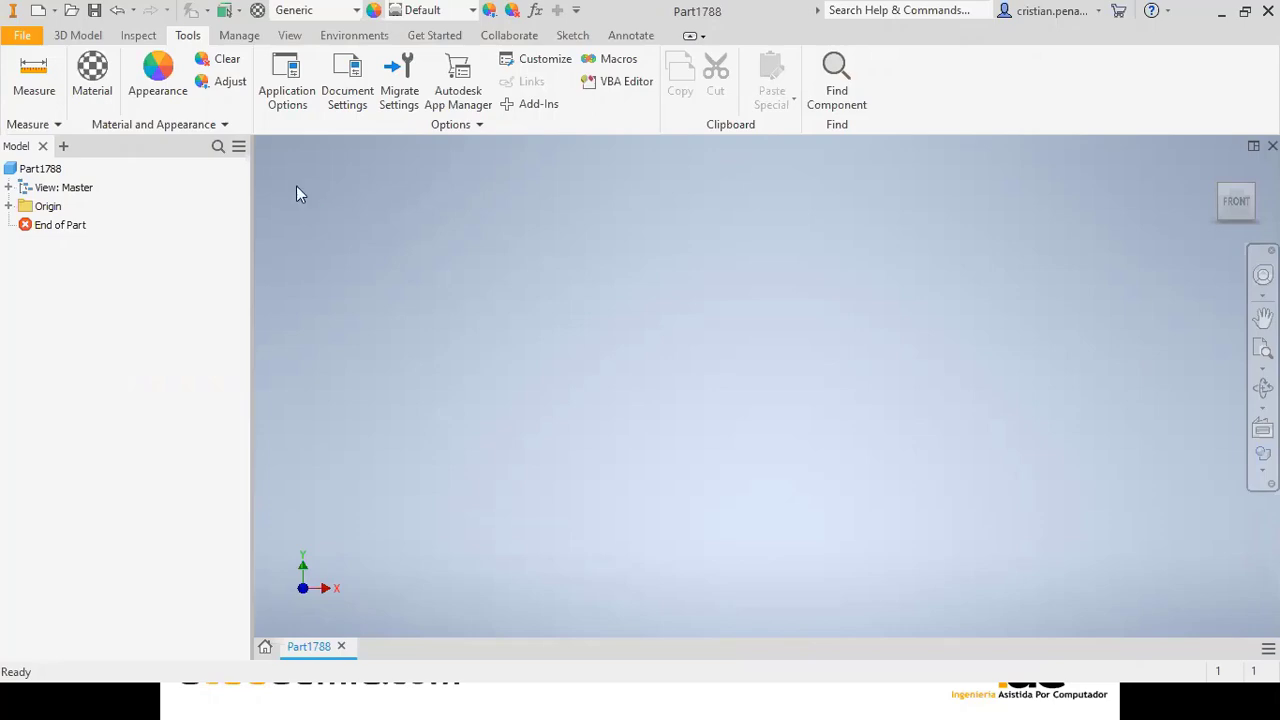
Step: Change the application's UI theme to Dark (pre-release) in the application options and apply it
click(287, 100)
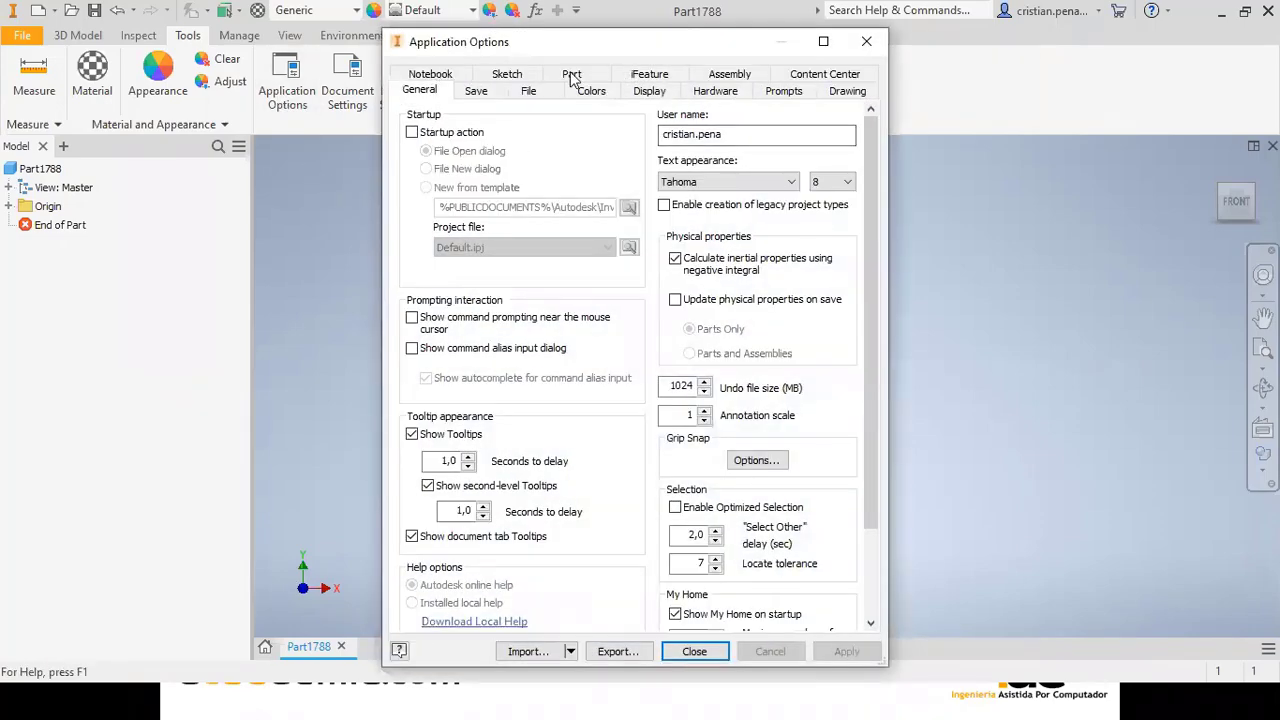
click(591, 91)
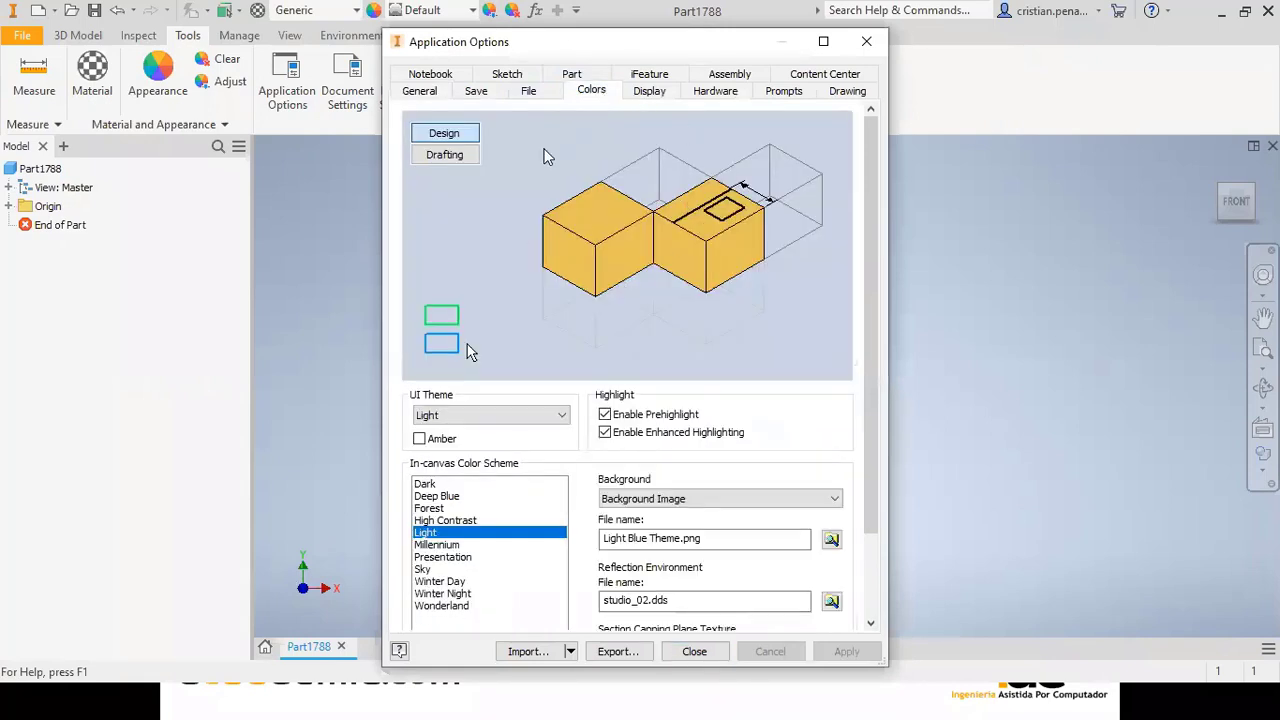
click(462, 416)
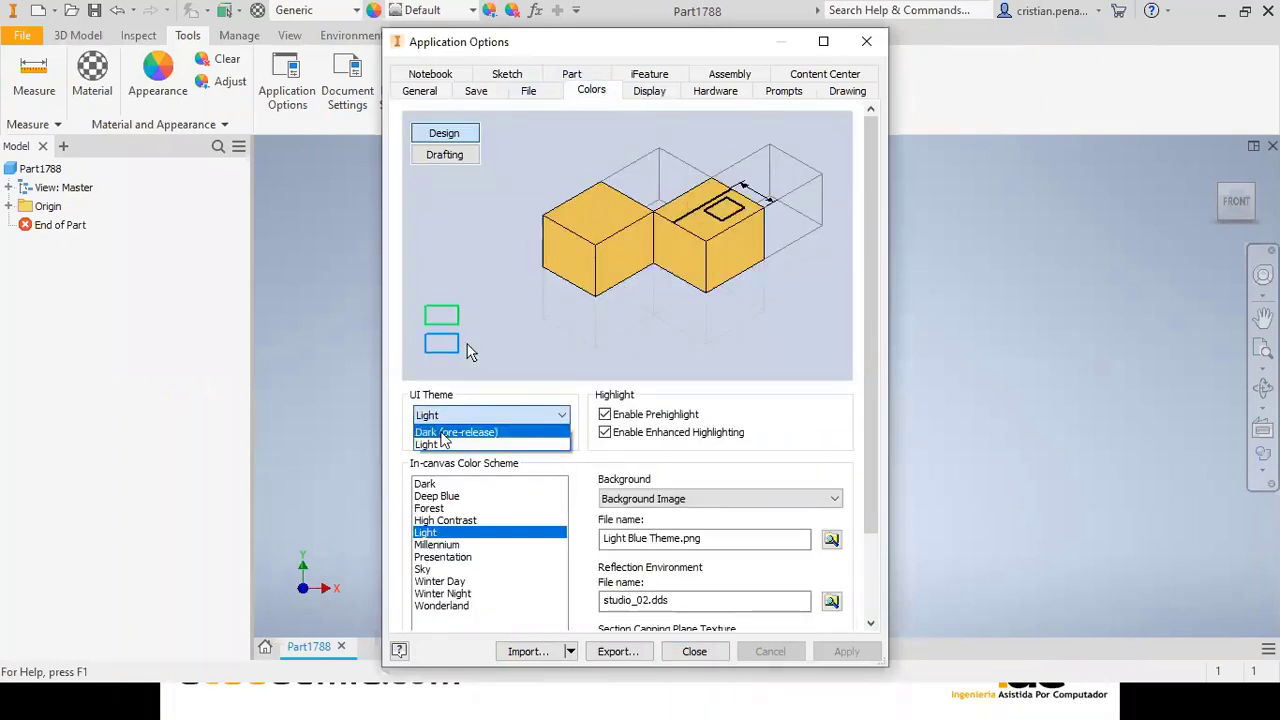
click(455, 431)
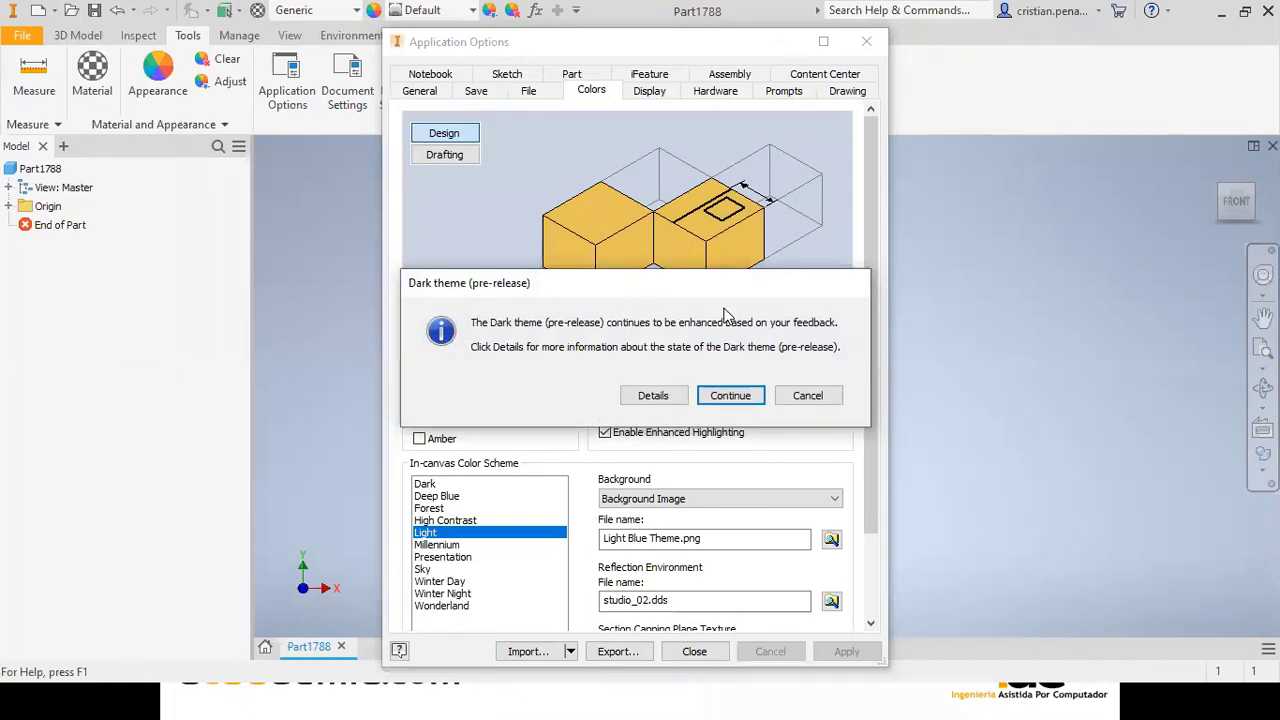
click(721, 398)
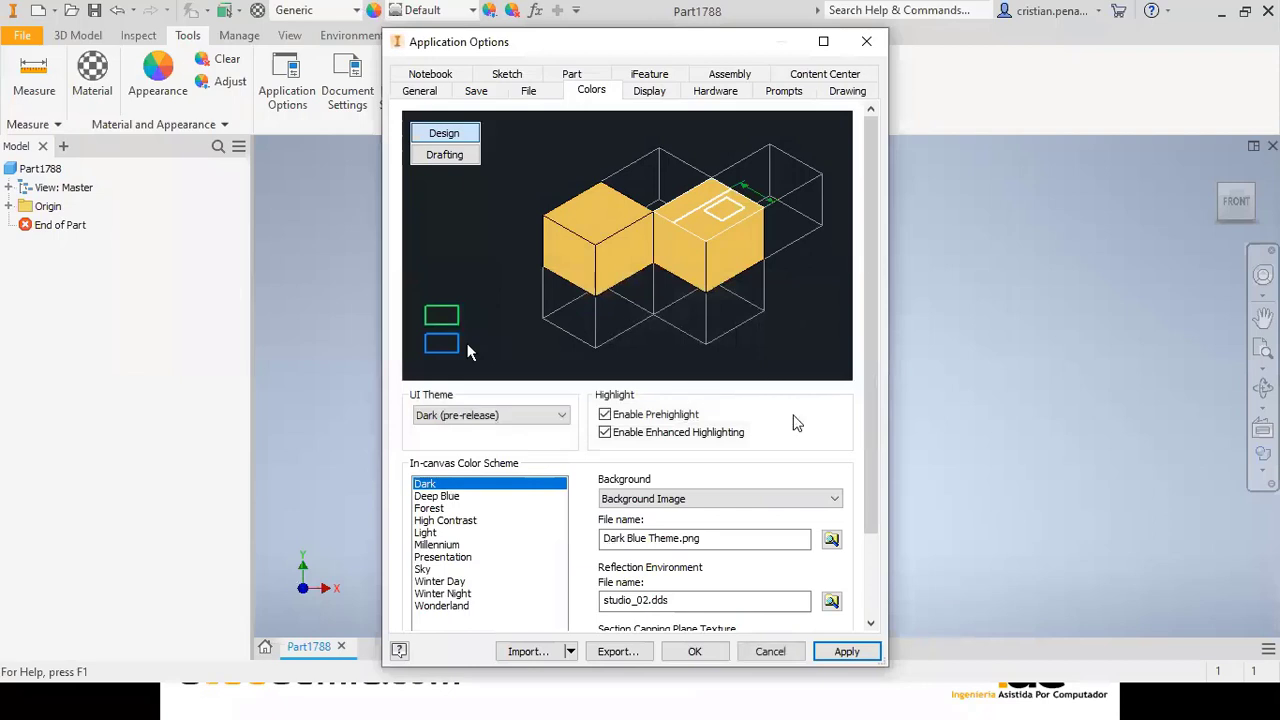
click(713, 655)
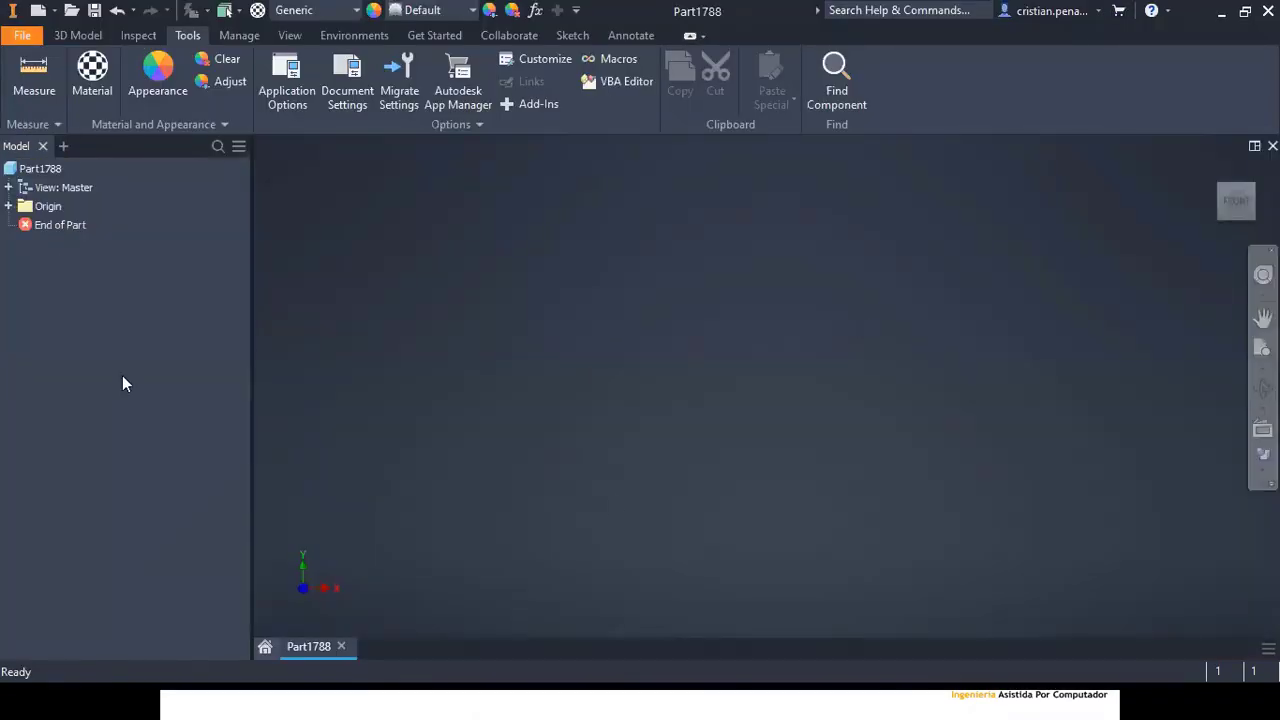
Step: Close the empty part and open DOOSAN PUMA TT1800SY - BMT KLOK.ipt from the 1 - Interface folder
click(78, 35)
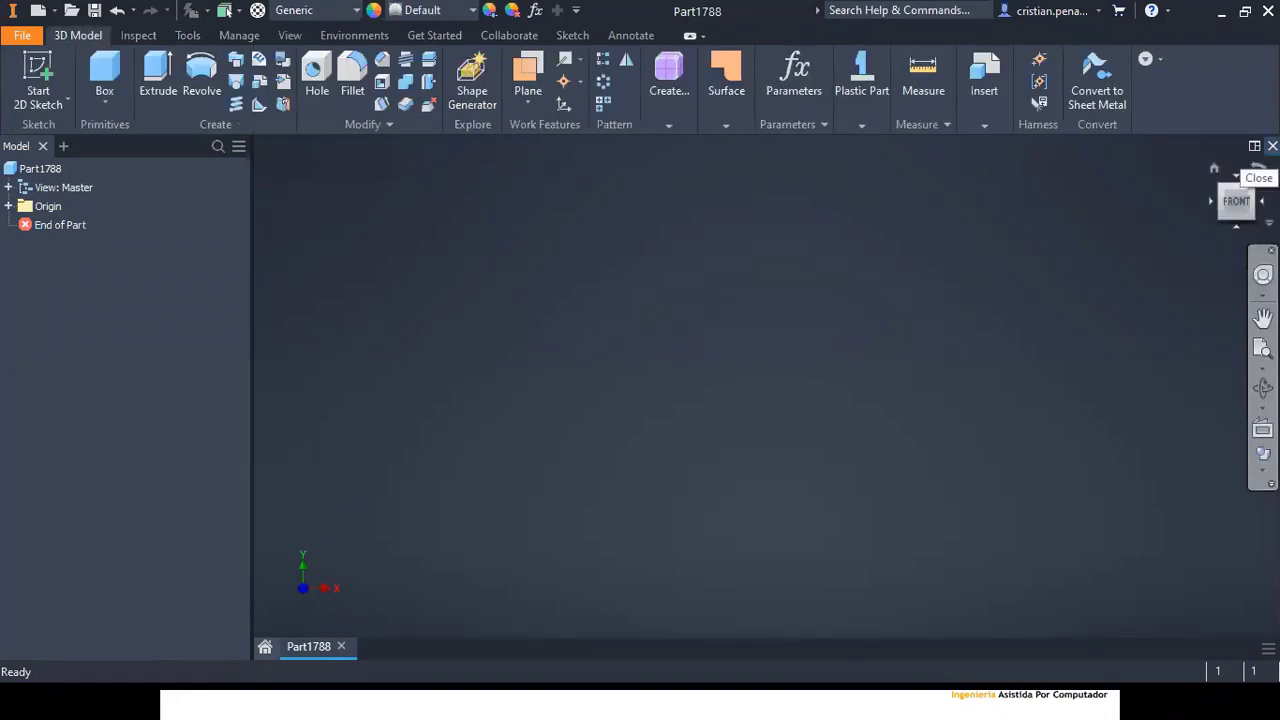
click(1272, 146)
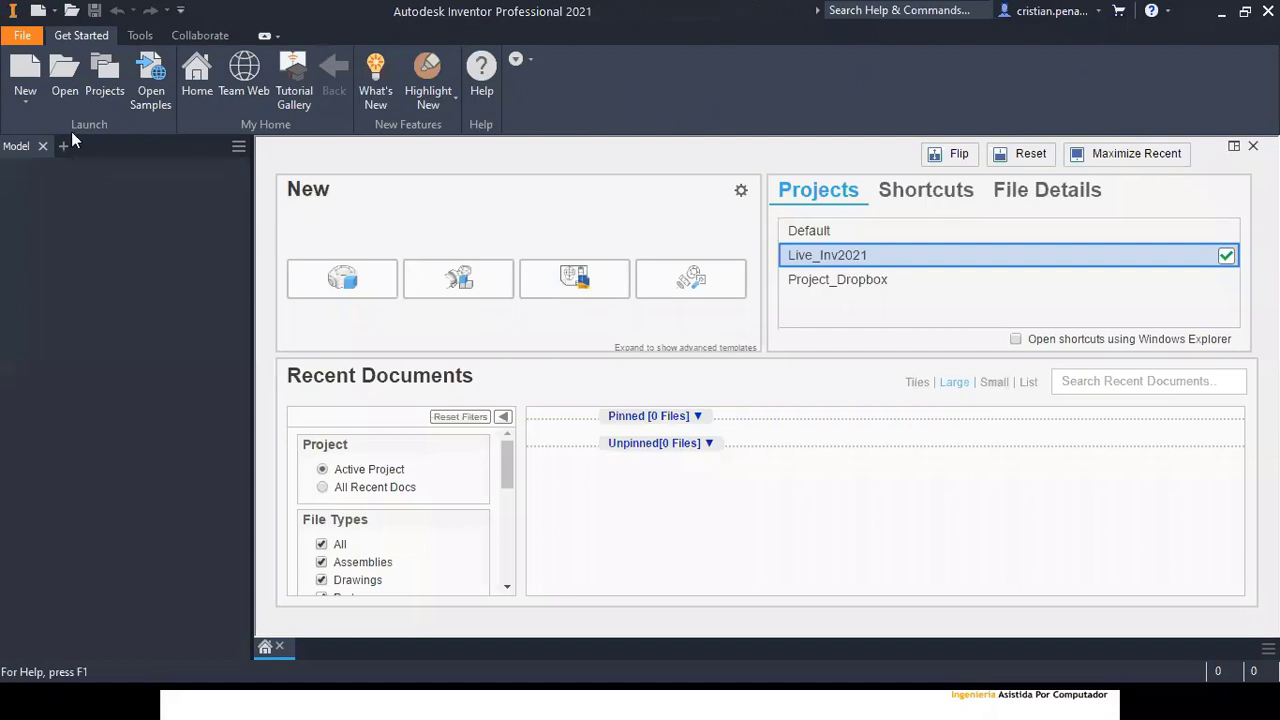
click(64, 70)
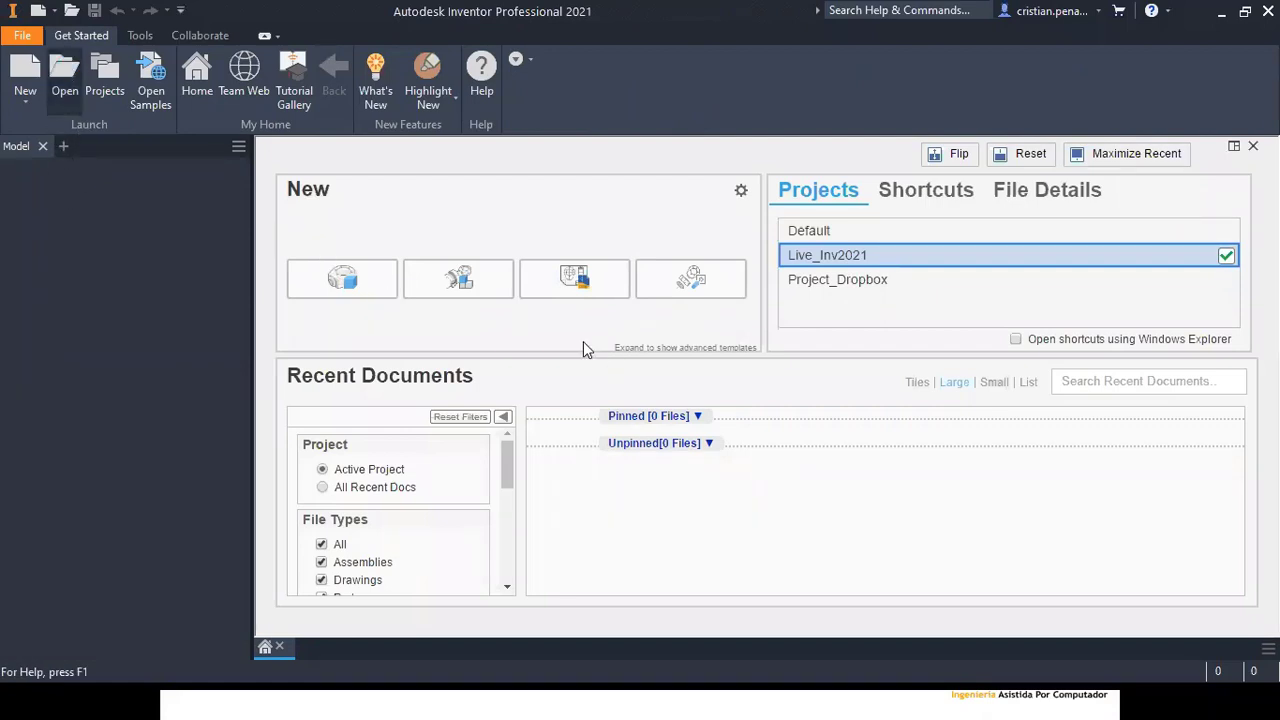
double_click(610, 246)
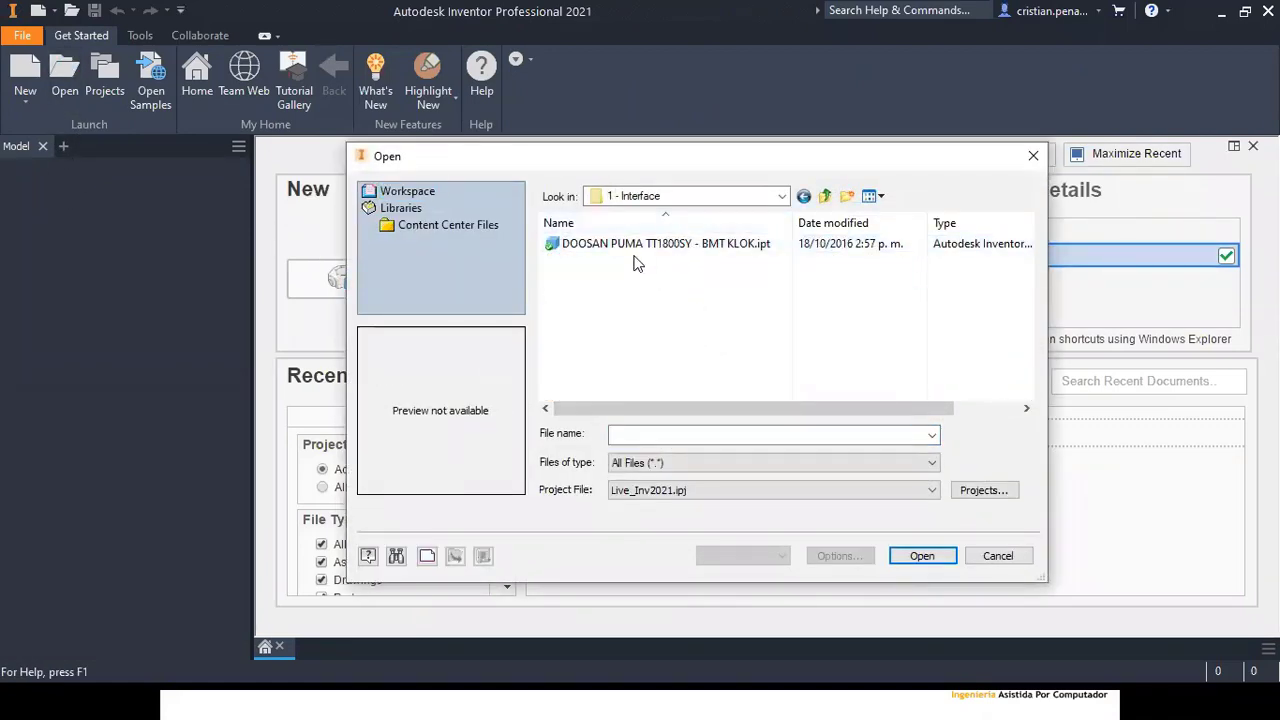
double_click(630, 248)
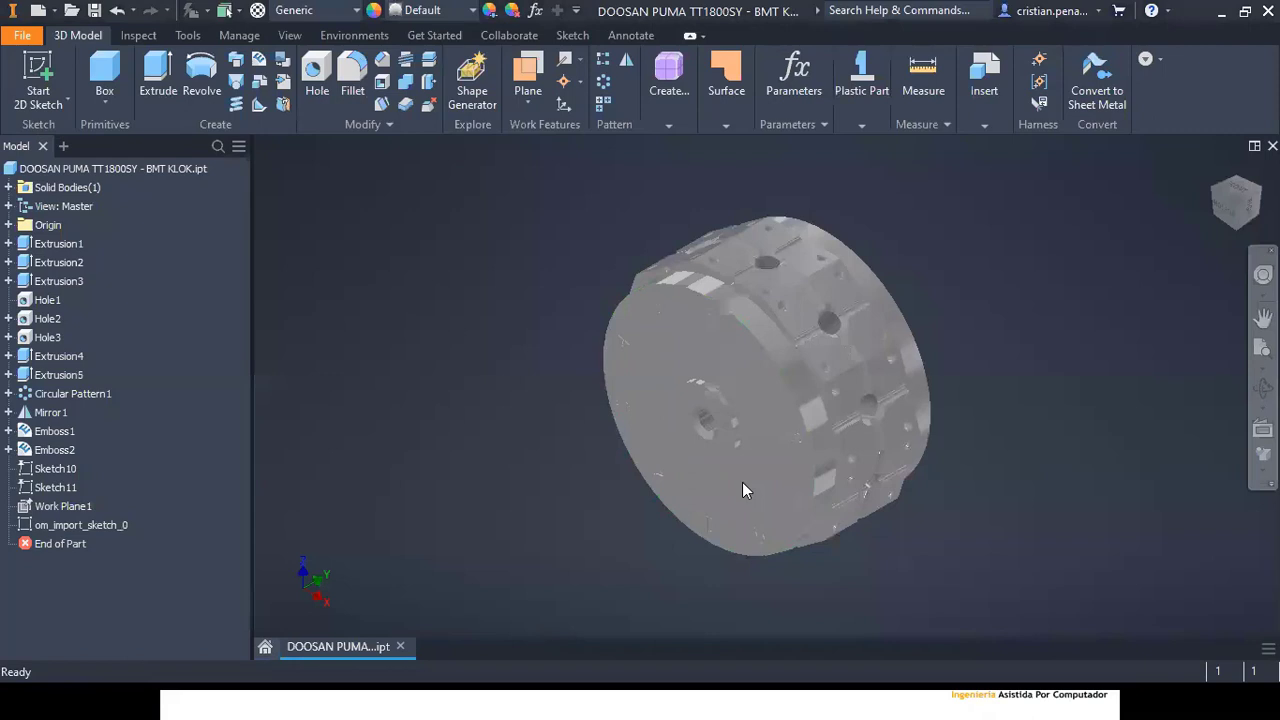
Step: Make the YZ origin plane visible in the turret part
click(10, 226)
right_click(62, 248)
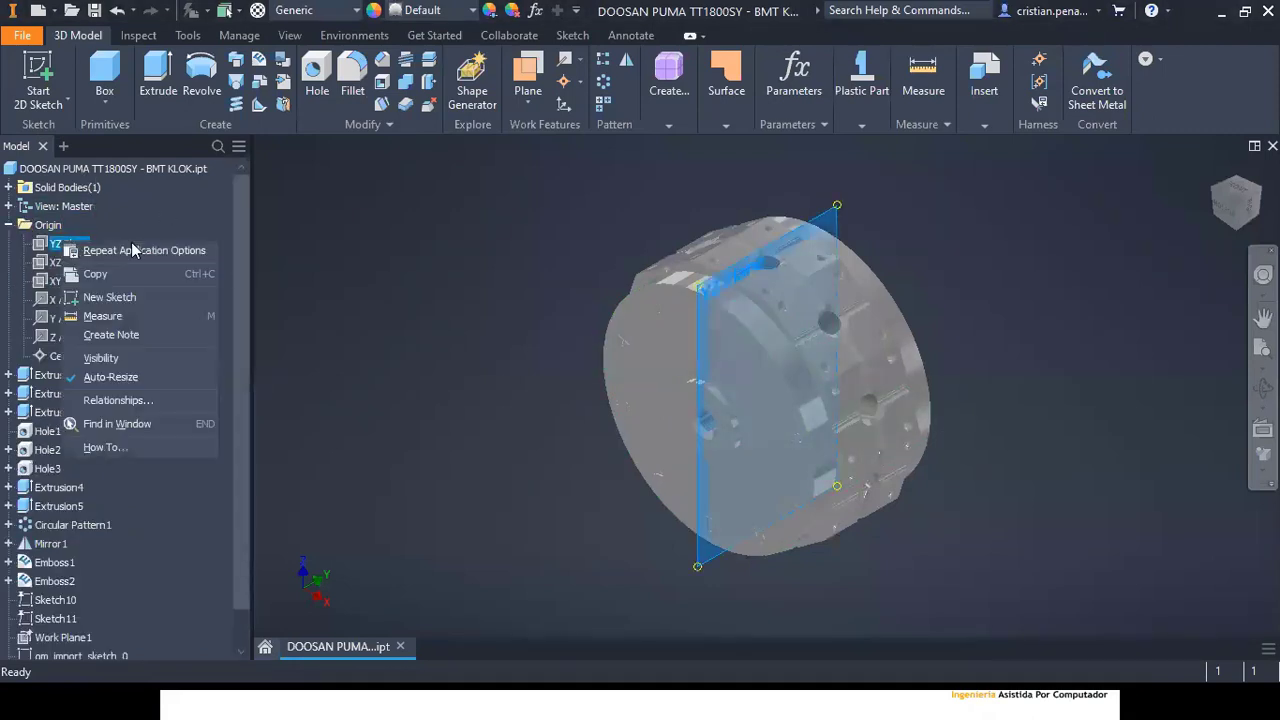
click(100, 357)
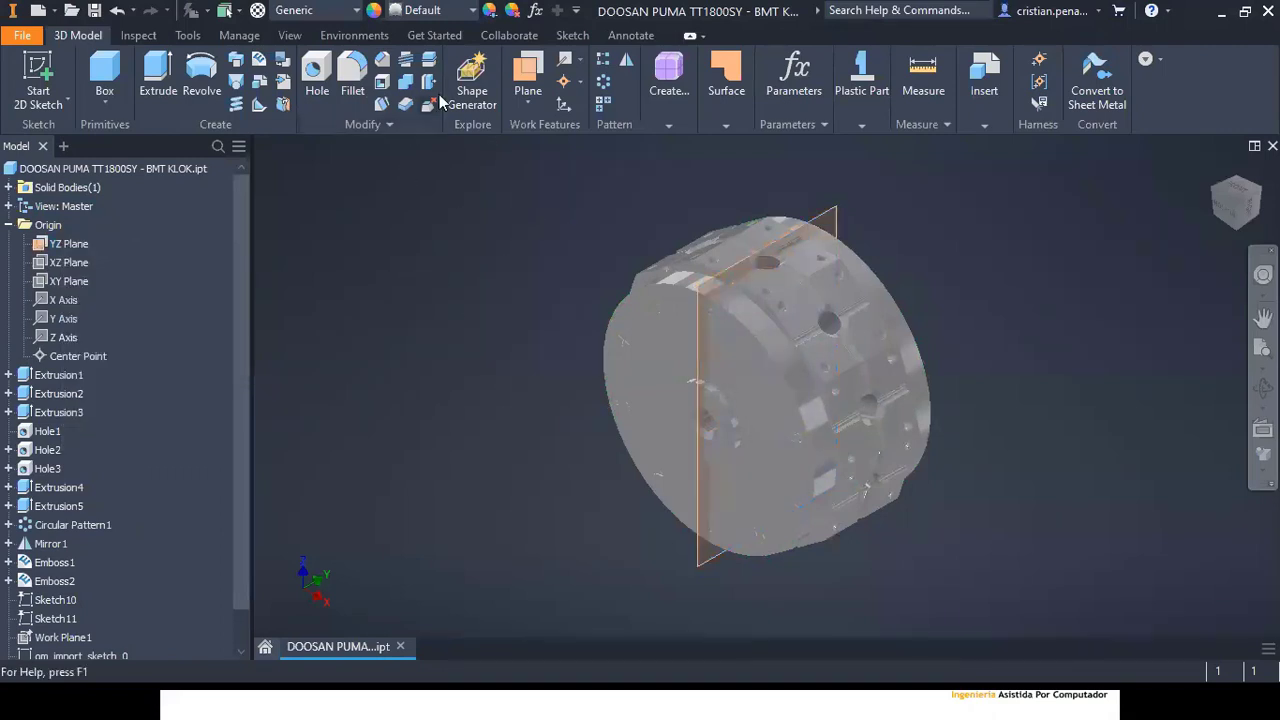
Step: Start the Split command, float its properties panel over the canvas, and dock it back beside the model browser
click(429, 59)
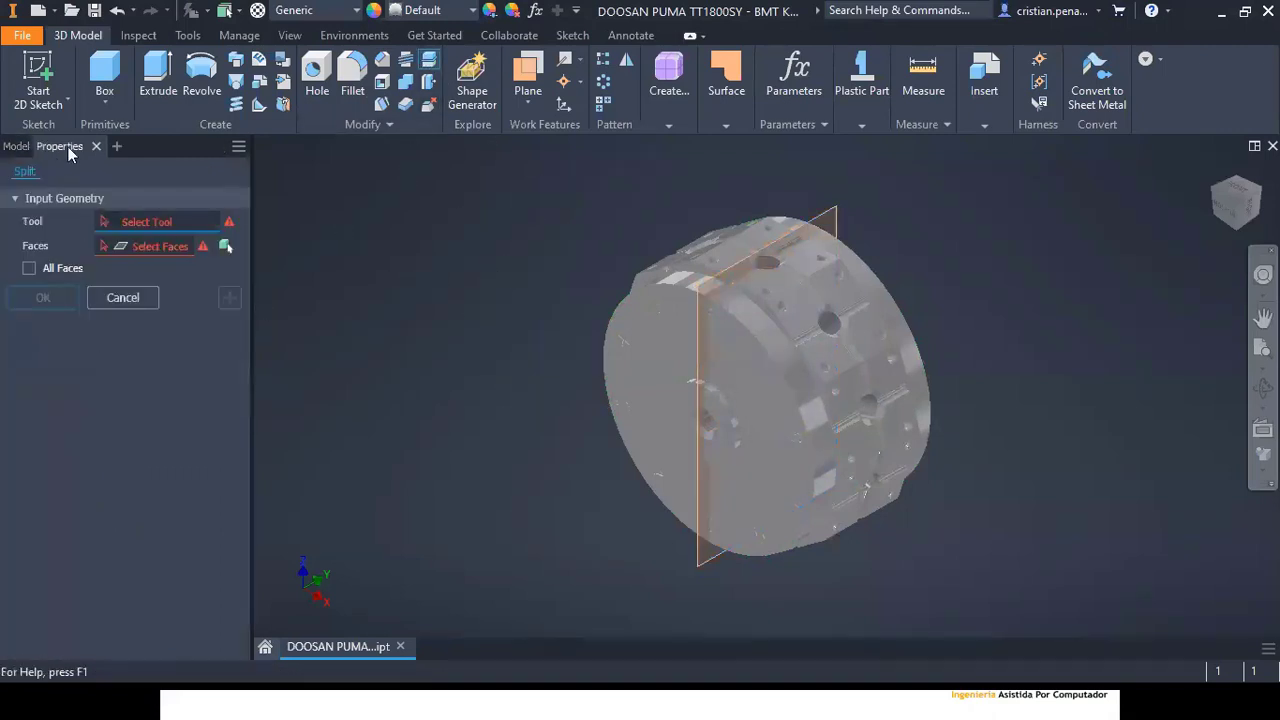
drag(60, 146, 455, 193)
drag(83, 148, 452, 174)
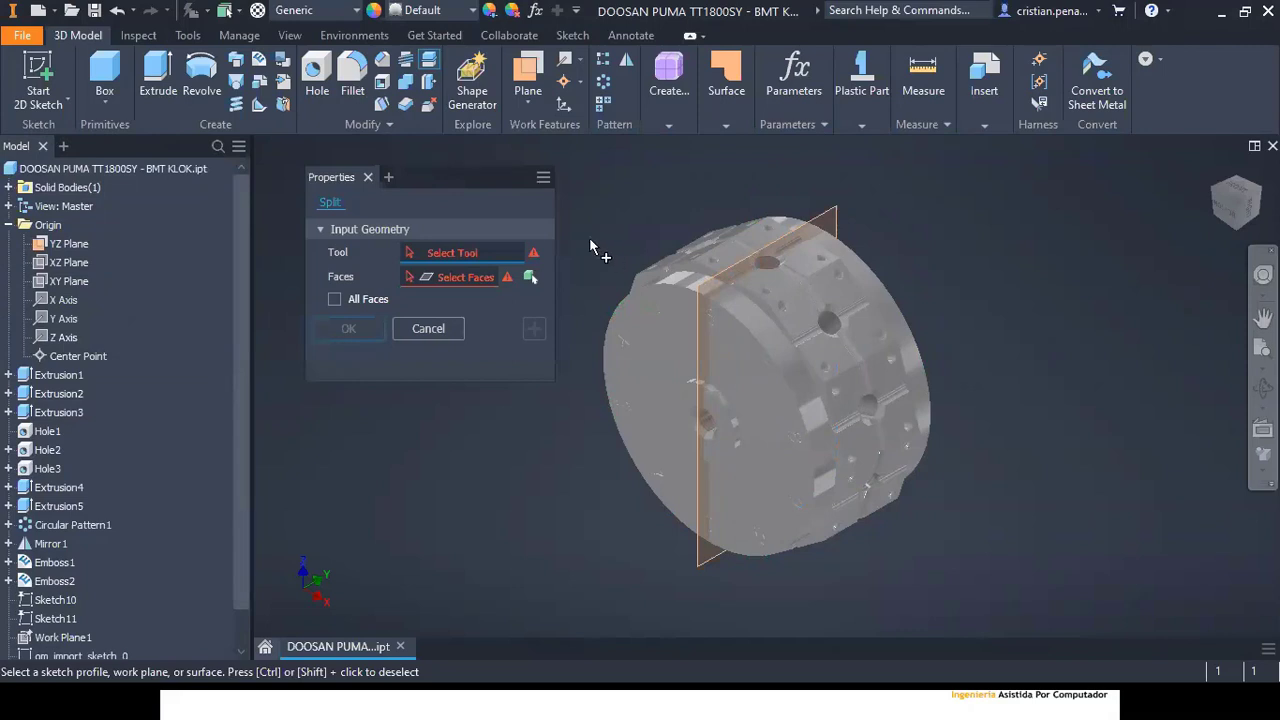
drag(397, 183, 150, 143)
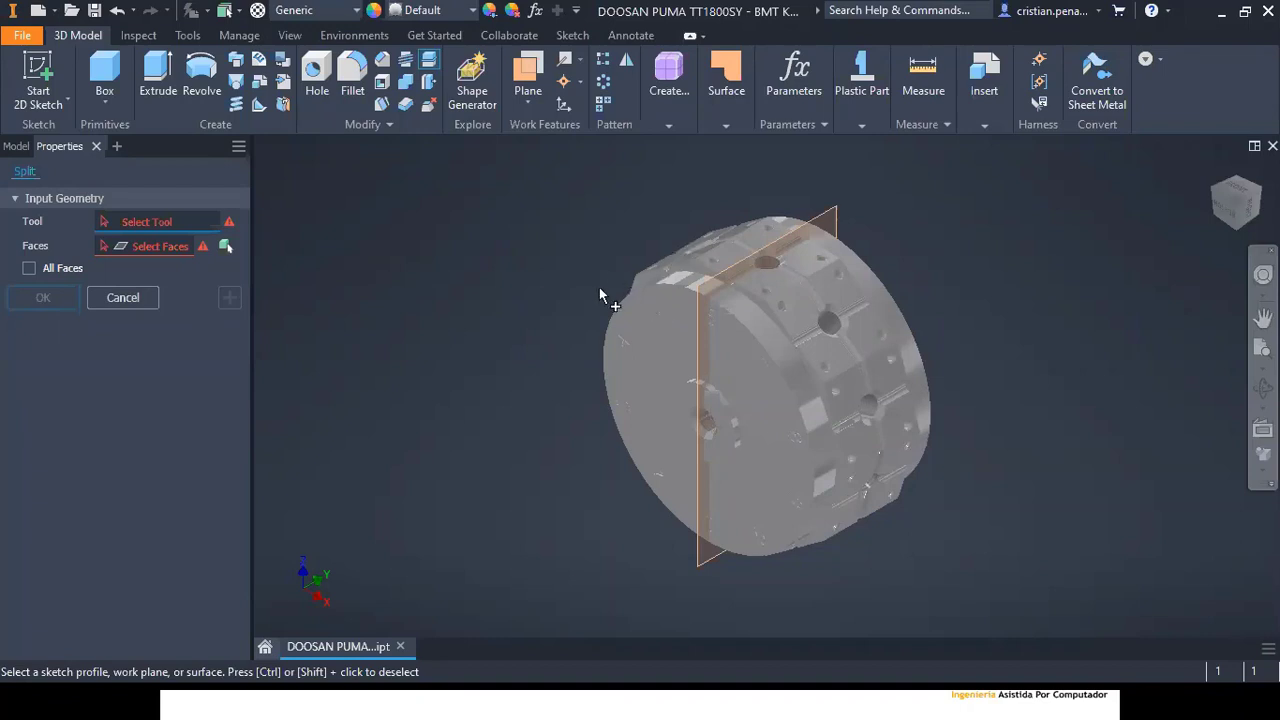
Step: Set the YZ plane as the split tool, pick the turret's flat front face, and switch the split target to the whole solid
middle_drag(575, 282, 413, 258)
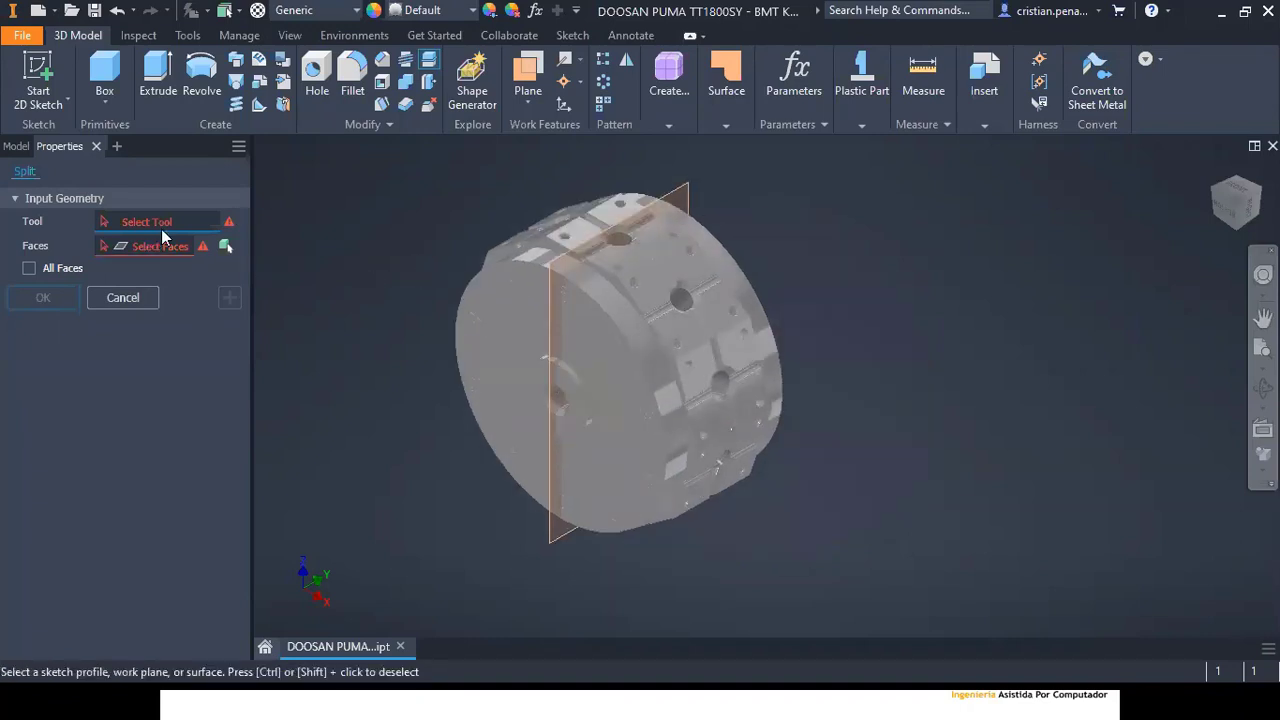
click(692, 196)
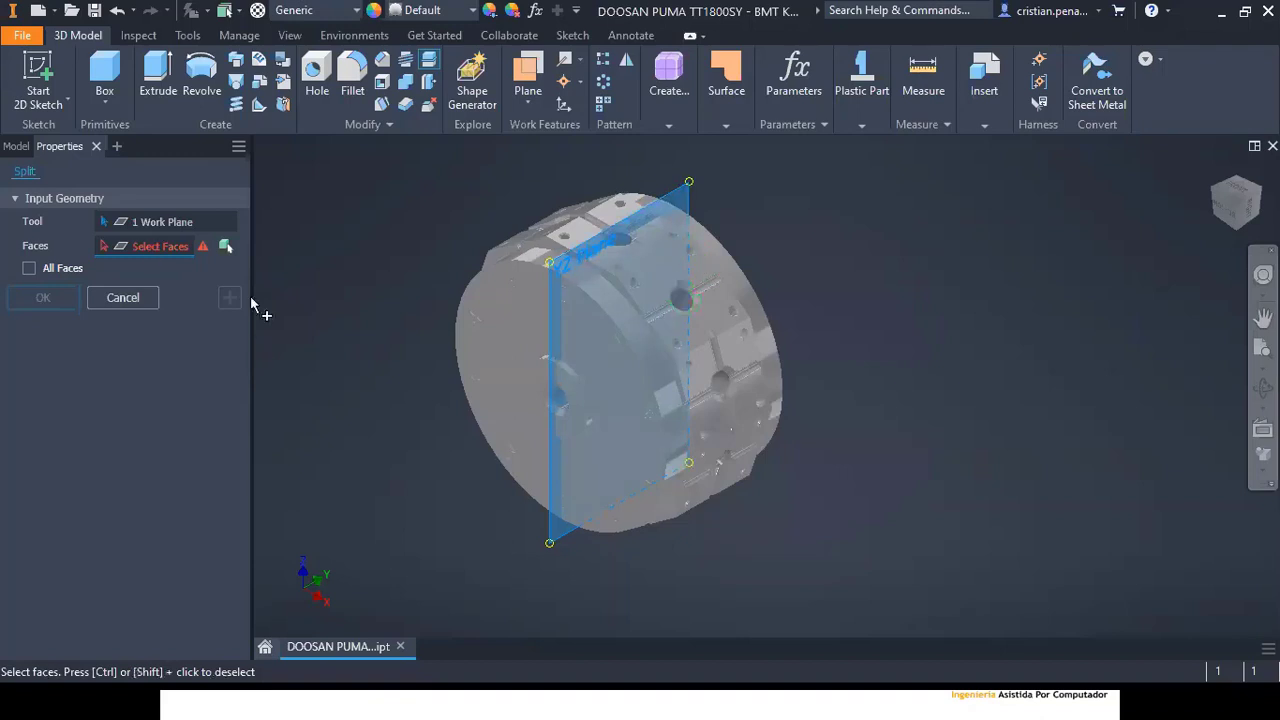
click(520, 314)
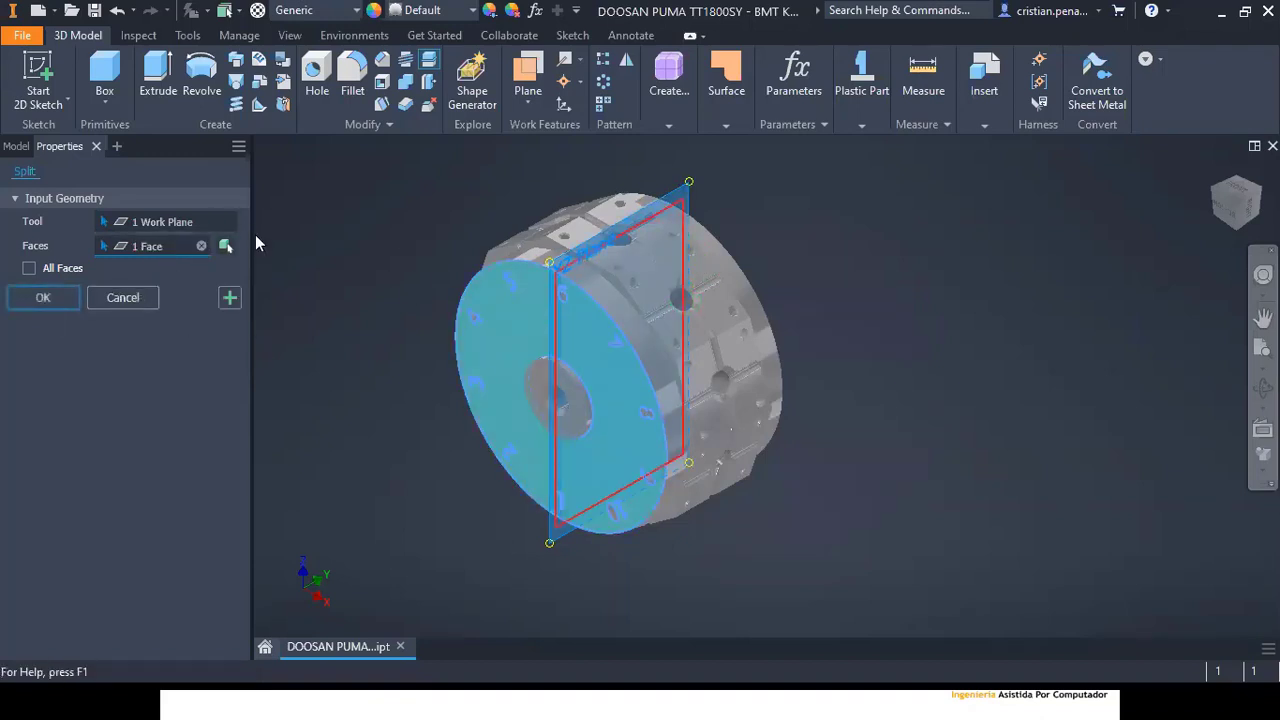
click(226, 245)
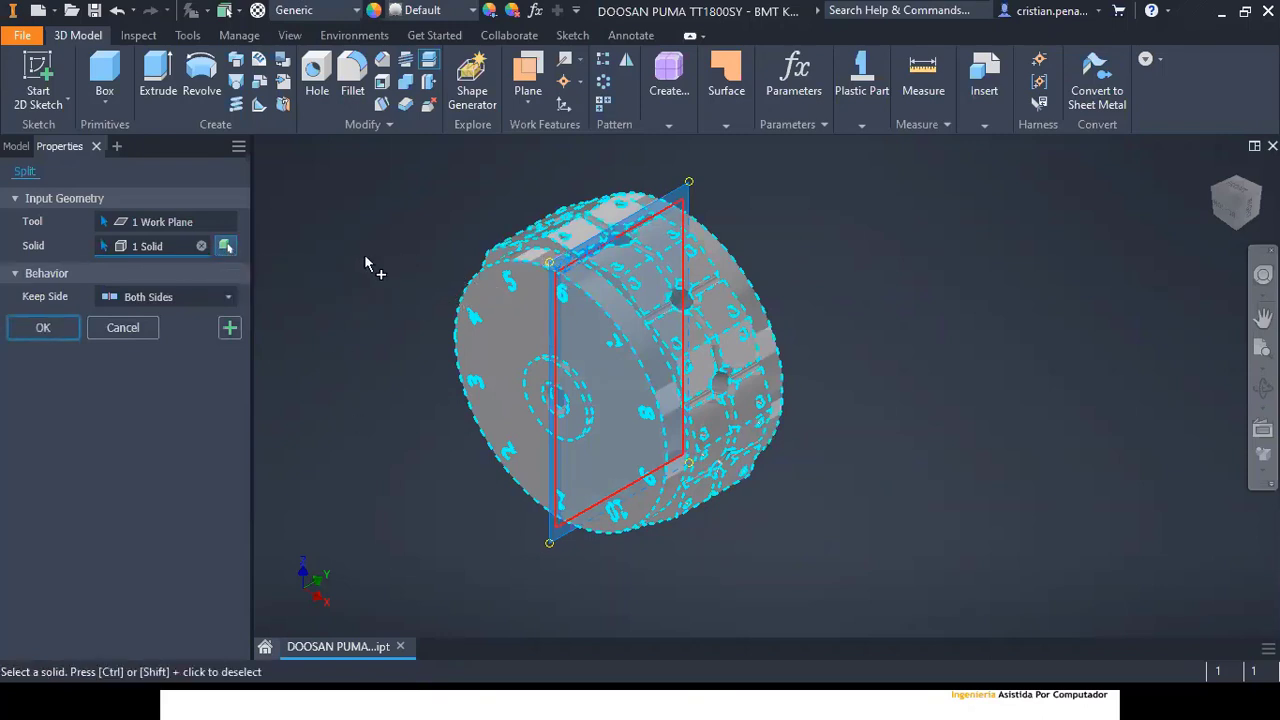
Step: Switch the Keep Side selector style to Icons and back to Dropdown
click(208, 298)
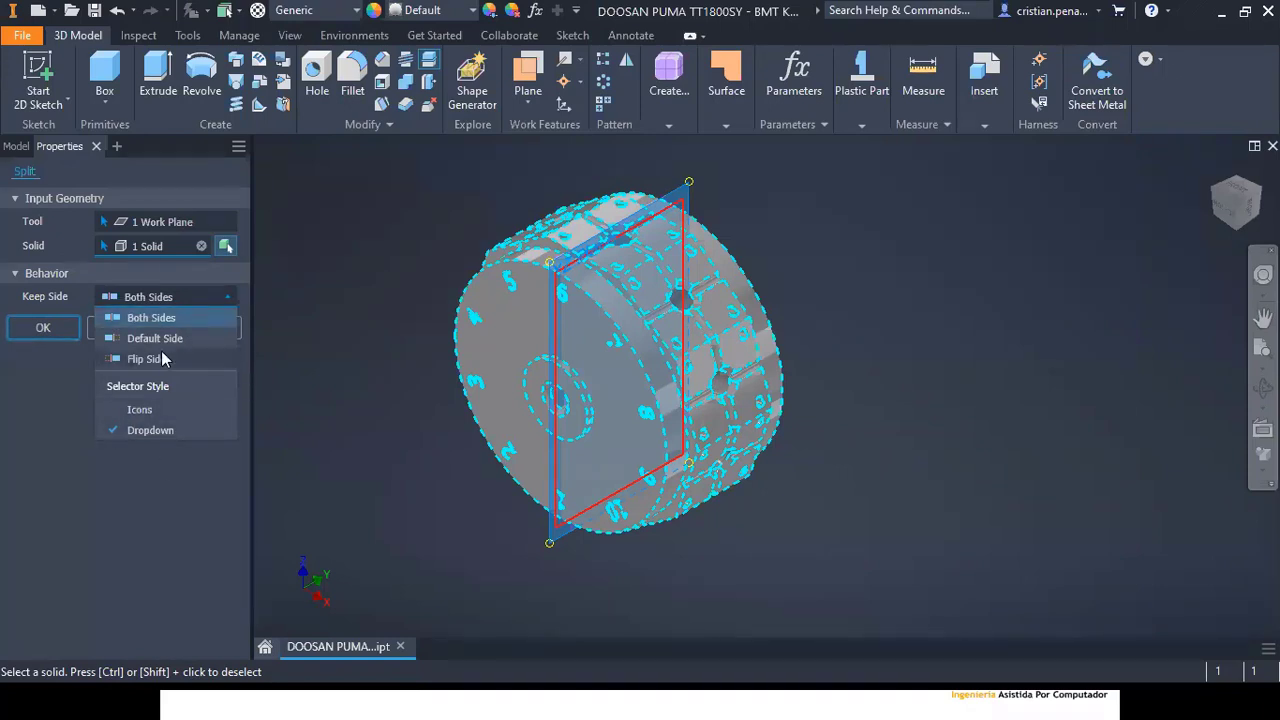
click(205, 299)
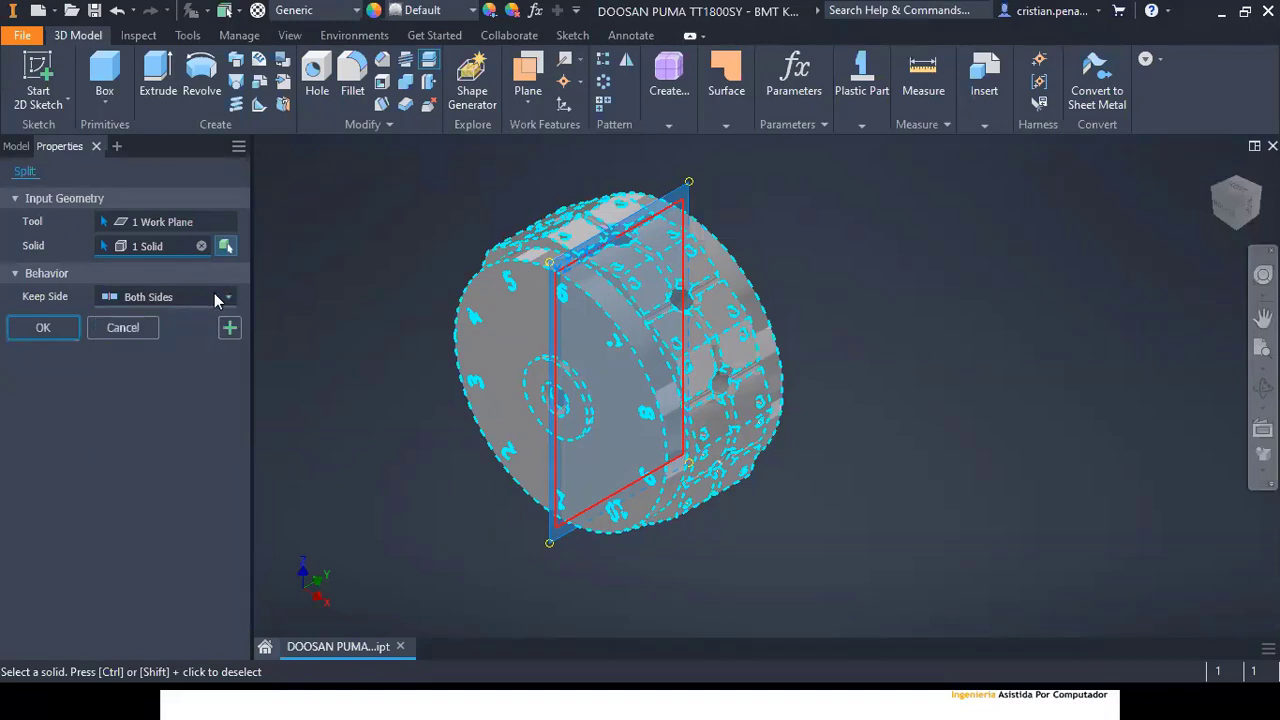
click(214, 297)
click(118, 408)
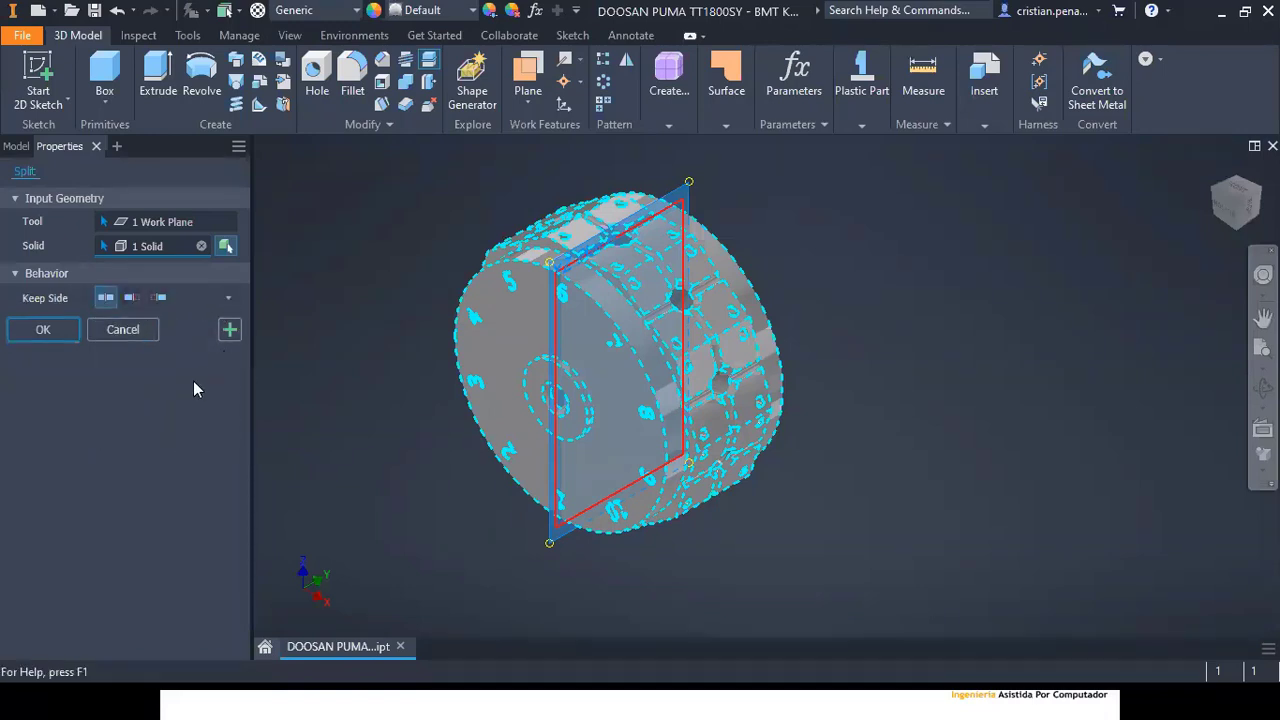
click(228, 298)
click(252, 365)
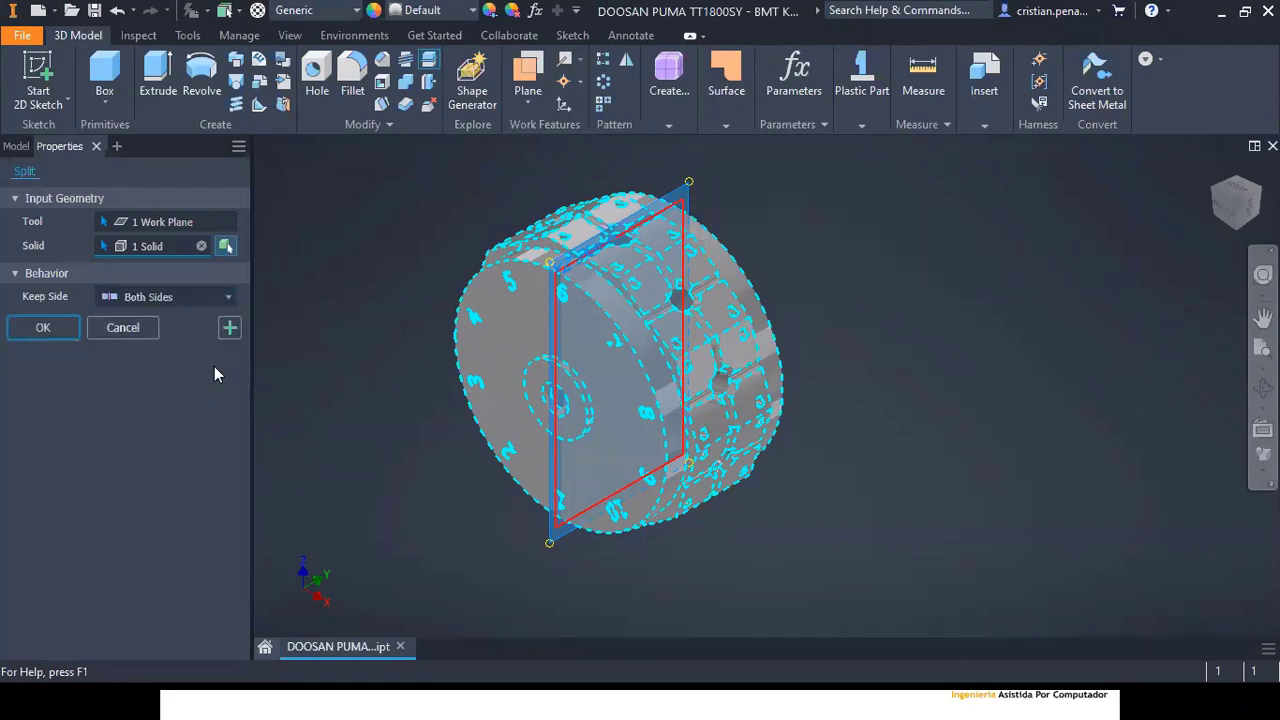
Step: Split the turret solid along the YZ plane, keeping both sides
click(184, 298)
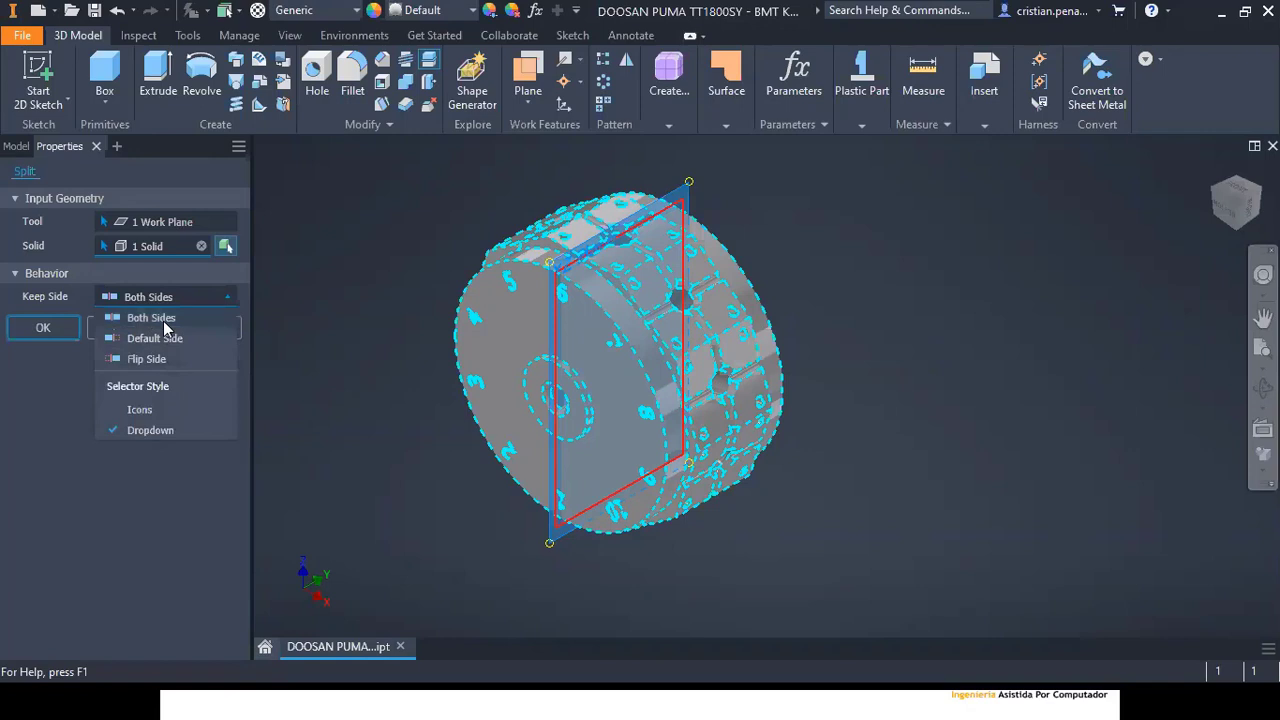
click(163, 319)
click(40, 335)
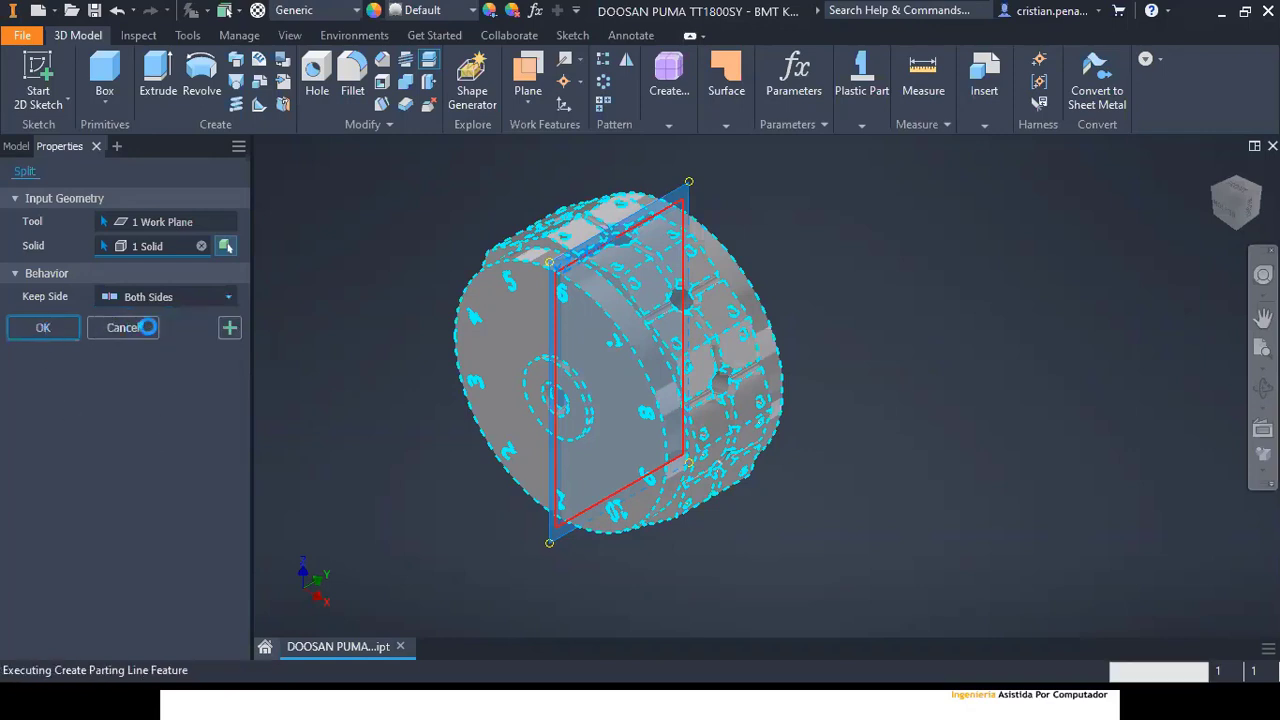
Step: Examine the solid bodies in the model tree and collapse the Solid Bodies and Origin folders
click(8, 187)
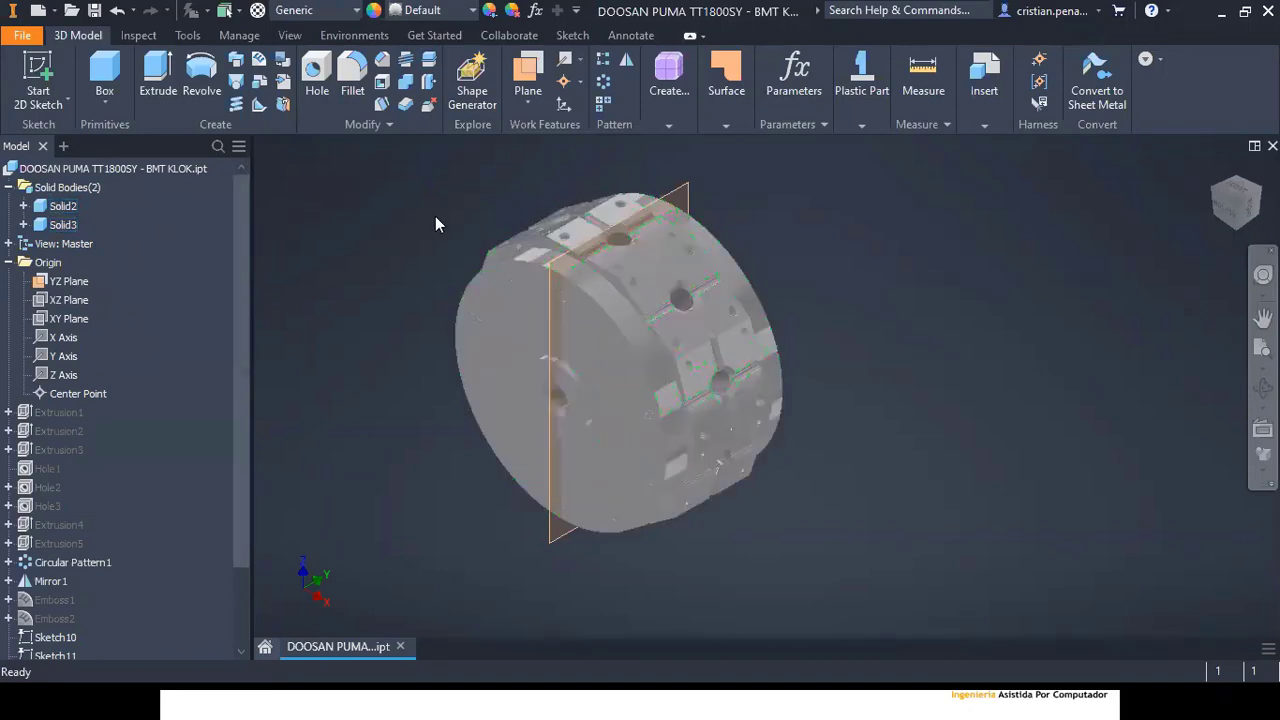
click(8, 187)
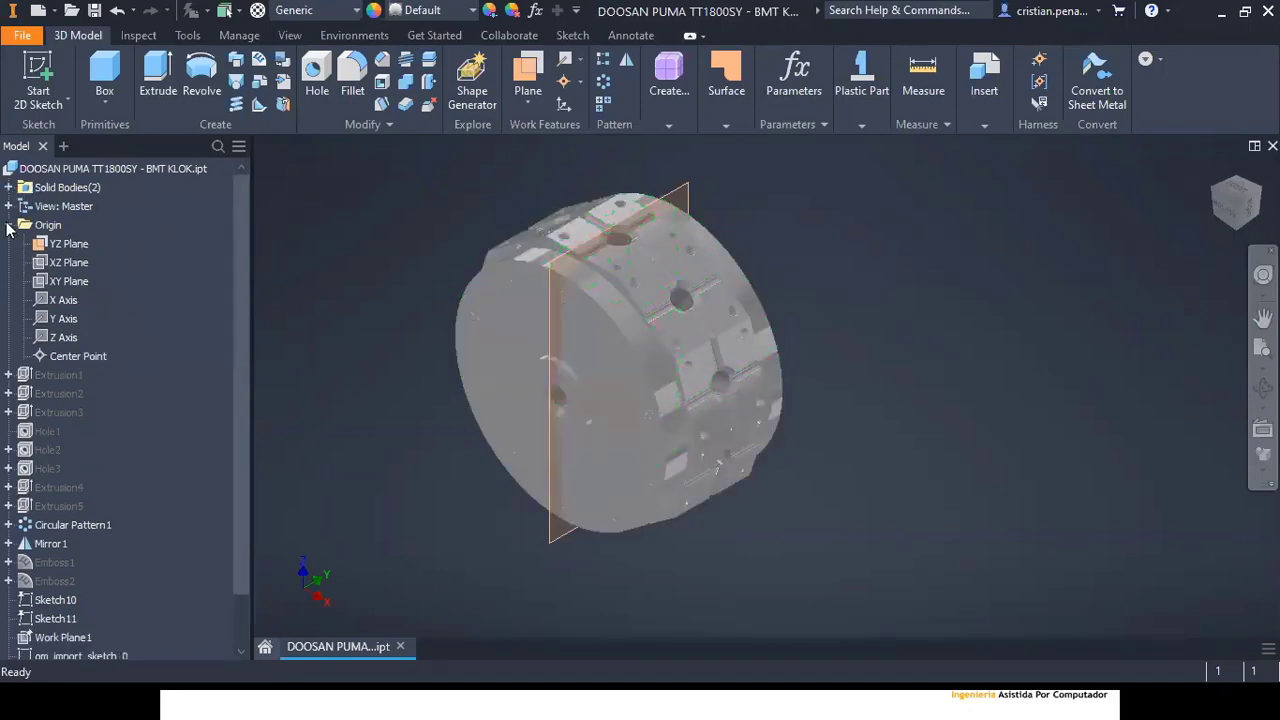
click(8, 224)
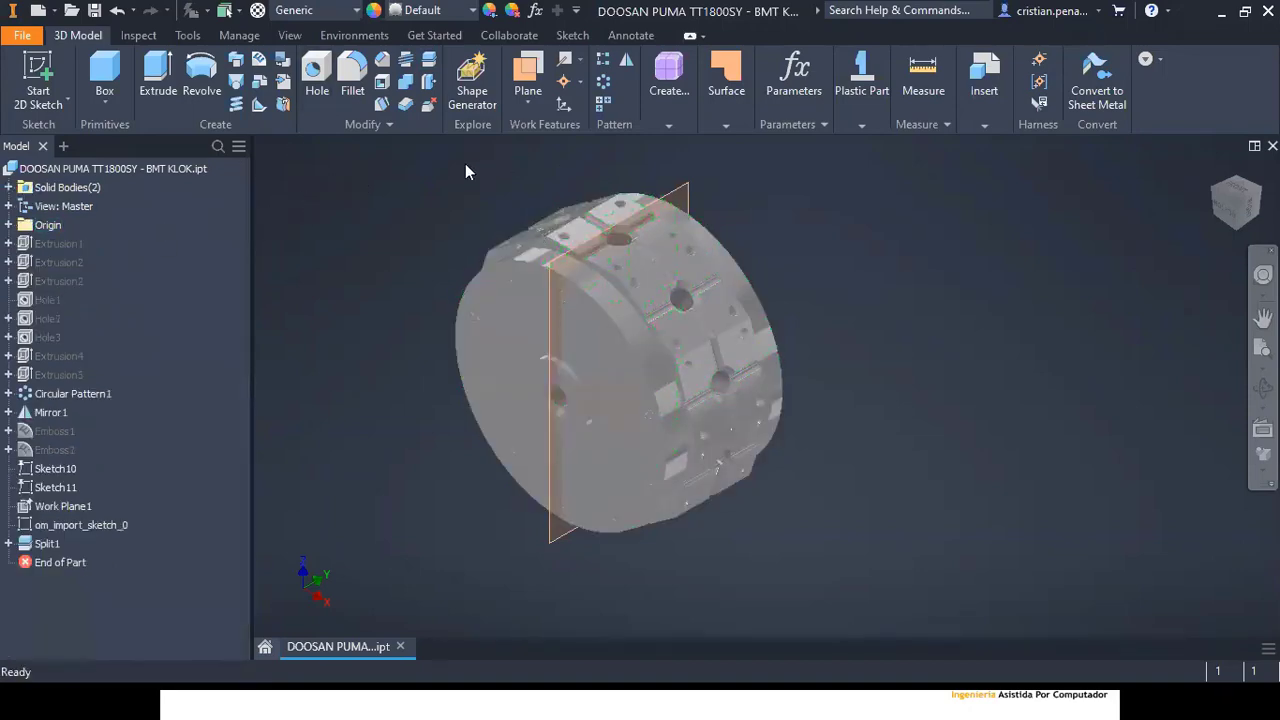
key(s)
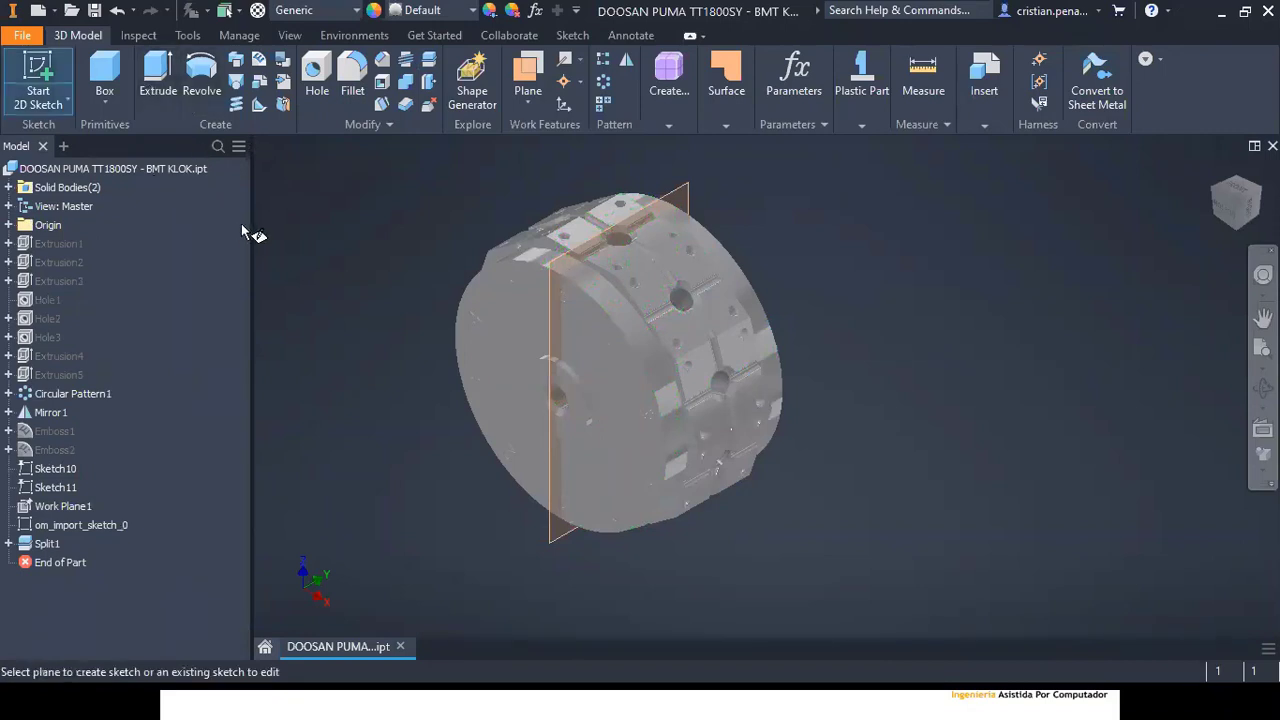
key(Escape)
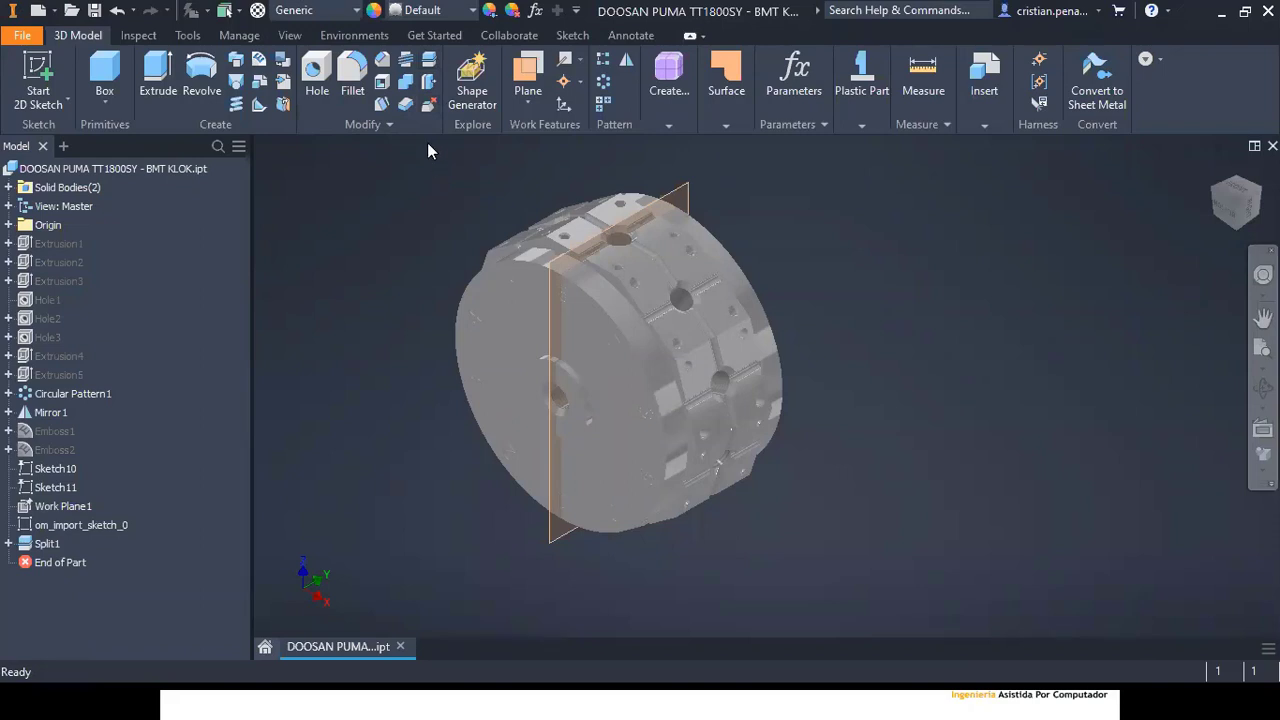
click(382, 80)
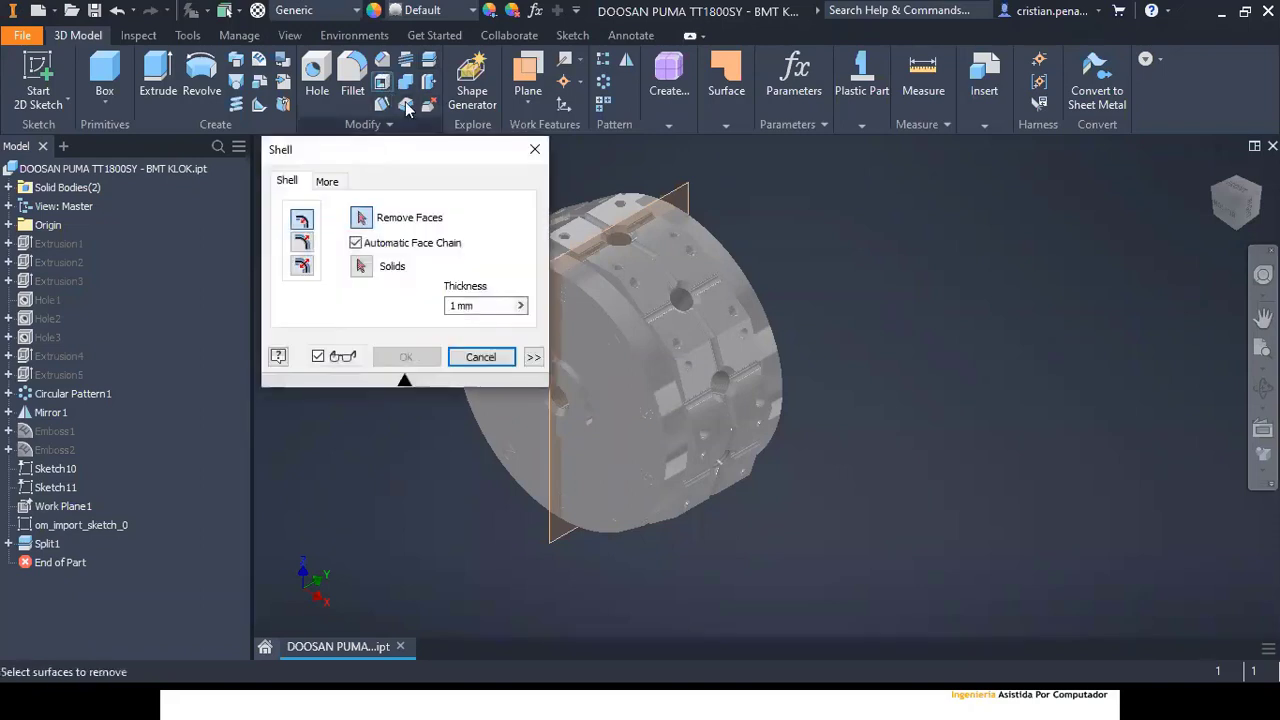
click(535, 153)
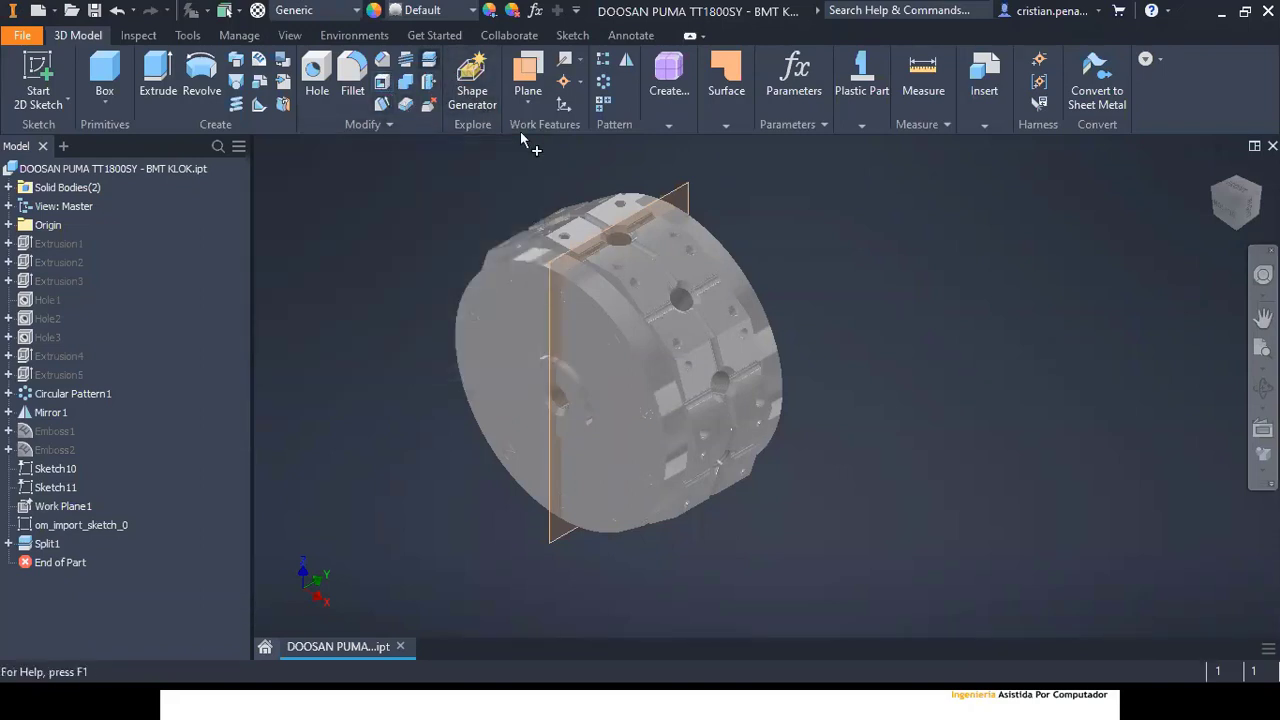
click(430, 59)
key(Escape)
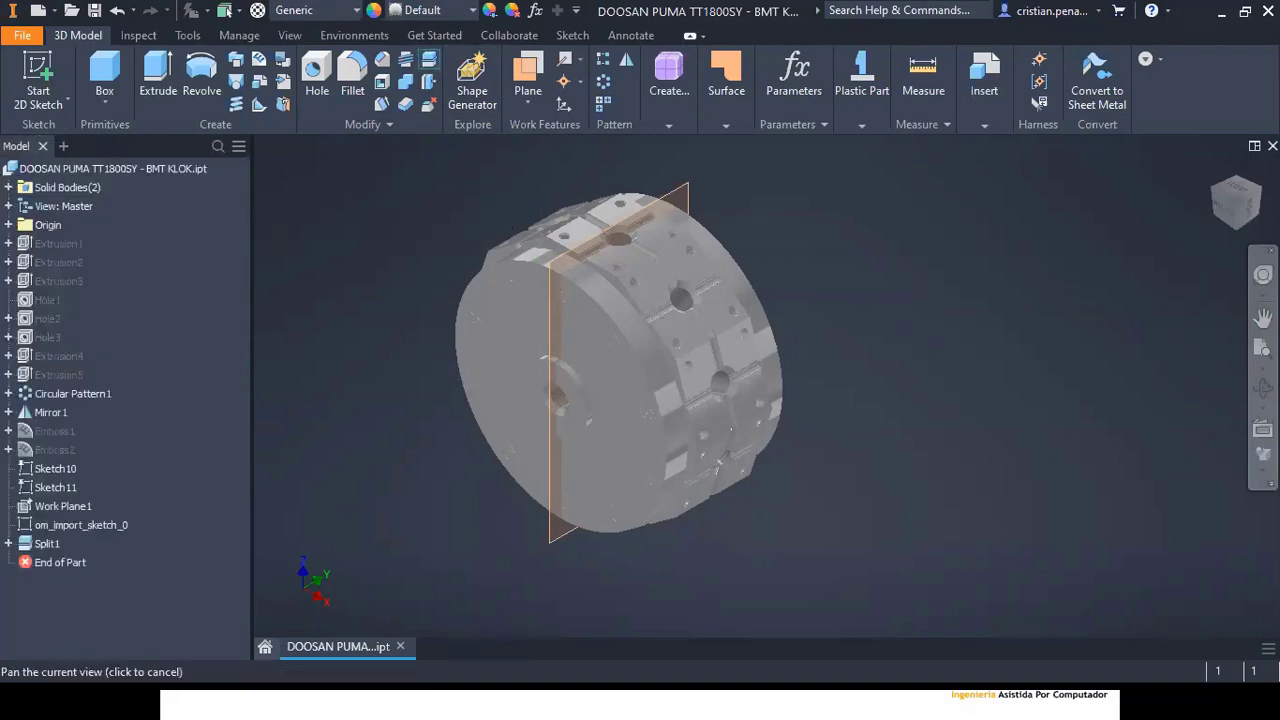
Step: Close the DOOSAN PUMA TT1800SY part and return to the home page
click(1272, 146)
click(584, 387)
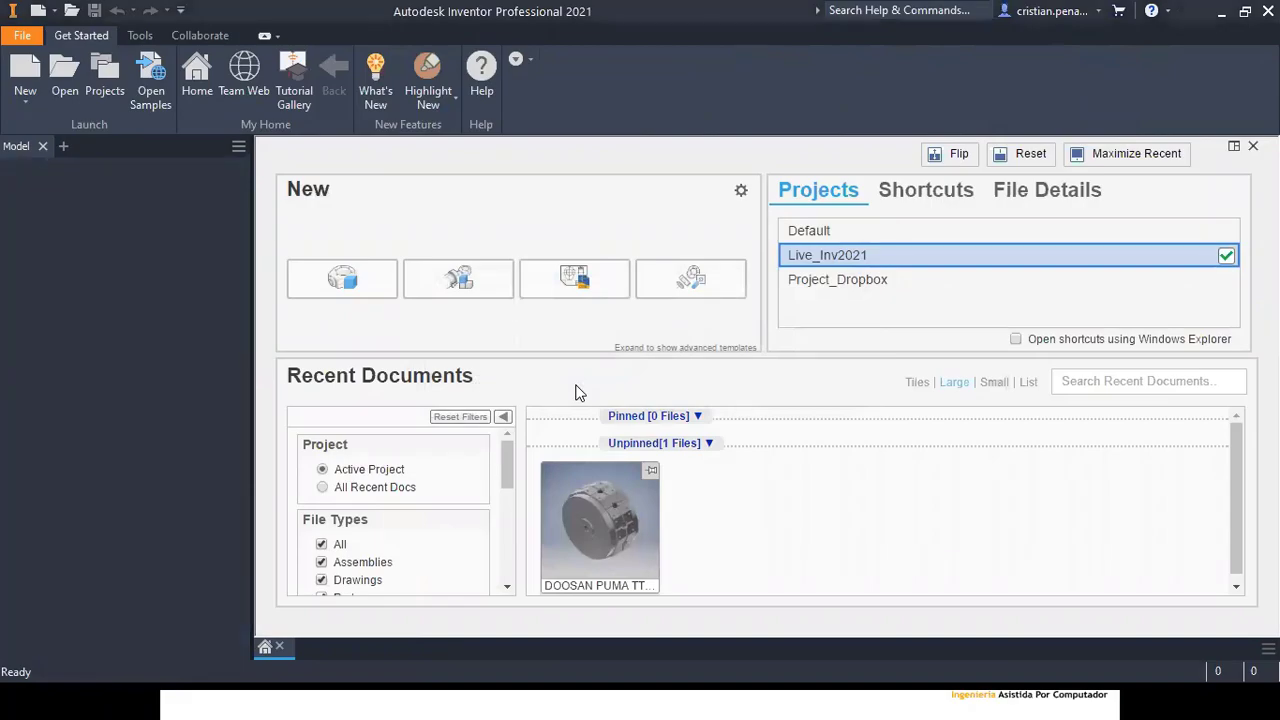
Step: Open Modelo Referencia.iam from the 2 - AnyCAD for Revit project folder in Inventor
key(alt+Tab)
key(alt+Tab)
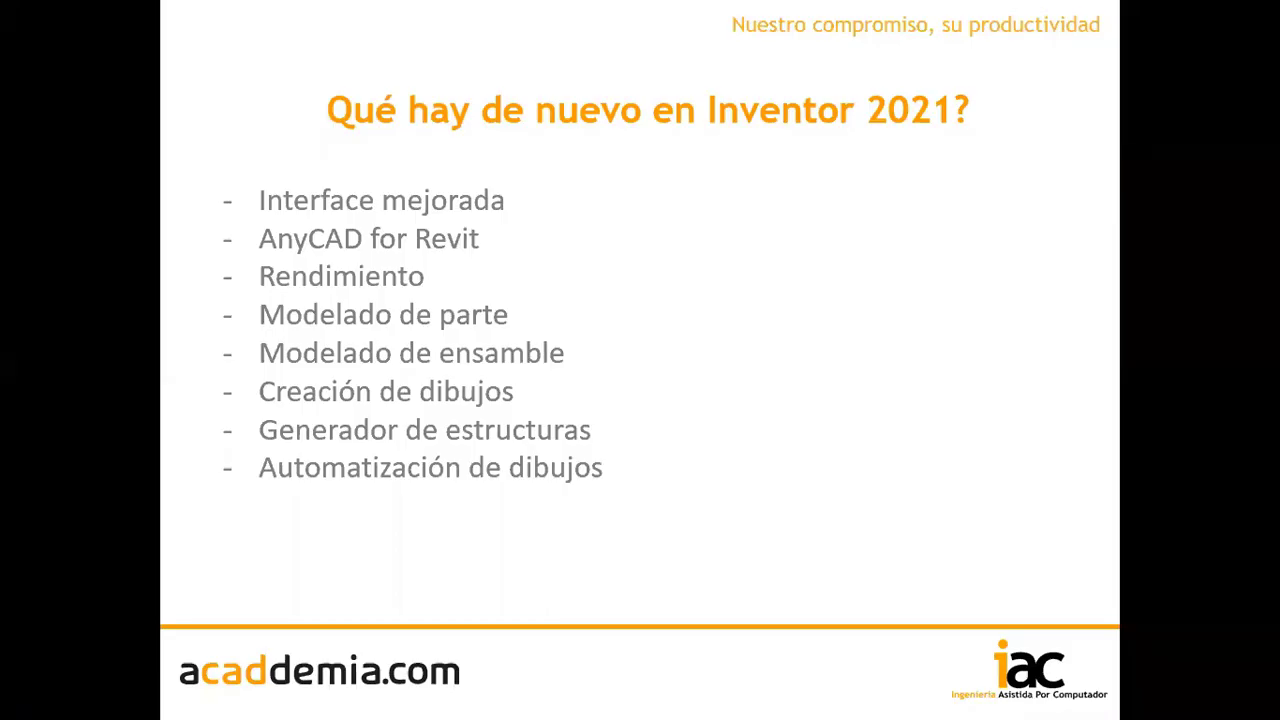
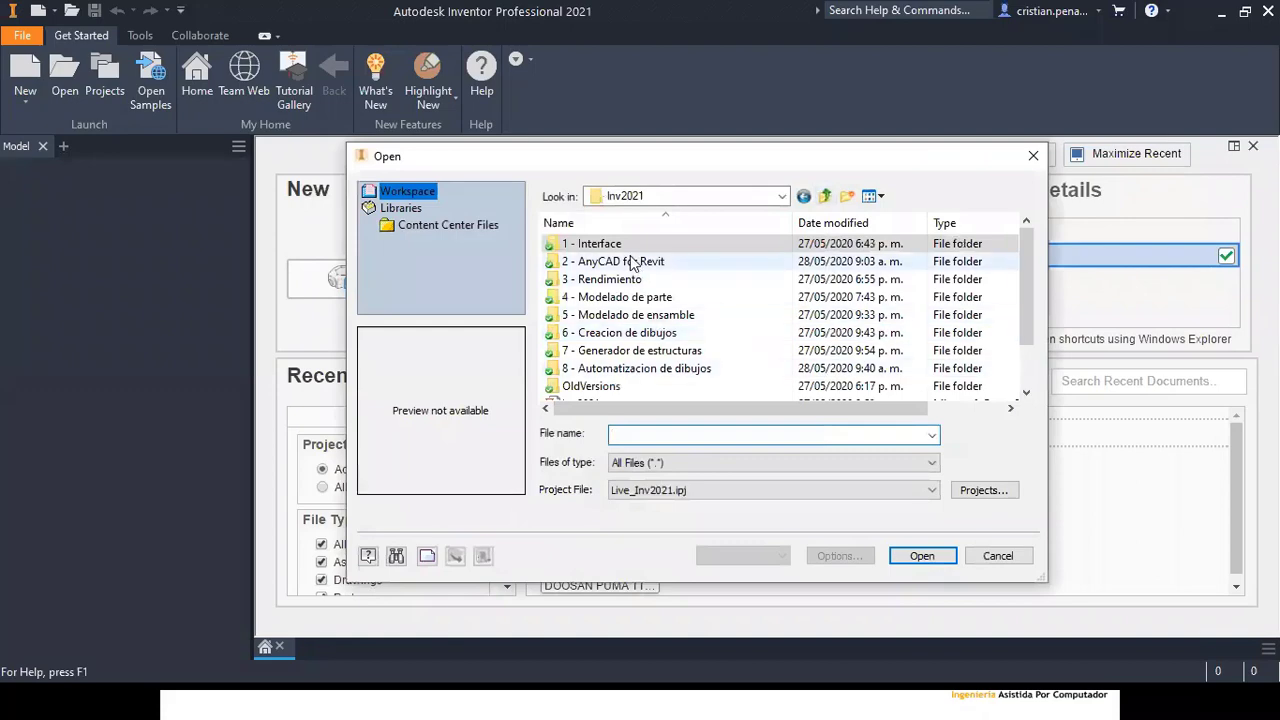
double_click(600, 261)
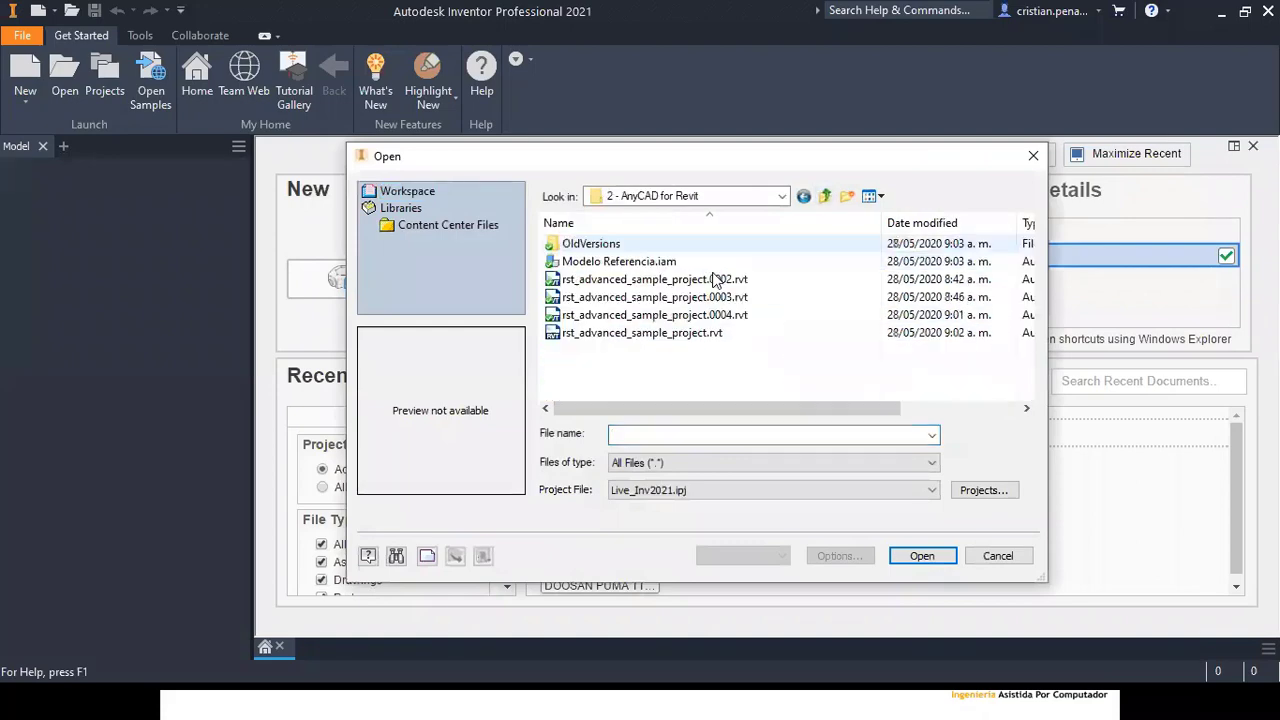
click(603, 262)
click(913, 557)
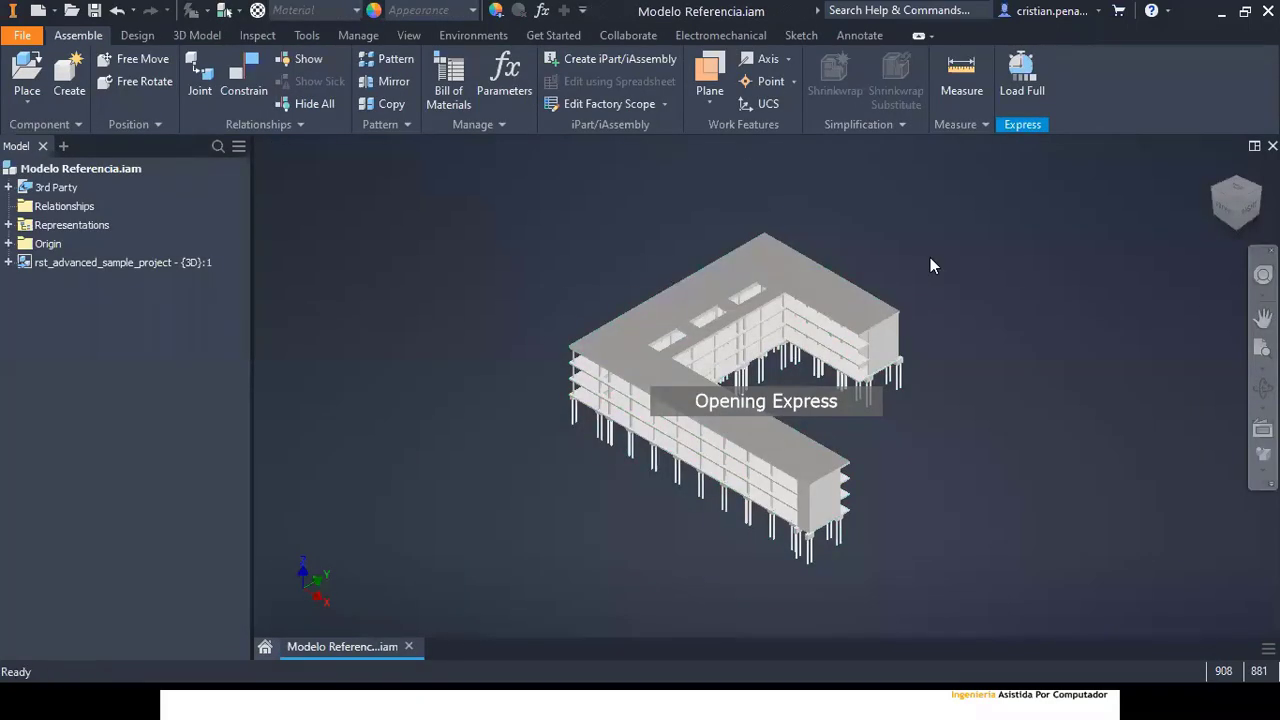
Step: Set the building assembly's visual style to Shaded with edges and inspect it from a different angle
click(1263, 458)
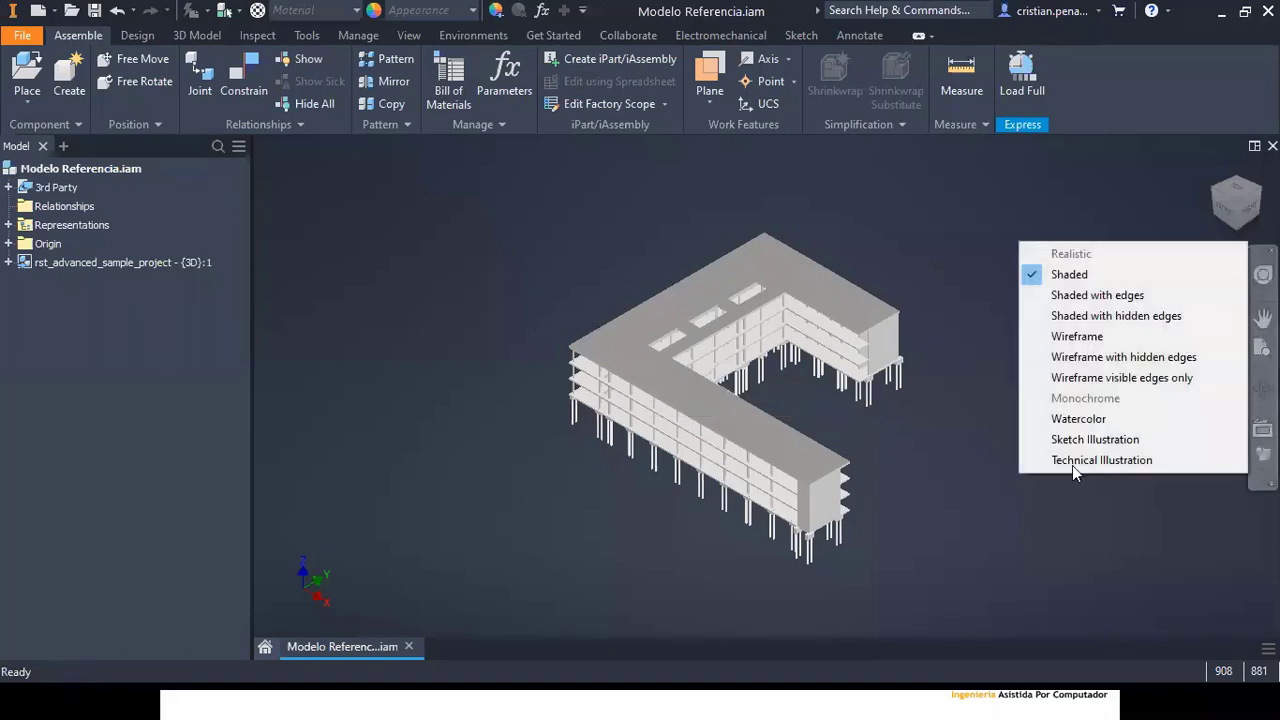
click(1093, 298)
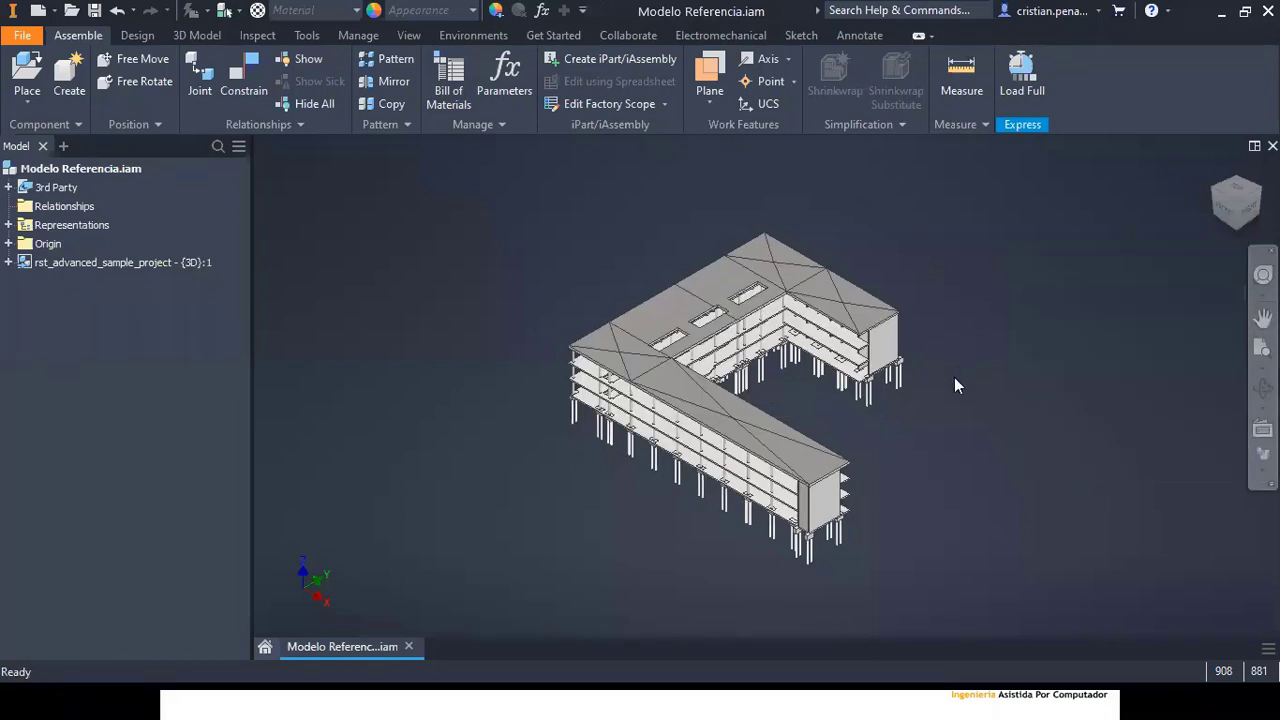
shift+middle_drag(954, 385, 930, 373)
key(alt+Tab)
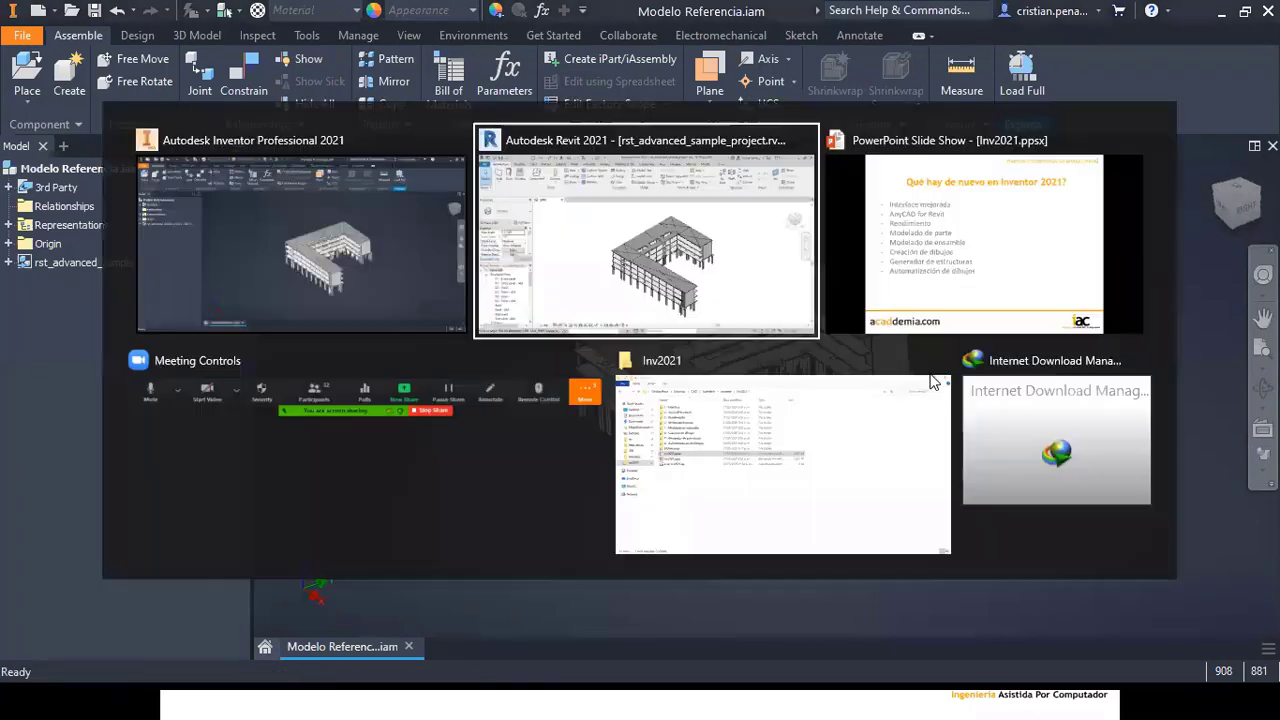
key(alt+Tab)
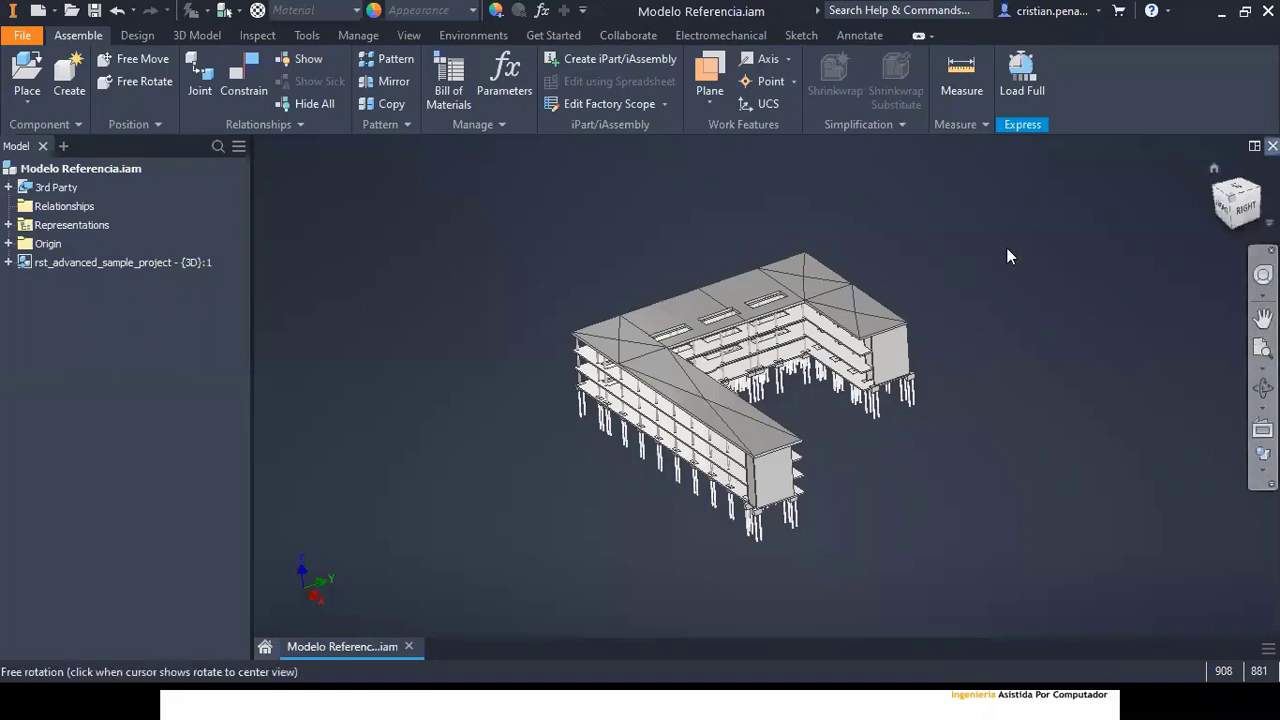
Step: Close the Modelo Referencia assembly and open rst_advanced_sample_project.rvt to reach its import options
key(ctrl+Tab)
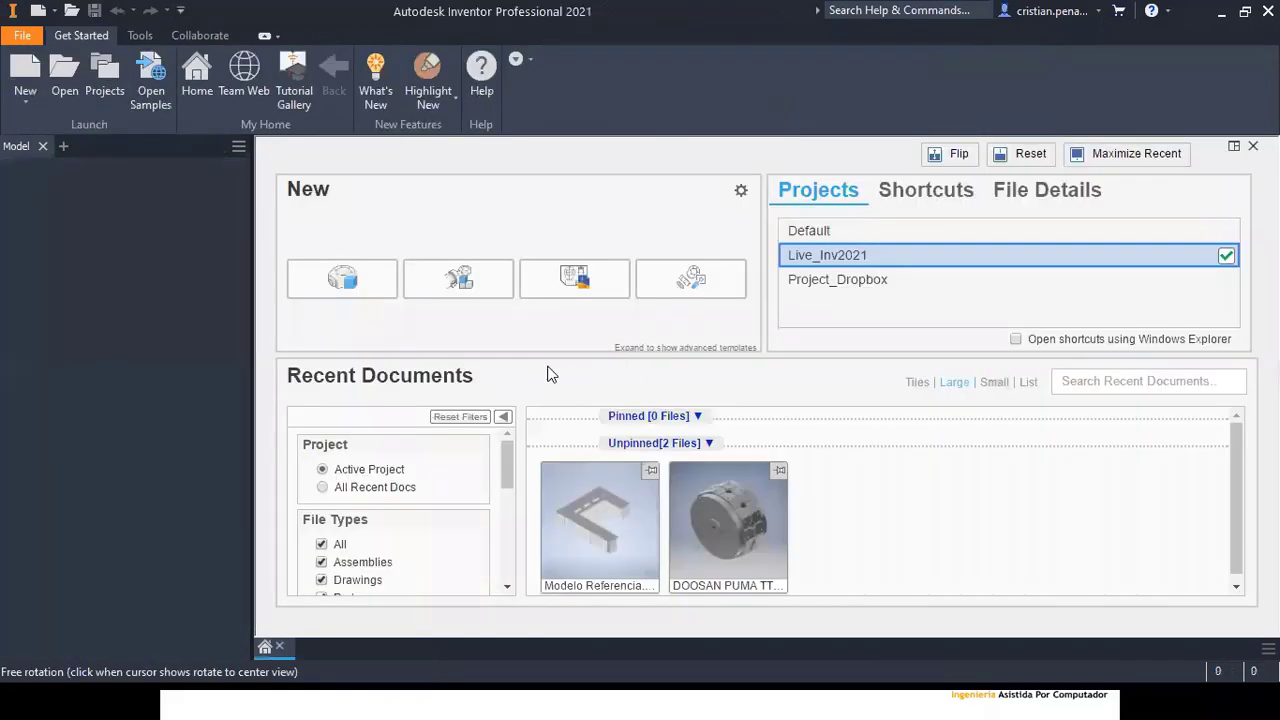
key(ctrl+o)
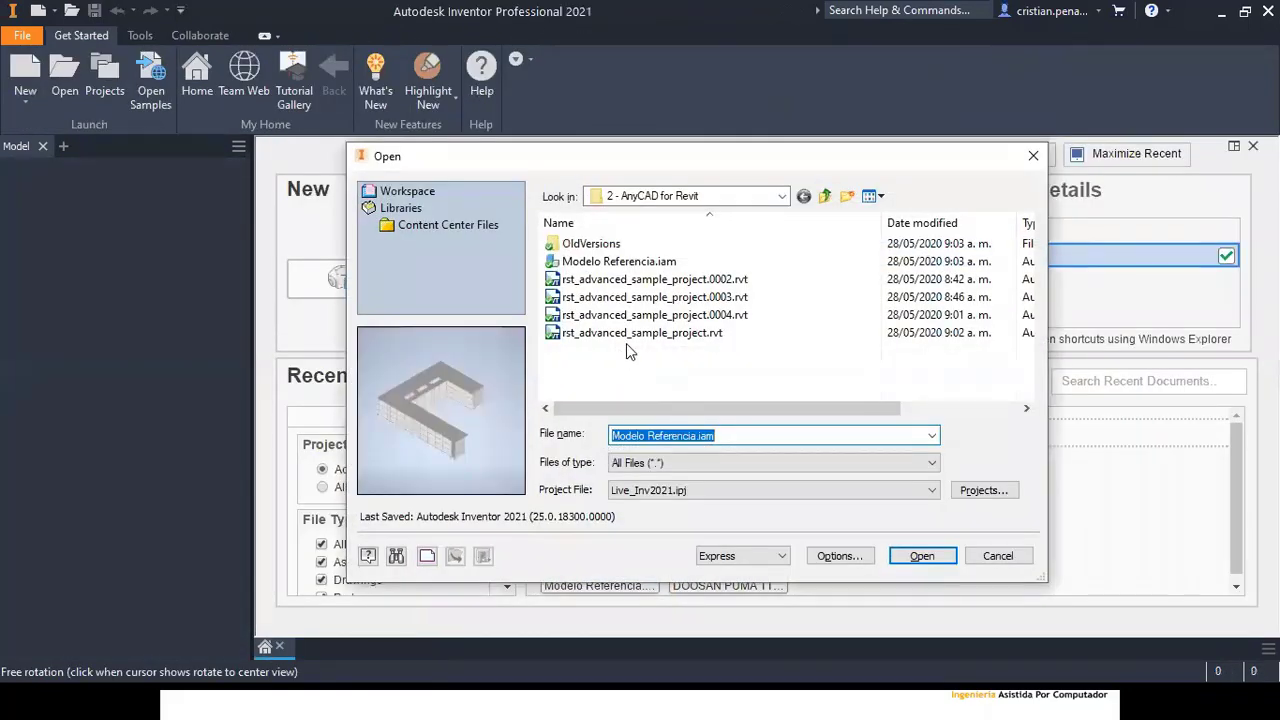
click(628, 334)
click(920, 556)
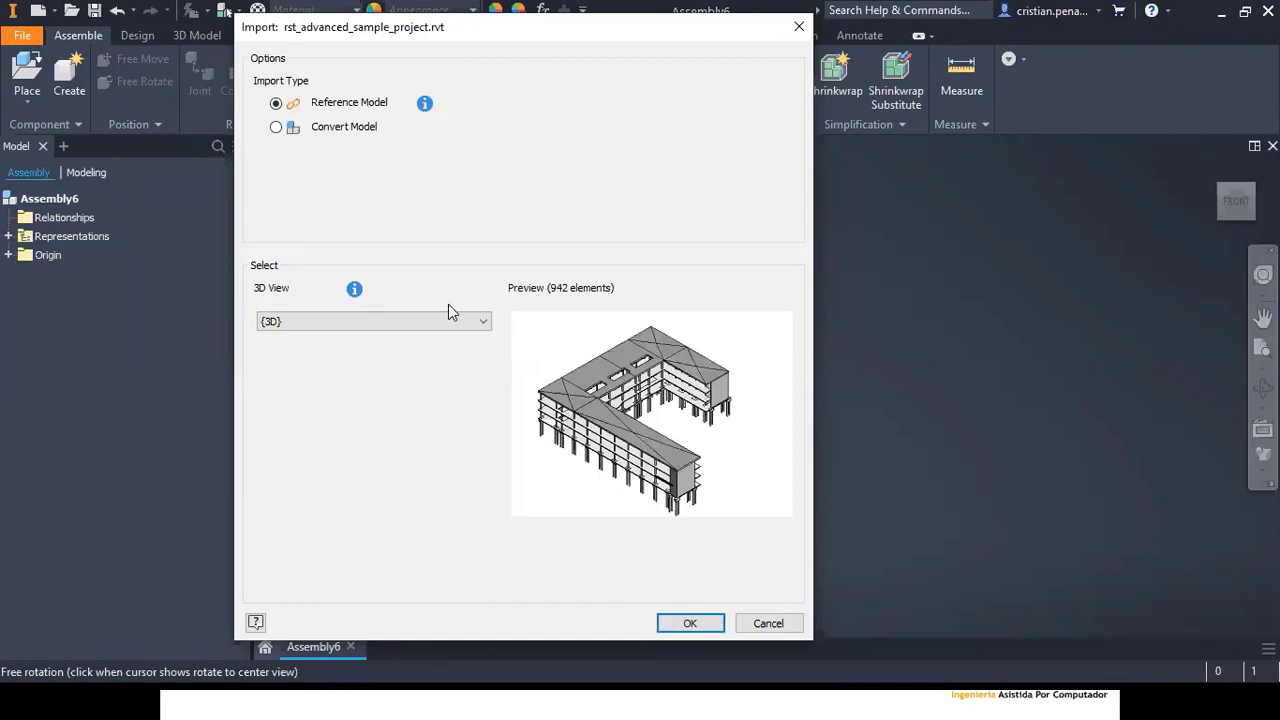
Step: Preview the 3D View - AM and {3D} views for the Revit import, and discard the import with its empty assembly
click(417, 324)
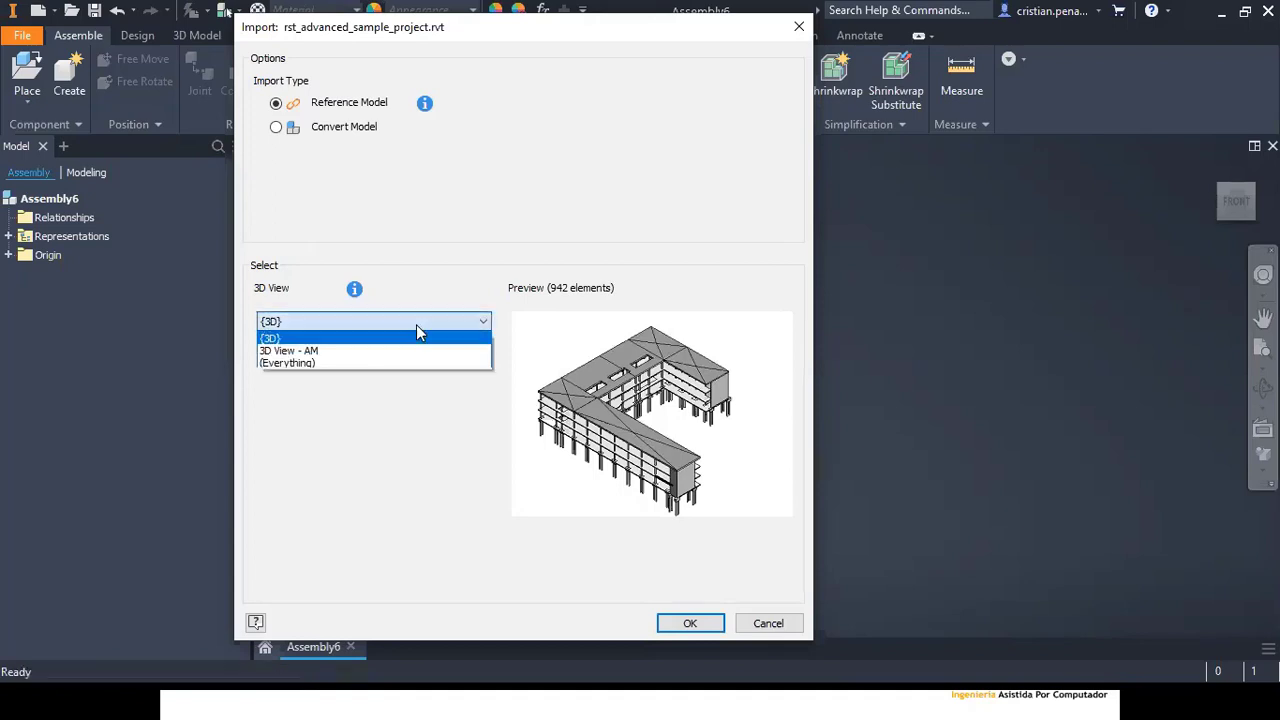
click(326, 386)
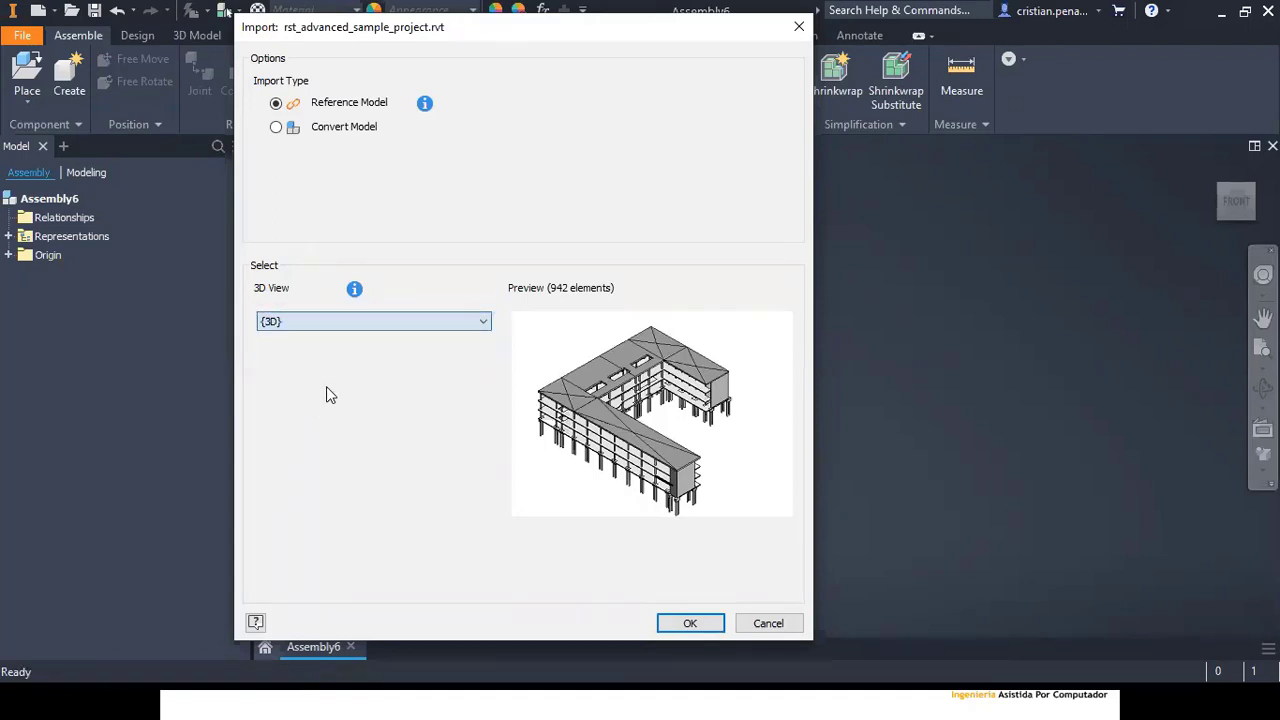
click(340, 322)
click(326, 351)
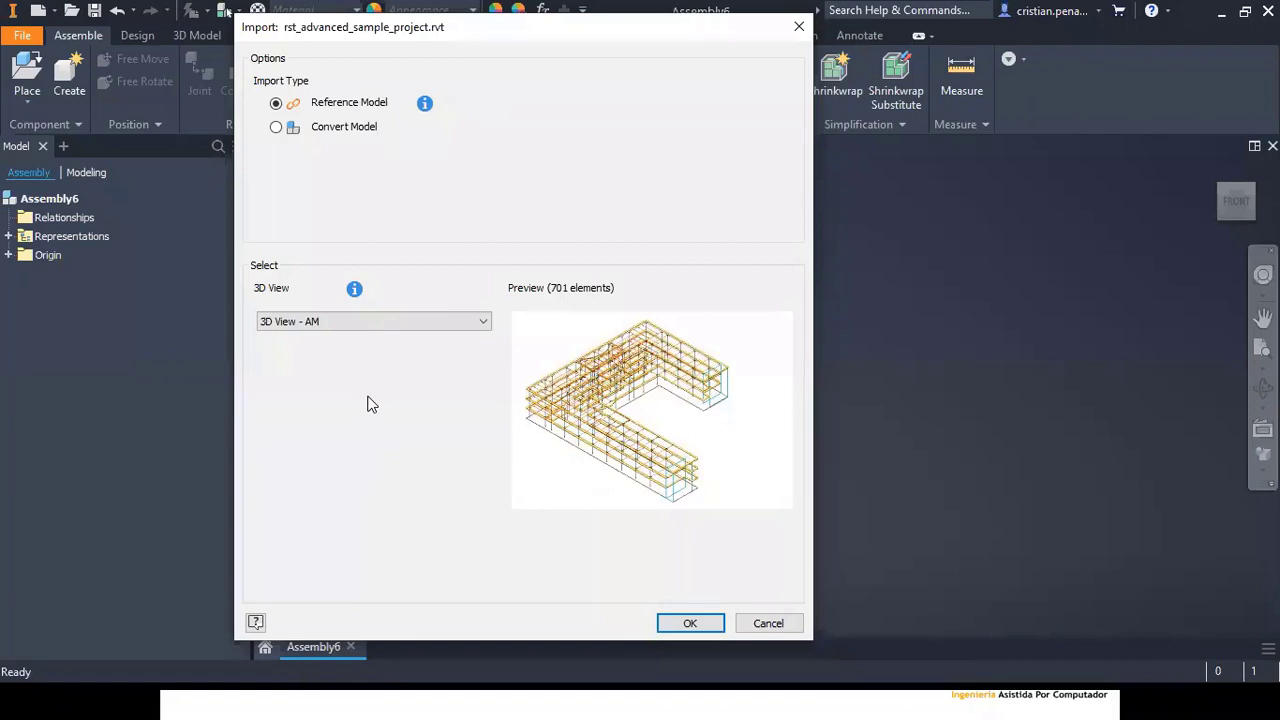
click(328, 324)
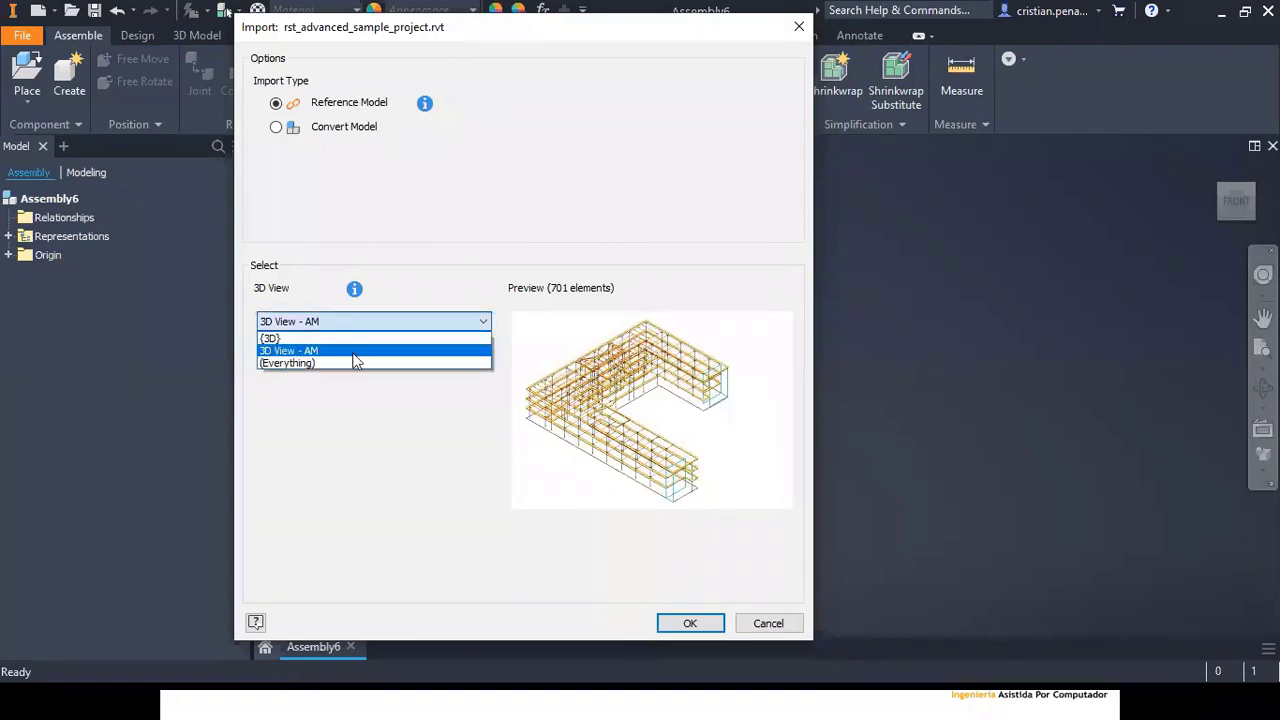
click(340, 337)
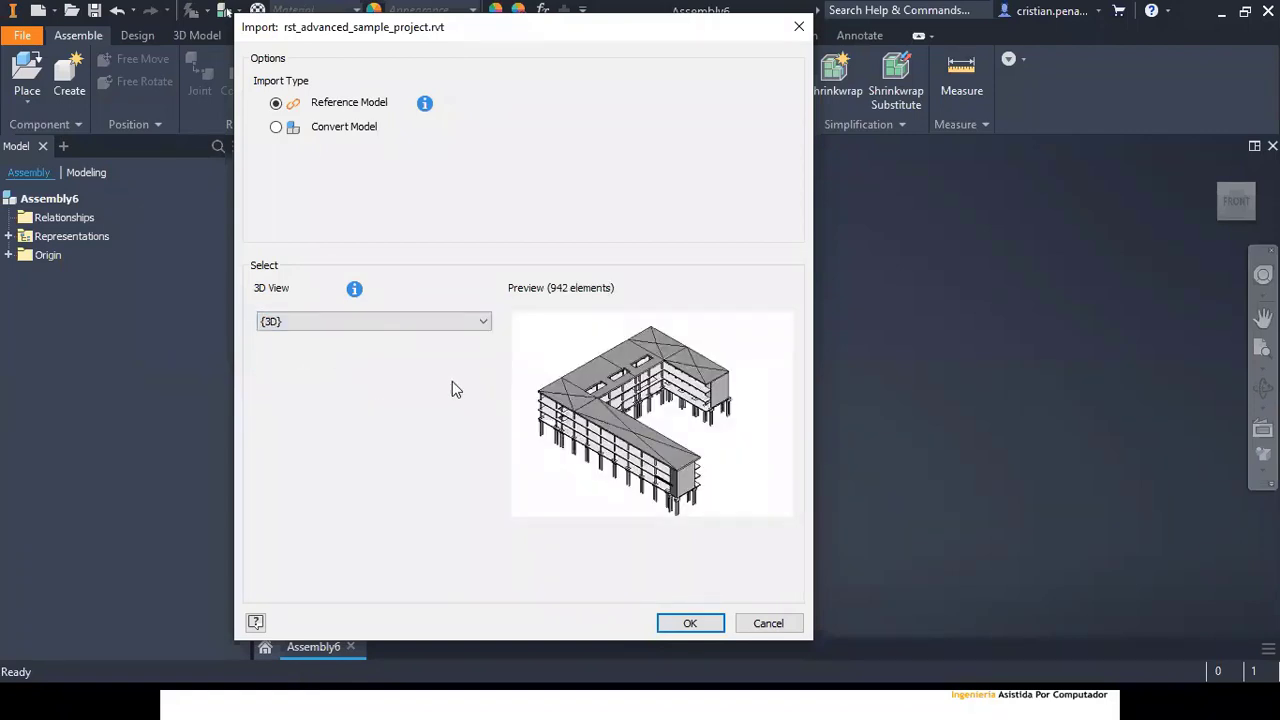
key(Return)
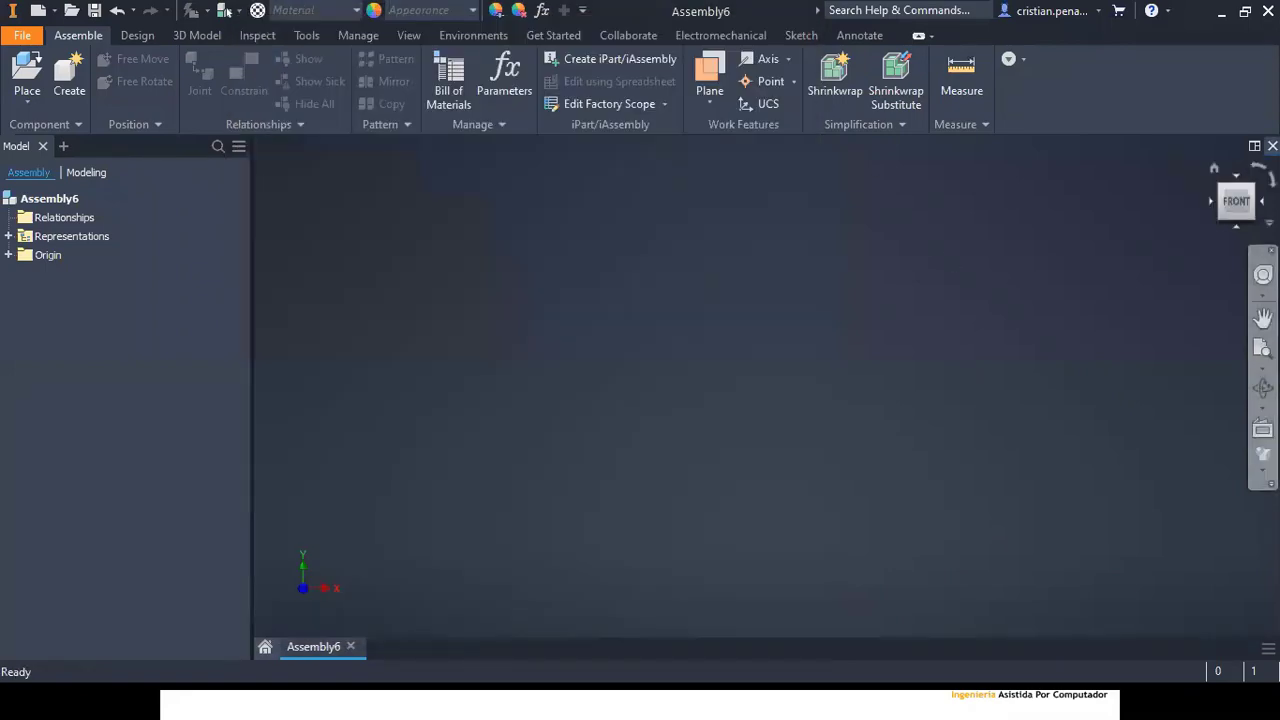
click(1272, 146)
Step: Reopen the Modelo Referencia assembly and set its visual style to Shaded with edges
click(555, 482)
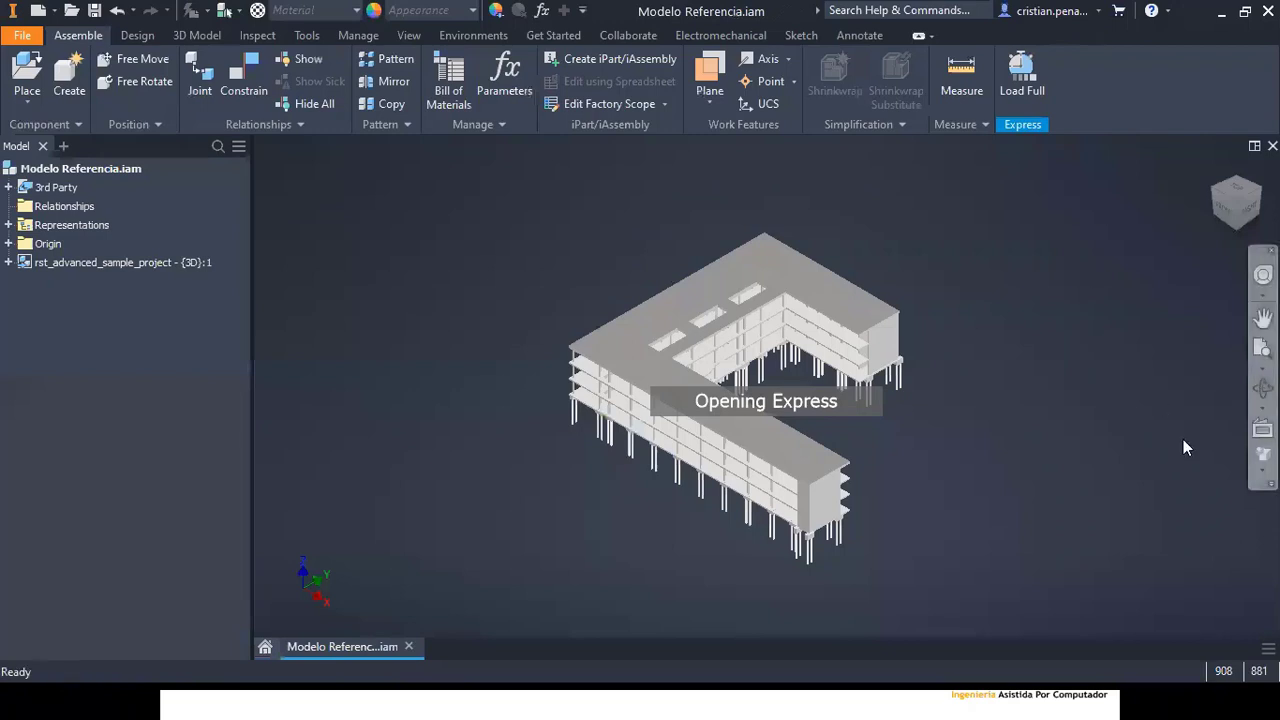
click(1243, 492)
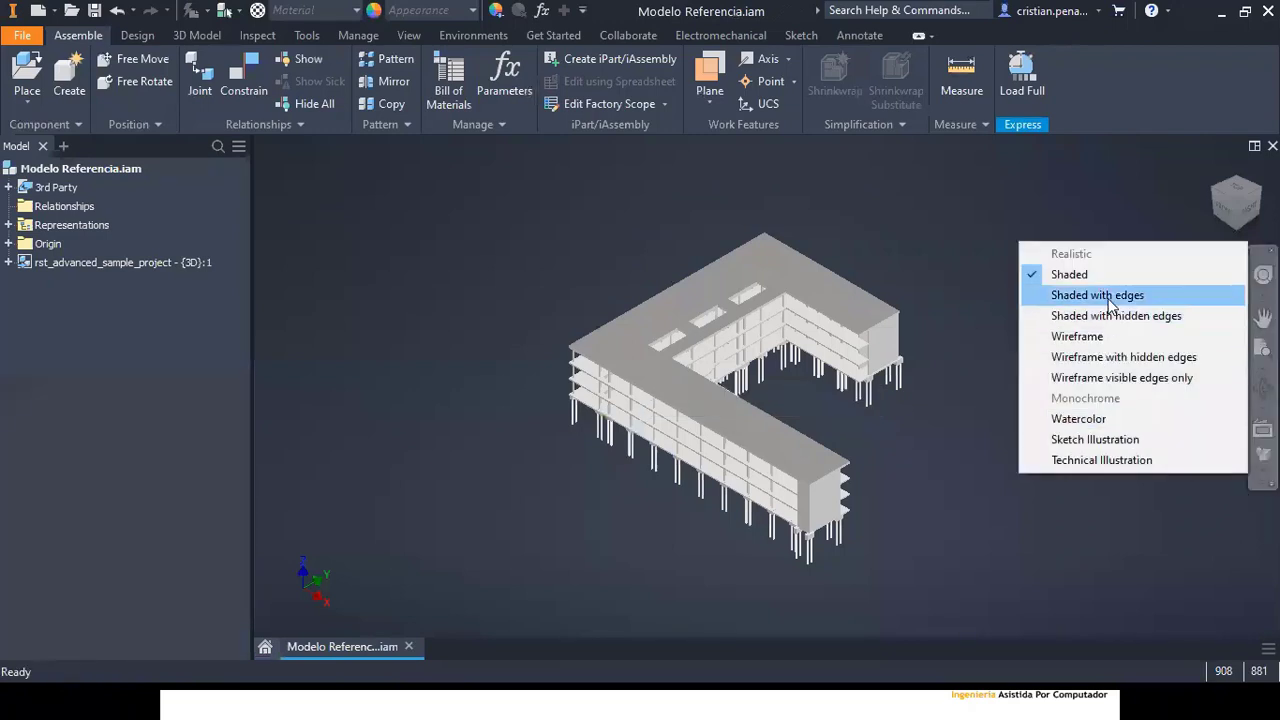
click(1078, 294)
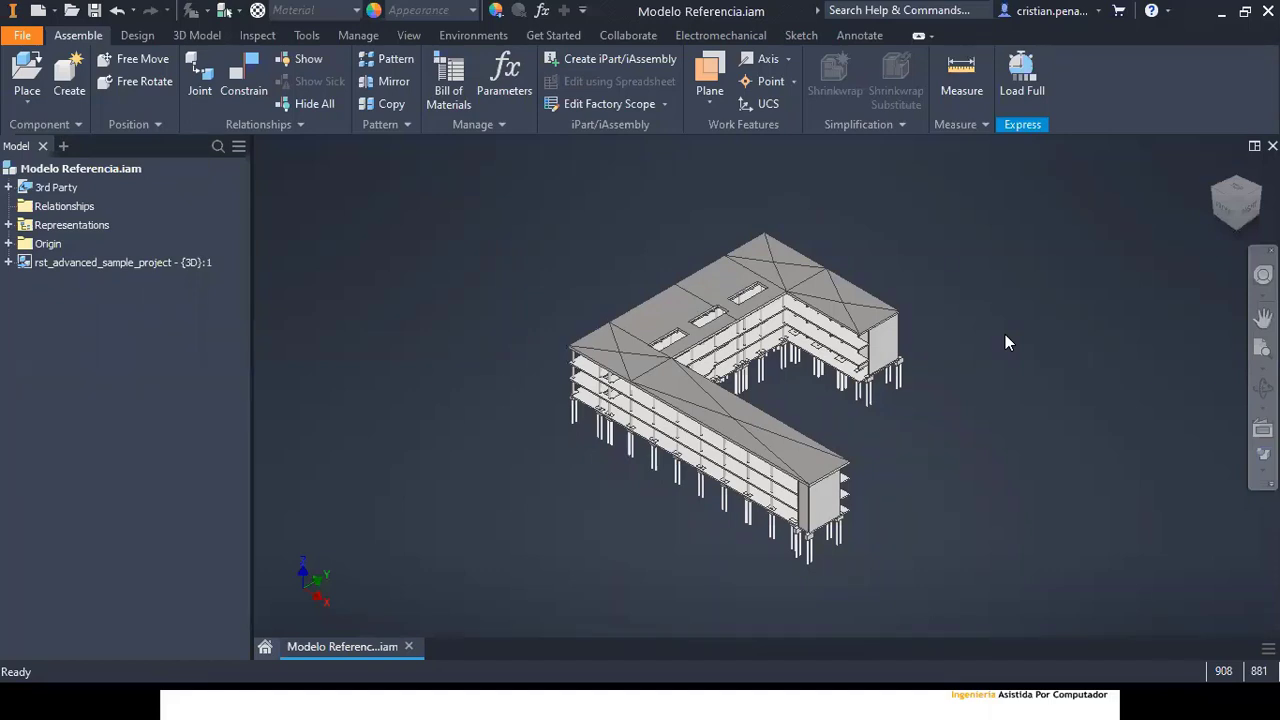
Step: Switch to Revit and delete the middle of the three shaft openings in the building's roof
key(alt+Tab)
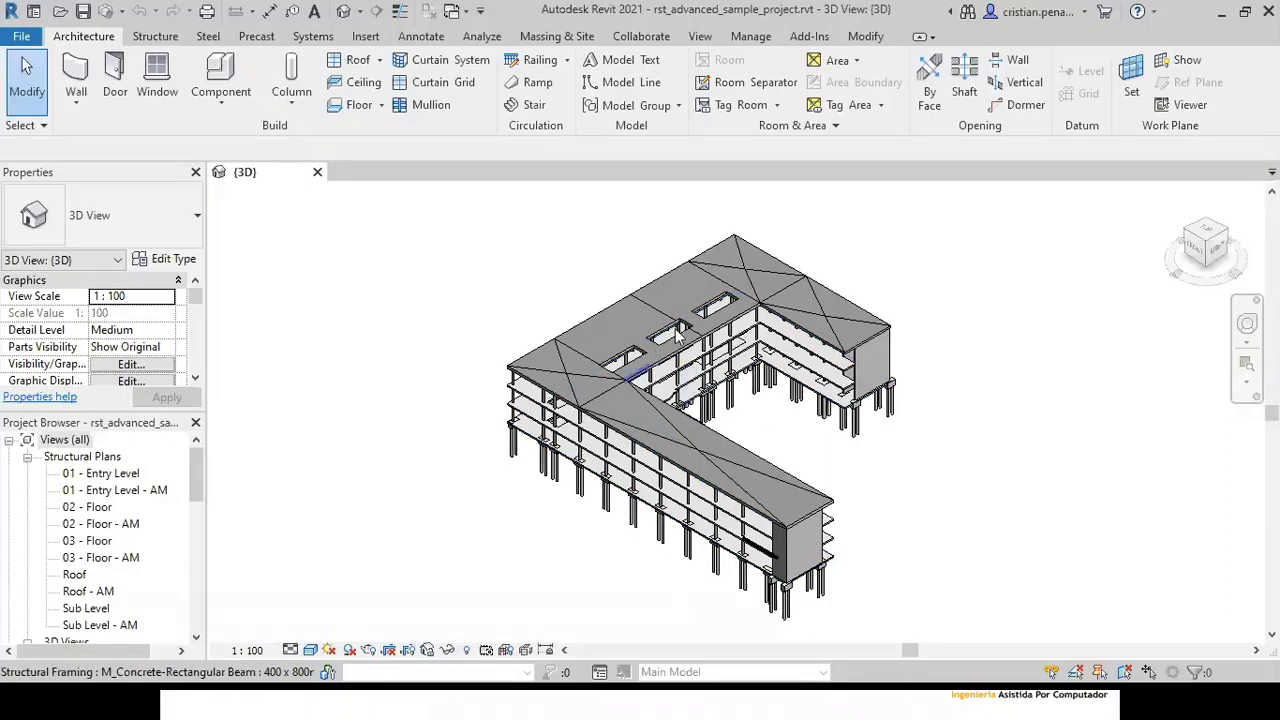
click(627, 352)
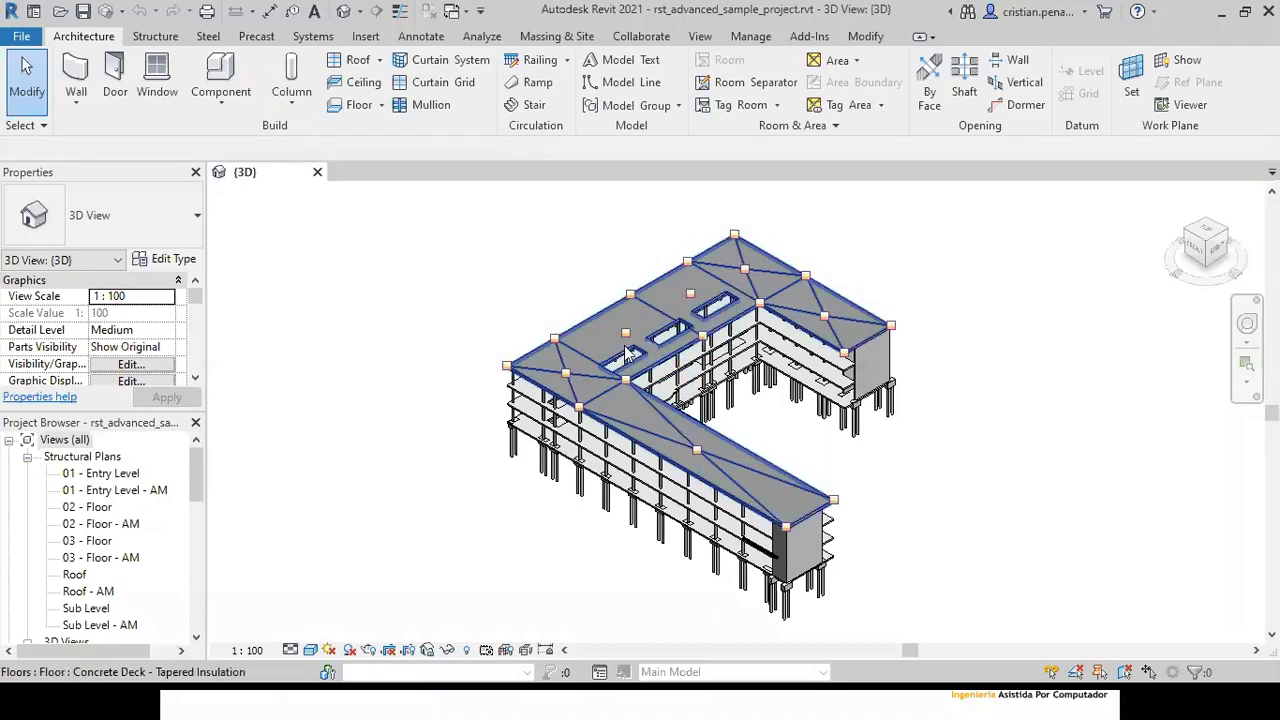
click(655, 365)
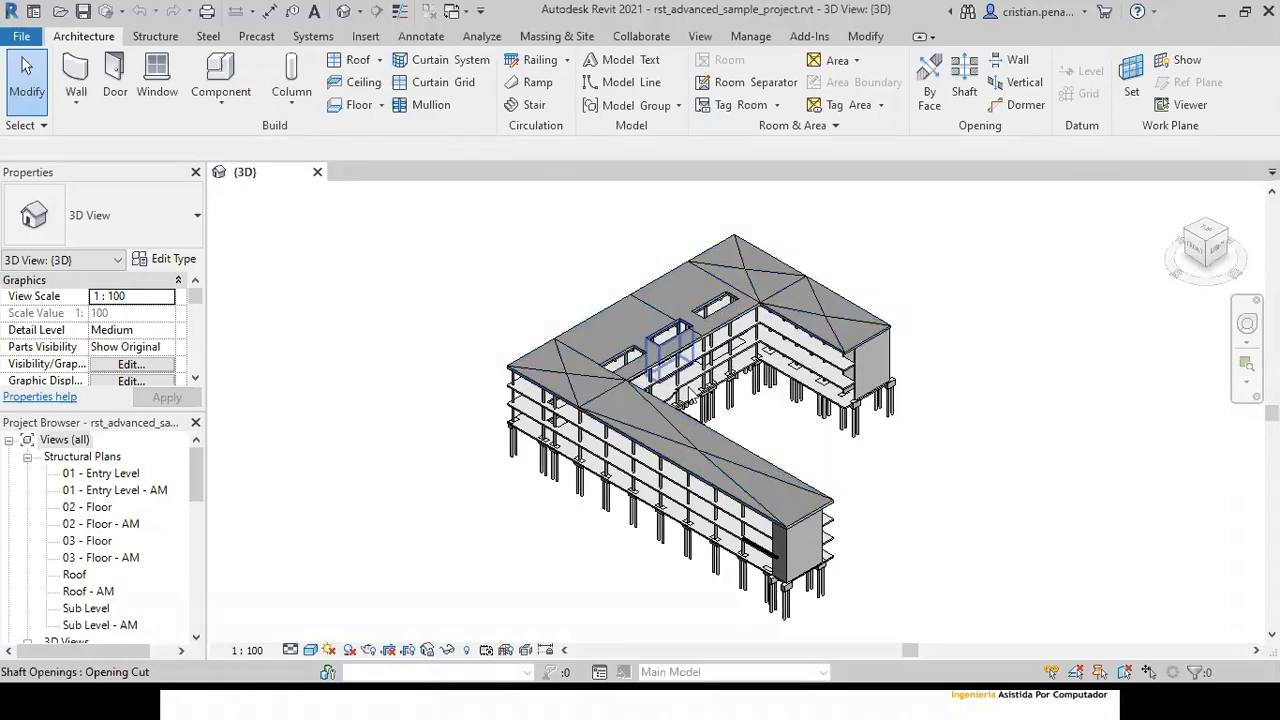
click(688, 390)
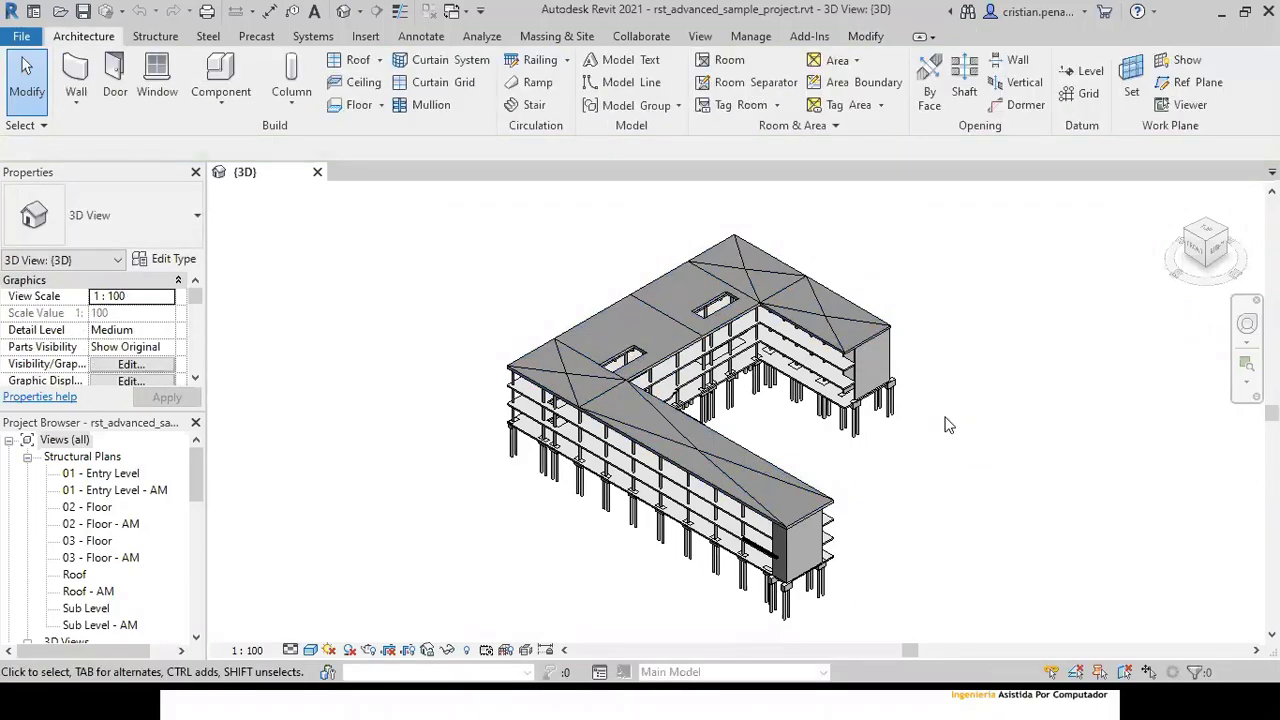
Step: Return to Inventor and update the Modelo Referencia assembly from the modified Revit project
key(alt+Tab)
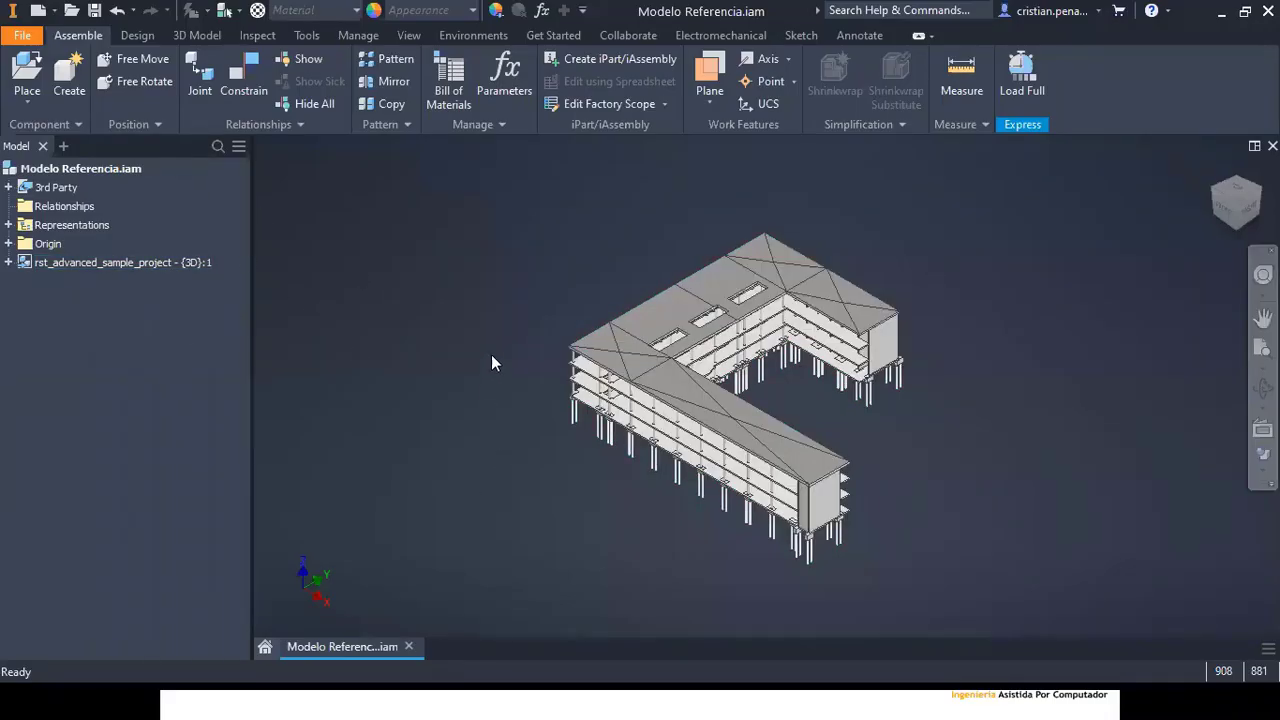
key(alt+Tab)
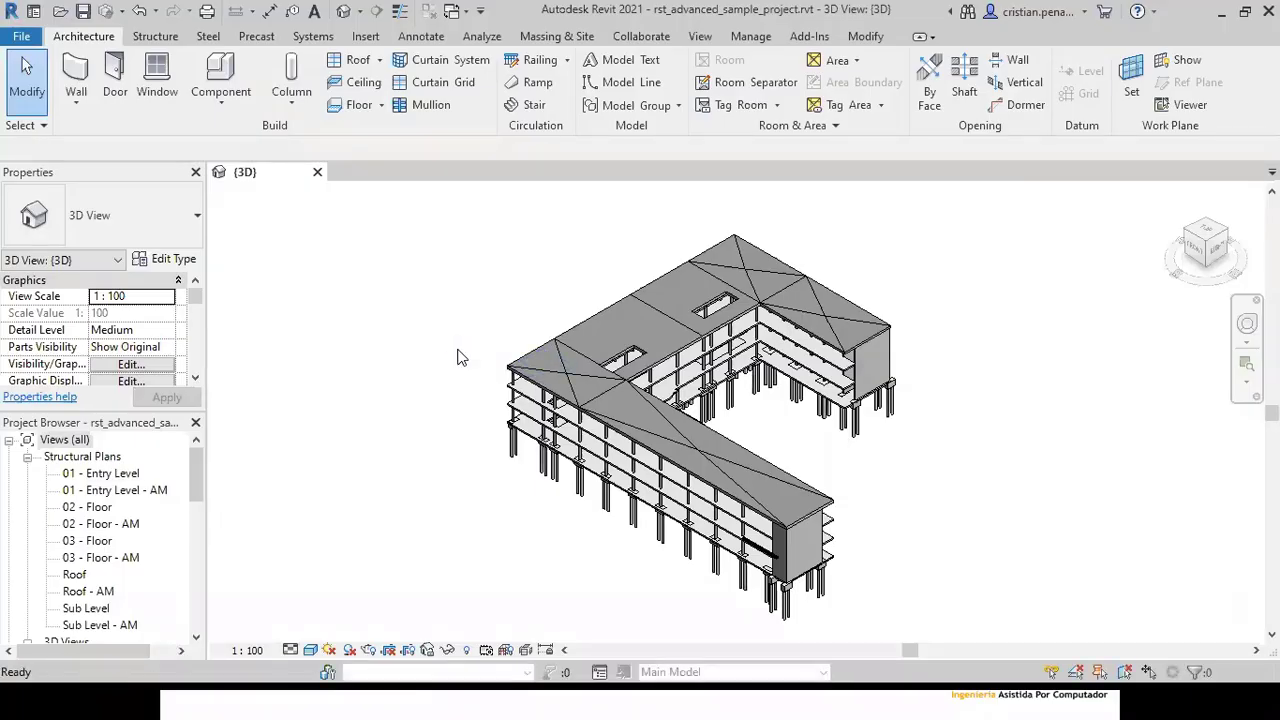
key(alt+Tab)
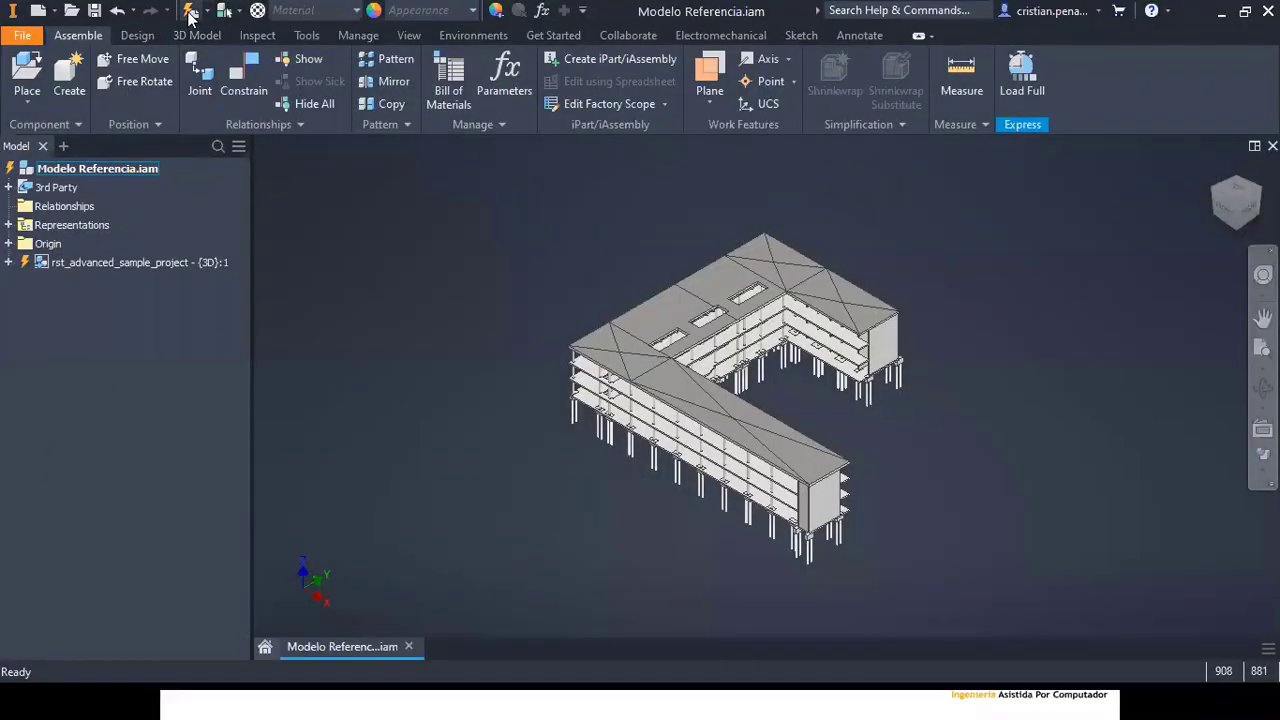
click(190, 12)
Step: Switch to Revit, close the sample project's {3D} view, and return to Inventor
key(alt+Tab)
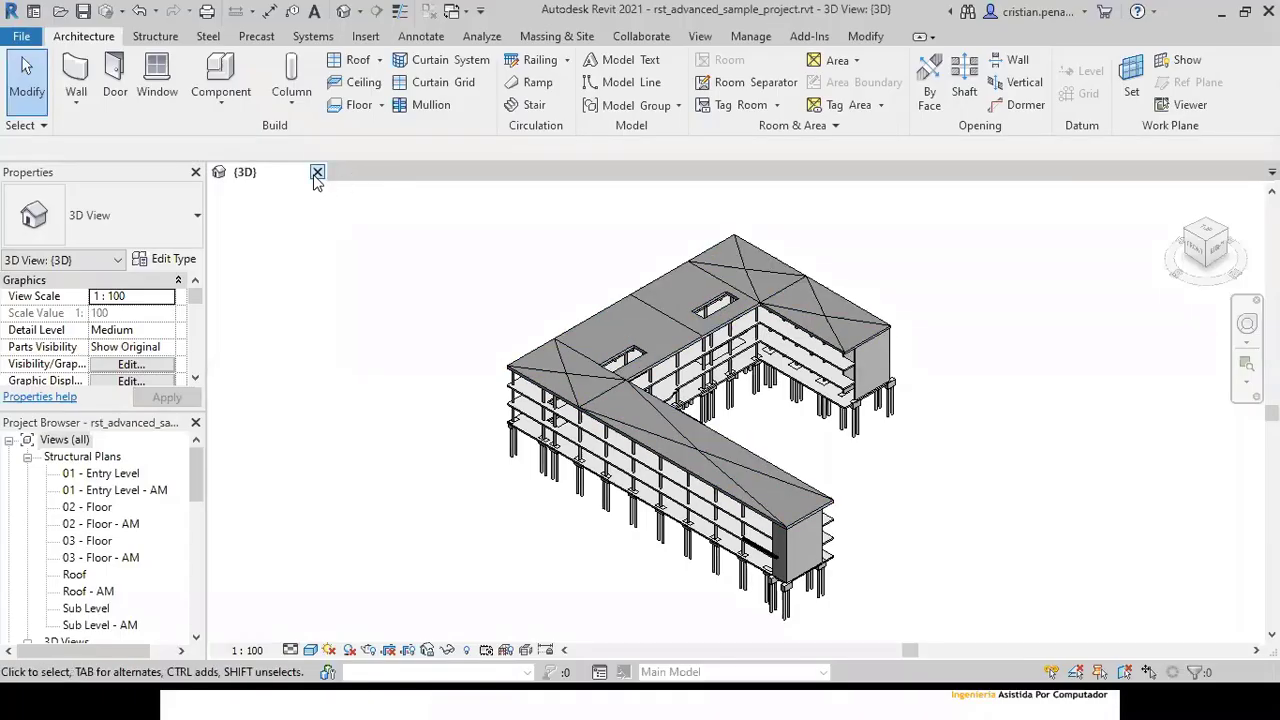
click(316, 174)
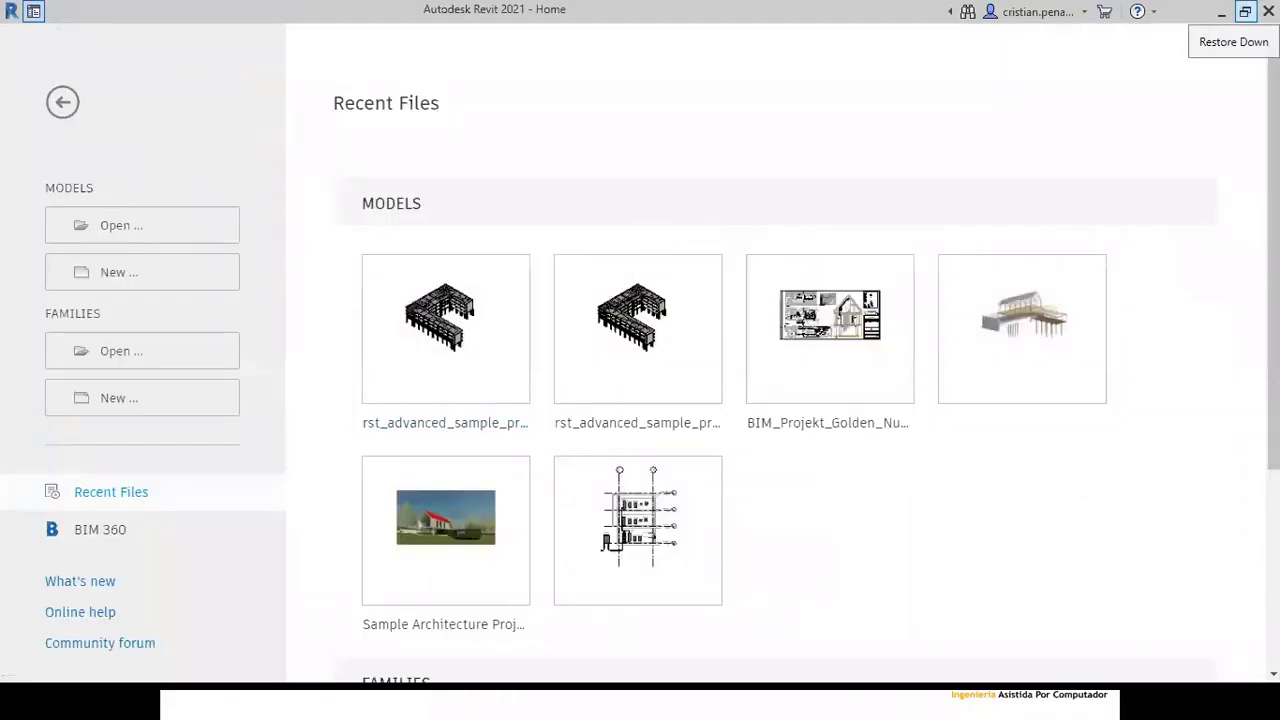
key(alt+Tab)
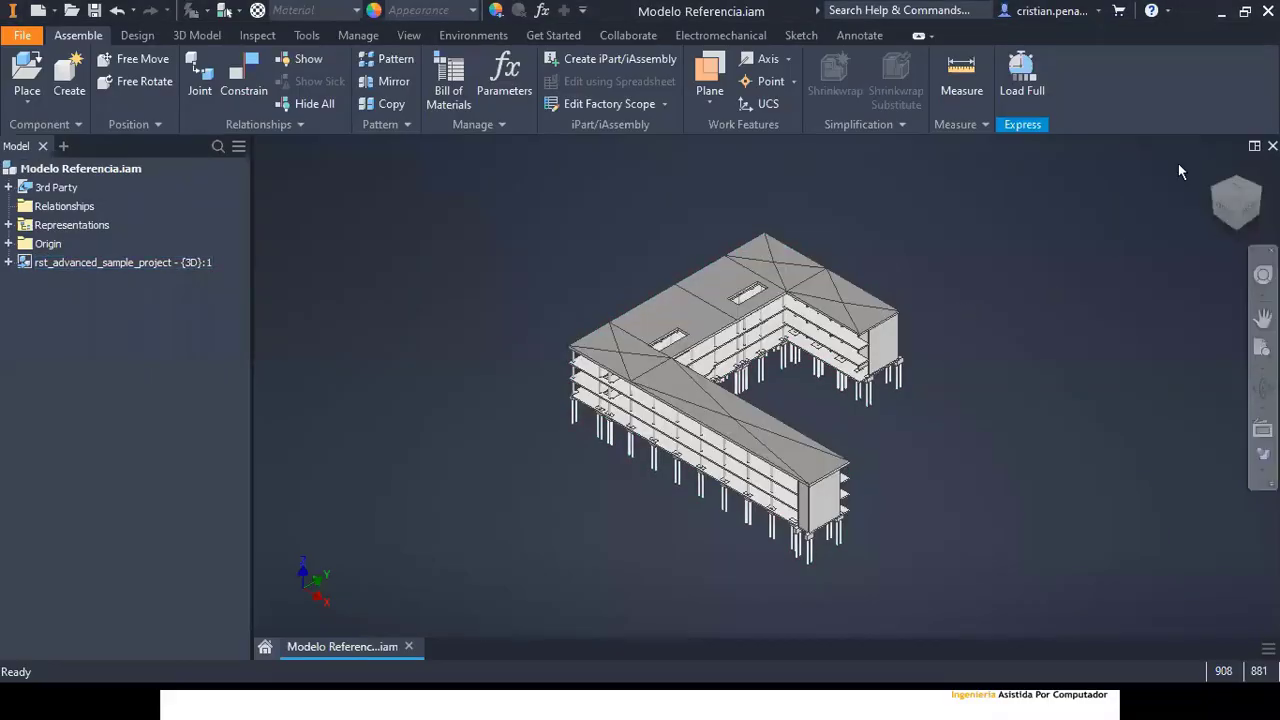
Step: Close the Modelo Referencia assembly and return to the home page
click(1272, 146)
click(570, 386)
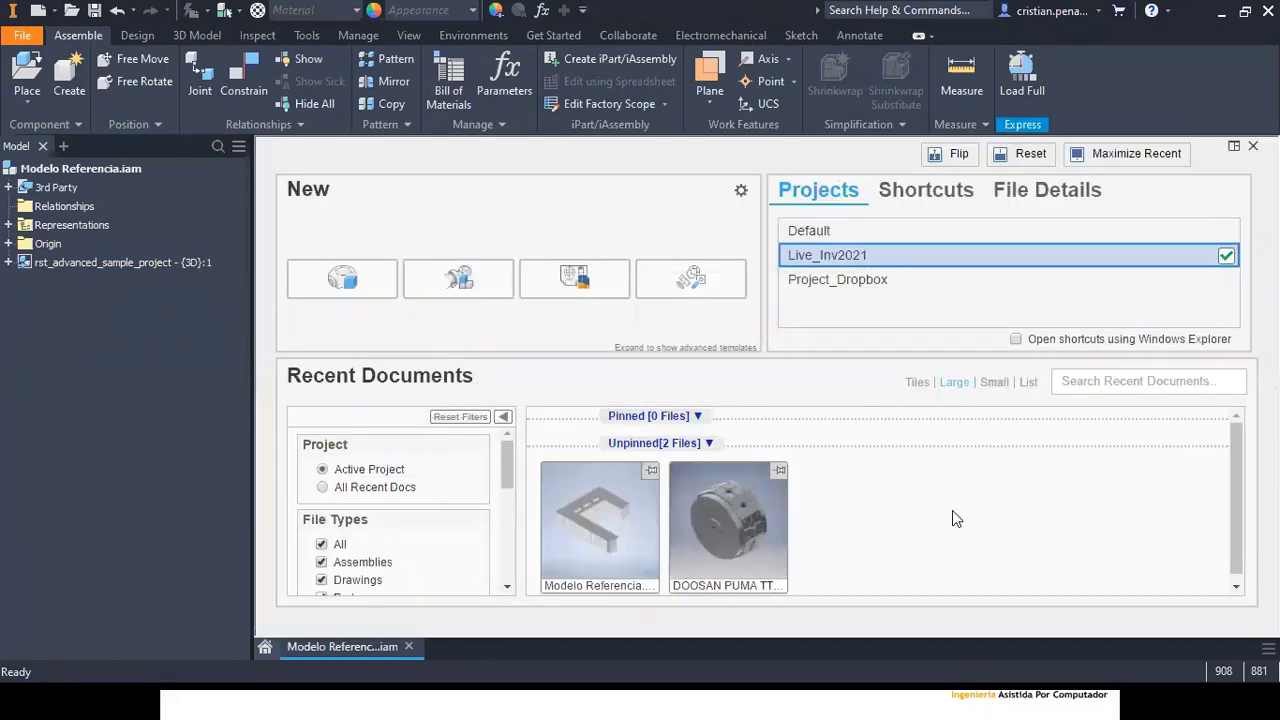
mouse_move(560, 476)
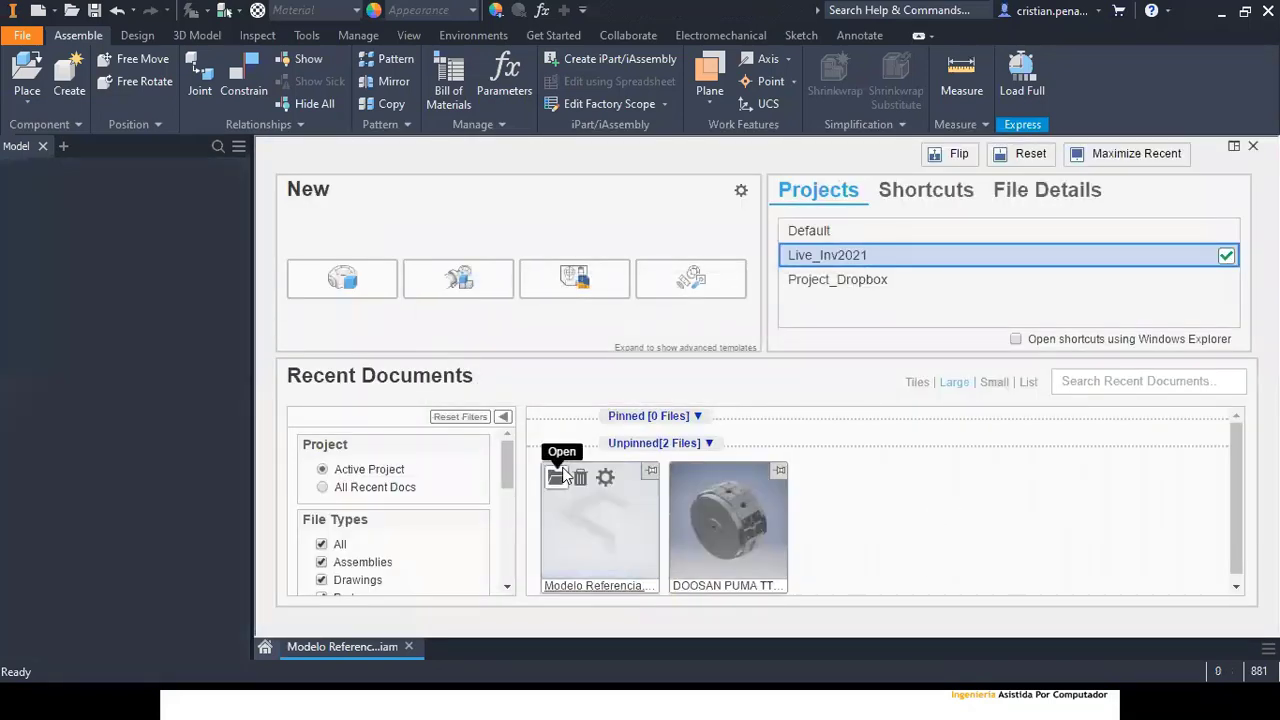
Step: Check the list of Inventor 2021 topics in the presentation and return to Inventor
key(alt+Tab)
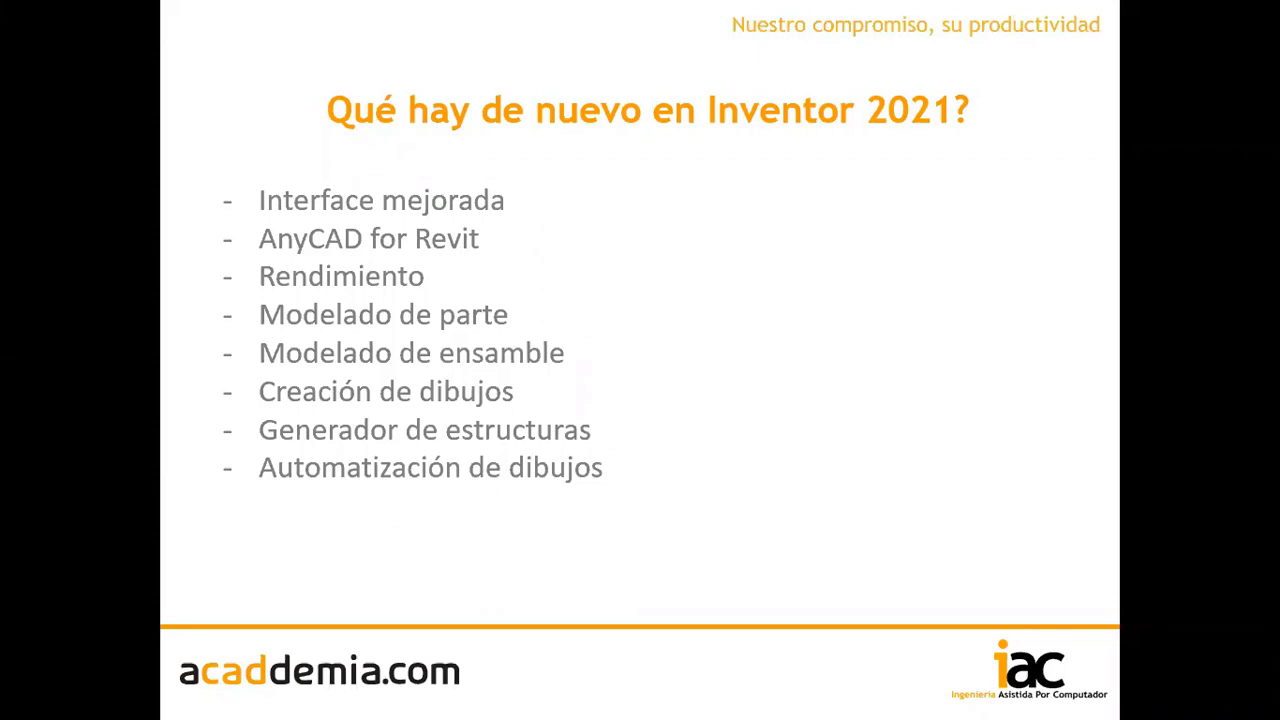
key(alt+Tab)
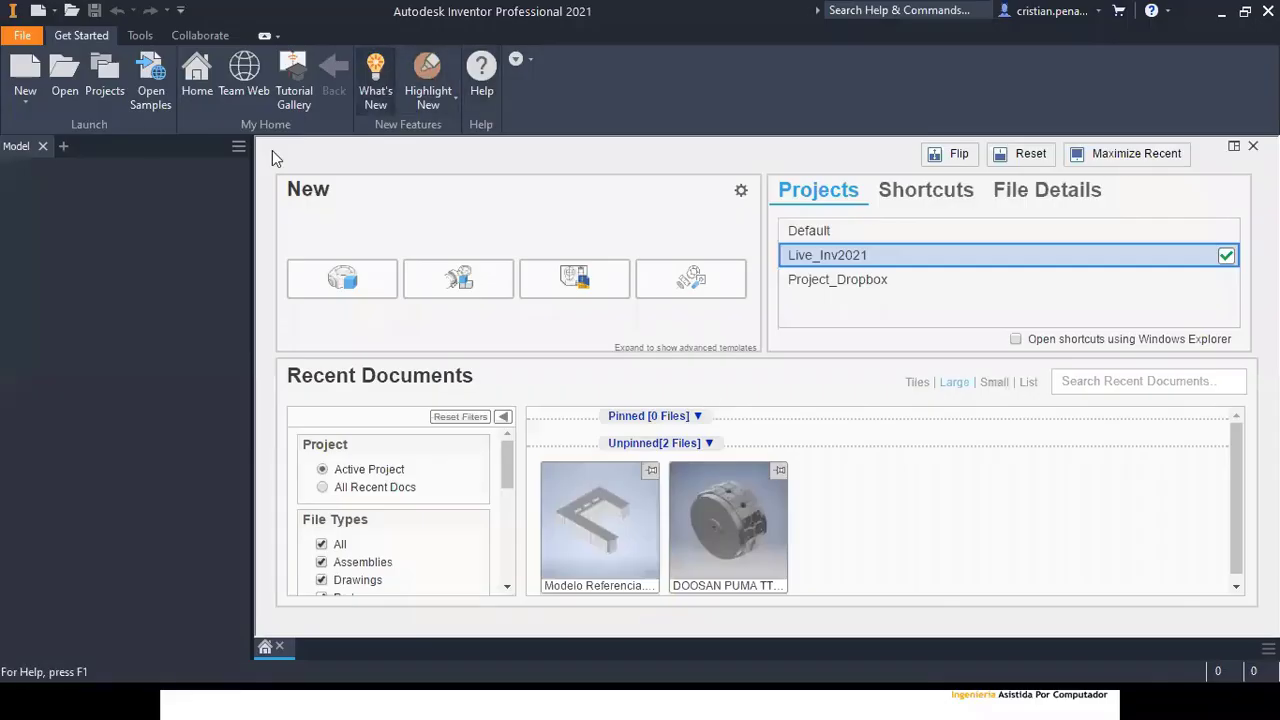
click(42, 86)
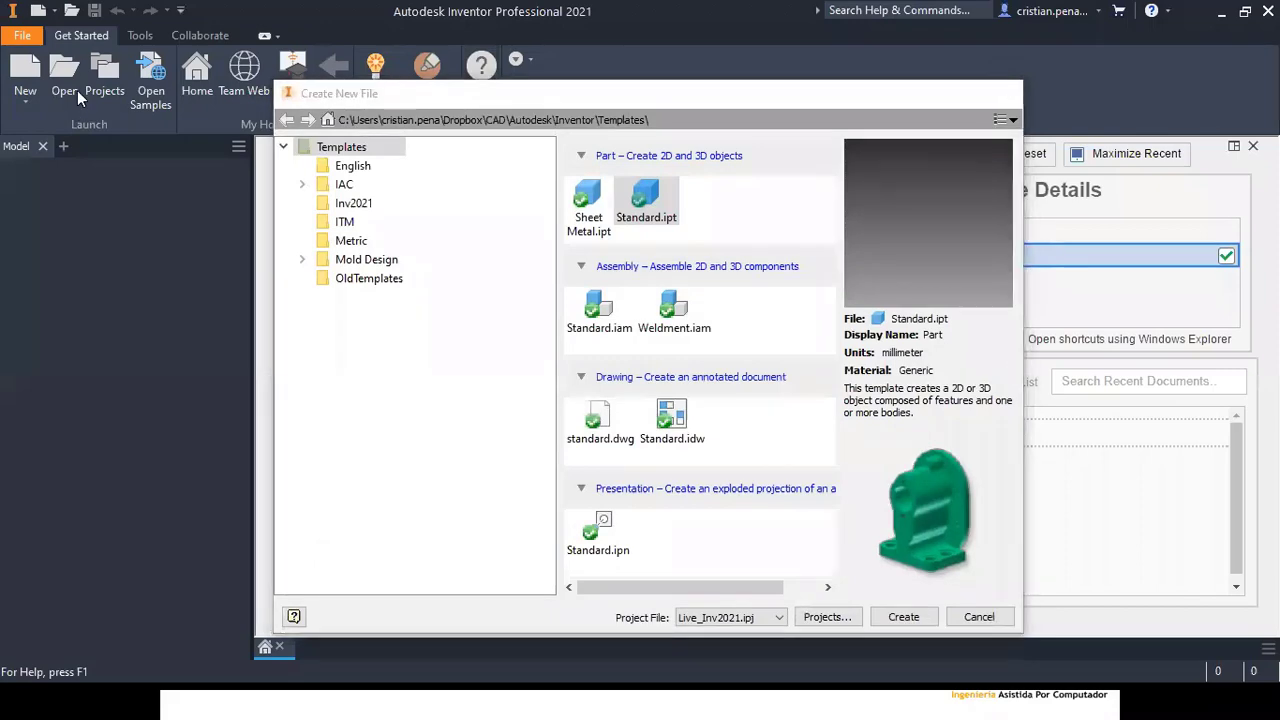
key(Escape)
Step: Open Ensamble.iam from the workspace's 3 - Rendimiento/Bodega folder
click(65, 78)
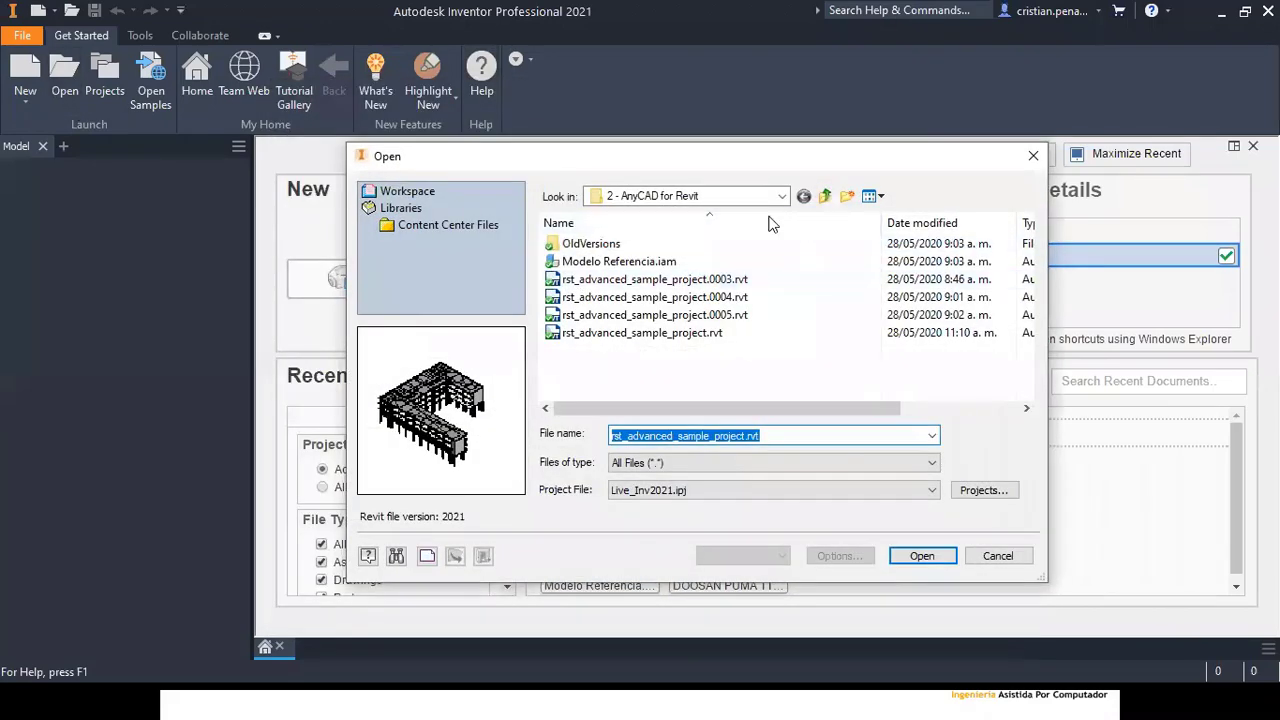
click(410, 194)
double_click(596, 277)
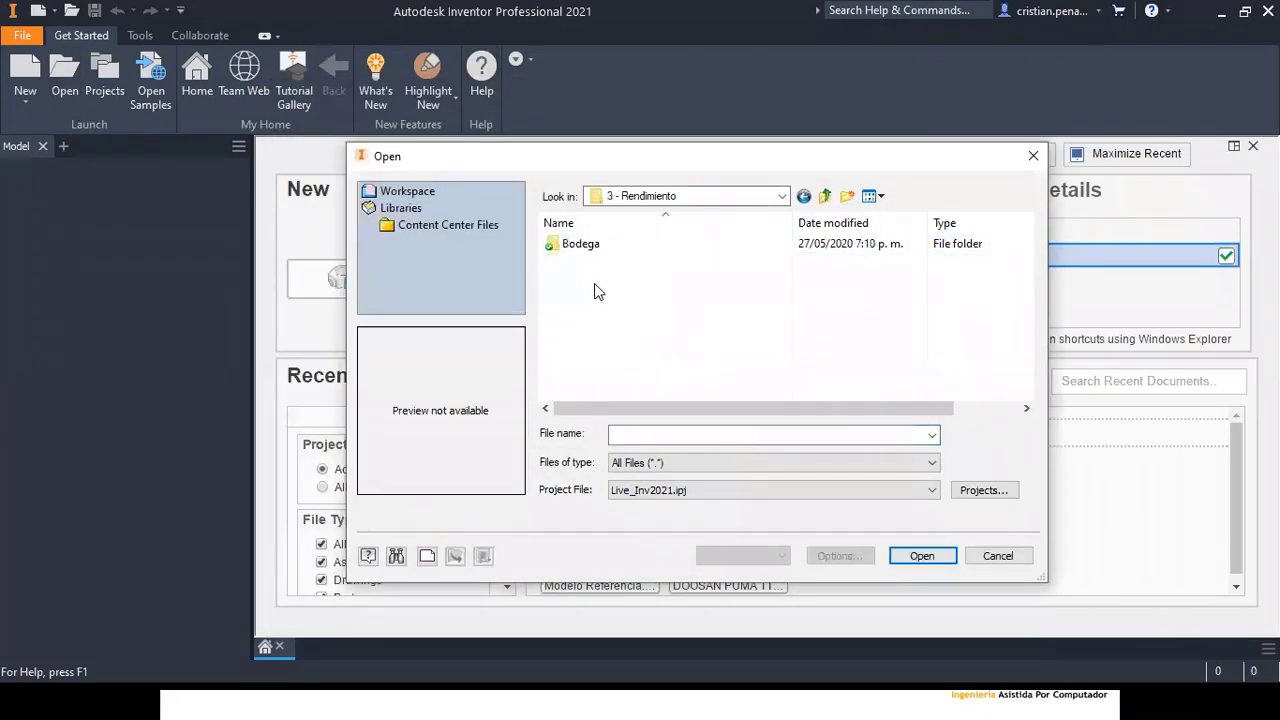
double_click(581, 252)
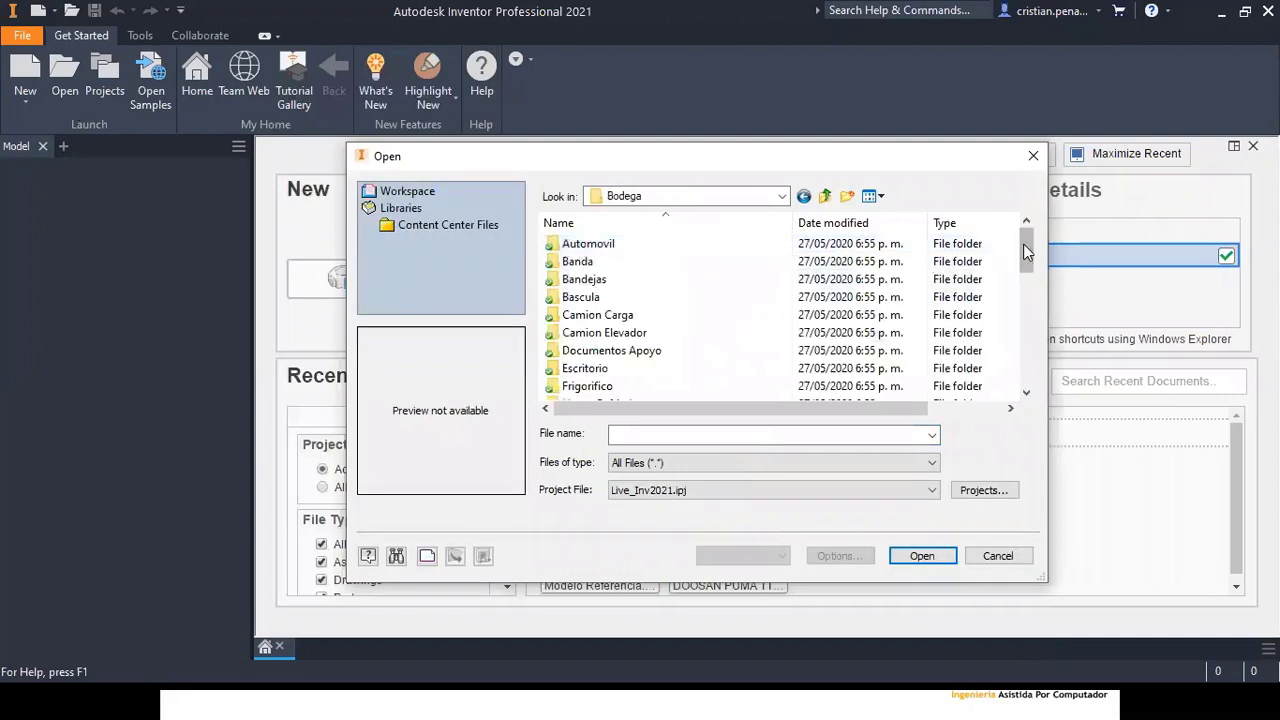
click(1027, 357)
click(1027, 357)
click(585, 332)
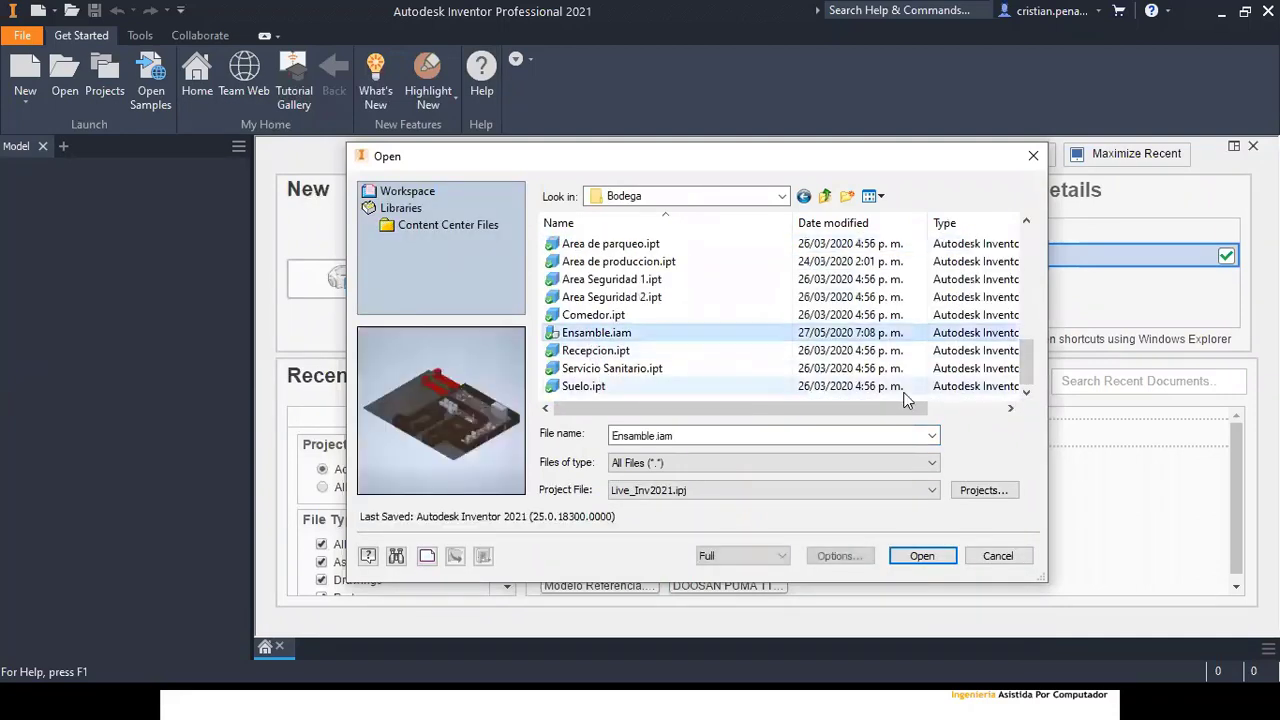
click(922, 556)
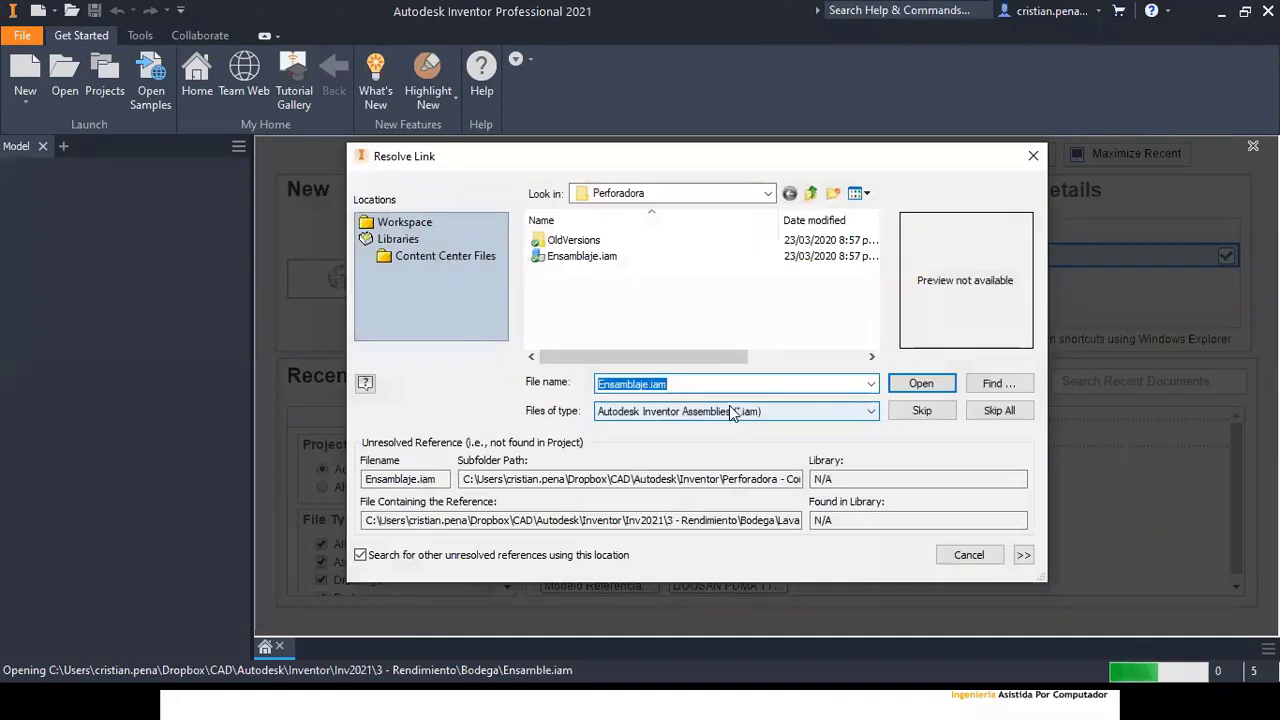
Step: Resolve the Ensamblaje.iam link from the Perforadora folder, skip the missing Mold Design1_MB.iam, and accept the assembly update
click(920, 386)
click(754, 469)
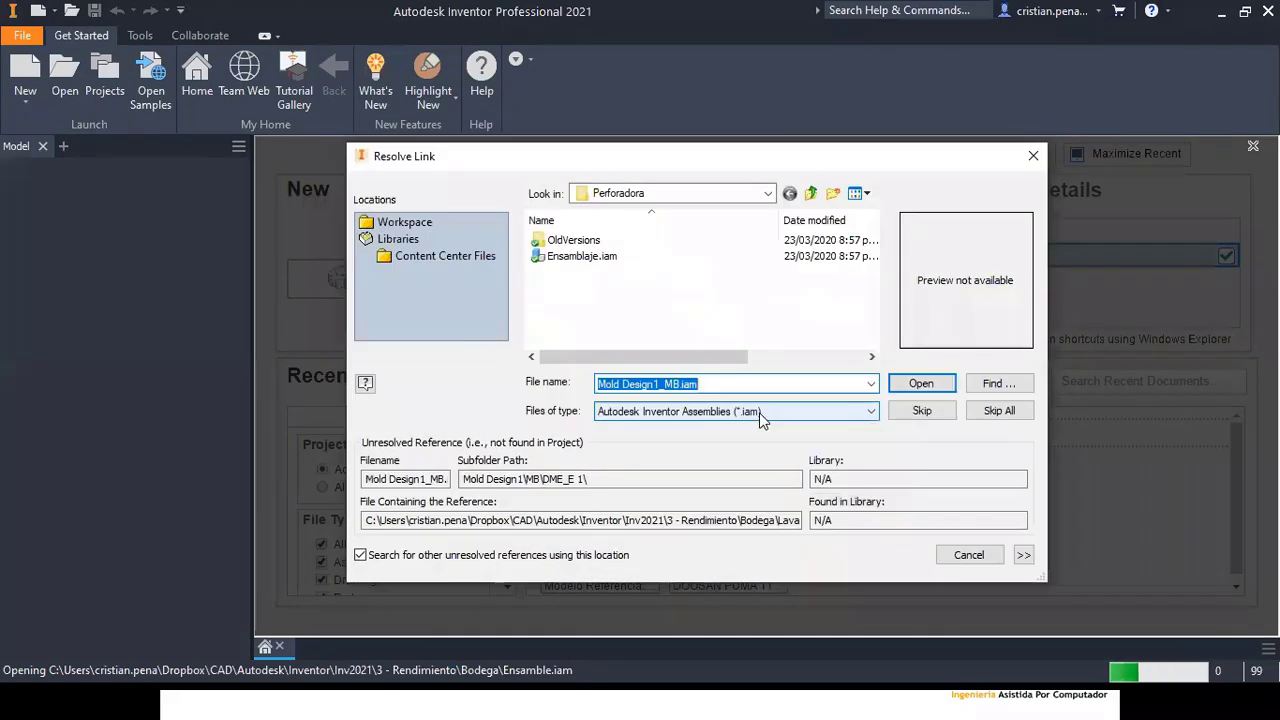
click(921, 410)
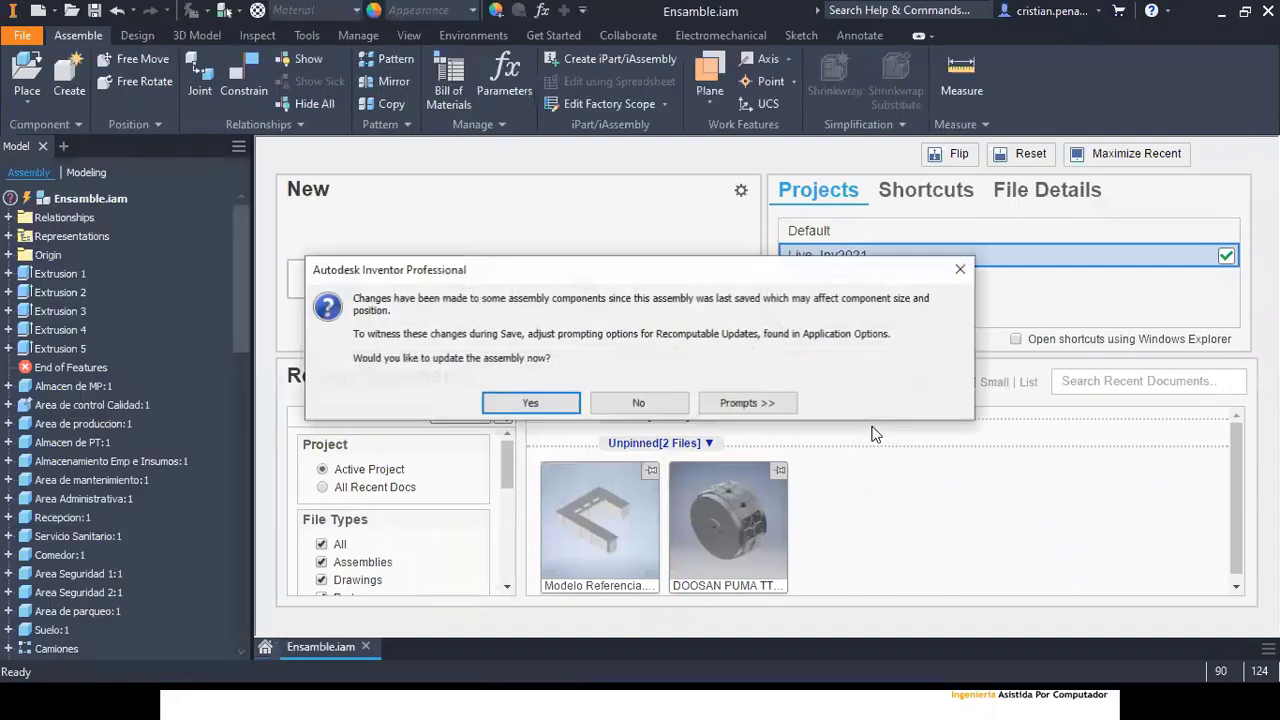
click(523, 406)
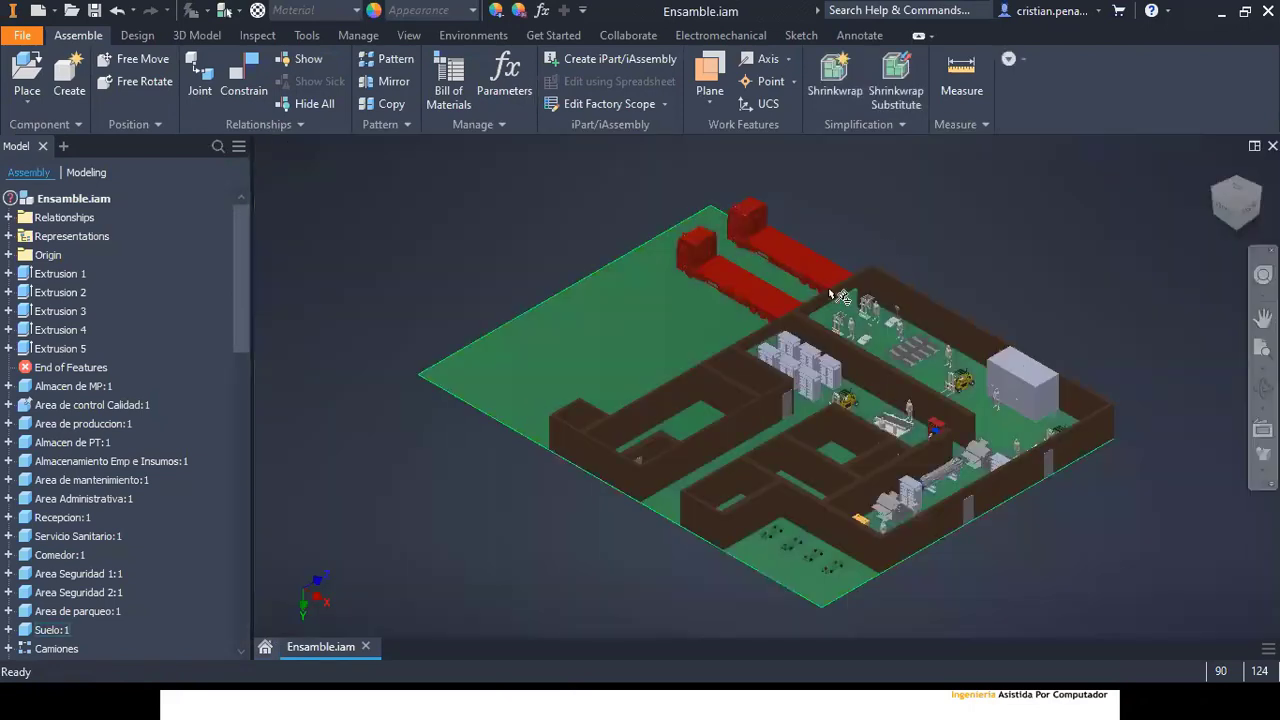
Step: Examine the warehouse assembly from several angles, including its trucks, rooms and production machines
key(F2)
drag(960, 248, 922, 233)
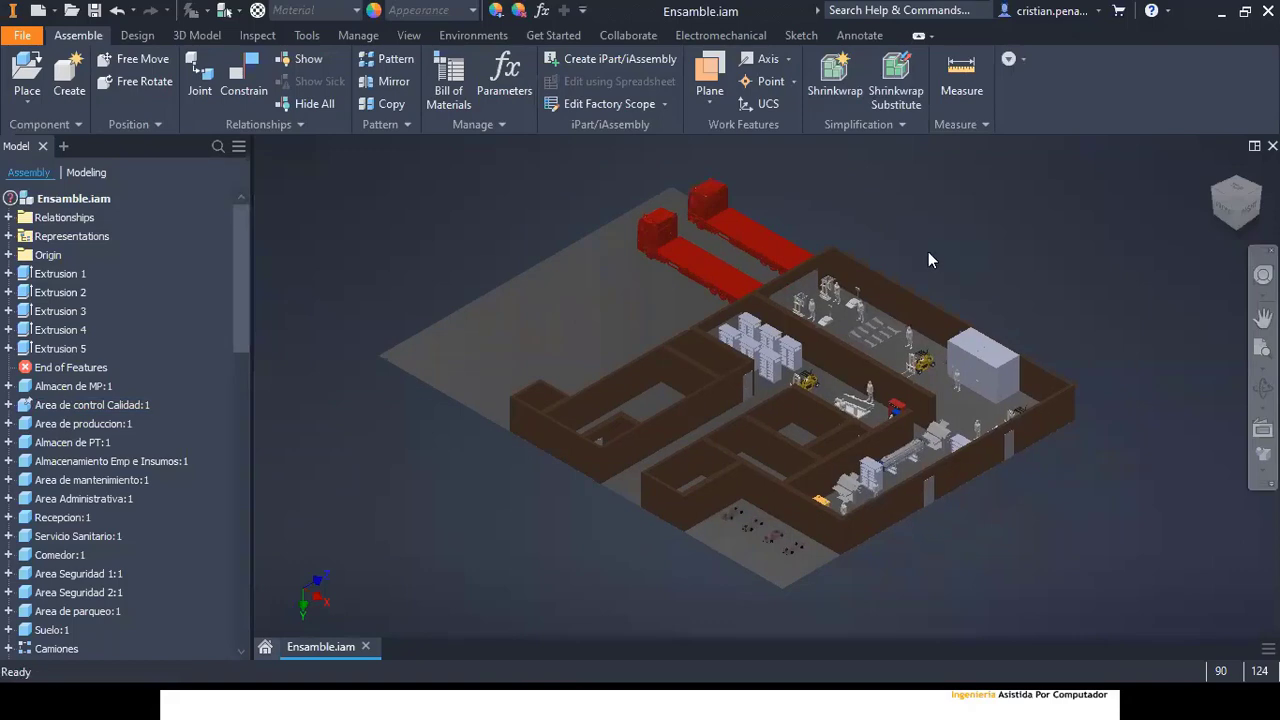
key(F4)
key(F5)
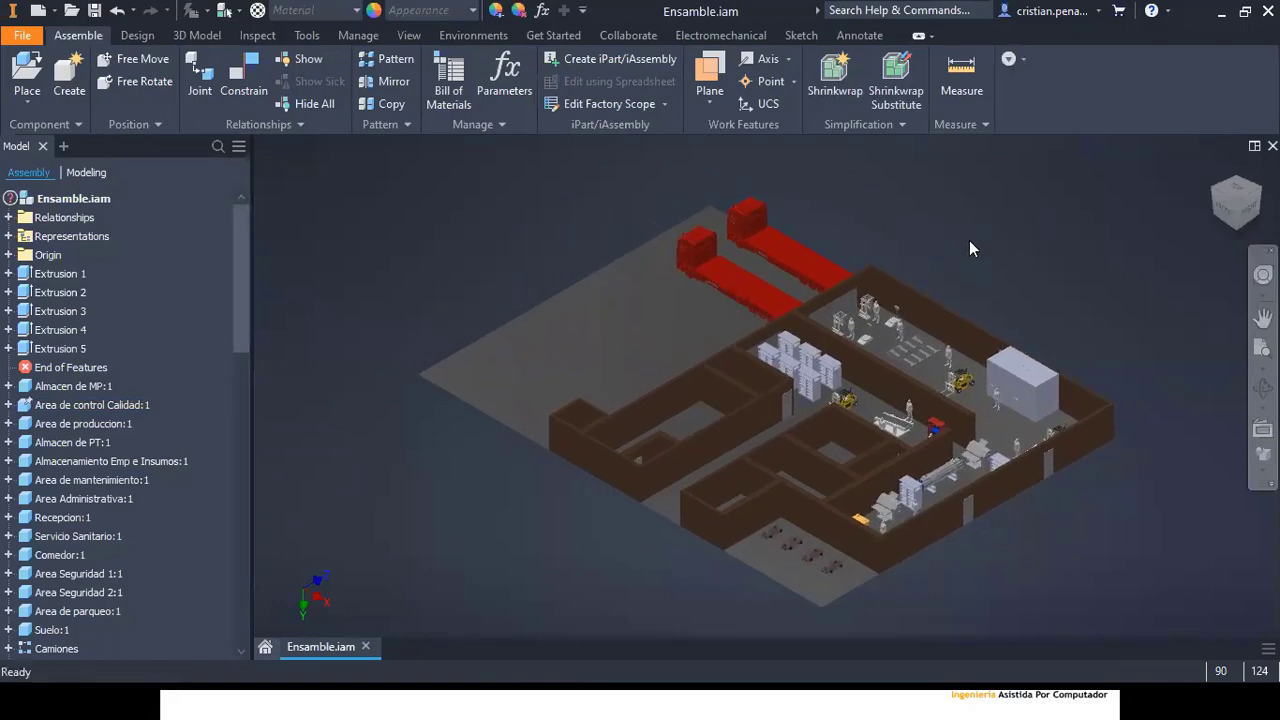
key(F4)
mouse_move(959, 251)
mouse_down()
mouse_move(967, 290)
mouse_move(975, 262)
mouse_move(993, 256)
mouse_move(965, 230)
mouse_up()
scroll(956, 220, up, 8)
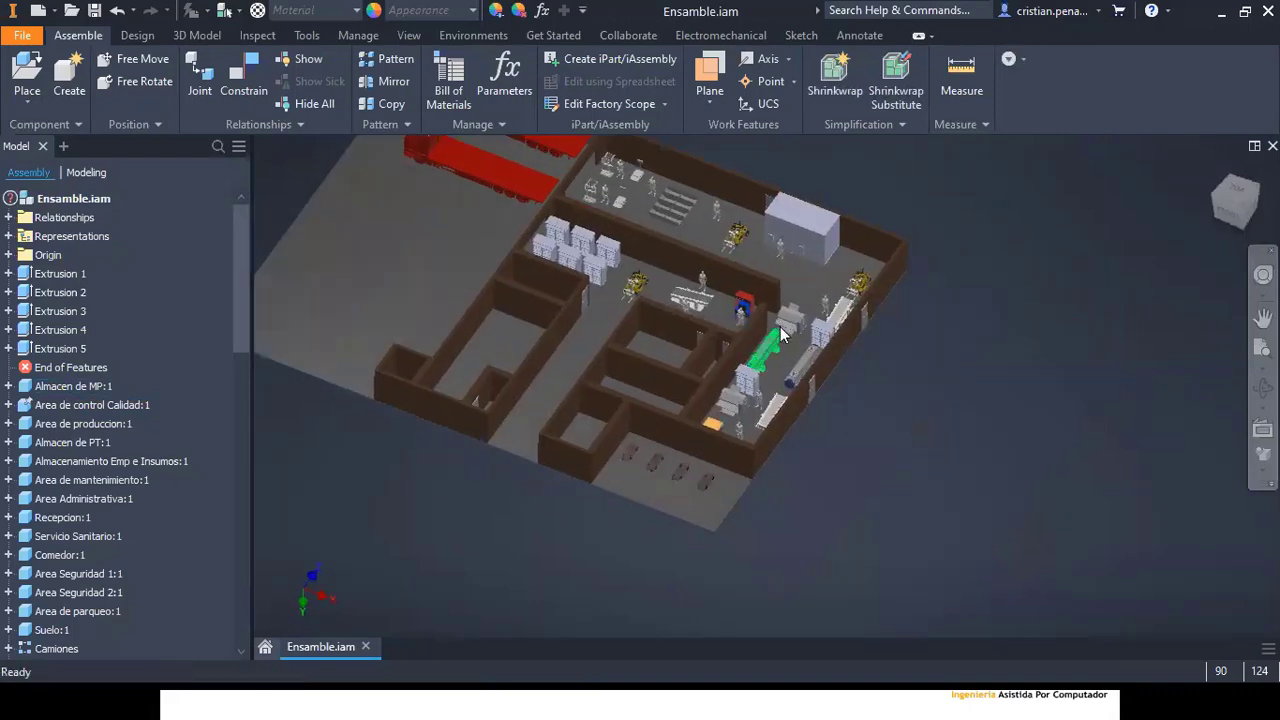
middle_drag(873, 362, 758, 343)
key(F4)
drag(758, 343, 788, 375)
scroll(677, 353, down, 5)
key(F4)
scroll(585, 318, up, 3)
key(F4)
middle_drag(788, 375, 1196, 230)
key(F5)
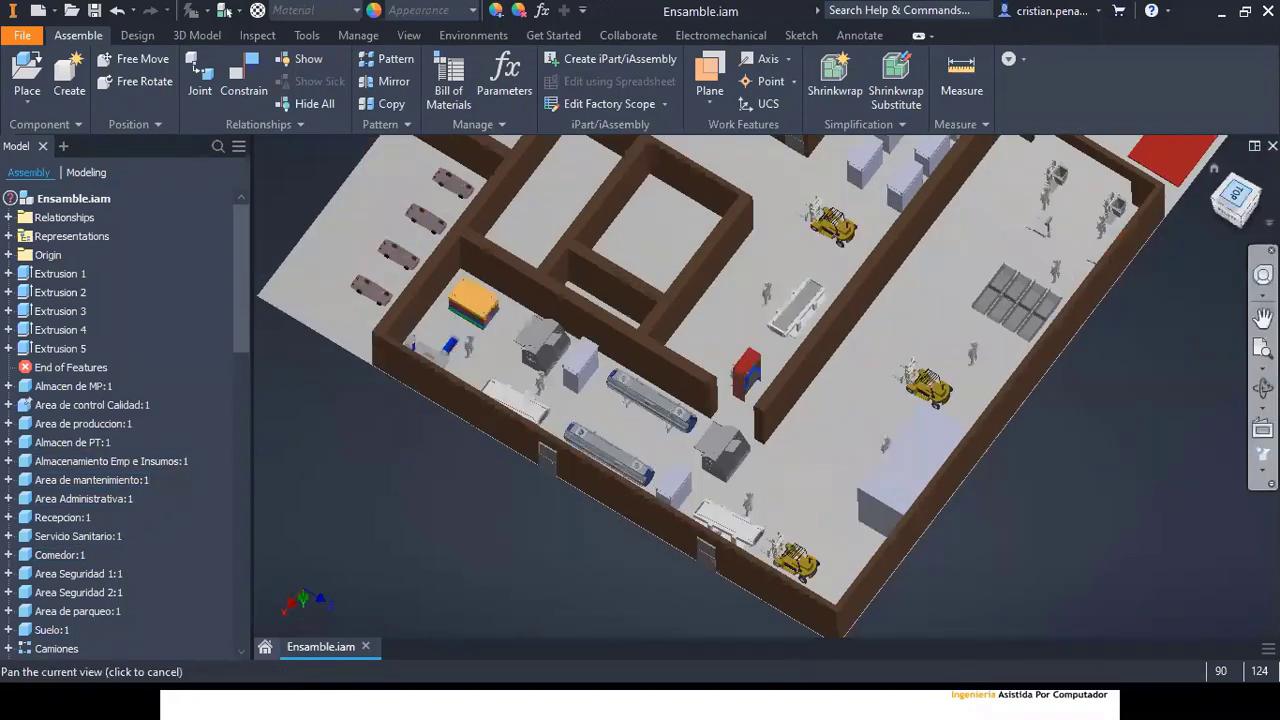
Step: From the top view, hide all the machines, workers and the forklift in the long room beside the parked cars
key(F5)
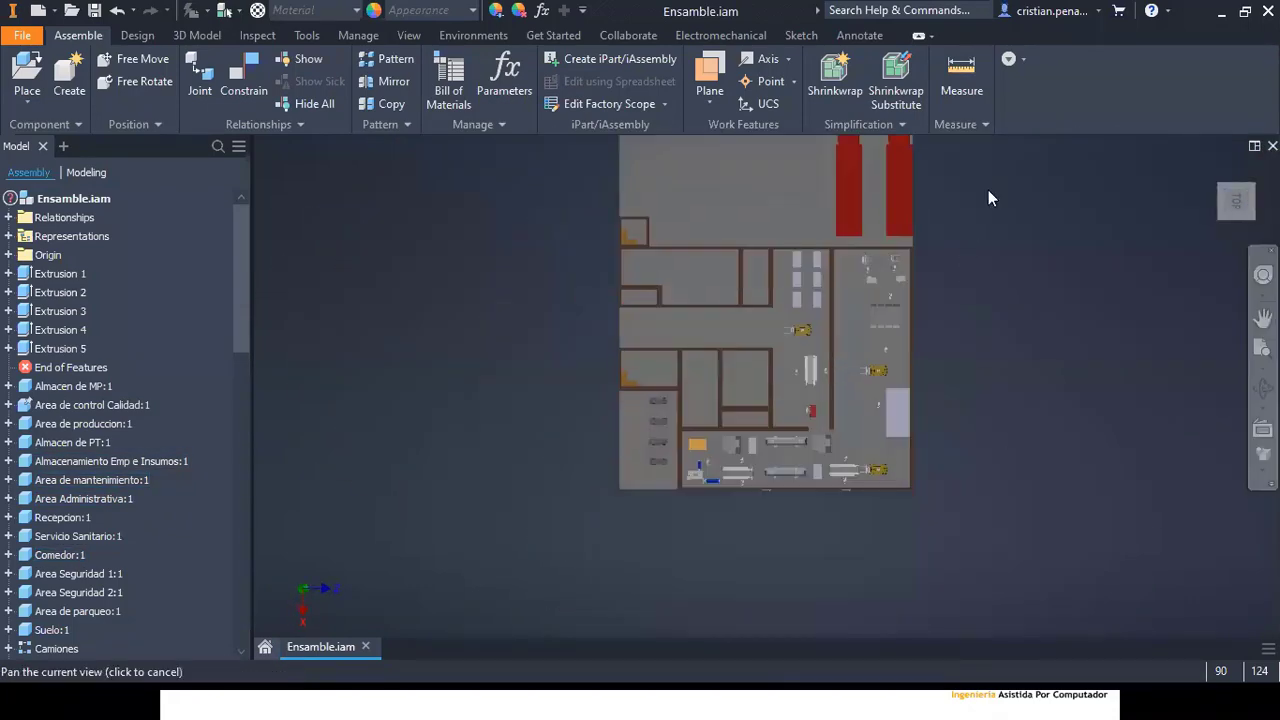
scroll(973, 368, up, 6)
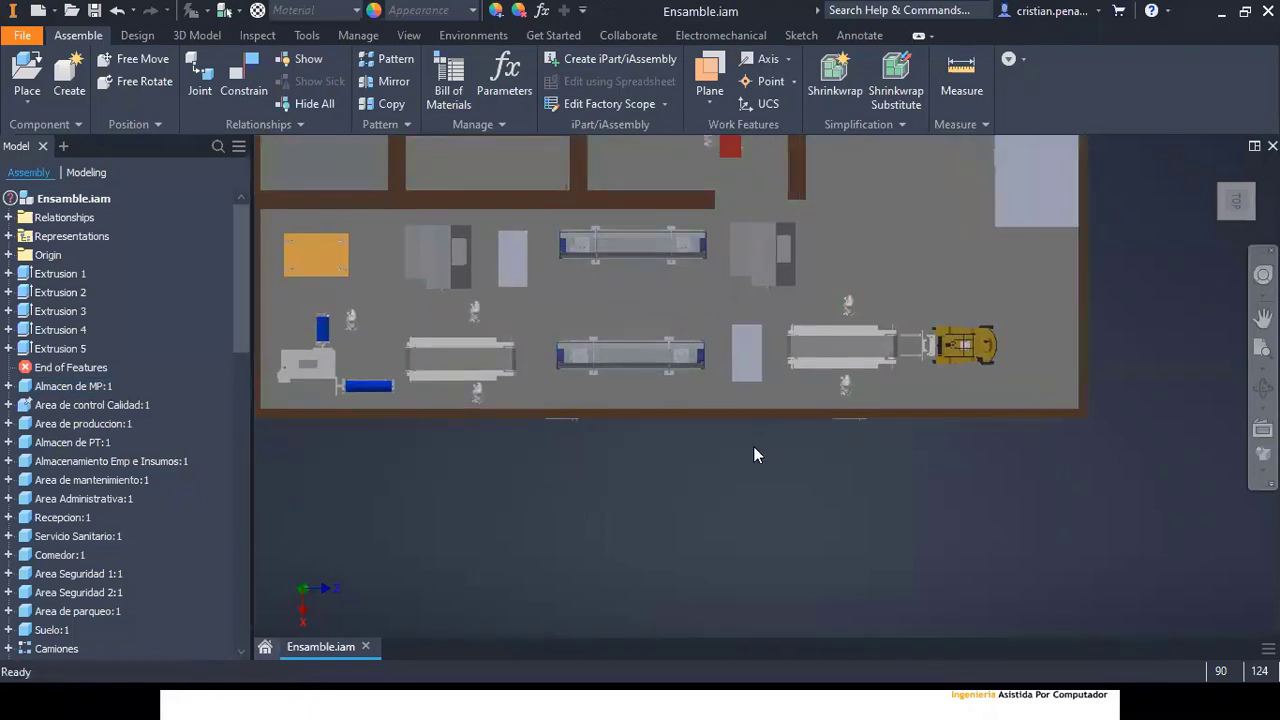
middle_drag(753, 446, 950, 455)
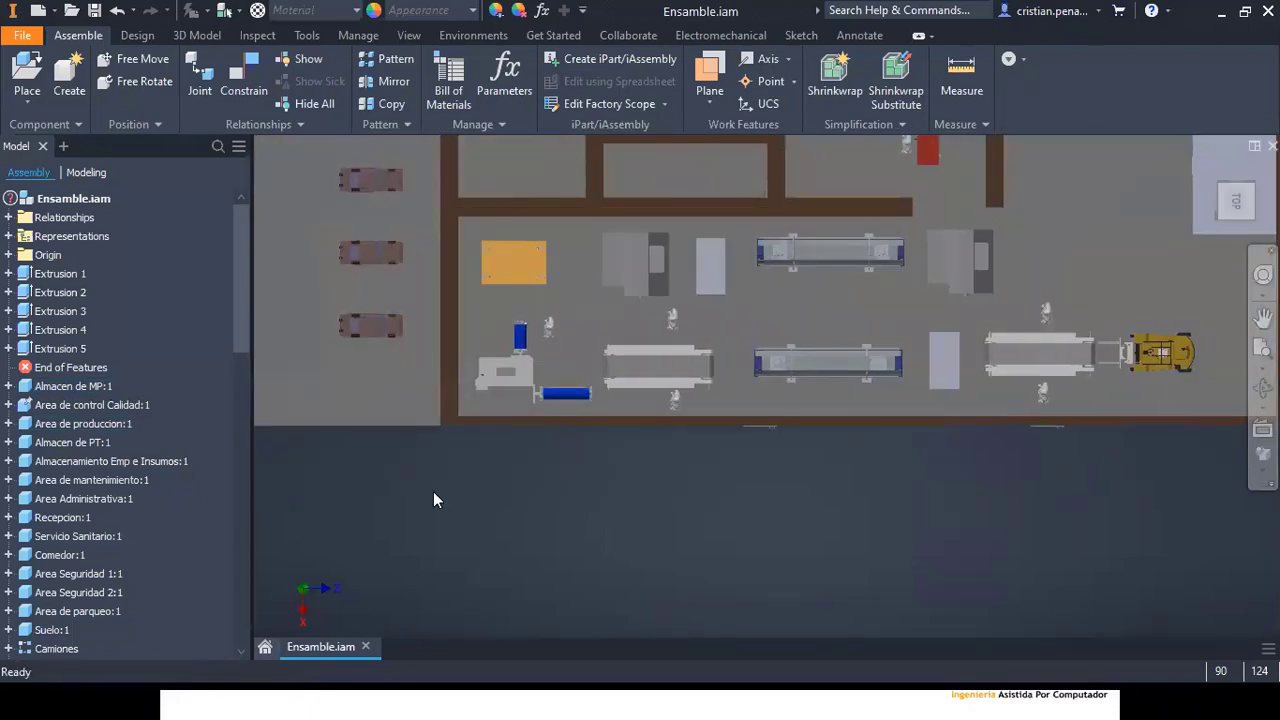
drag(437, 486, 1233, 219)
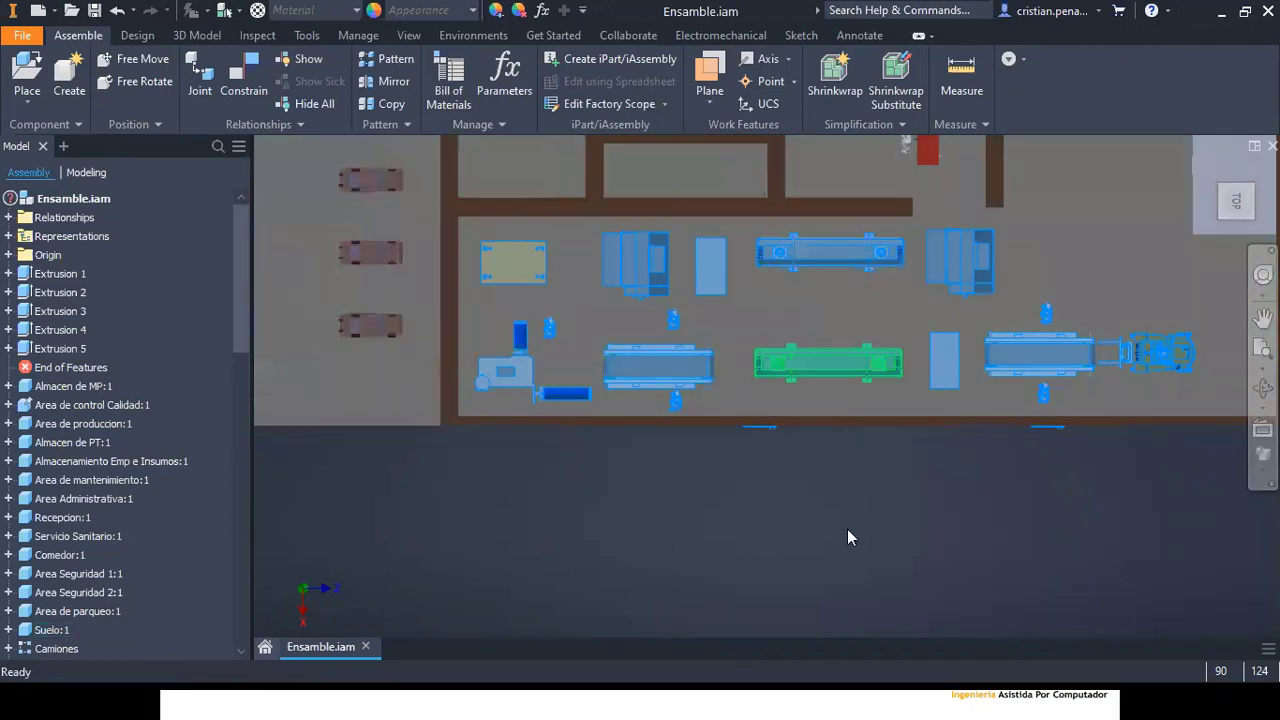
right_click(799, 369)
click(870, 150)
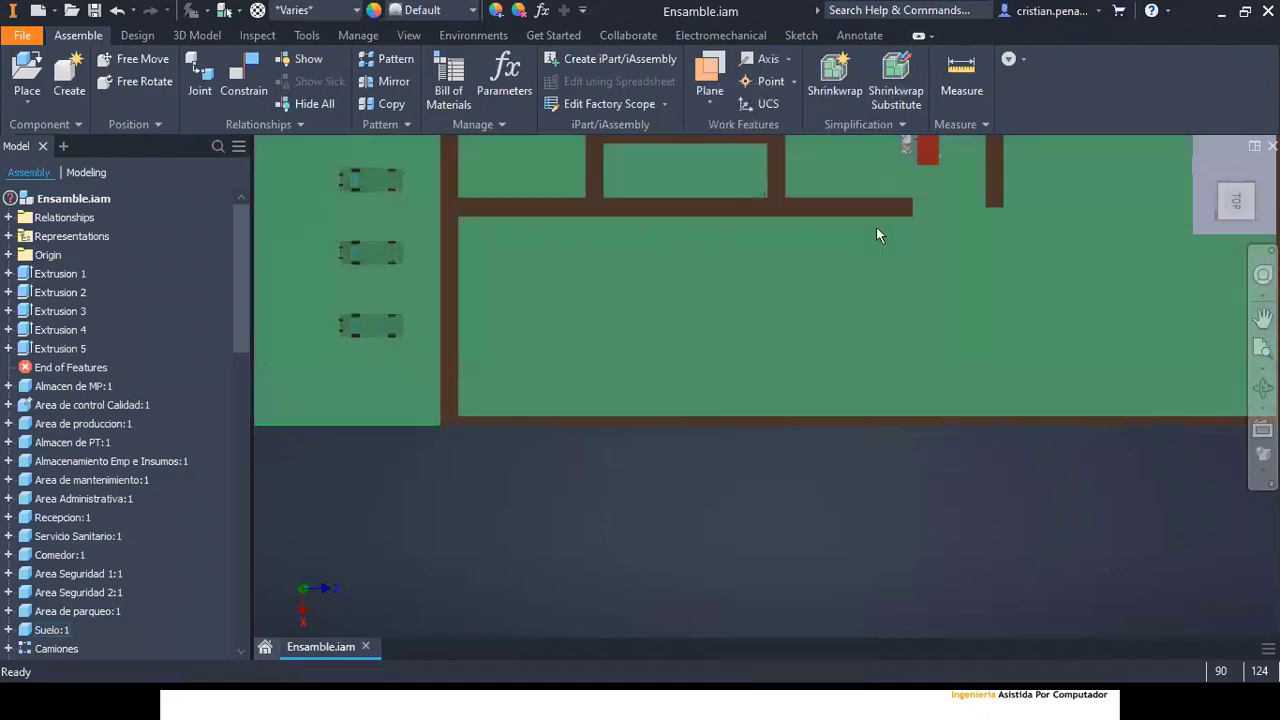
key(Escape)
shift+middle_drag(931, 476, 961, 476)
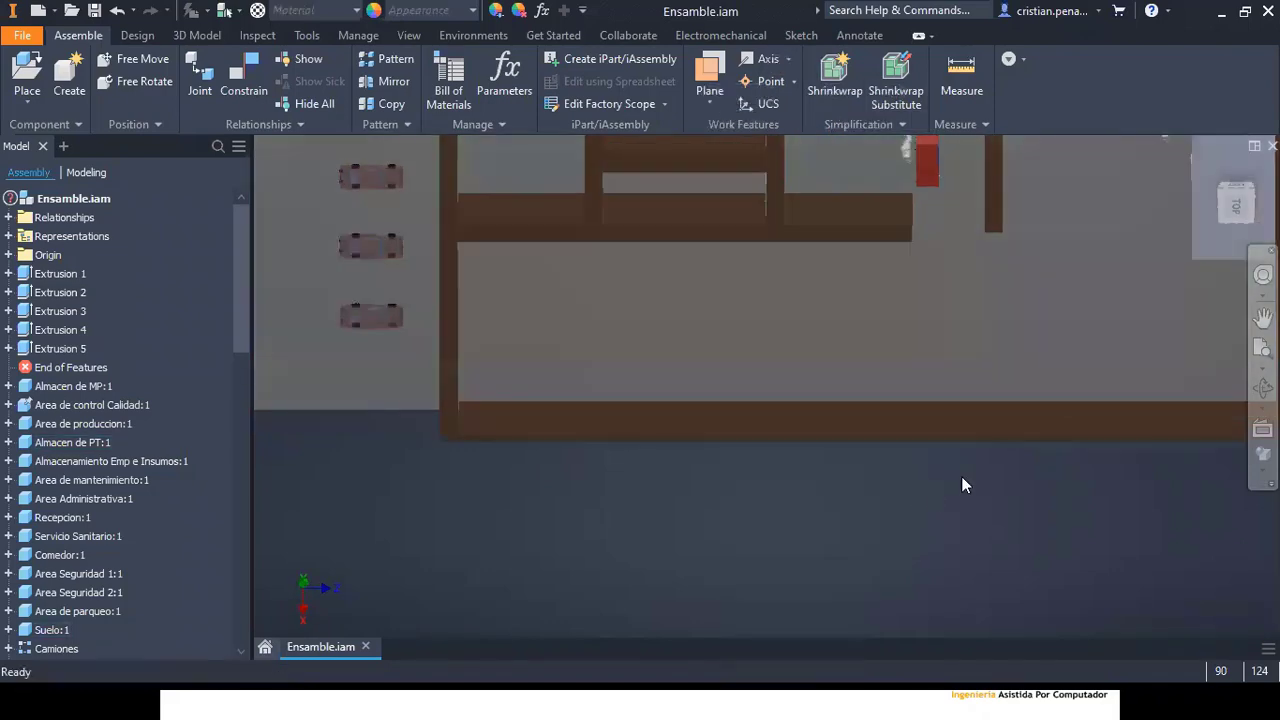
click(1216, 173)
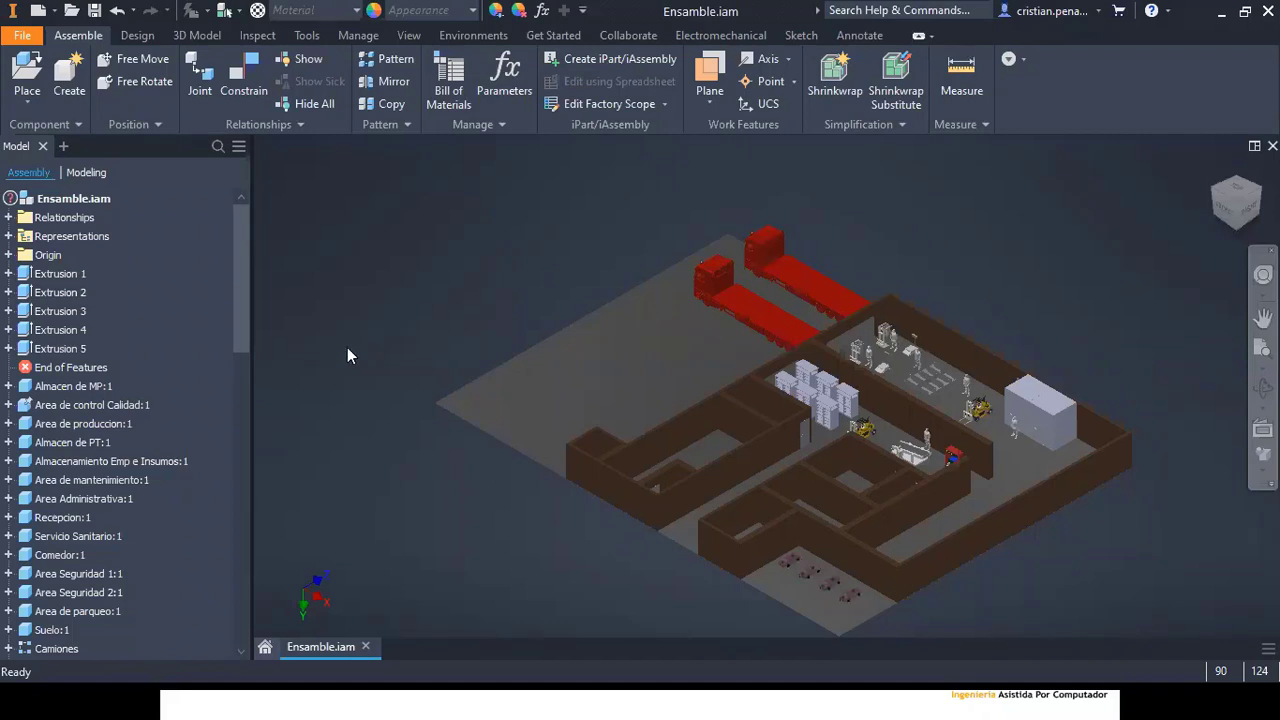
Step: Set the column count of the Camiones component pattern to 5 trucks
double_click(56, 649)
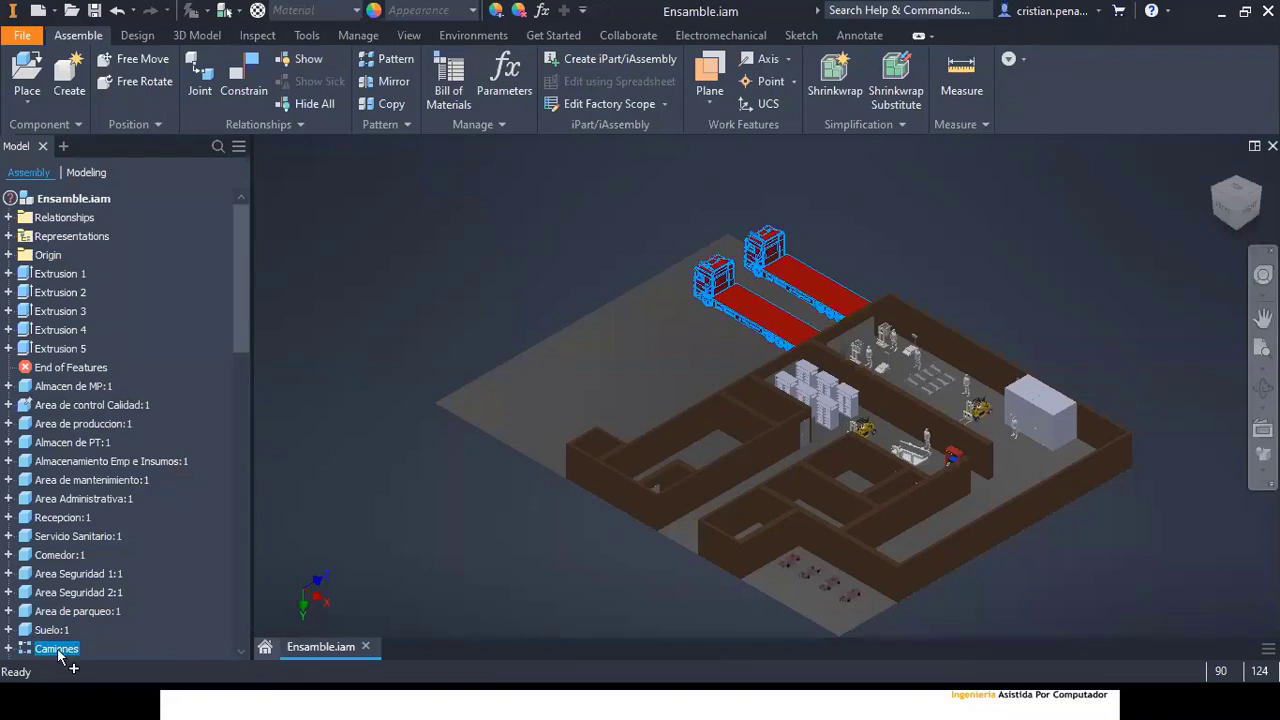
double_click(346, 295)
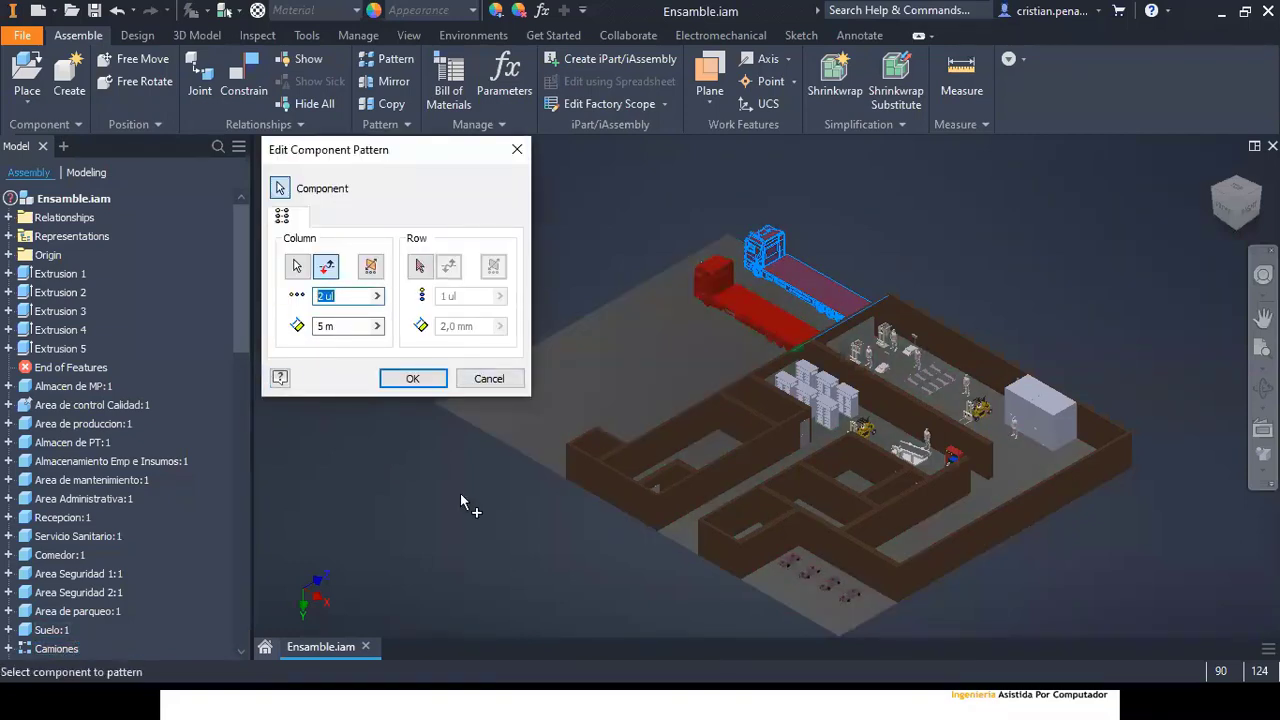
text(5)
click(406, 380)
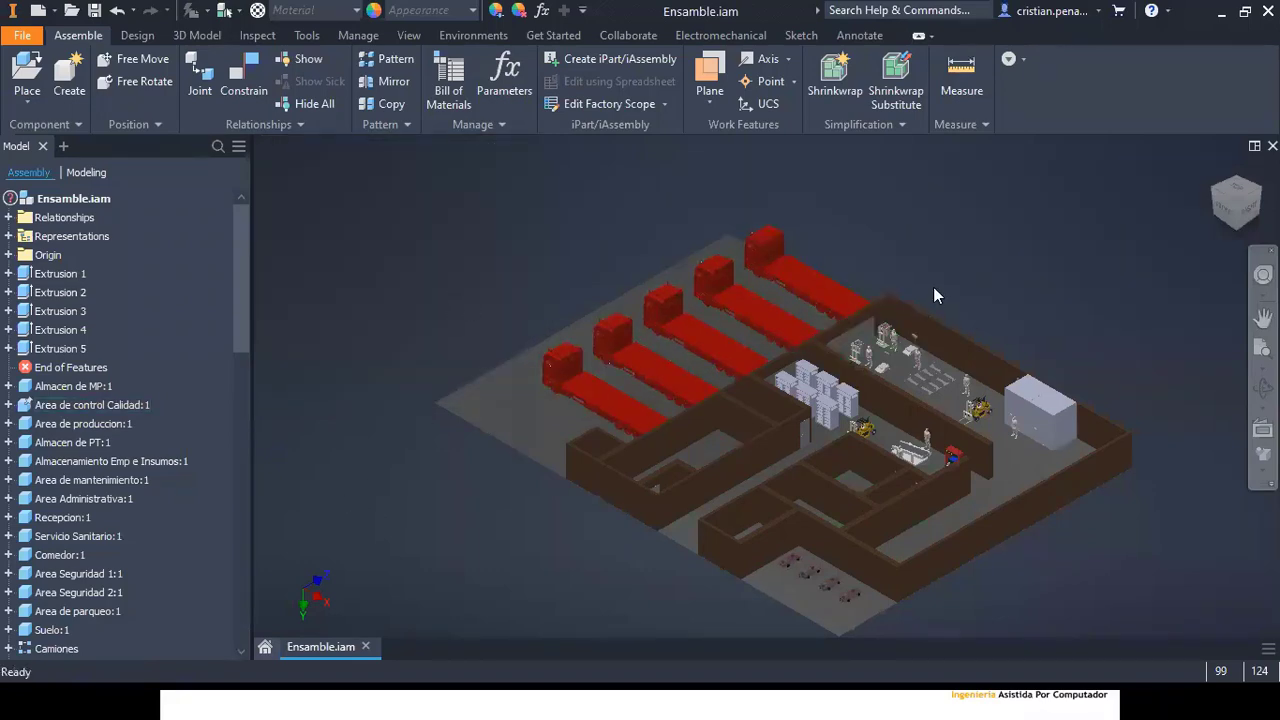
shift+middle_drag(933, 288, 968, 303)
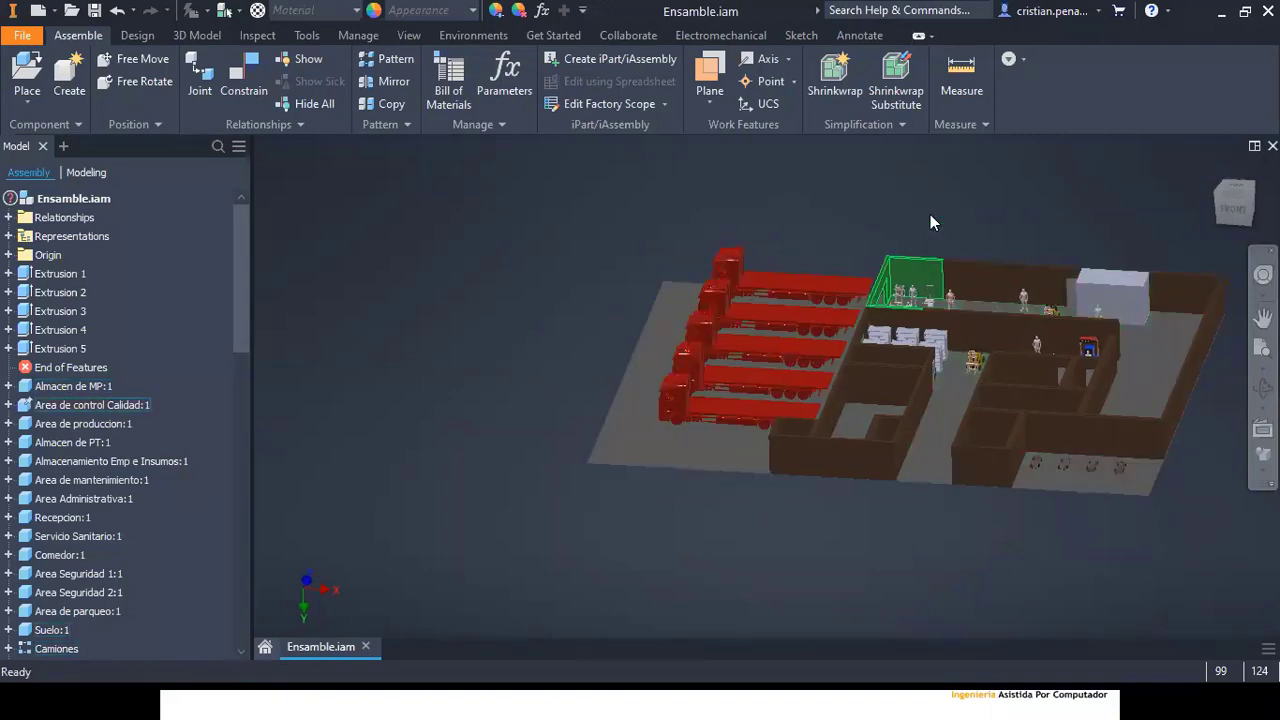
shift+middle_drag(930, 214, 794, 236)
Step: Set the column count of the Camiones component pattern to 4 trucks
double_click(55, 649)
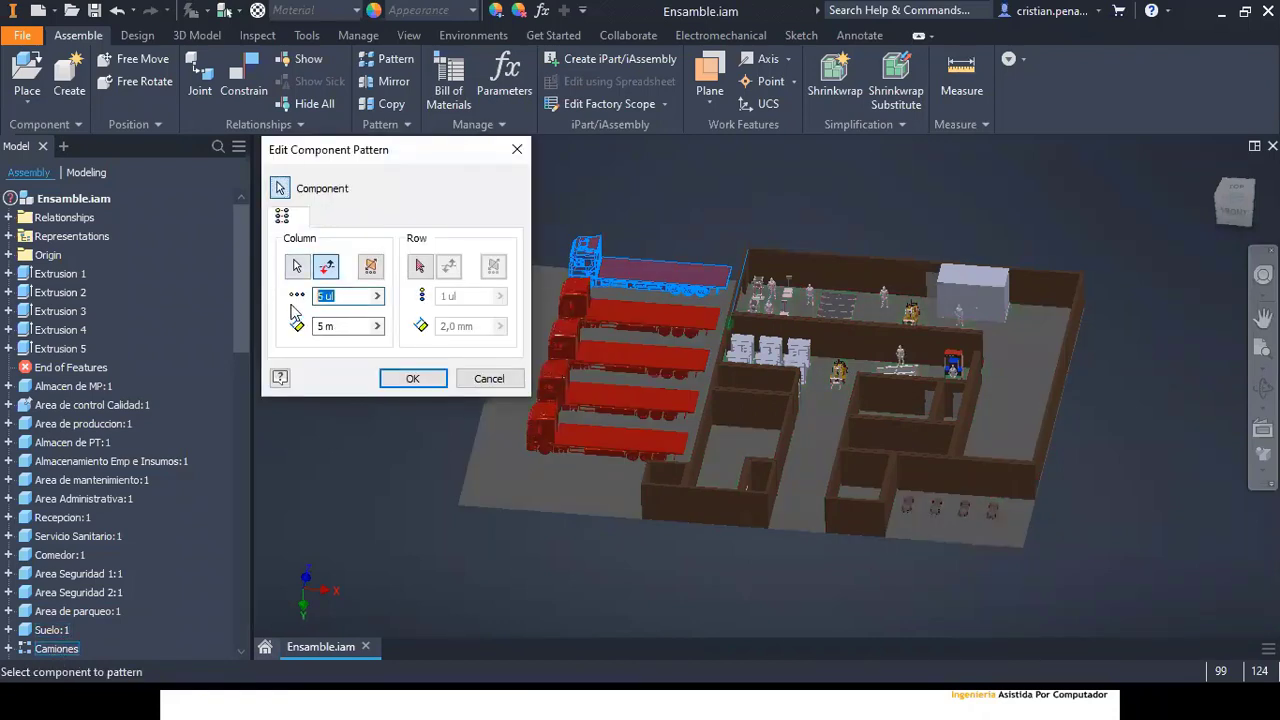
text(4)
key(Return)
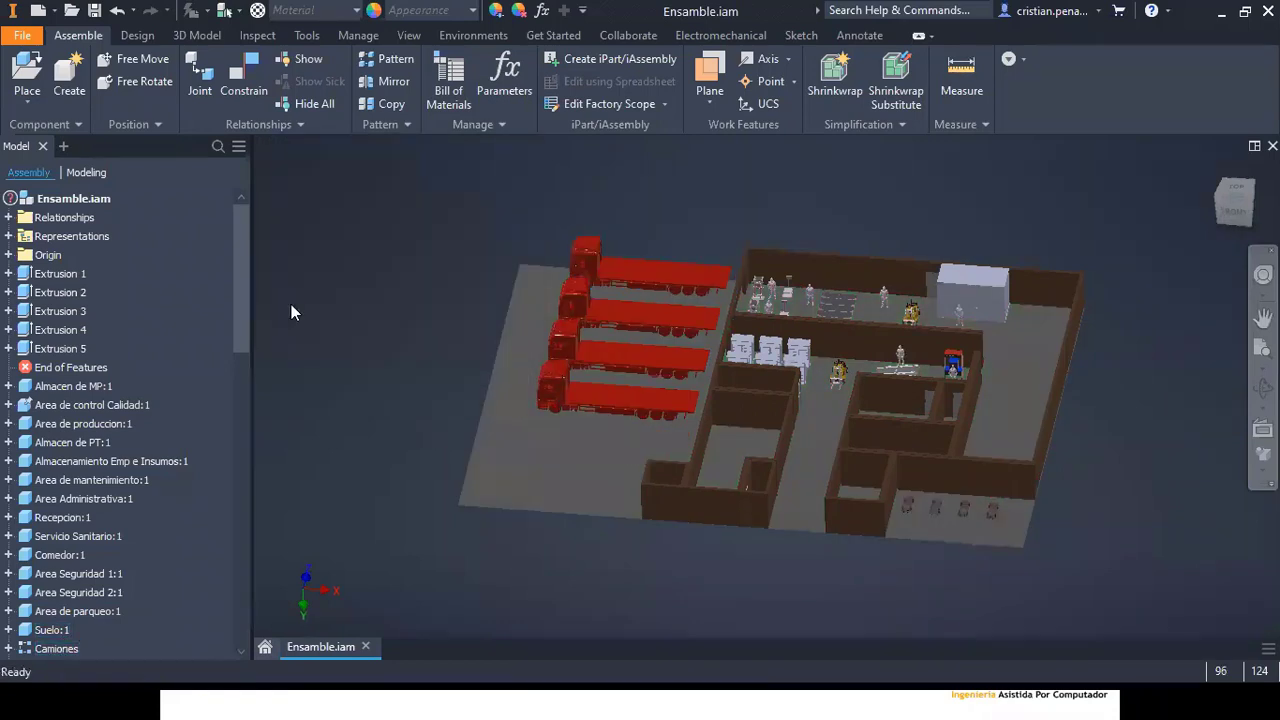
Step: Close the Ensamble assembly and return to the home page
mouse_move(812, 227)
shift+middle_down()
mouse_move(786, 224)
mouse_move(791, 240)
shift+middle_up()
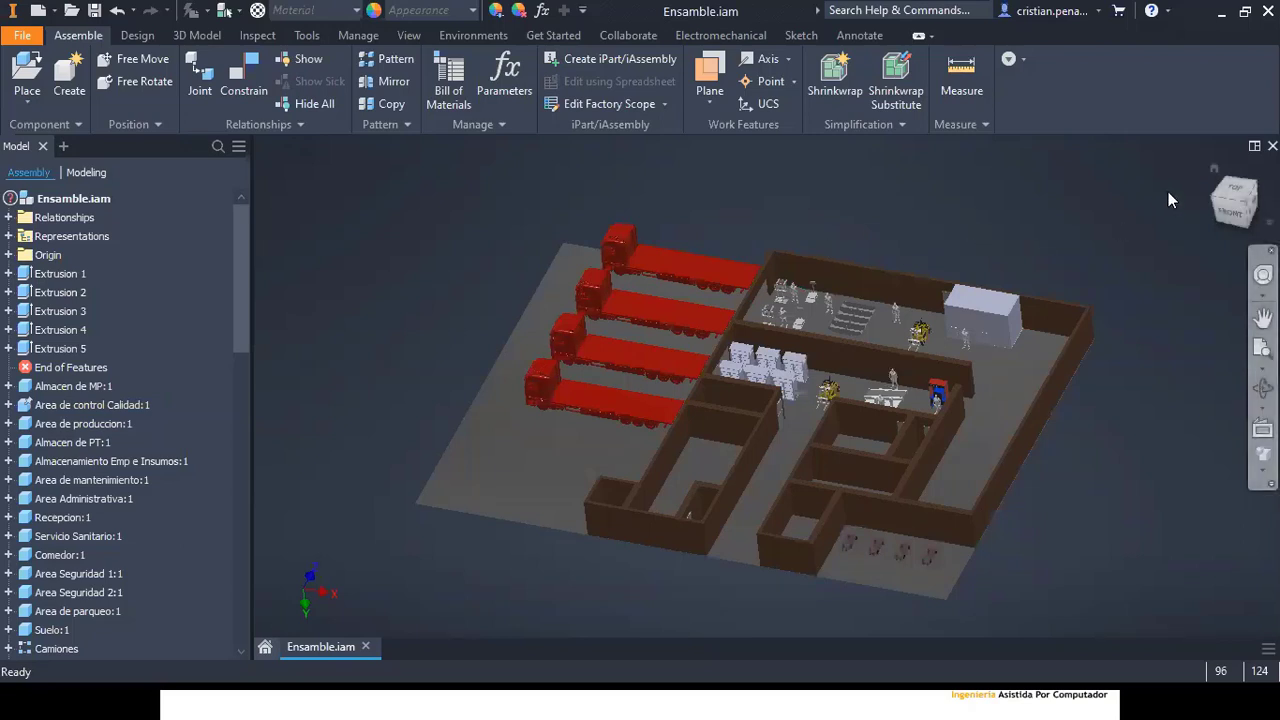
click(1272, 146)
click(584, 388)
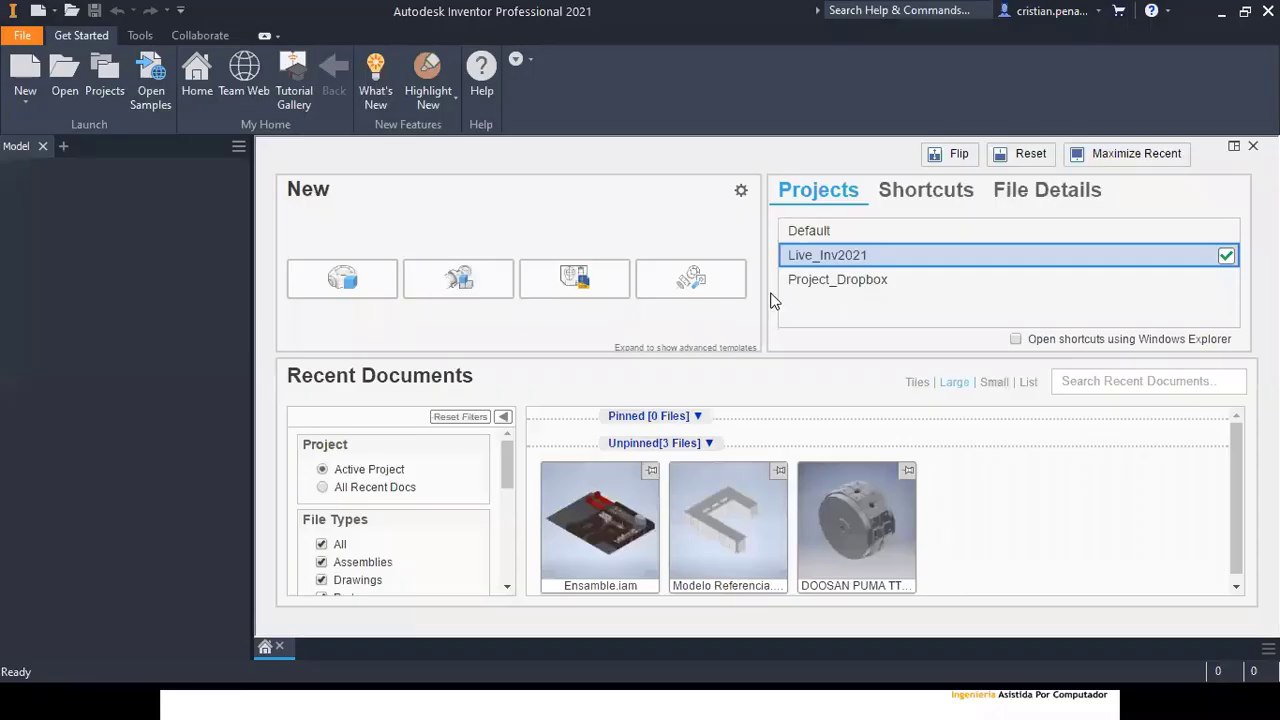
Step: Open the sheet metal part Referencia.ipt from the workspace's 4 - Modelado de parte folder
click(74, 90)
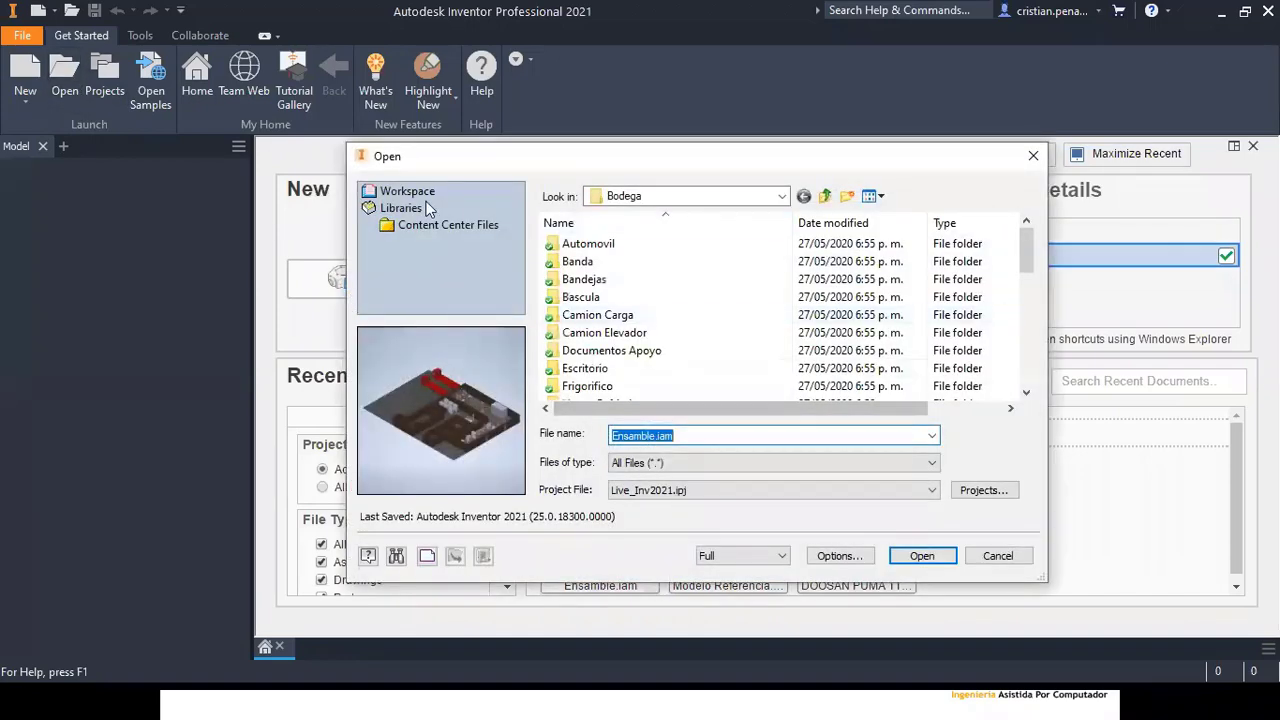
click(405, 192)
double_click(616, 298)
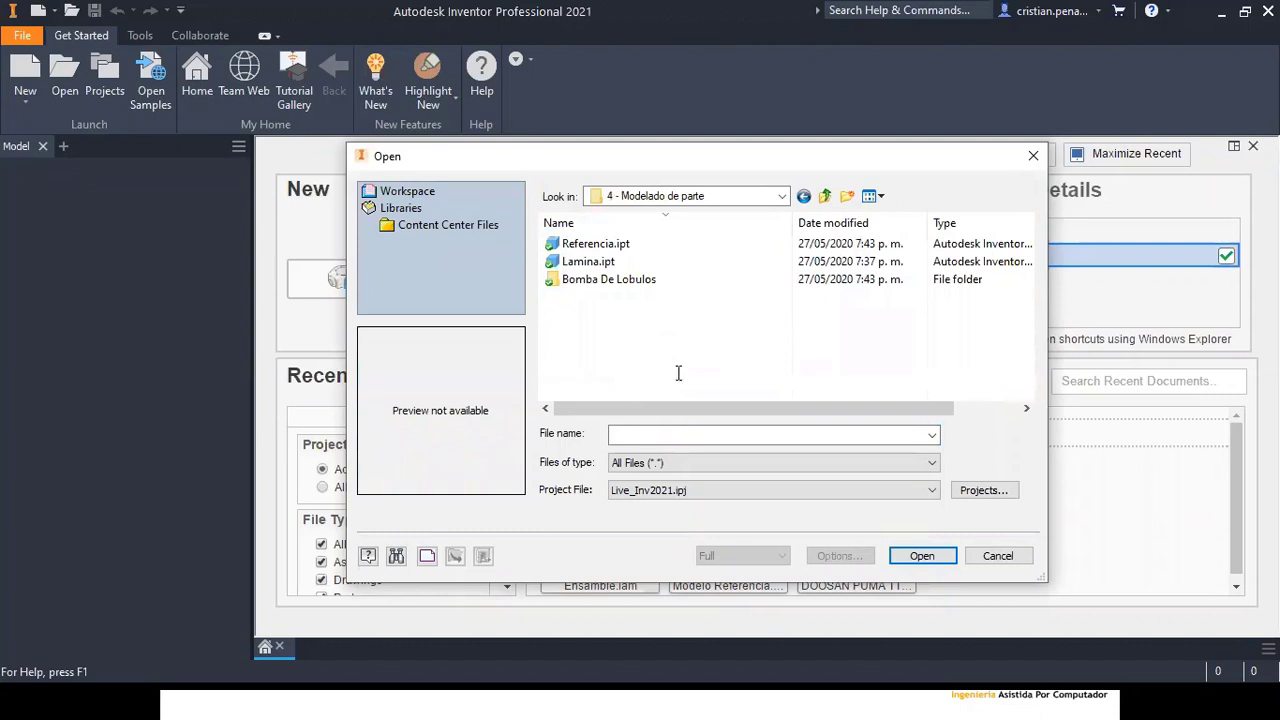
click(592, 244)
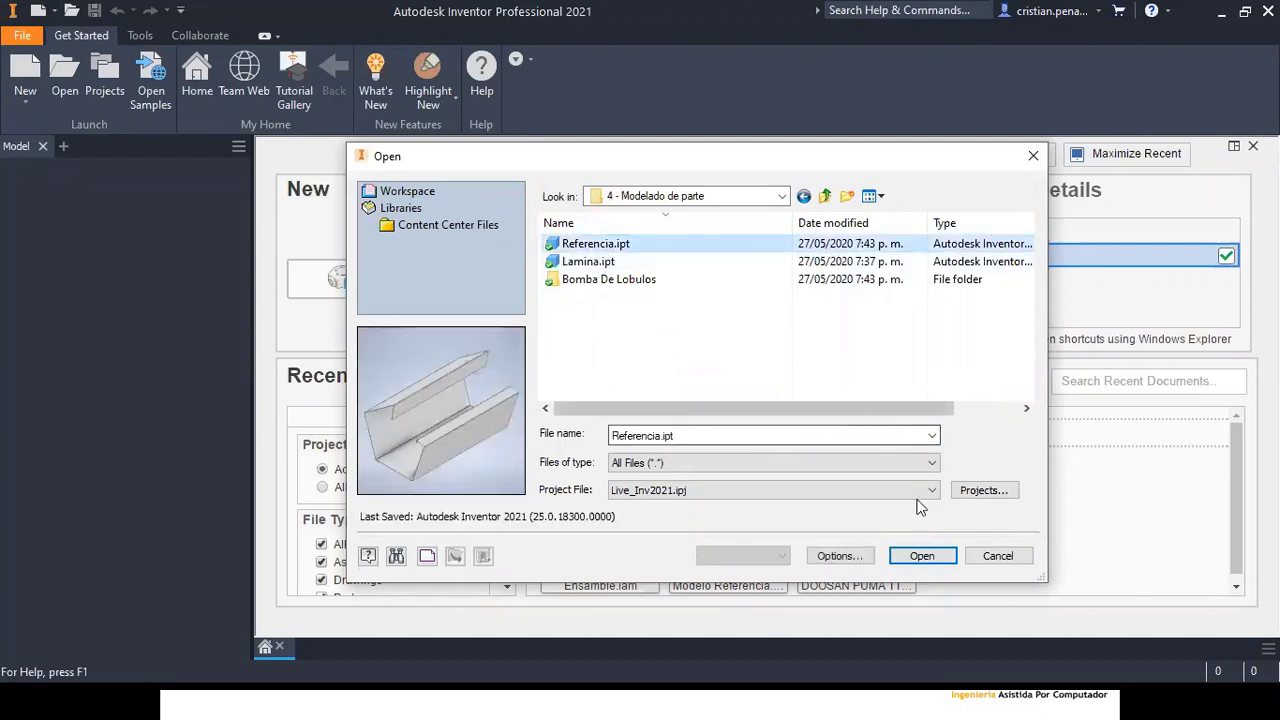
click(918, 555)
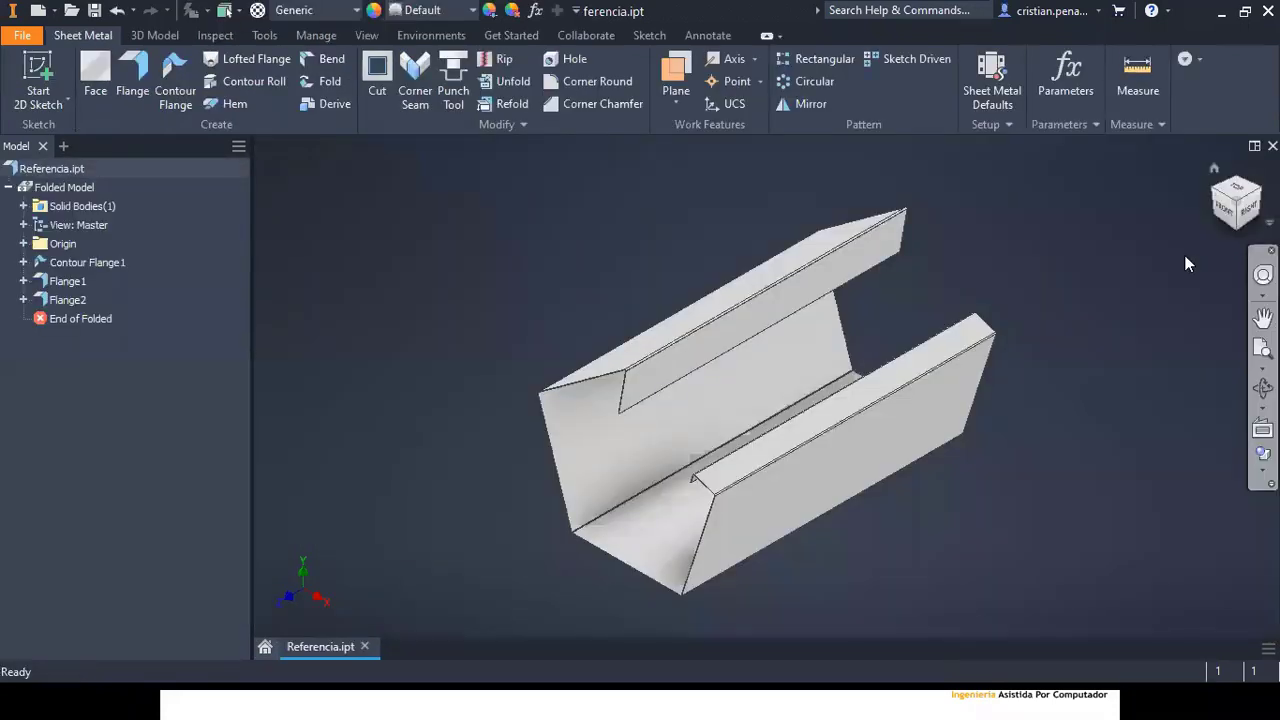
shift+middle_drag(949, 275, 943, 206)
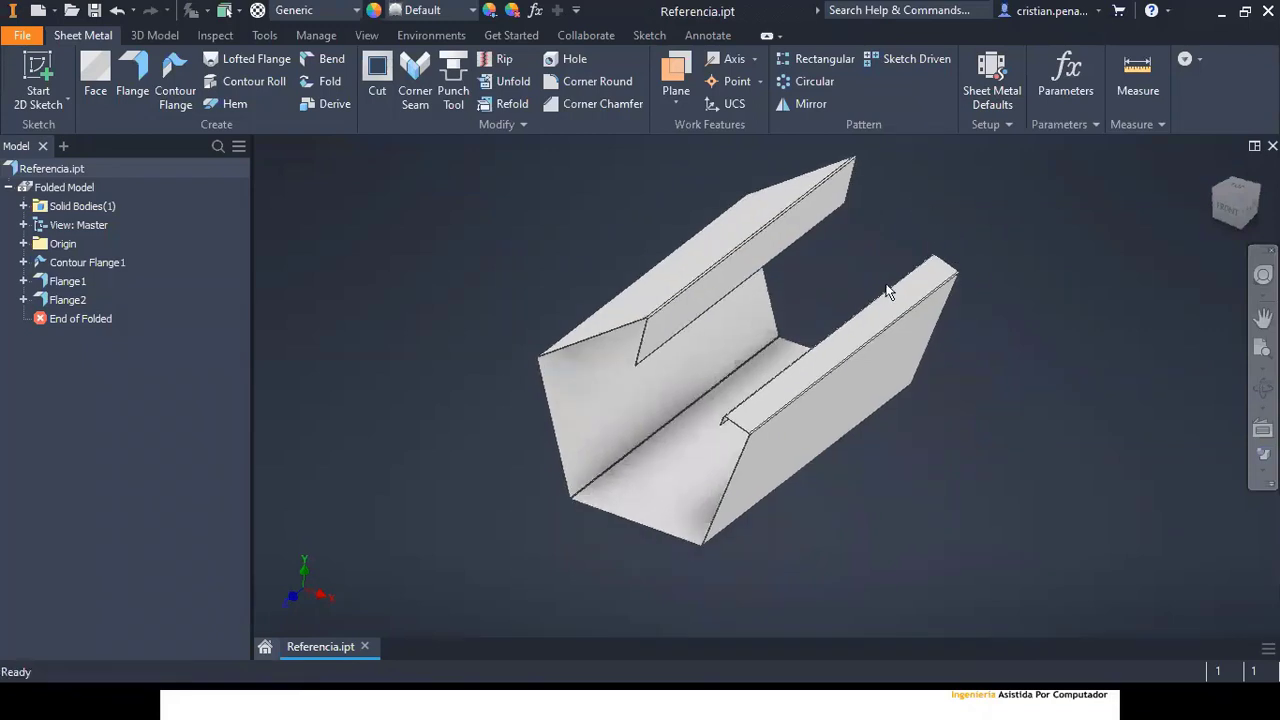
Step: Edit Flange2 so its angle is set By Reference, parallel to the inner lip face on the opposite side of the profile
scroll(722, 420, up, 3)
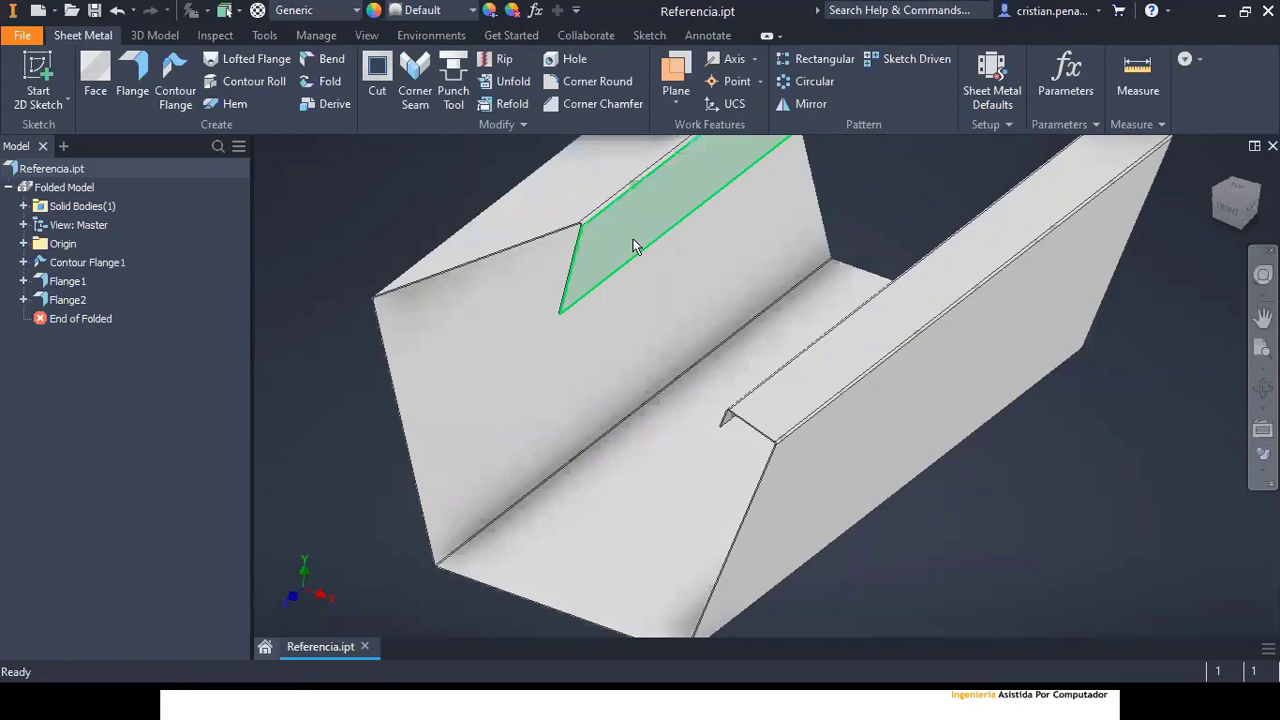
scroll(800, 408, down, 3)
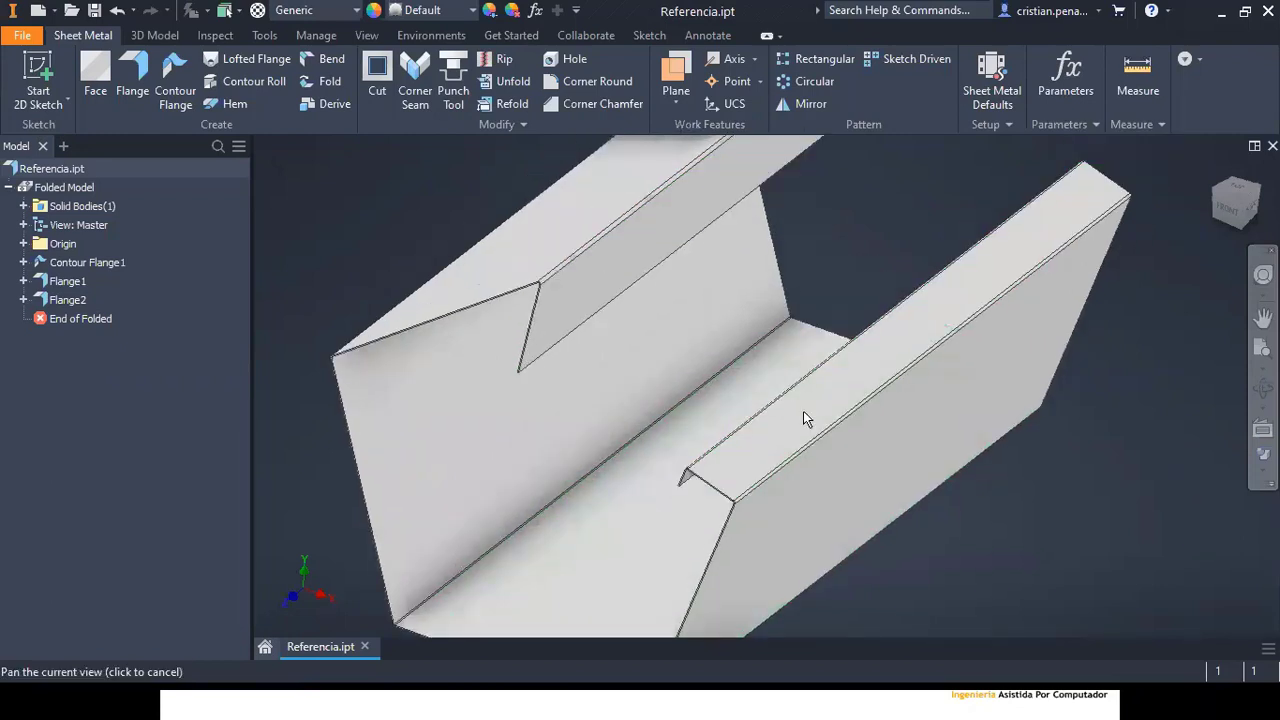
double_click(62, 302)
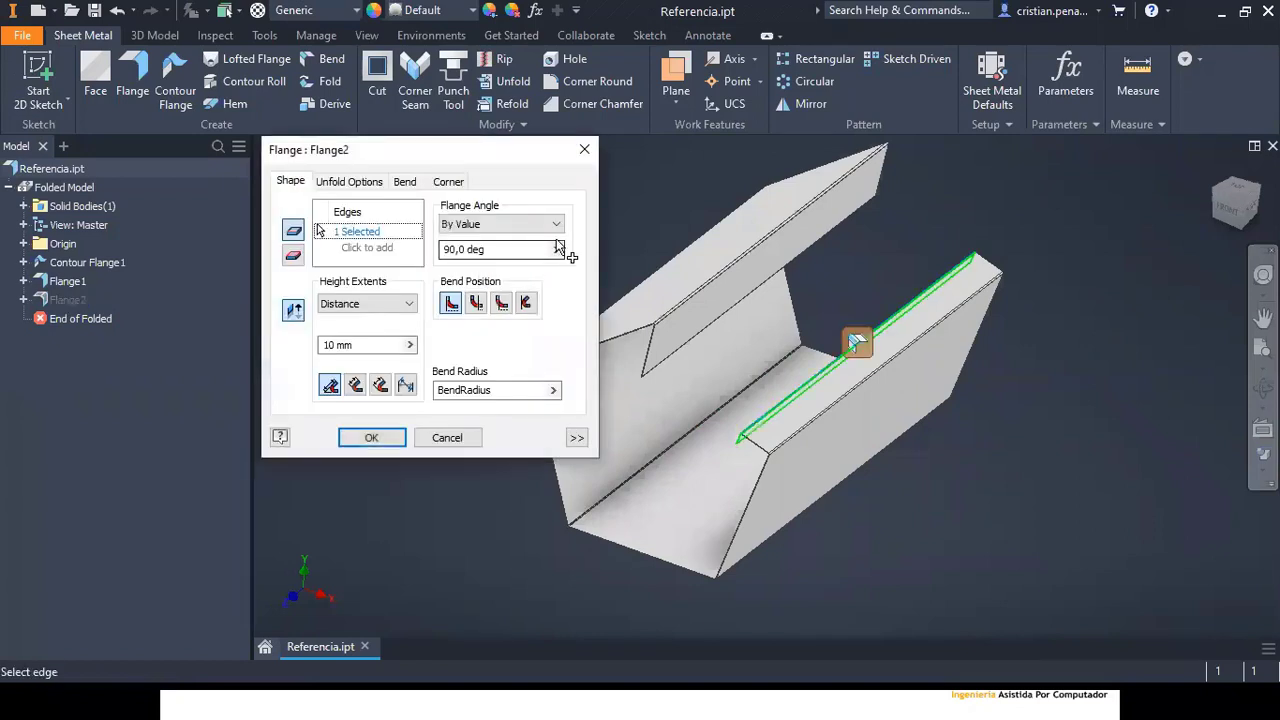
click(484, 225)
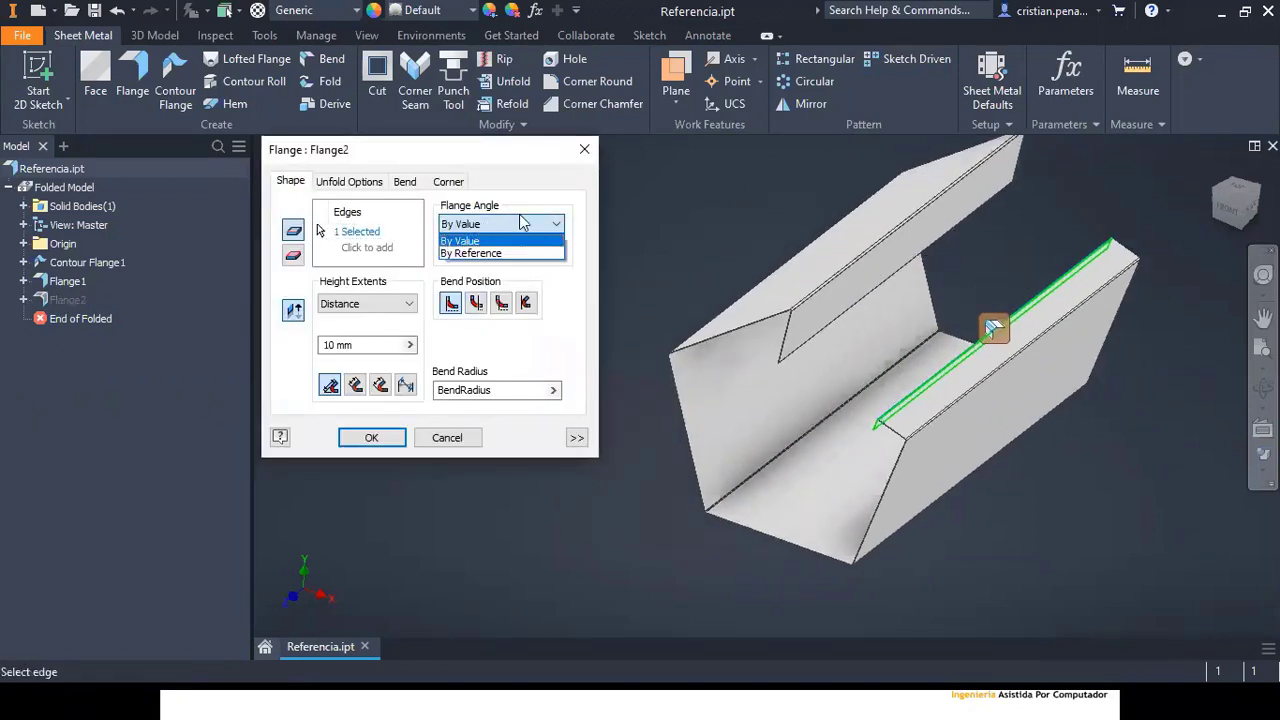
click(480, 253)
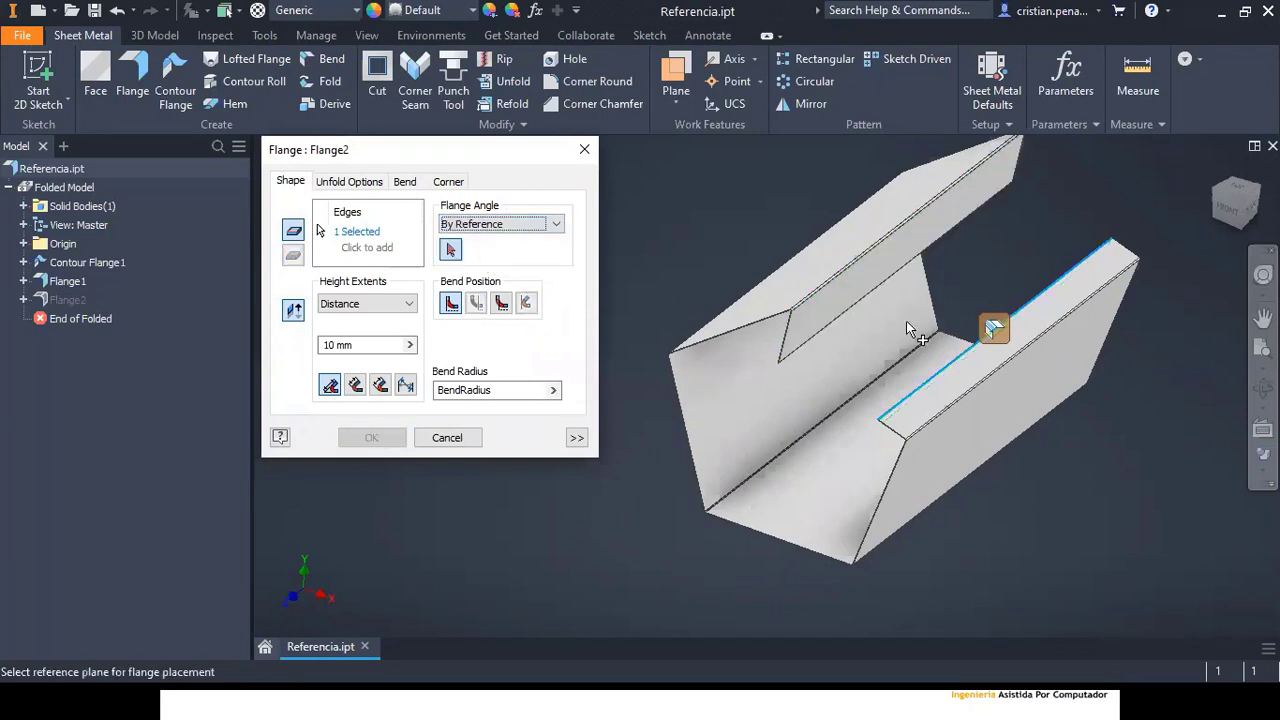
click(839, 304)
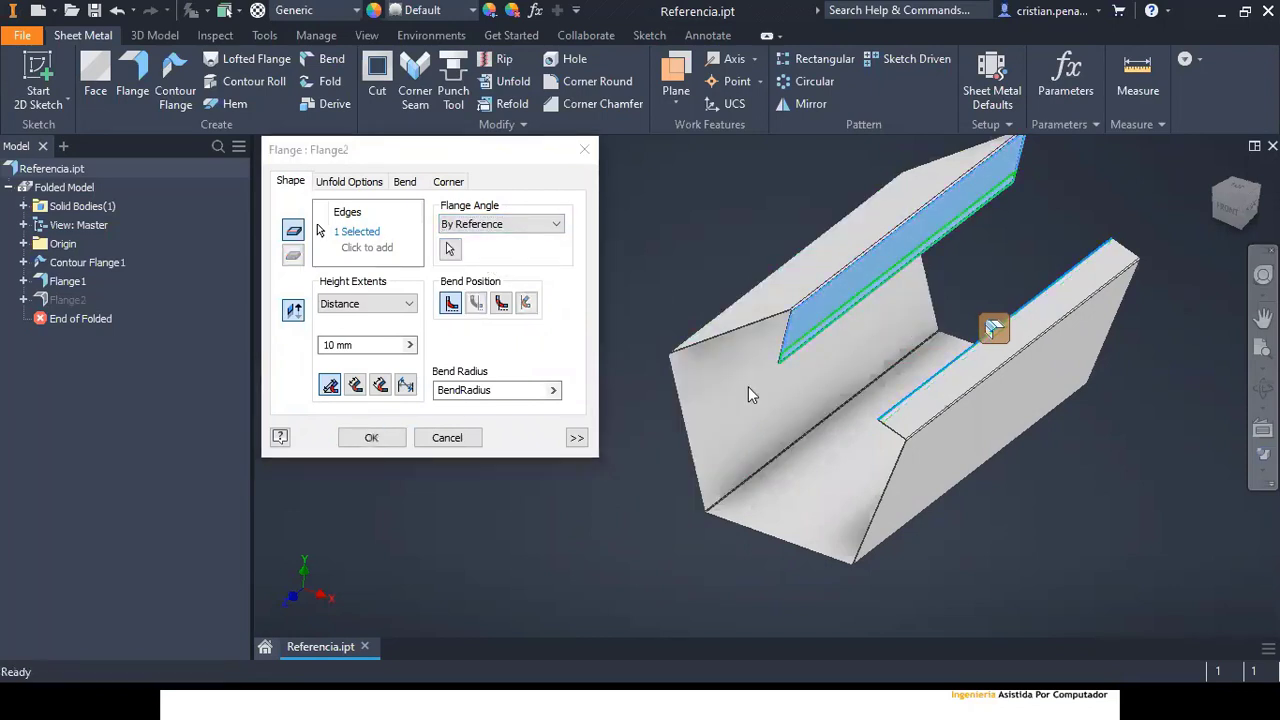
click(369, 440)
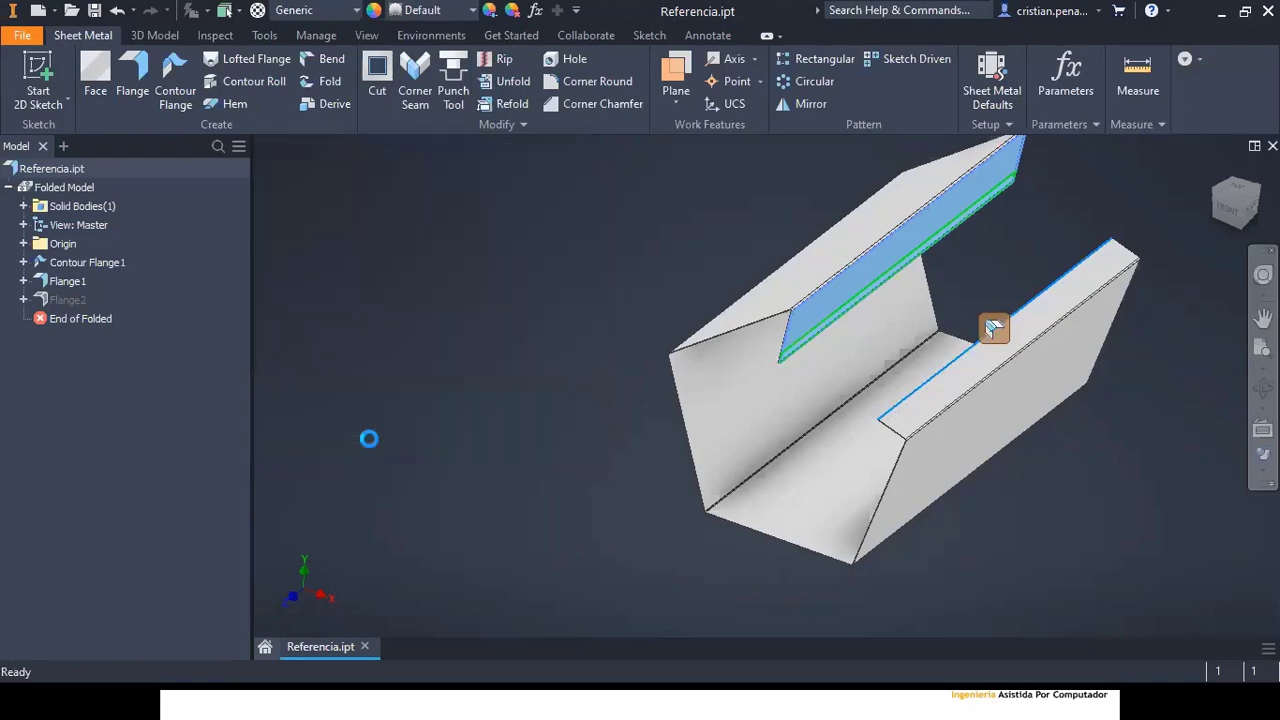
Step: Edit Sketch1 of Contour Flange1, moving the free end of the inner lip line onto the vertical axis, and finish the sketch
scroll(858, 366, up, 5)
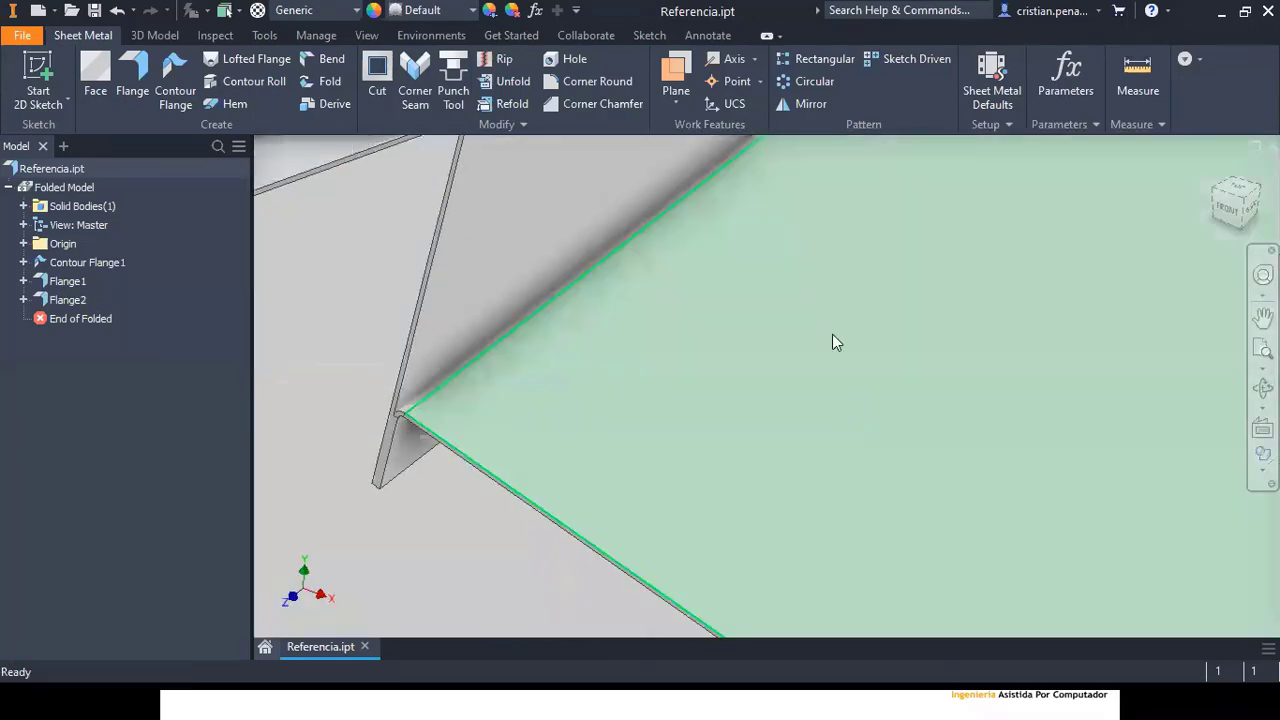
scroll(831, 343, down, 4)
shift+middle_drag(675, 308, 619, 218)
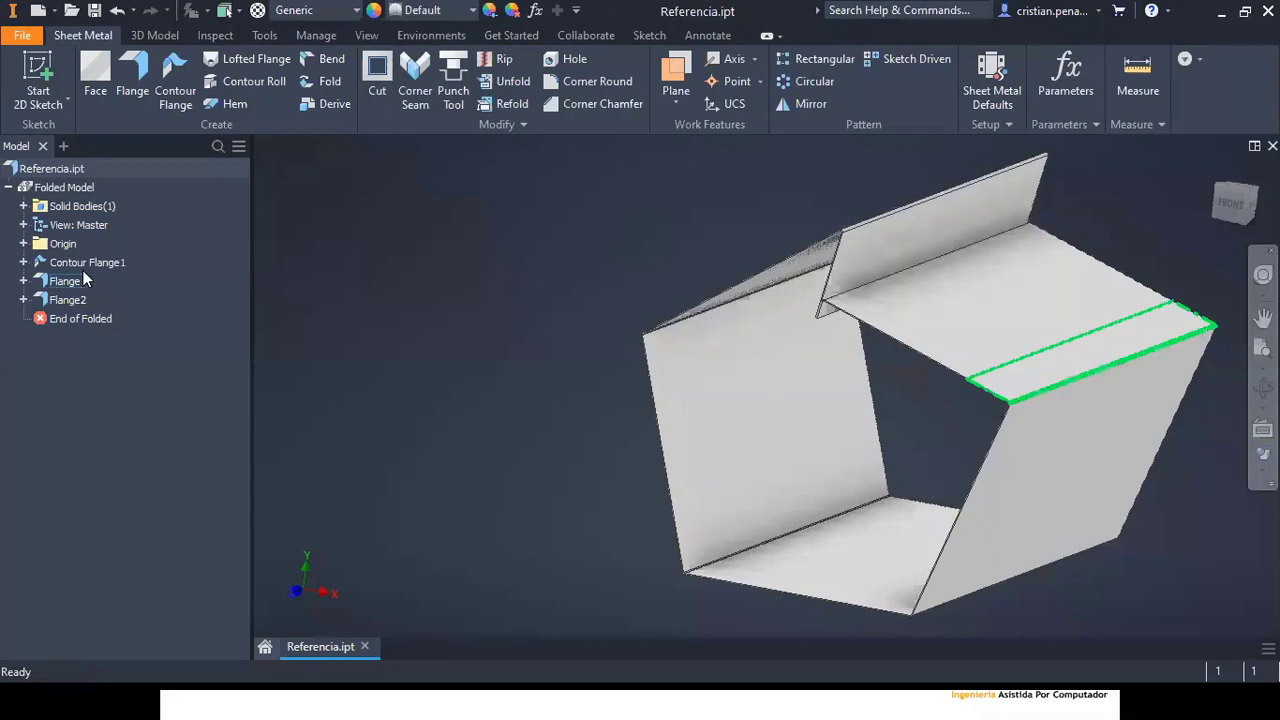
click(24, 262)
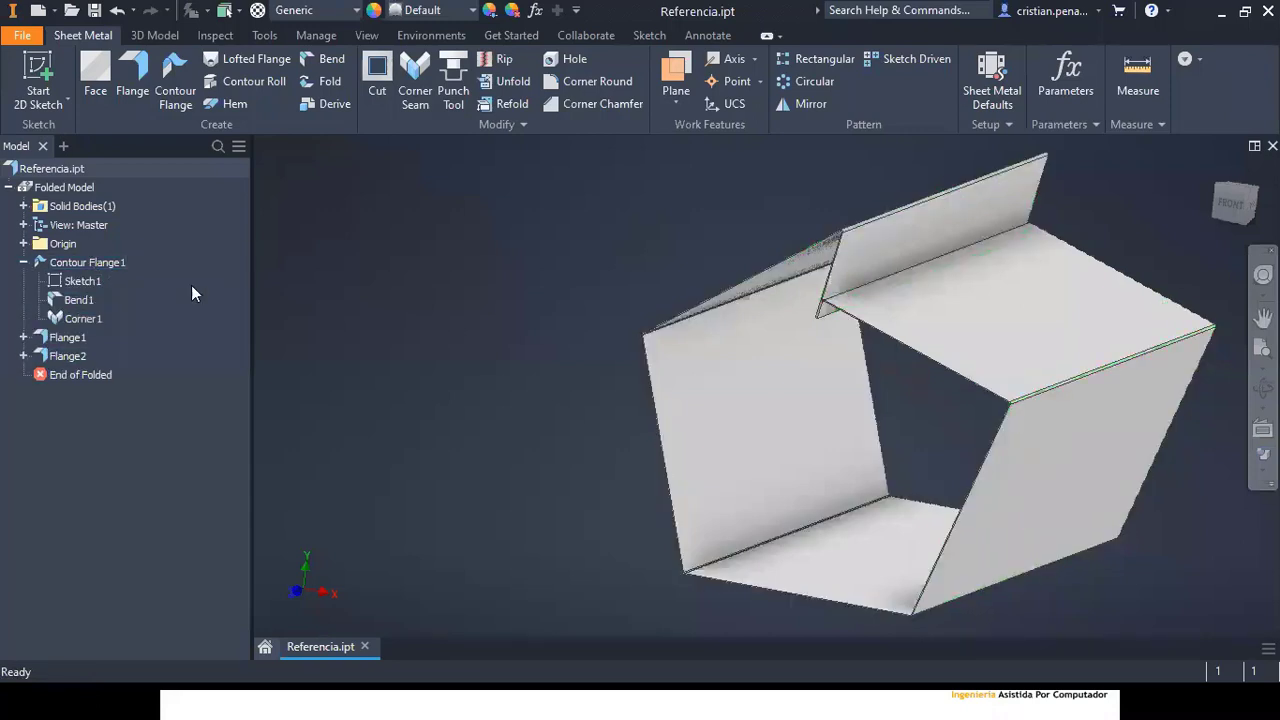
double_click(78, 281)
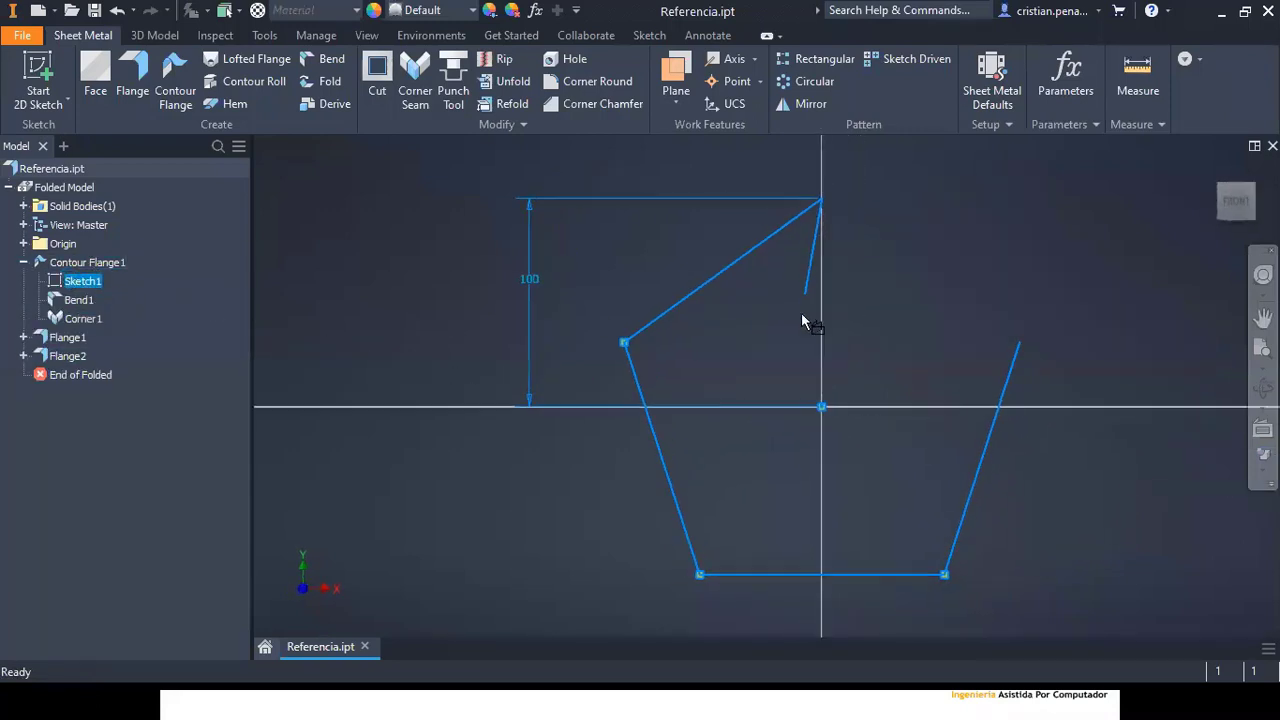
mouse_move(808, 296)
mouse_down()
mouse_move(819, 298)
mouse_move(815, 338)
mouse_up()
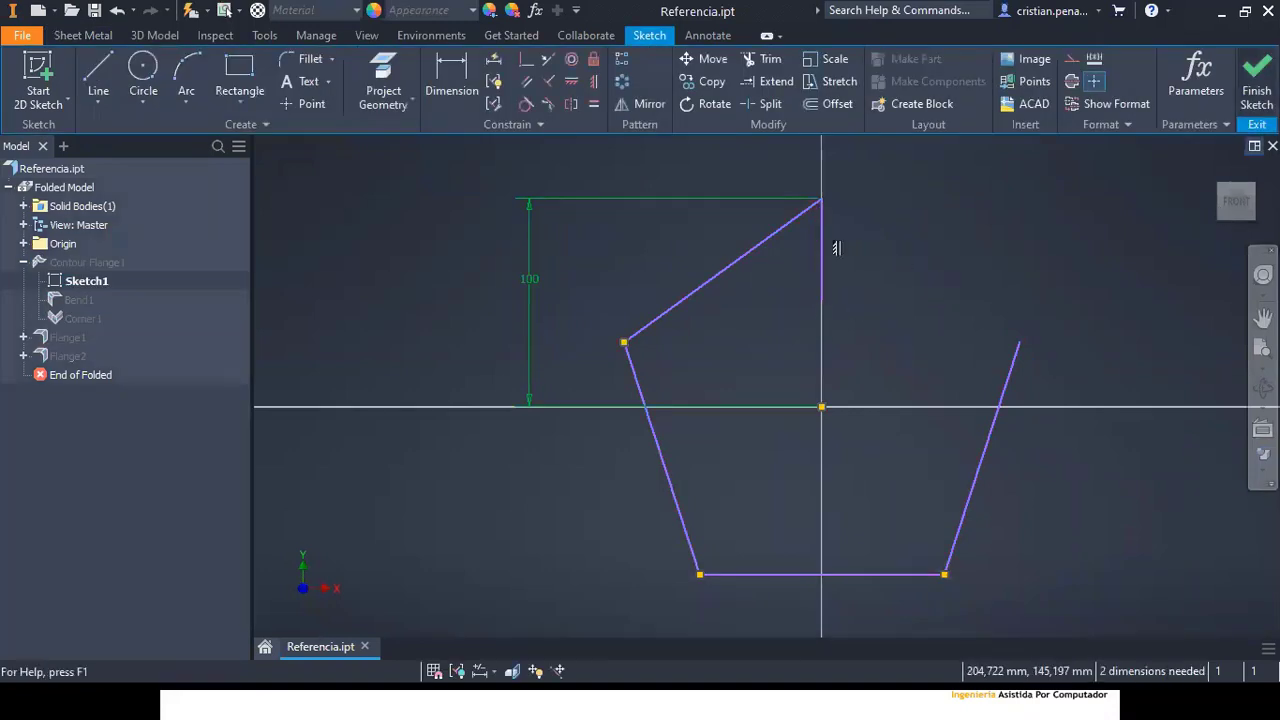
click(1180, 190)
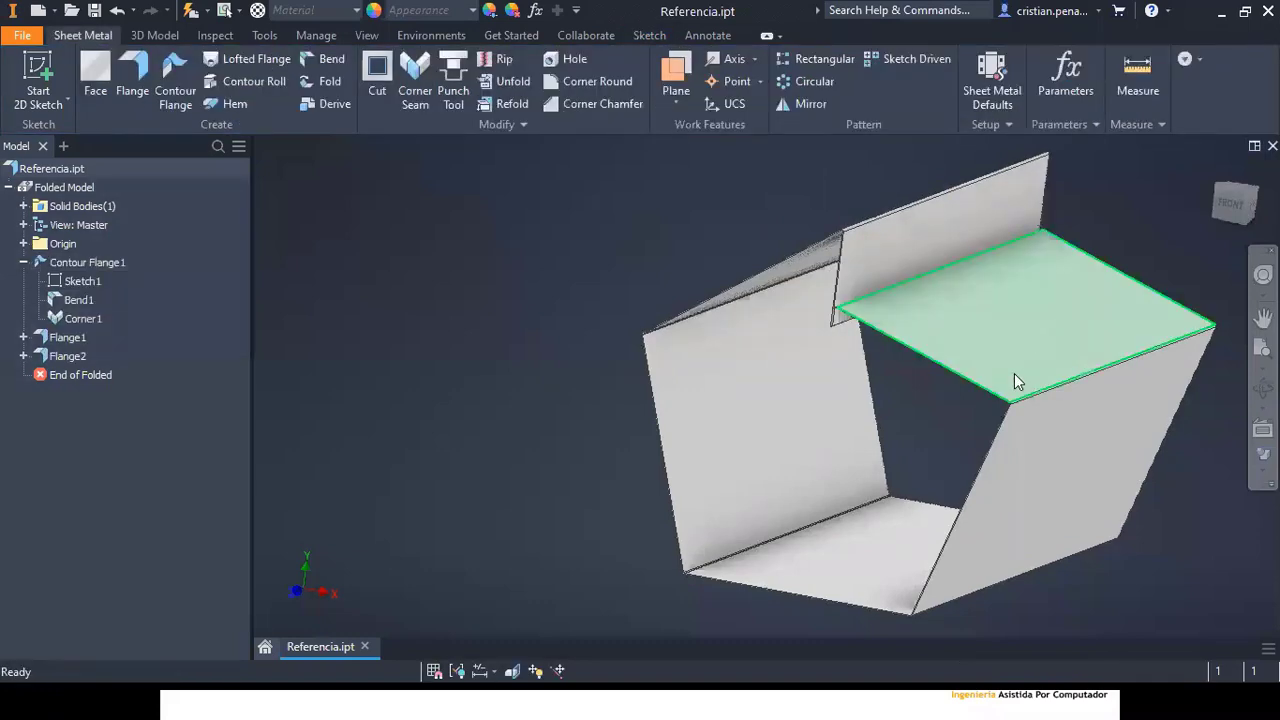
Step: Reopen Sketch1, undo the earlier lip line changes, move its free end across to the other side of the vertical axis, and finish the sketch
shift+middle_drag(683, 229, 820, 310)
double_click(77, 282)
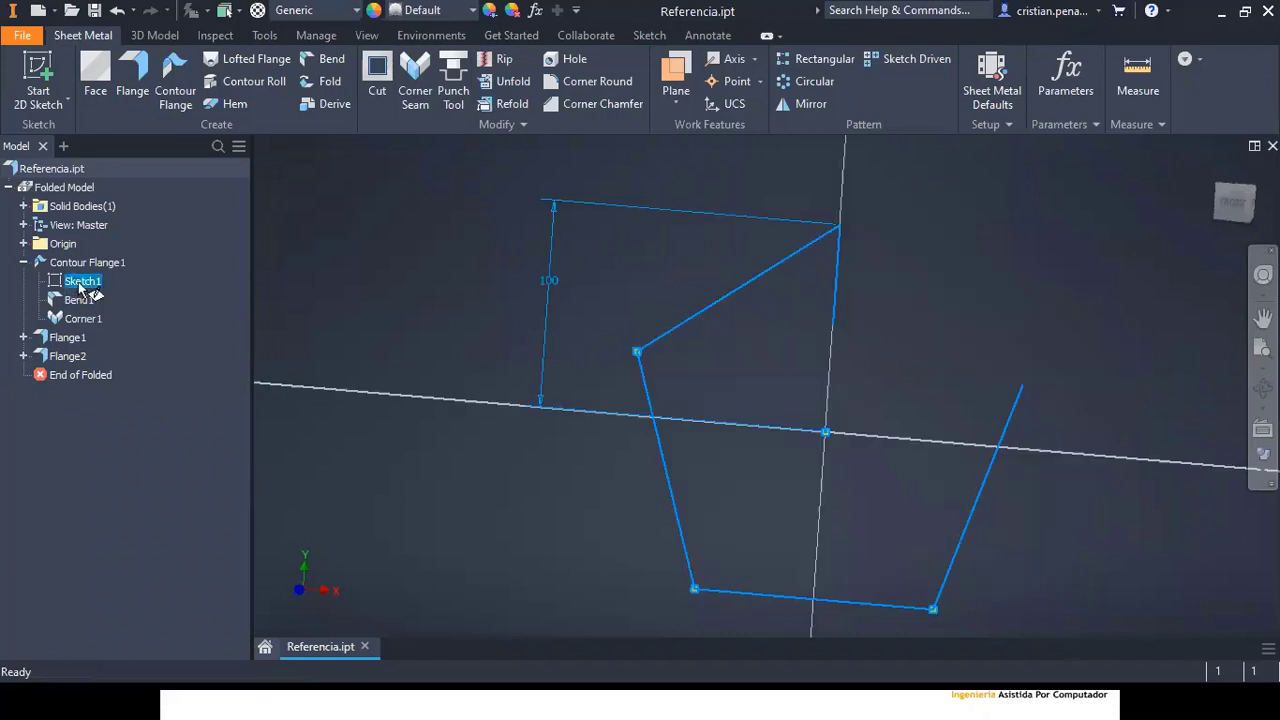
drag(821, 300, 849, 297)
key(ctrl+z)
key(ctrl+z)
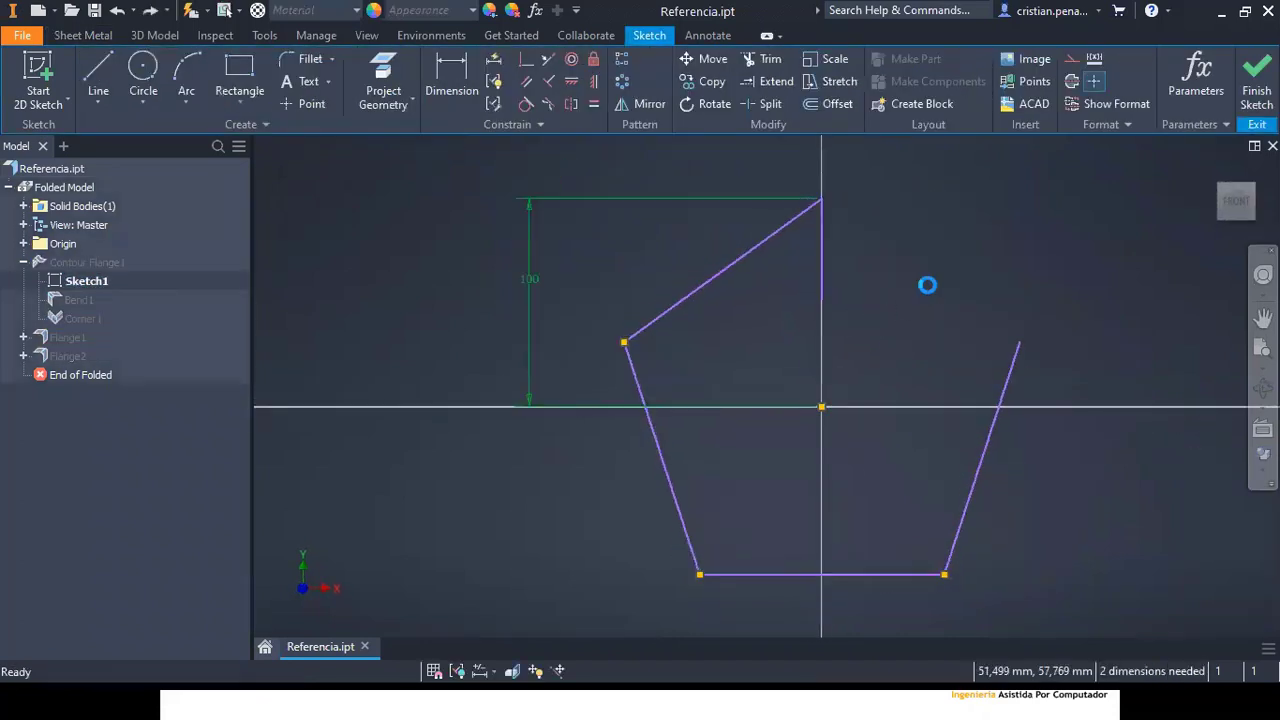
key(ctrl+y)
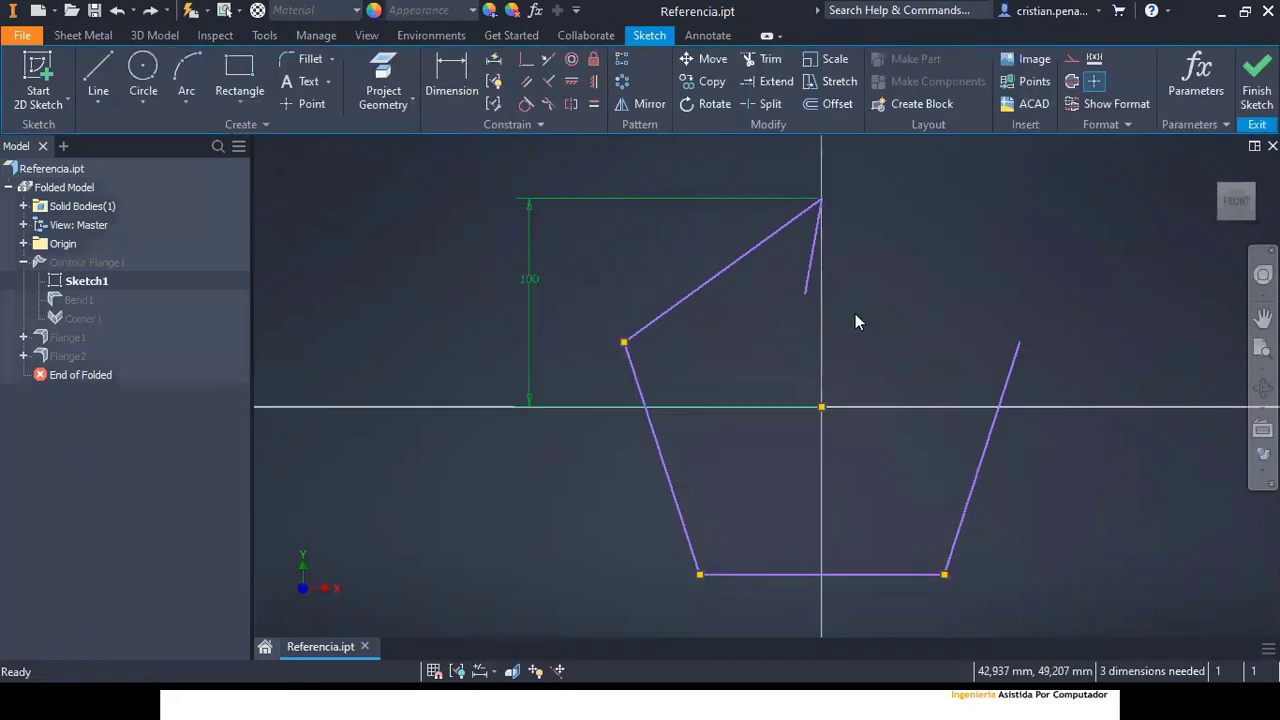
drag(808, 300, 851, 307)
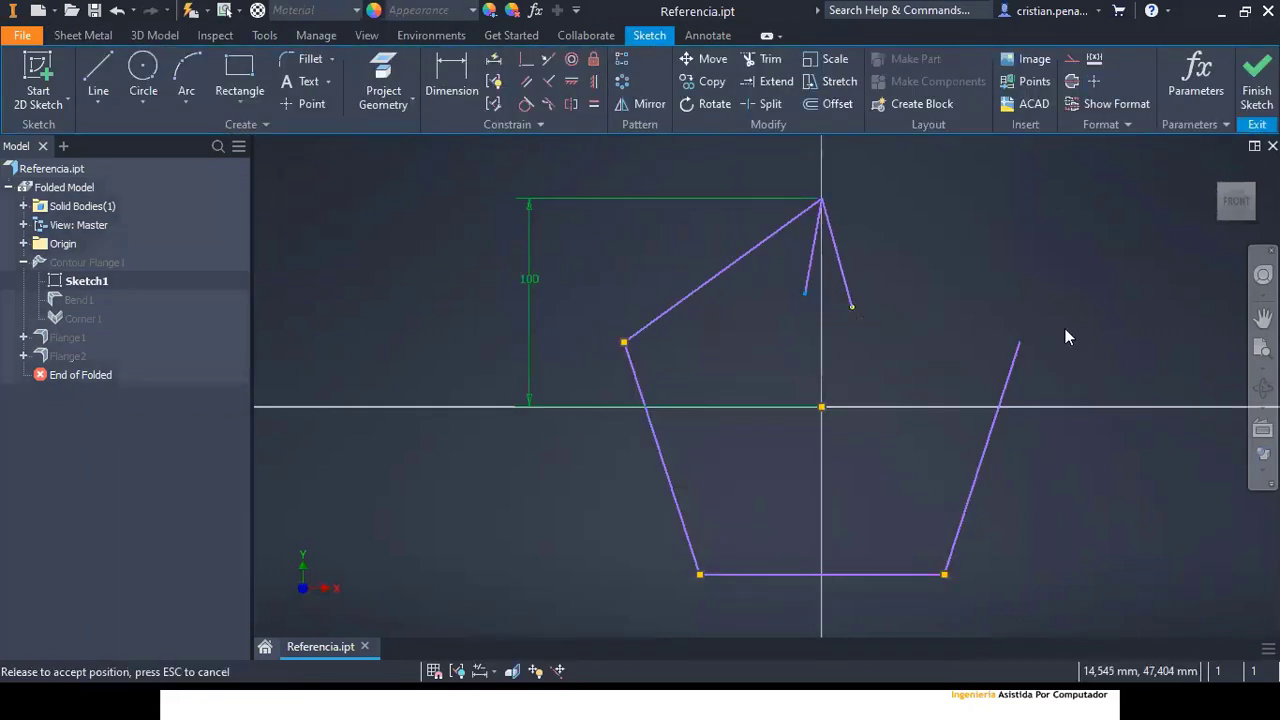
click(1250, 95)
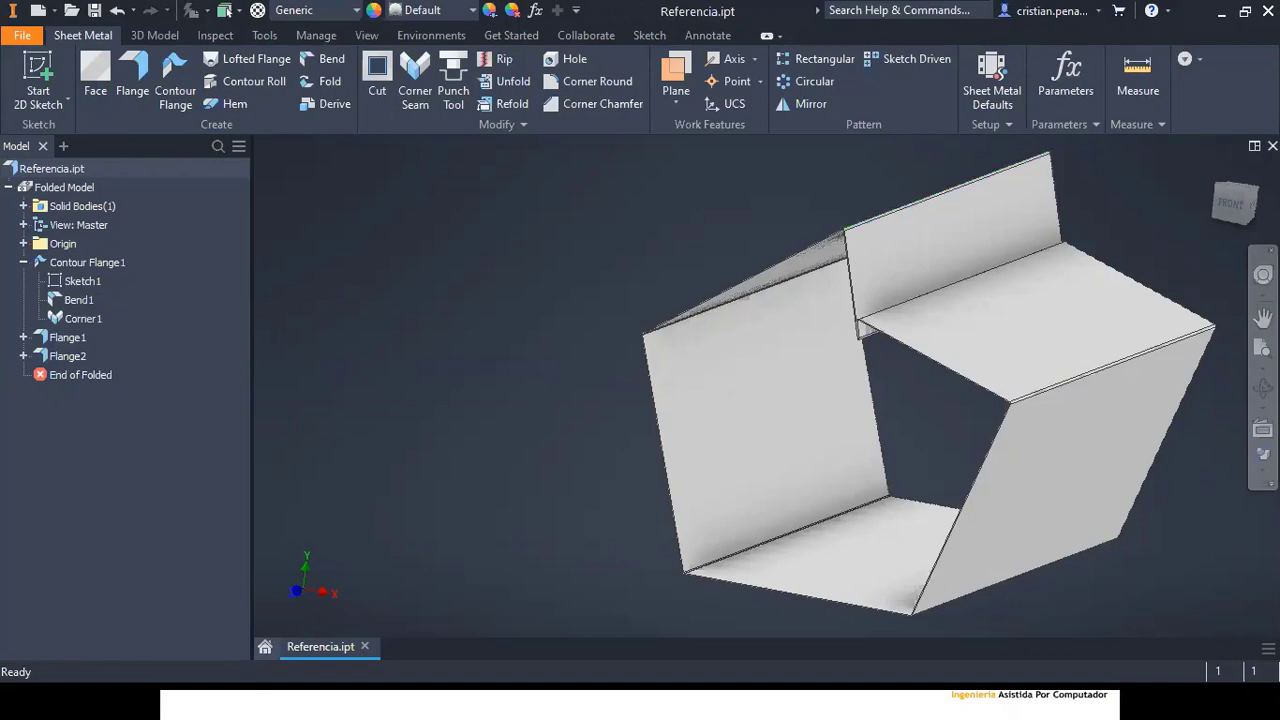
Step: Close Referencia.ipt without saving and open Lamina.ipt from the 4 - Modelado de parte folder
click(1272, 146)
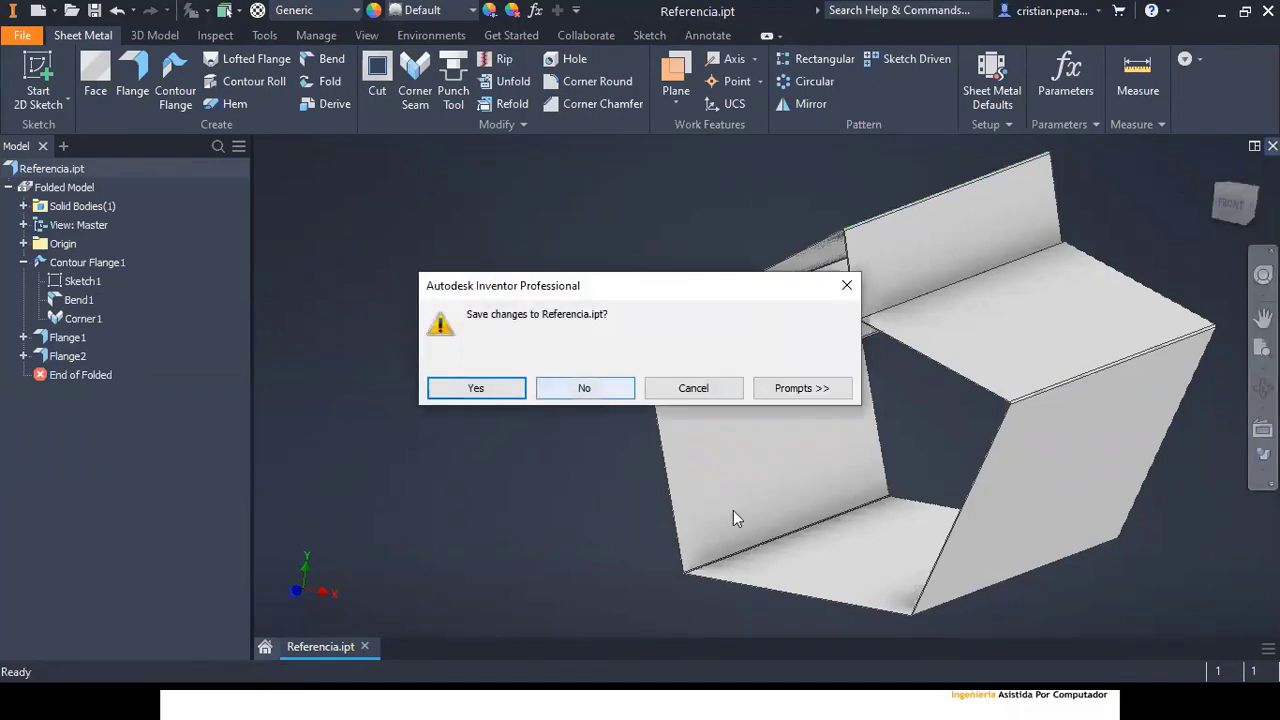
click(584, 388)
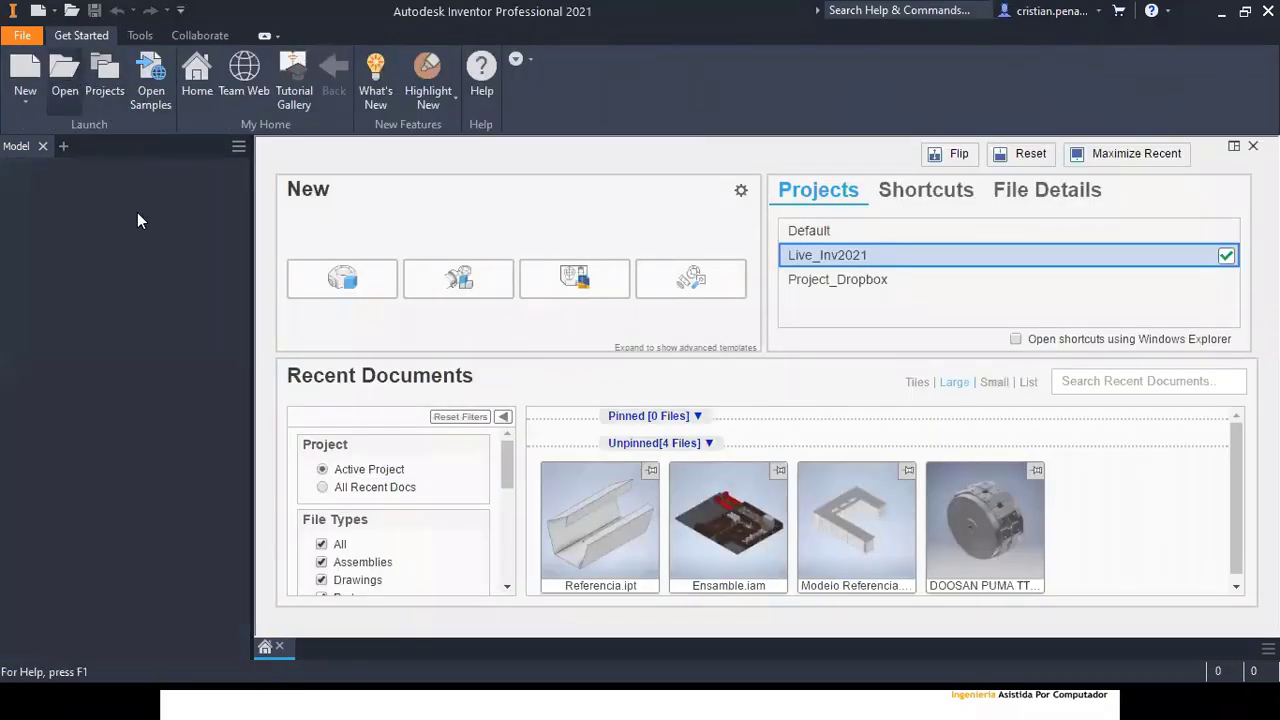
click(588, 261)
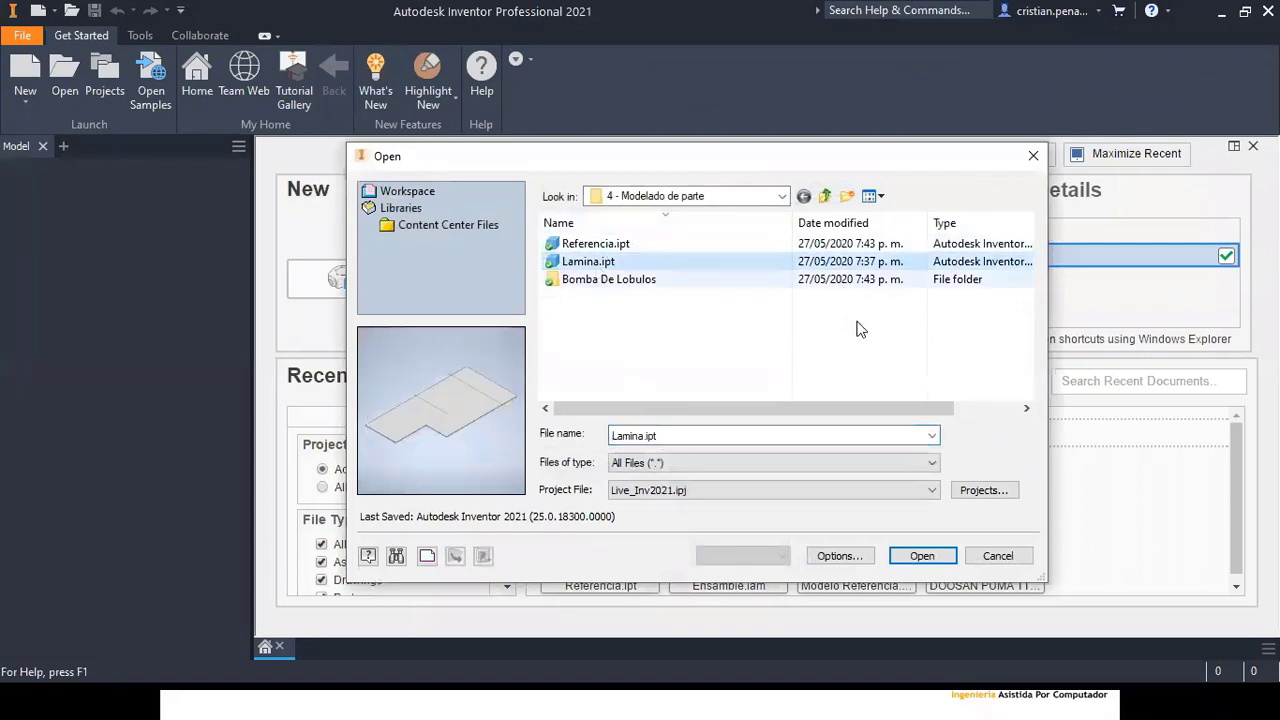
click(914, 560)
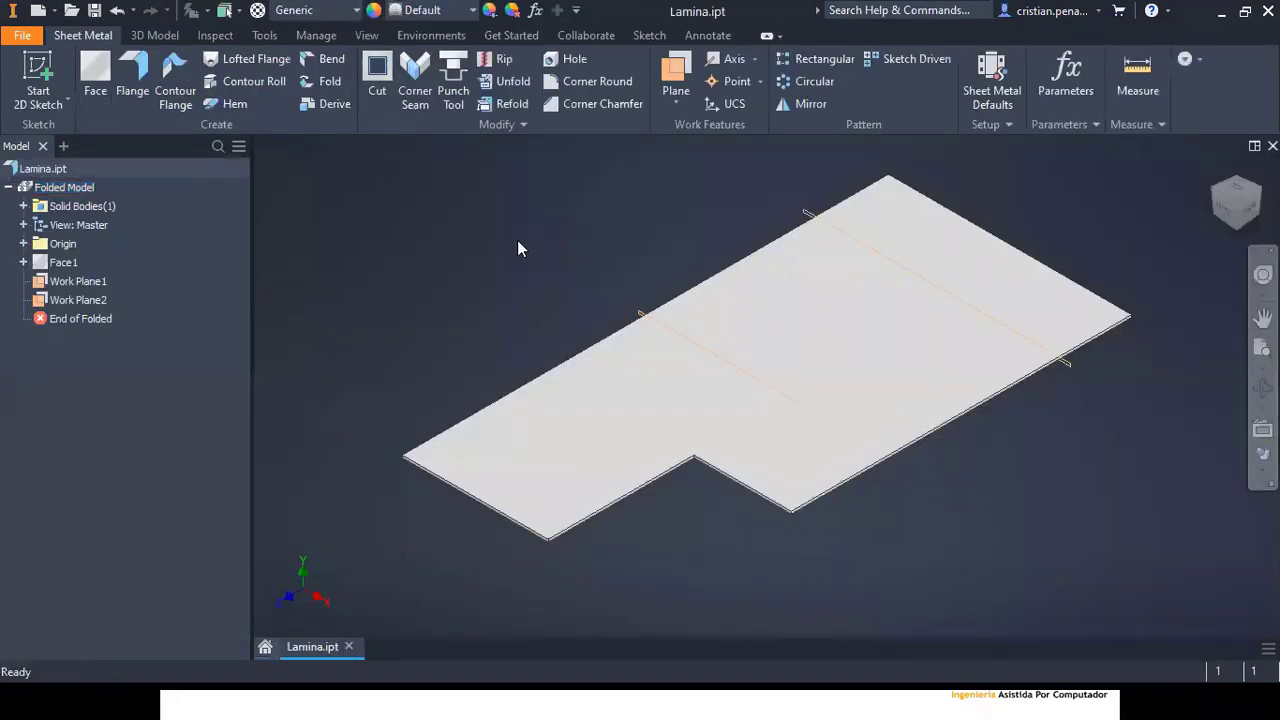
Step: Start a flange on the sheet's long uninterrupted edge, with From To width extents between Work Plane1 and Work Plane2
click(133, 80)
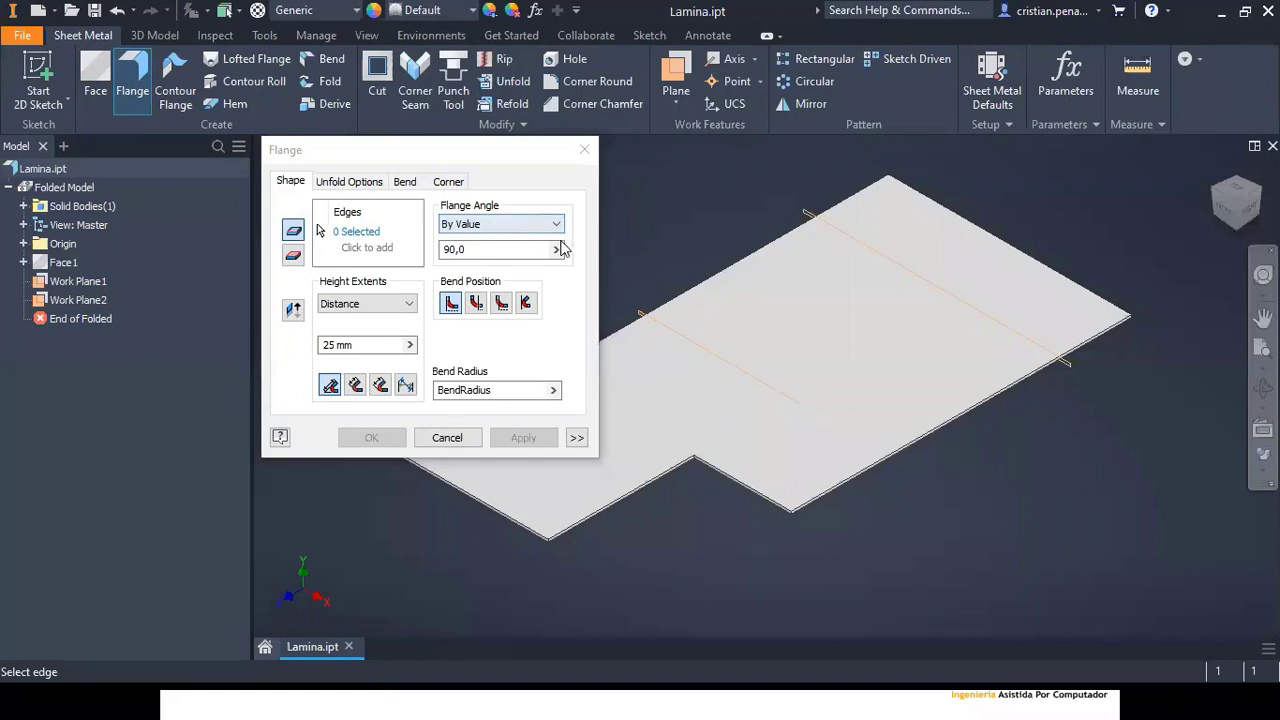
click(577, 438)
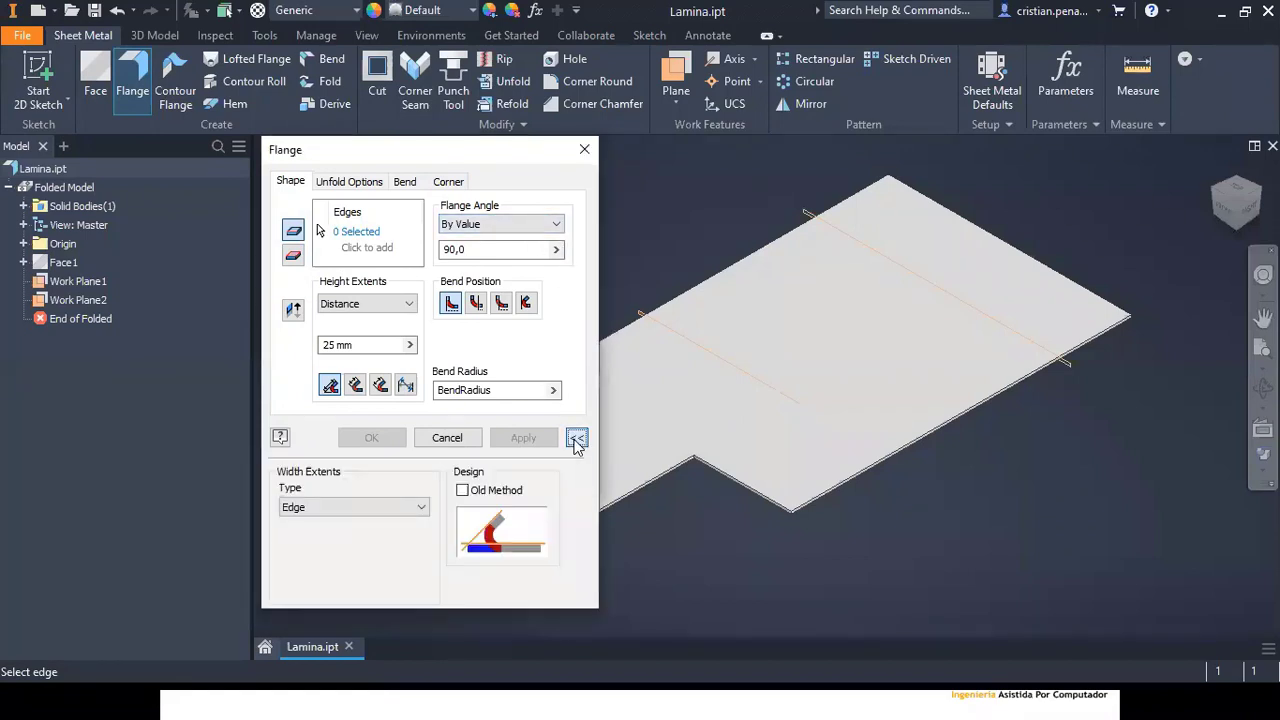
click(577, 438)
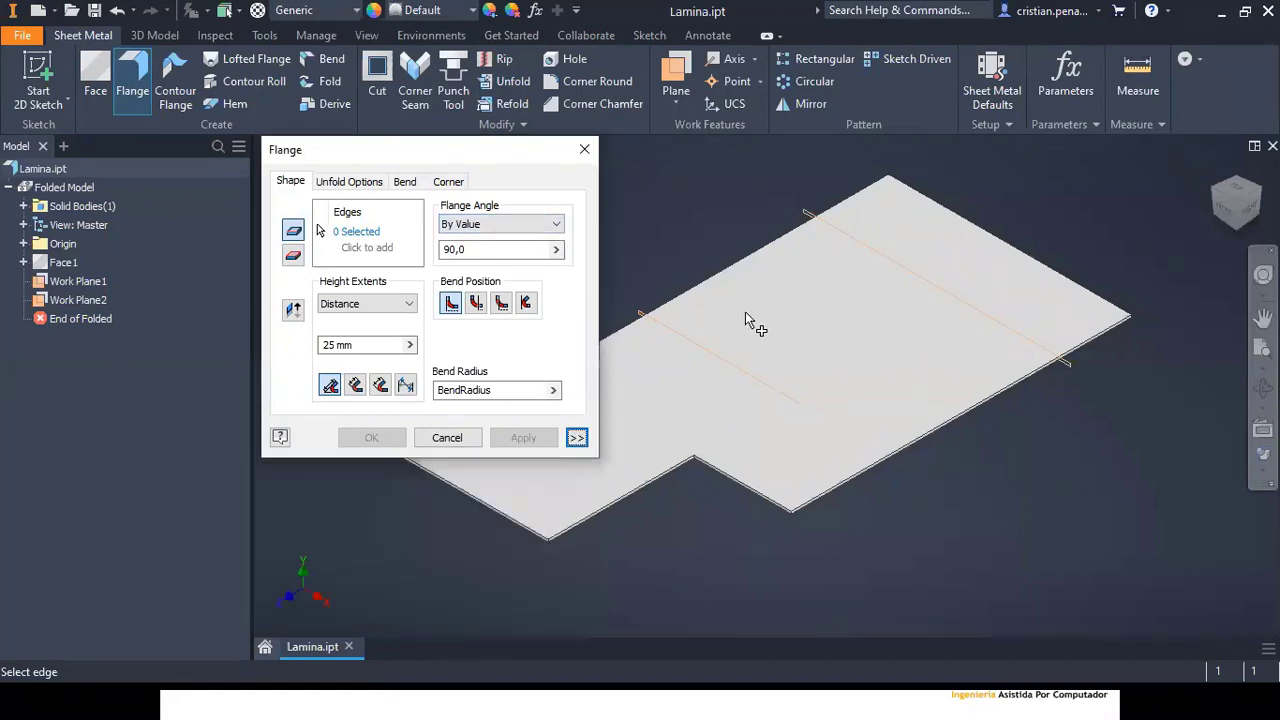
scroll(728, 264, up, 3)
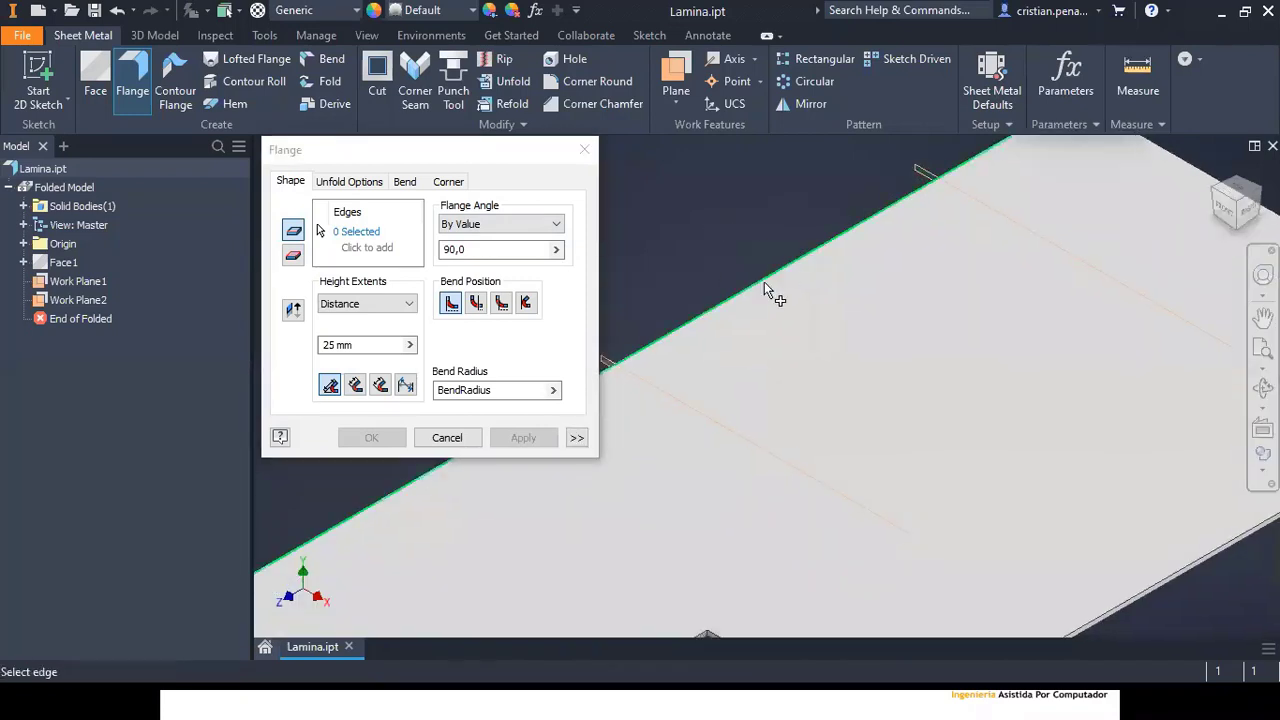
click(762, 275)
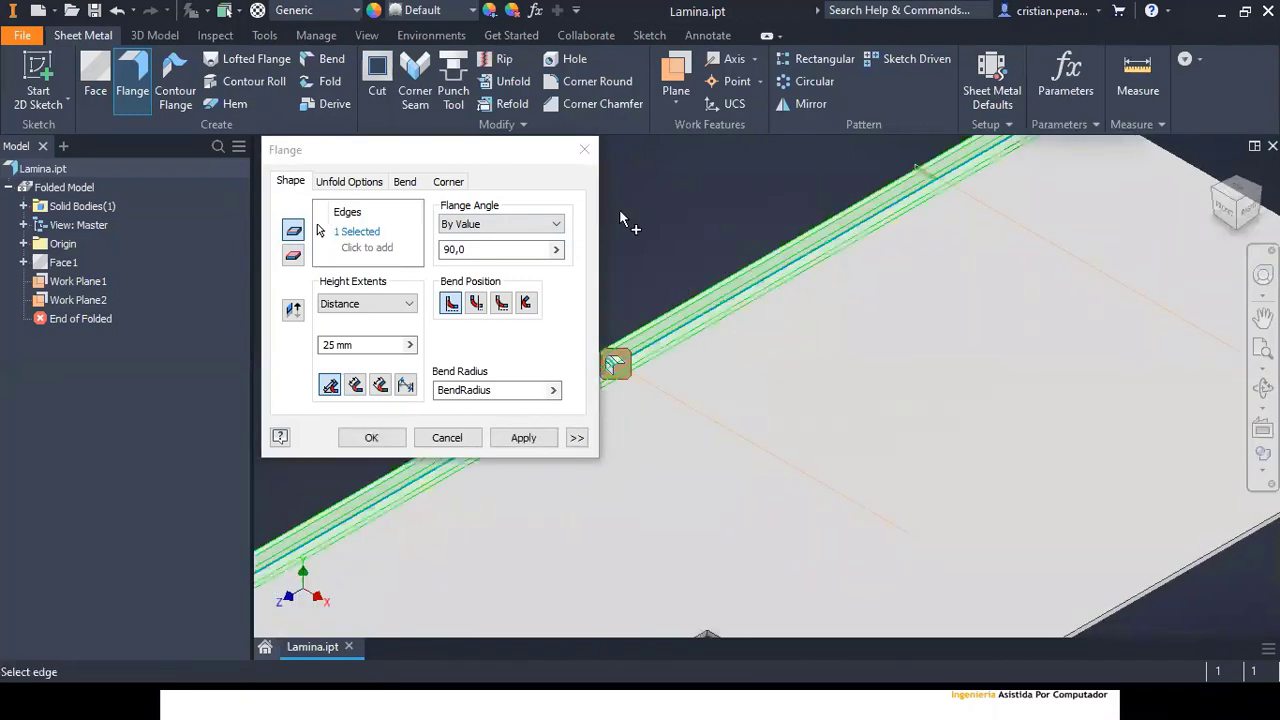
click(620, 360)
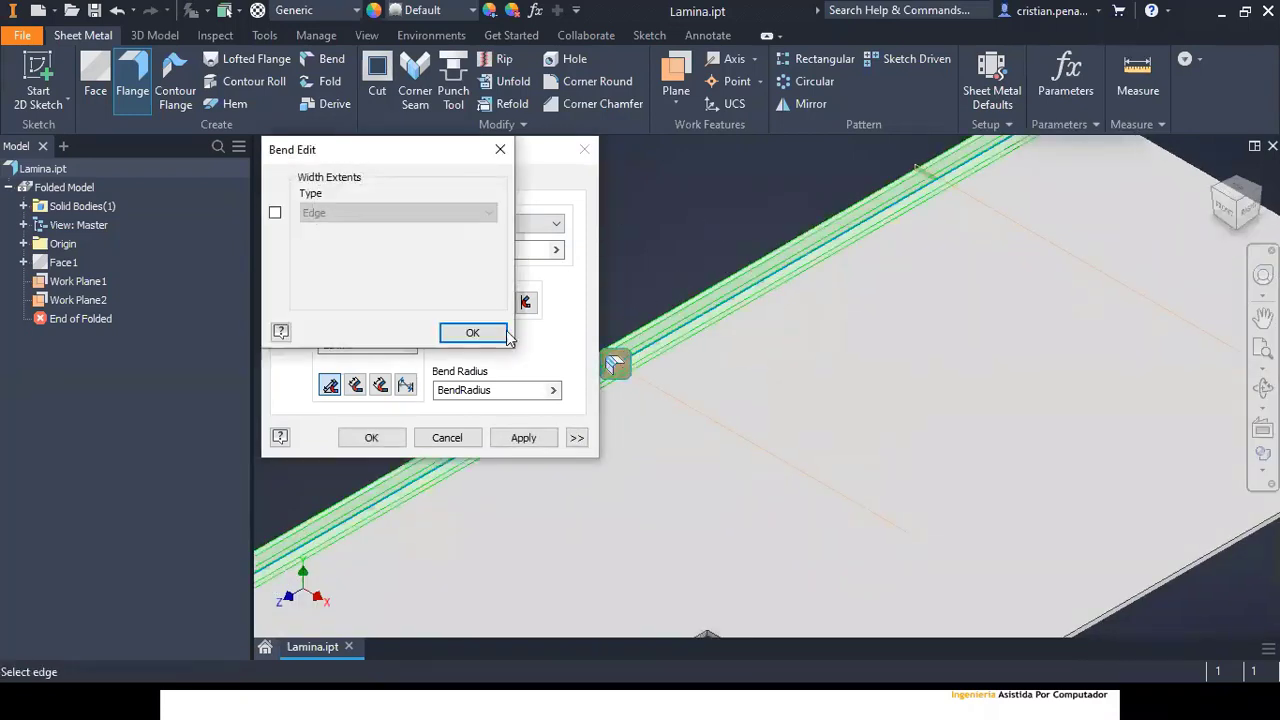
click(274, 213)
click(360, 213)
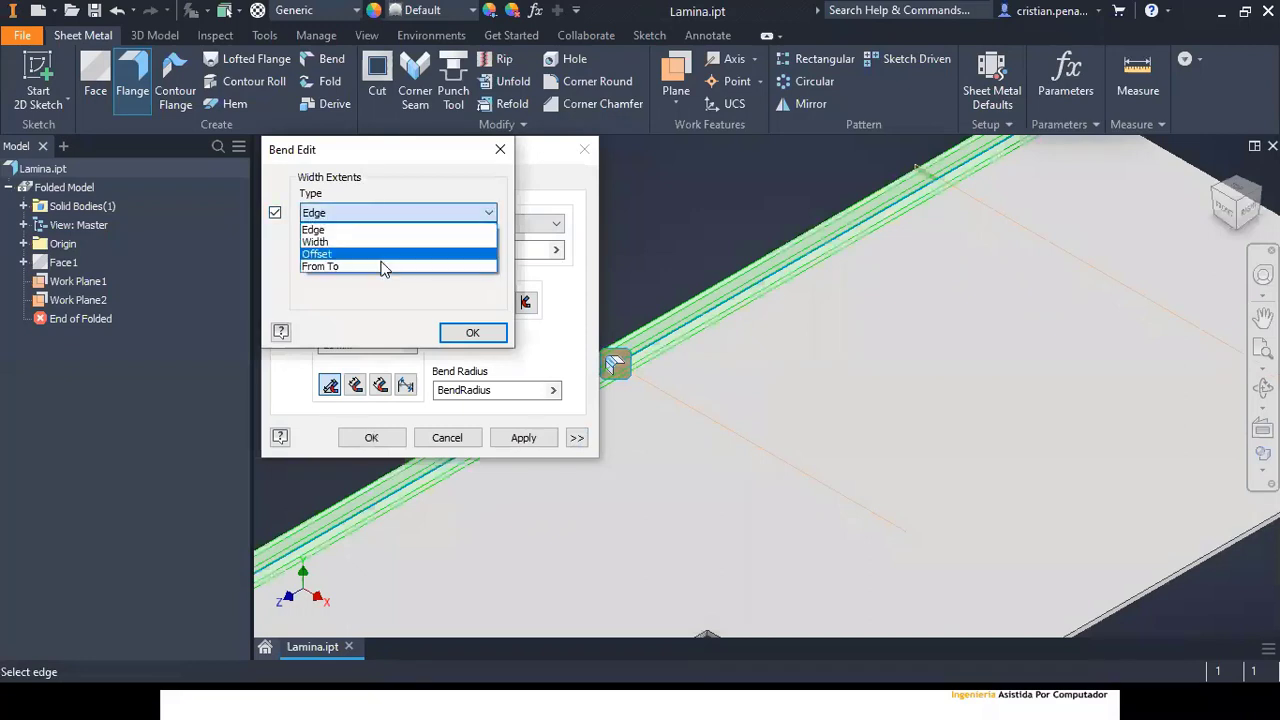
click(336, 268)
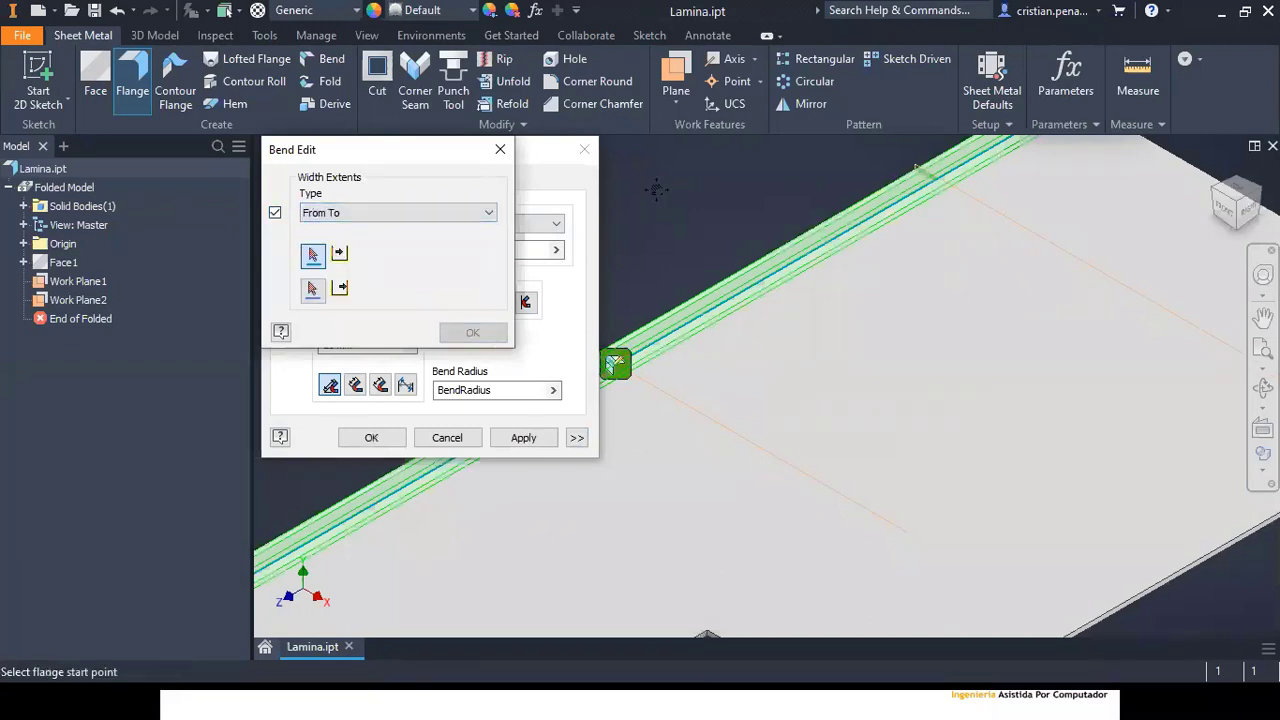
middle_drag(812, 174, 913, 224)
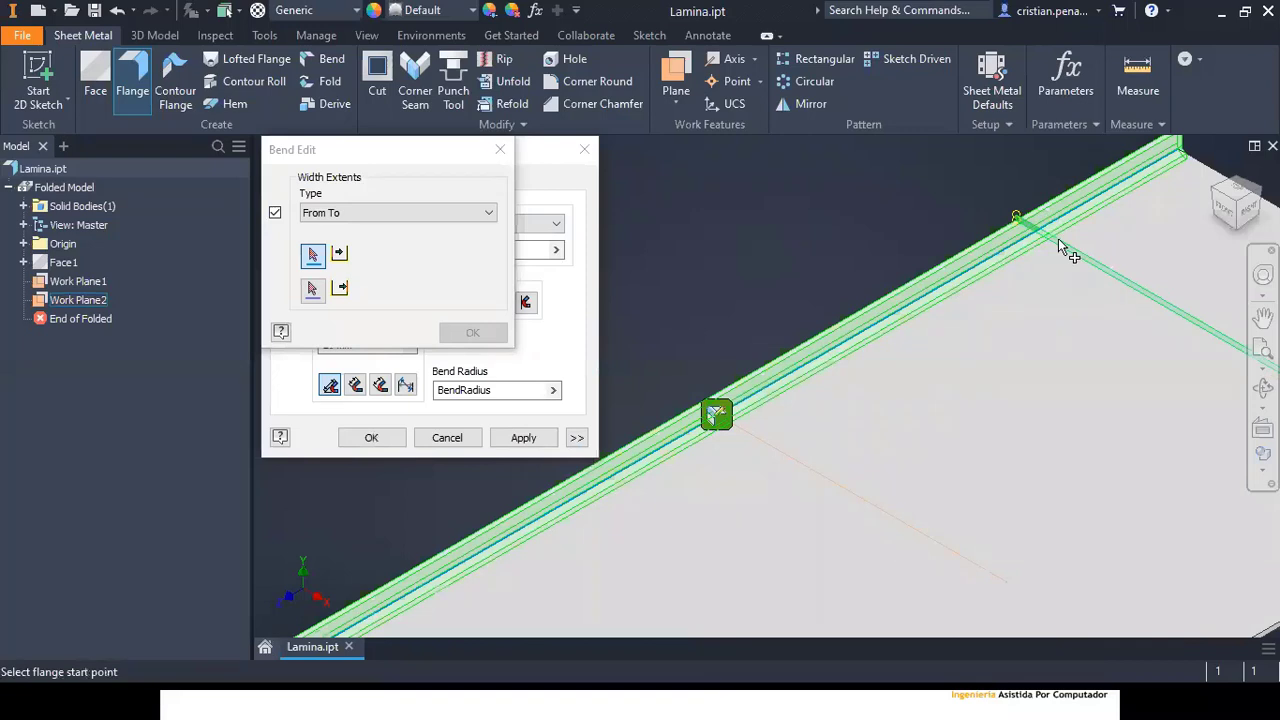
click(86, 285)
click(84, 301)
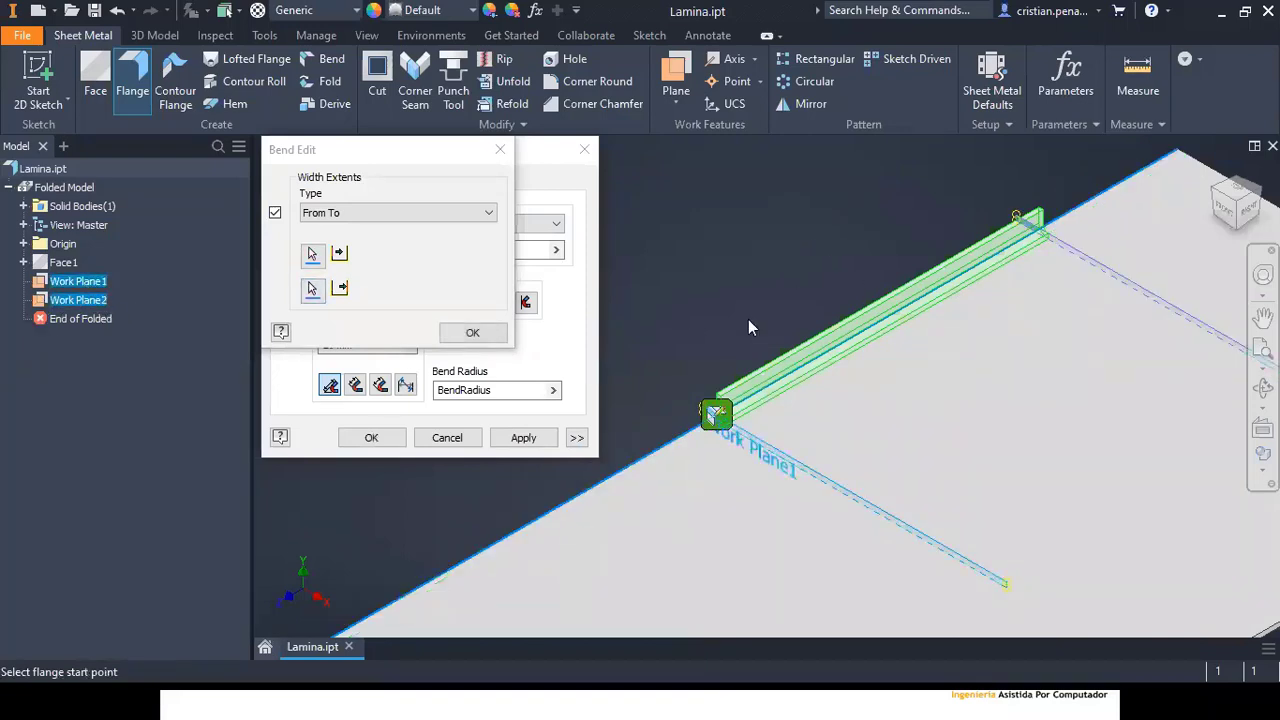
click(472, 332)
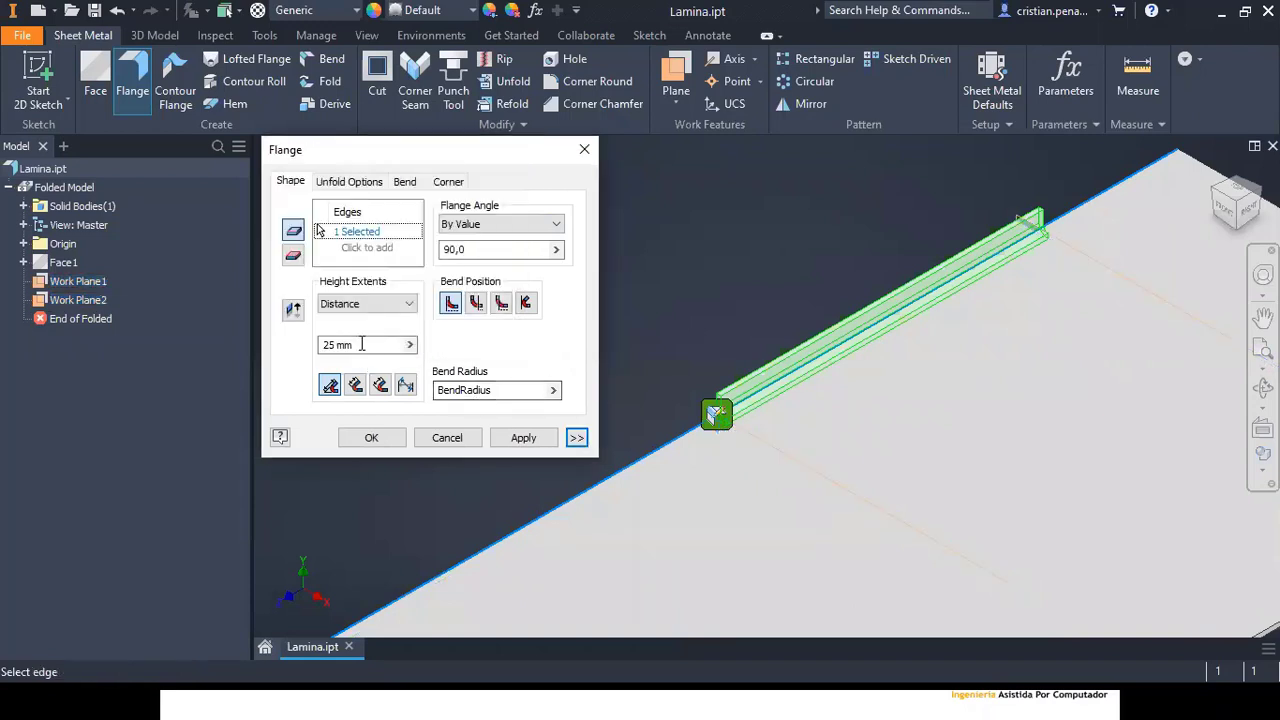
Step: Set the flange height to 300 mm and create the flange between the two work planes on the sheet's long edge
click(330, 346)
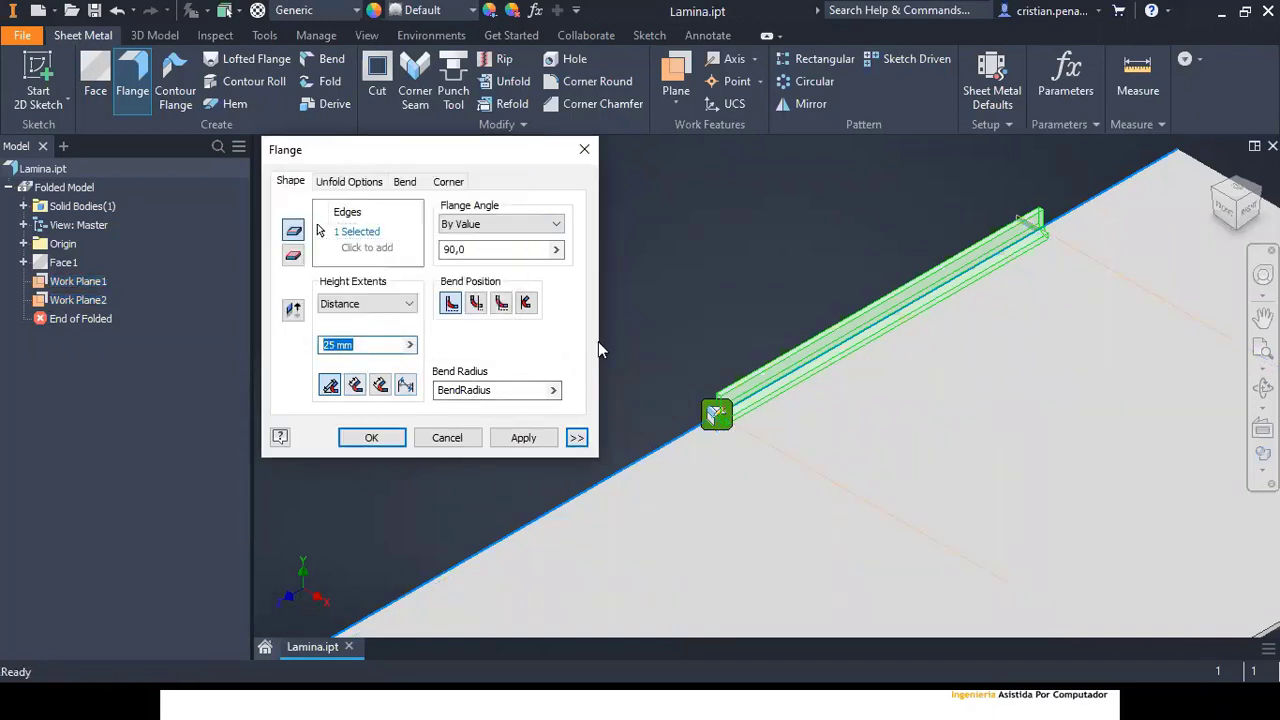
text(300)
scroll(700, 300, up, 3)
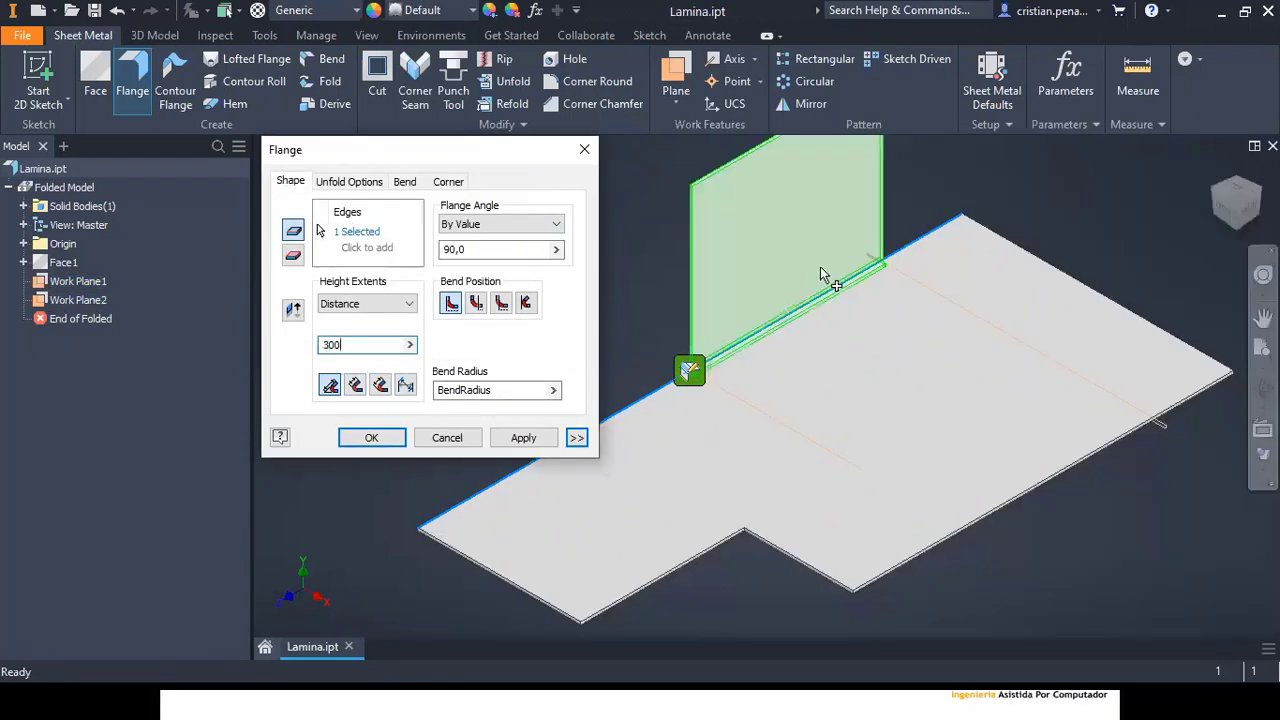
scroll(760, 360, down, 1)
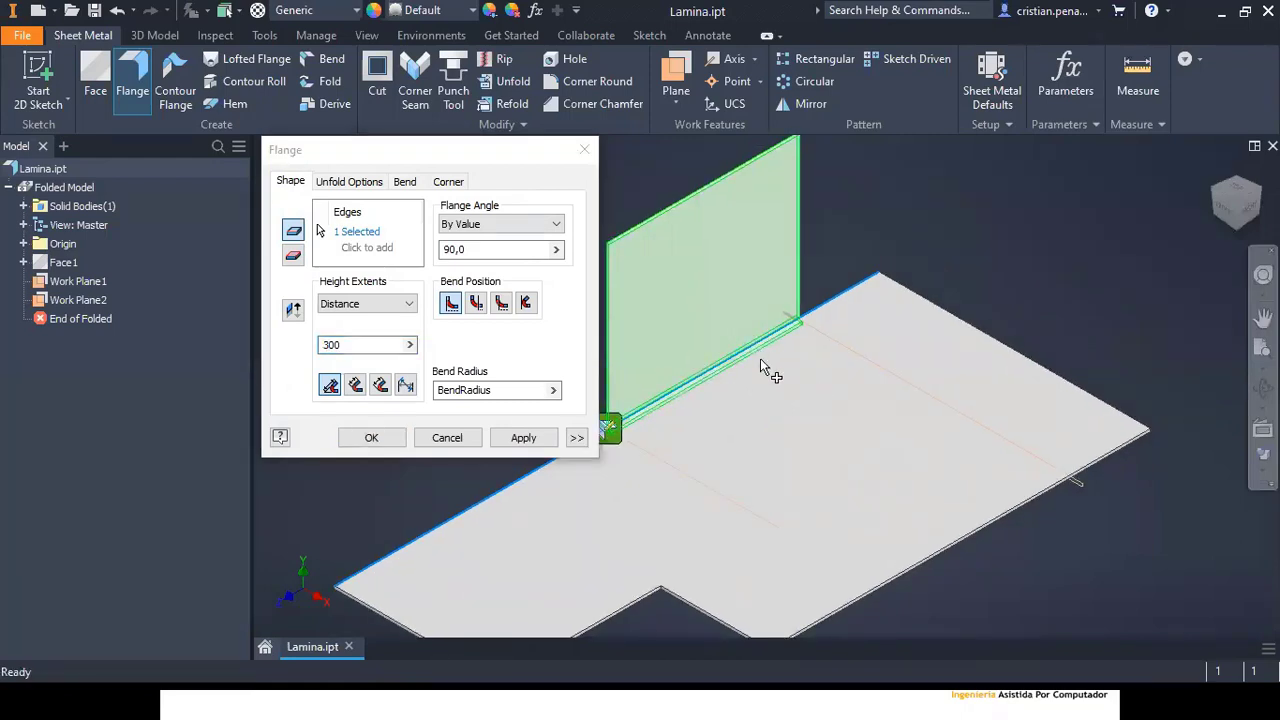
click(366, 437)
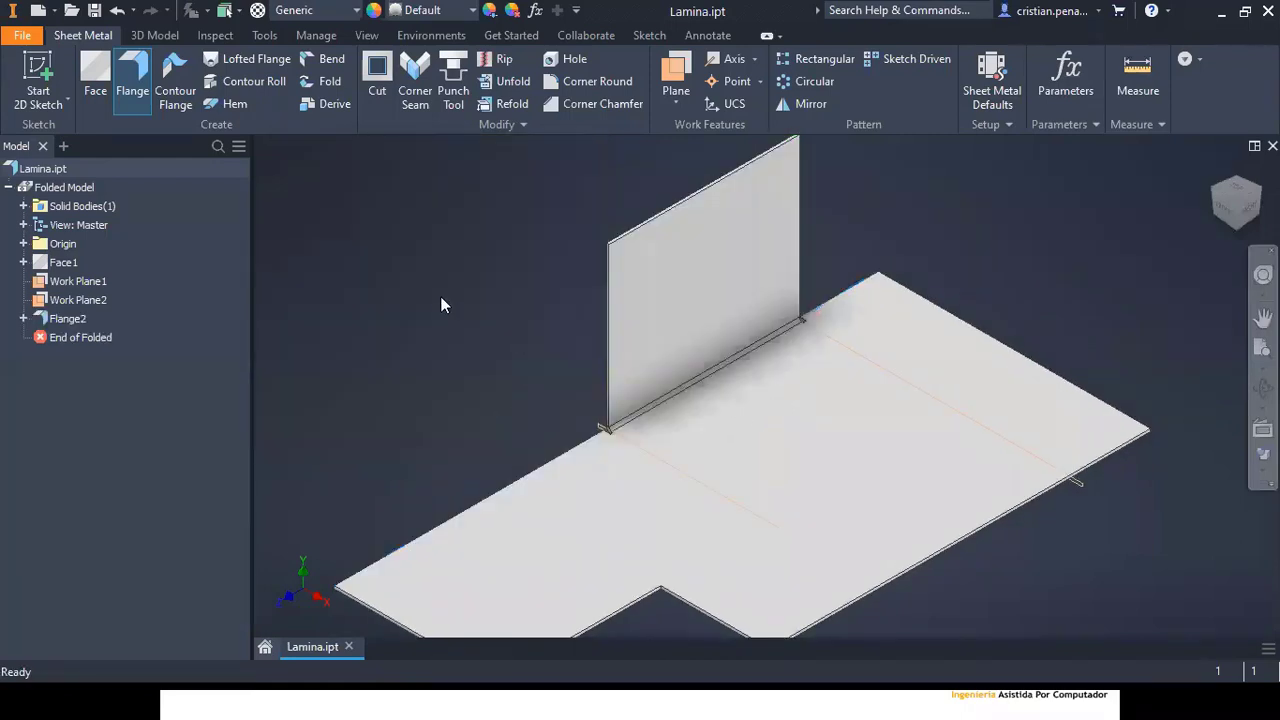
mouse_move(663, 337)
shift+middle_down()
mouse_move(717, 335)
mouse_move(654, 306)
mouse_move(655, 350)
shift+middle_up()
click(1236, 207)
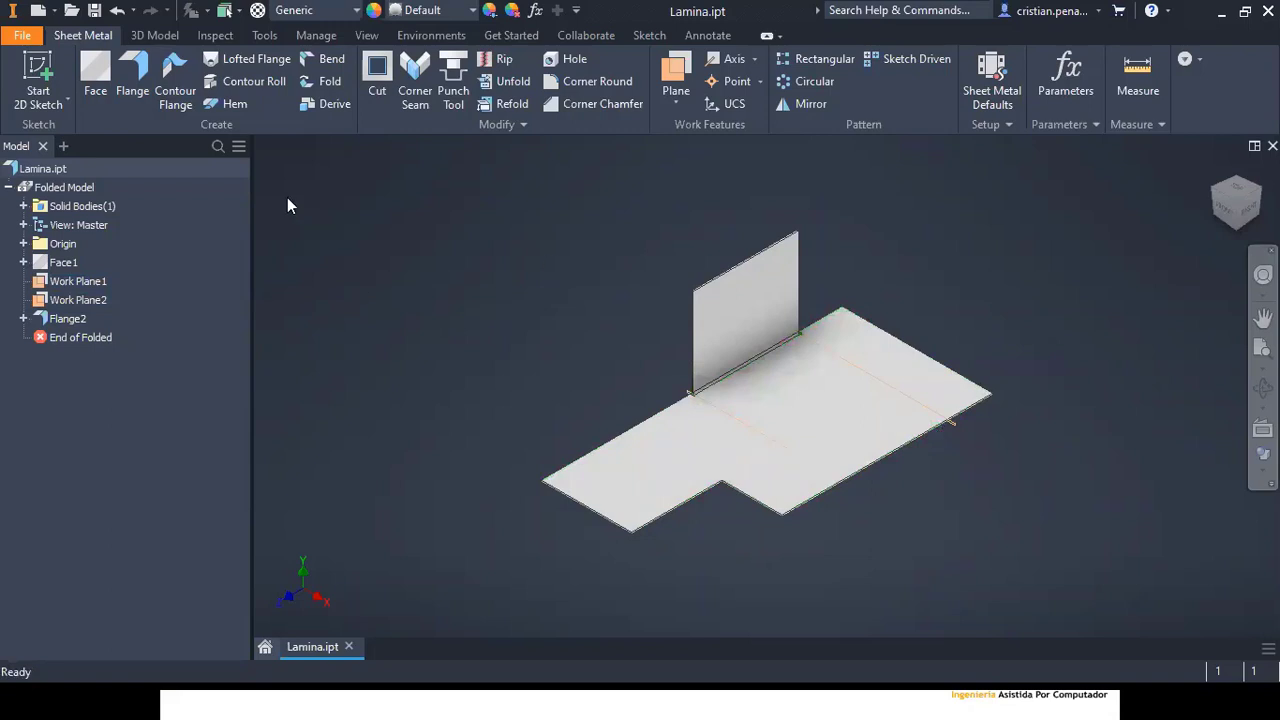
Step: Show extended names in the model browser and highlight Work Plane1 and Work Plane2 in turn to check their offset information
click(239, 147)
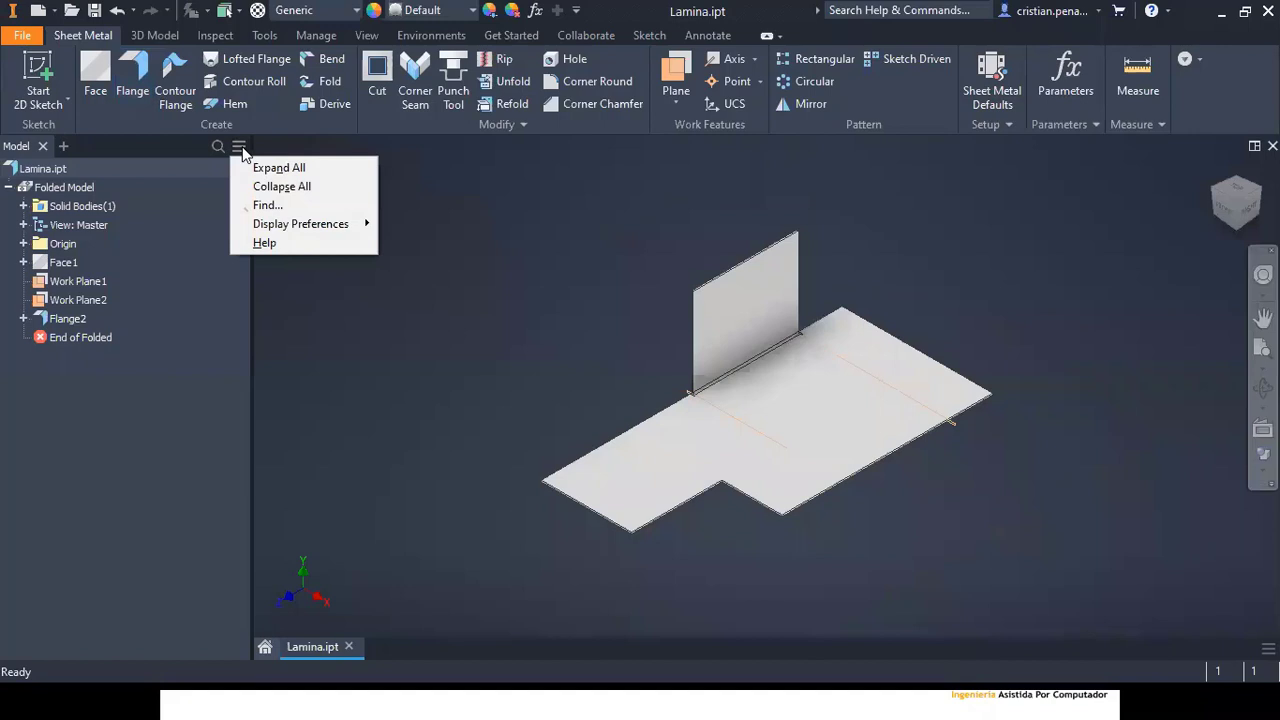
mouse_move(320, 226)
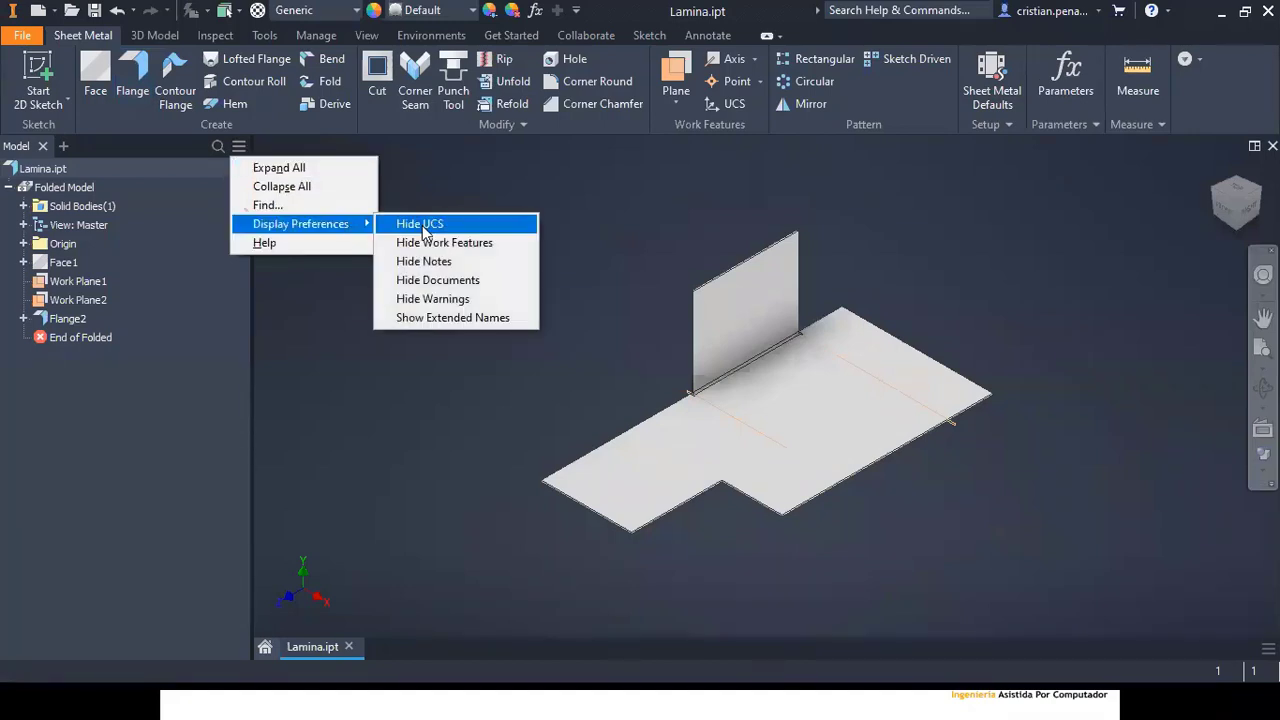
click(437, 318)
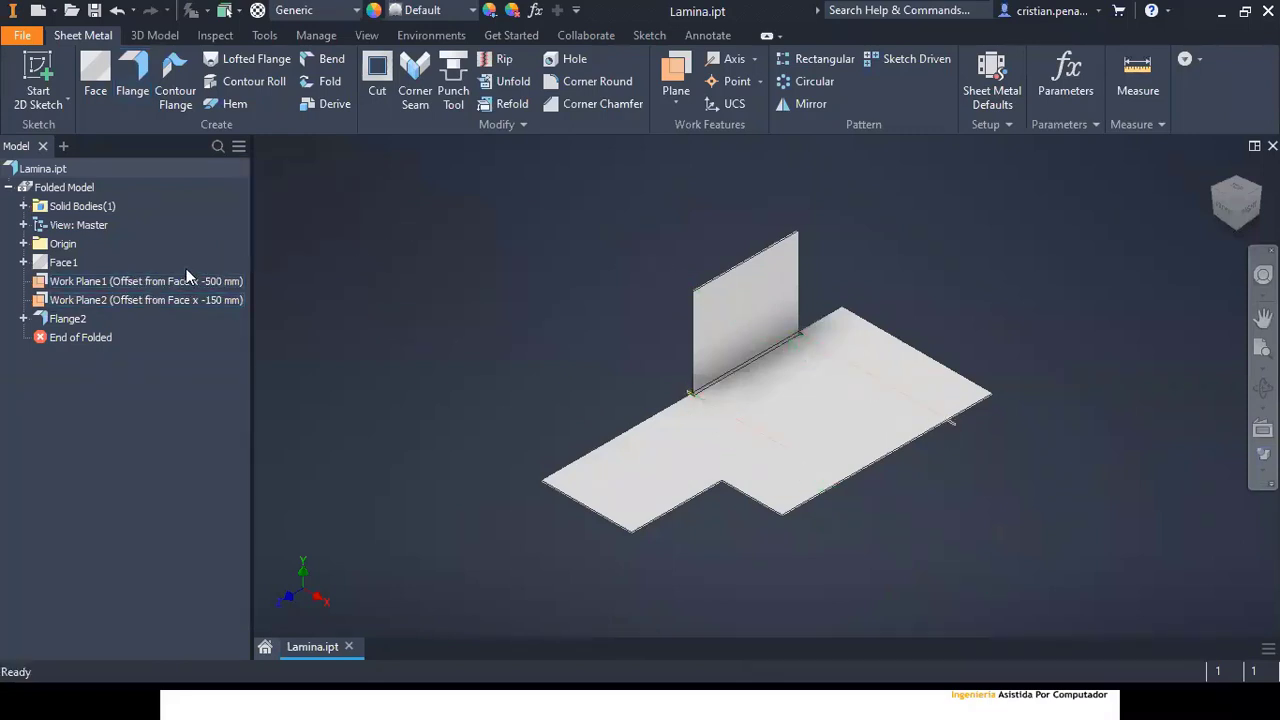
click(75, 283)
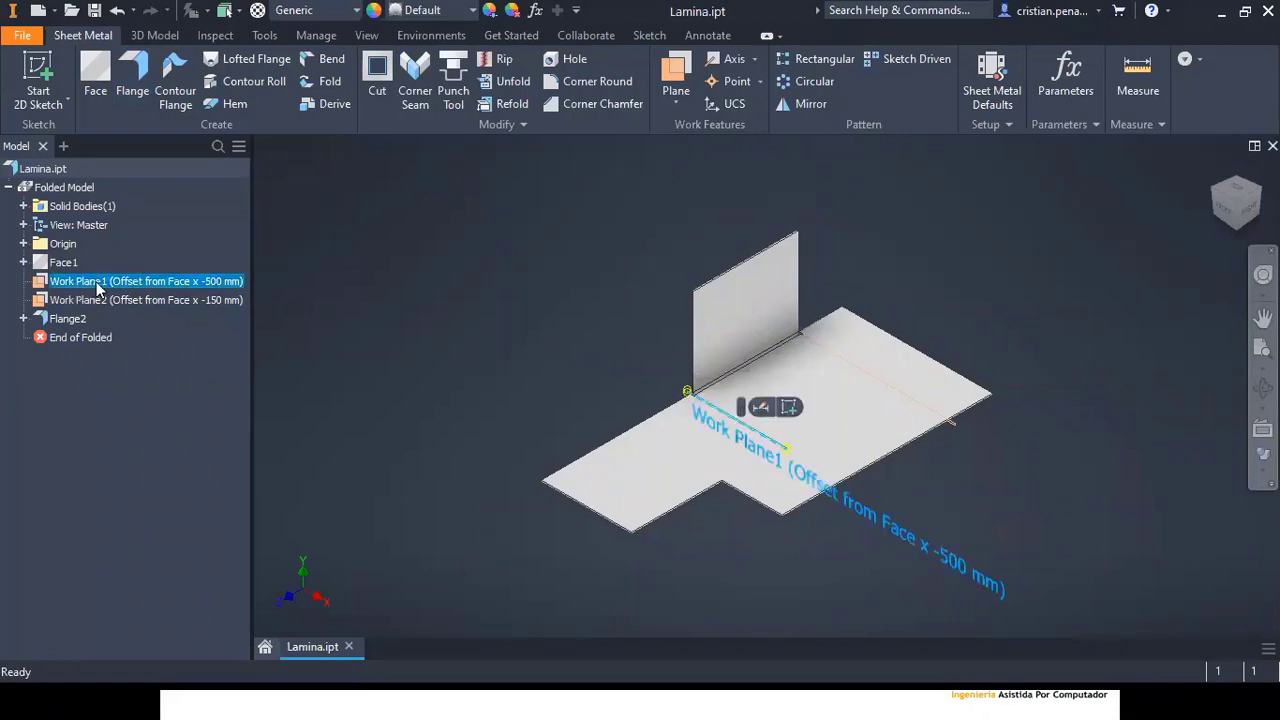
click(360, 195)
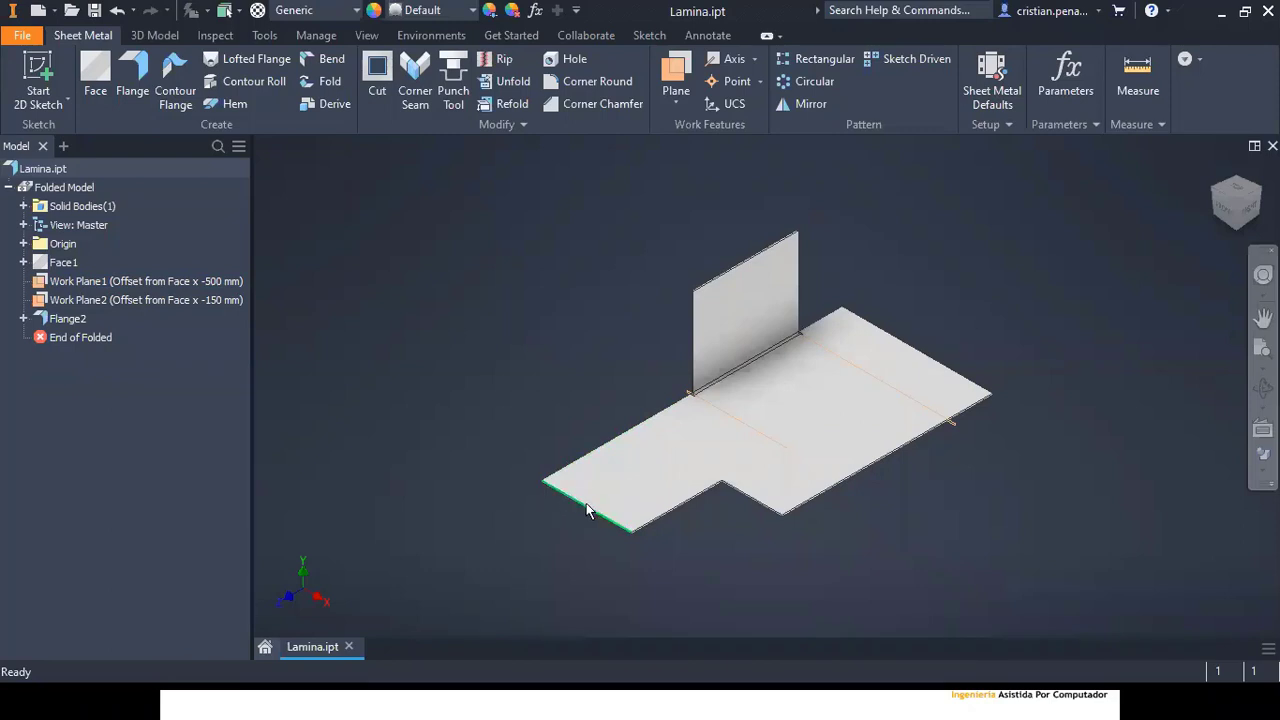
click(99, 302)
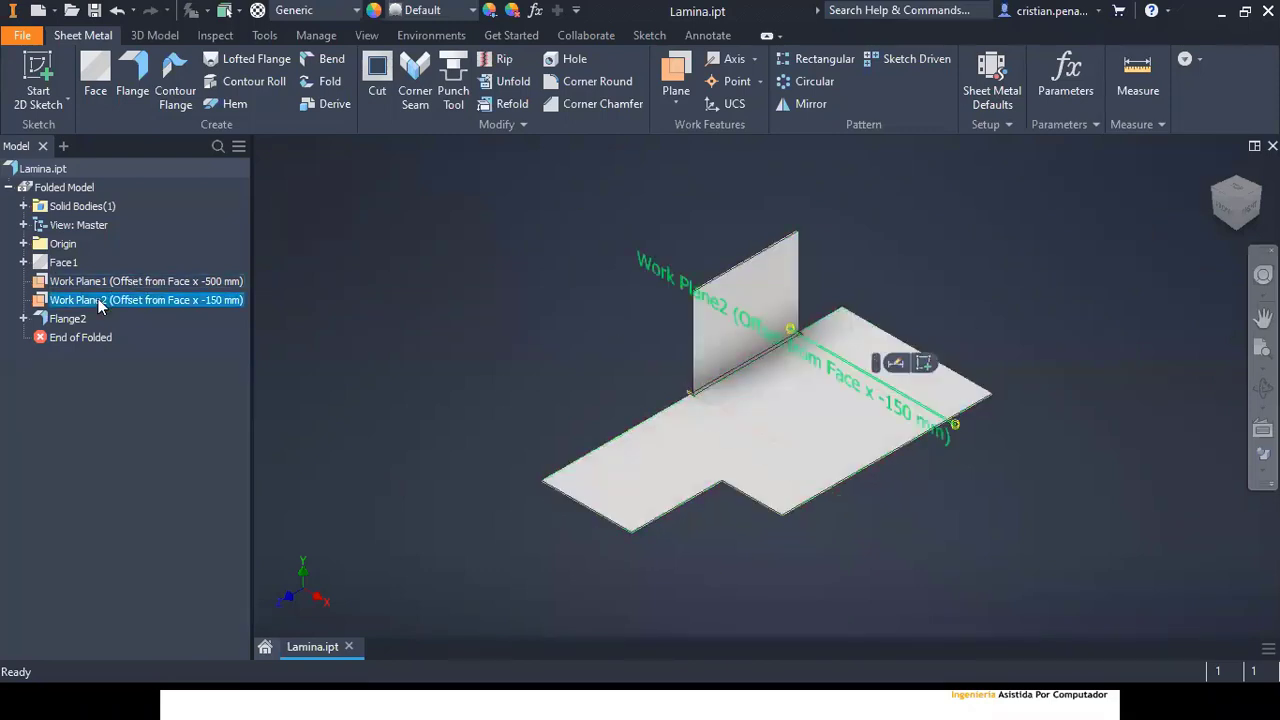
click(346, 306)
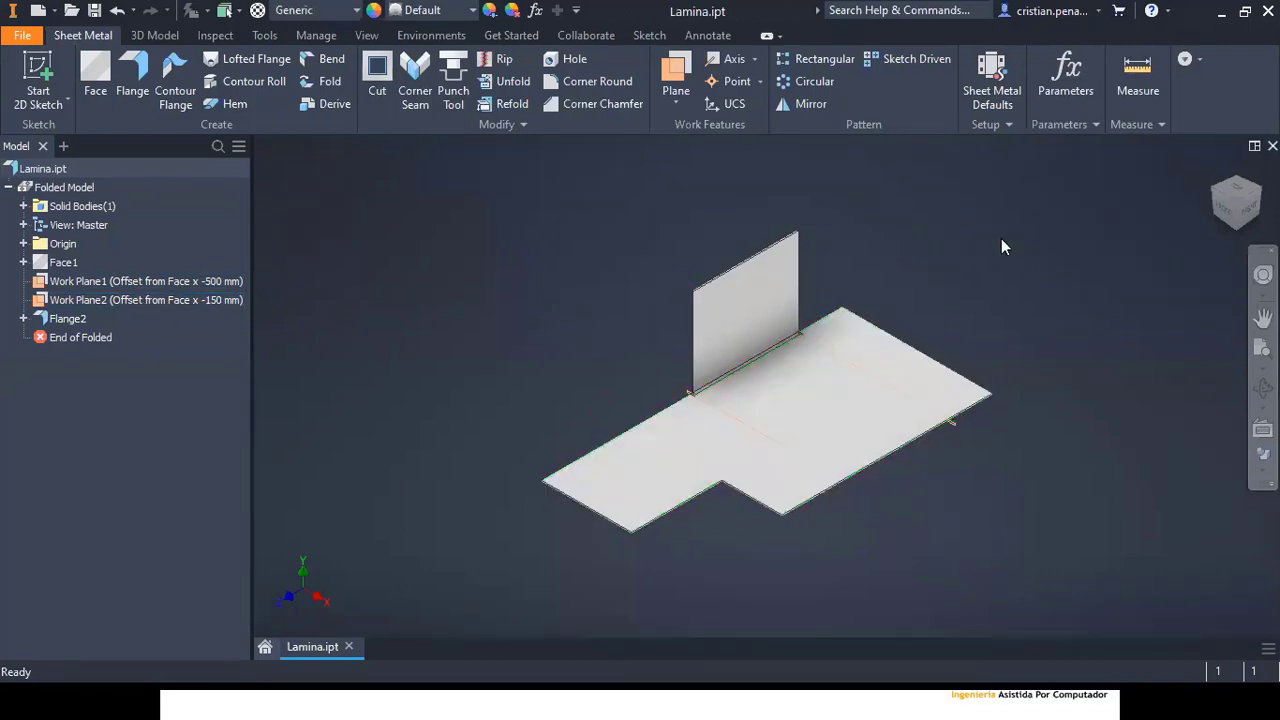
Step: Review the application's Part options for displaying extended information after feature node names in the browser, and close the options unchanged
click(240, 147)
click(259, 147)
click(261, 36)
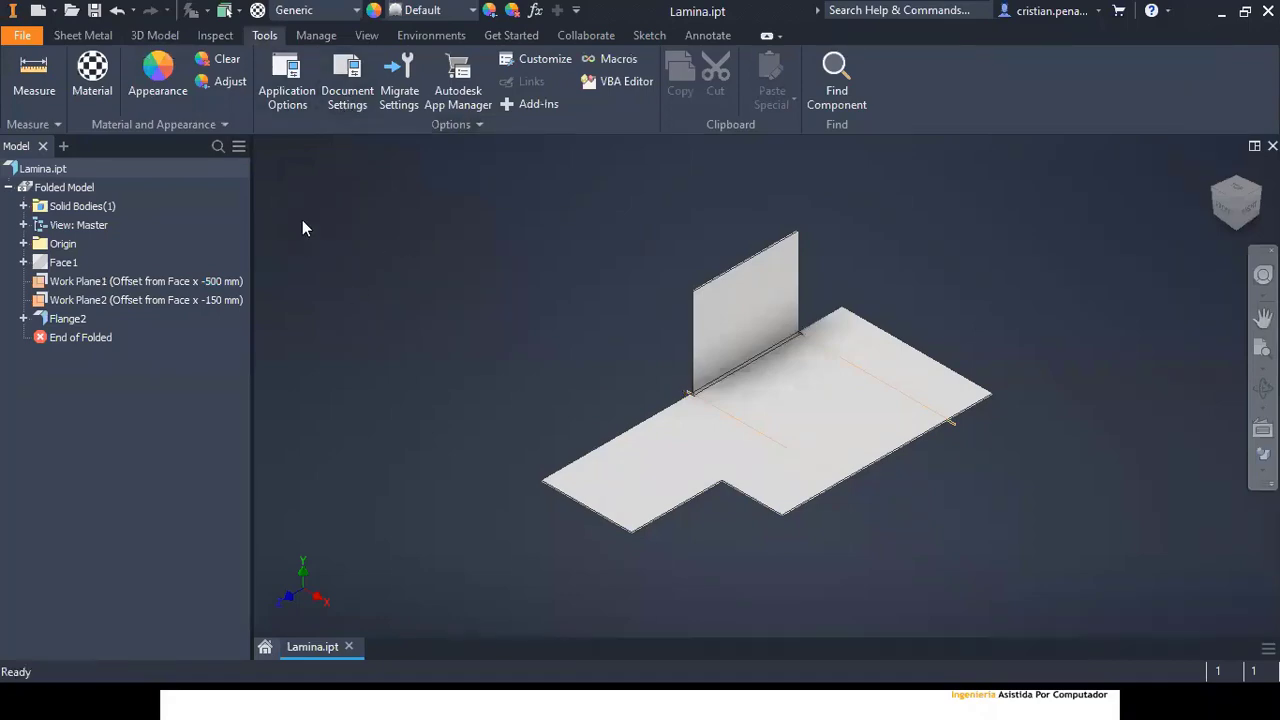
click(287, 78)
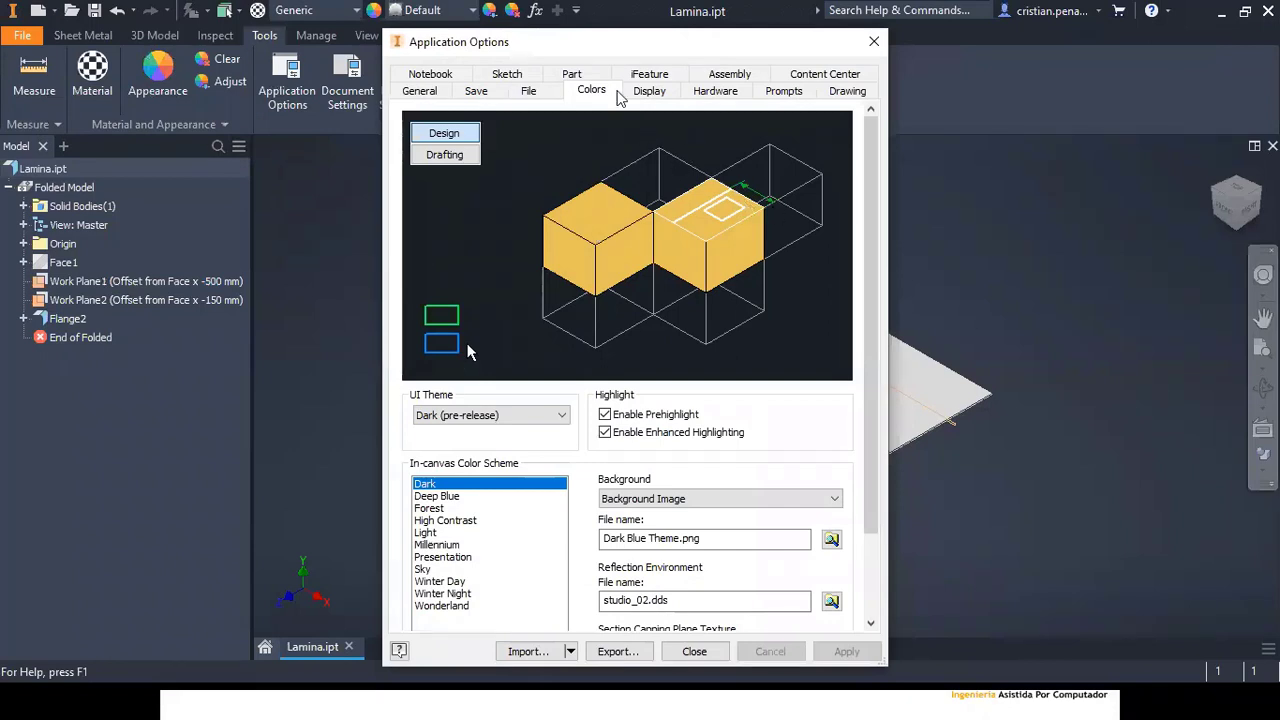
click(635, 92)
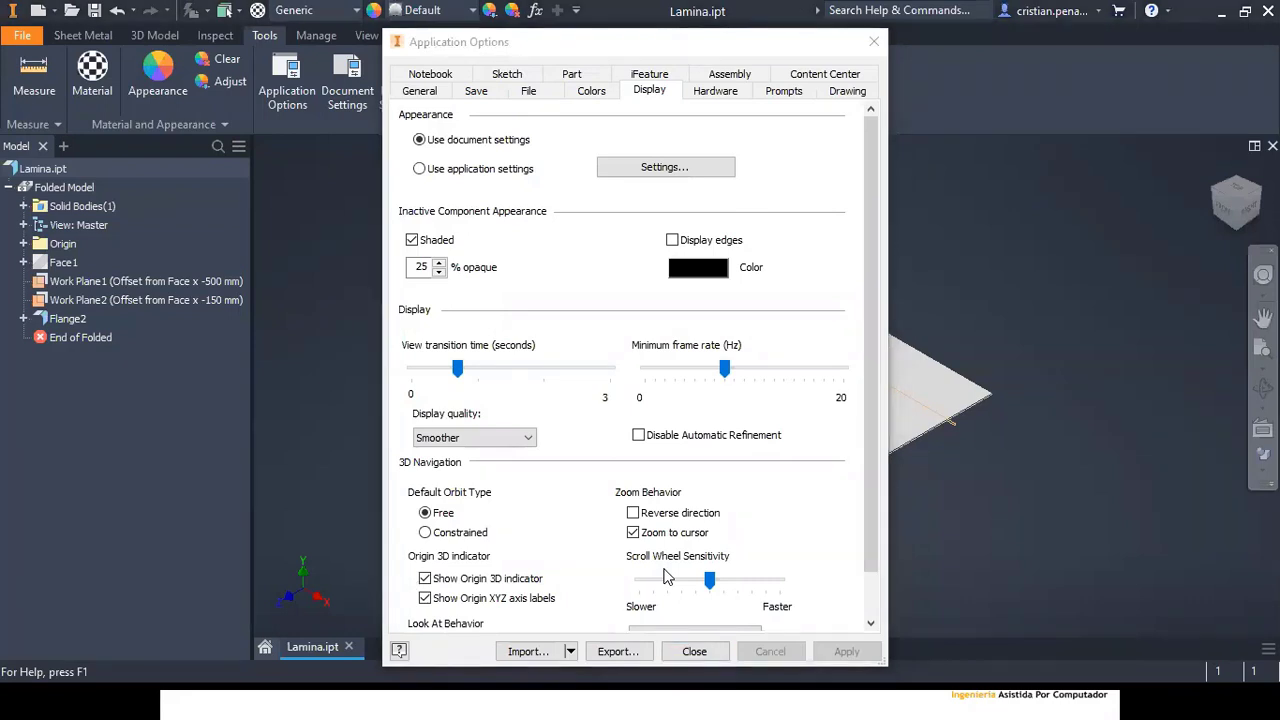
drag(612, 45, 635, 31)
click(604, 60)
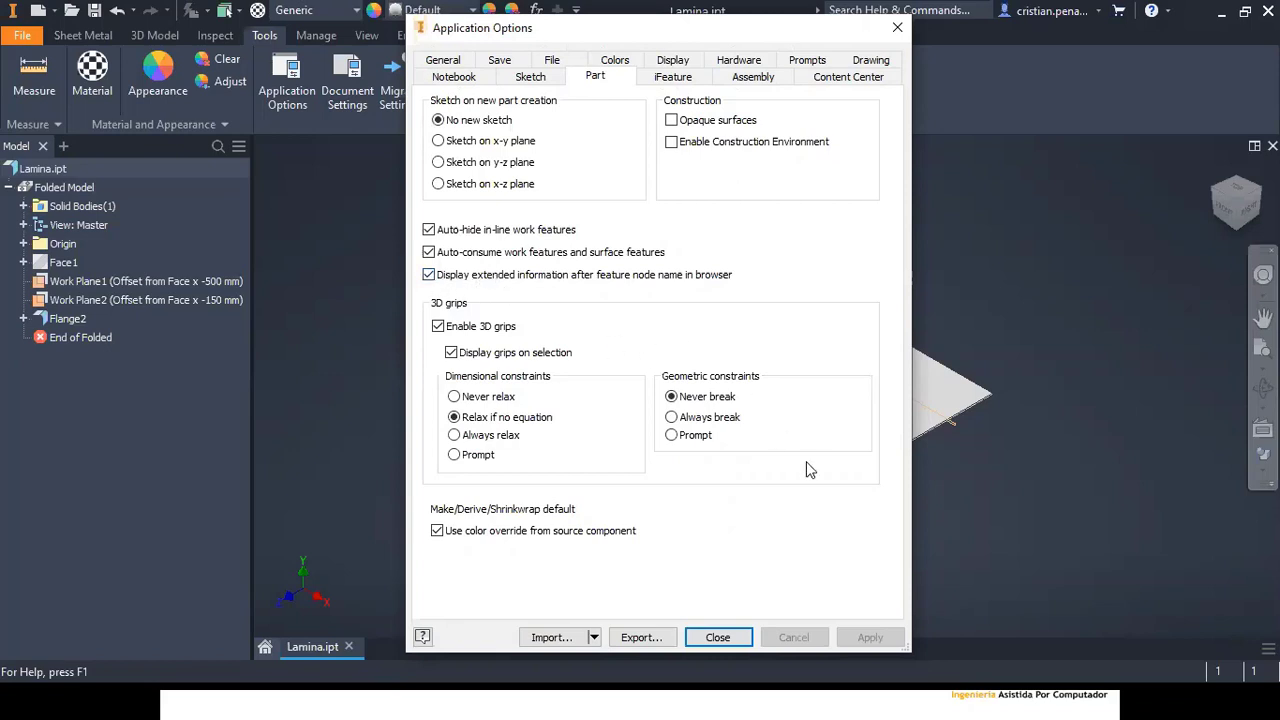
click(897, 27)
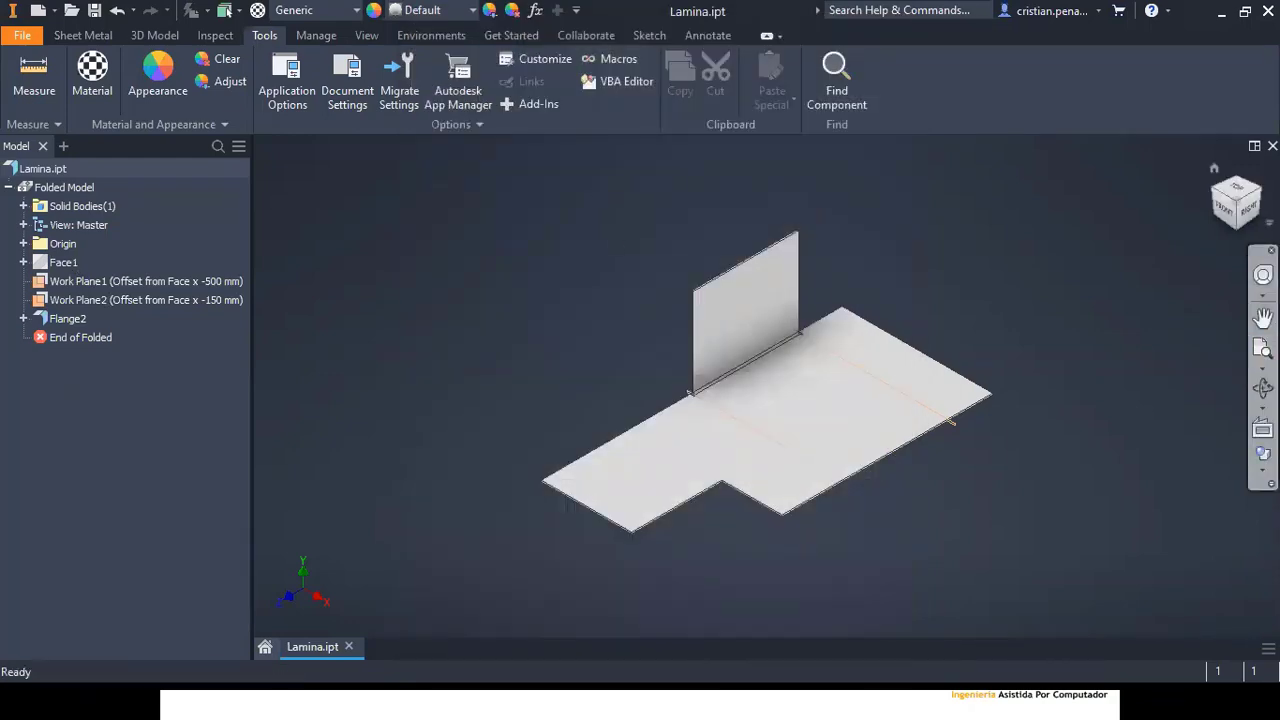
Step: Close Lamina.ipt without saving, switch to the PowerPoint slide listing the Inventor 2021 topics, and return to Inventor
click(1272, 146)
click(606, 388)
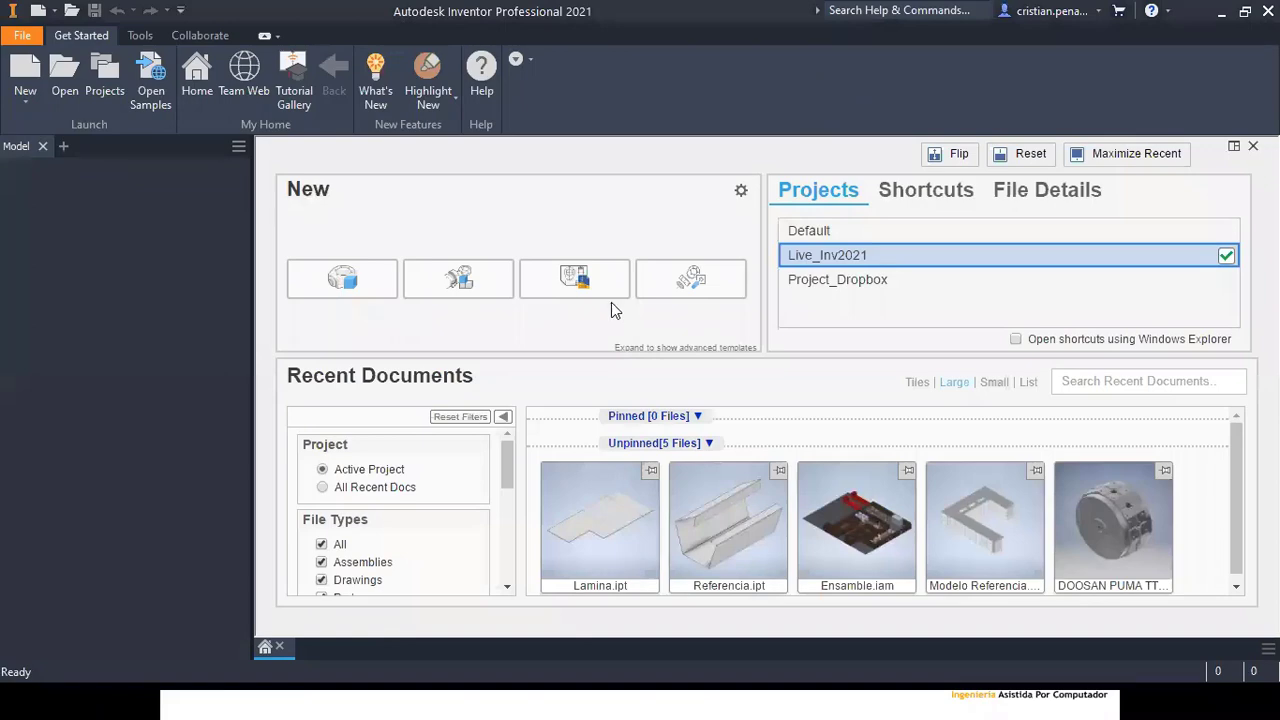
key(alt+Tab)
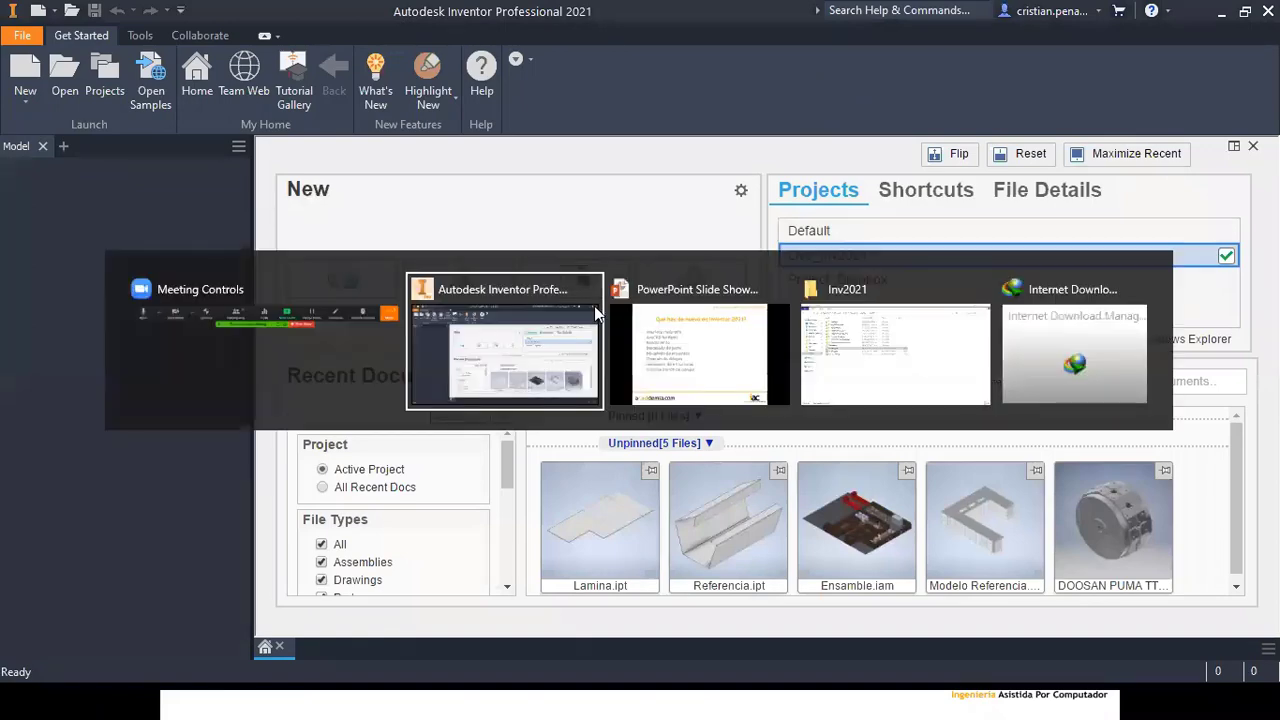
key(alt+Tab)
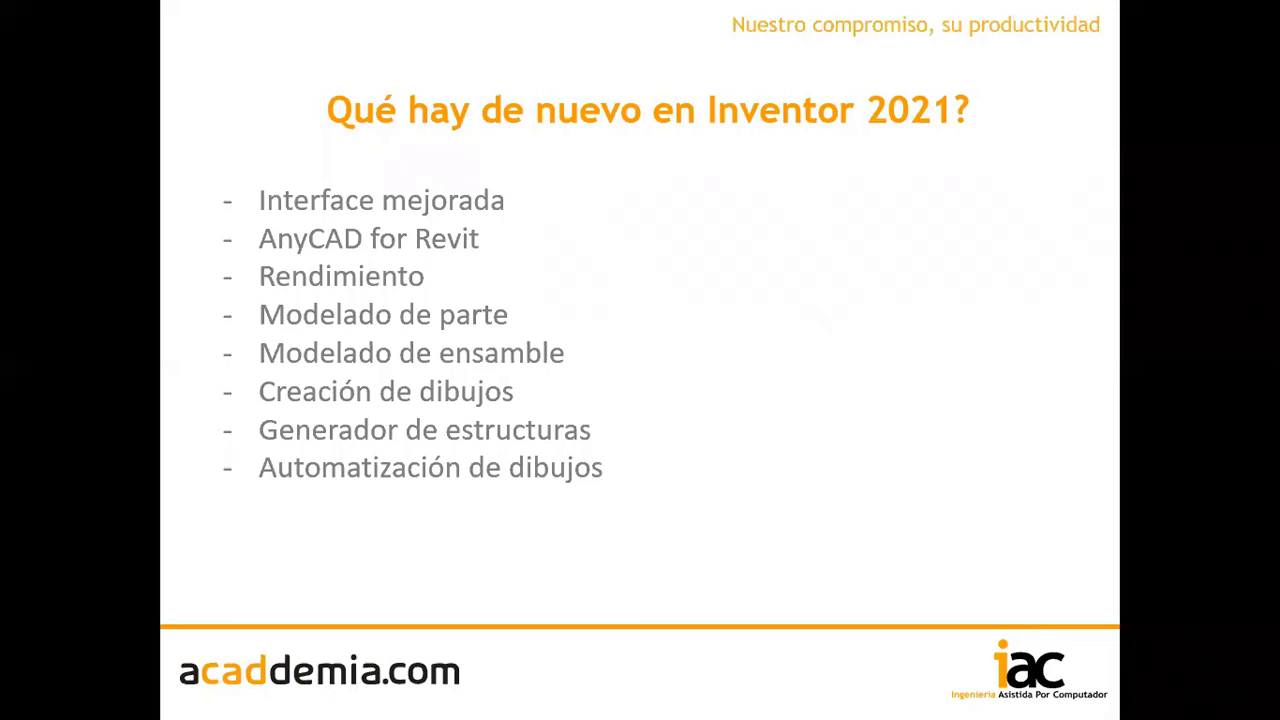
key(alt+Tab)
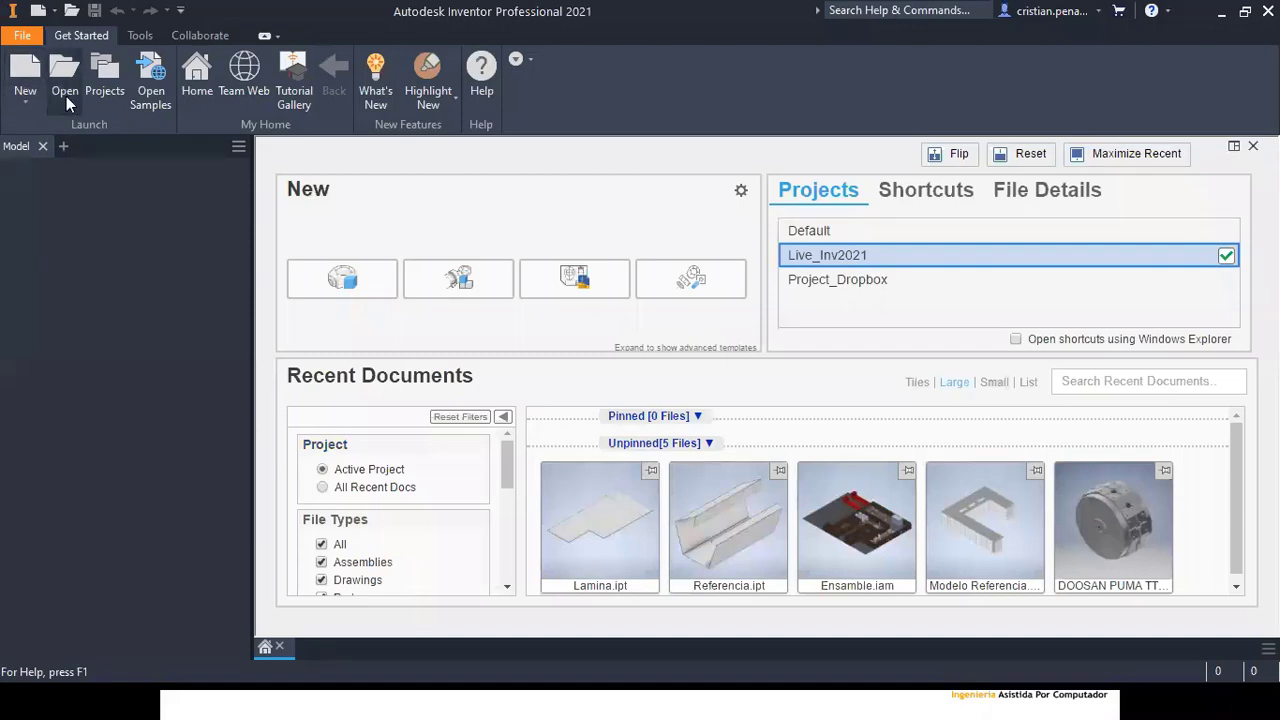
Step: Open Bomba de lobulos.iam from the Bomba De Lobulos folder, resolving the missing ISO 4762 - M5 x 16ISO.ipt link from its current location
click(66, 96)
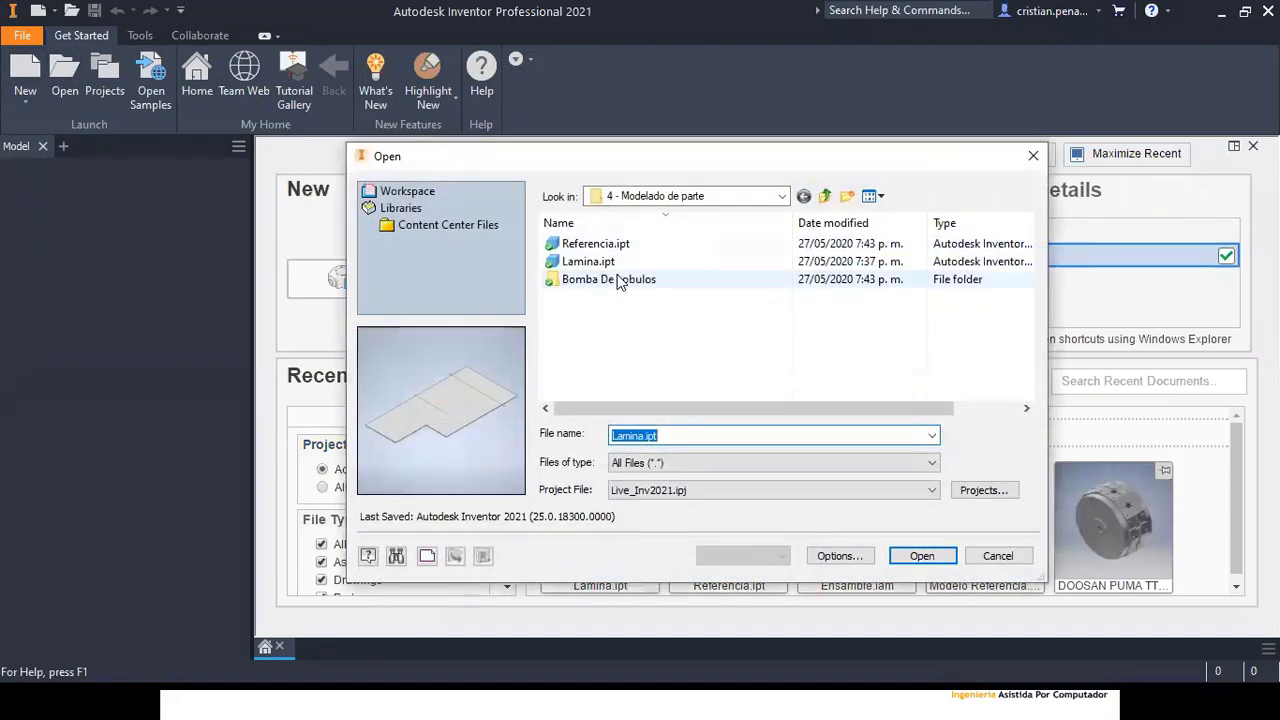
double_click(619, 283)
scroll(600, 300, down, 1)
scroll(600, 300, up, 1)
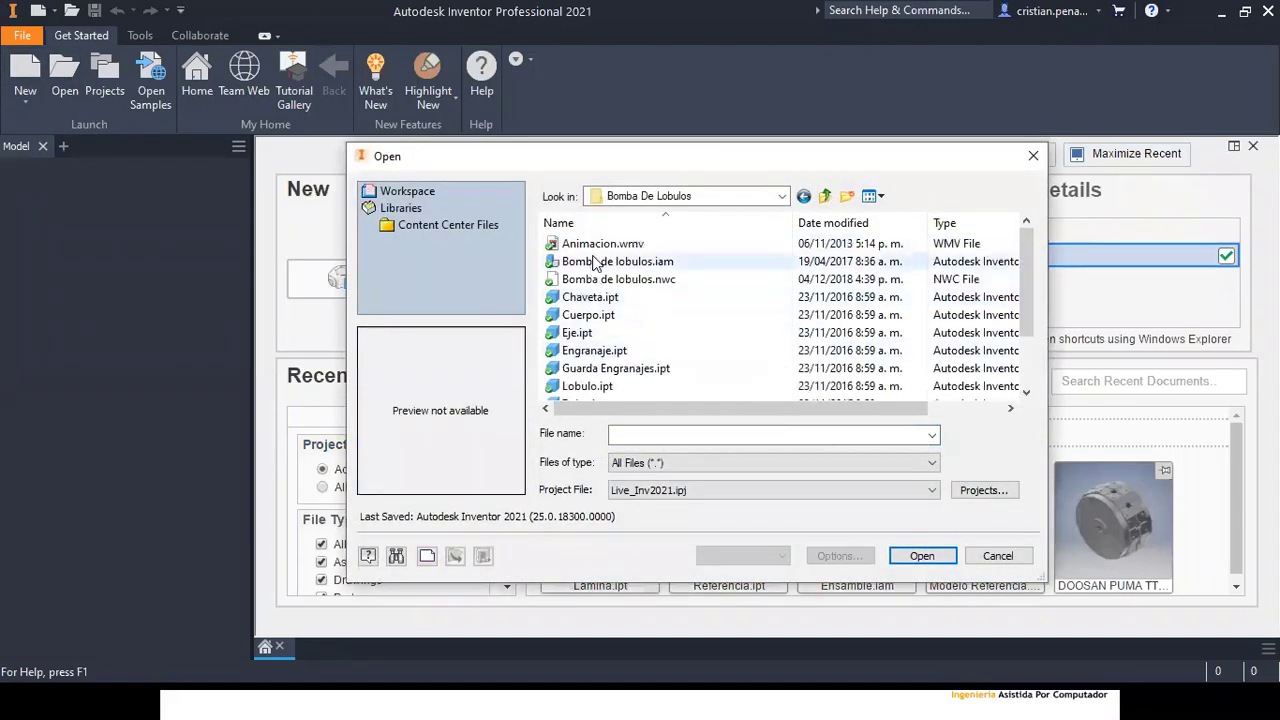
click(595, 262)
click(921, 556)
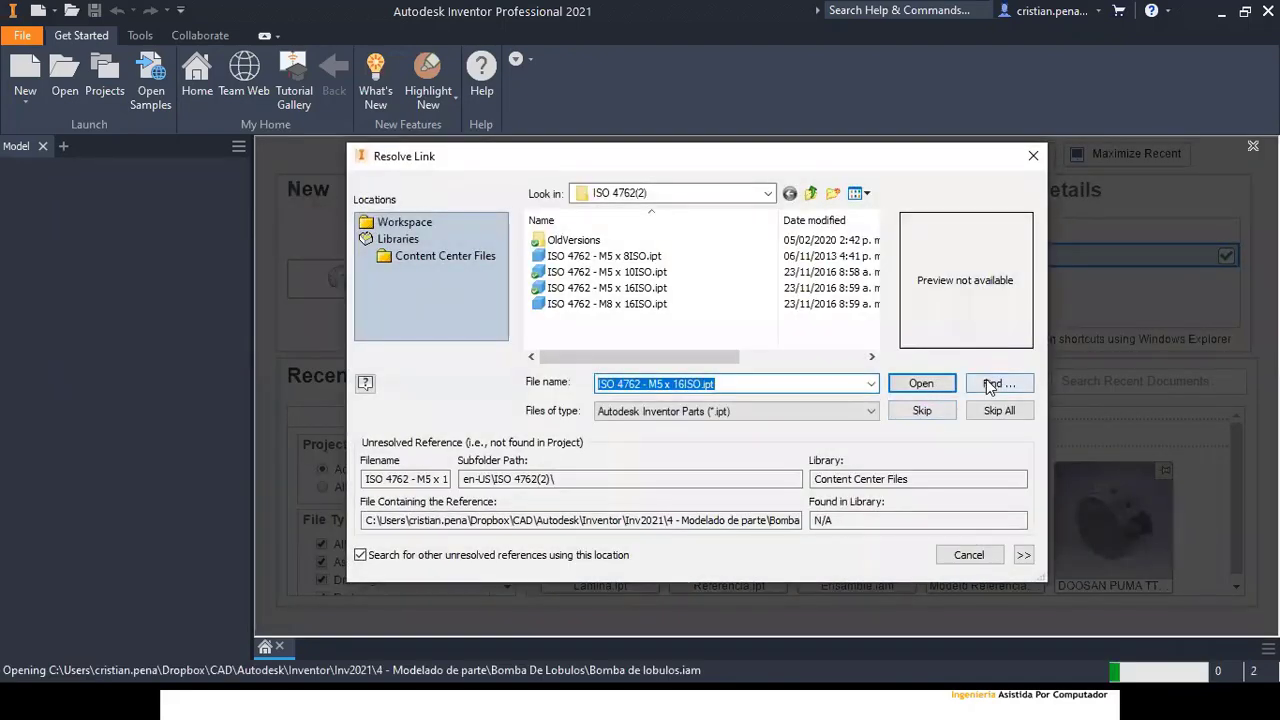
click(921, 383)
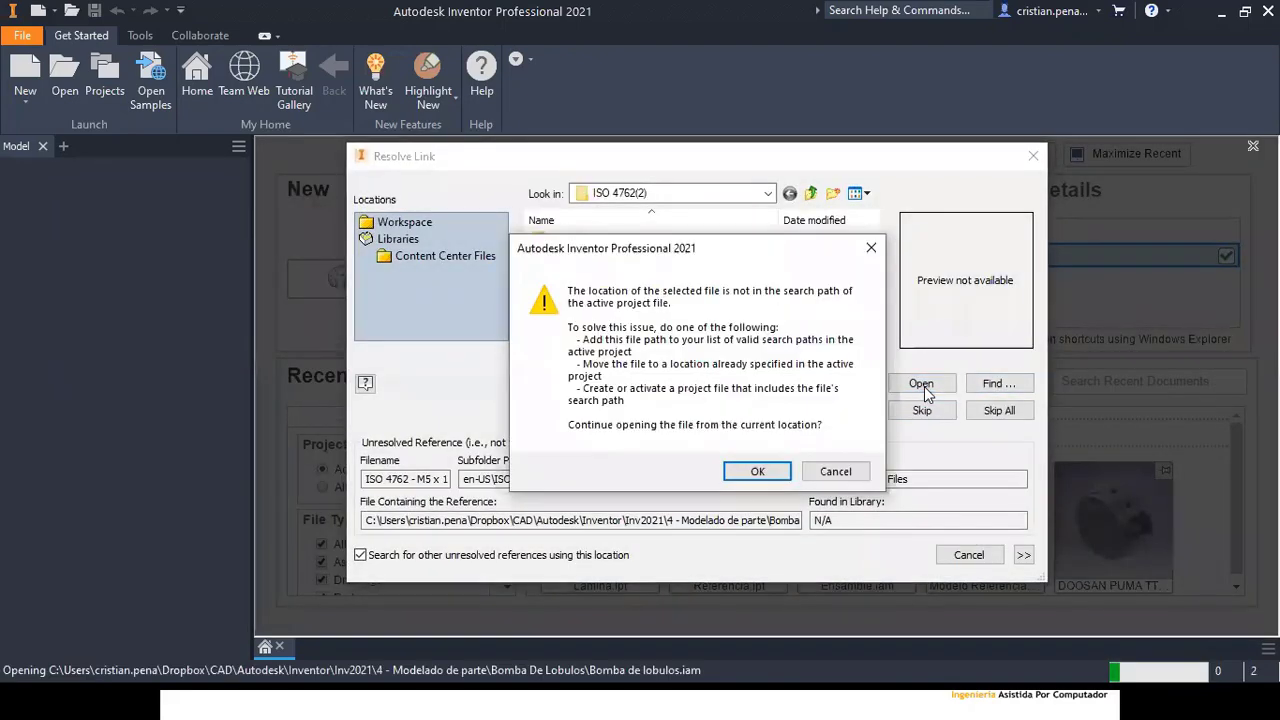
click(757, 471)
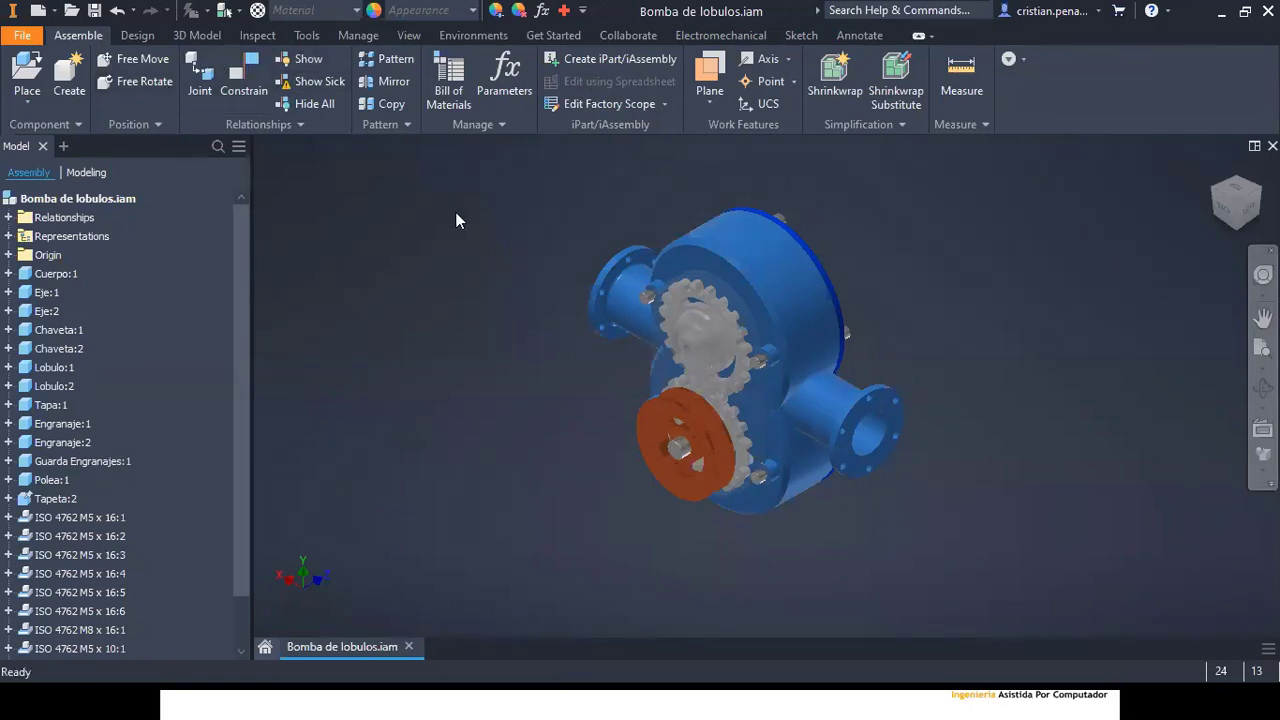
Step: Examine the 3D annotation tools on the pump assembly, inspecting the orange pulley and the upper screw beside the flanged port
click(857, 35)
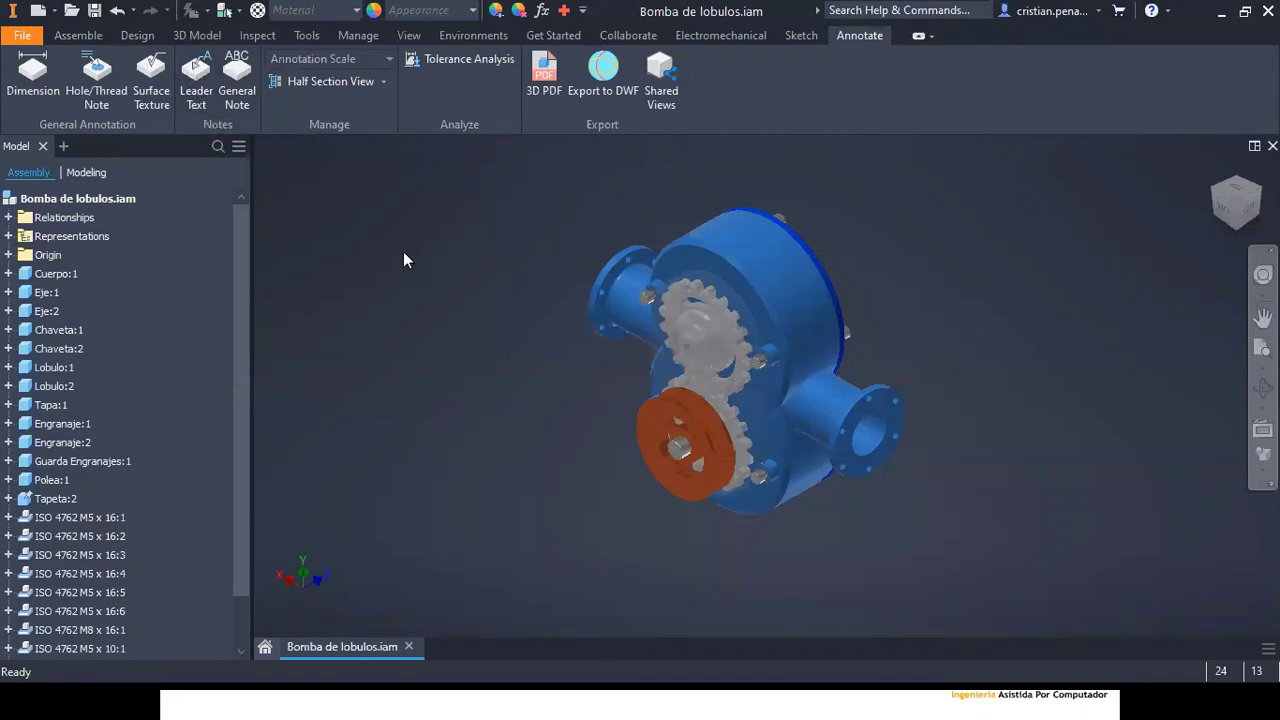
click(655, 431)
drag(626, 417, 569, 369)
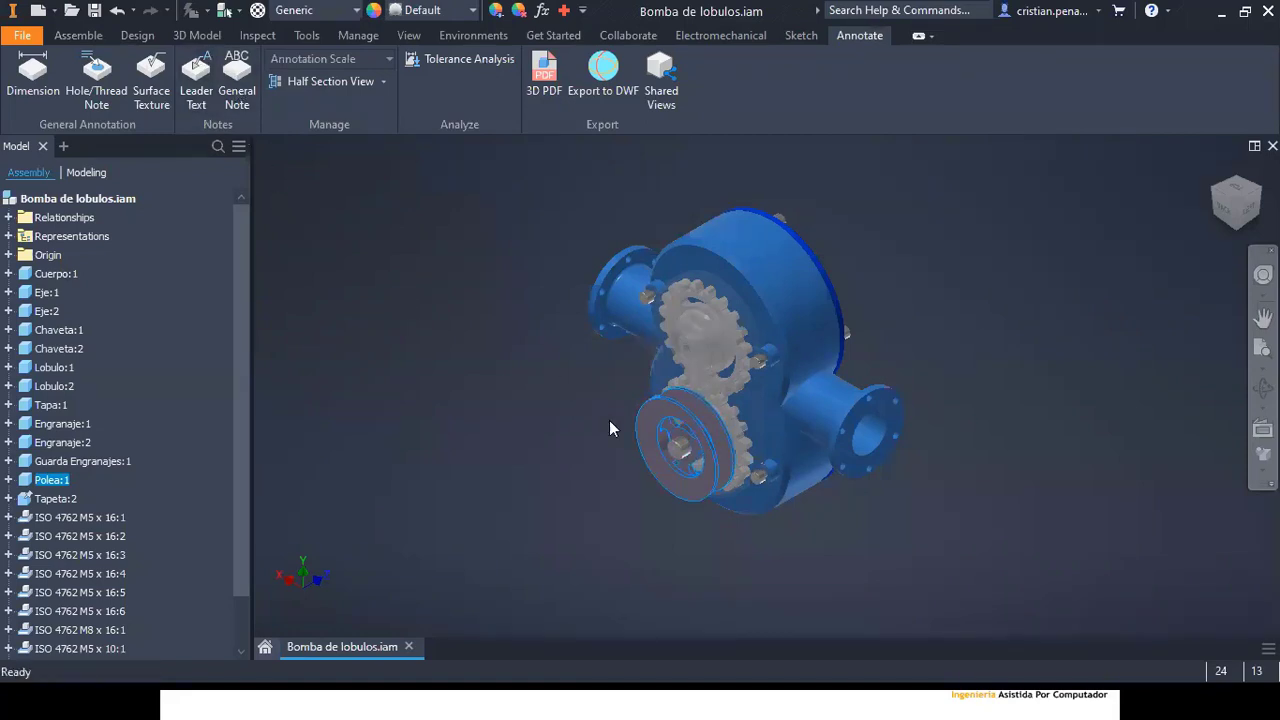
drag(645, 425, 559, 353)
scroll(598, 420, up, 3)
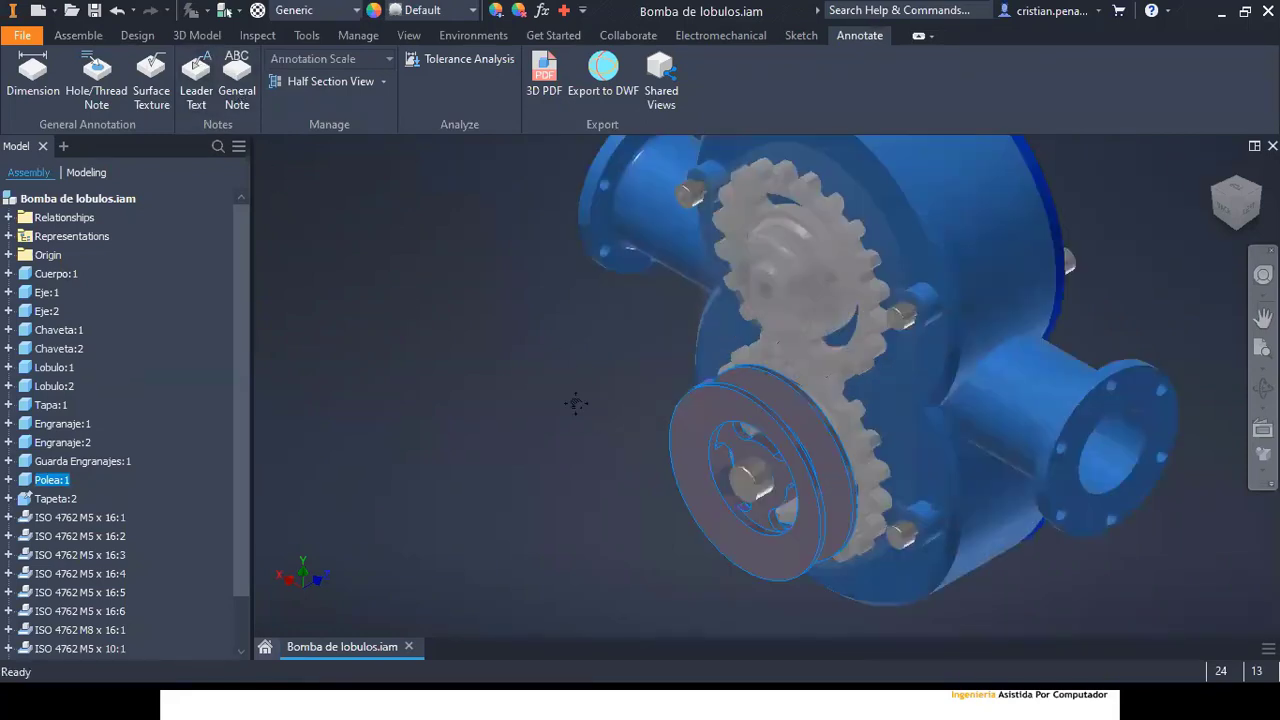
scroll(546, 380, down, 3)
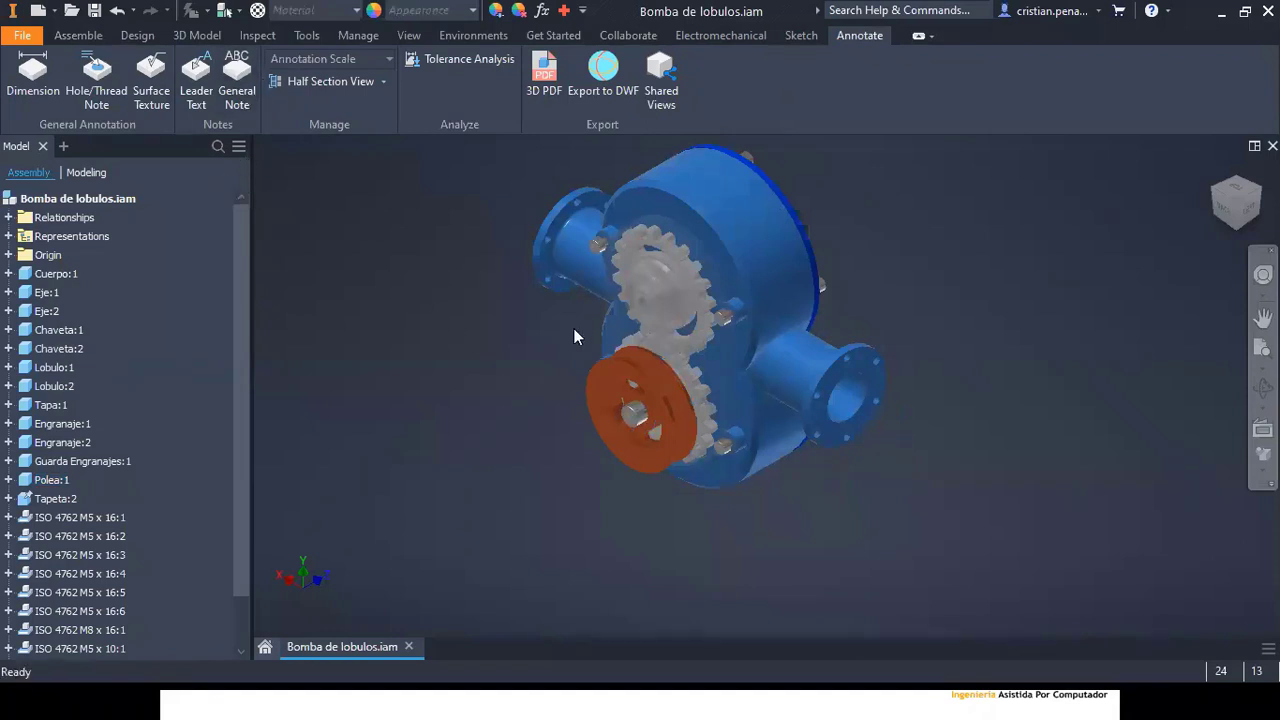
drag(604, 388, 482, 306)
click(440, 330)
click(606, 388)
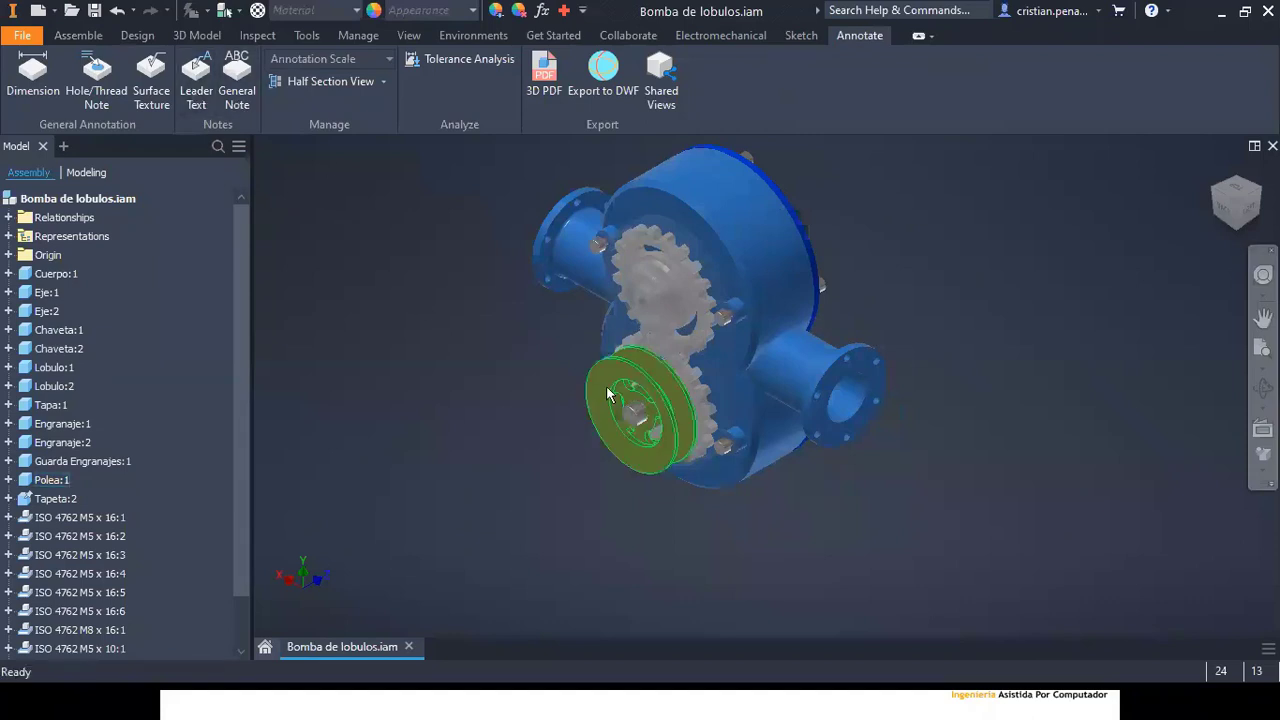
click(524, 302)
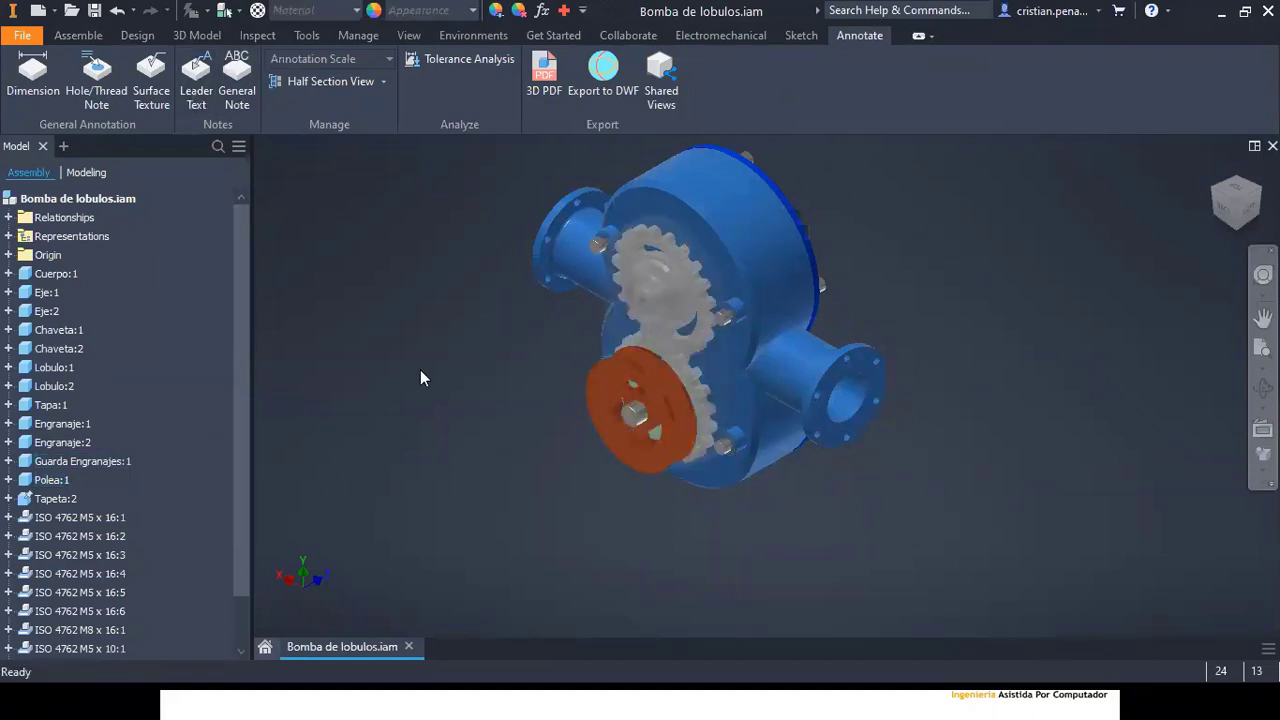
key(Home)
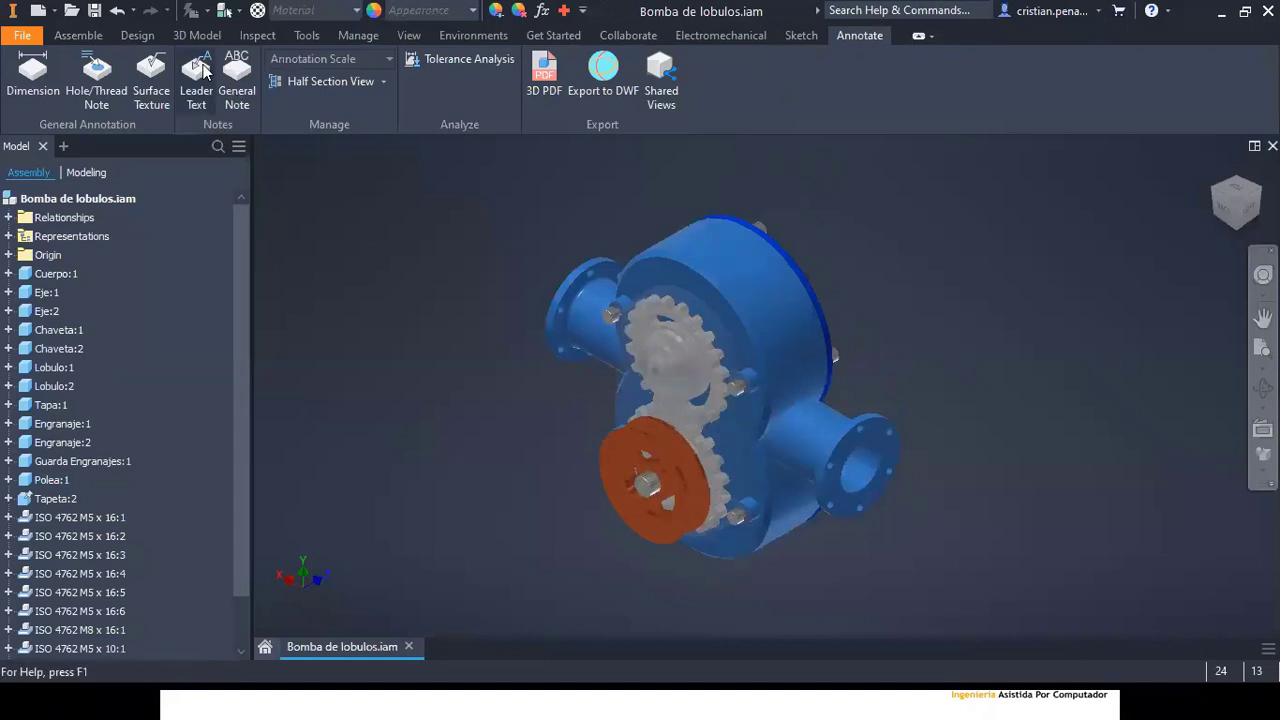
click(611, 310)
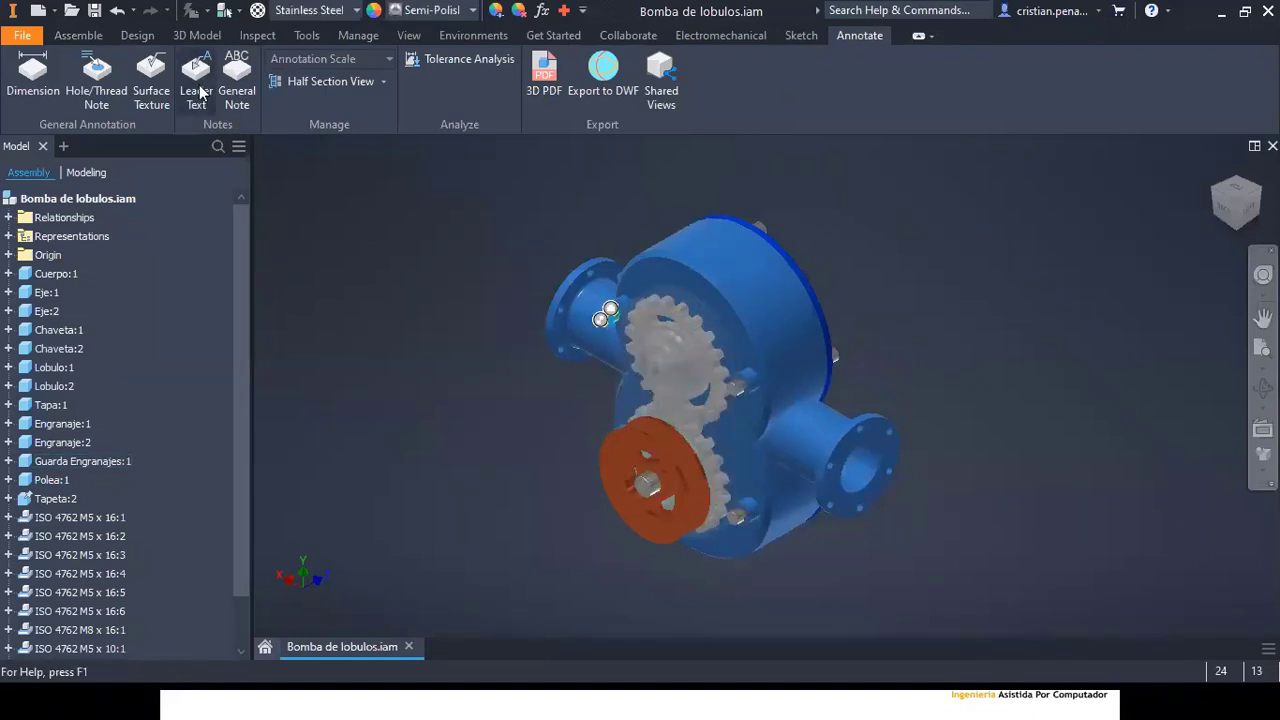
click(509, 268)
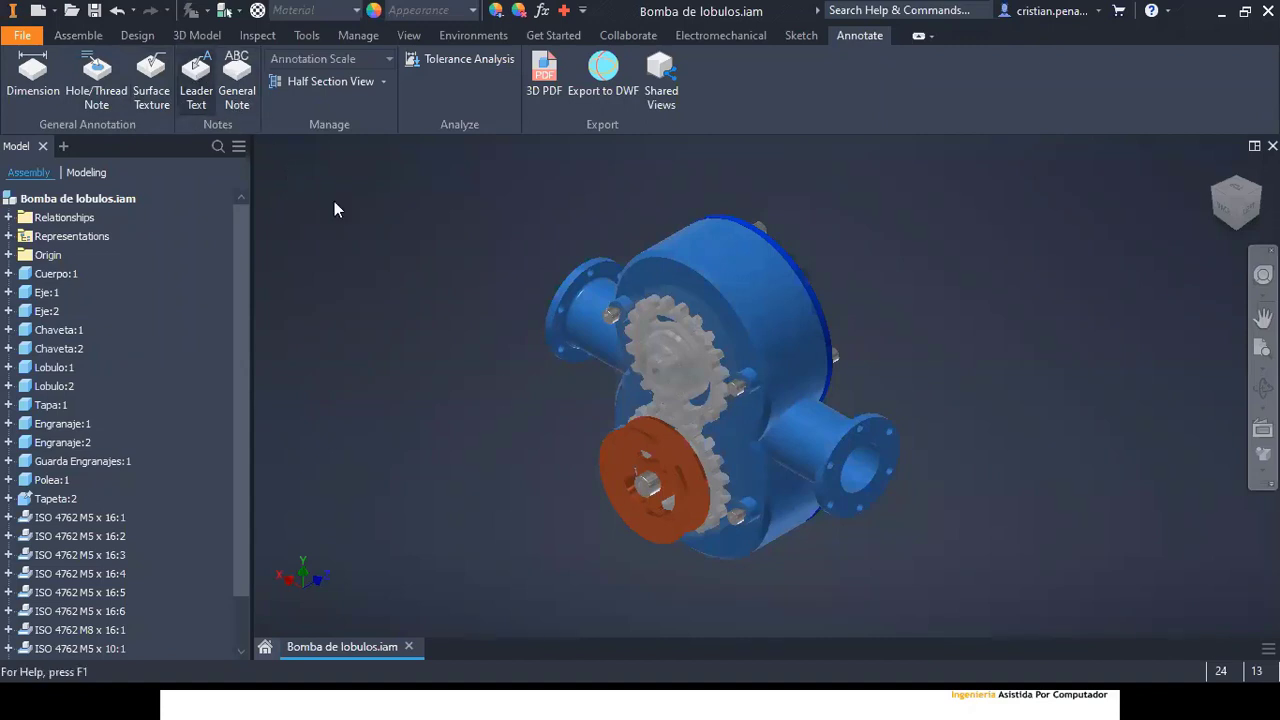
Step: Try to attach leader text to the orange pulley at assembly level
right_click(403, 266)
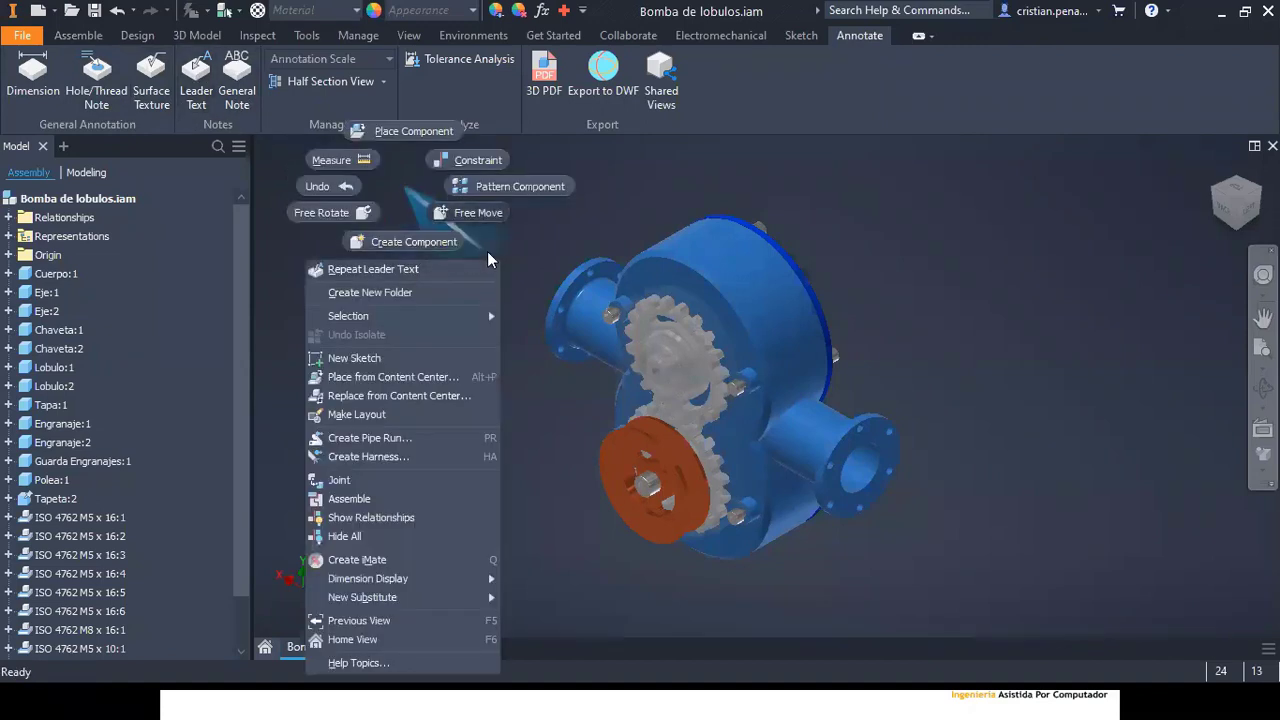
click(487, 255)
right_click(467, 318)
key(Escape)
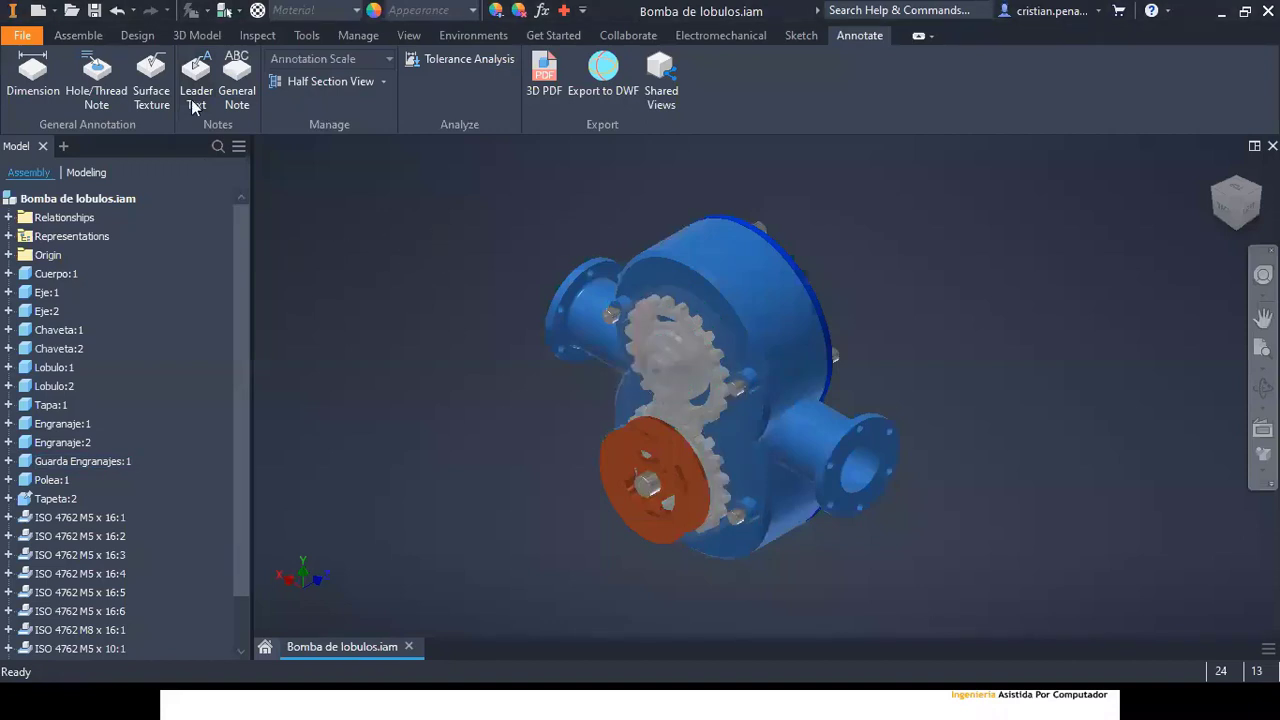
click(661, 355)
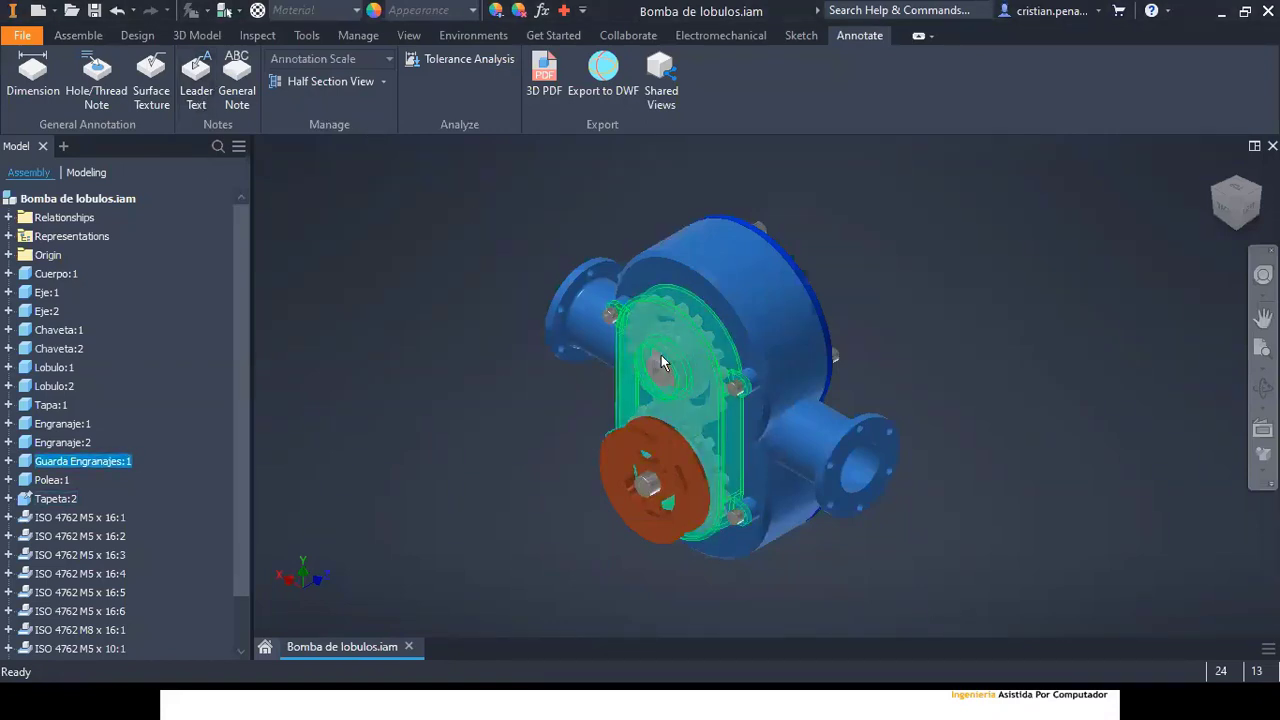
key(alt+v)
click(636, 456)
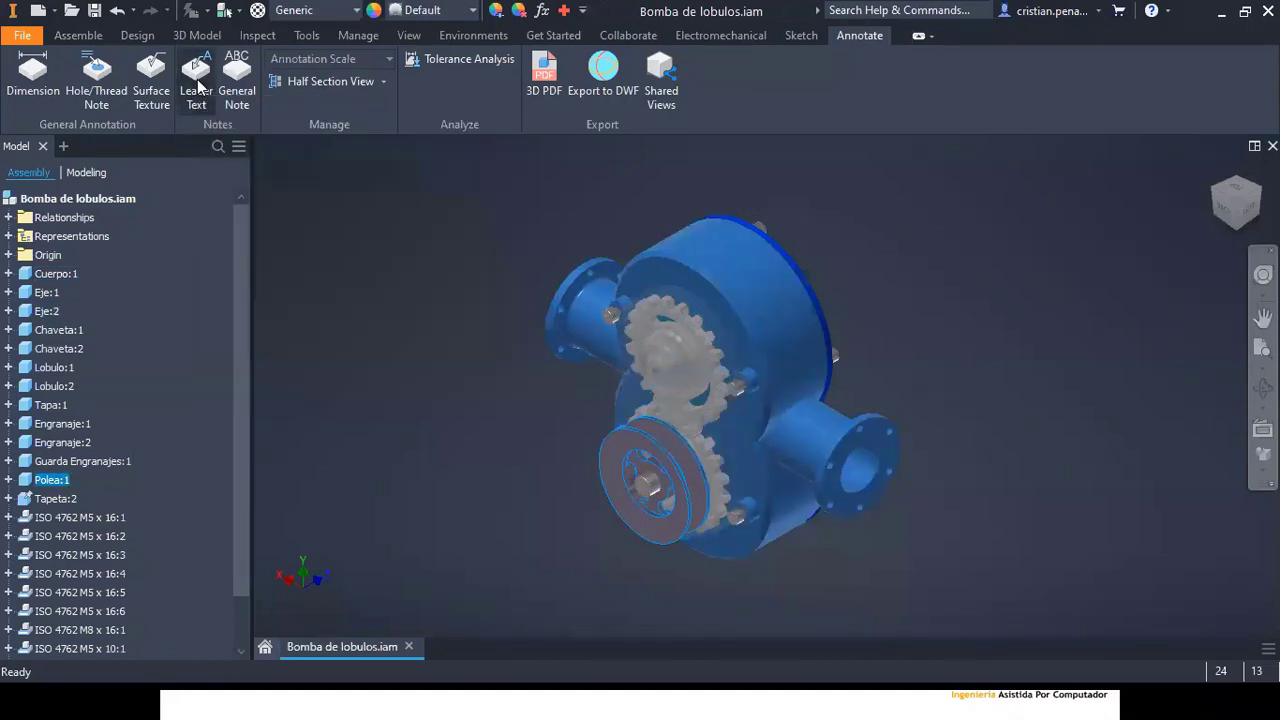
click(420, 360)
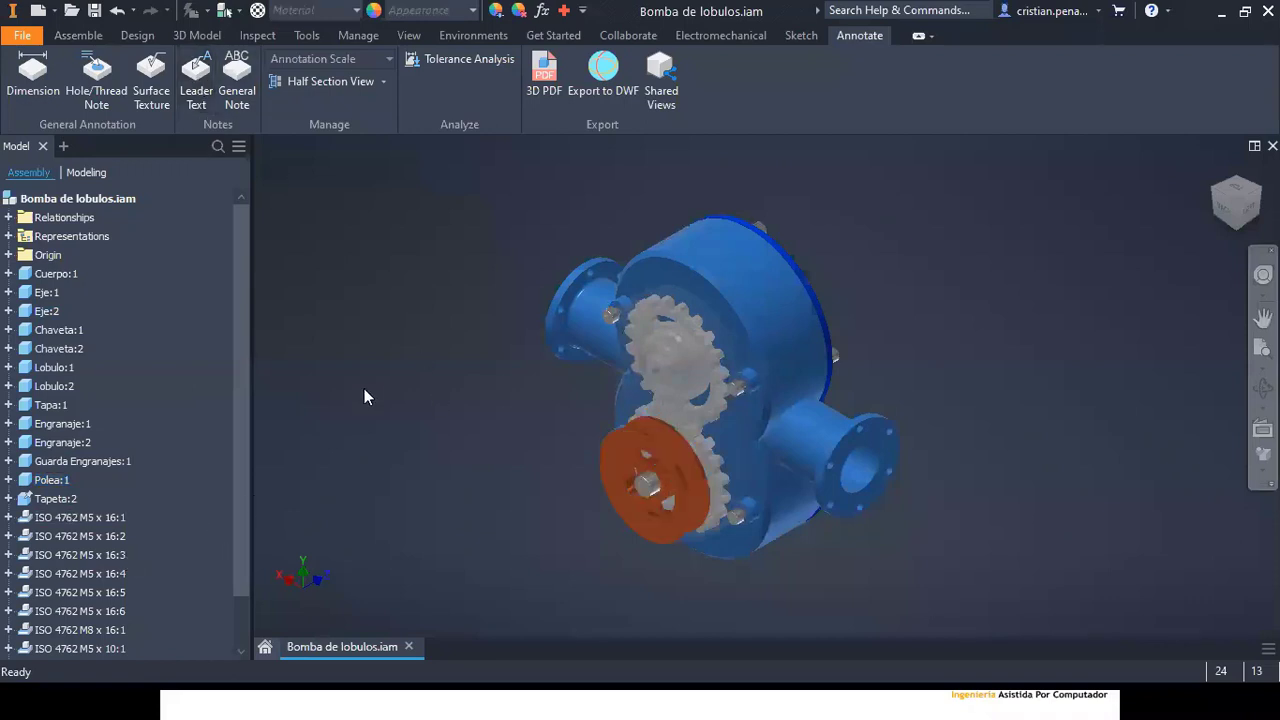
Step: Edit the pulley Polea:1 in place and examine the annotation tools available for the part
click(46, 480)
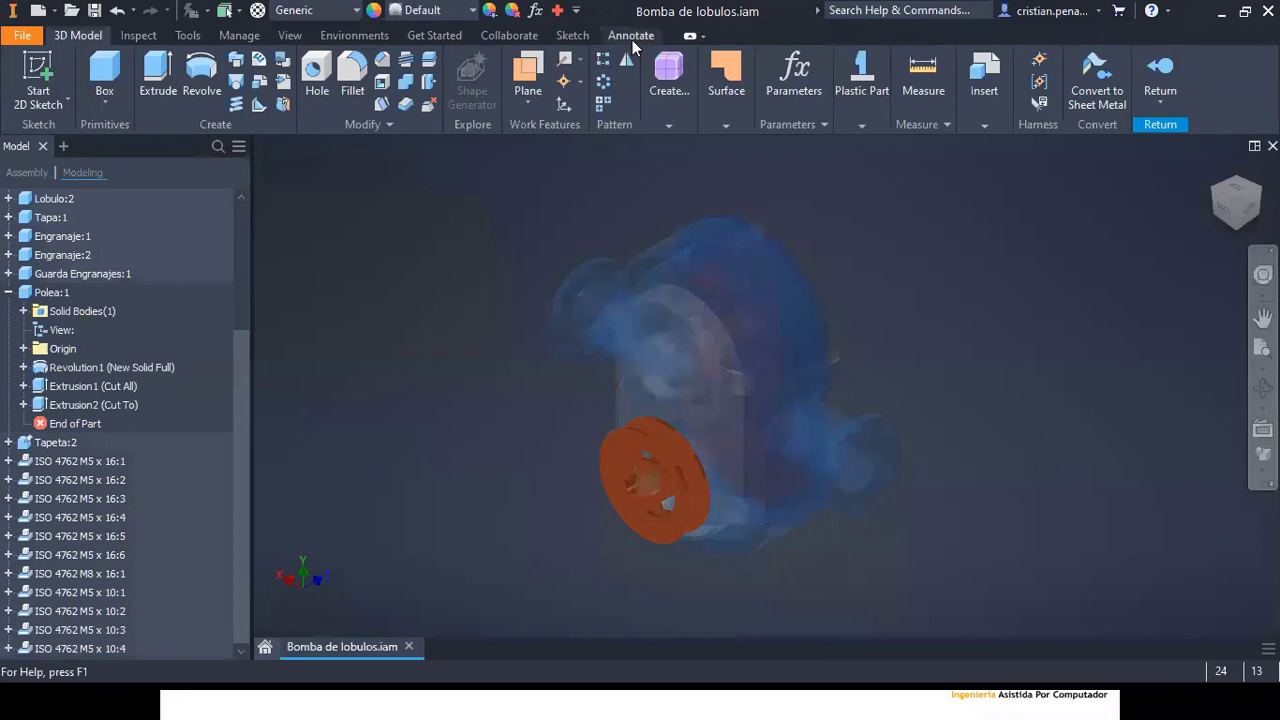
click(631, 36)
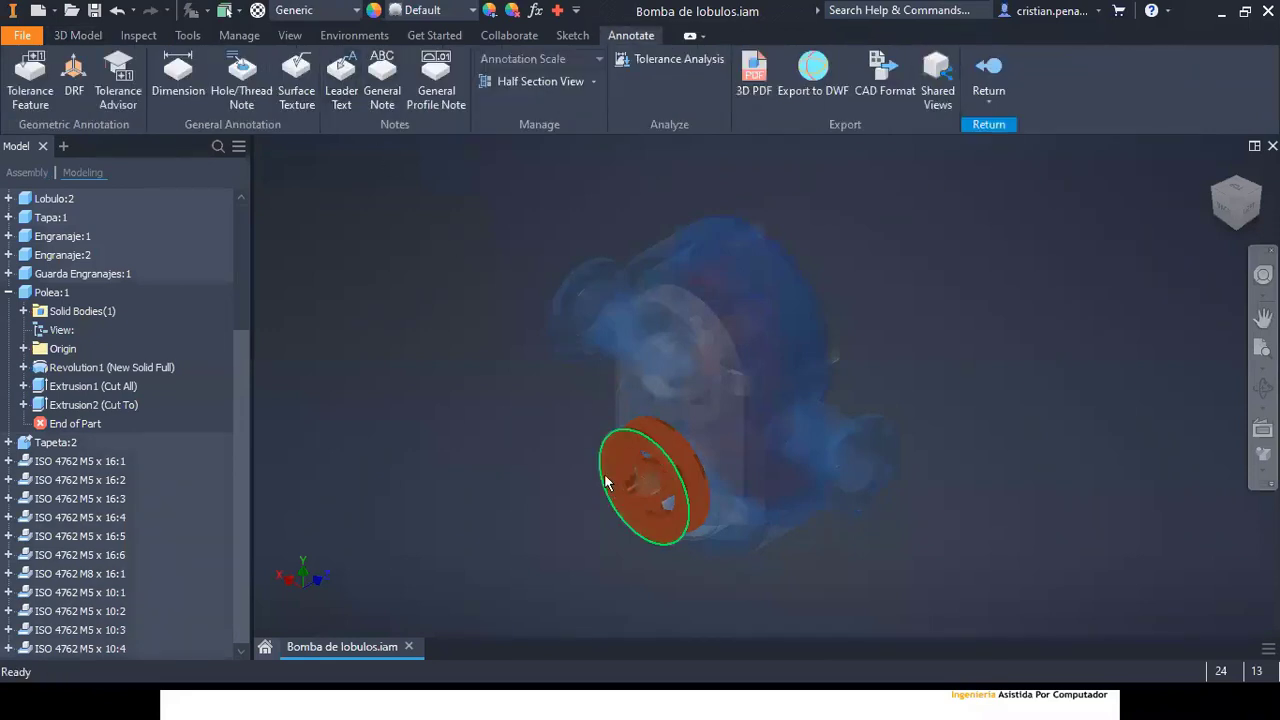
drag(605, 482, 514, 357)
drag(622, 461, 512, 366)
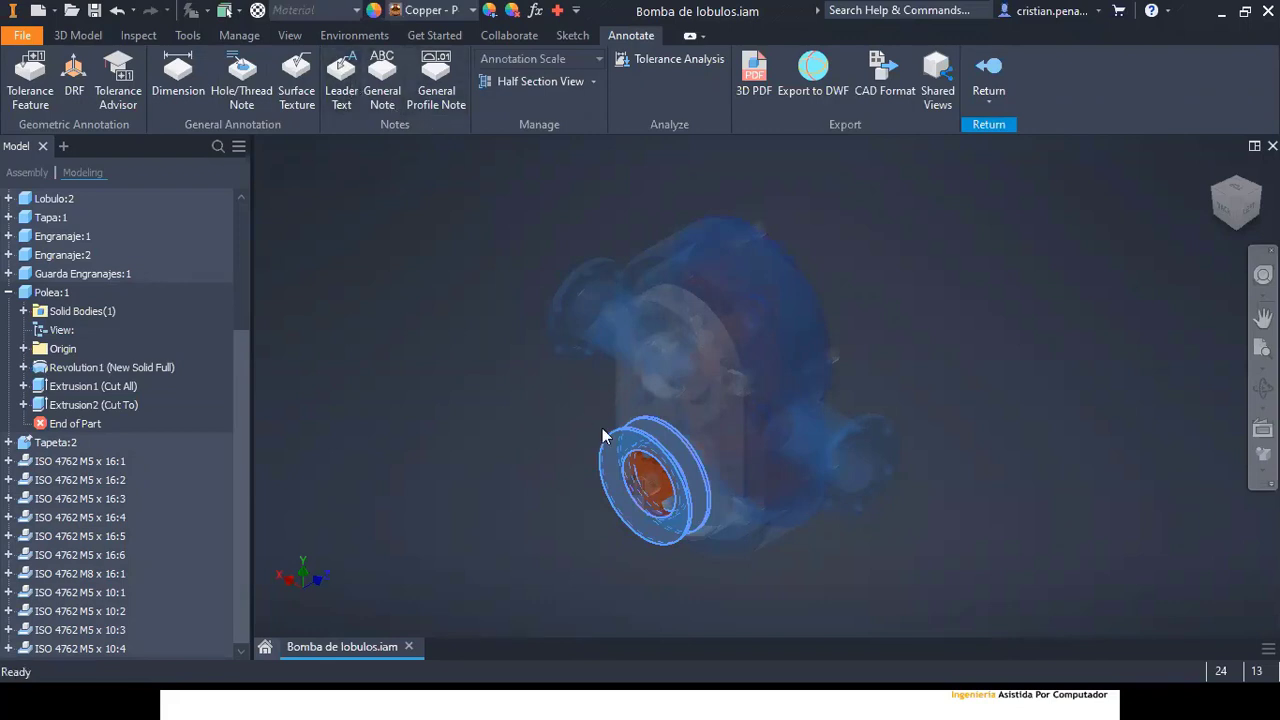
click(426, 340)
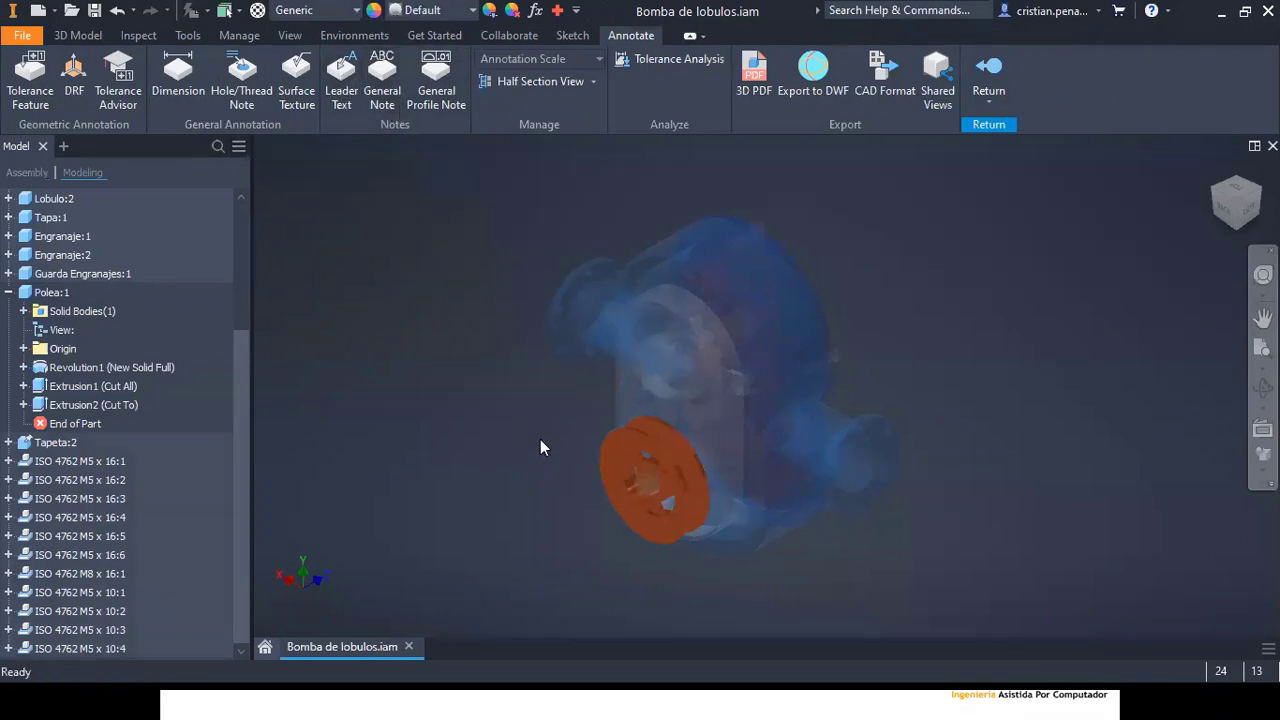
Step: Try to add leader text to the front face of the pulley and return to the pump assembly
right_click(499, 411)
click(491, 398)
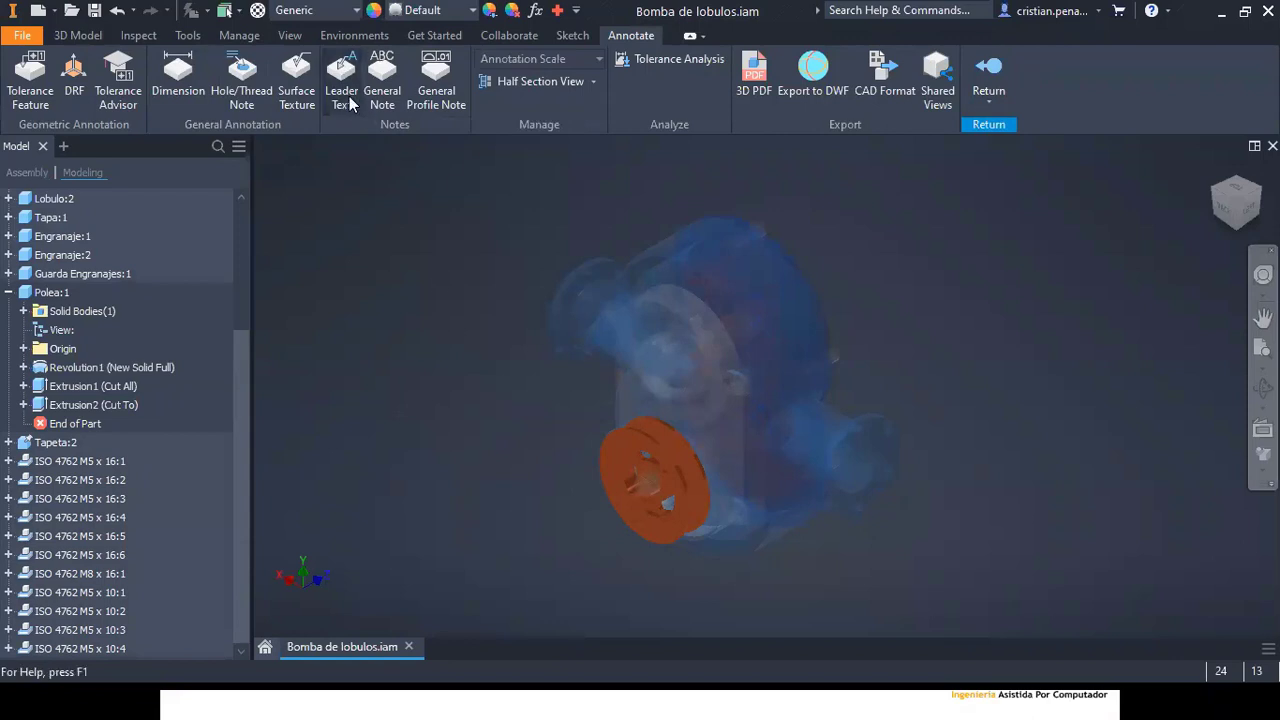
click(499, 377)
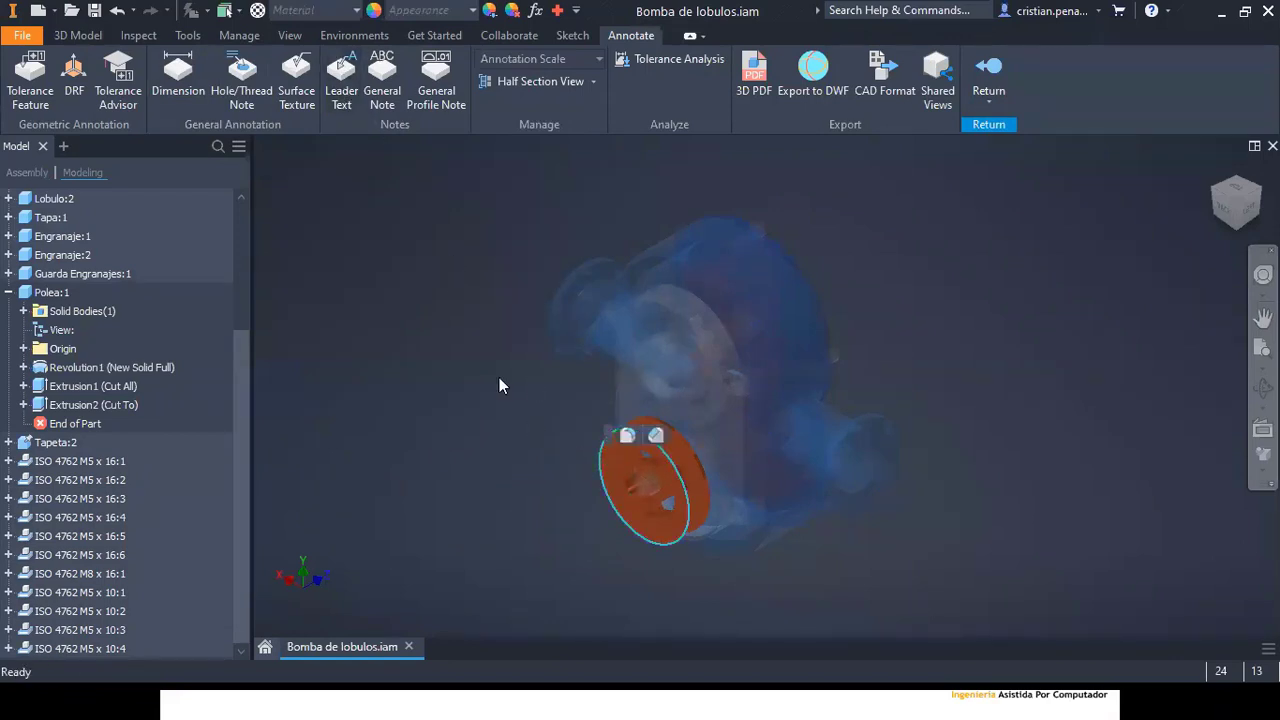
click(619, 443)
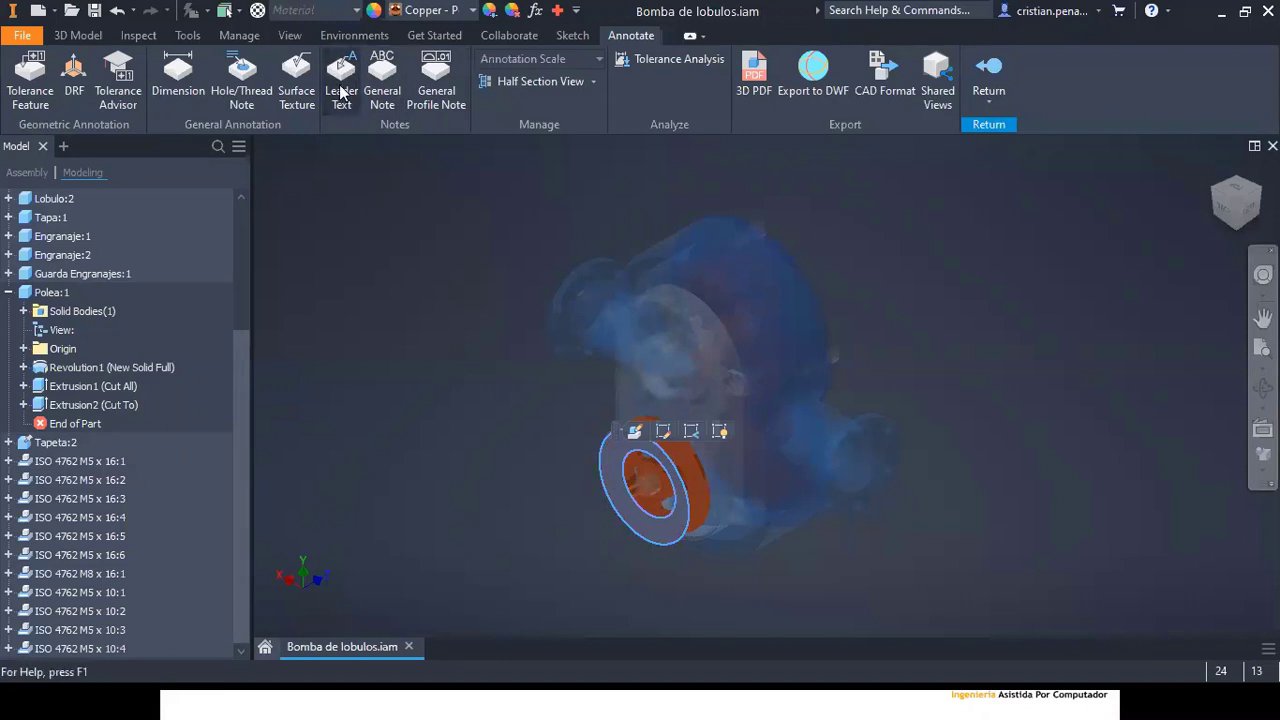
click(400, 232)
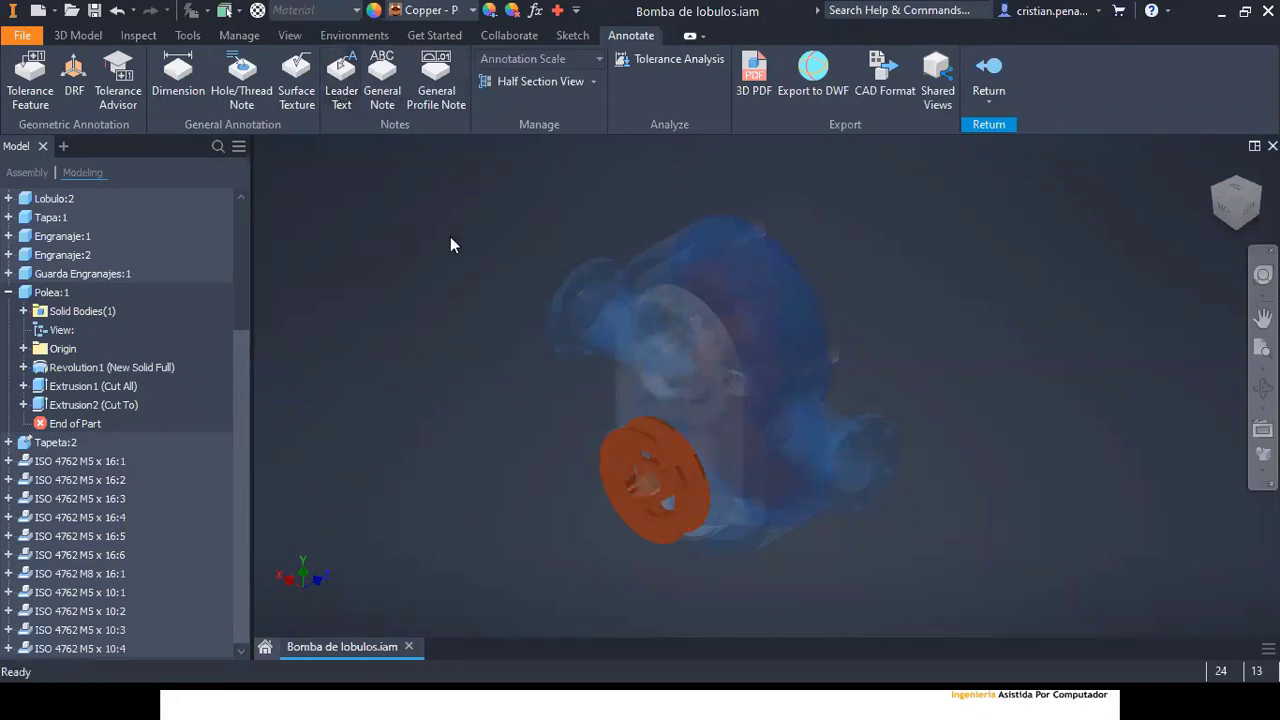
click(990, 78)
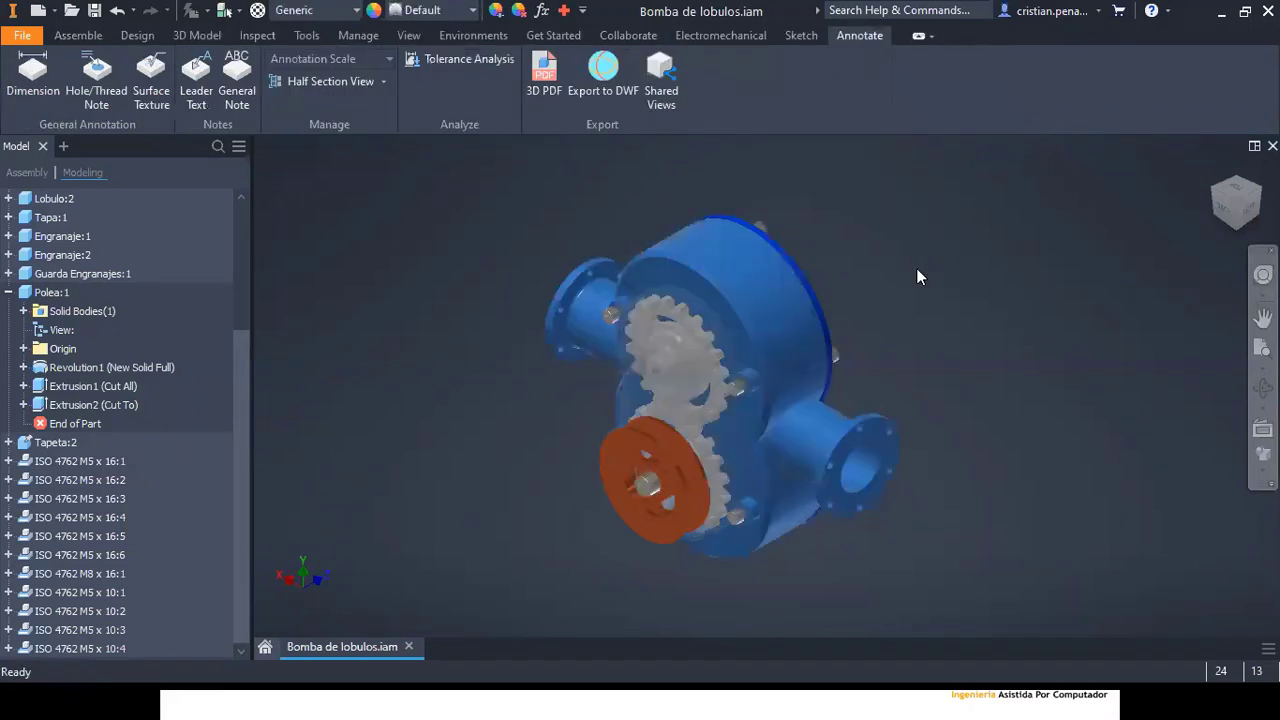
Step: Close Bomba de lobulos.iam, switch to the PowerPoint slide listing the Inventor 2021 topics, and return to Inventor
key(ctrl+F4)
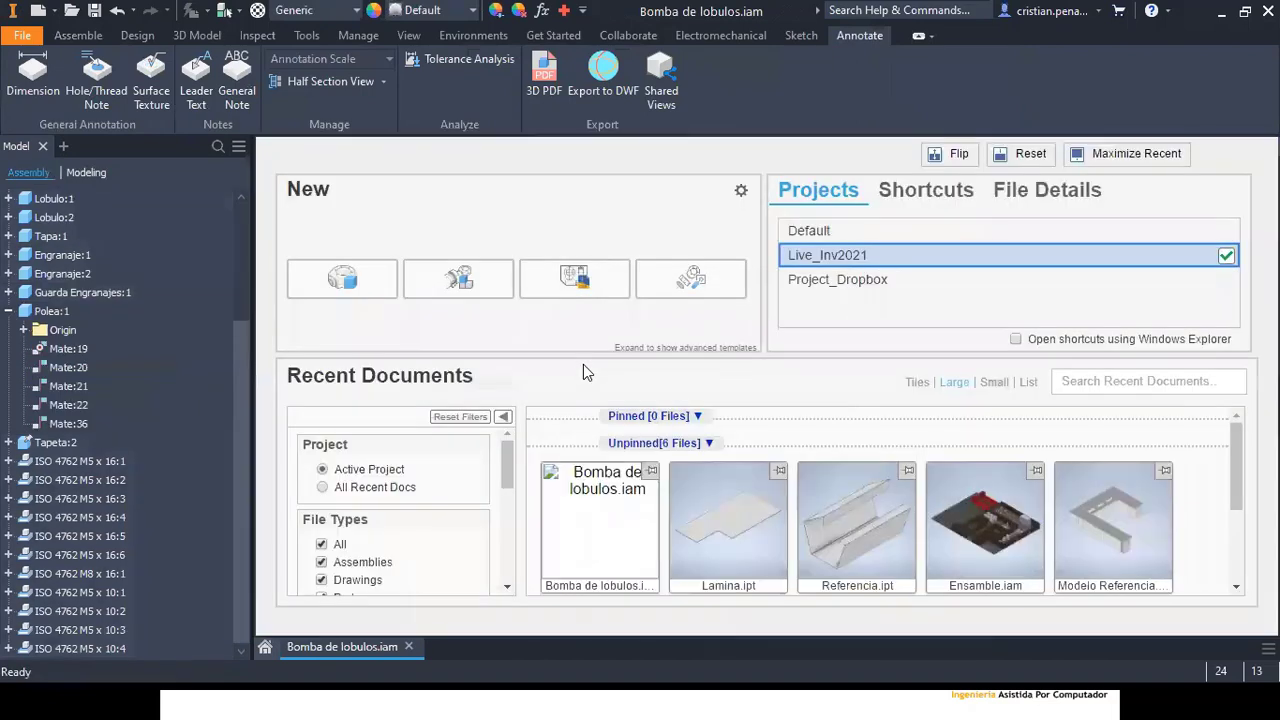
click(586, 386)
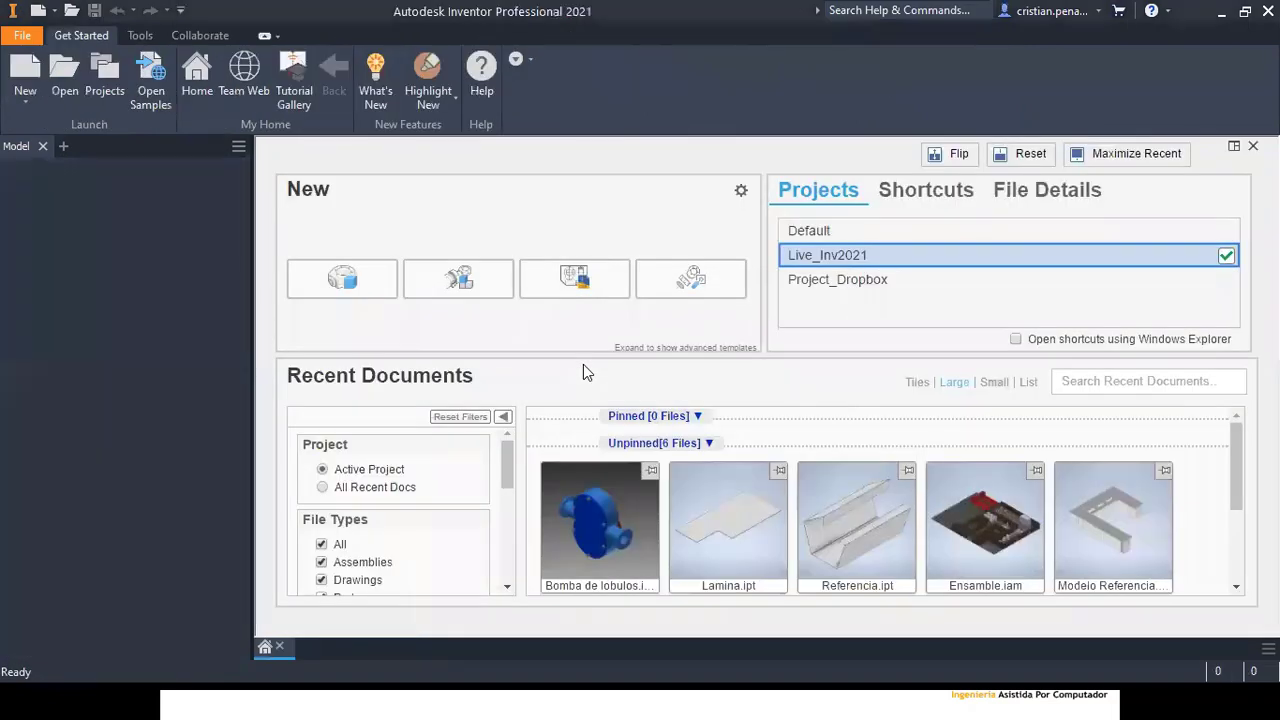
key(alt+Tab)
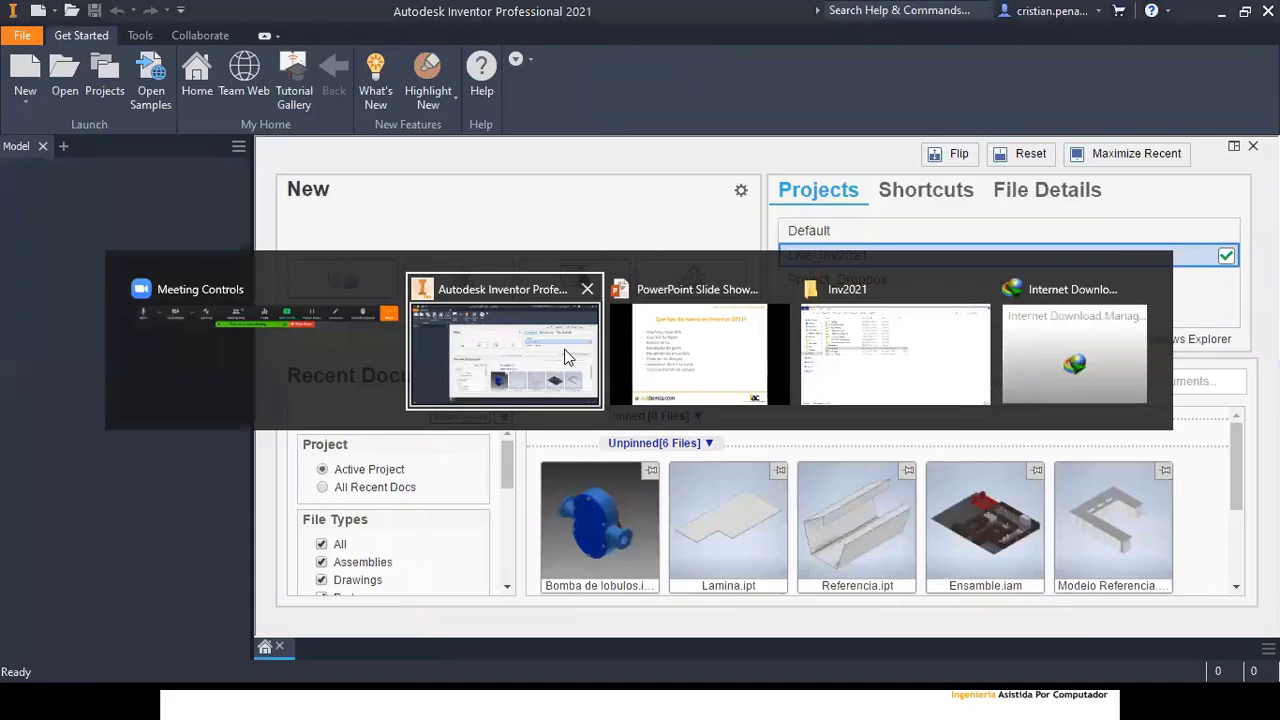
key(alt+Tab)
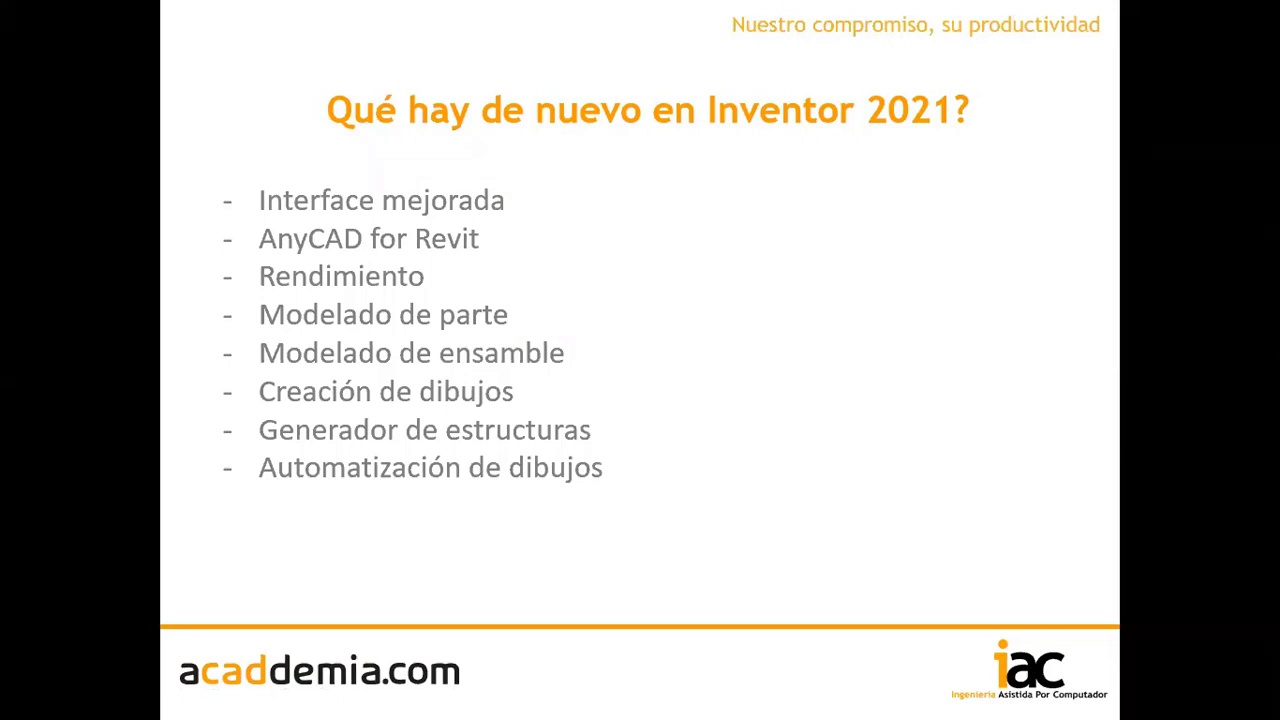
key(alt+Tab)
key(alt+Tab)
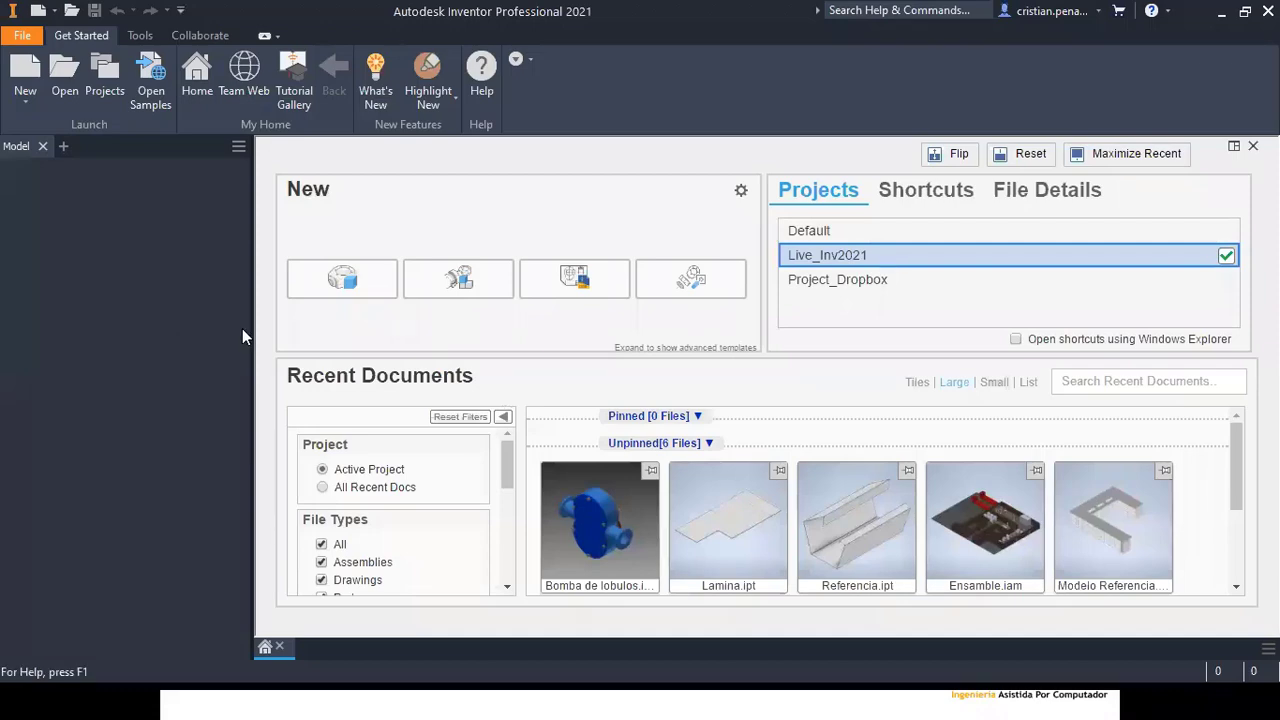
Step: Open Panel De Sensores.iam from the Sensores folder inside 5 - Modelado de ensamble in the workspace
click(62, 72)
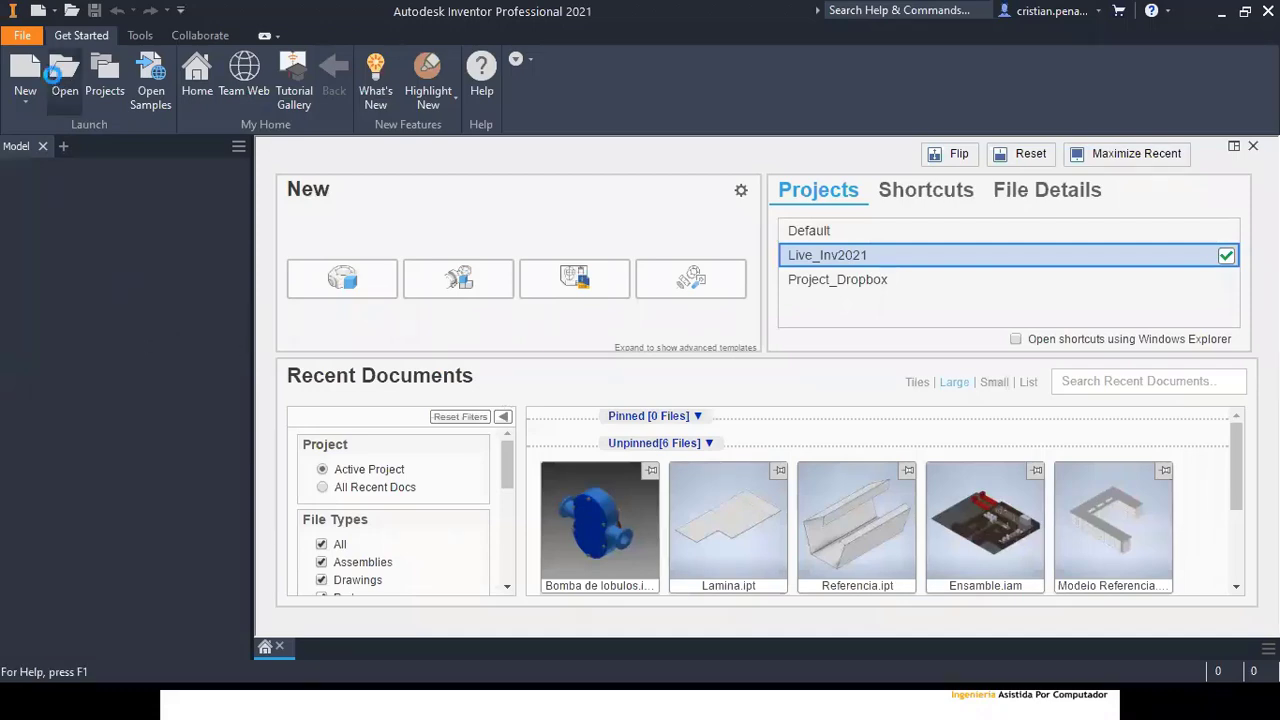
click(410, 191)
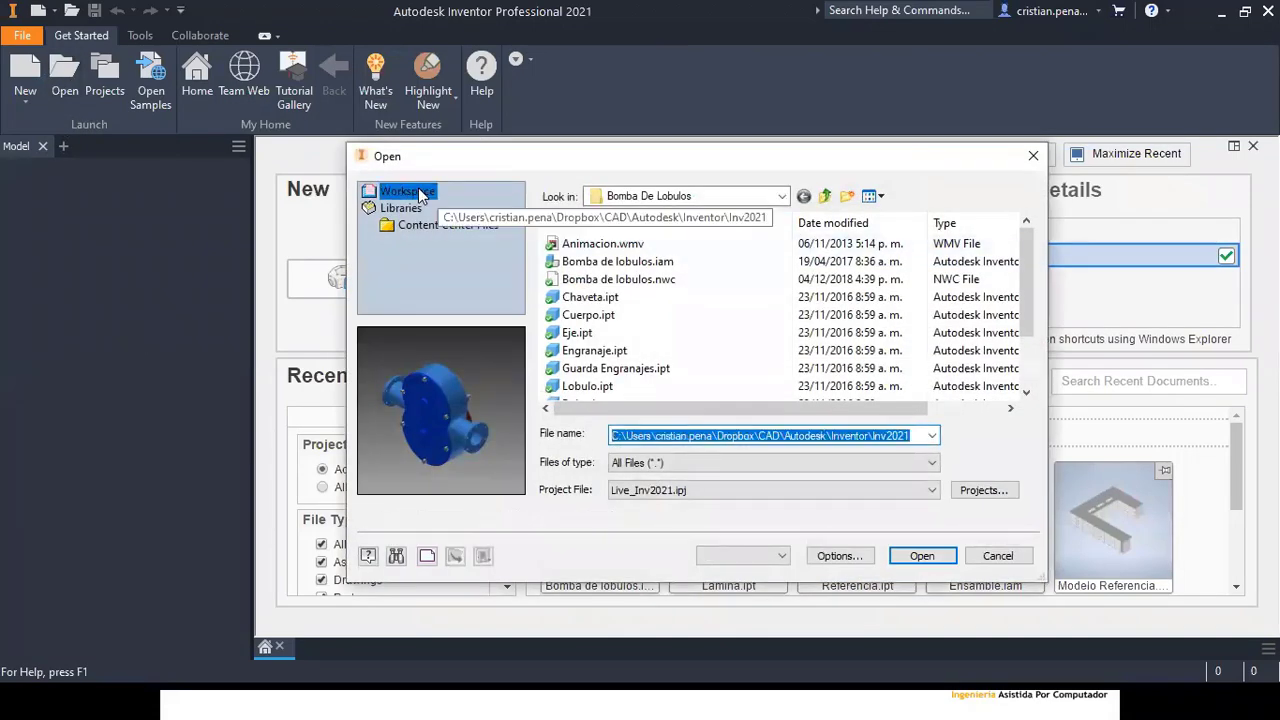
double_click(660, 315)
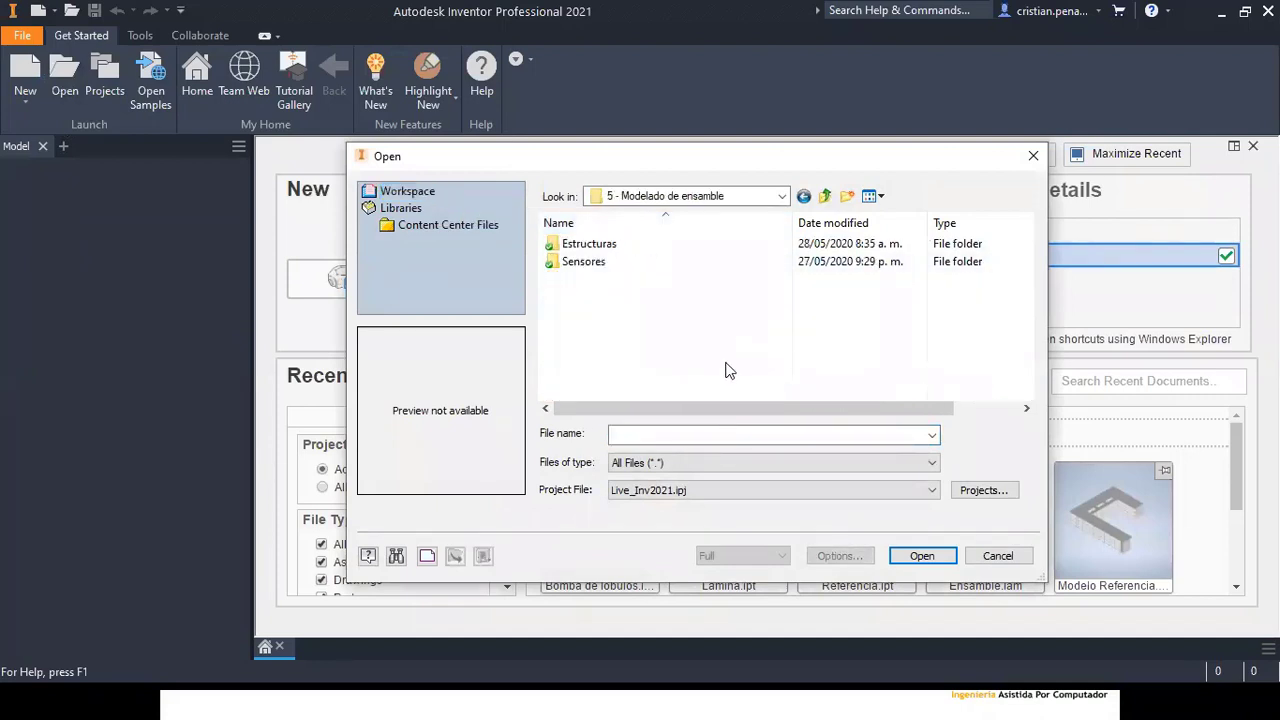
click(593, 263)
double_click(593, 263)
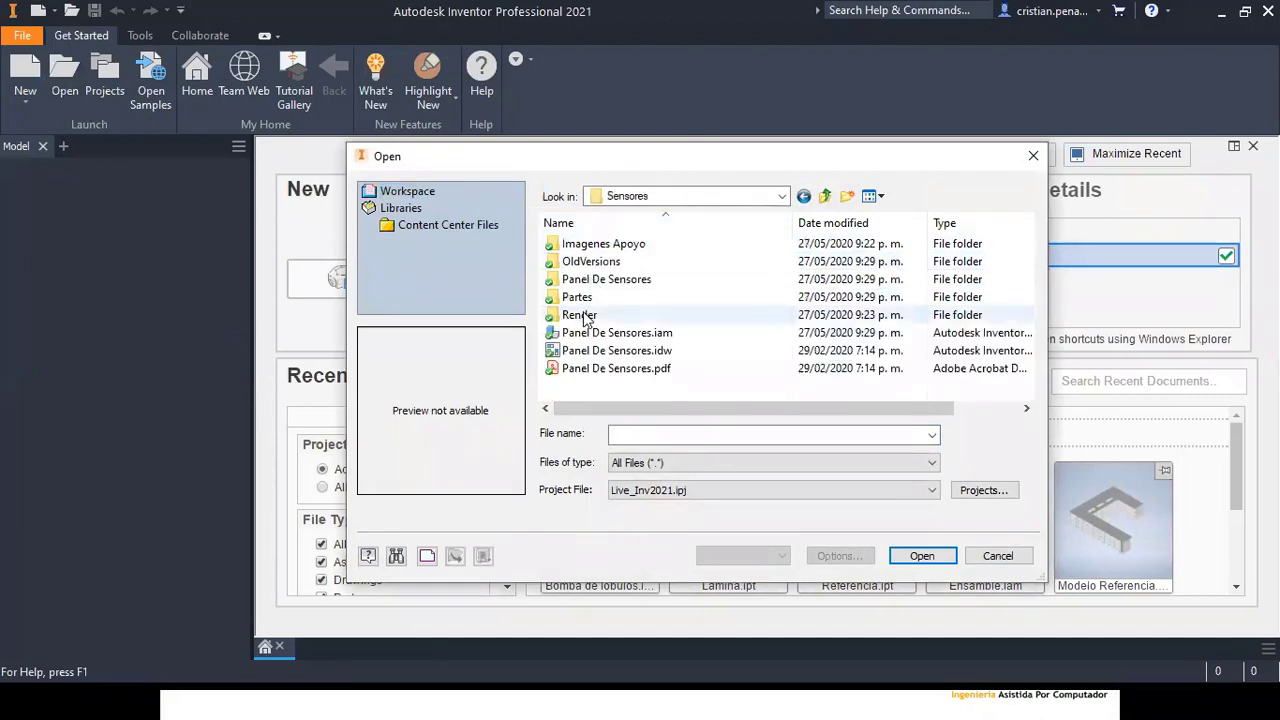
click(600, 339)
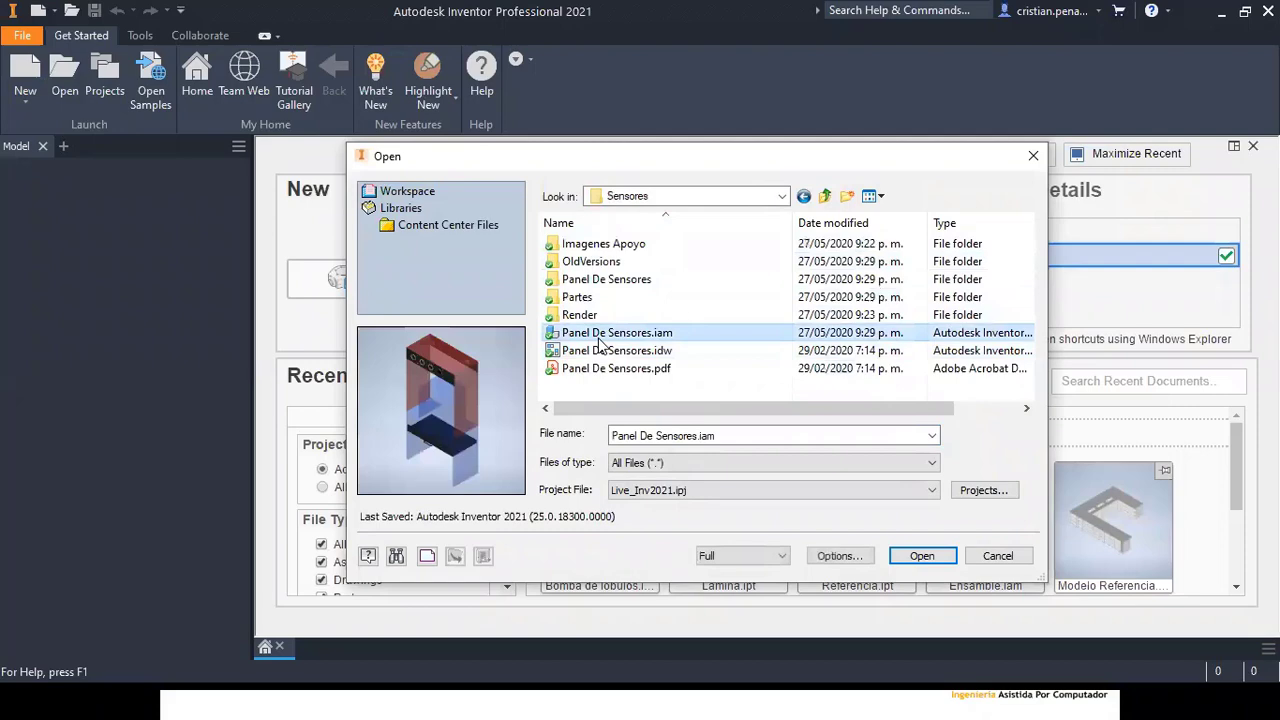
click(927, 555)
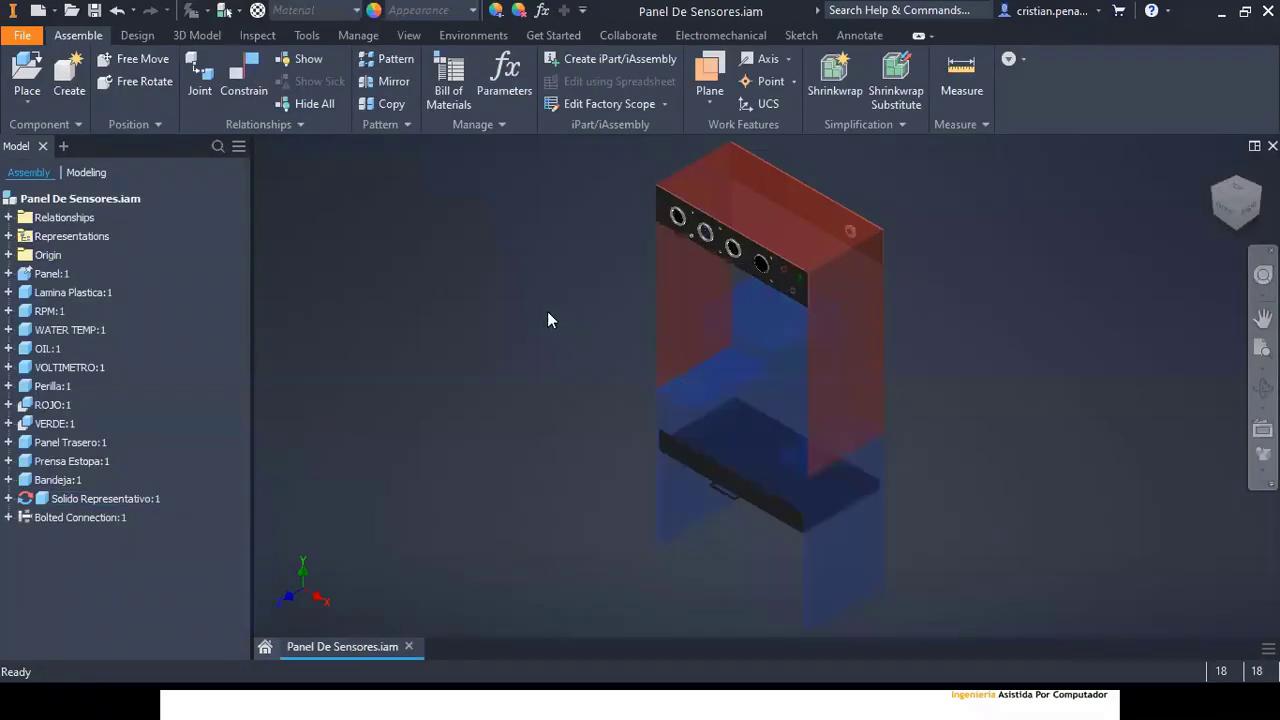
Step: Expand Bolted Connection:1 in the sensor panel's browser to examine its washers, screw and nut
middle_drag(443, 363, 457, 331)
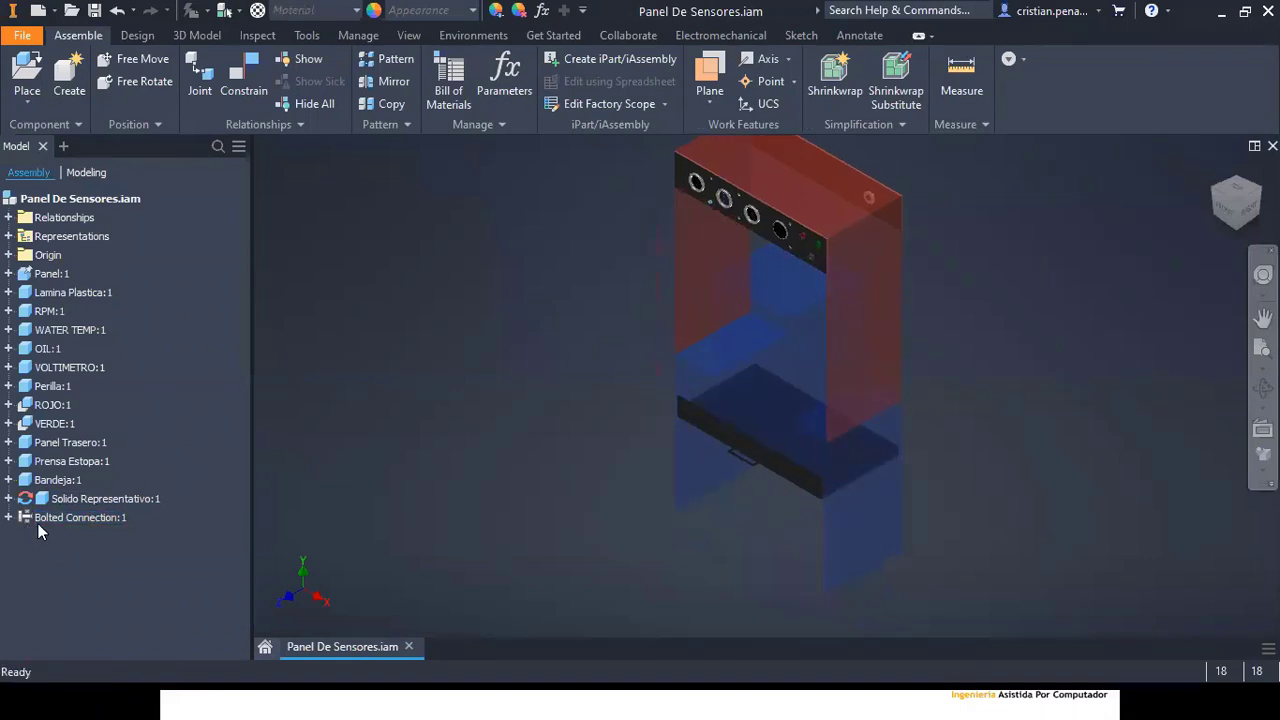
middle_drag(463, 316, 392, 354)
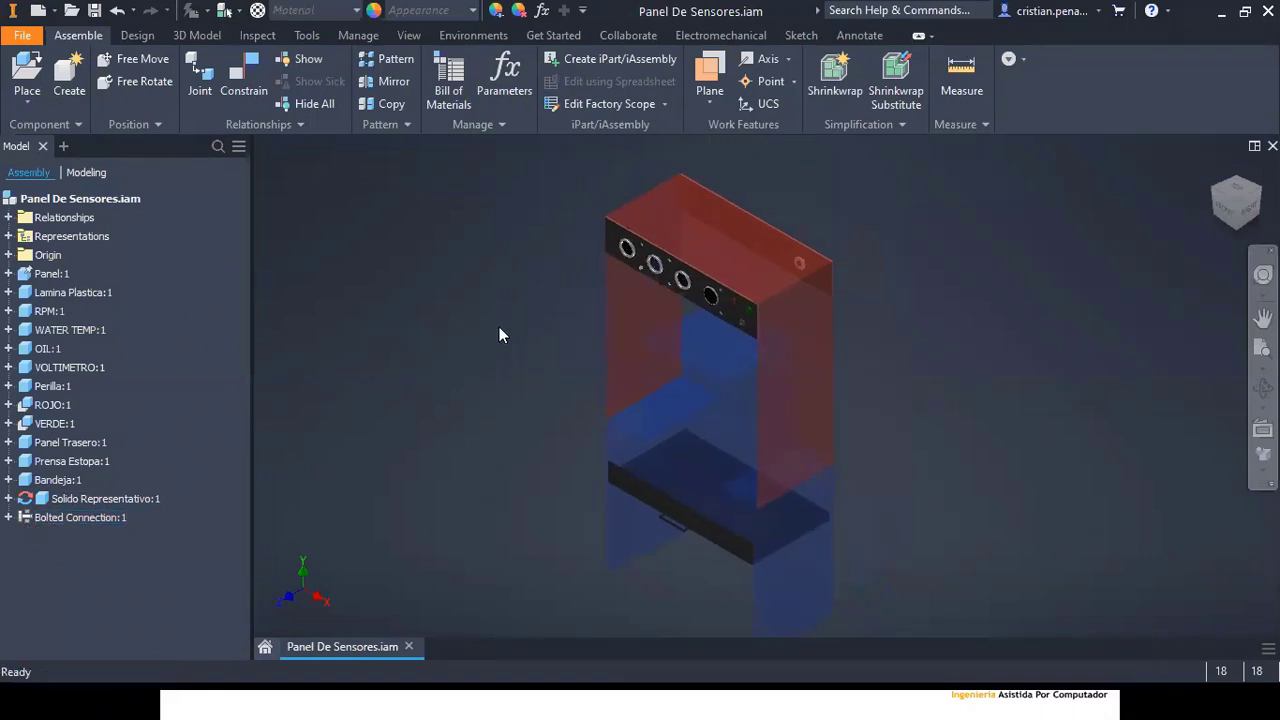
click(9, 517)
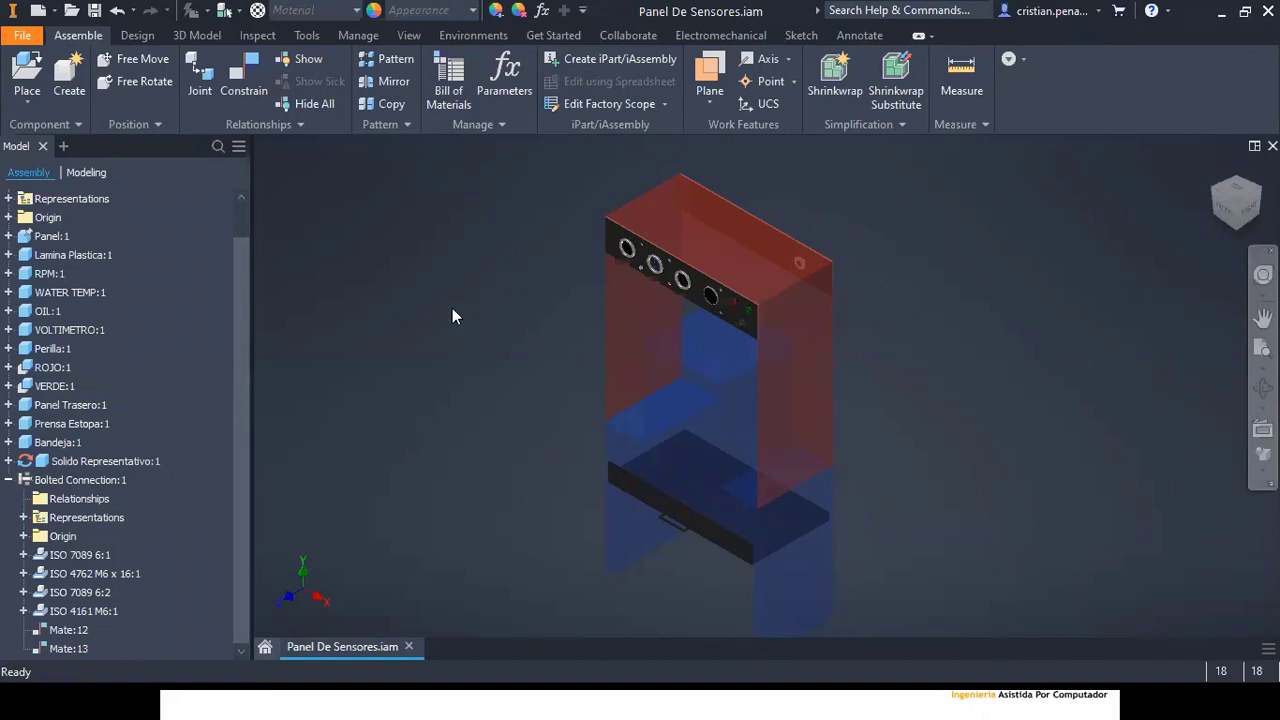
Step: Start a concentric bolted connection on the front panel, using the empty upper hole between the RPM and WATER TEMP gauges and terminating on the rear face
click(131, 40)
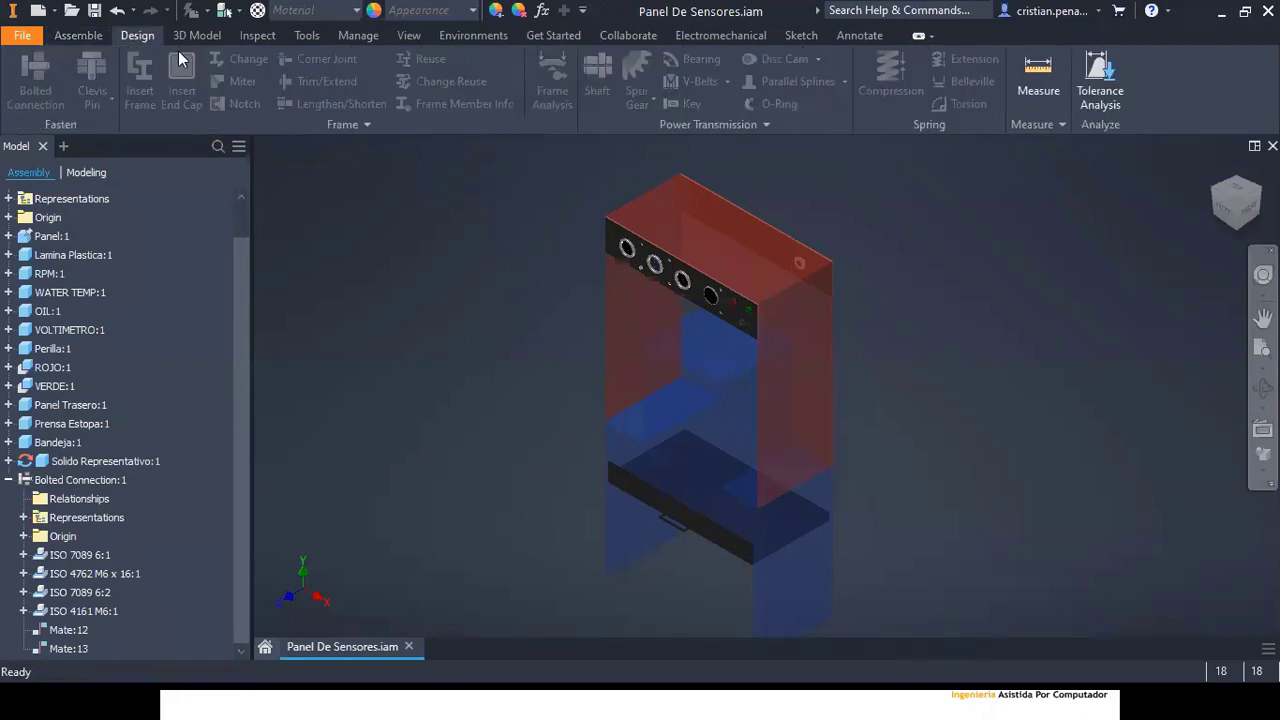
click(35, 78)
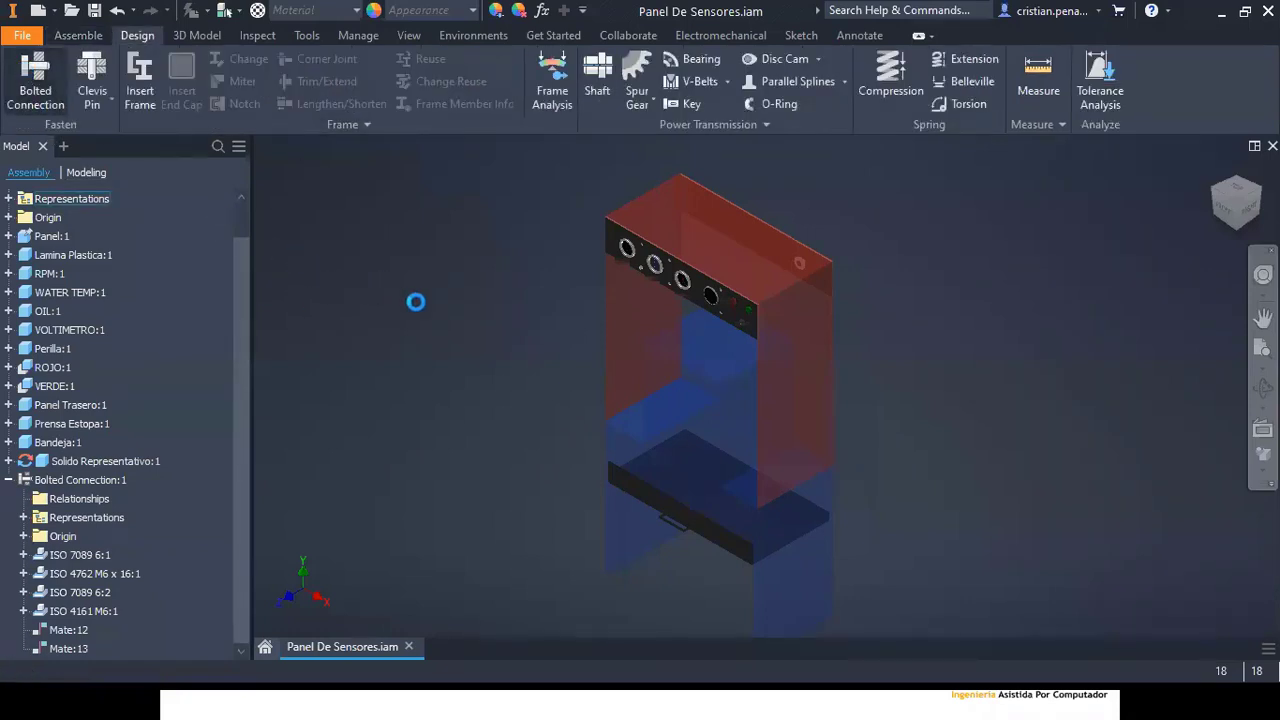
middle_drag(990, 290, 1200, 289)
scroll(843, 287, up, 6)
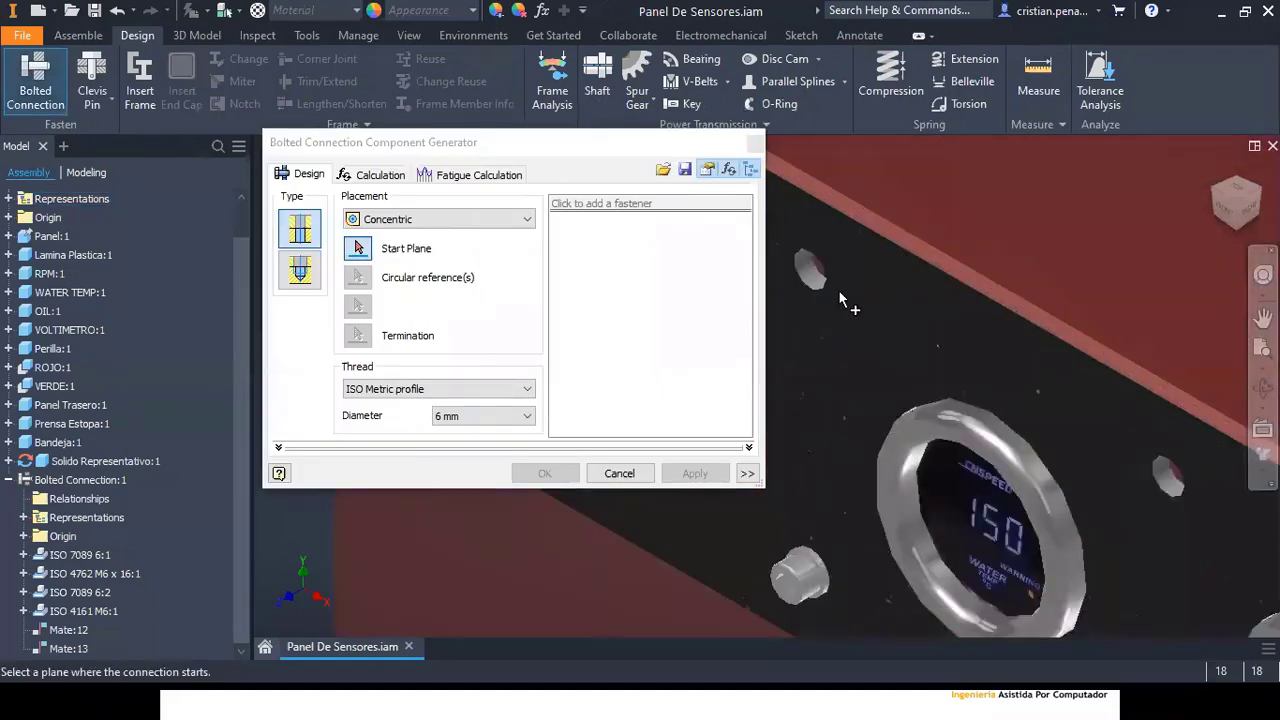
click(902, 351)
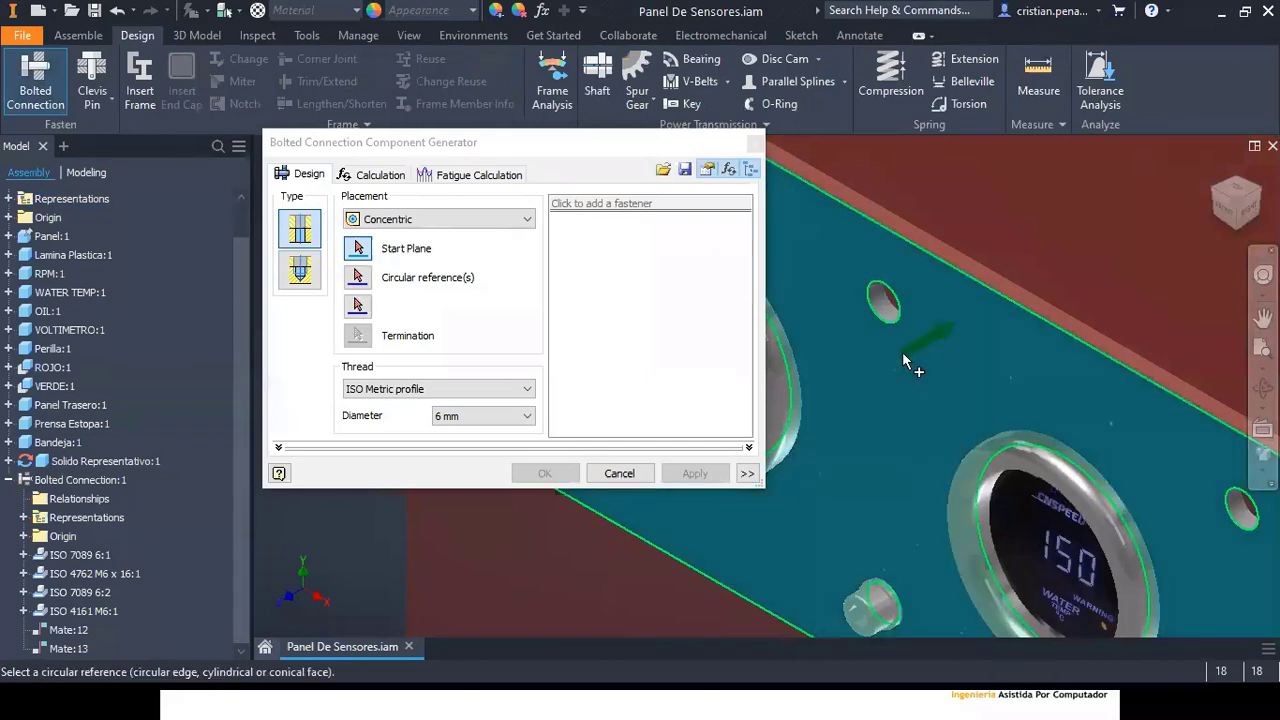
click(883, 290)
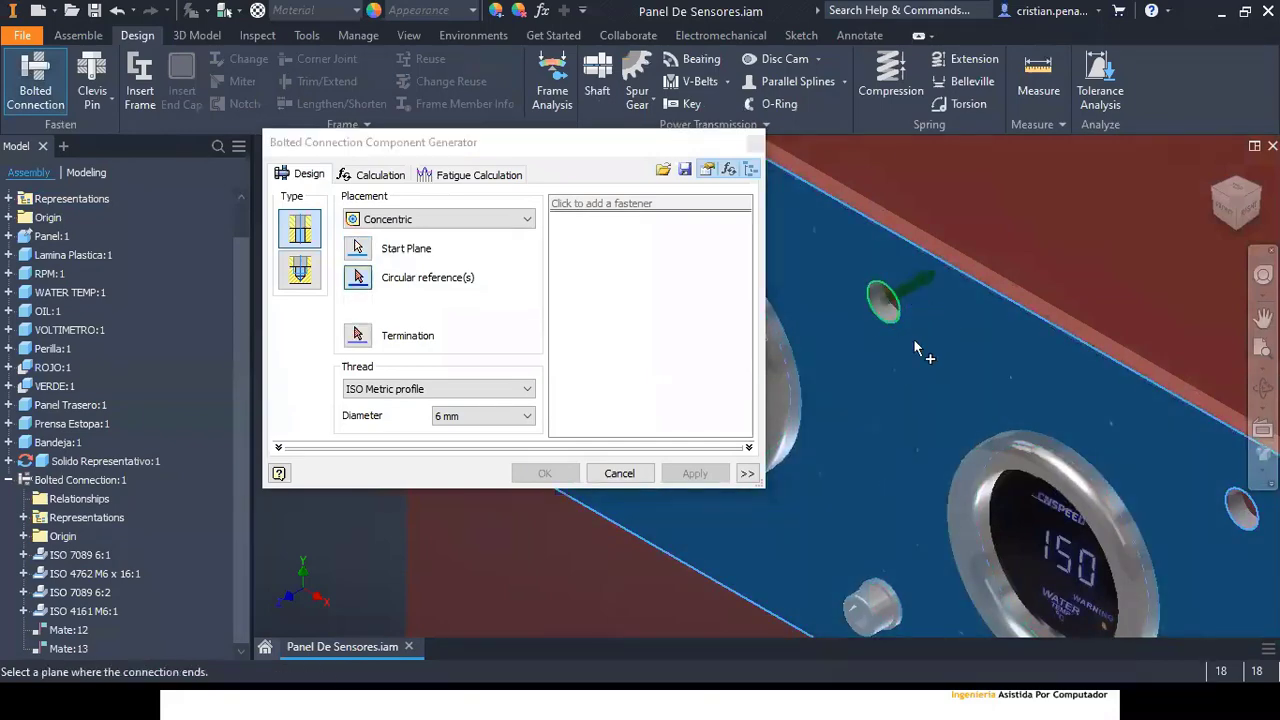
click(961, 329)
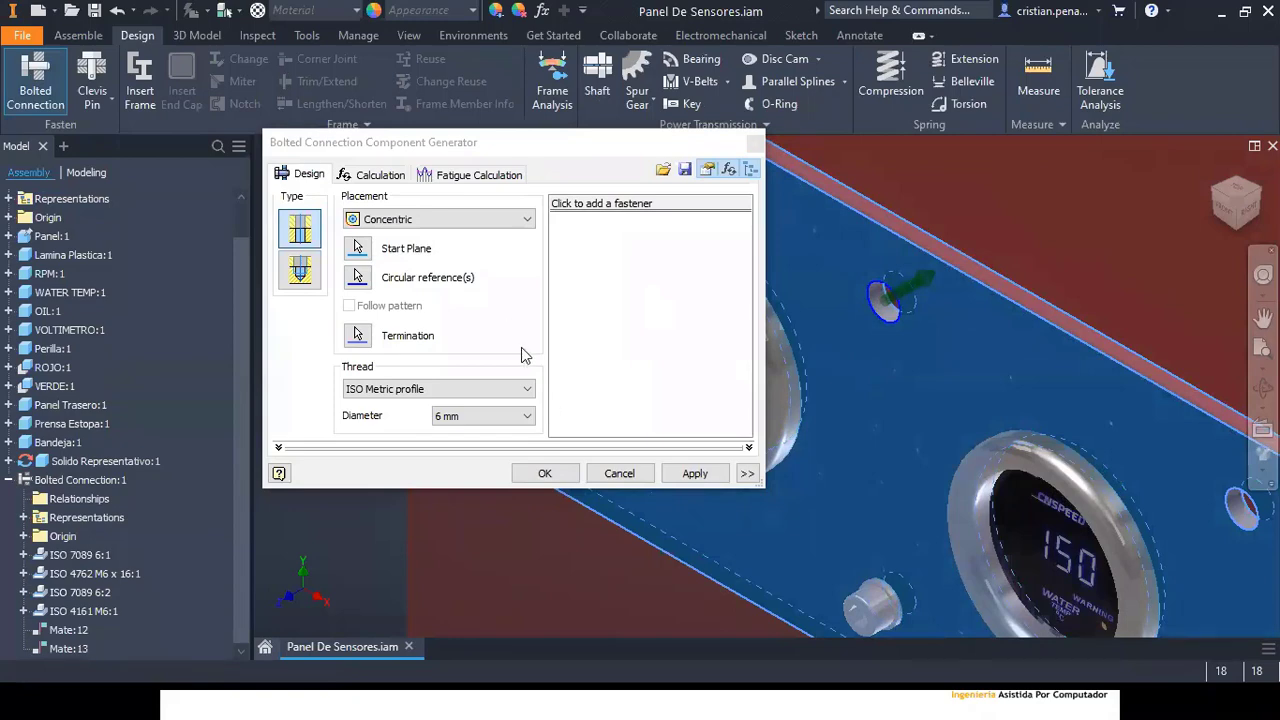
Step: Fill the connection with an ISO 4762 bolt, an ISO 7089 washer on each side of the panel and an ISO 4161 nut
click(637, 204)
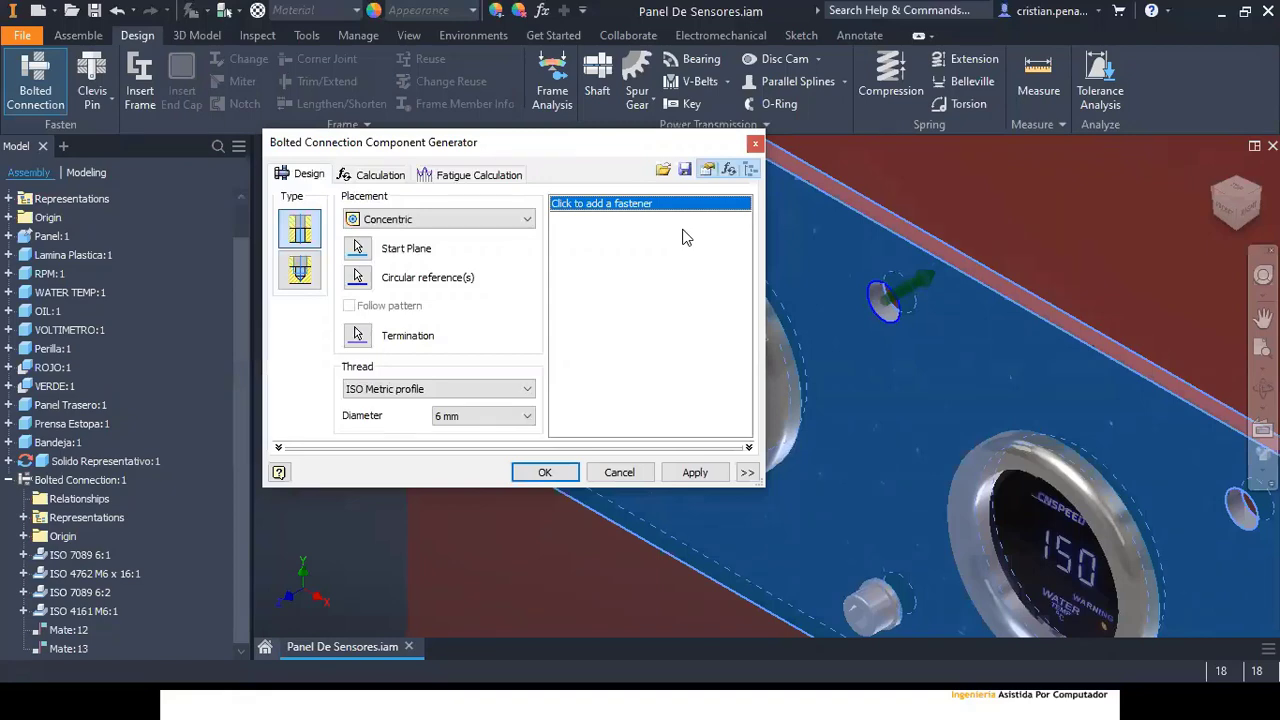
click(616, 205)
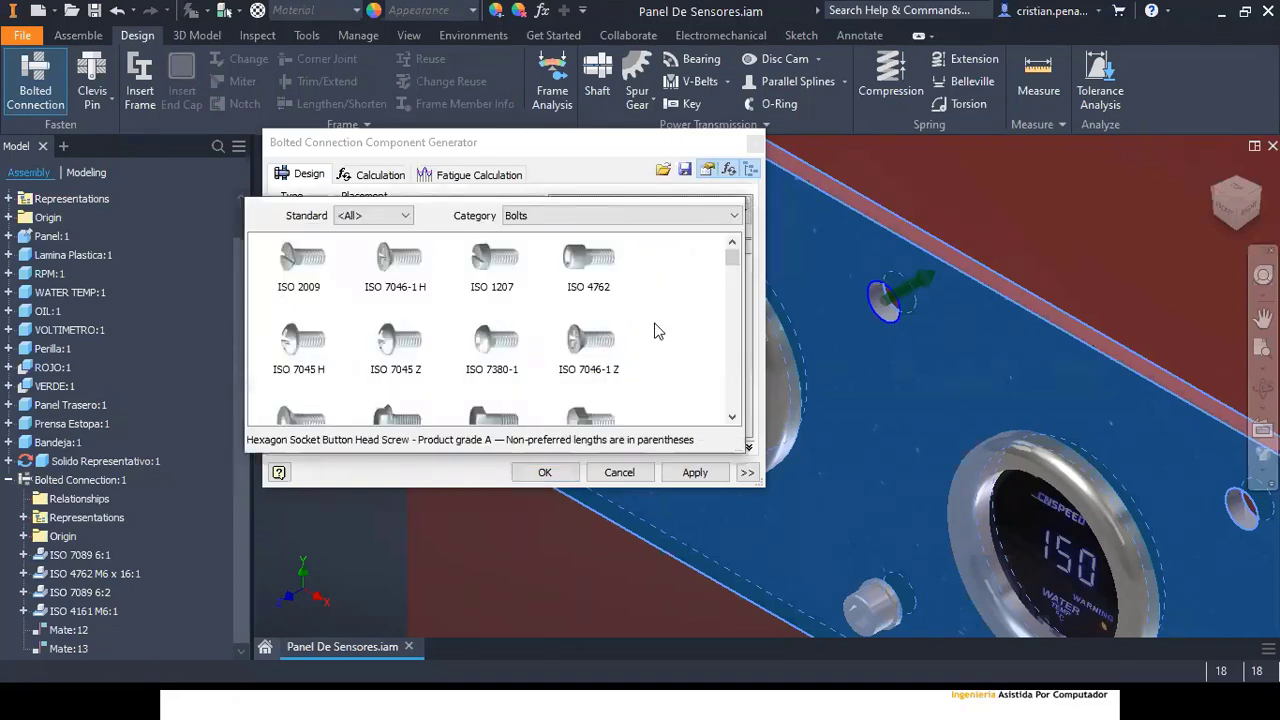
click(589, 262)
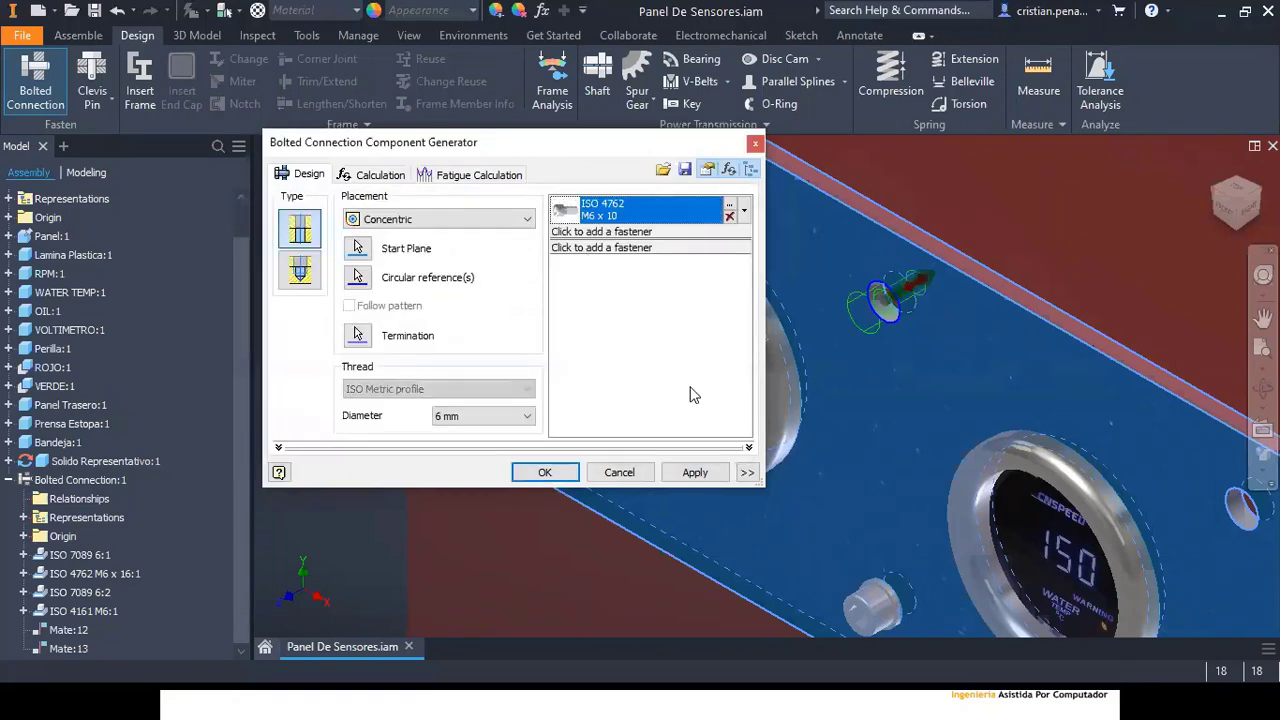
click(610, 231)
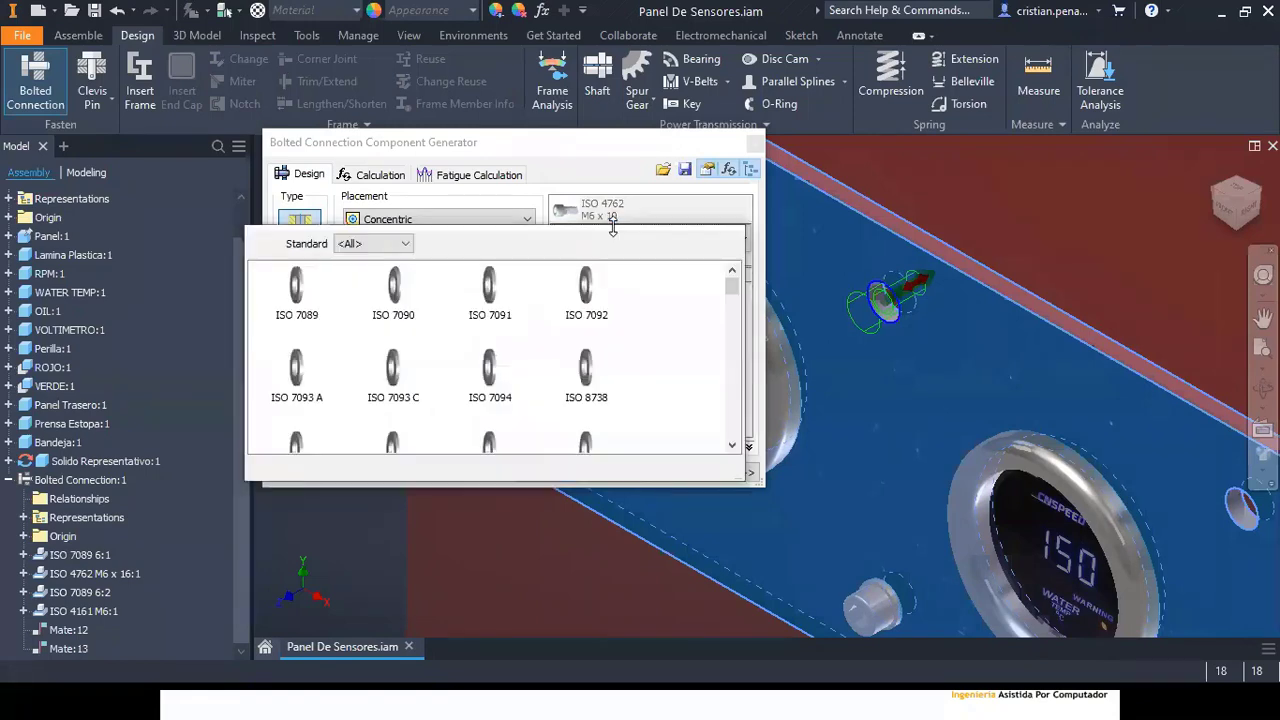
click(296, 292)
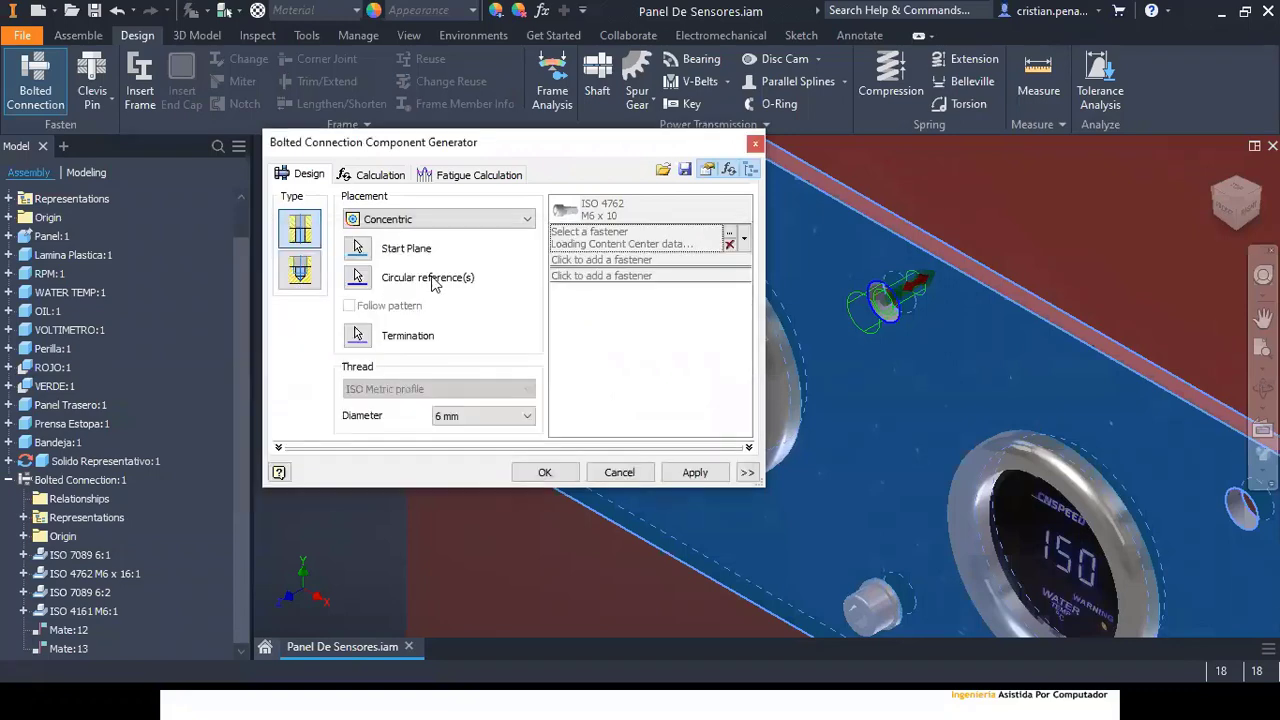
click(596, 276)
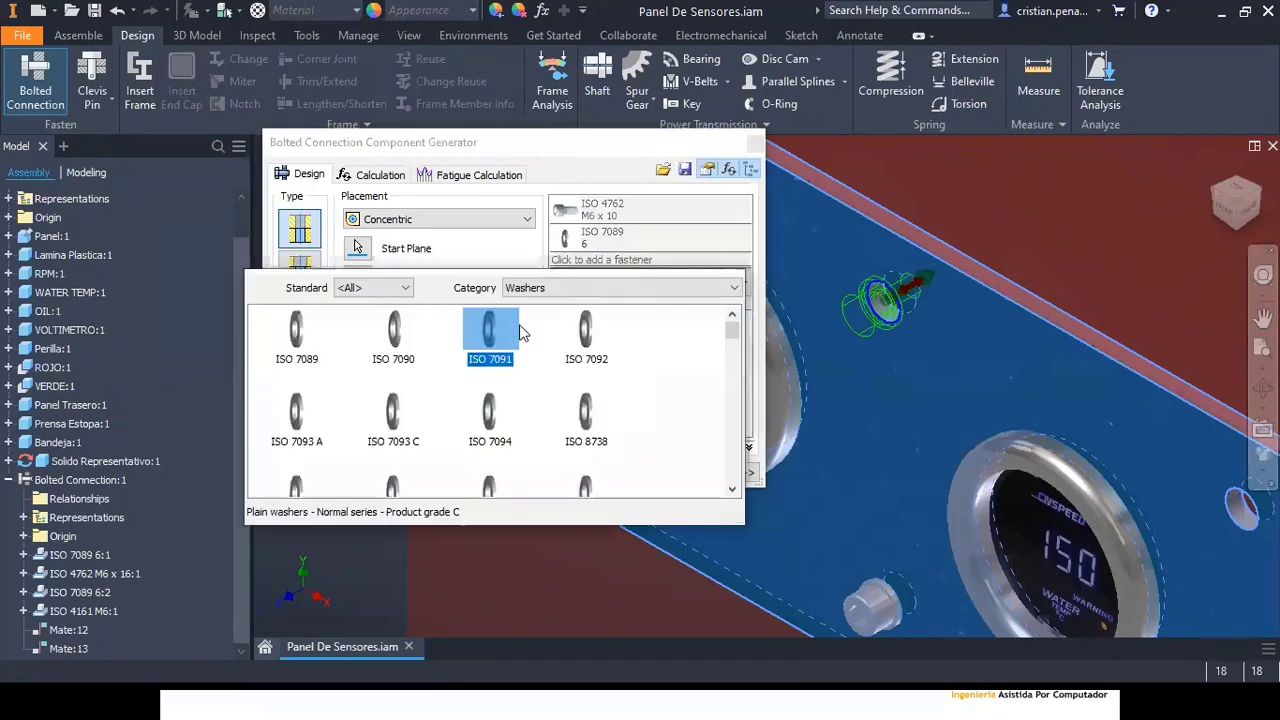
click(285, 338)
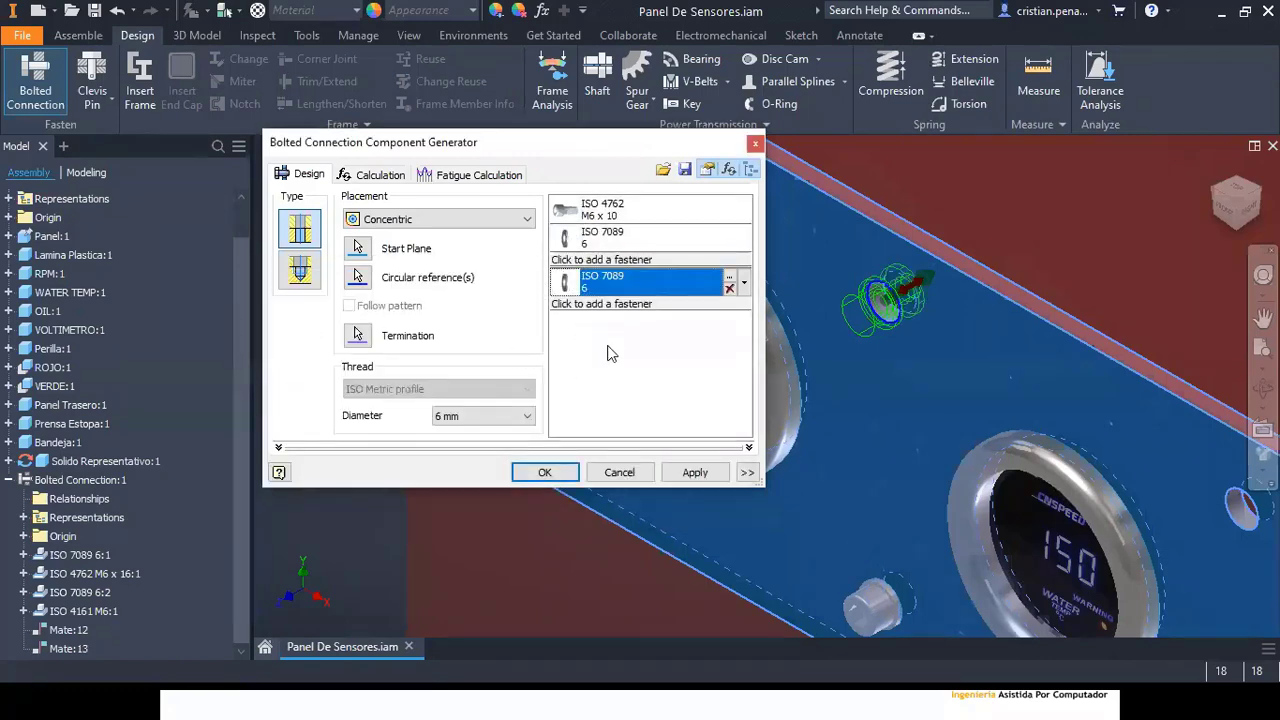
click(626, 306)
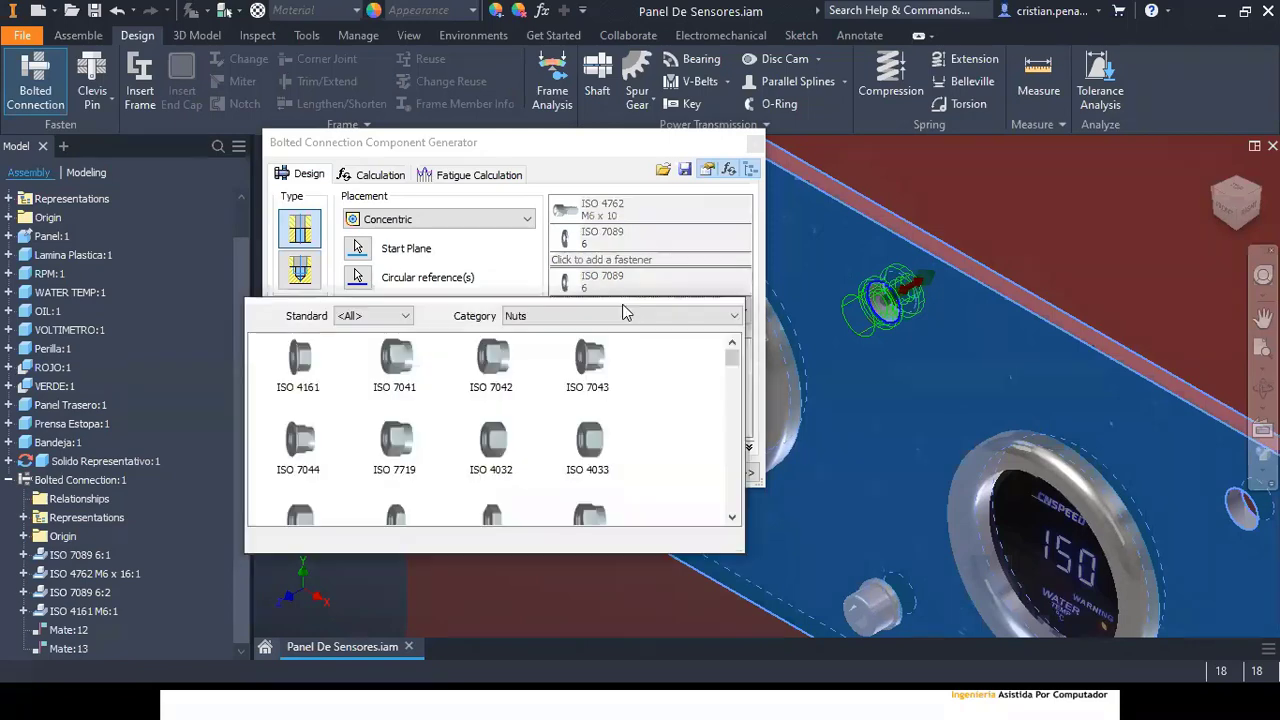
click(296, 375)
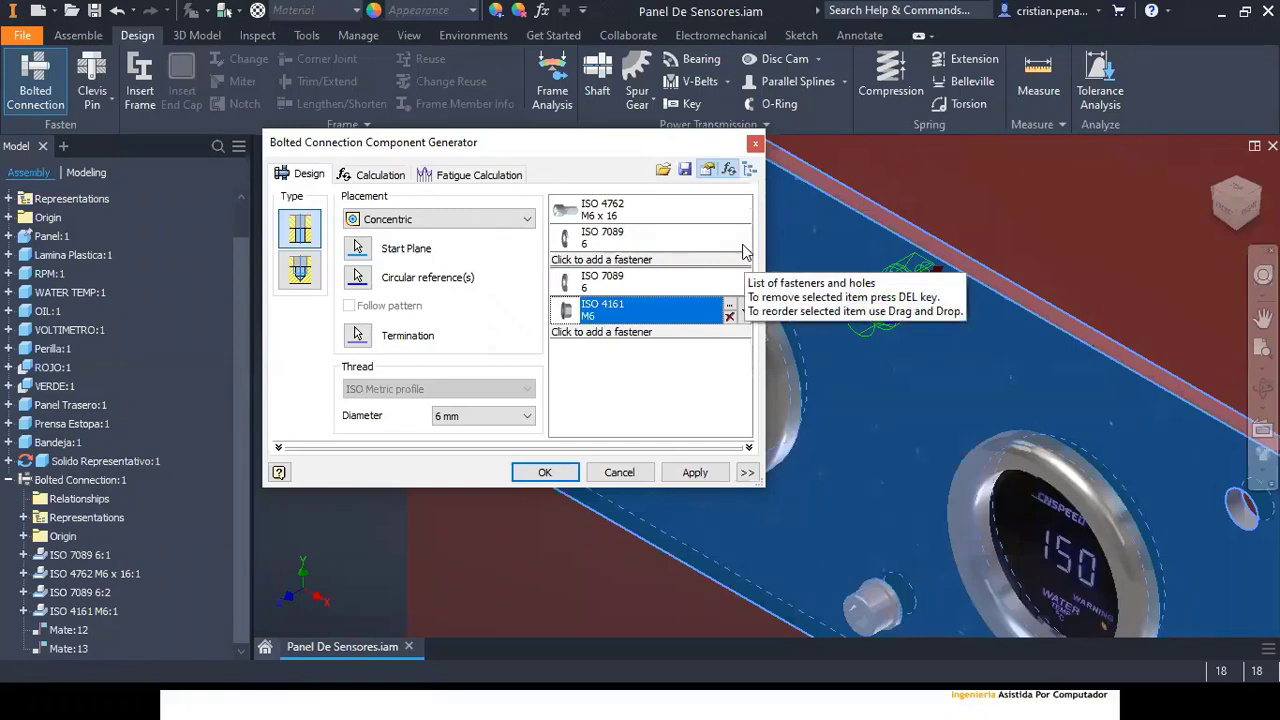
Step: Create the bolted connection as a subassembly with the proposed file name, keeping the generator open for another one
click(750, 171)
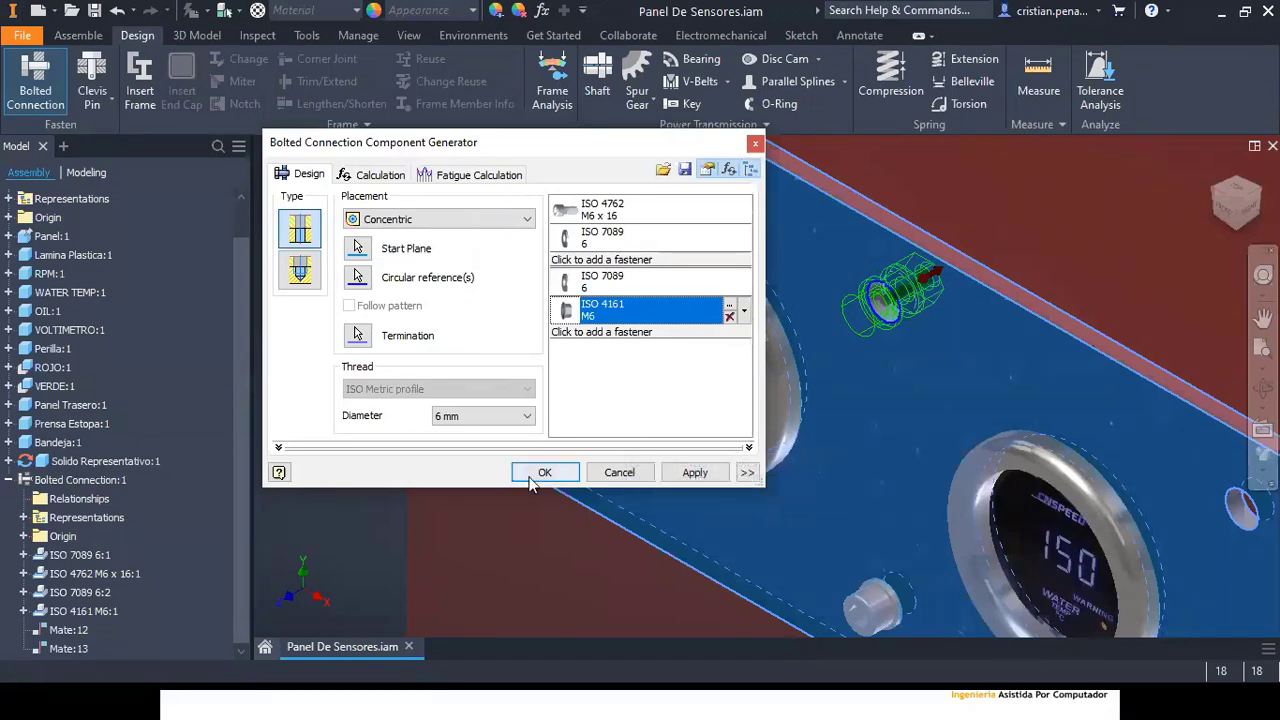
click(694, 472)
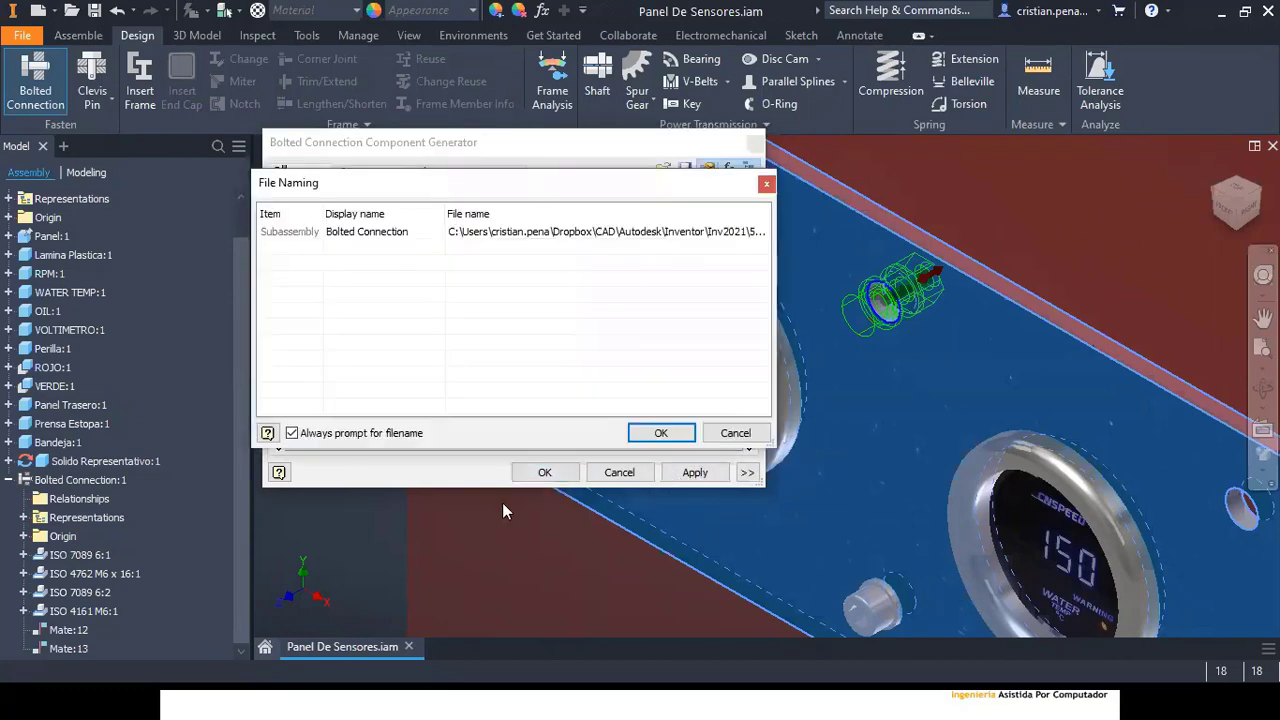
click(657, 432)
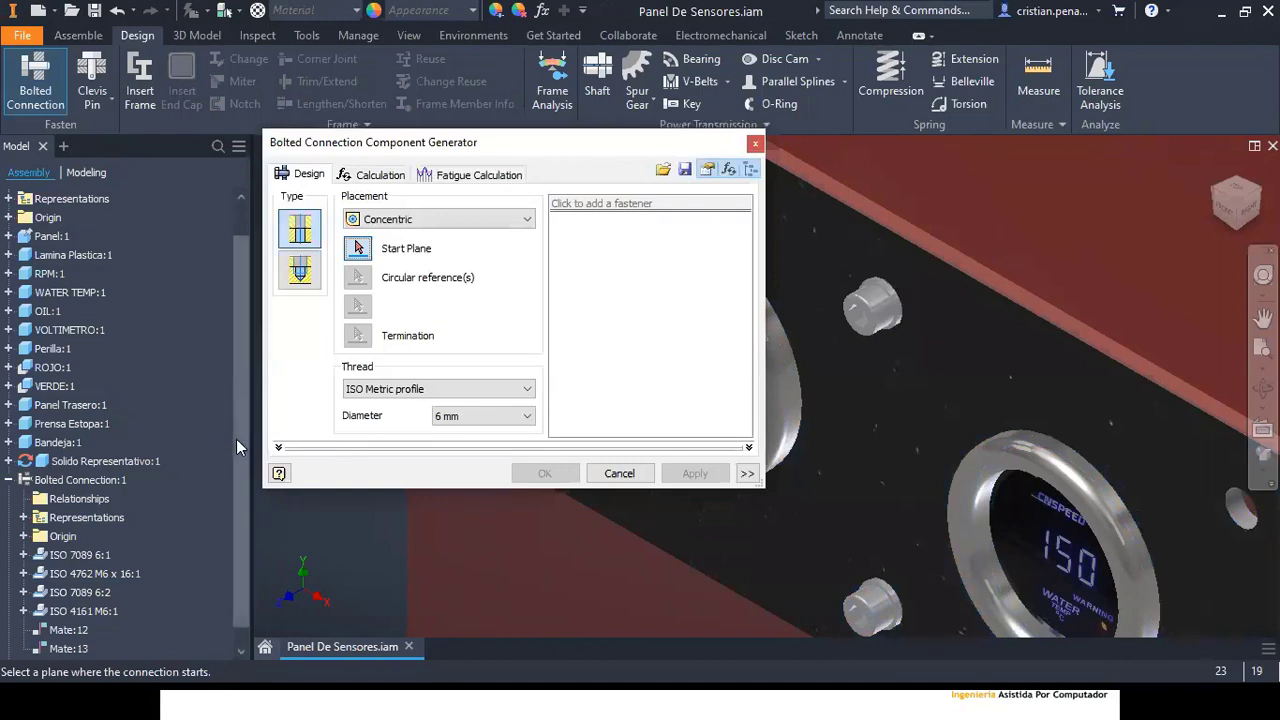
drag(236, 440, 248, 492)
scroll(246, 516, up, 1)
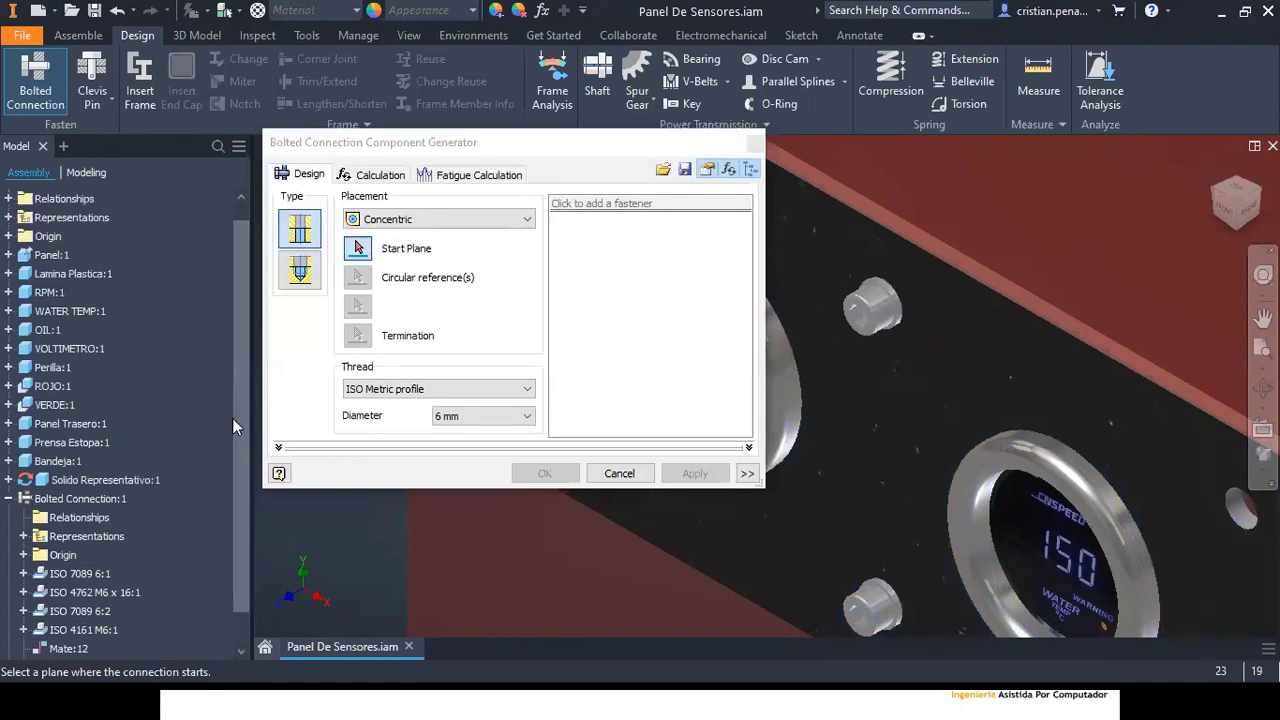
Step: Place another concentric bolted connection in the upper panel hole between the WATER TEMP and OIL gauges, running from the front to the rear face
middle_drag(703, 354, 880, 290)
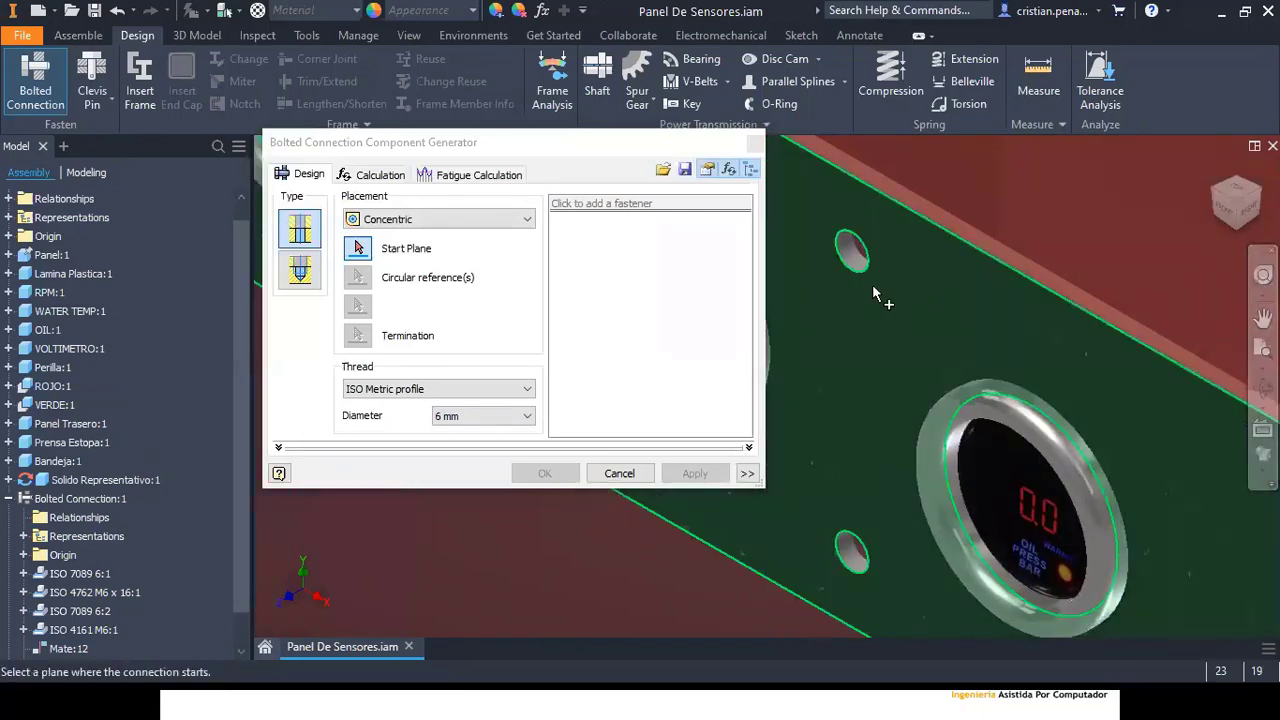
click(872, 284)
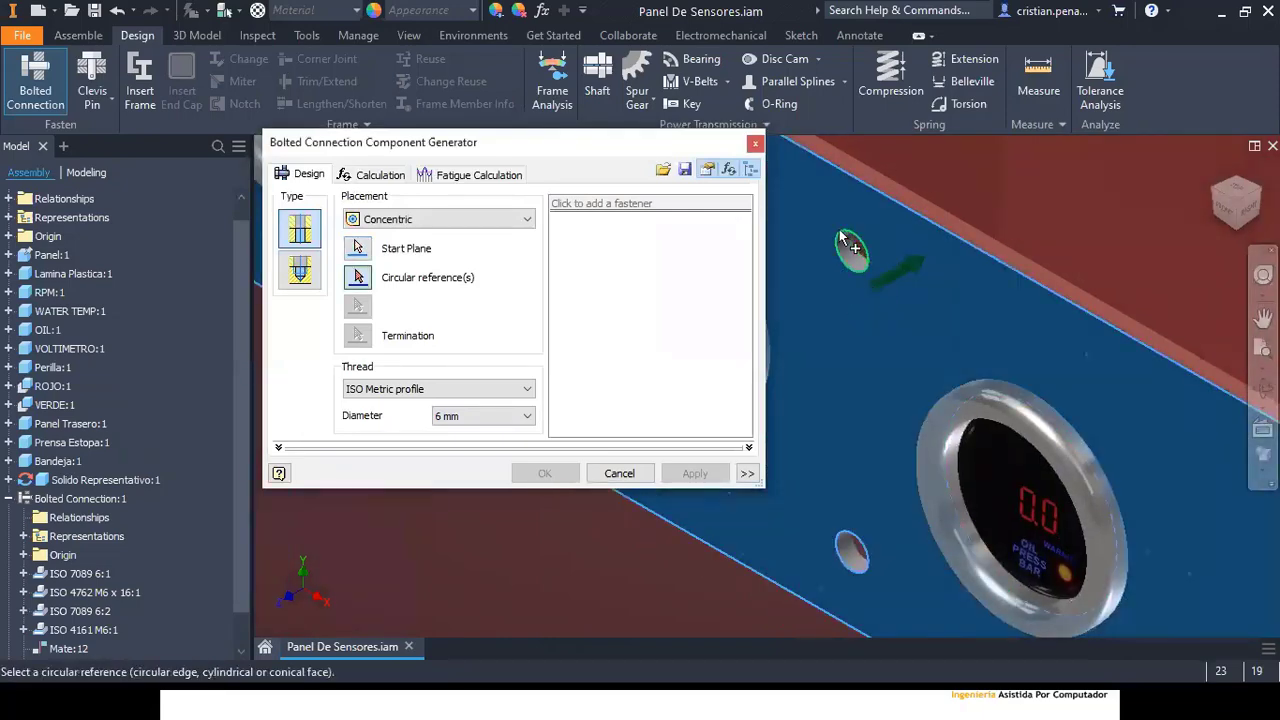
click(848, 246)
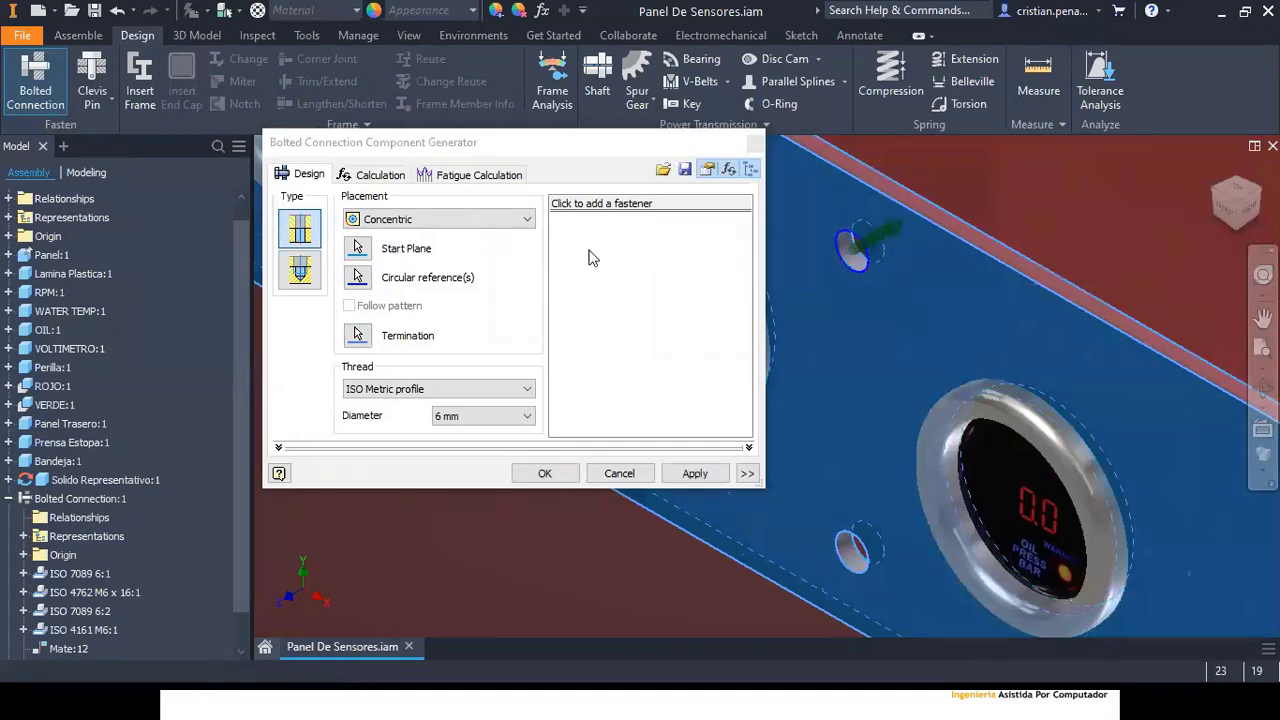
Step: Add an ISO 4762 bolt, two ISO 7089 washers and an ISO 4161 nut to this connection and create them as individual top-level components
click(614, 204)
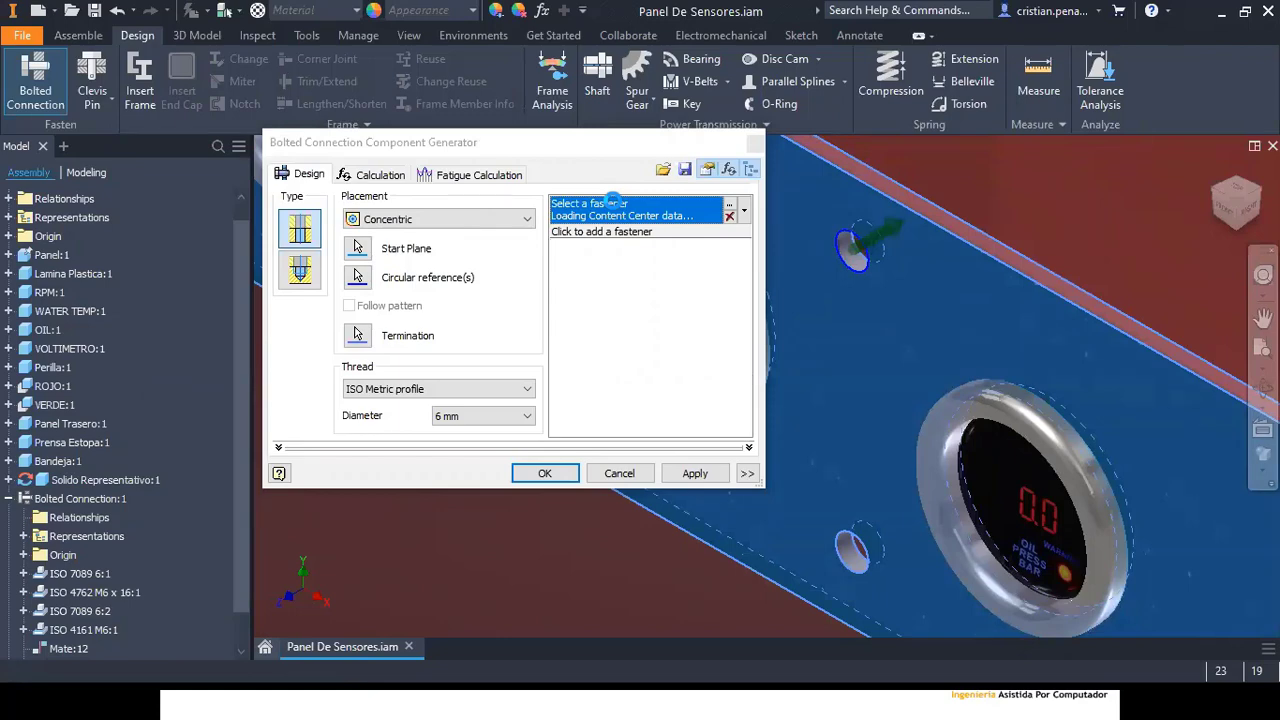
click(588, 265)
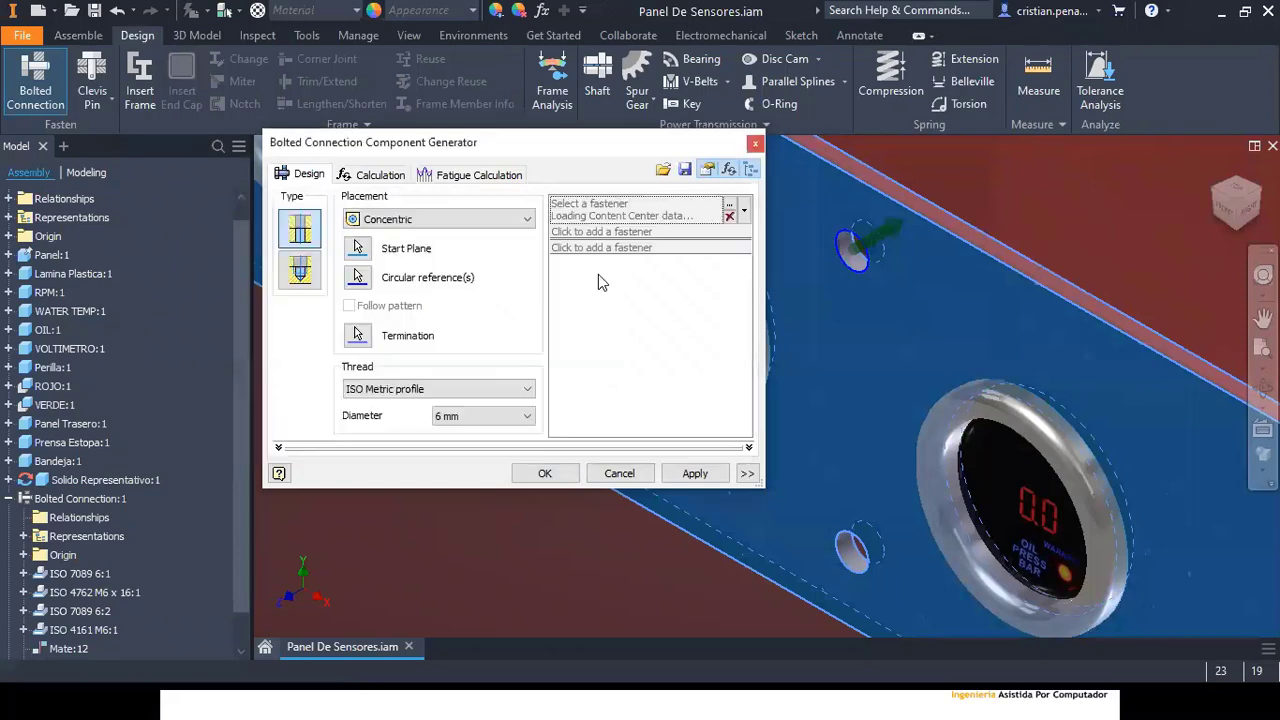
click(682, 232)
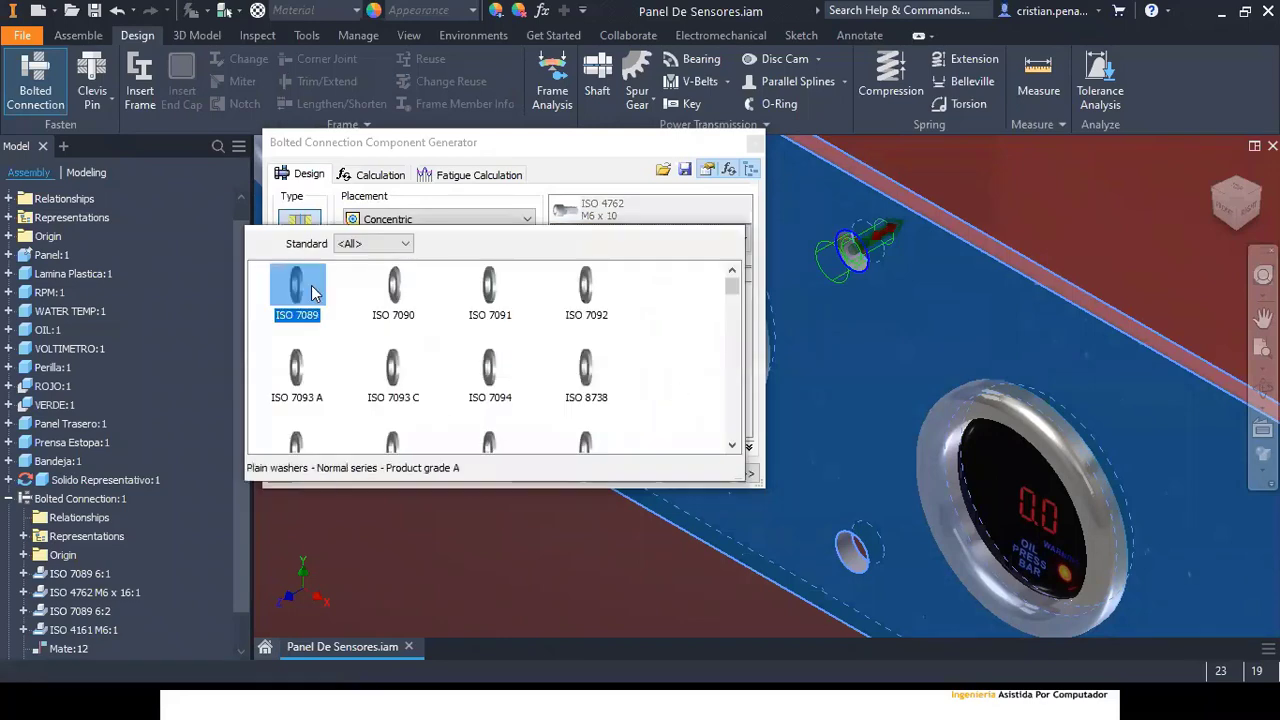
click(296, 300)
click(626, 278)
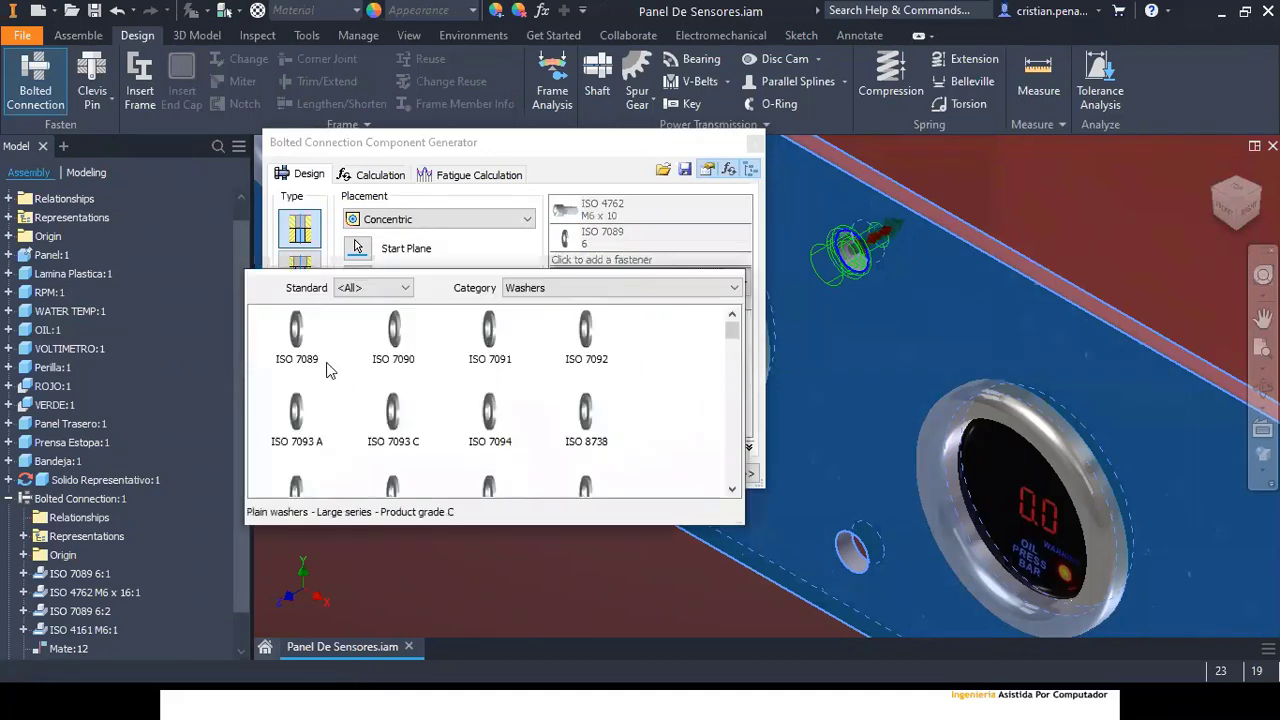
click(320, 340)
click(632, 304)
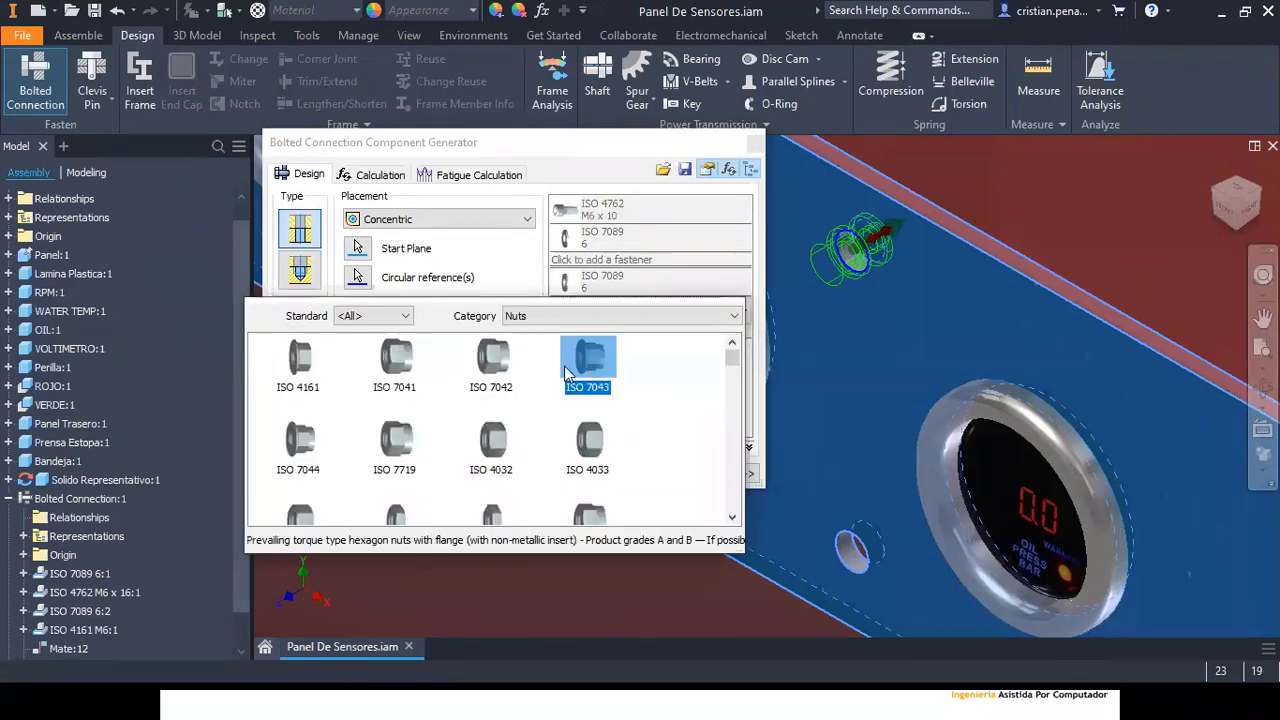
click(299, 358)
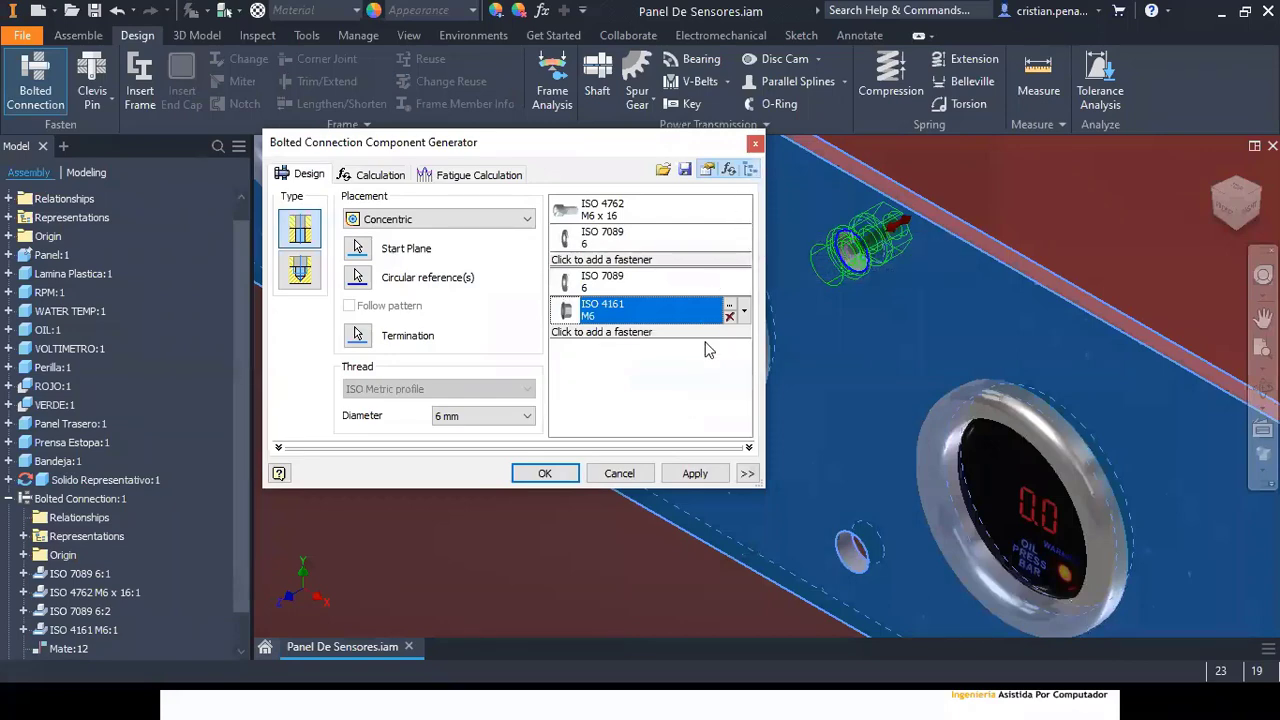
click(545, 475)
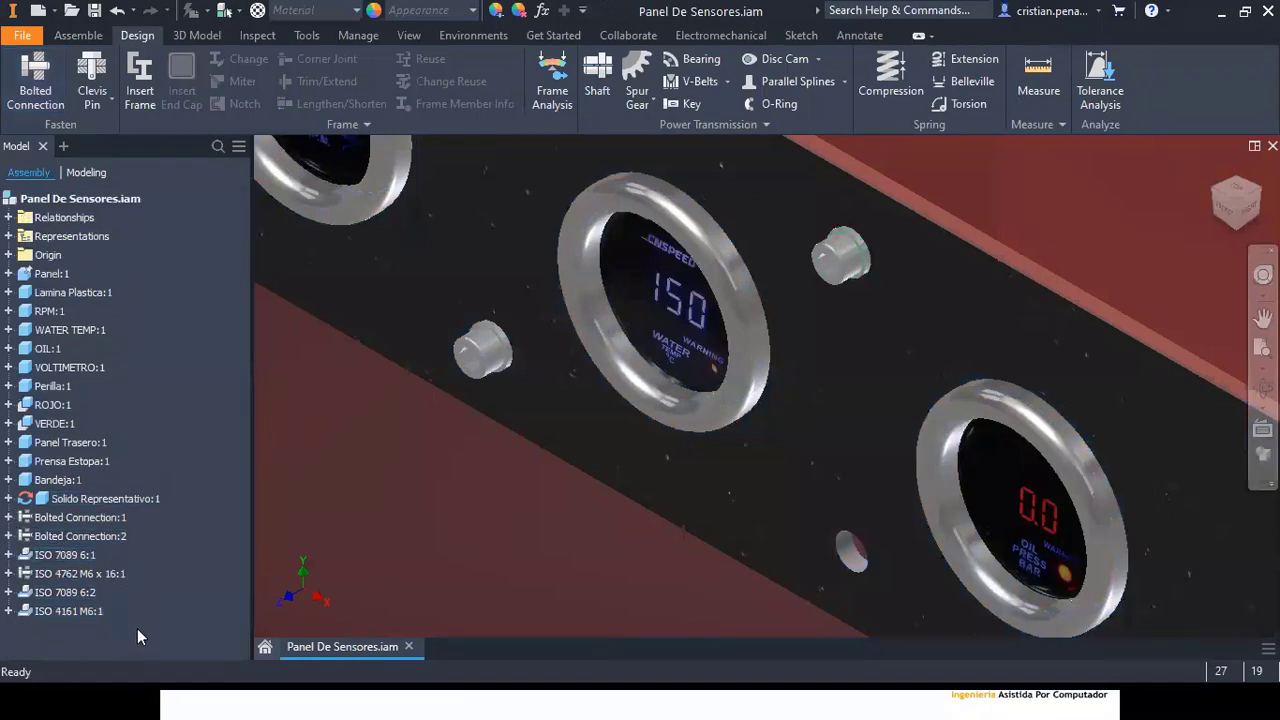
Step: Examine the loose washer and the ISO 4762 M6 x 16 screw in the browser, including the screw's design accelerator editing option
click(65, 555)
scroll(557, 430, down, 3)
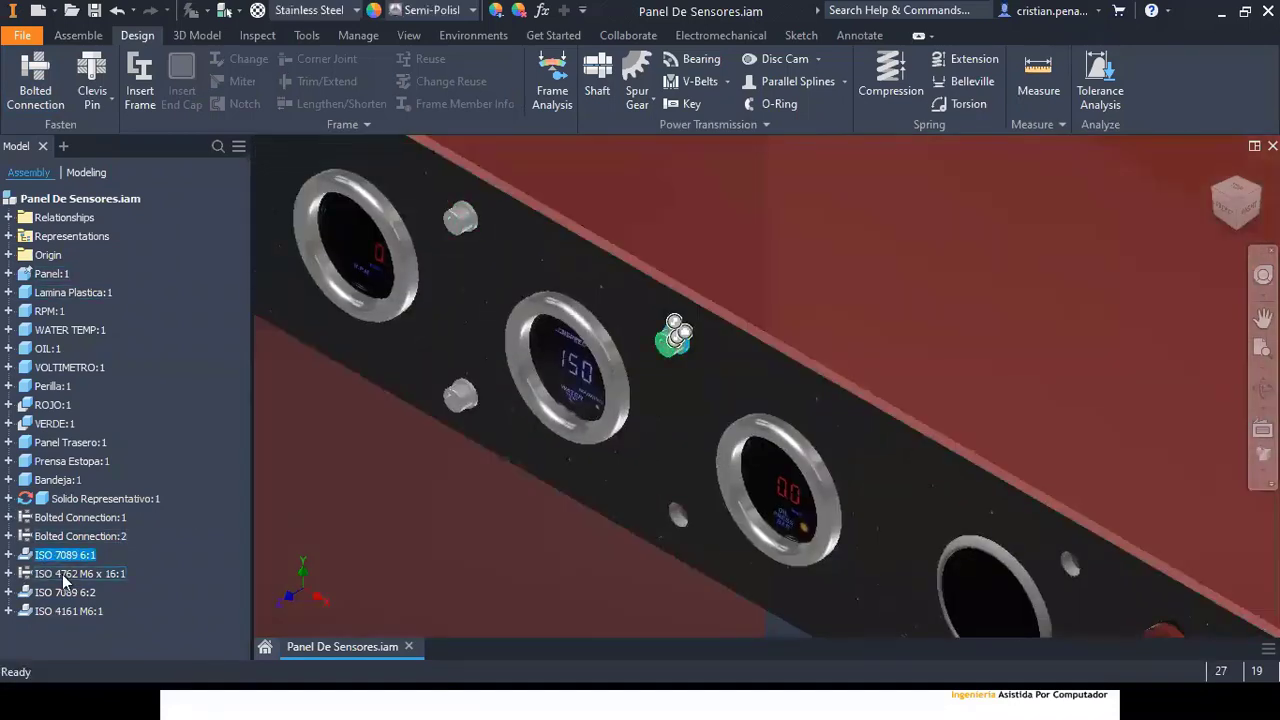
click(68, 574)
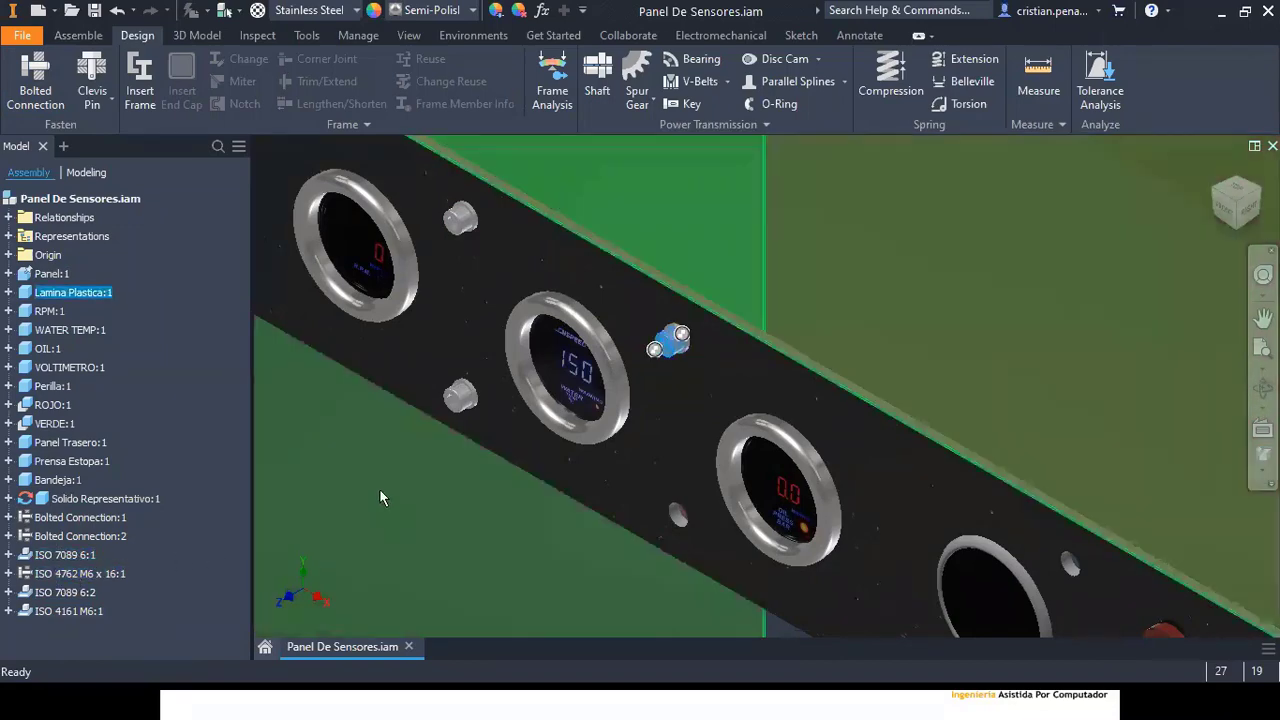
click(454, 466)
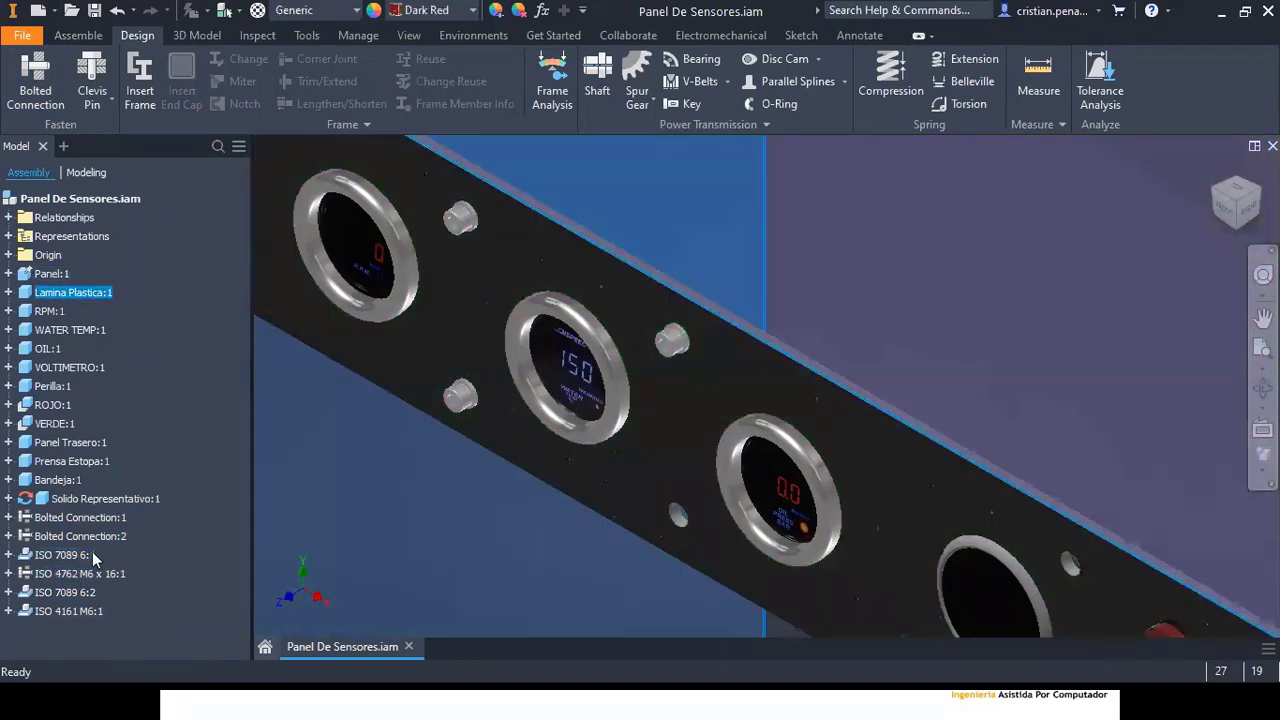
right_click(72, 577)
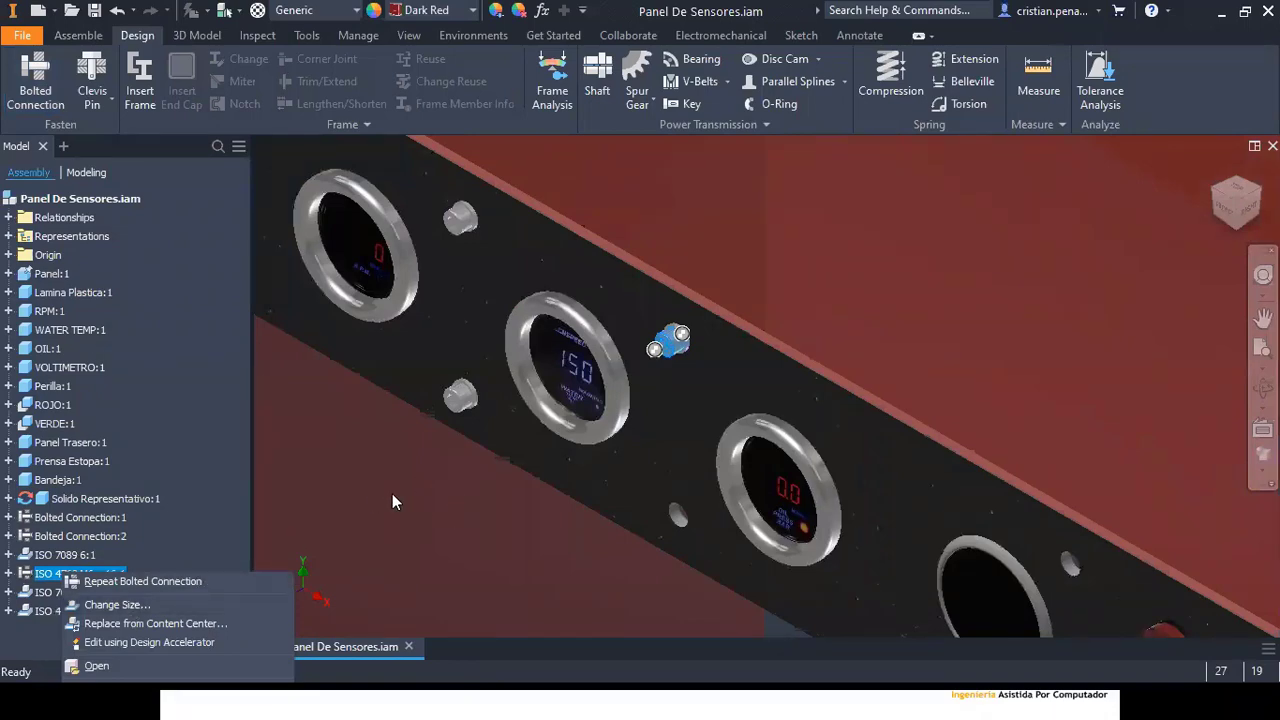
key(Escape)
scroll(665, 302, down, 3)
scroll(690, 321, up, 1)
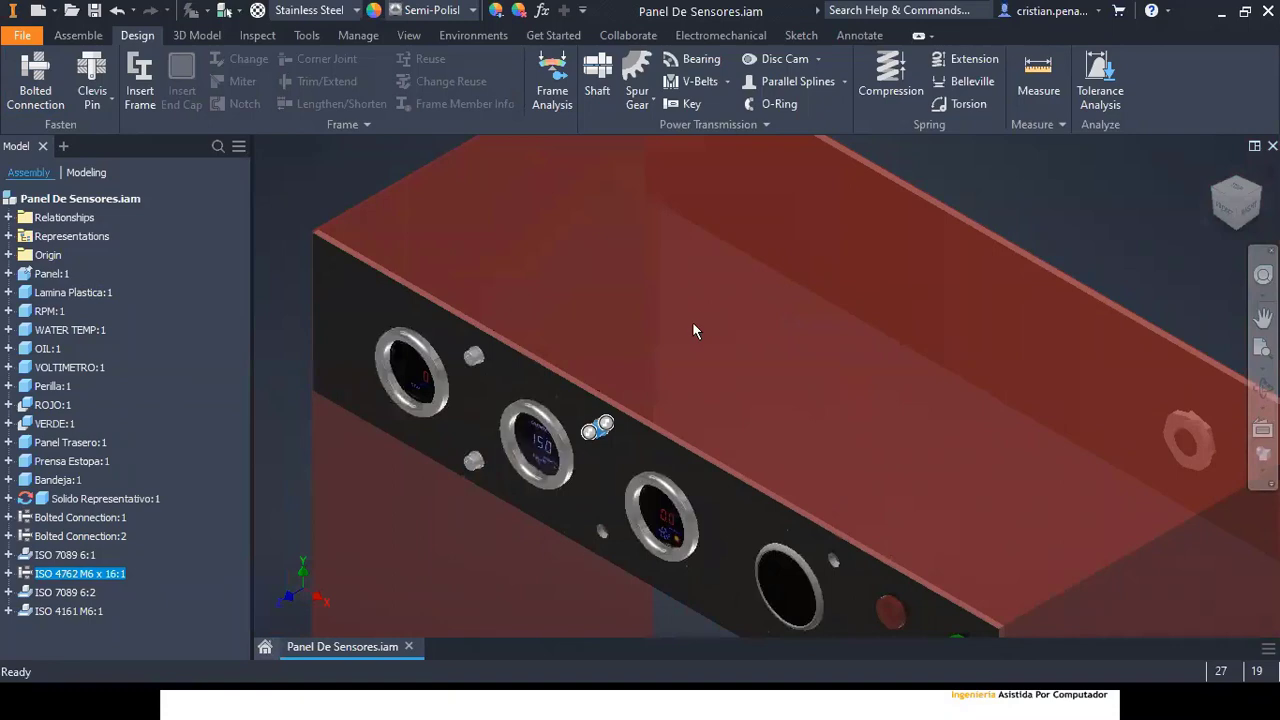
click(1263, 317)
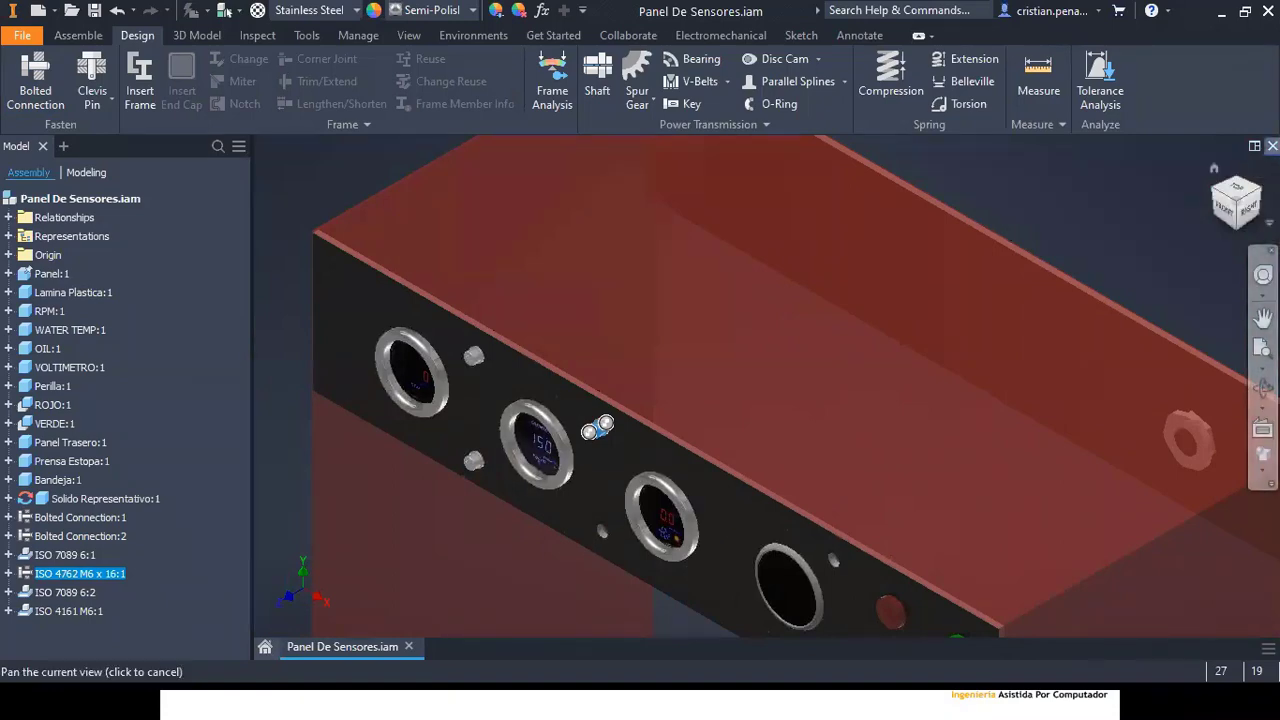
Step: Close the sensor panel assembly and open Frame.iam from the Estructuras folder under 5 - Modelado de ensamble
click(1272, 146)
click(587, 387)
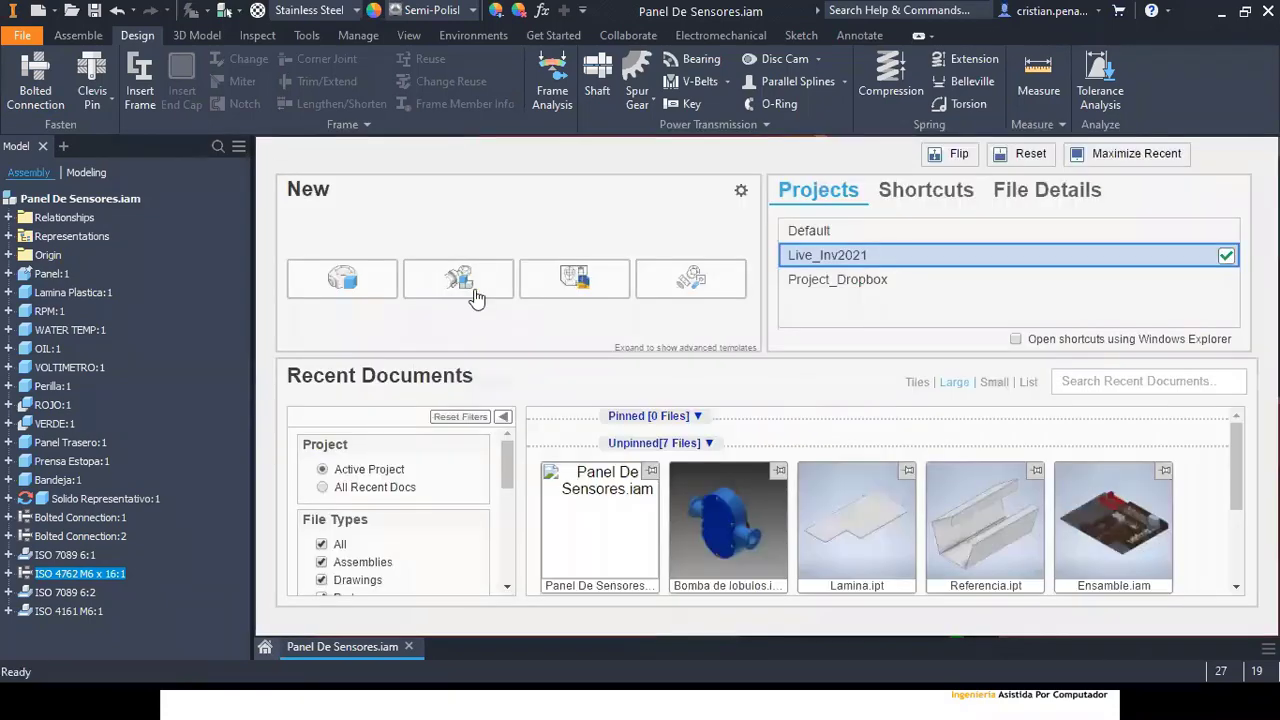
key(ctrl+o)
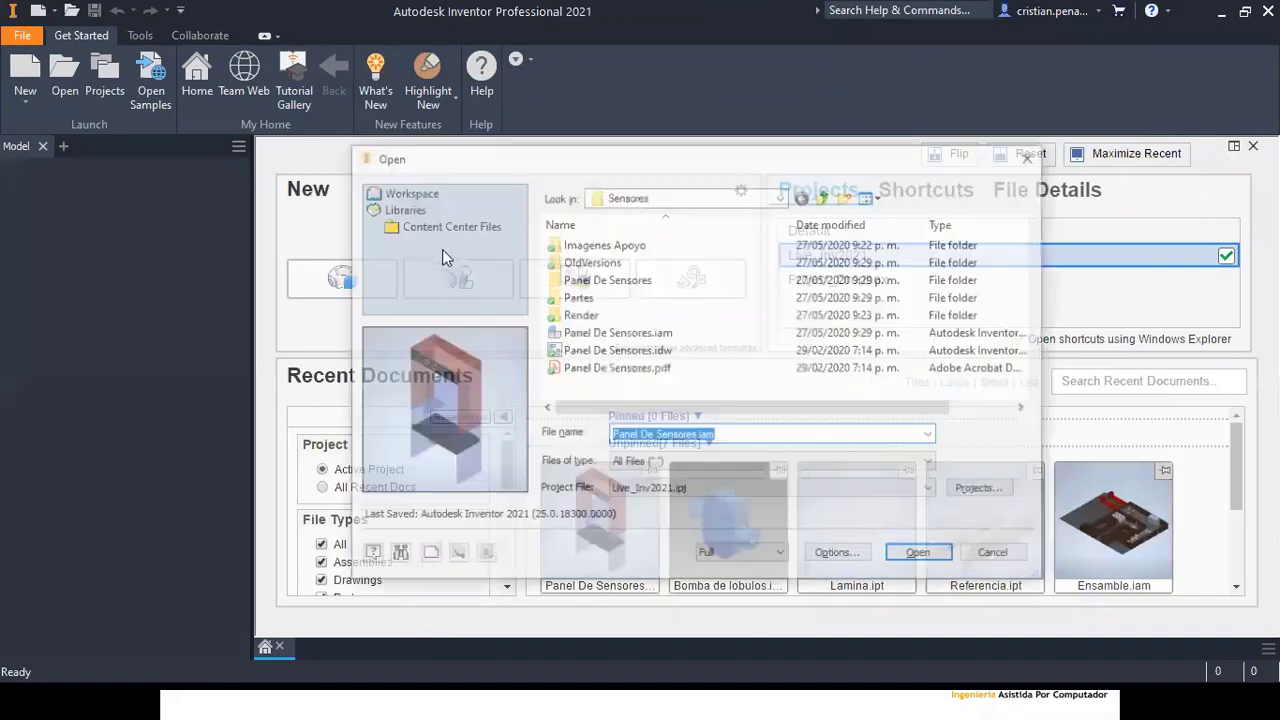
click(825, 196)
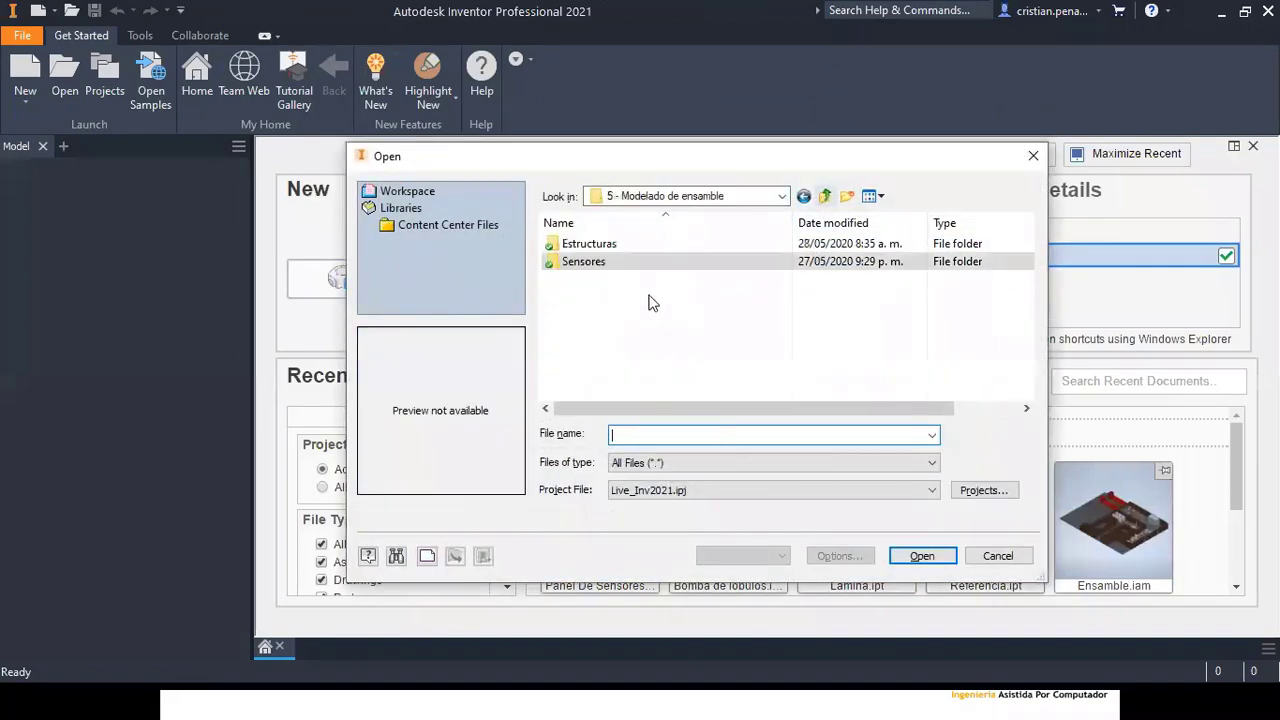
double_click(588, 246)
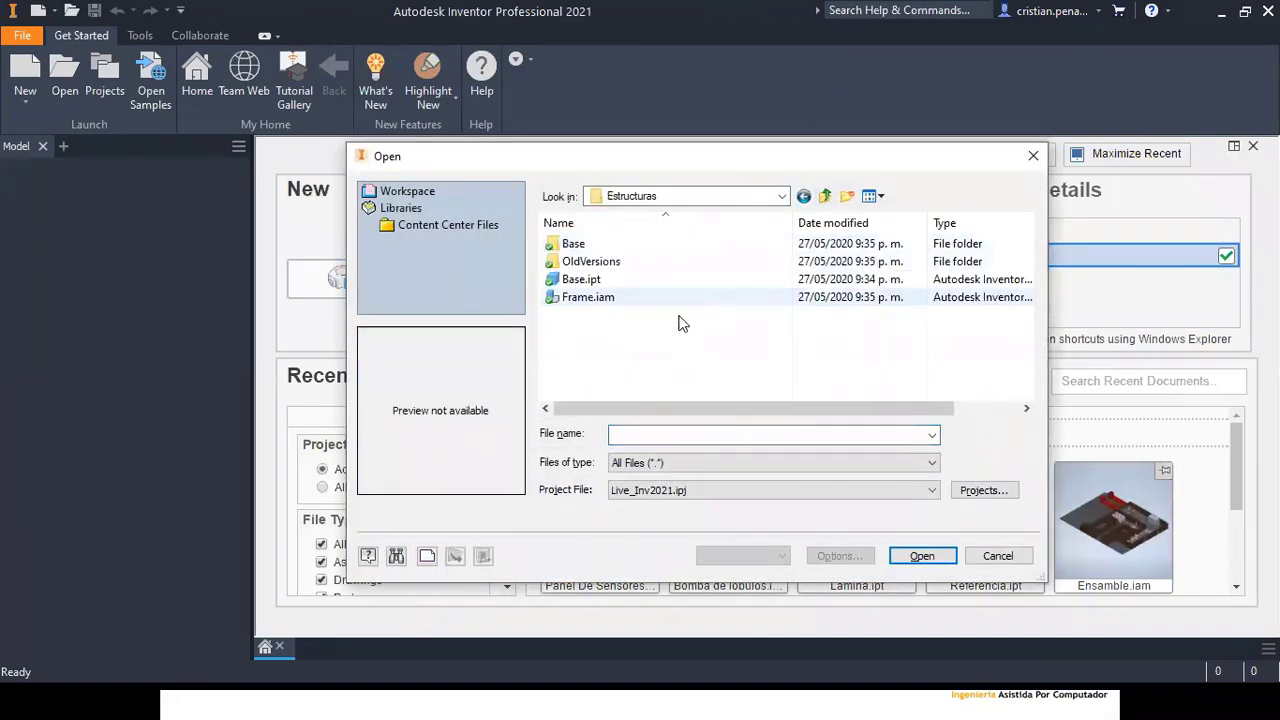
click(596, 298)
click(921, 556)
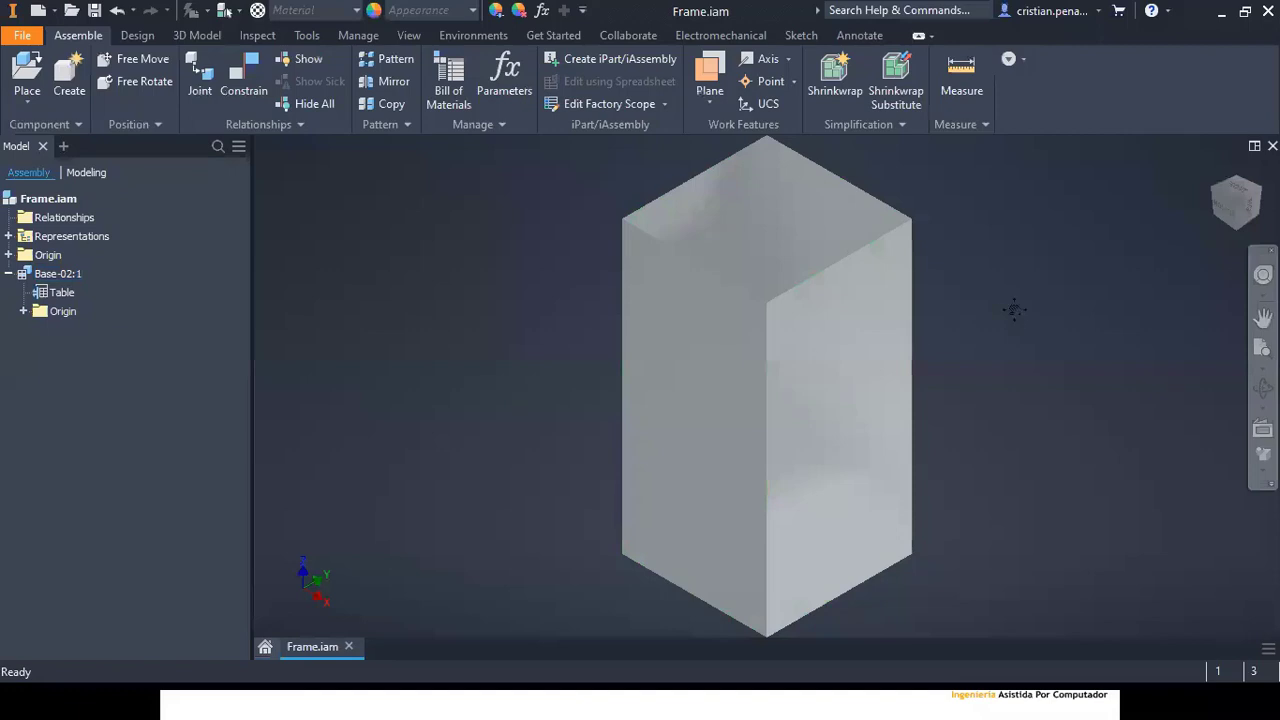
middle_drag(1014, 310, 930, 282)
middle_drag(971, 220, 944, 250)
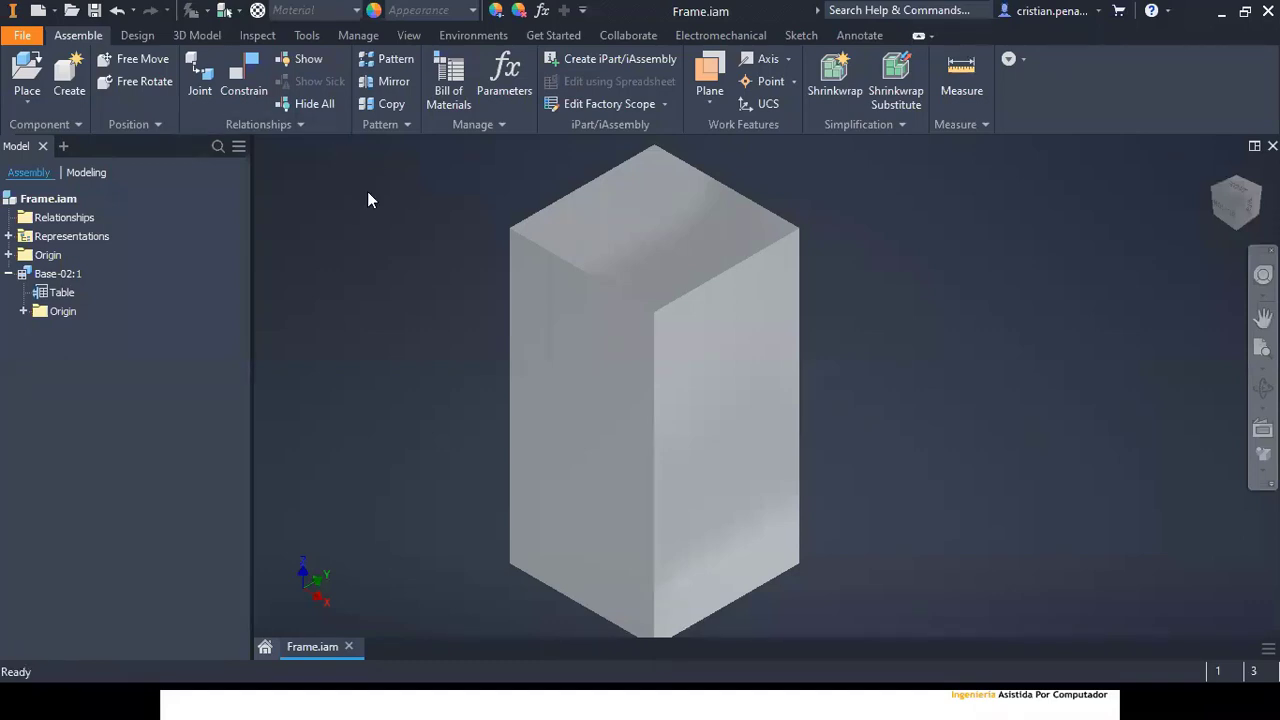
Step: Open the File Naming Defaults from the file settings of the application options
click(306, 36)
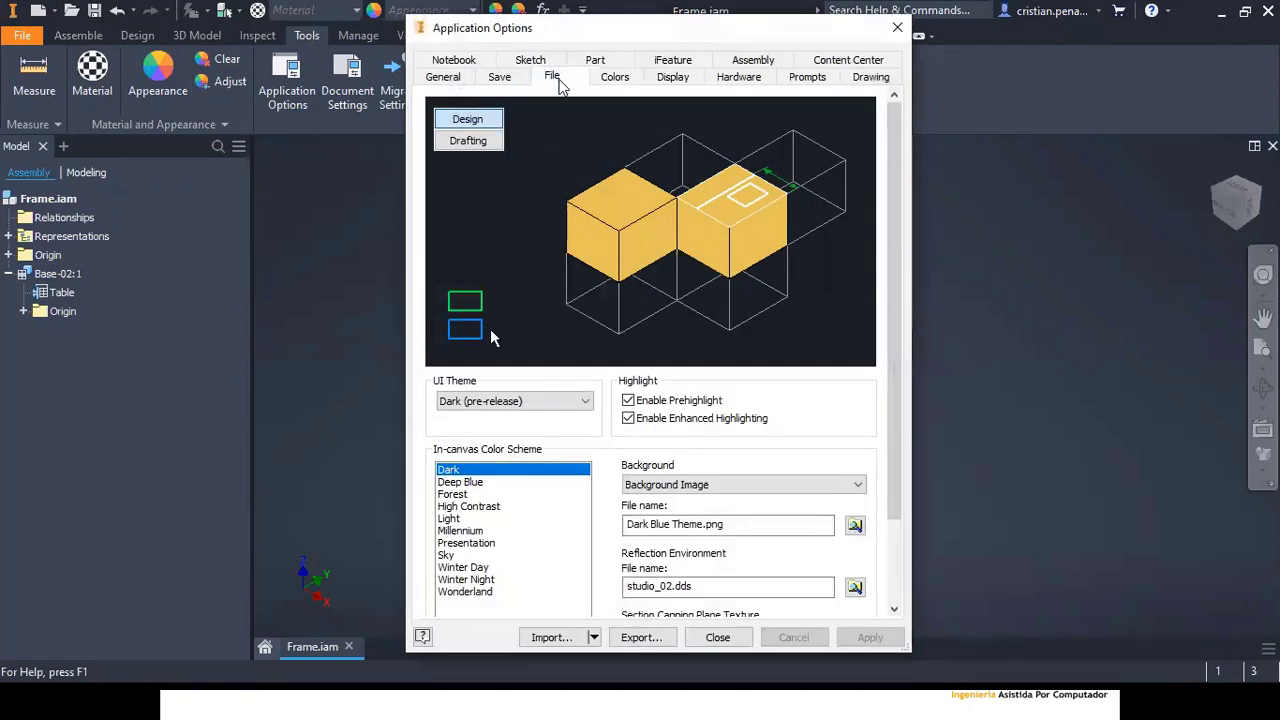
click(552, 77)
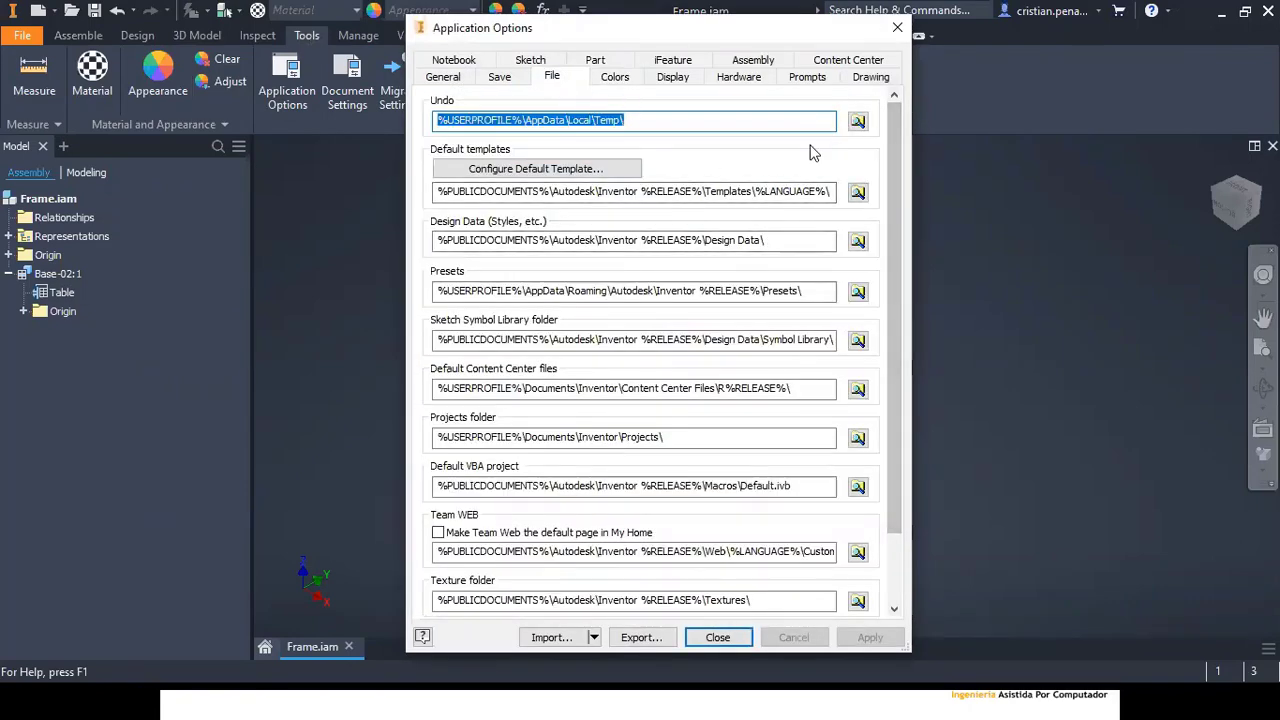
drag(903, 160, 903, 228)
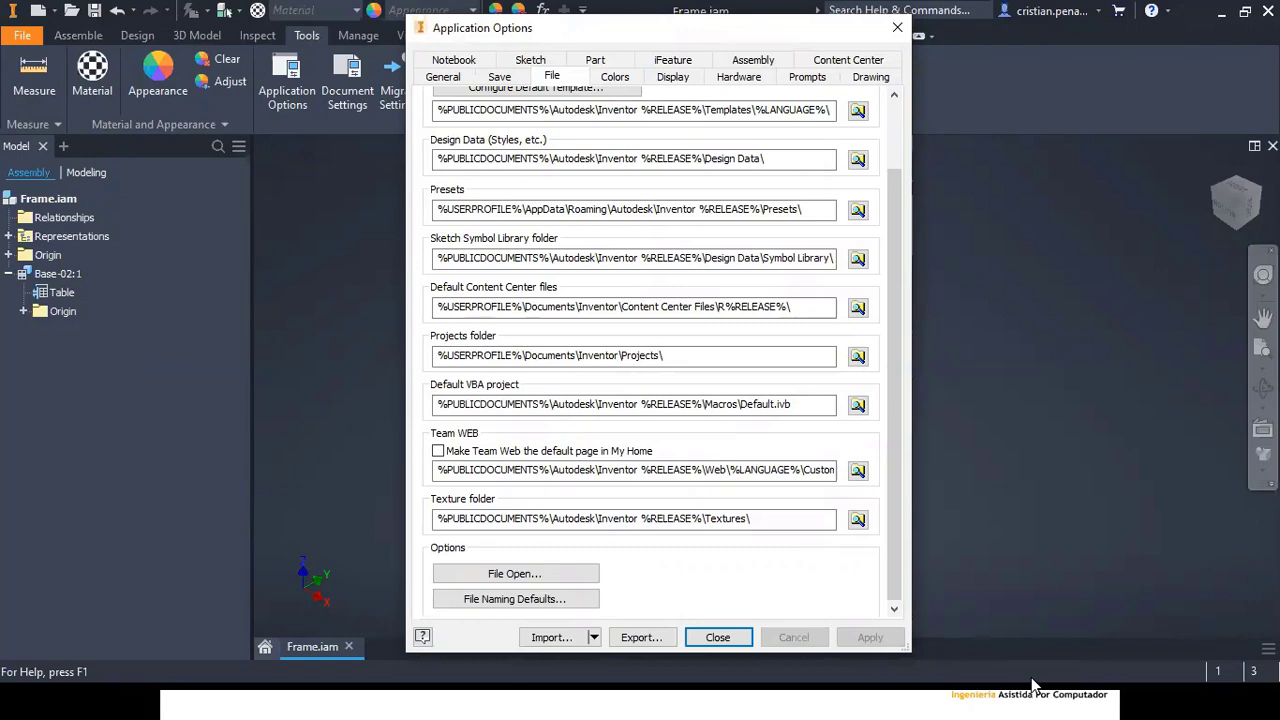
click(556, 598)
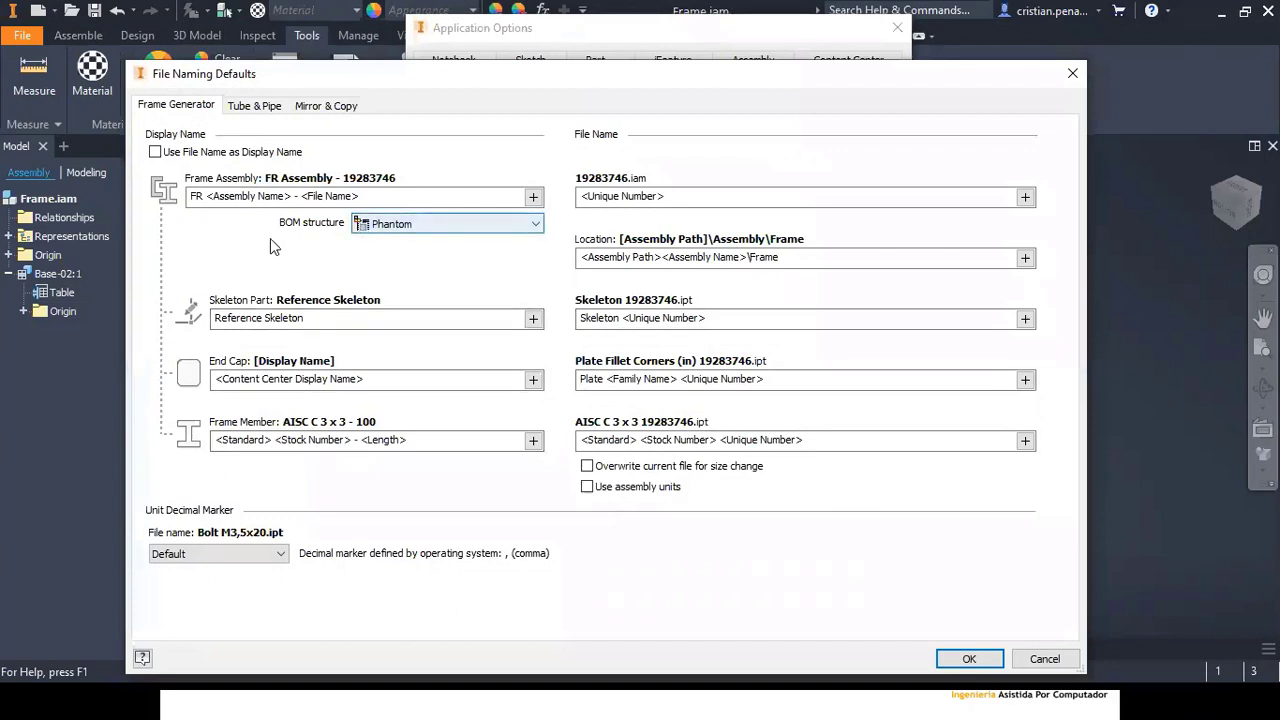
Step: Replace the FR prefix in the frame assembly's display name with CP
click(203, 196)
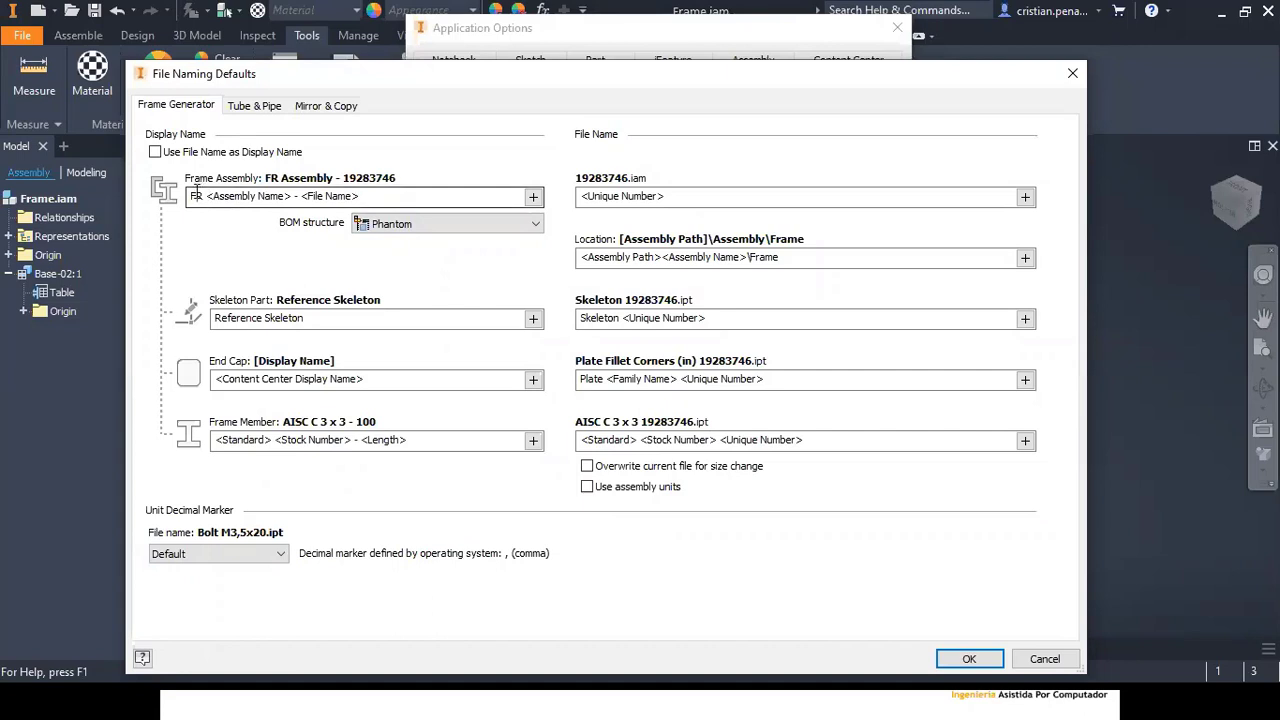
key(BackSpace)
key(BackSpace)
key(BackSpace)
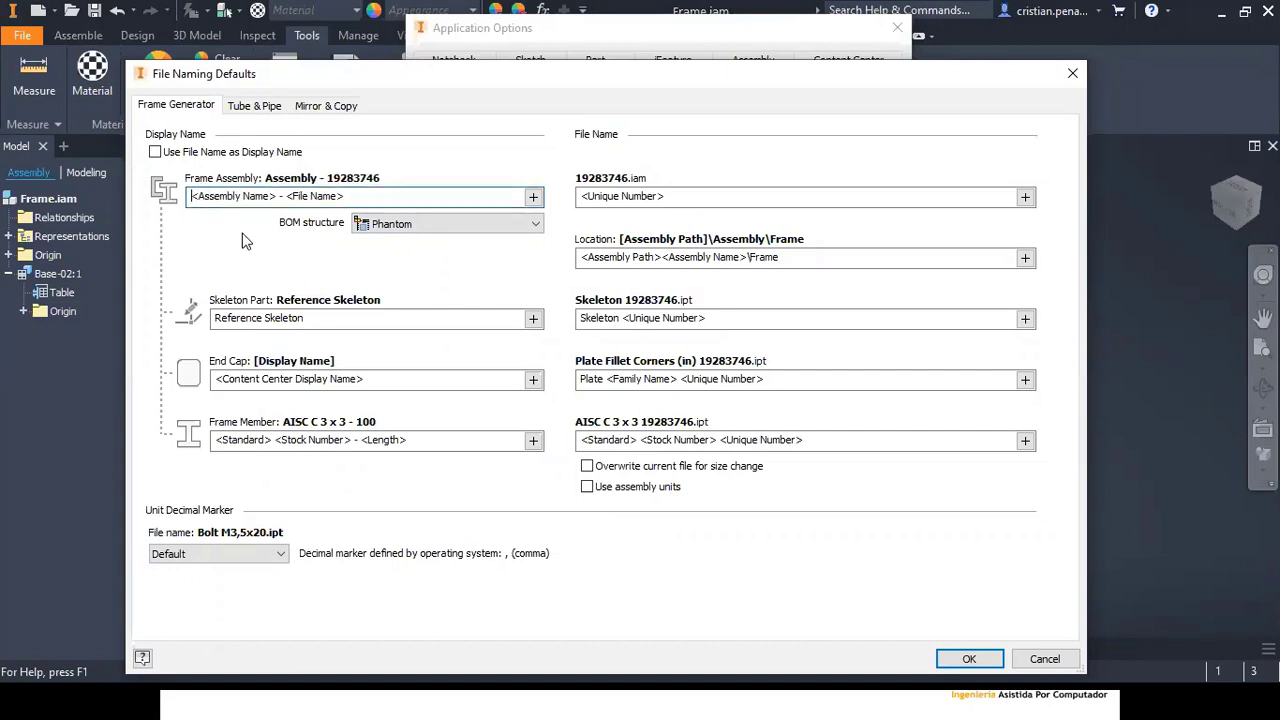
text(CP)
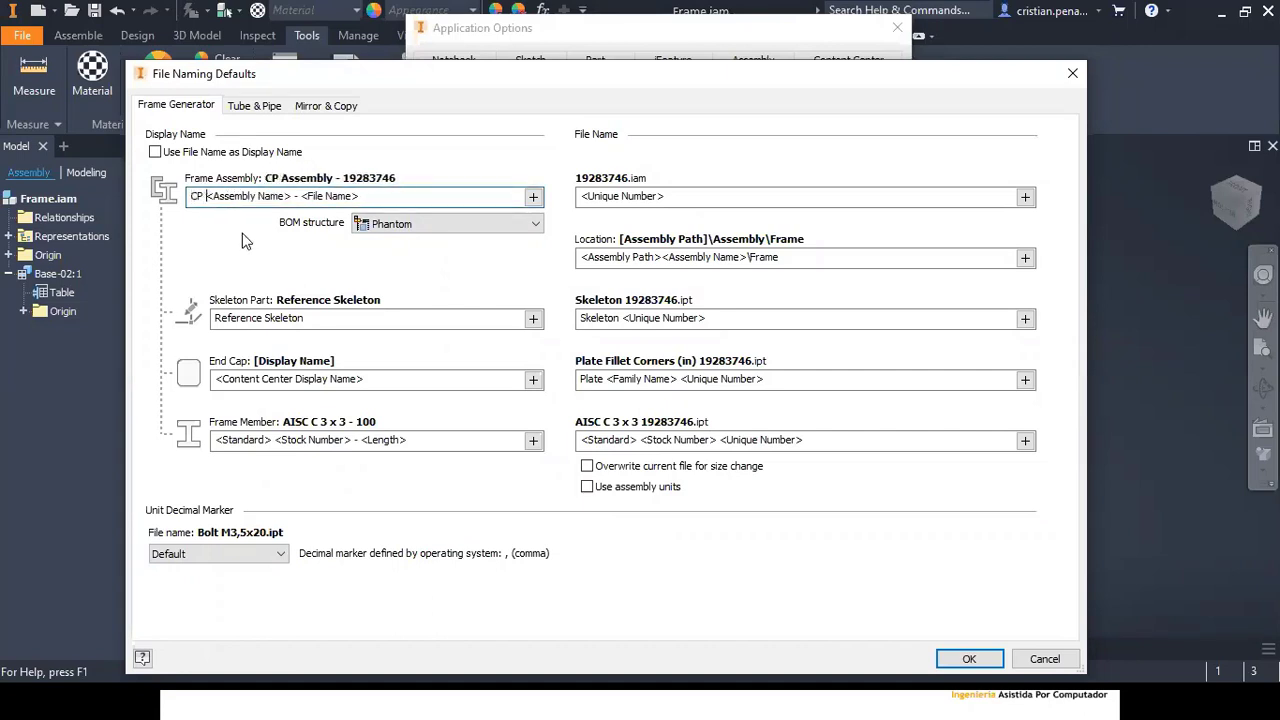
Step: Remove the <Assembly Name> parameter from the frame assembly's display name so the format reads CP - <File Name>
click(290, 196)
key(BackSpace)
key(BackSpace)
key(BackSpace)
key(BackSpace)
key(BackSpace)
key(BackSpace)
key(BackSpace)
key(BackSpace)
key(BackSpace)
key(BackSpace)
key(BackSpace)
key(BackSpace)
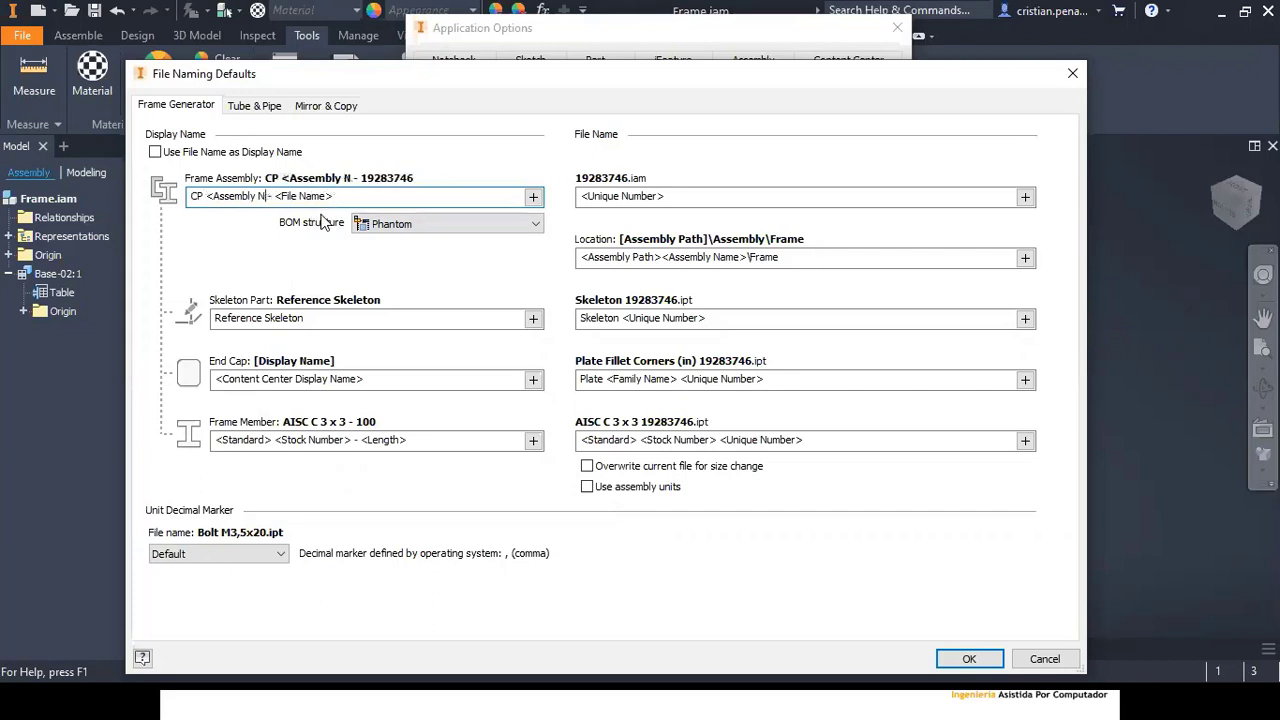
key(BackSpace)
key(BackSpace)
key(BackSpace)
key(BackSpace)
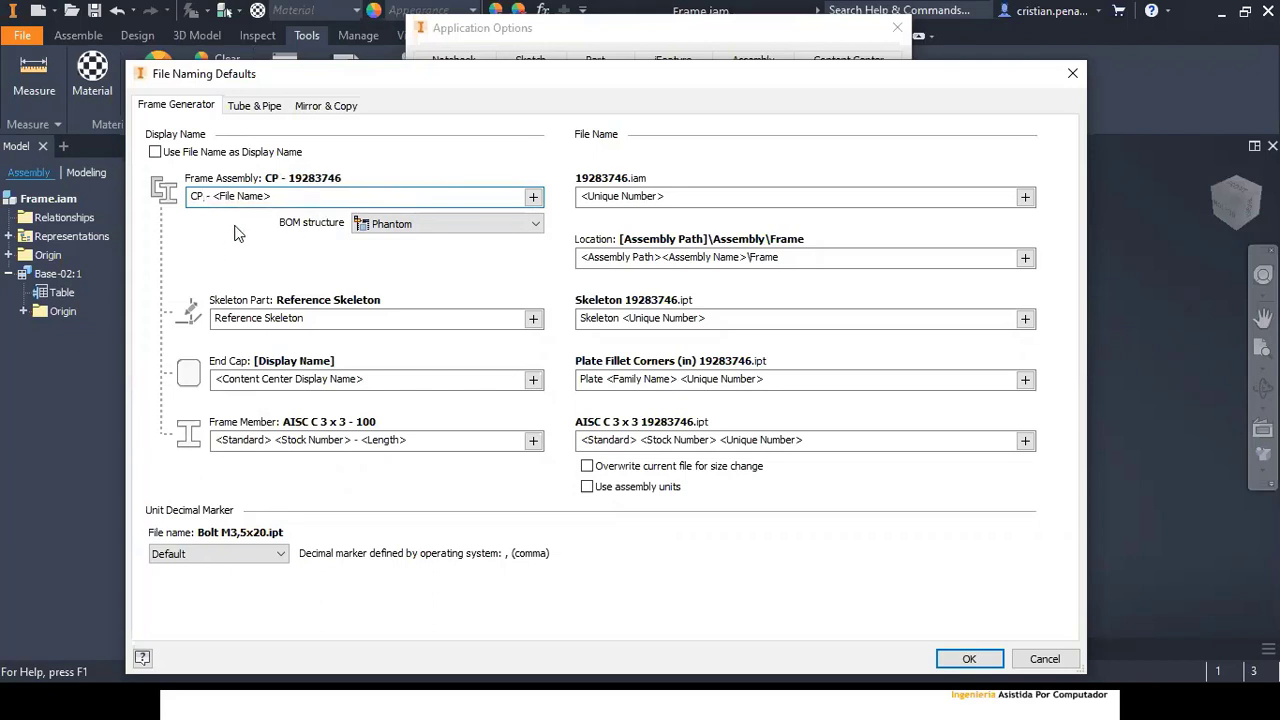
Step: Enable Use File Name as Display Name for the frame generator and switch it off again
click(660, 442)
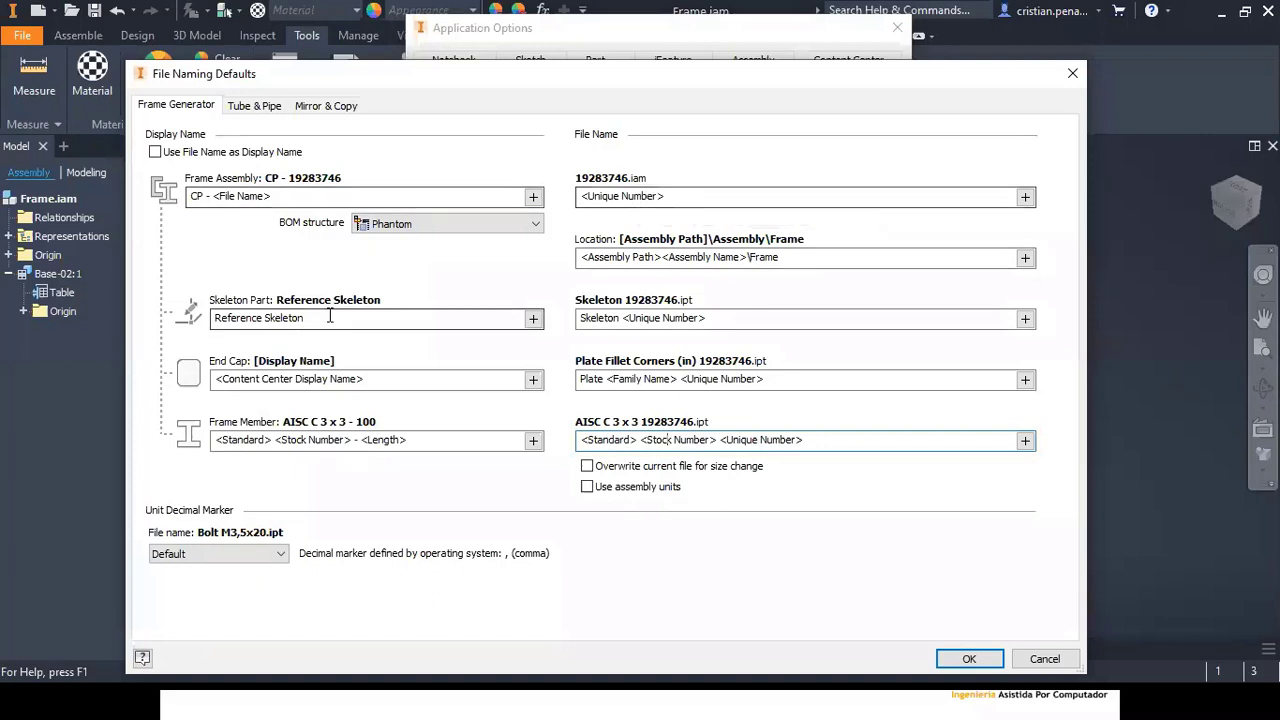
click(155, 153)
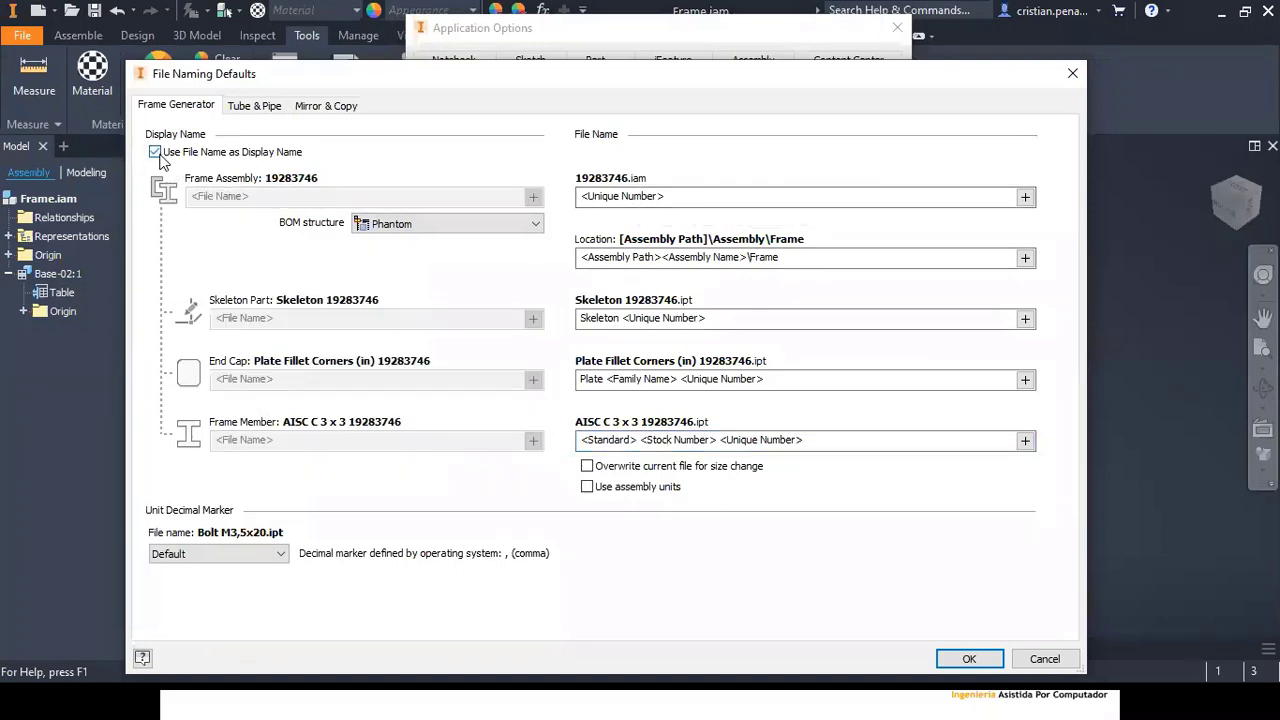
click(155, 152)
Step: Reset the frame assembly's display name format
click(454, 196)
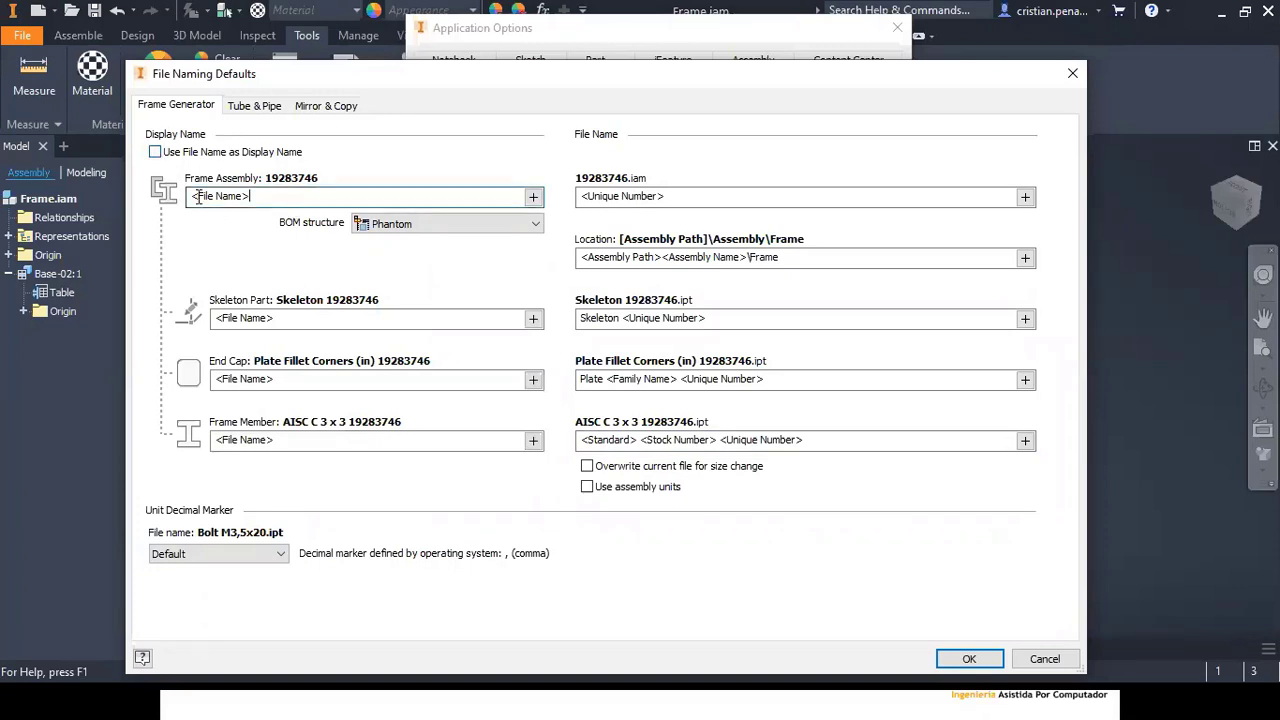
click(533, 196)
click(586, 271)
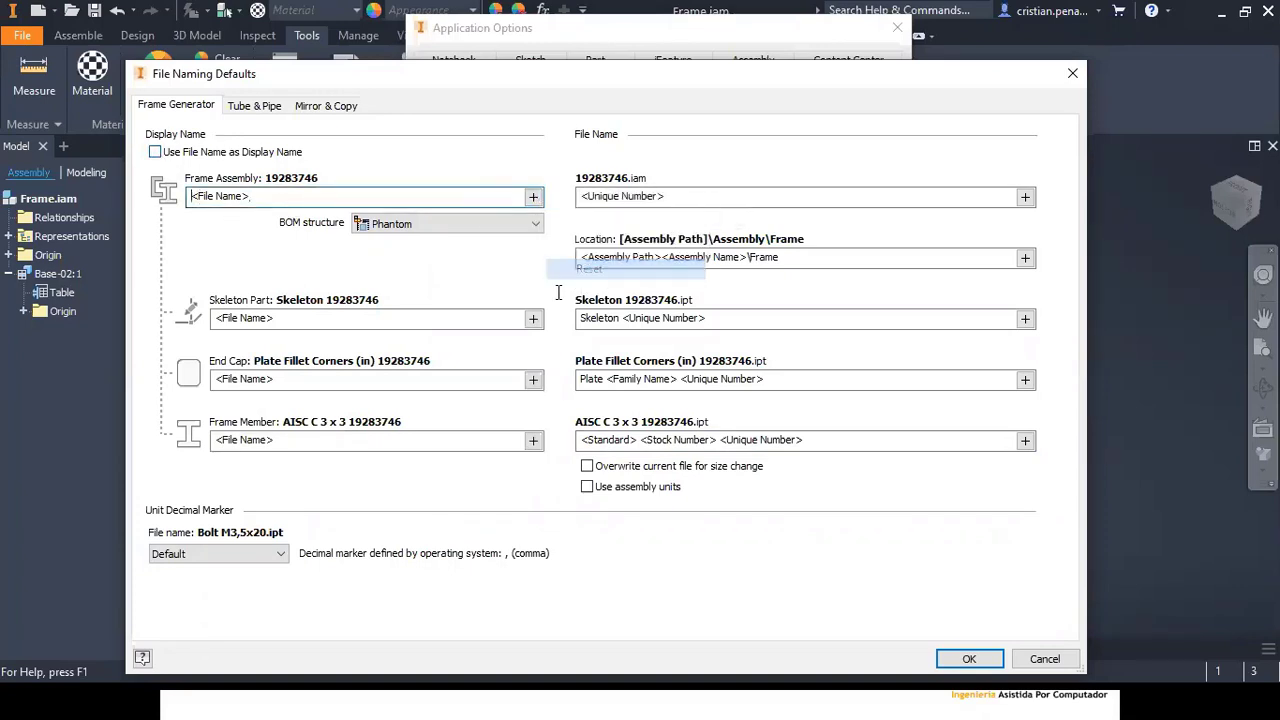
click(533, 197)
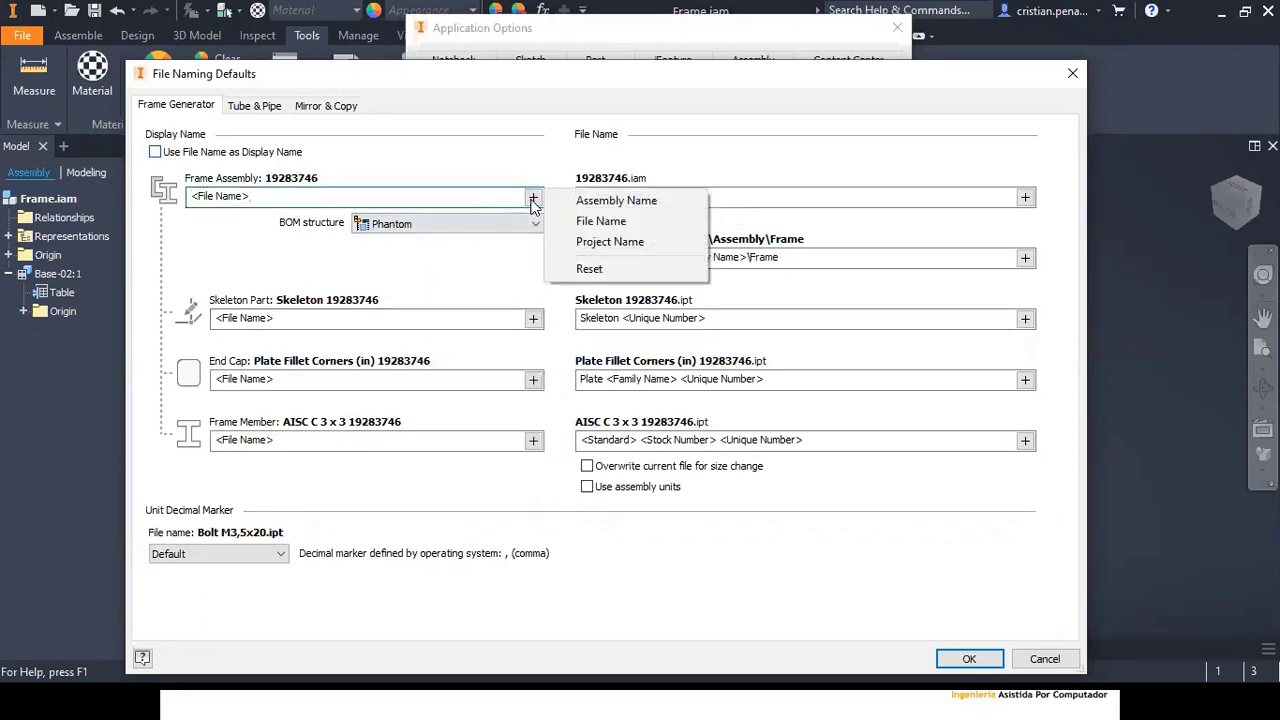
click(613, 244)
text(-)
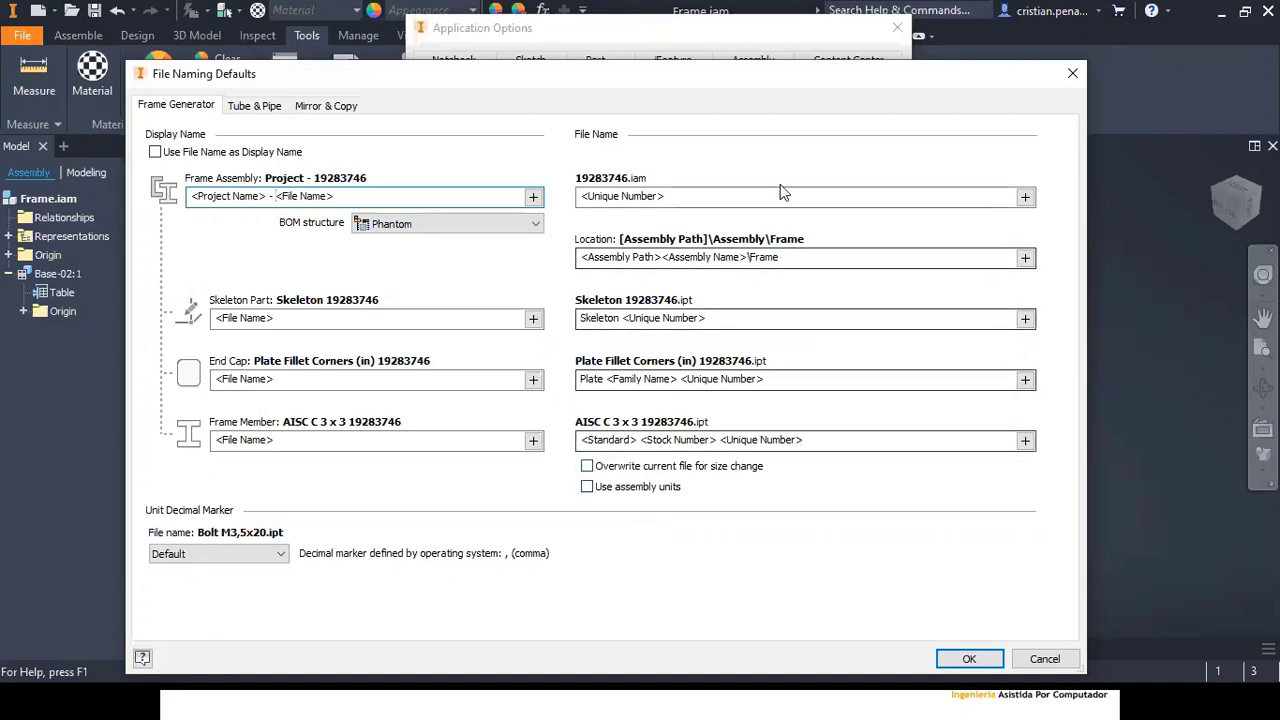
drag(763, 73, 706, 14)
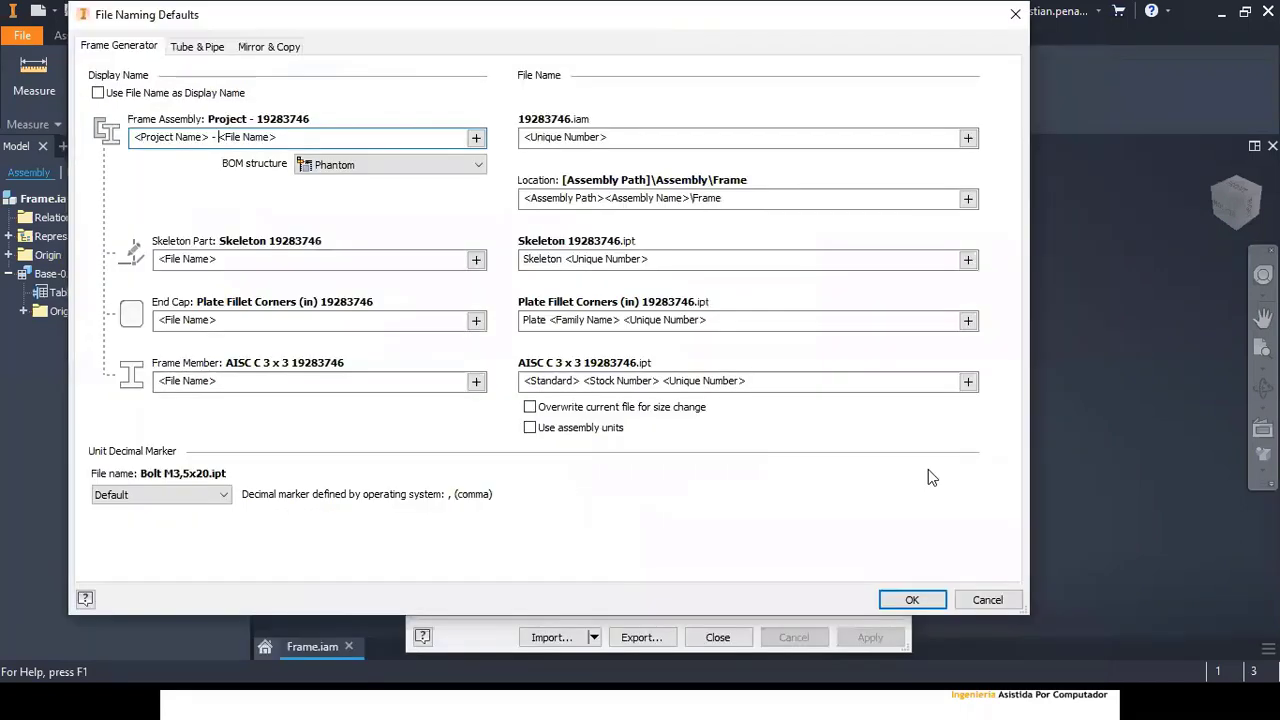
key(Escape)
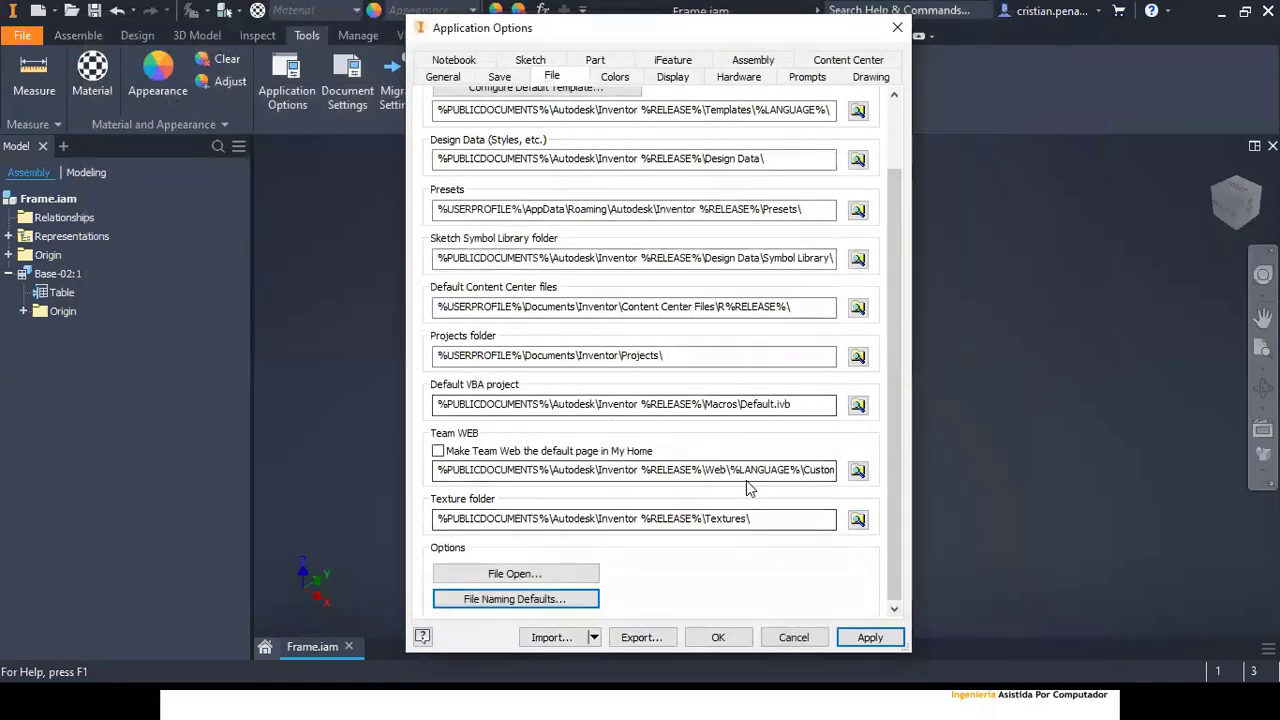
click(896, 29)
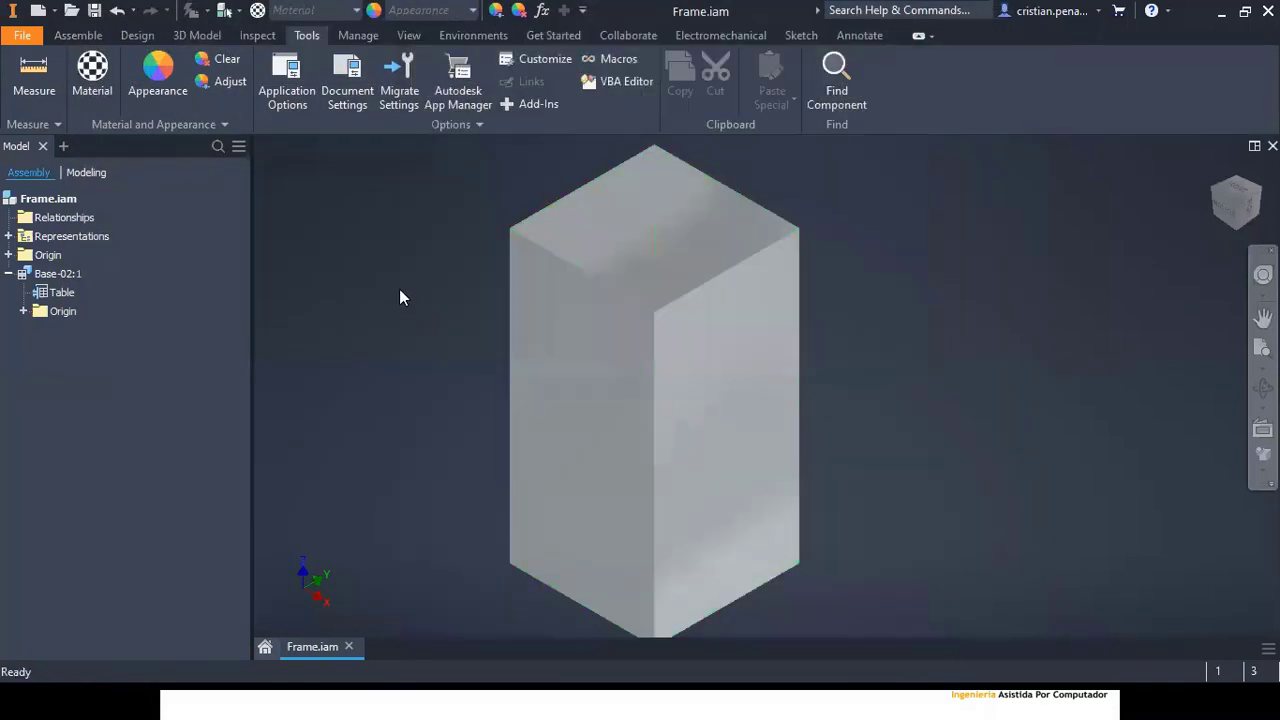
Step: In the File Naming Defaults, replace FR <Assembly Name> with <Project Name> in the frame assembly's display name and accept the application options
click(307, 80)
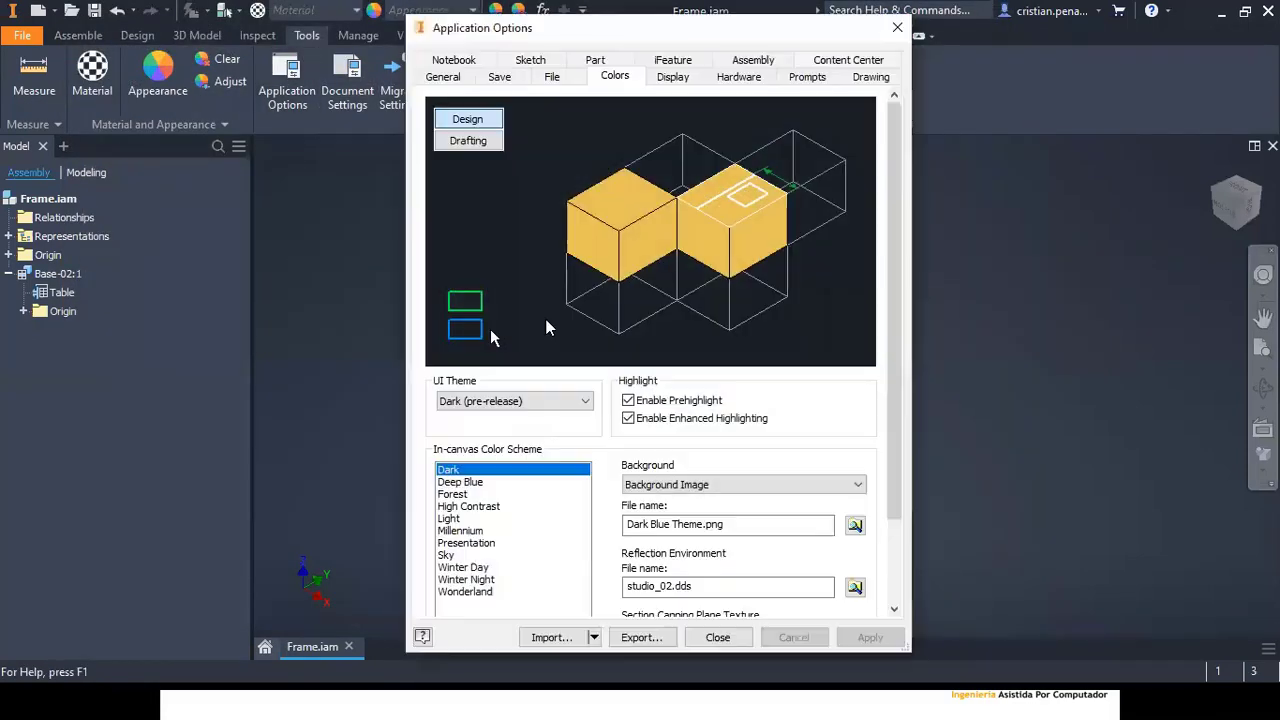
click(552, 80)
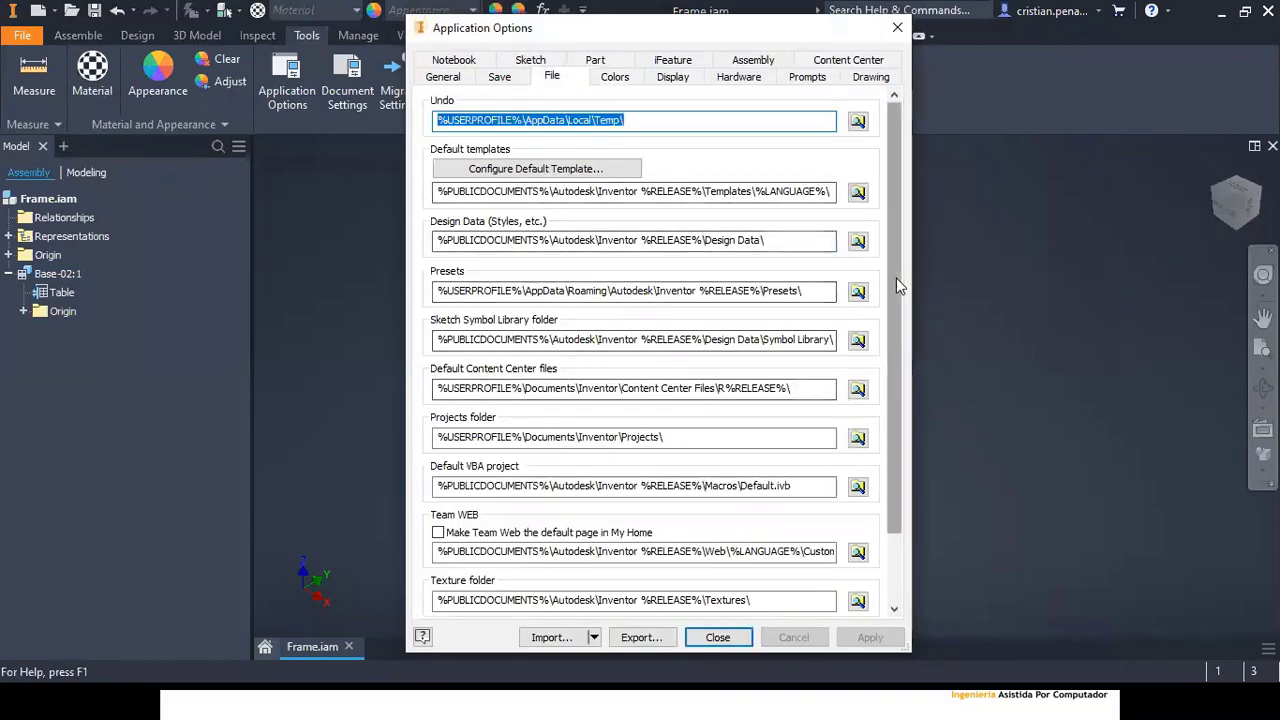
drag(896, 278, 896, 456)
click(580, 597)
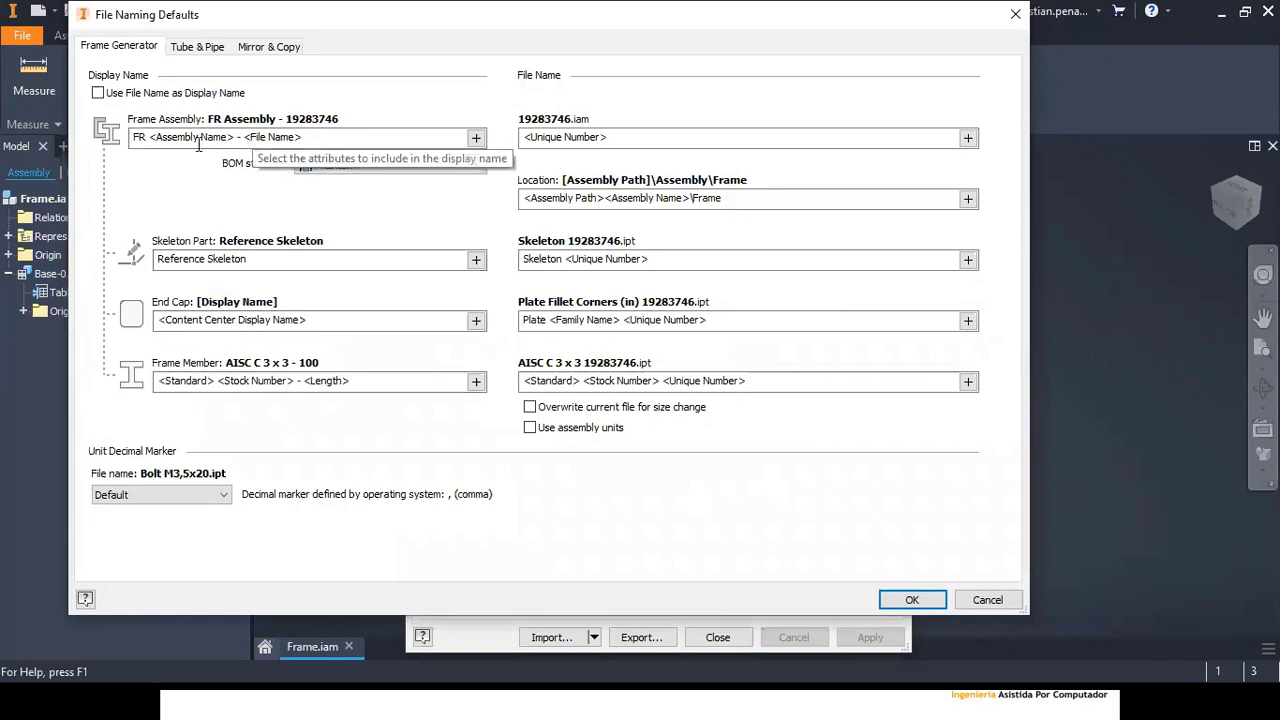
click(140, 141)
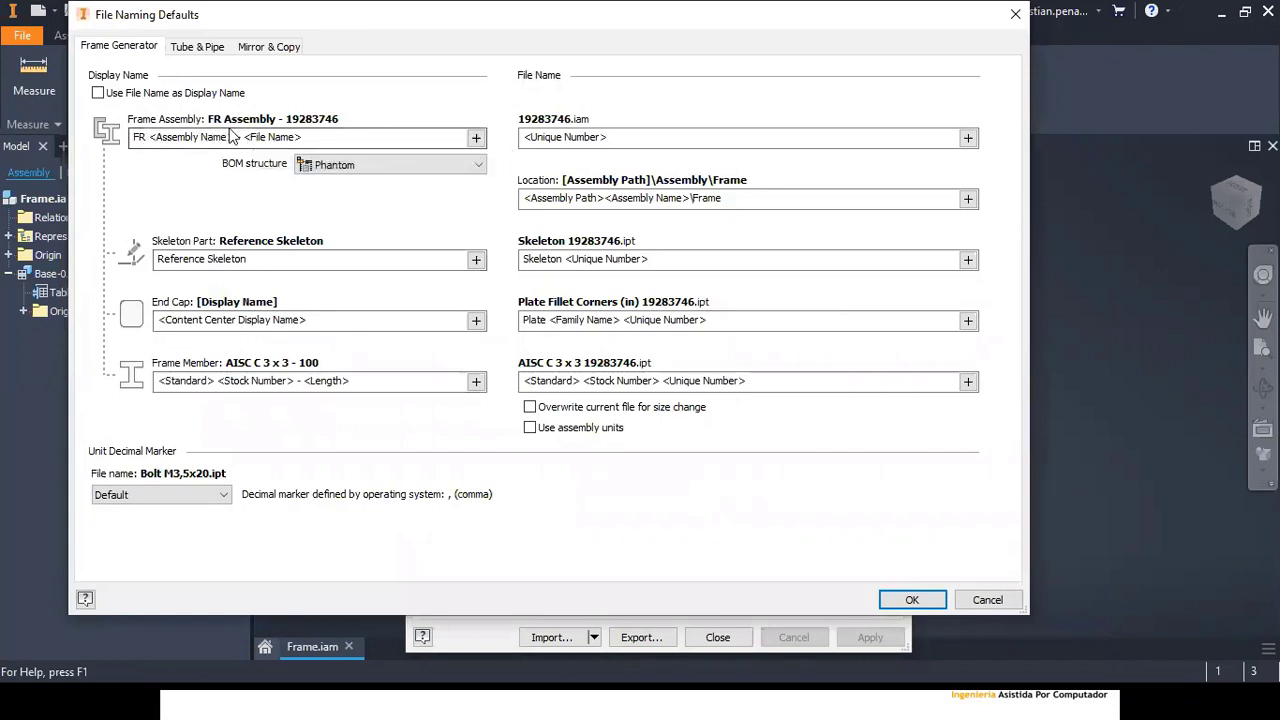
drag(237, 137, 133, 137)
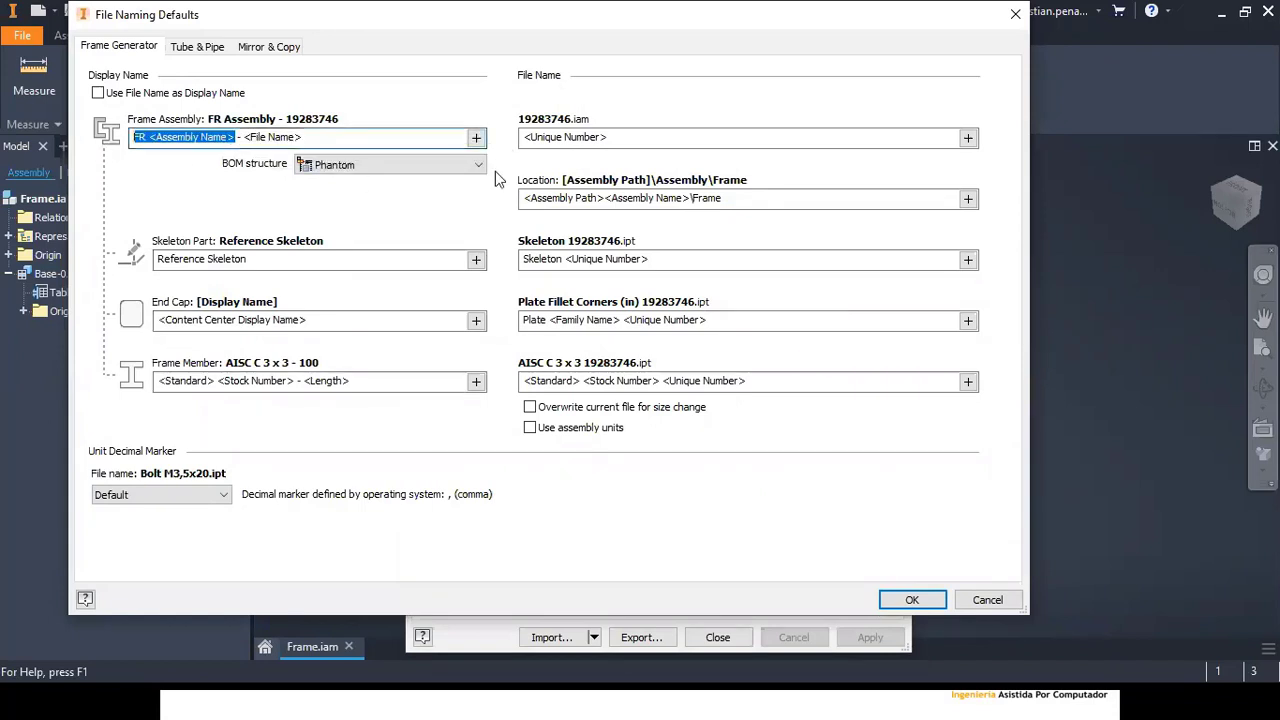
click(476, 137)
click(540, 183)
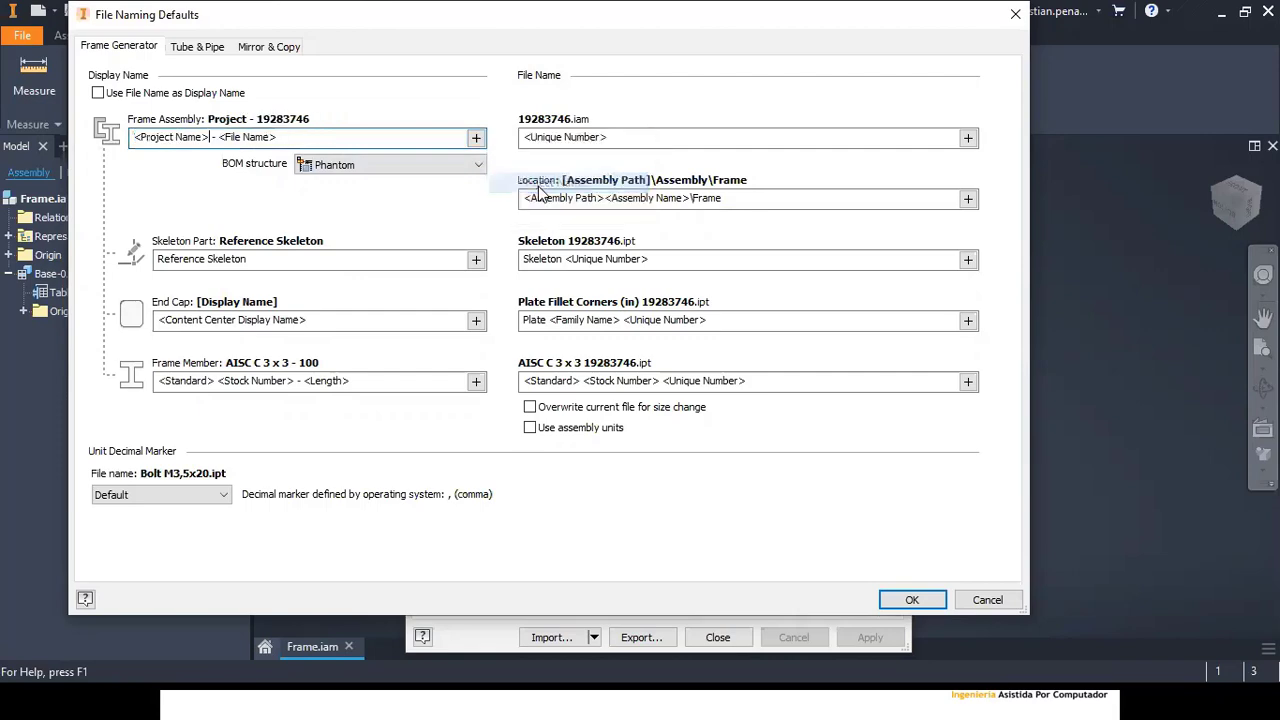
click(910, 599)
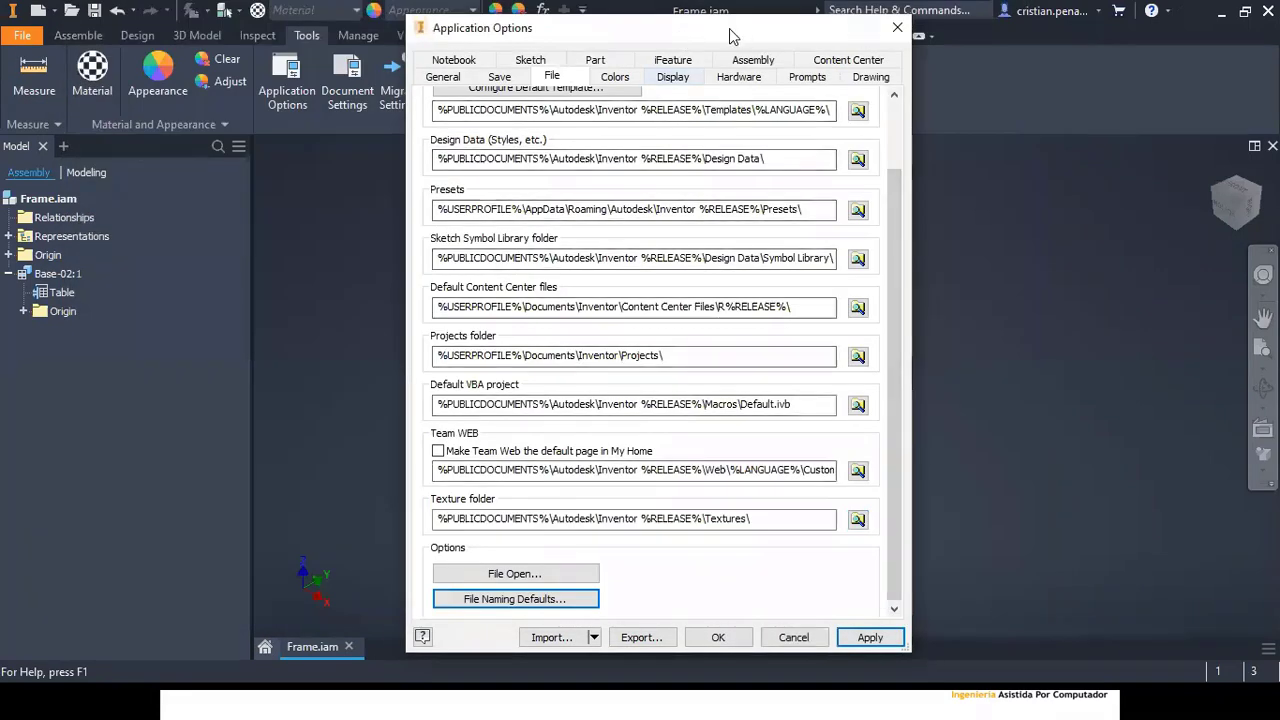
mouse_move(730, 36)
mouse_down()
mouse_move(726, 60)
mouse_move(724, 44)
mouse_up()
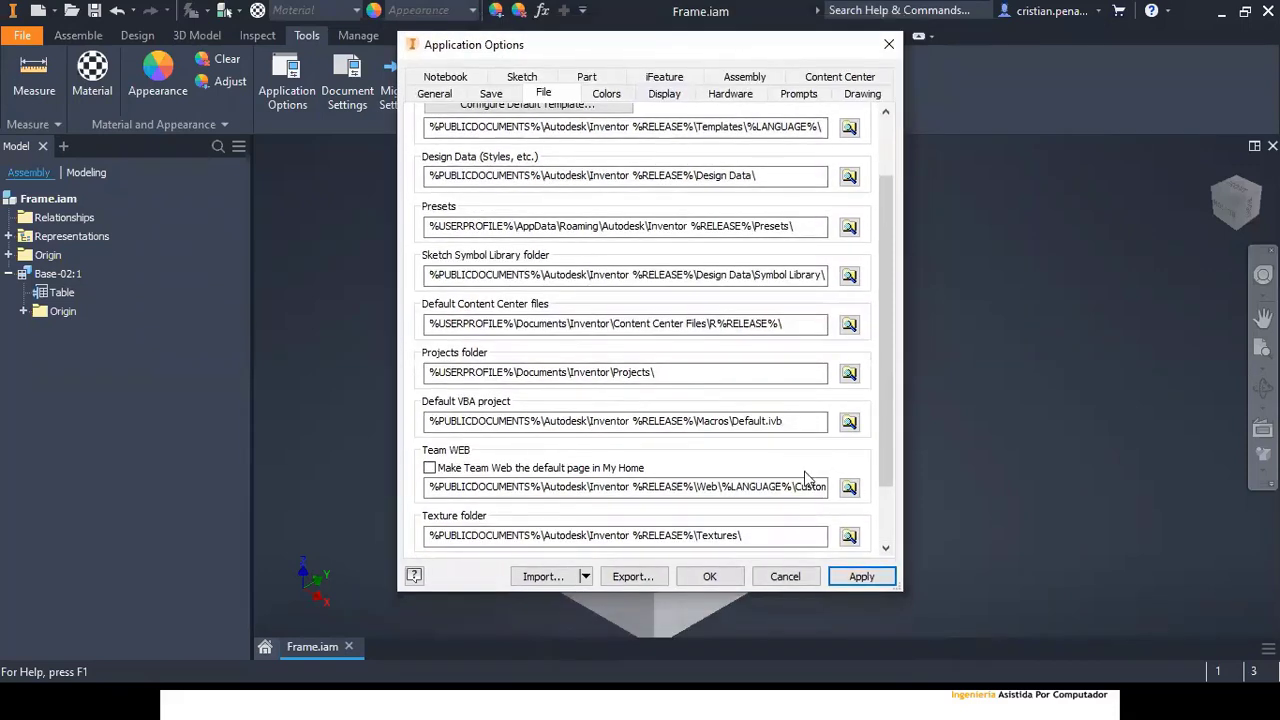
click(710, 577)
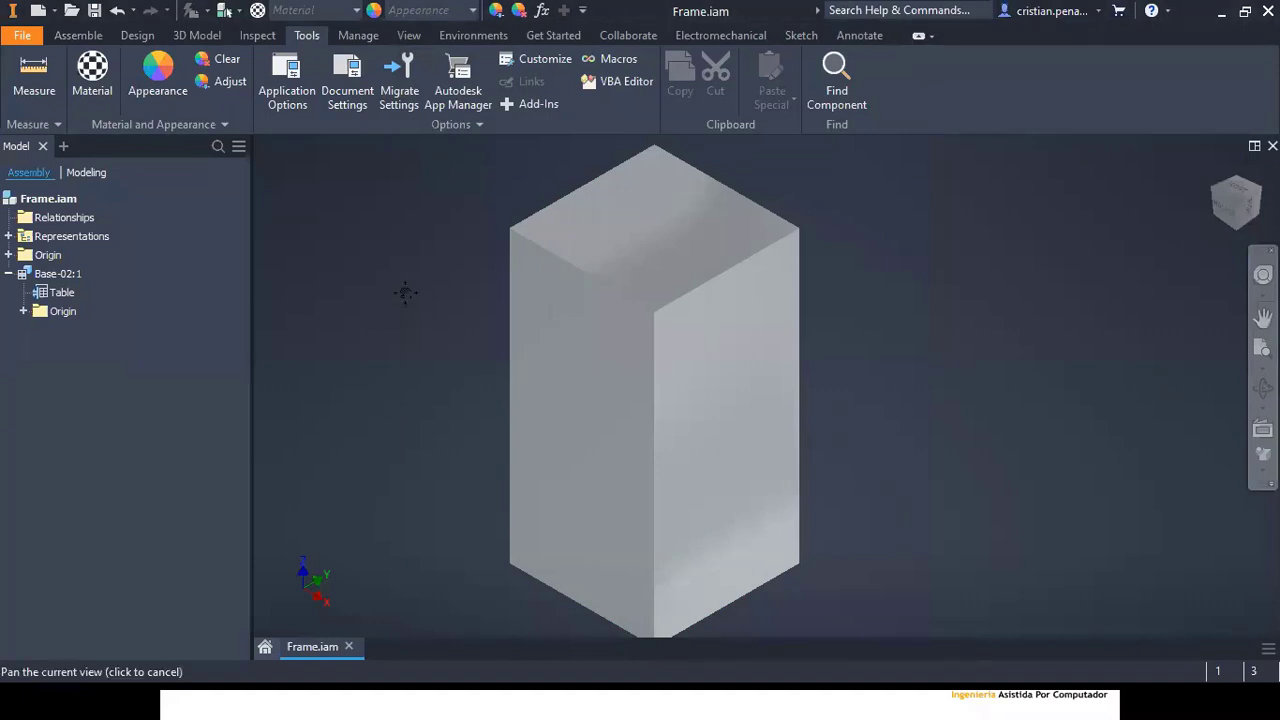
Step: Insert ANSI MC 18 x 58 channel frame members on the base block's four vertical edges, accepting the default file and member names
middle_drag(391, 338, 377, 300)
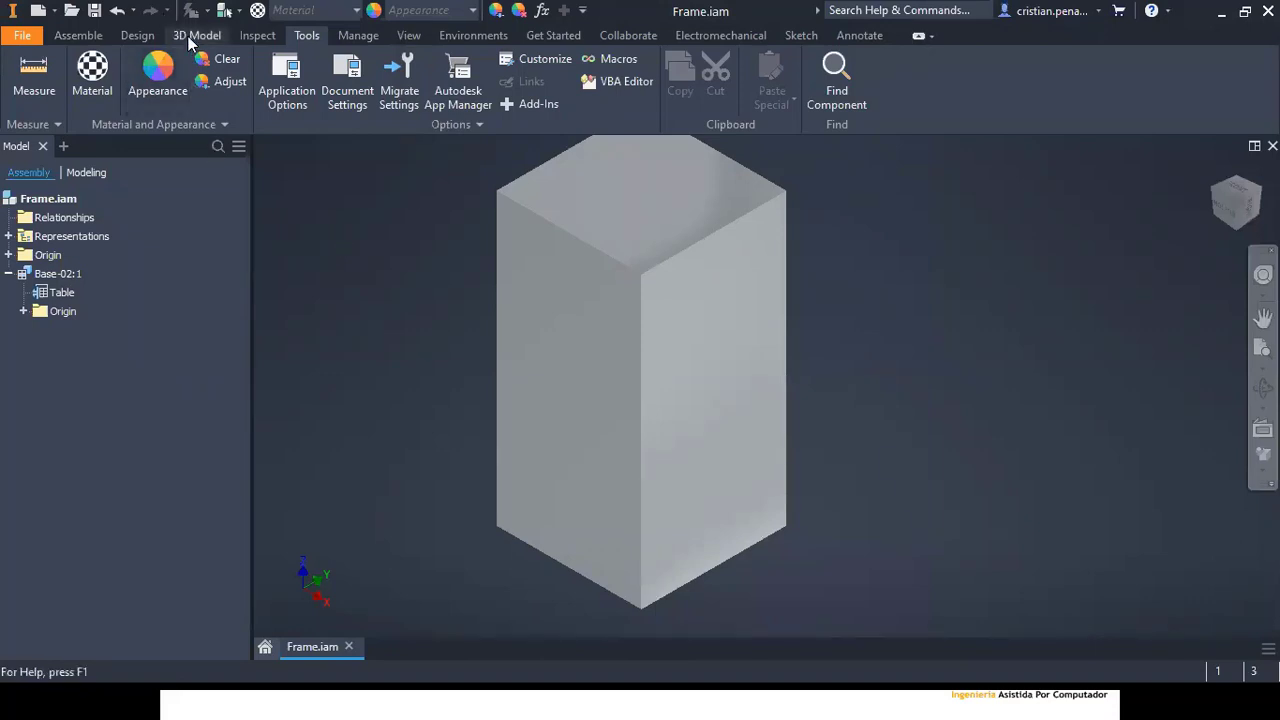
click(134, 35)
click(140, 80)
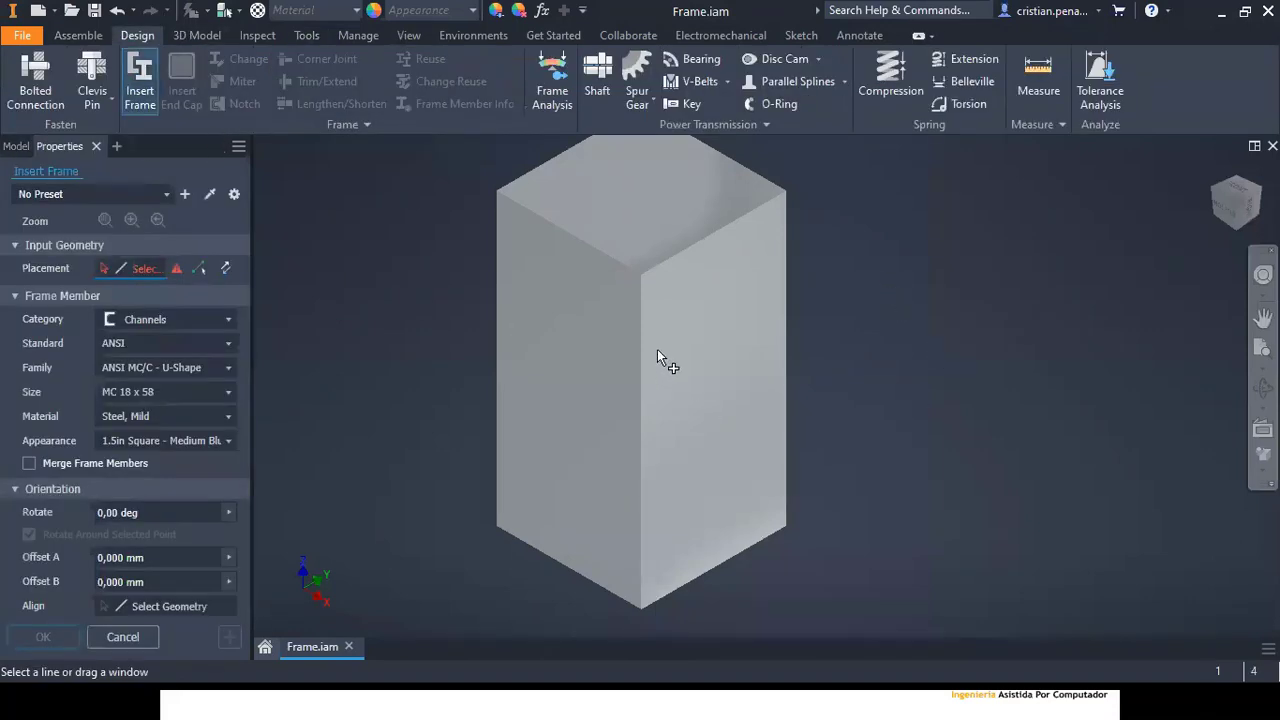
click(642, 318)
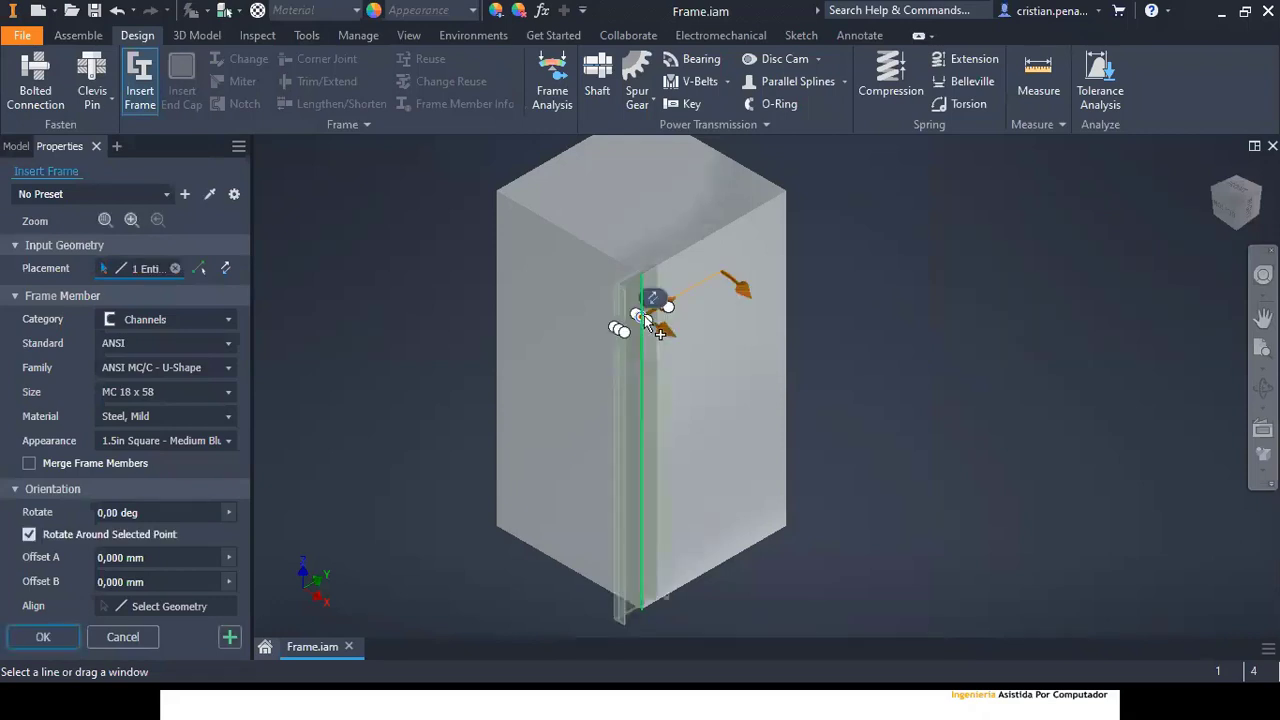
click(498, 265)
click(787, 235)
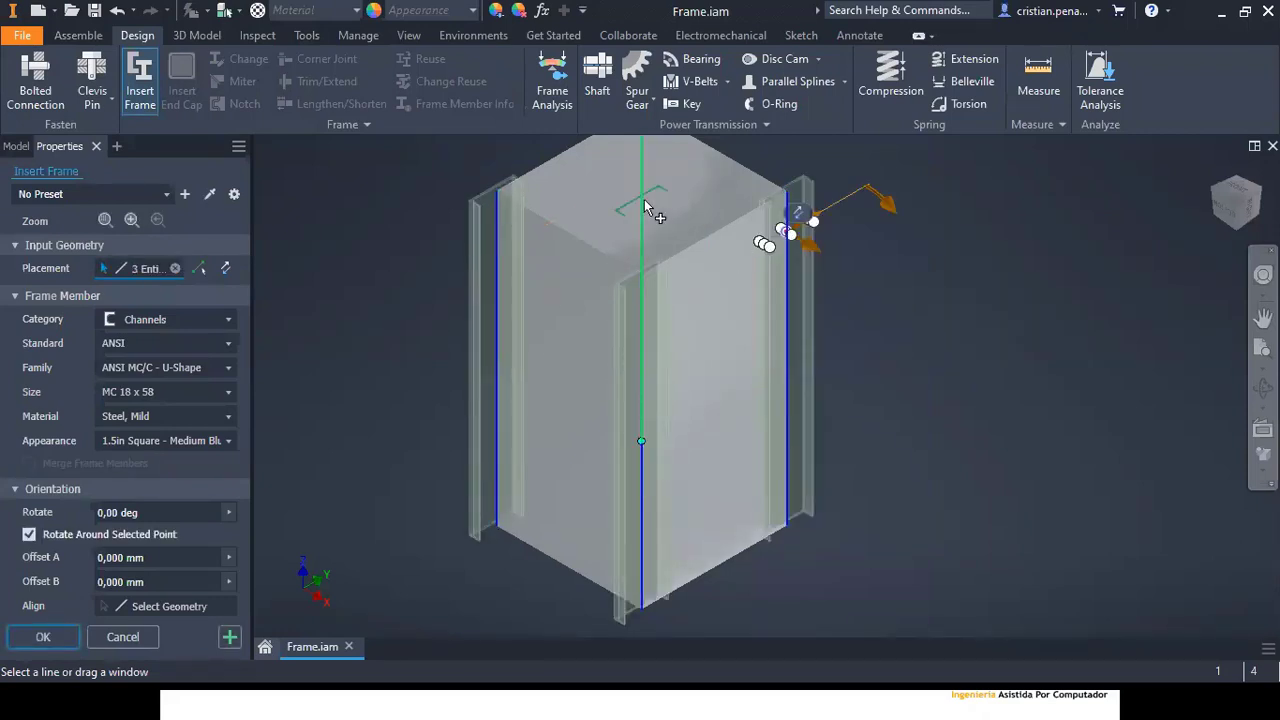
middle_drag(646, 204, 660, 272)
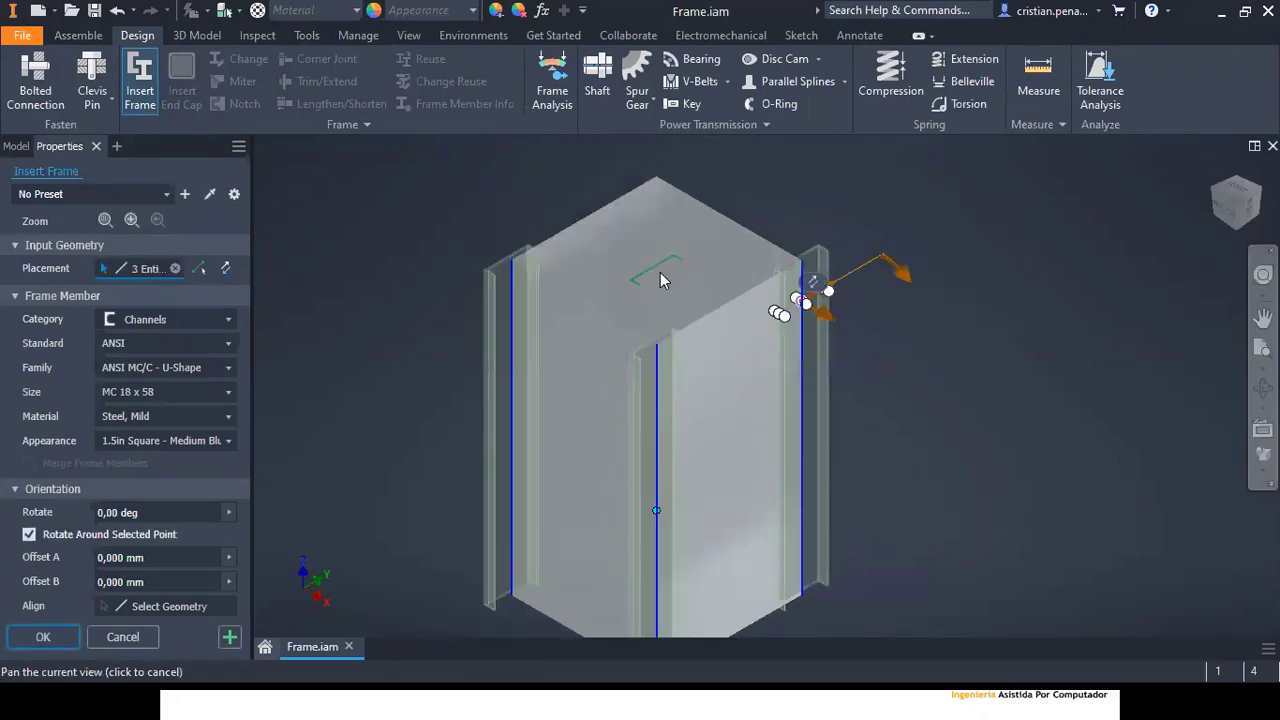
click(653, 191)
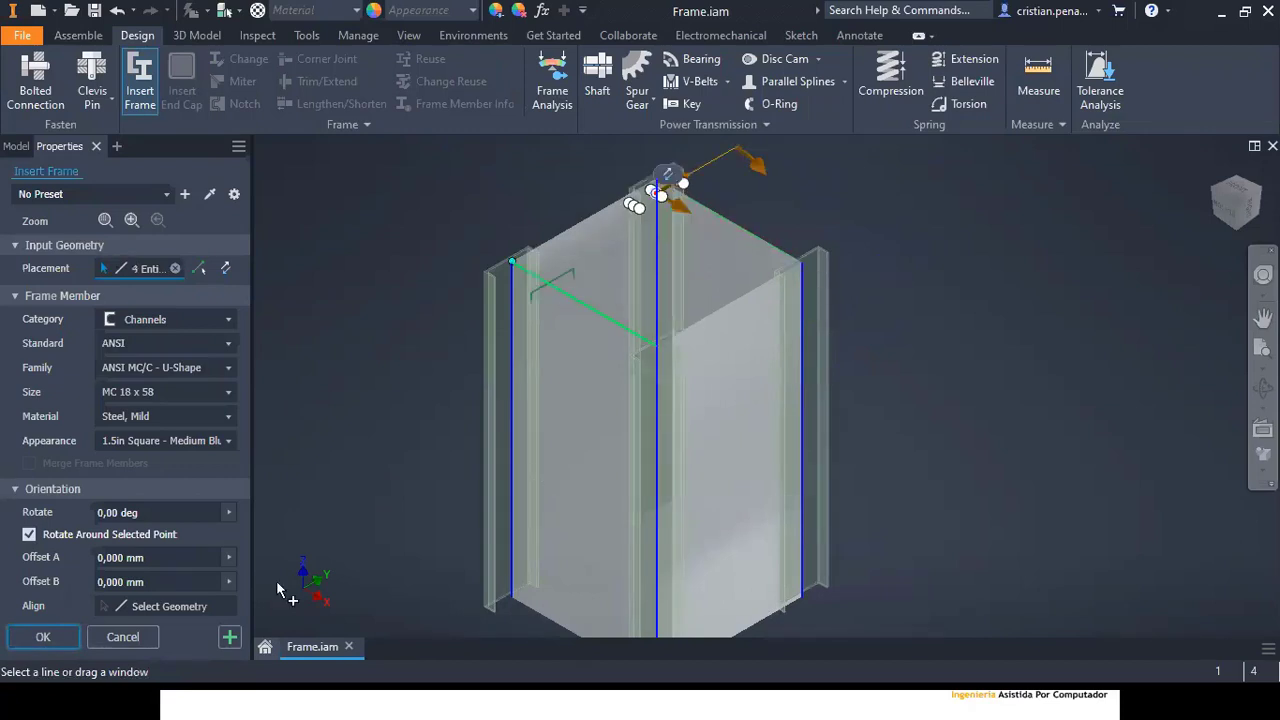
click(40, 640)
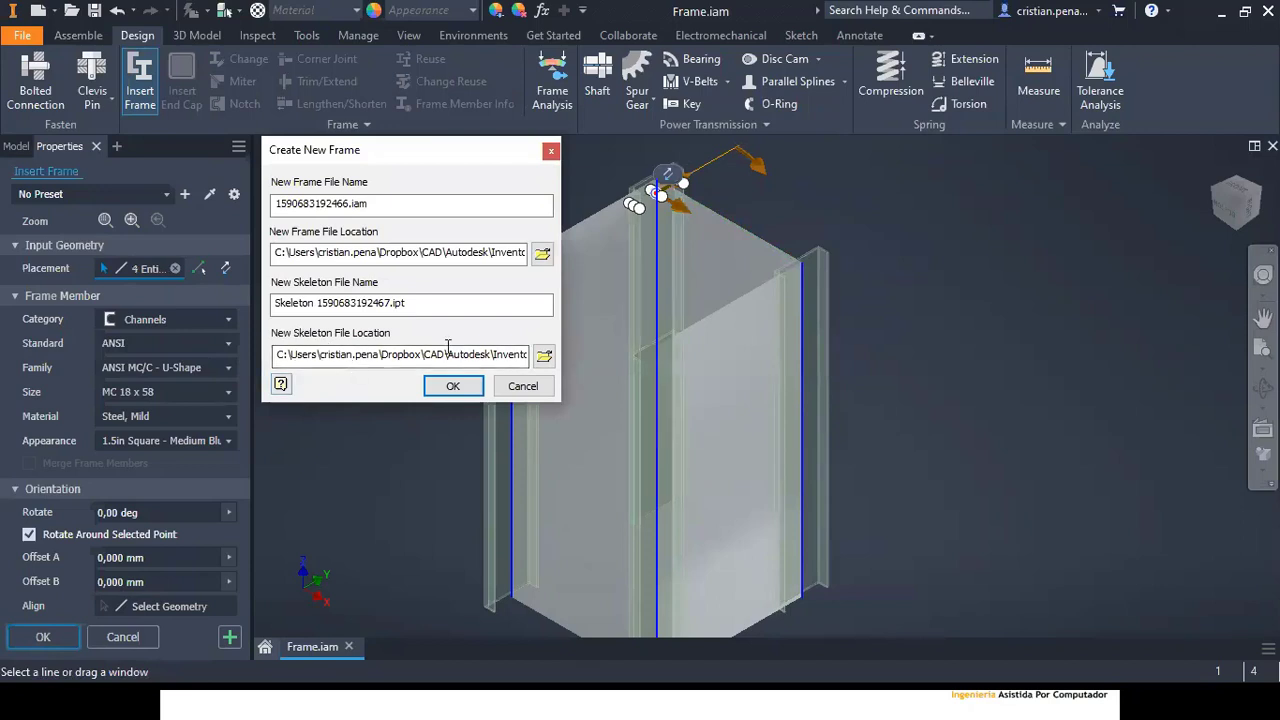
click(453, 387)
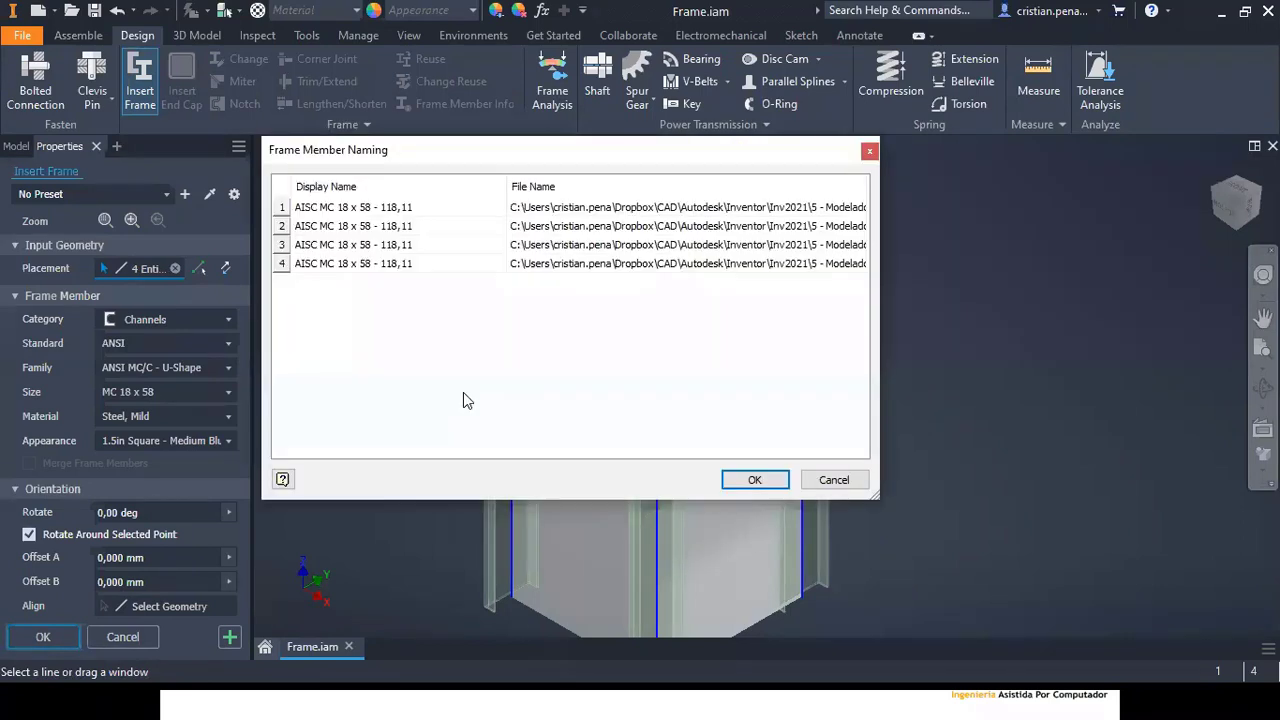
click(753, 481)
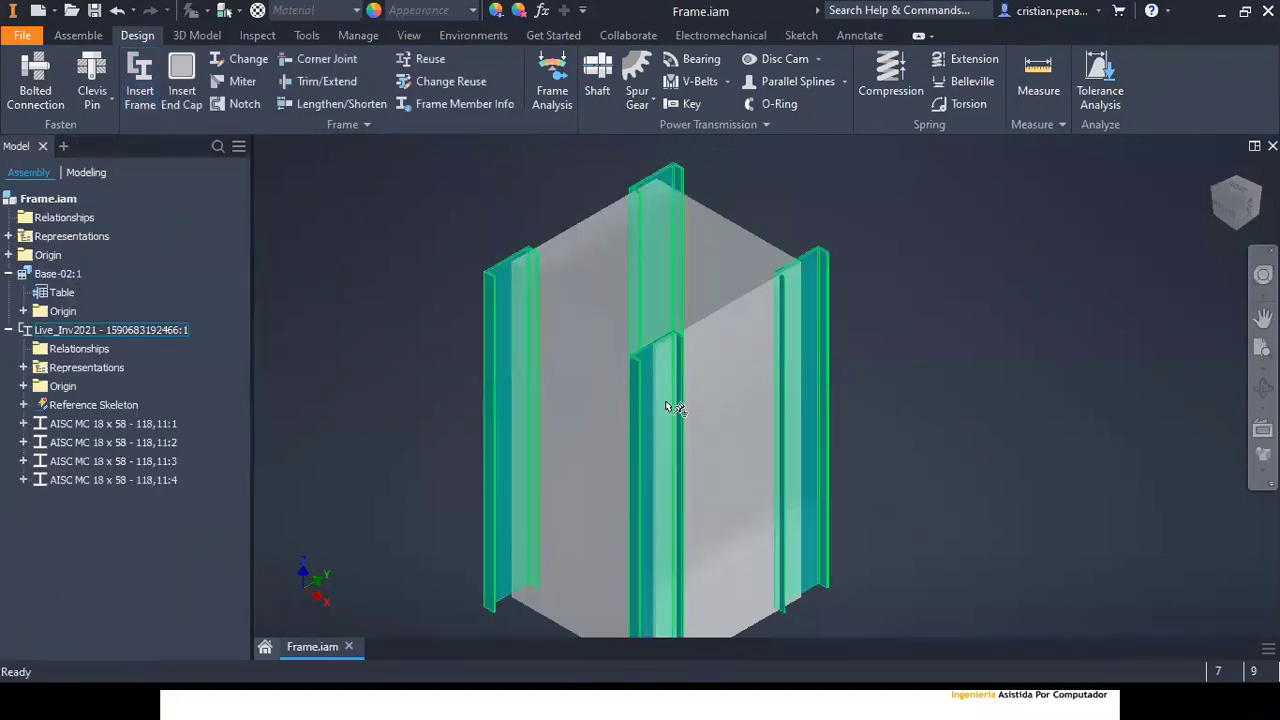
Step: Check the project properties in the iProperties of Frame.iam and undo the frame insertion
right_click(42, 199)
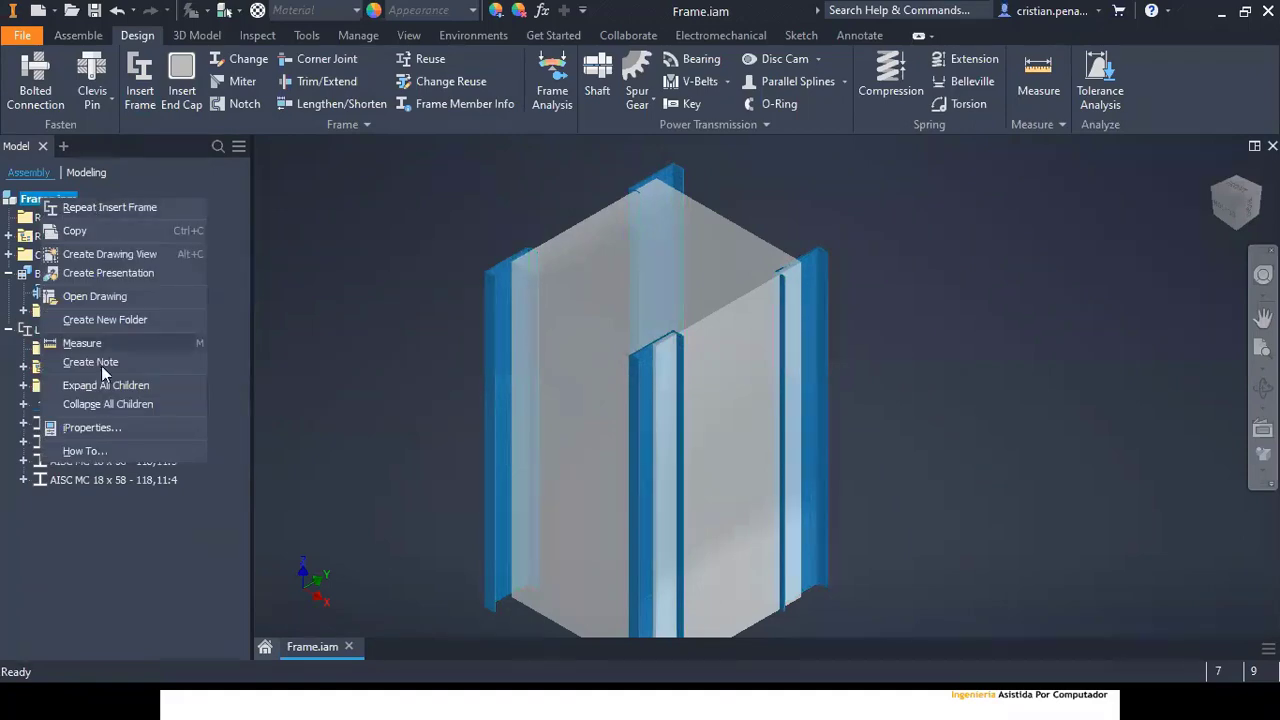
click(92, 431)
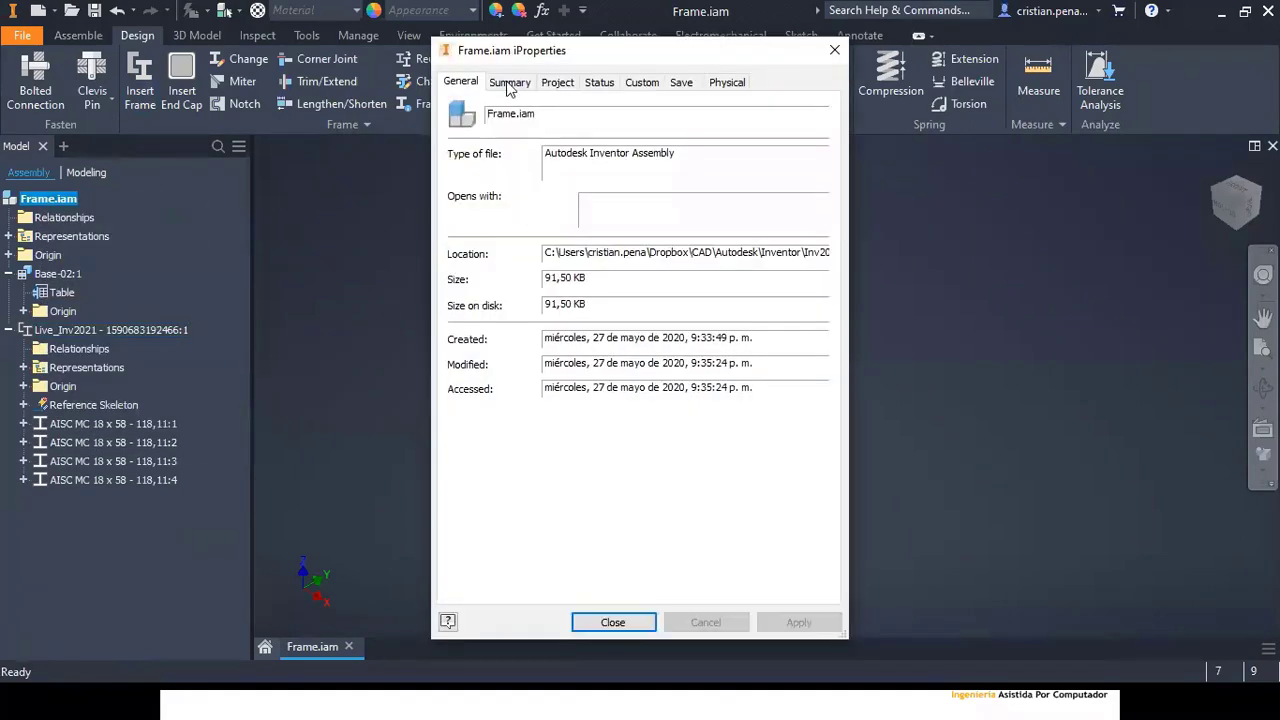
click(509, 86)
click(558, 86)
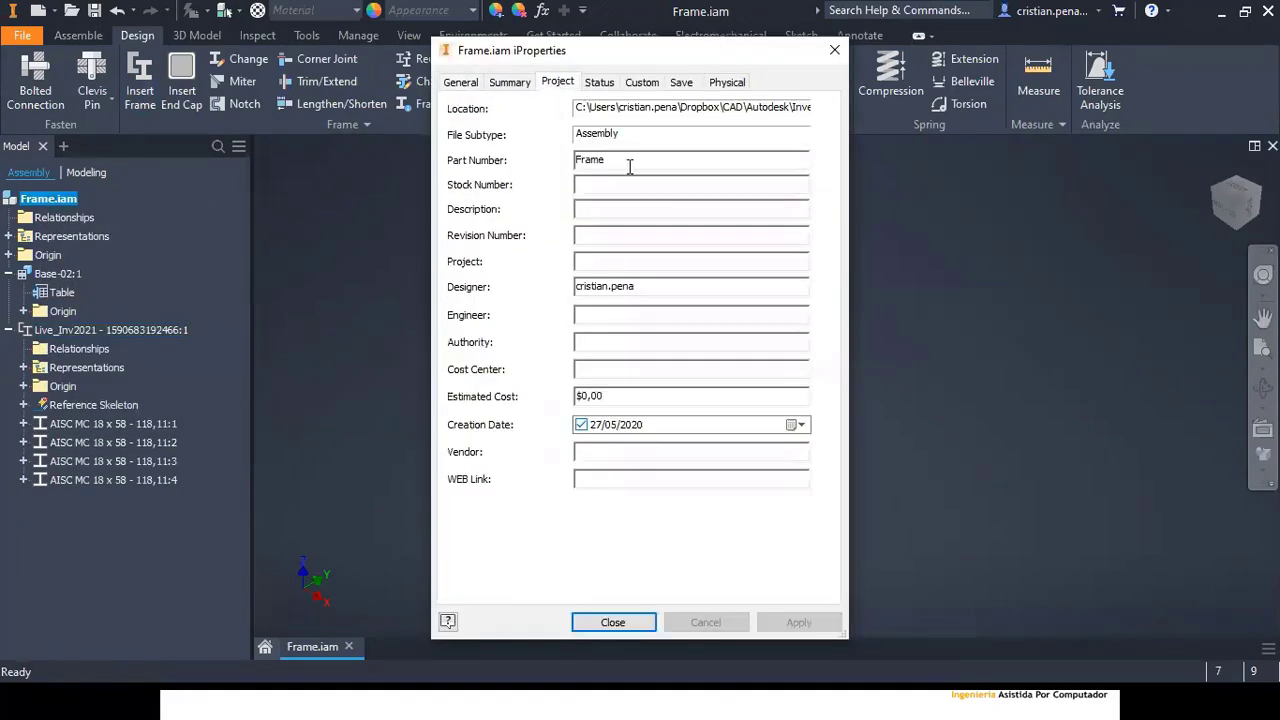
click(834, 50)
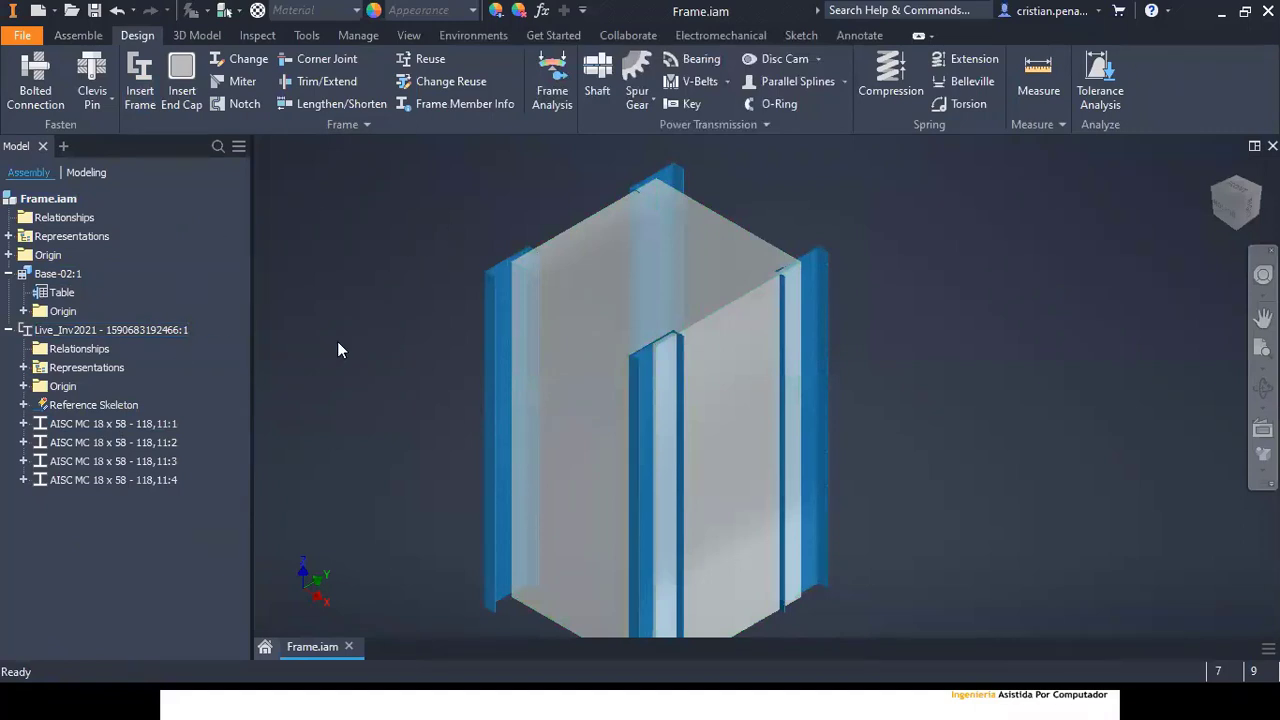
key(ctrl+z)
Step: Set the Project property in the iProperties of Frame.iam to Live and apply it
right_click(66, 197)
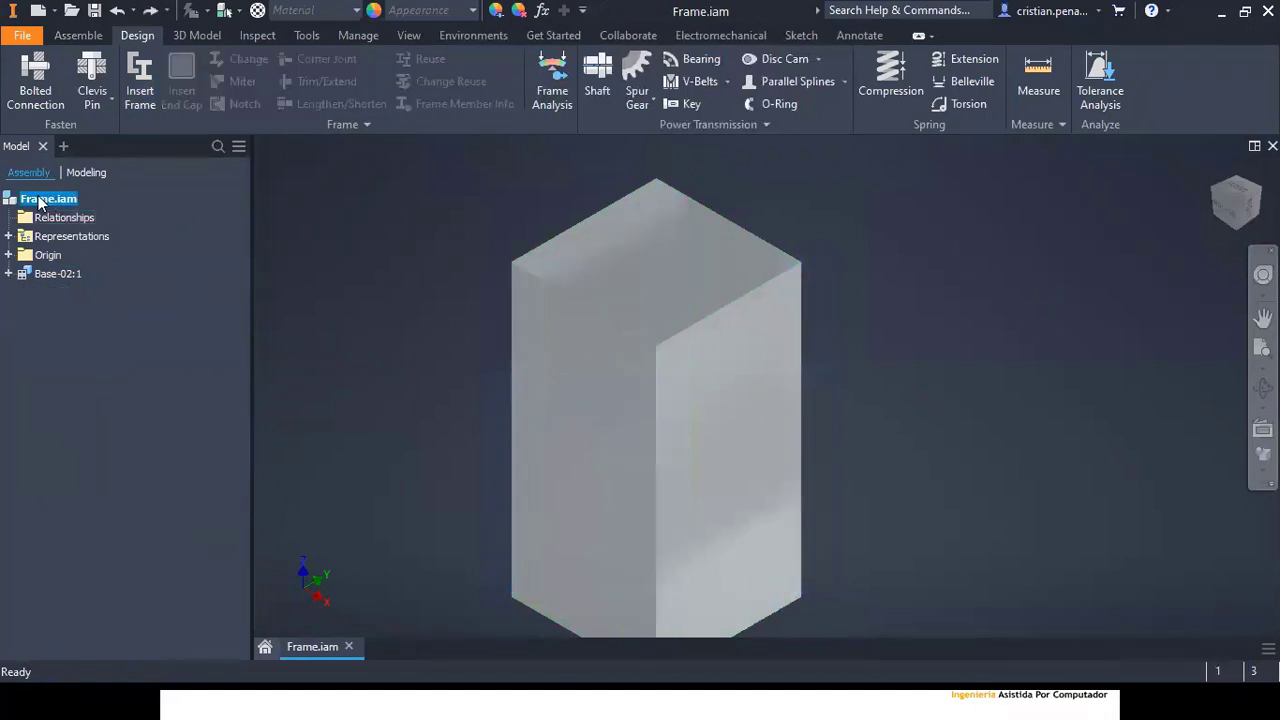
click(86, 424)
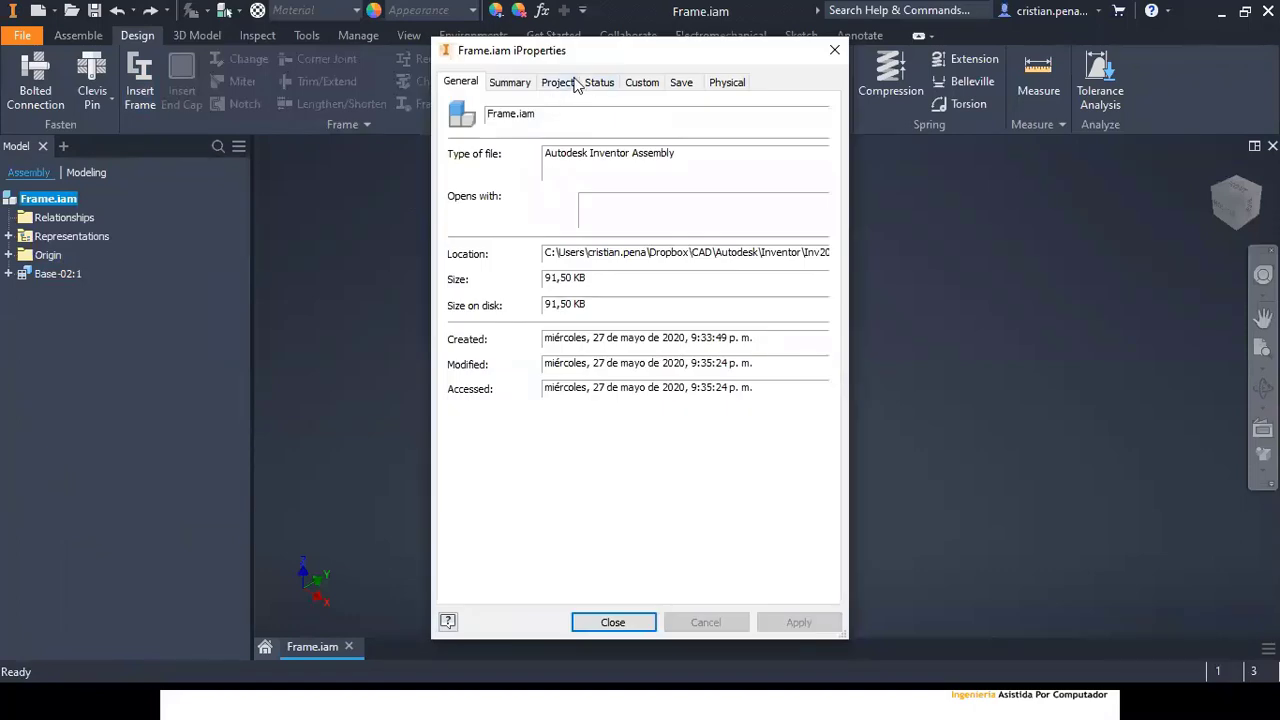
click(557, 82)
click(610, 260)
text(L)
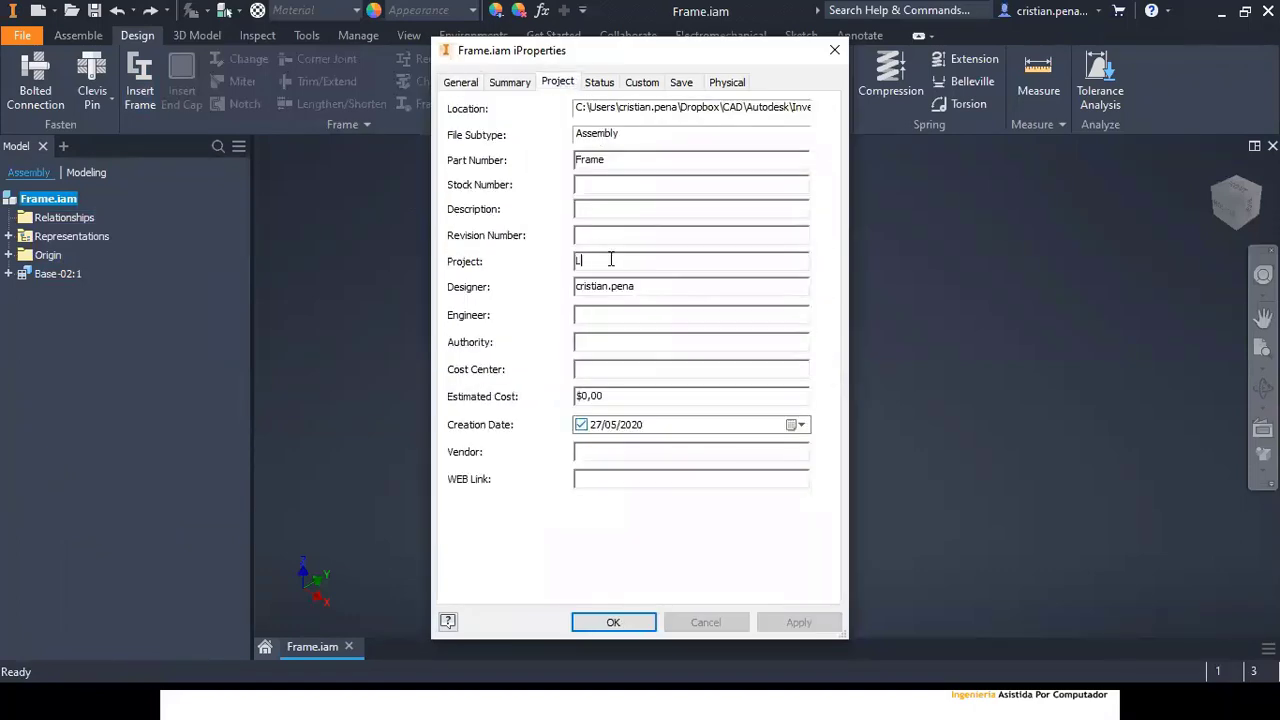
text(ive)
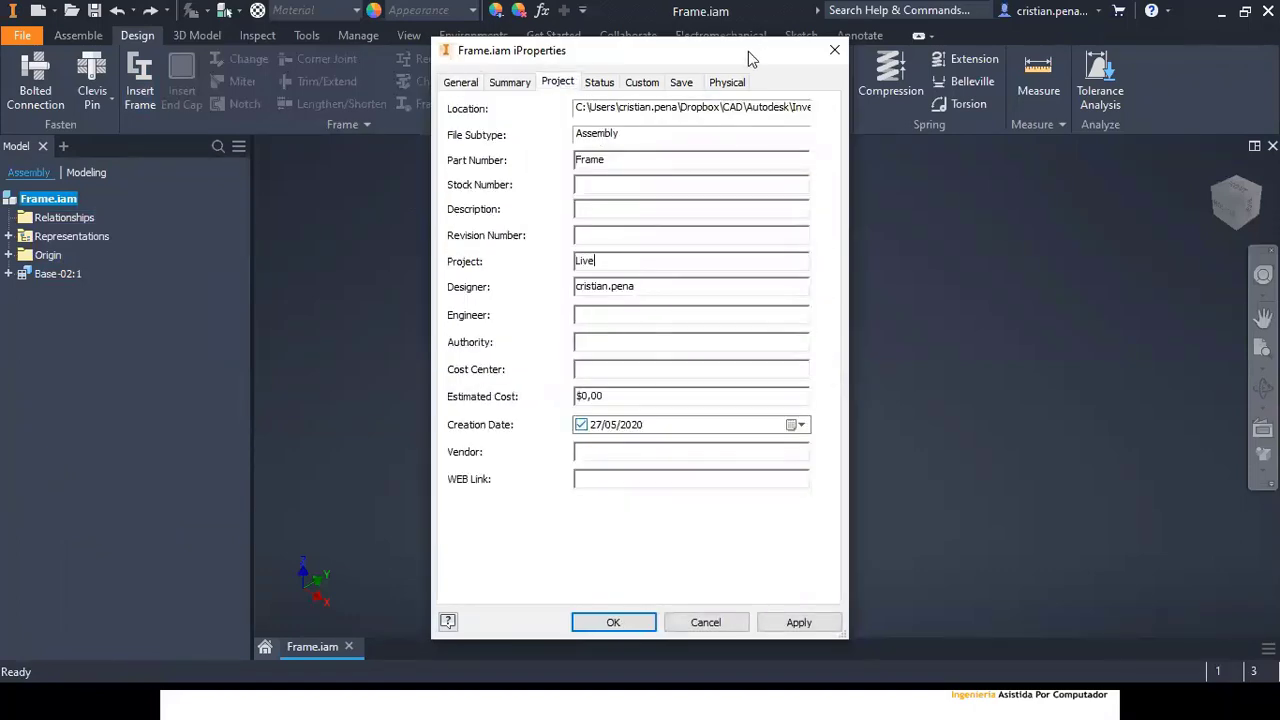
drag(745, 60, 753, 35)
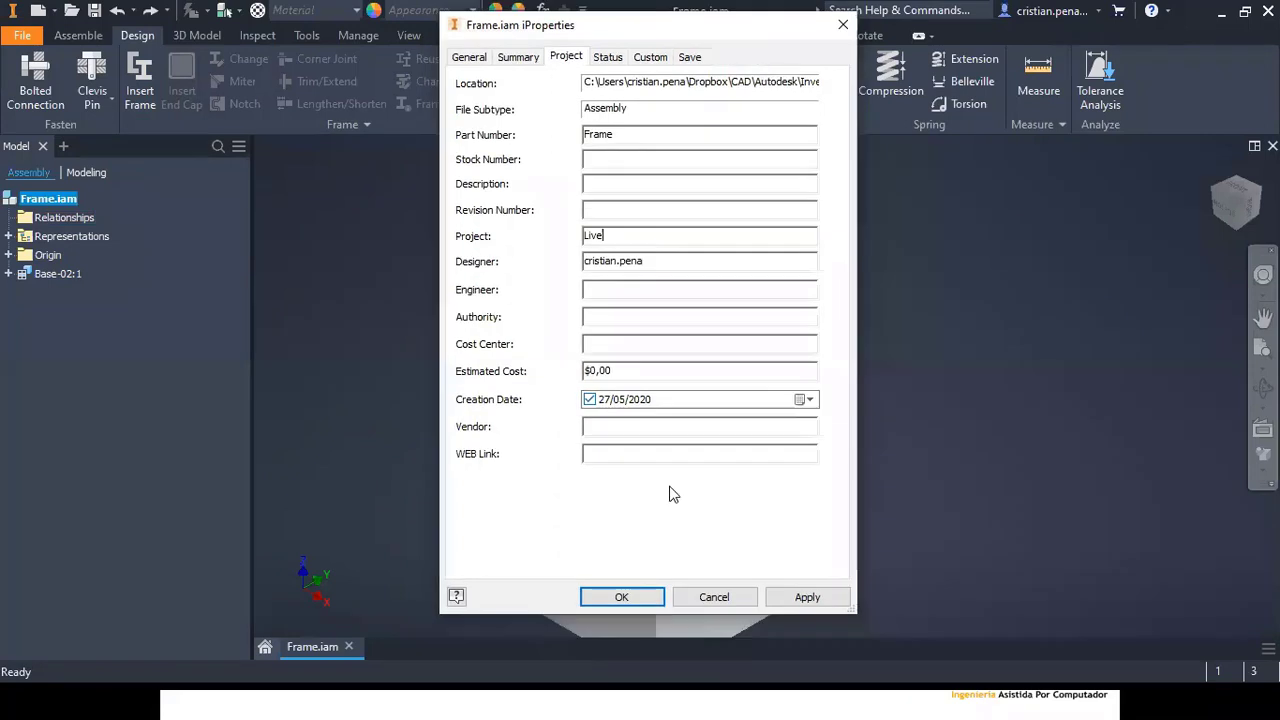
click(804, 597)
click(621, 597)
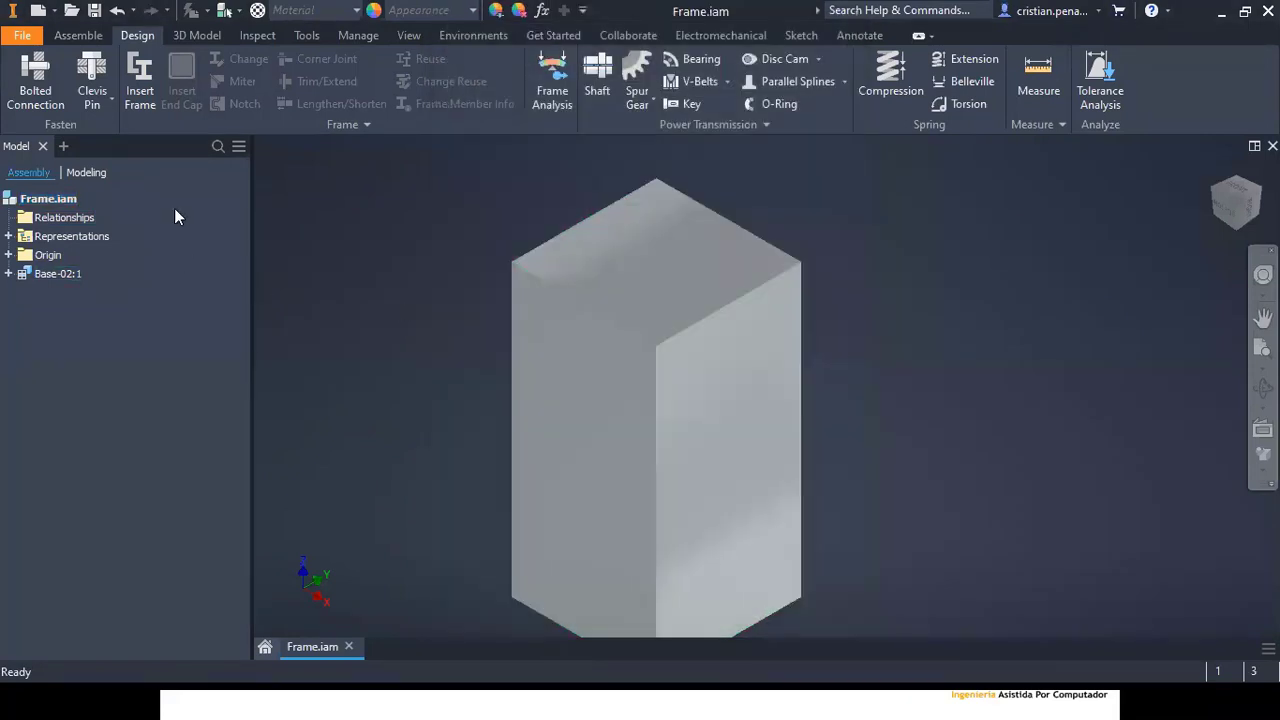
Step: Review the Frame Generator display and file name patterns in the File Naming Defaults of the application options
click(307, 35)
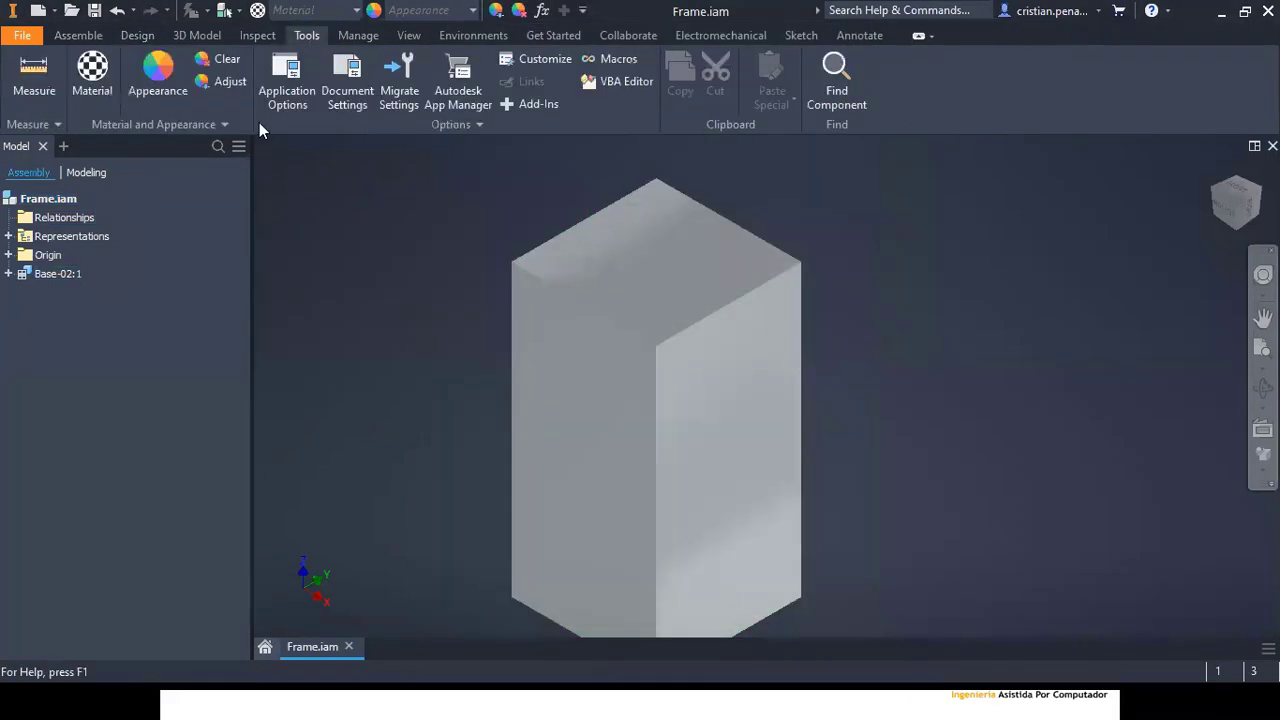
click(290, 124)
click(287, 80)
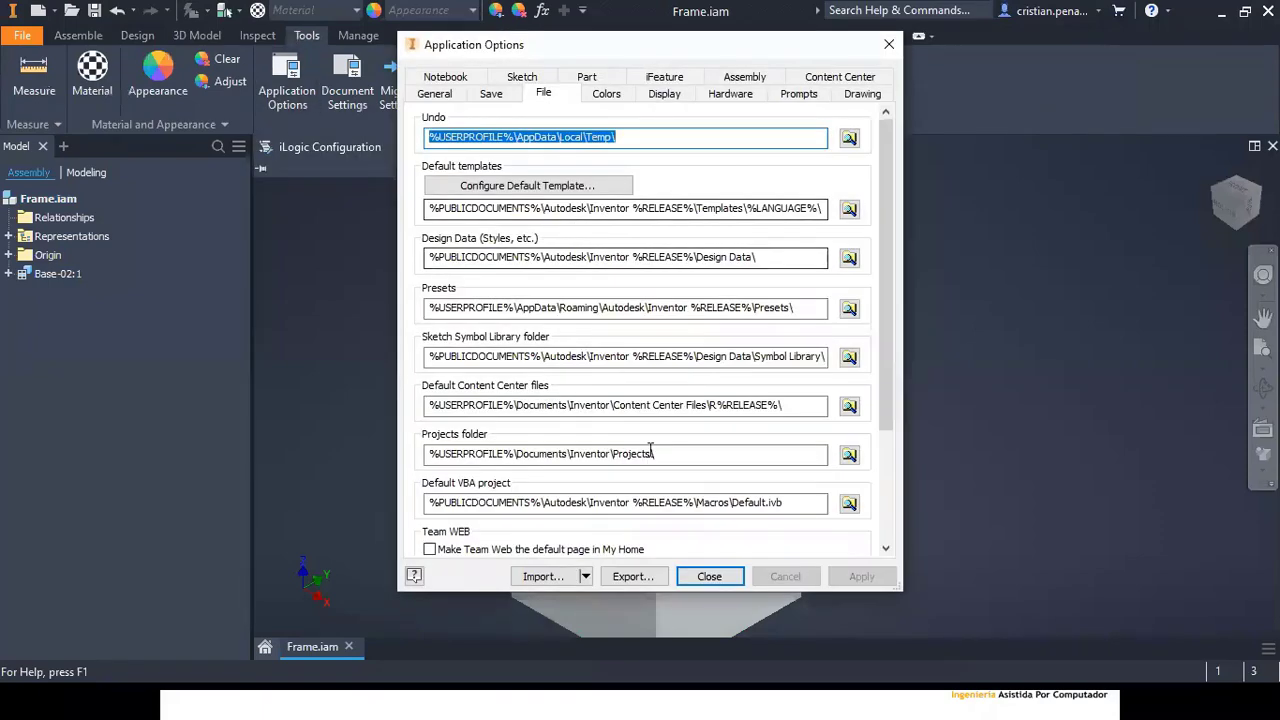
drag(883, 244, 883, 354)
click(506, 538)
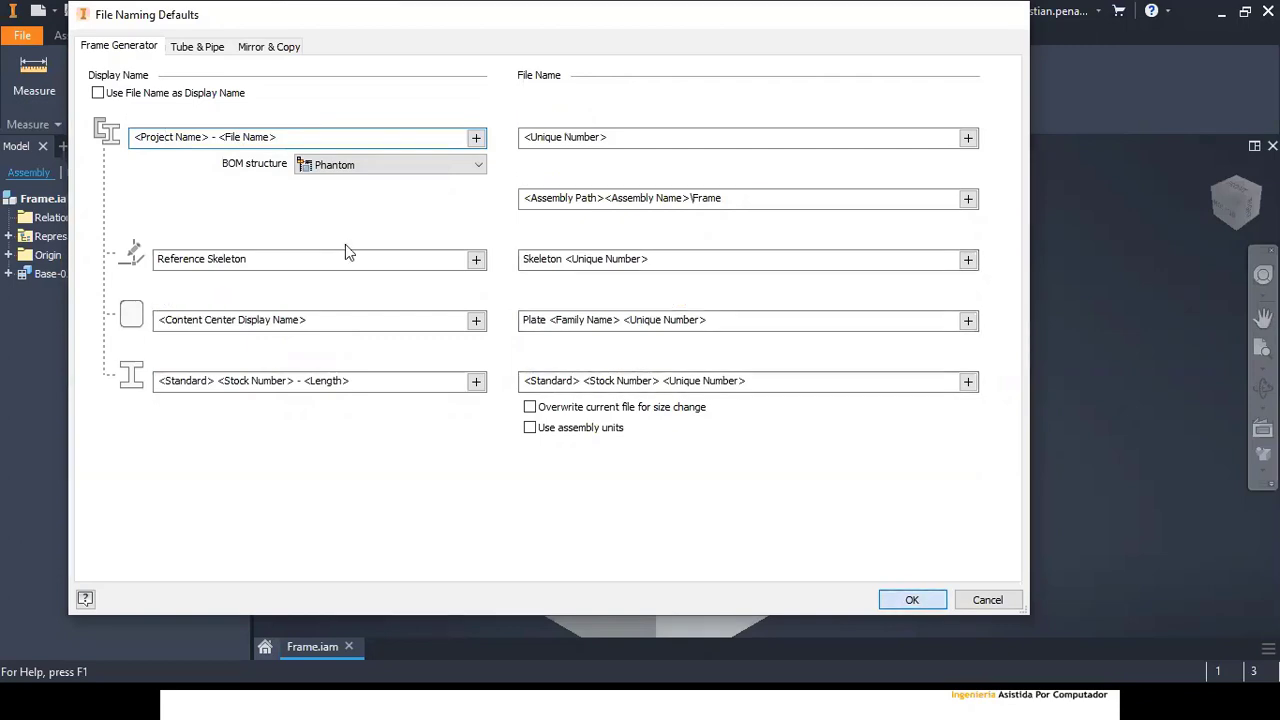
key(Return)
click(720, 580)
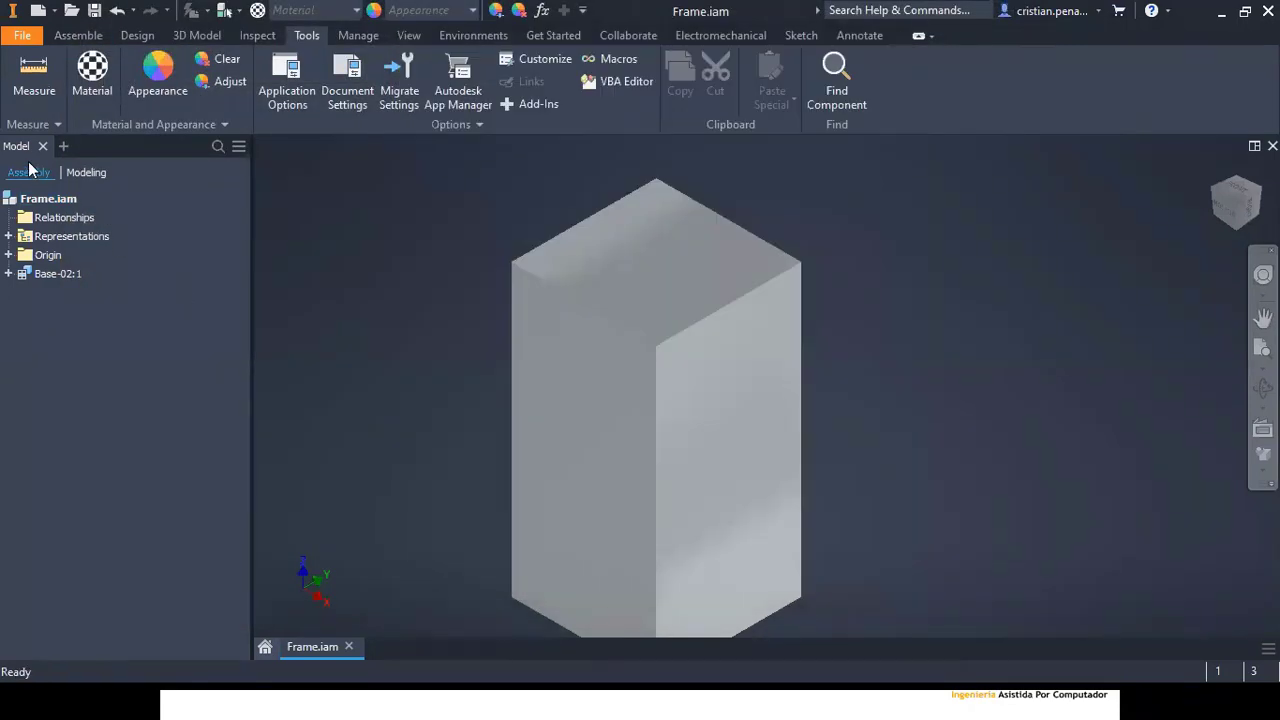
Step: Open the base block's part file from the Frame.iam assembly for editing
click(8, 274)
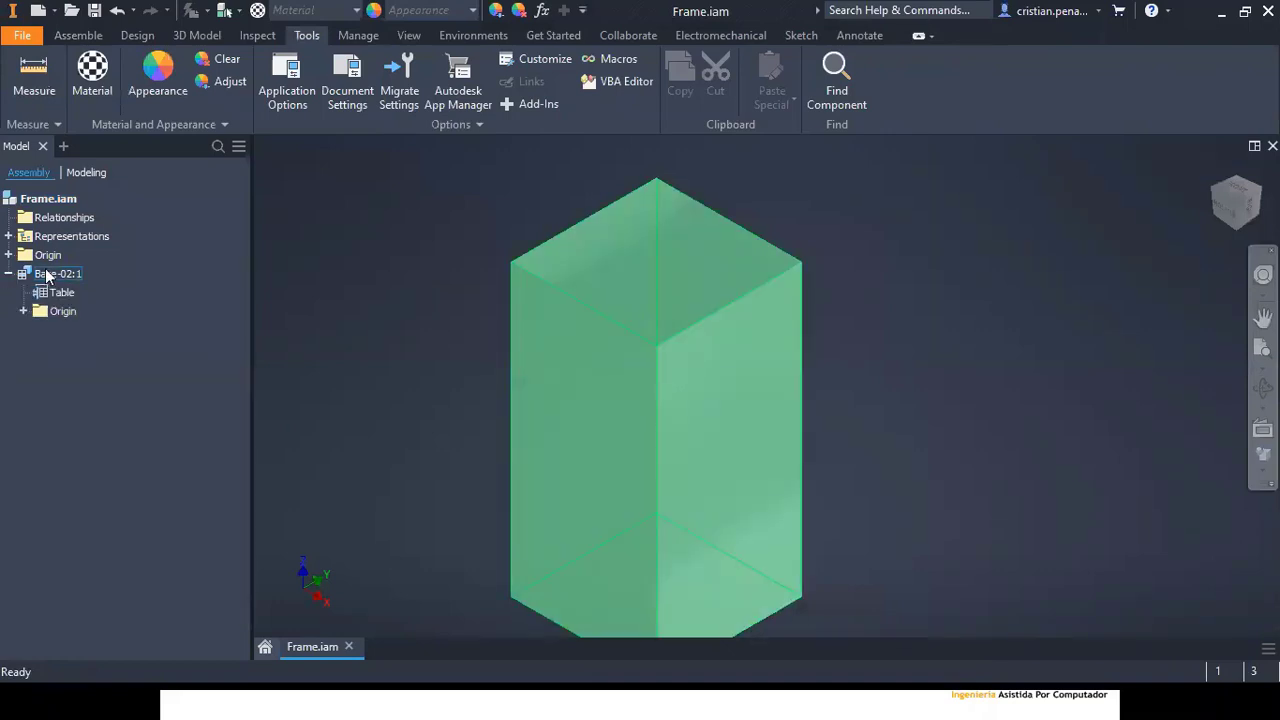
right_click(46, 275)
click(89, 110)
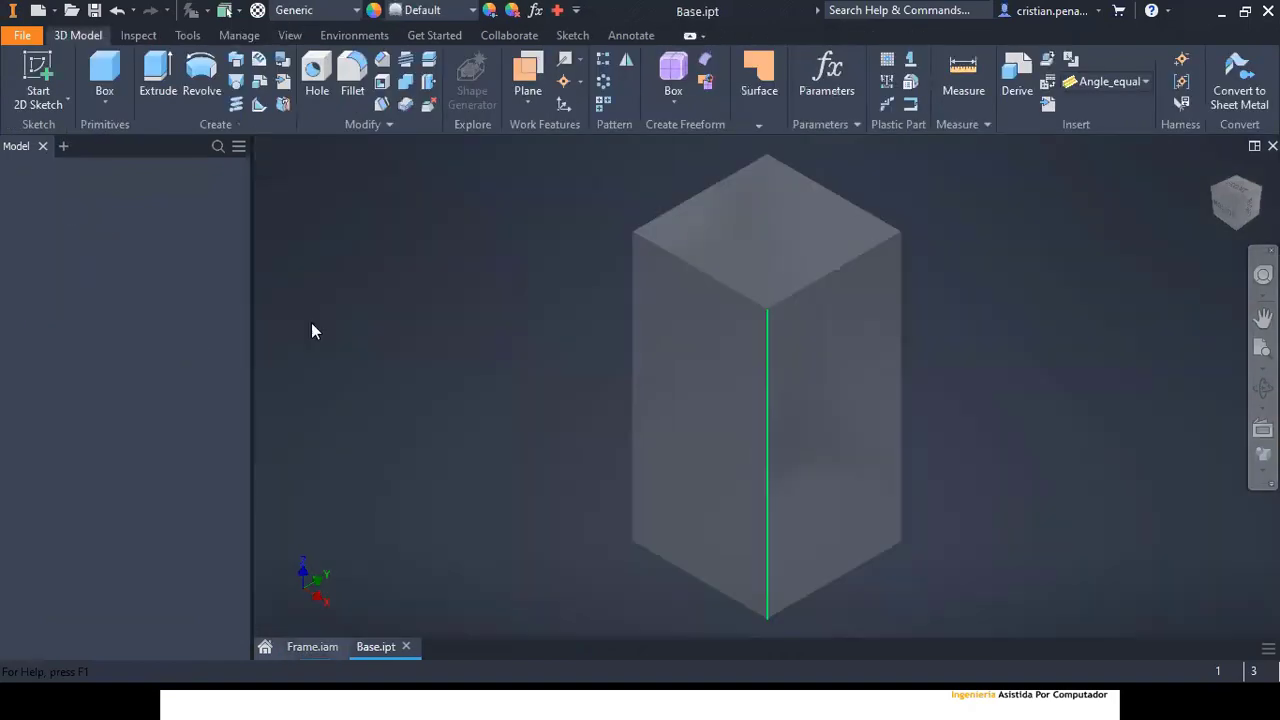
Step: Set the Project property in the iProperties of Base.ipt to Live, then save and close the part
right_click(40, 172)
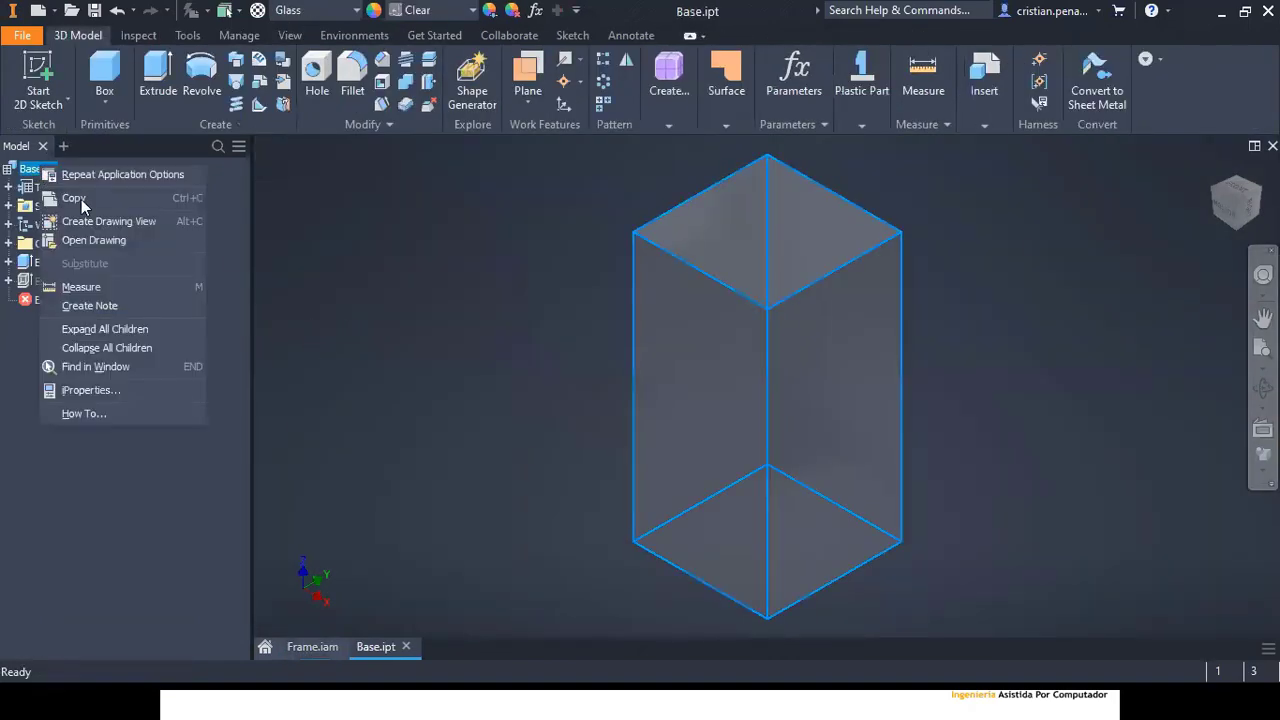
click(75, 392)
click(566, 60)
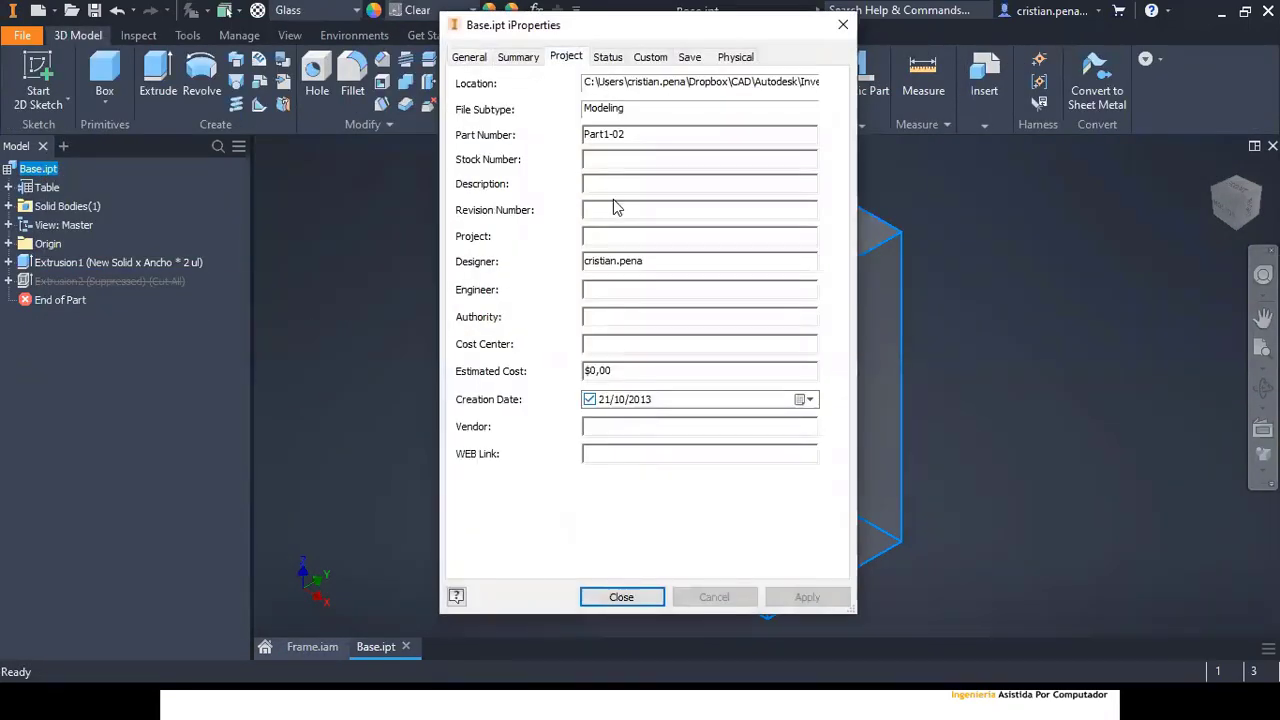
text(Live)
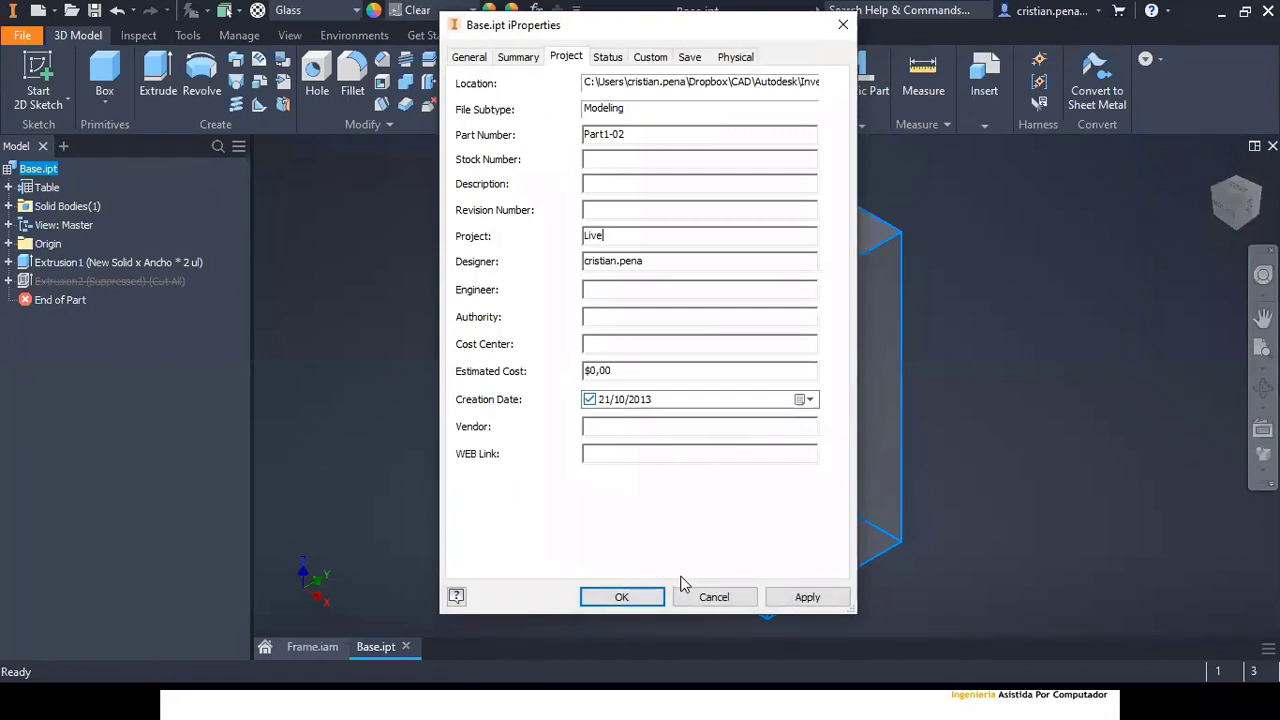
click(660, 595)
key(ctrl+s)
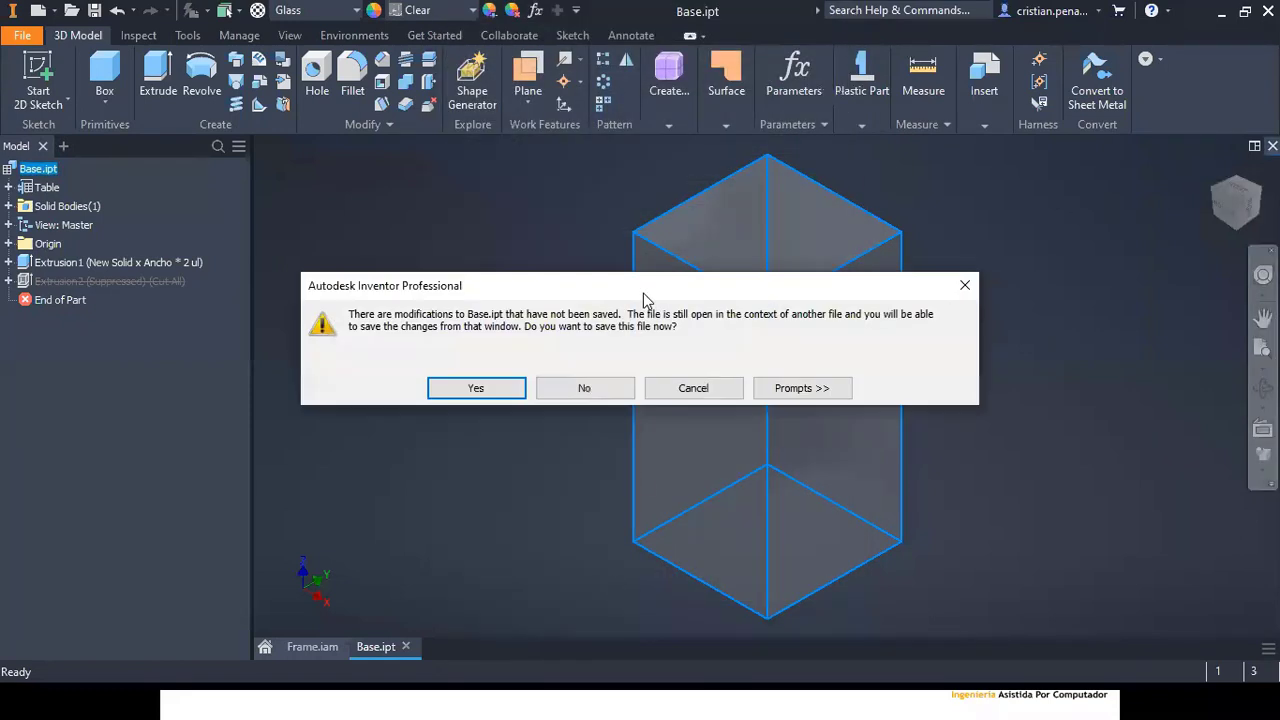
click(480, 388)
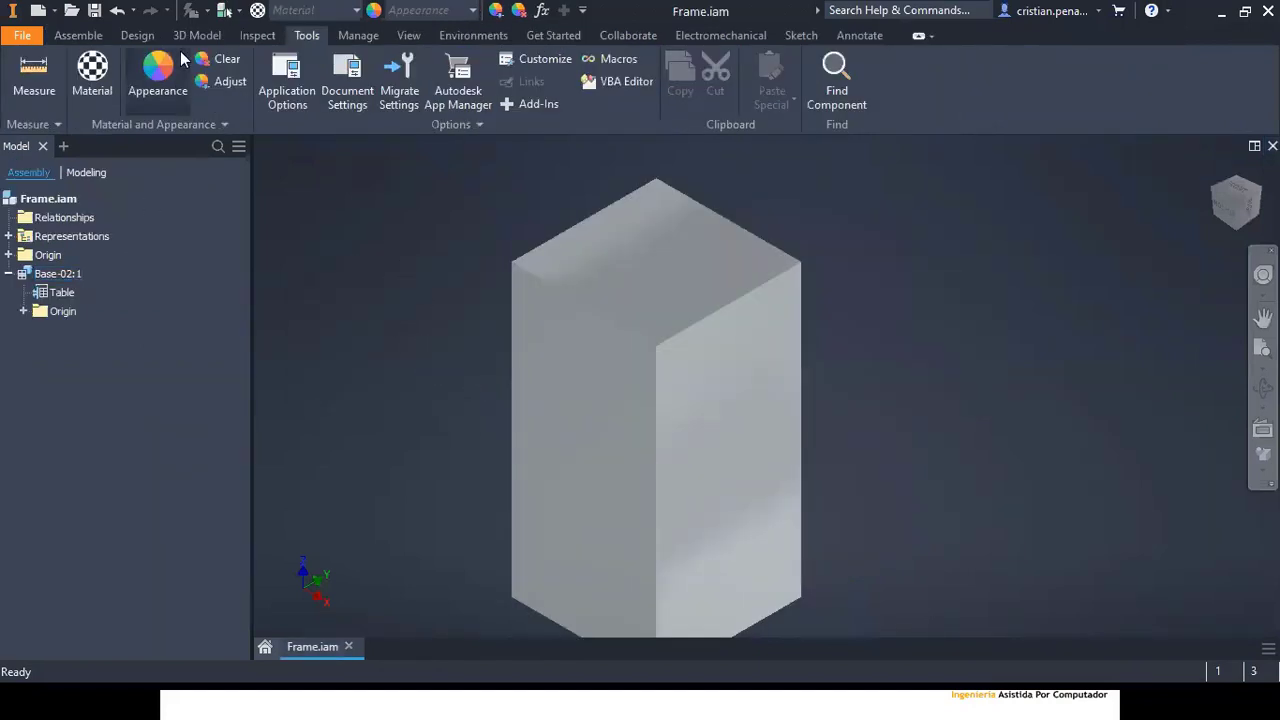
Step: Insert an ANSI MC 18 x 58 channel frame member on one vertical edge of the base block, accepting the default file and member names
click(146, 37)
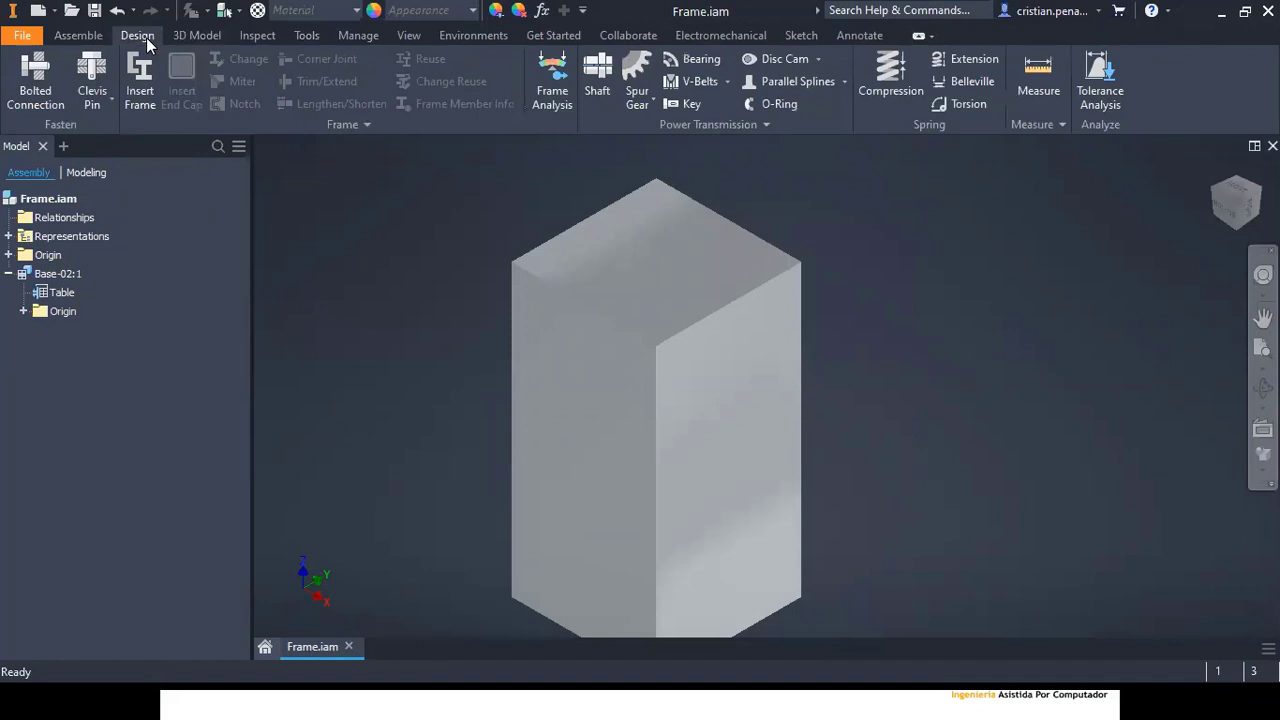
click(140, 97)
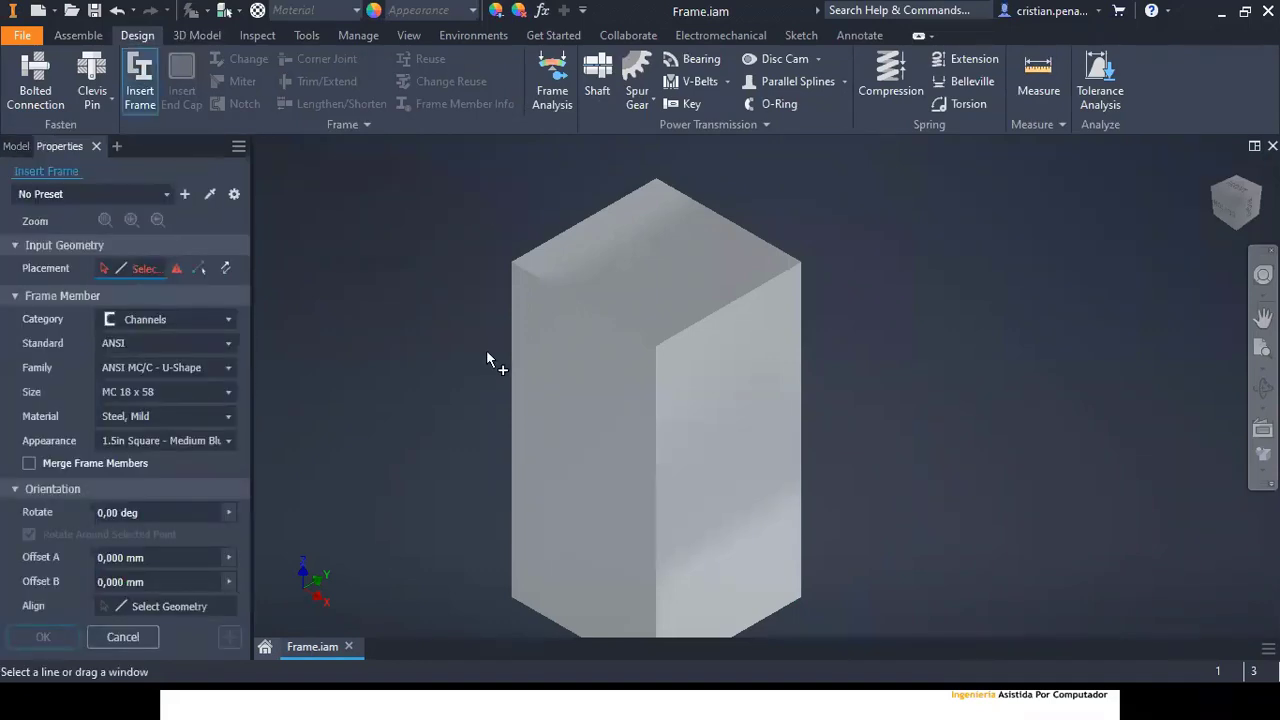
click(512, 312)
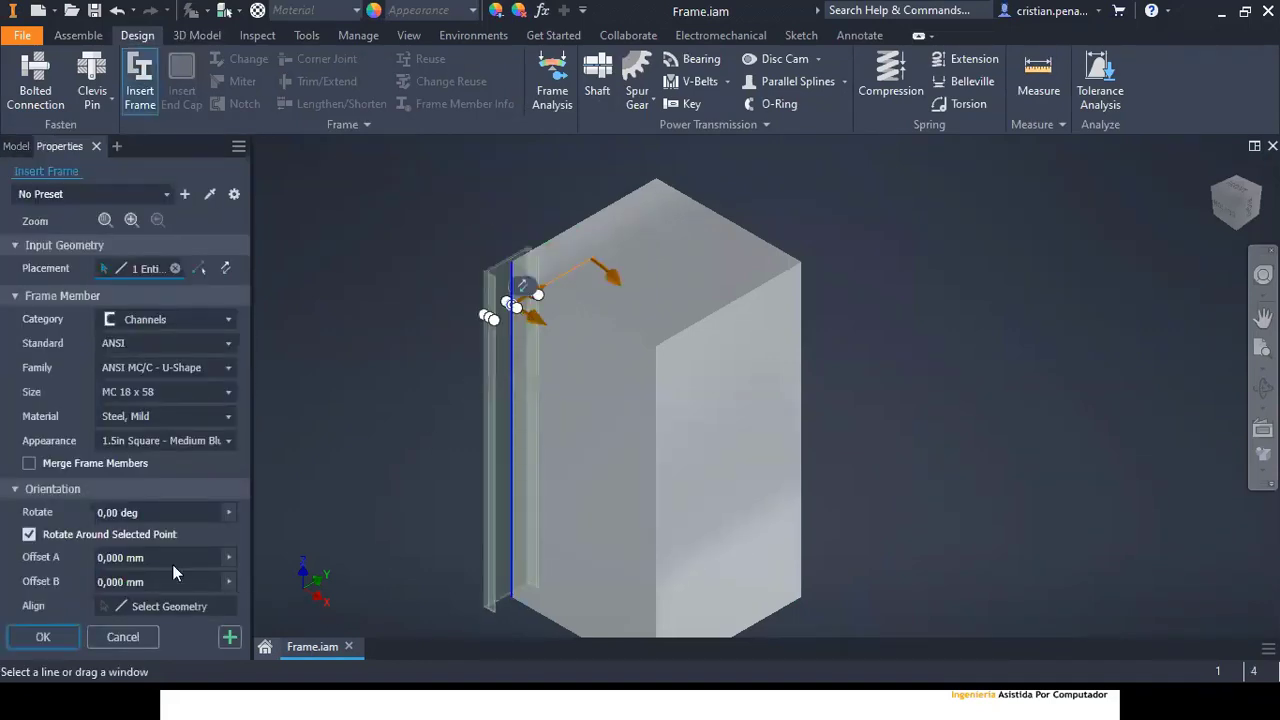
click(43, 637)
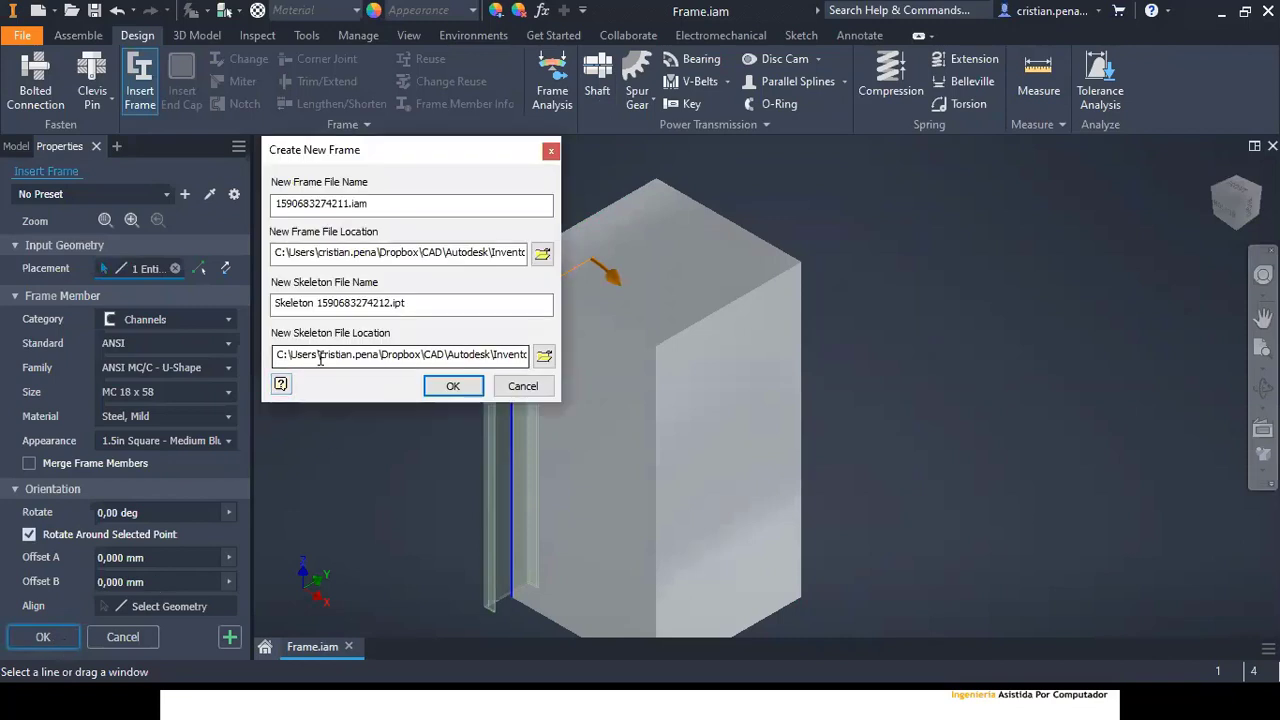
click(453, 387)
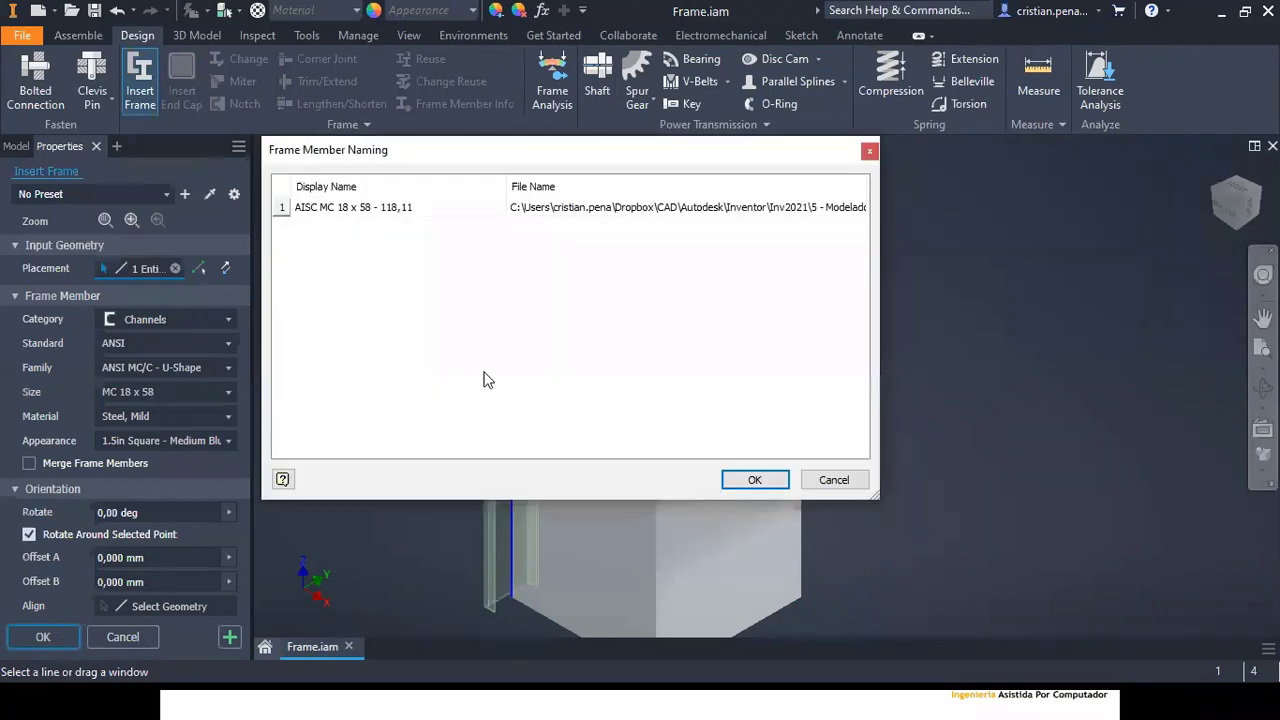
click(752, 480)
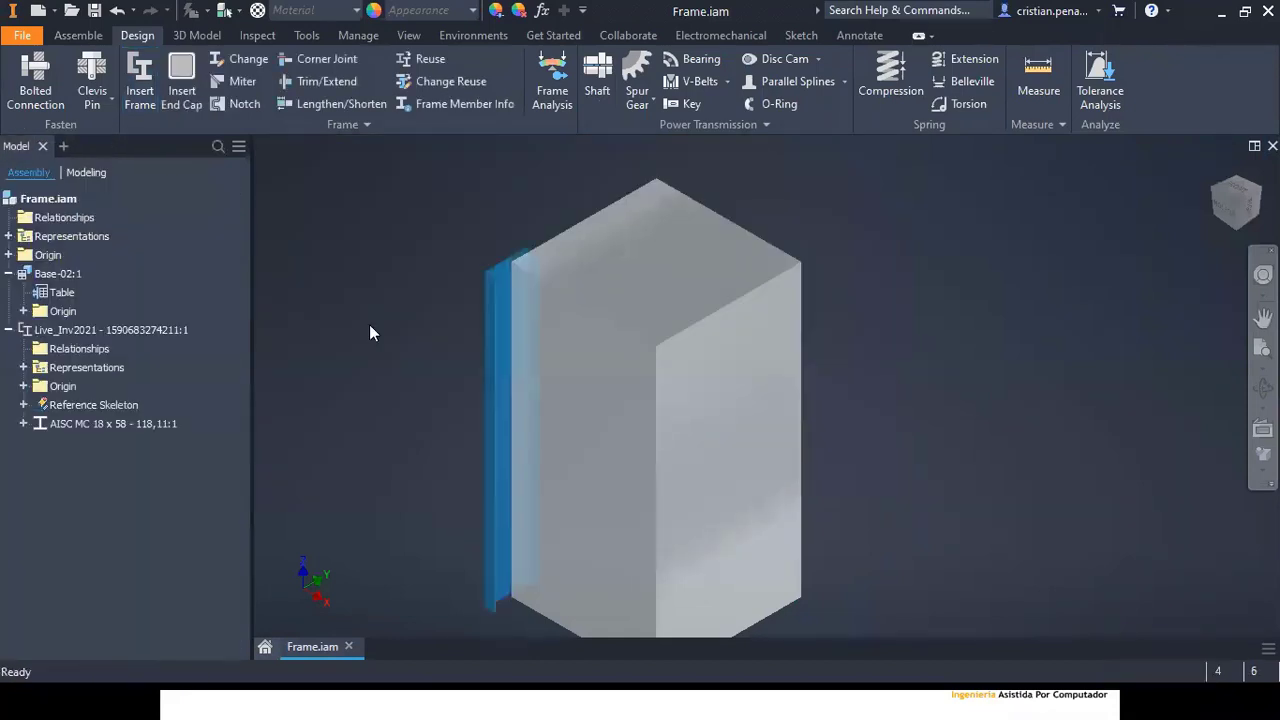
Step: Check the display name of the new frame assembly and close Frame.iam without saving
click(79, 335)
click(49, 330)
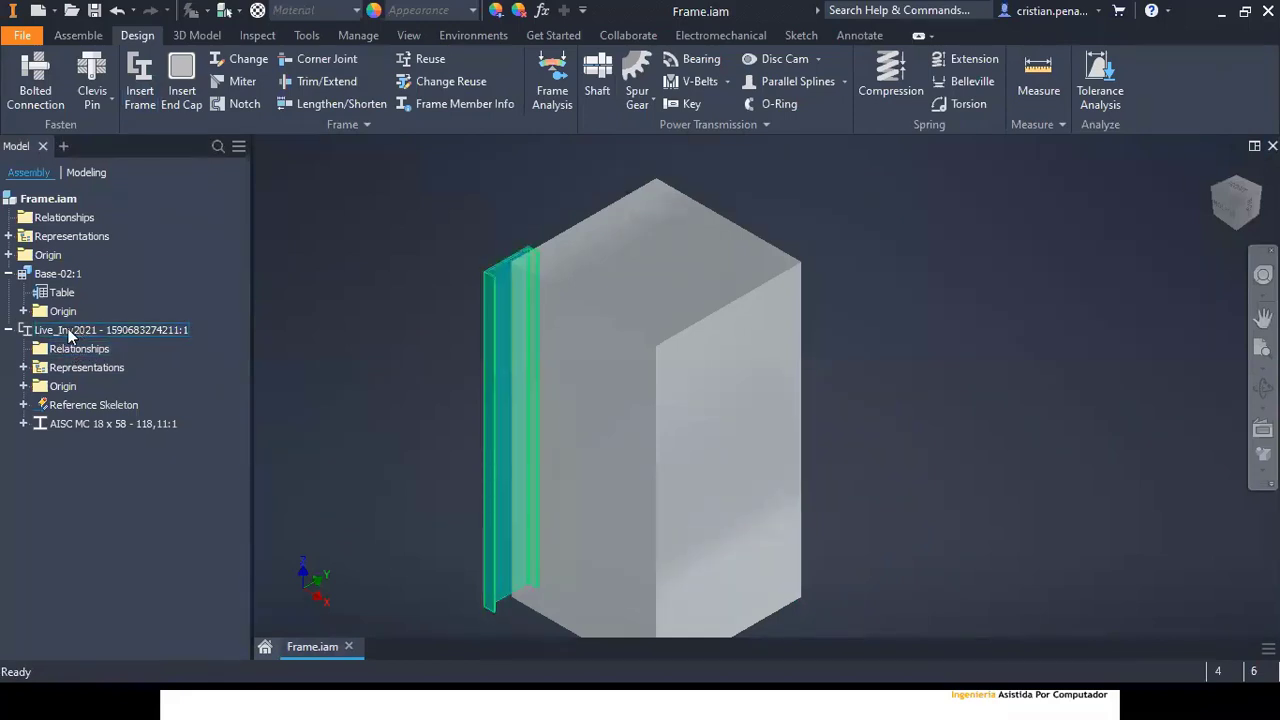
click(8, 330)
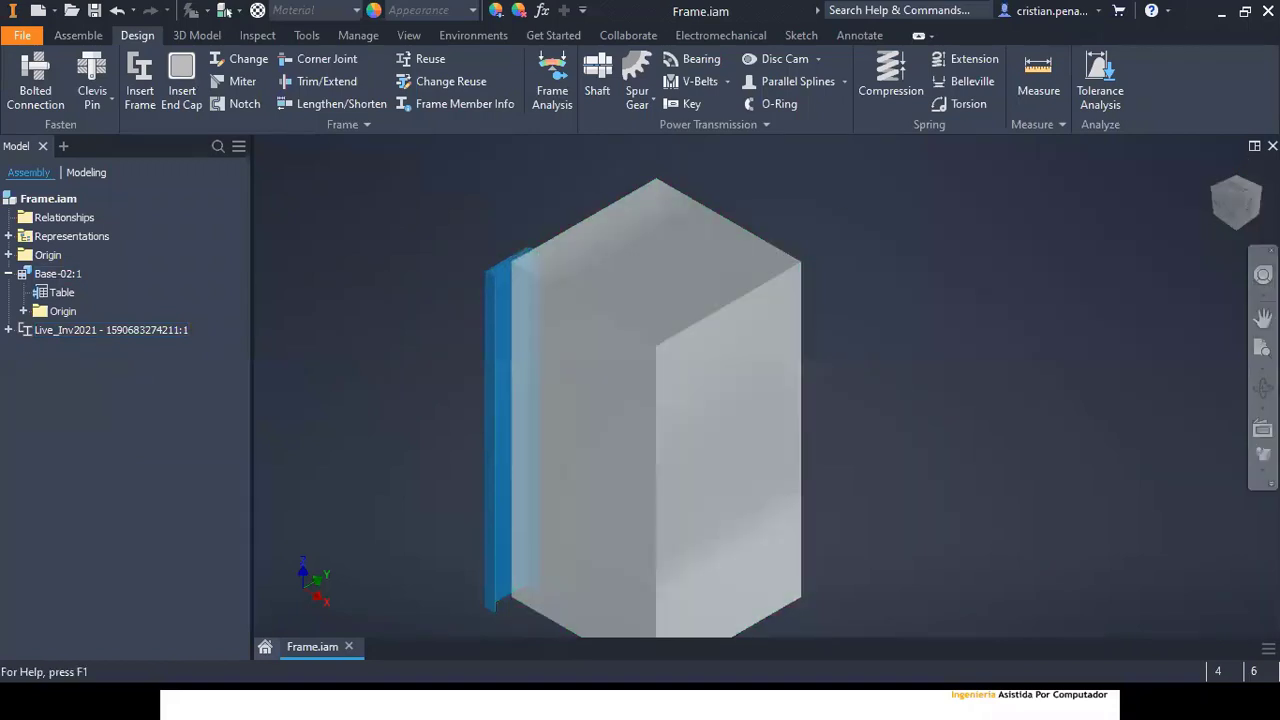
click(1263, 317)
key(ctrl+w)
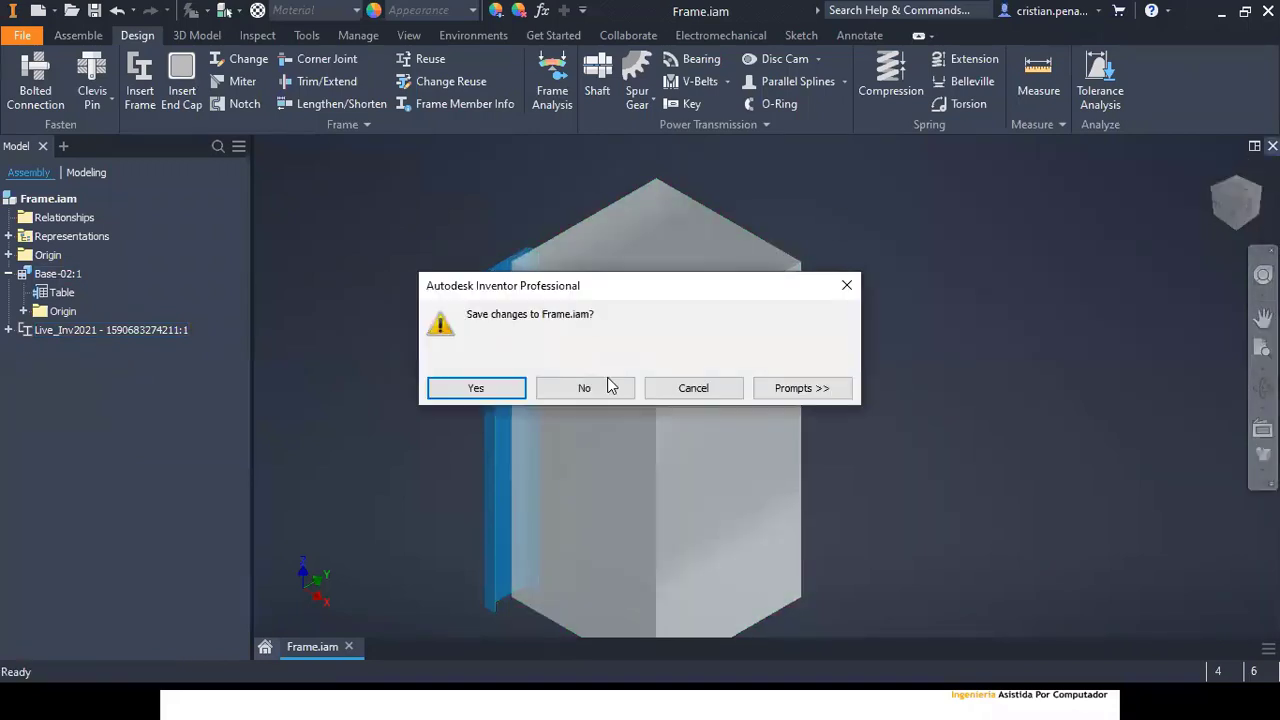
click(603, 387)
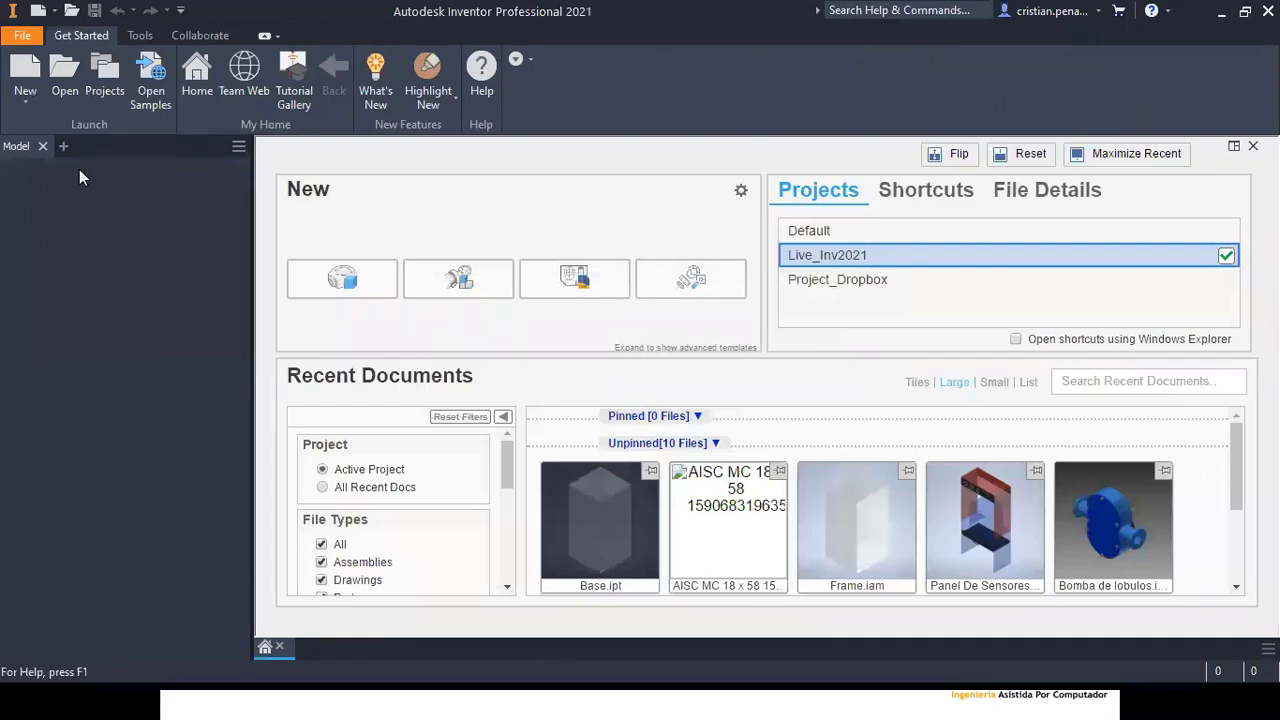
click(62, 68)
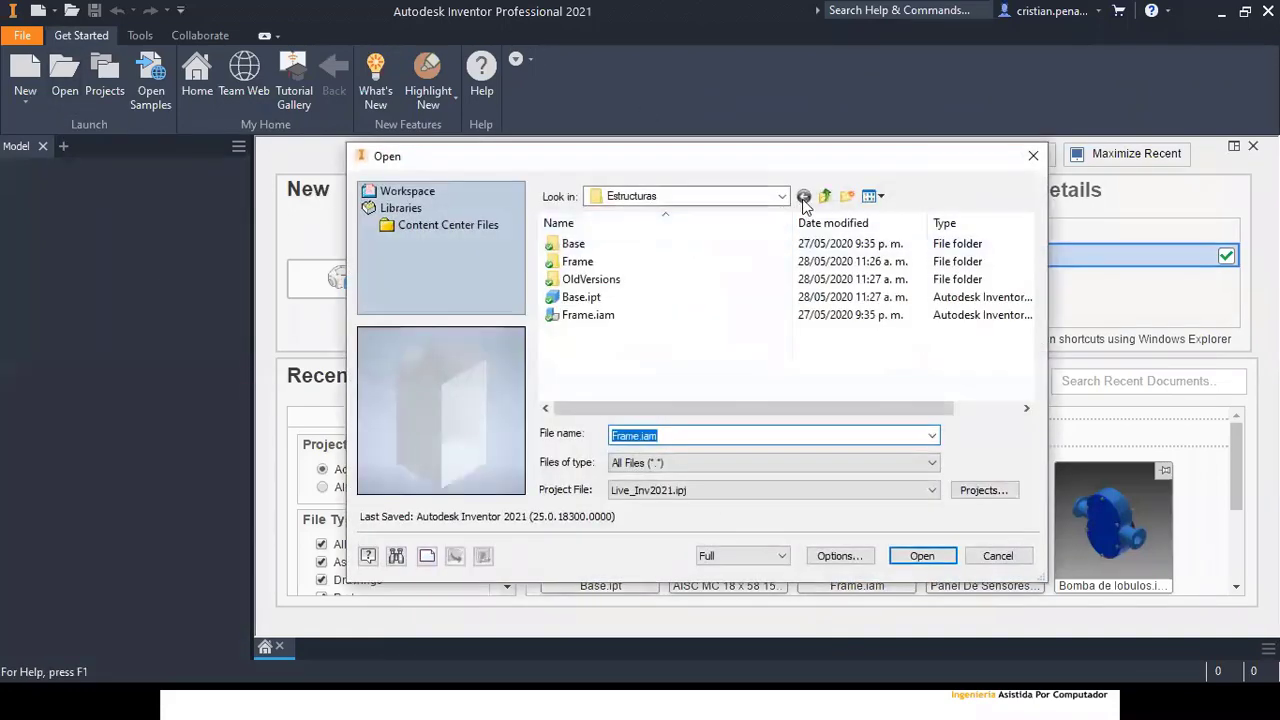
click(826, 196)
click(826, 196)
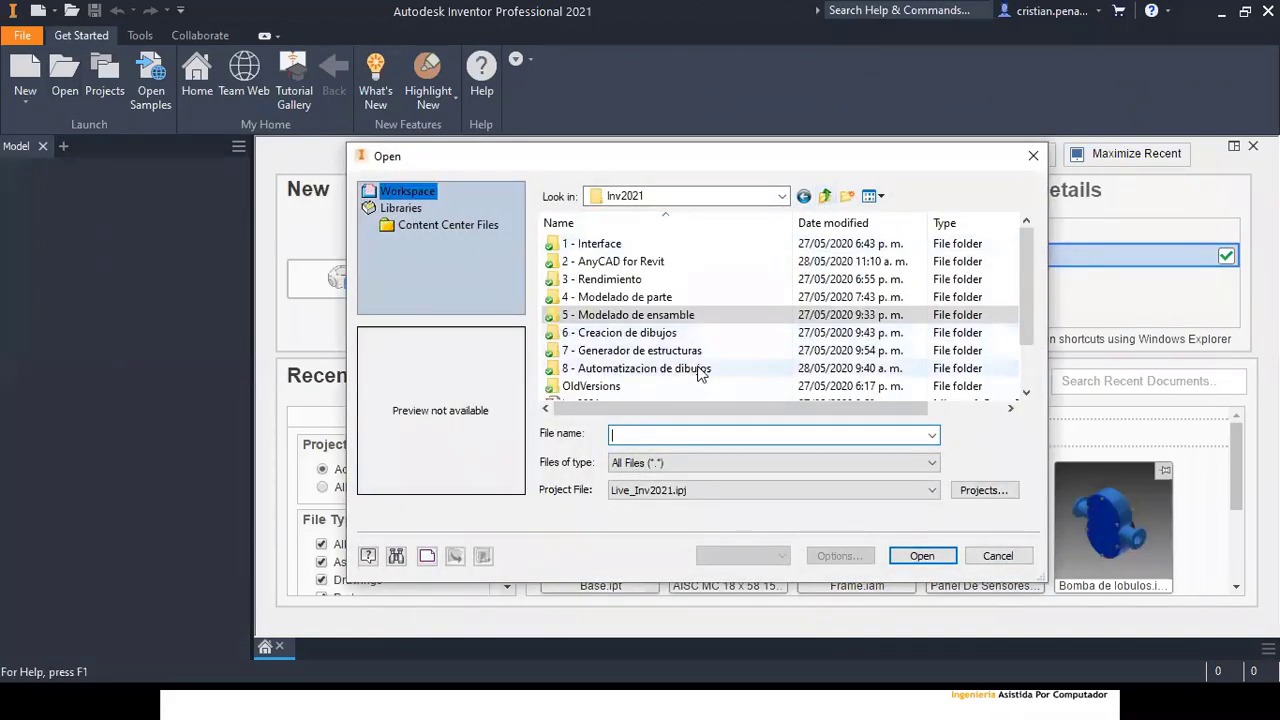
double_click(629, 333)
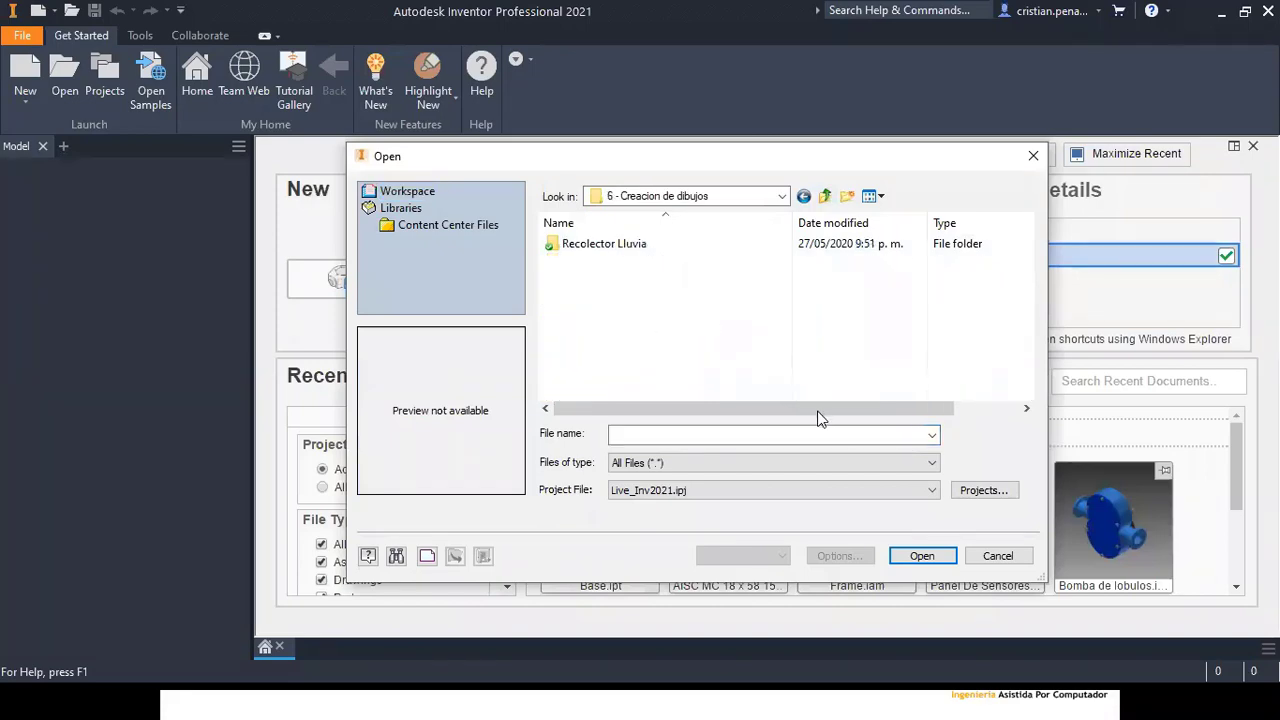
click(997, 556)
key(alt+Tab)
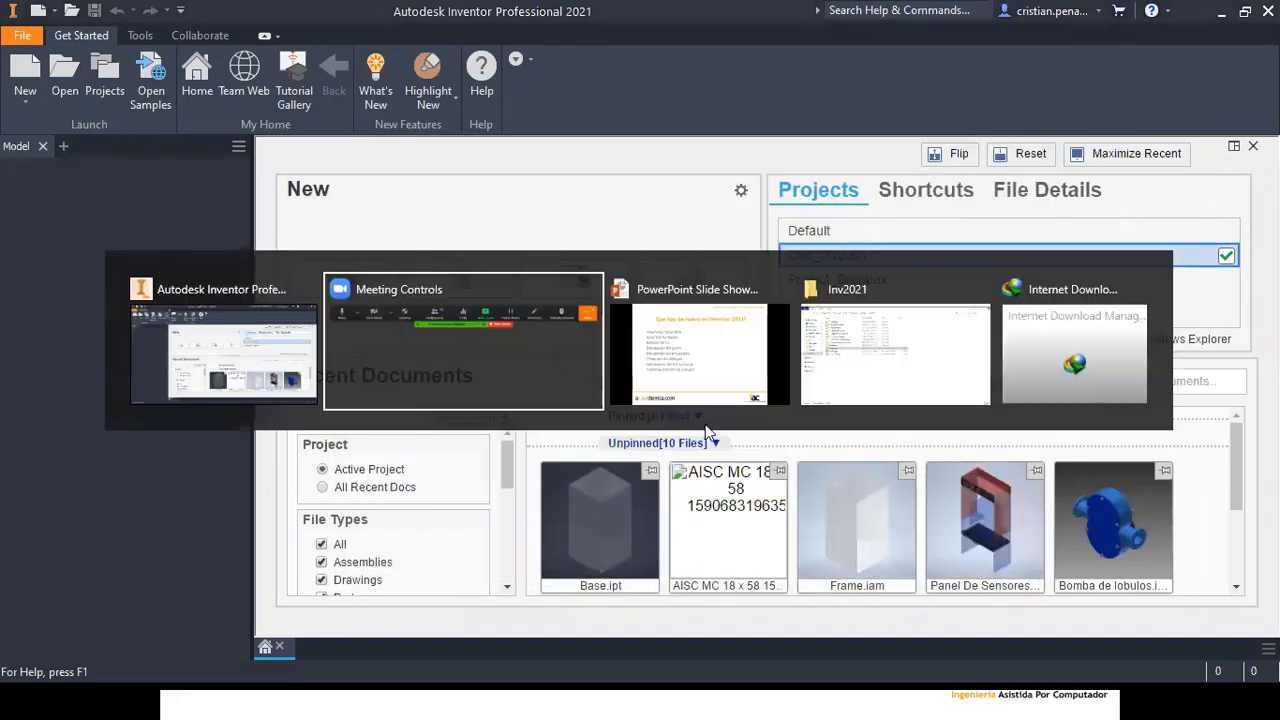
key(alt+Tab)
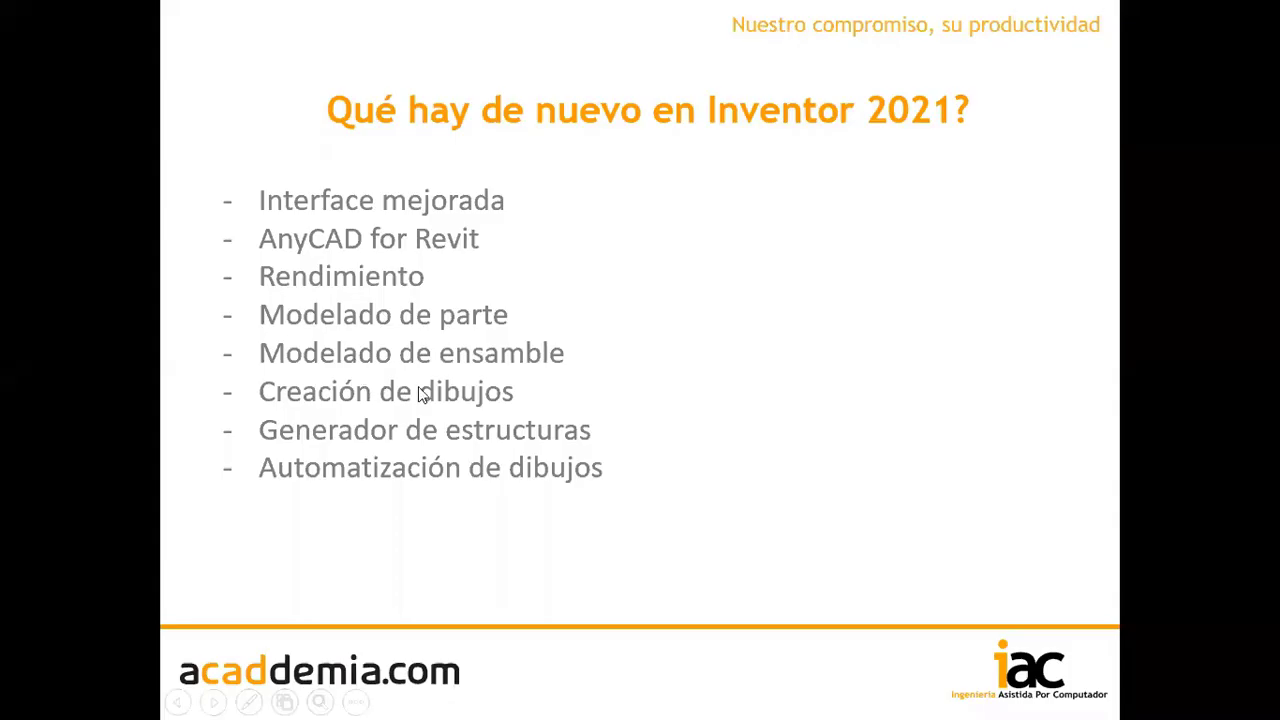
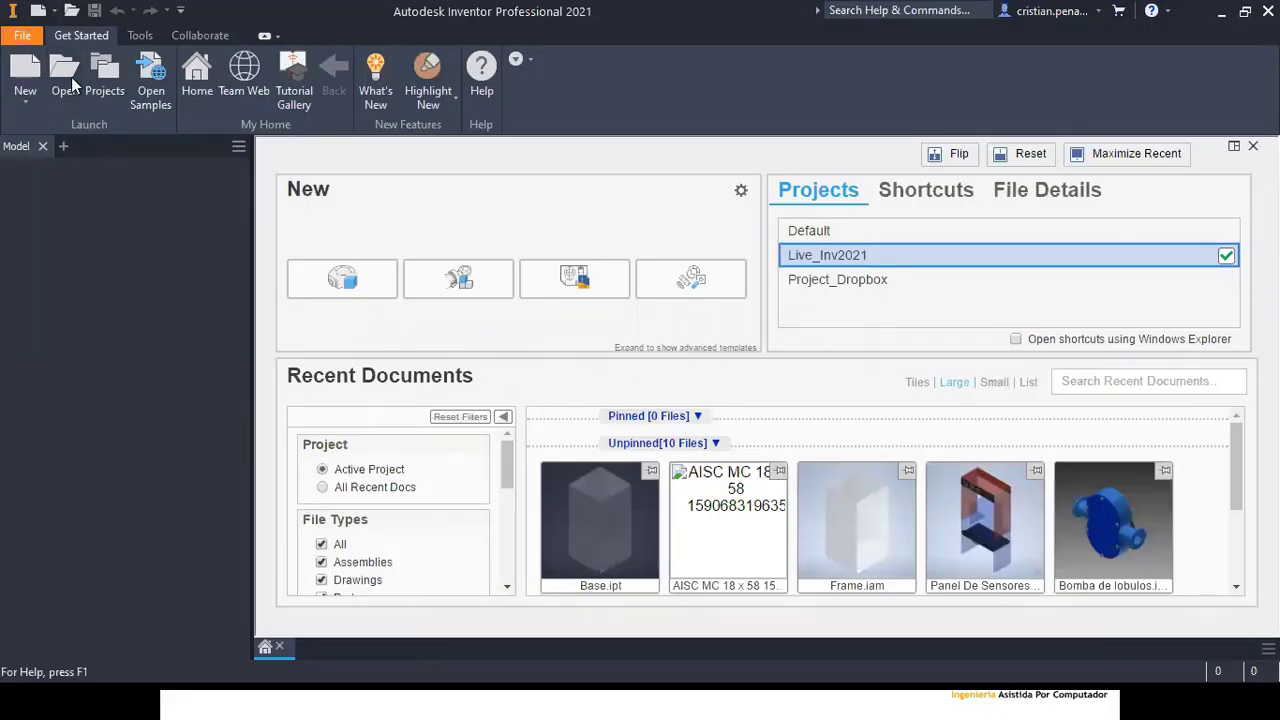
Step: Open Recolector_Lluvia.iam from the Recolector Lluvia folder inside 6 - Creacion de dibujos
click(71, 77)
click(826, 197)
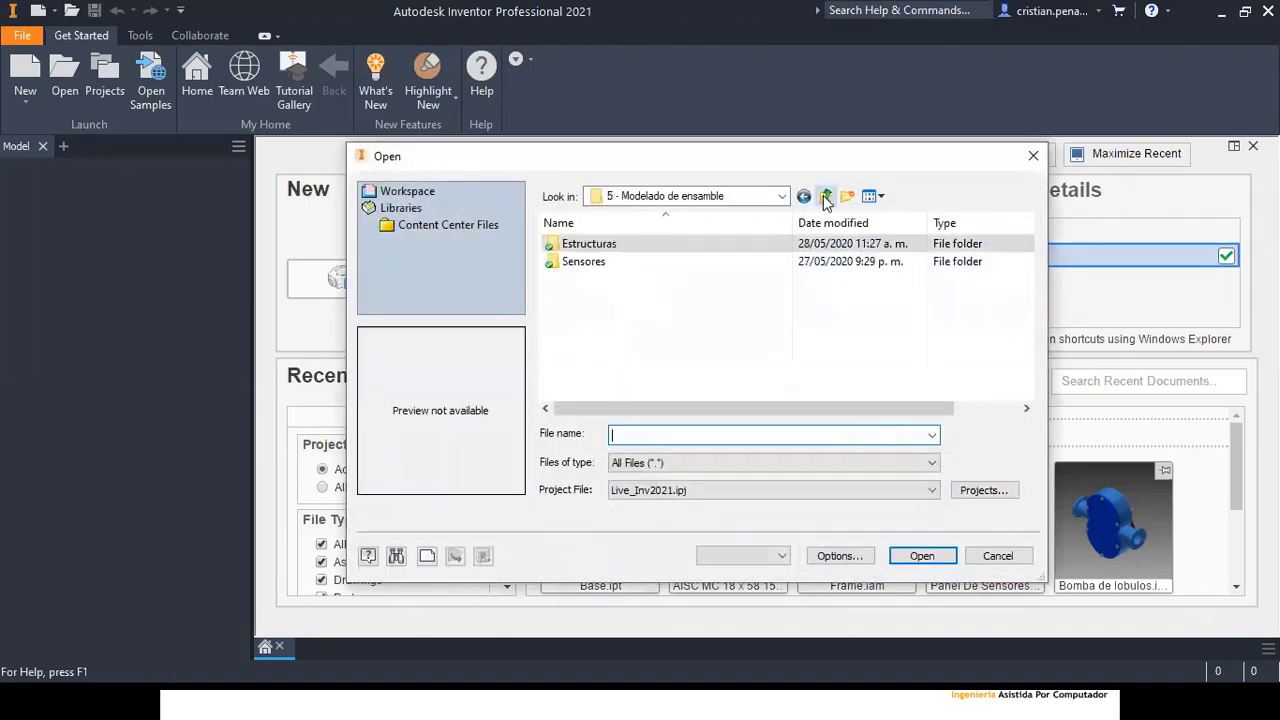
click(826, 197)
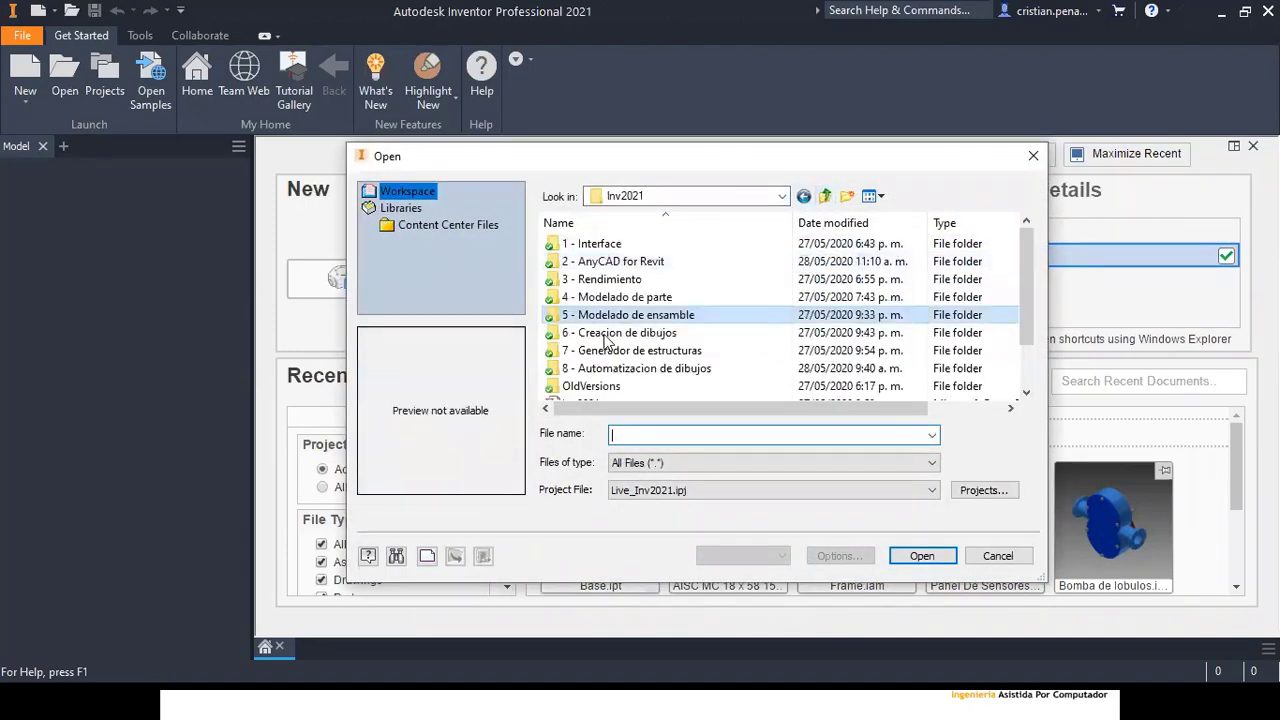
double_click(604, 335)
double_click(589, 244)
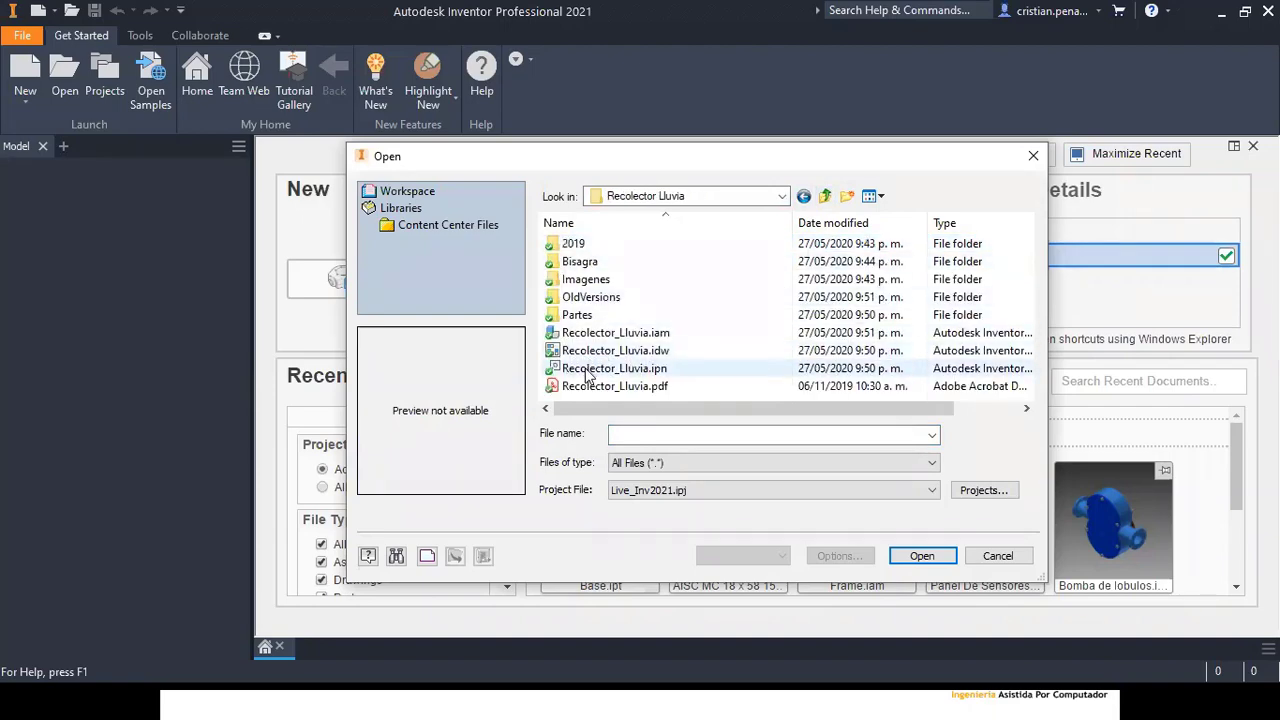
double_click(586, 333)
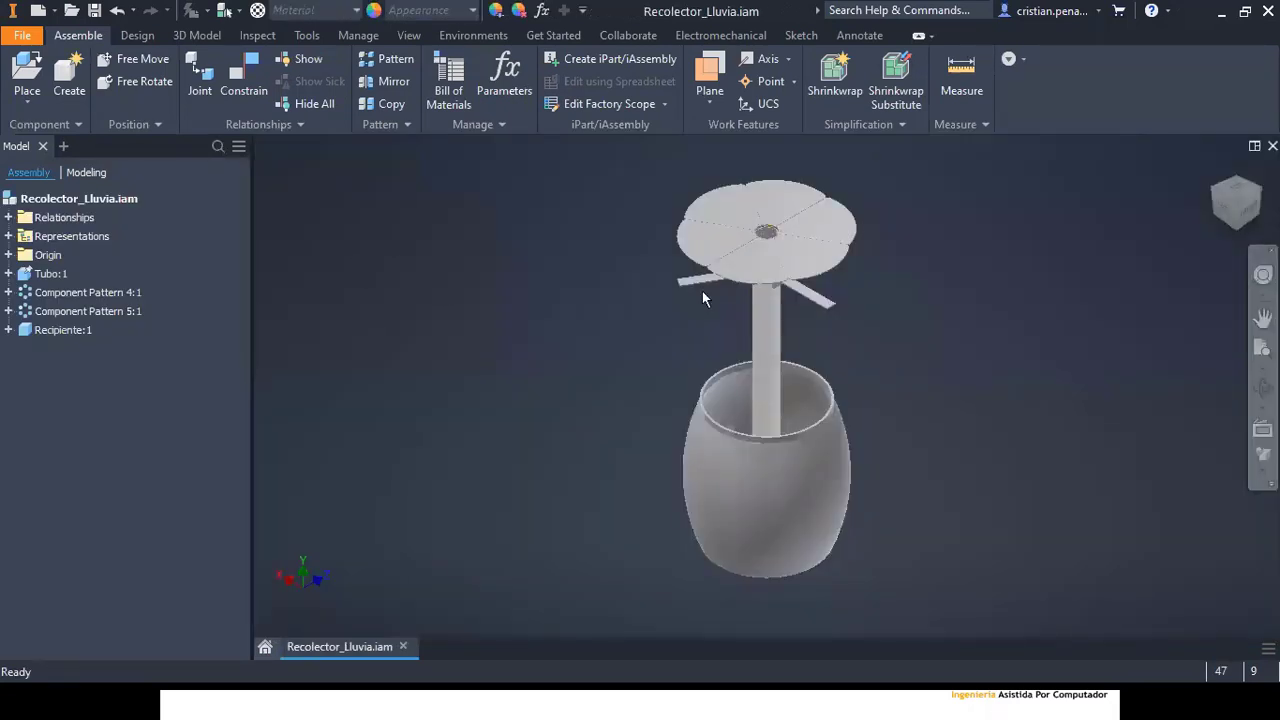
Step: Set the BOM structure of Recipiente to Reference in the bill of materials and save the assembly with its dependents
middle_drag(1004, 285, 896, 289)
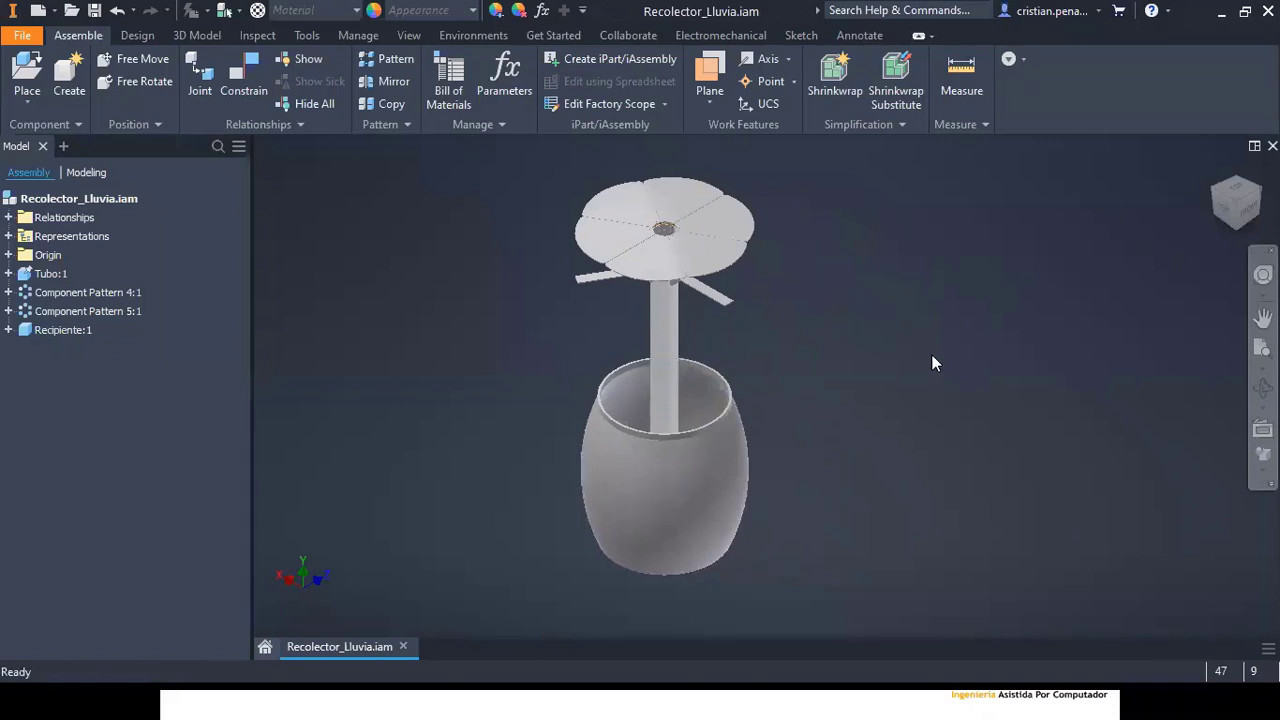
middle_drag(393, 306, 425, 312)
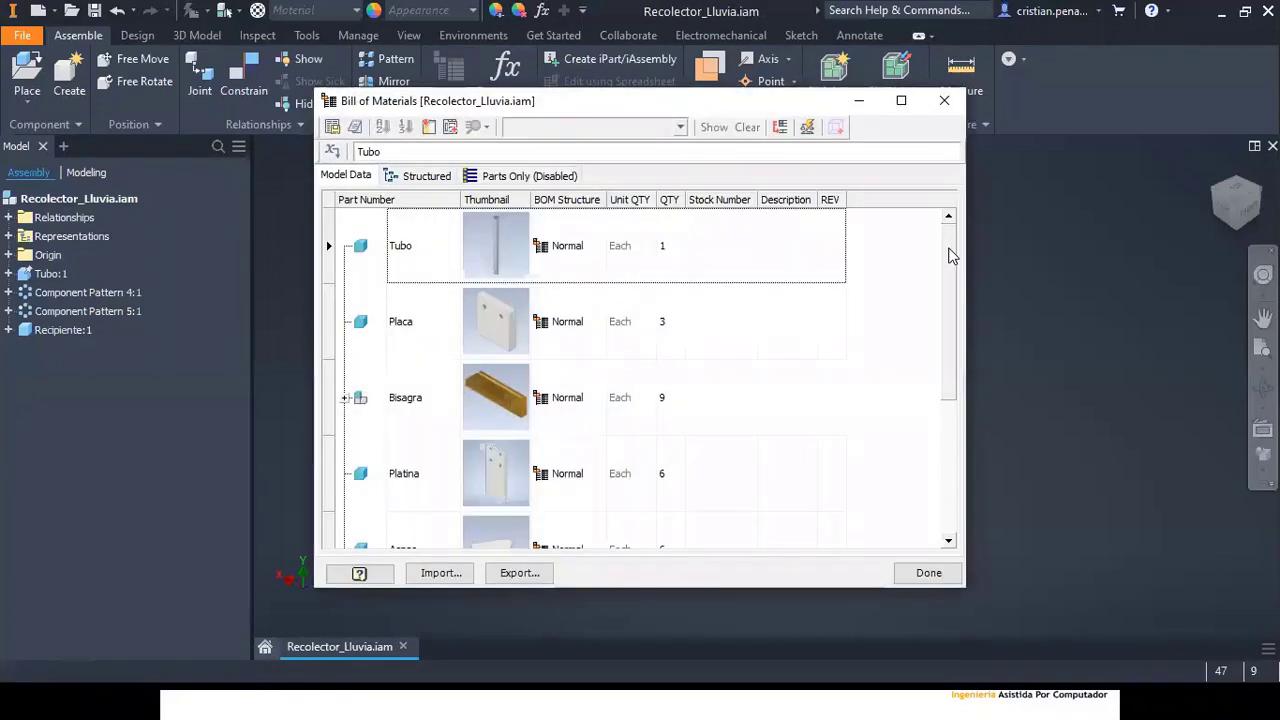
drag(949, 254, 952, 430)
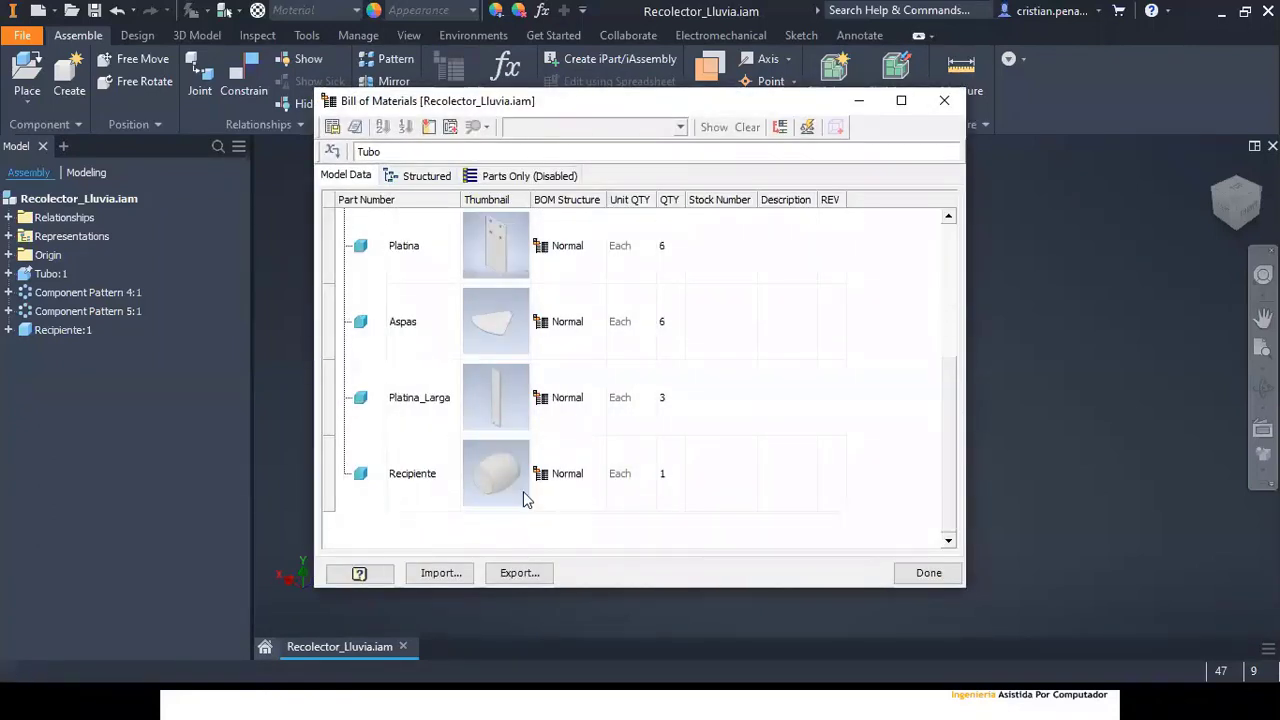
click(588, 498)
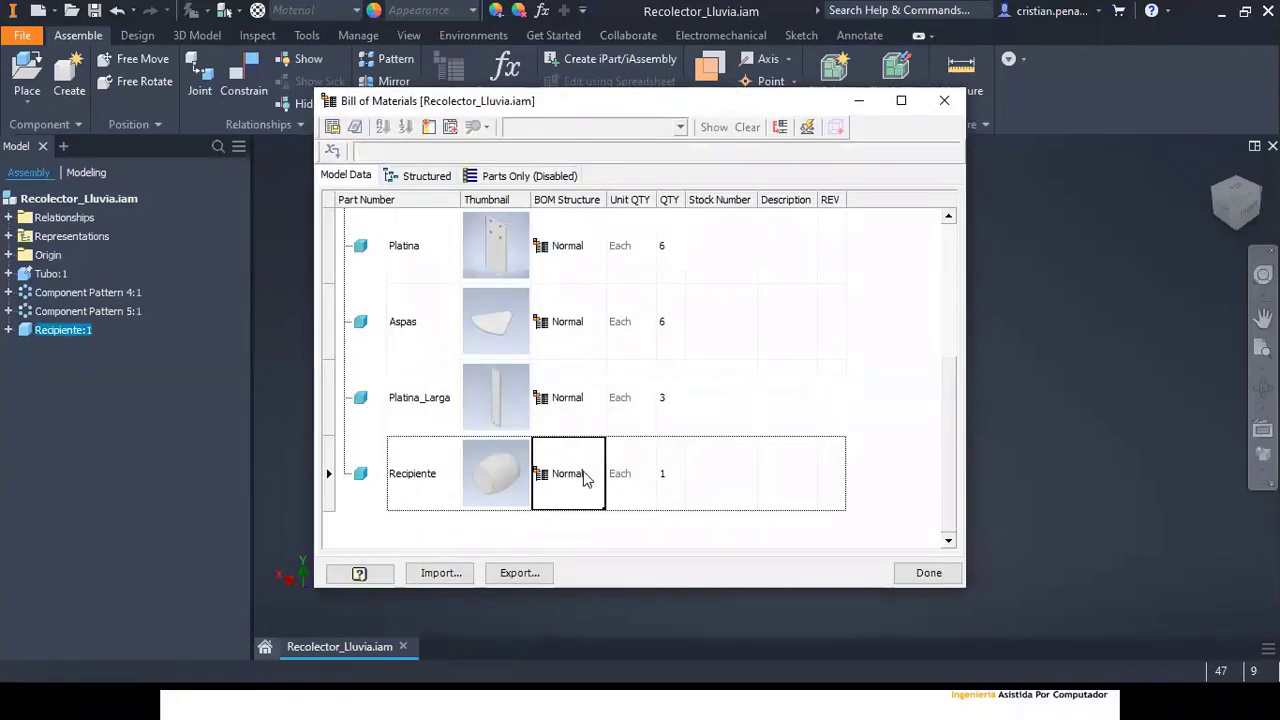
click(595, 459)
click(599, 473)
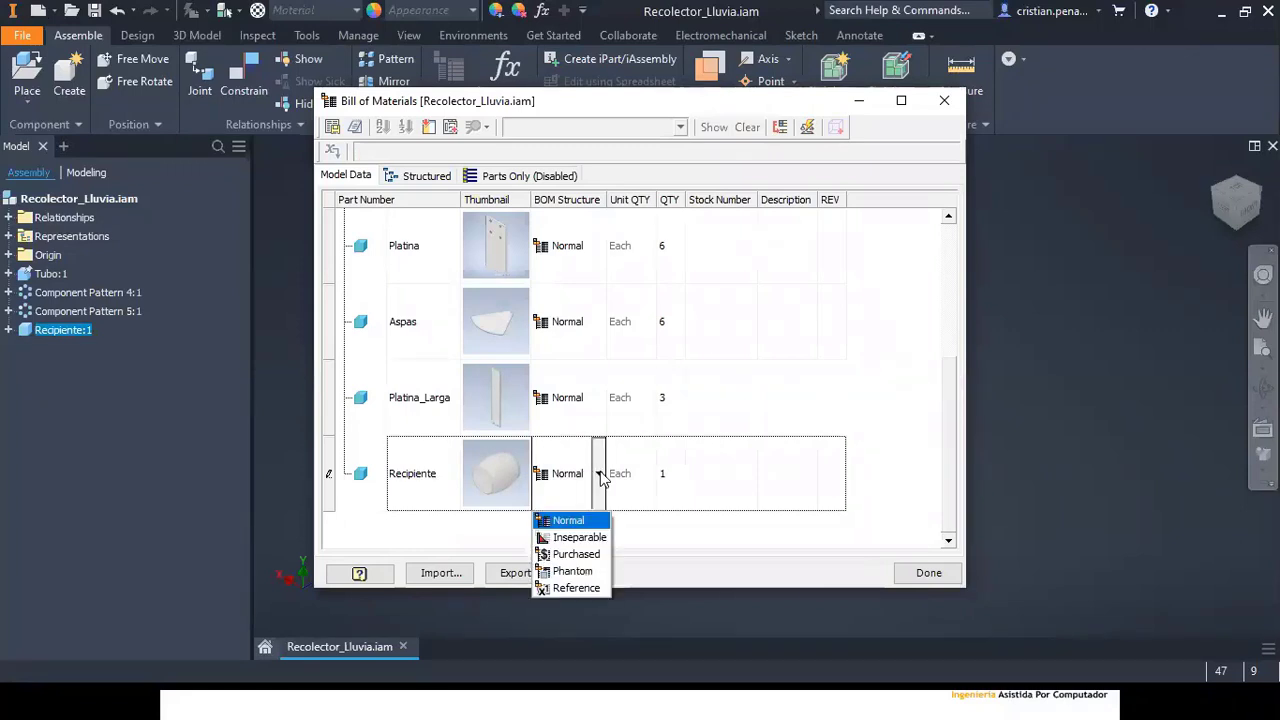
click(576, 588)
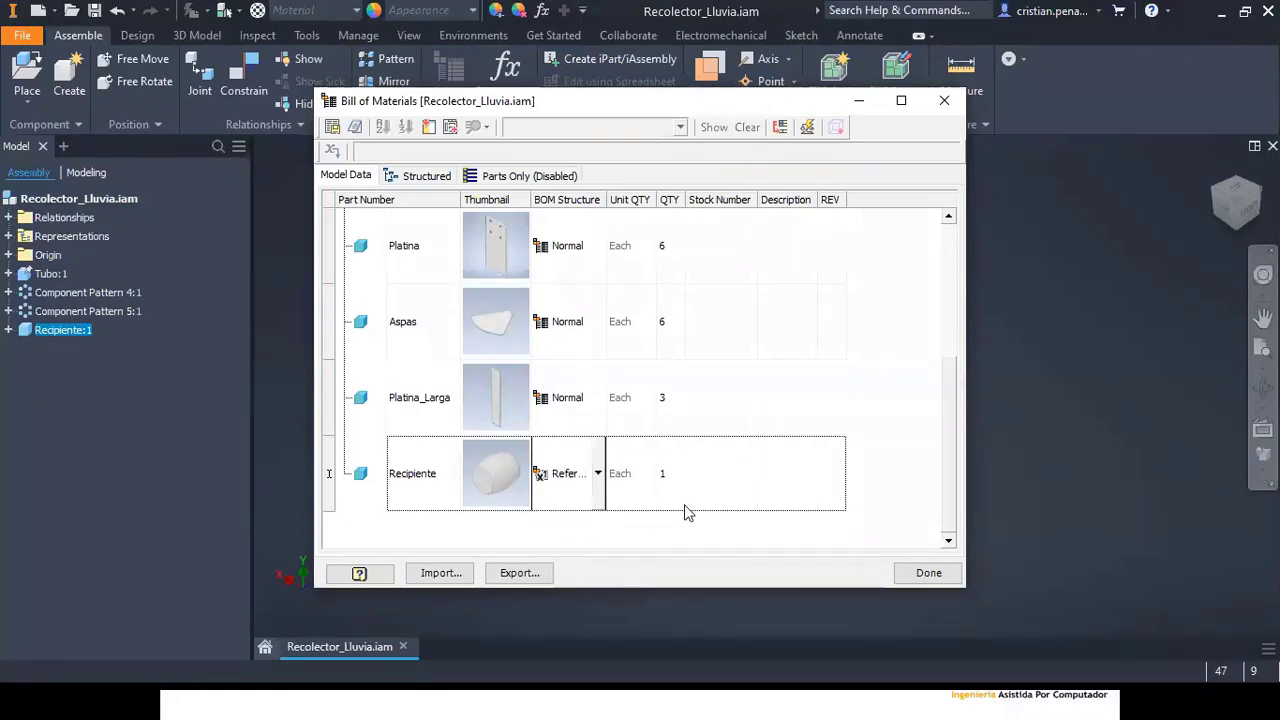
click(924, 574)
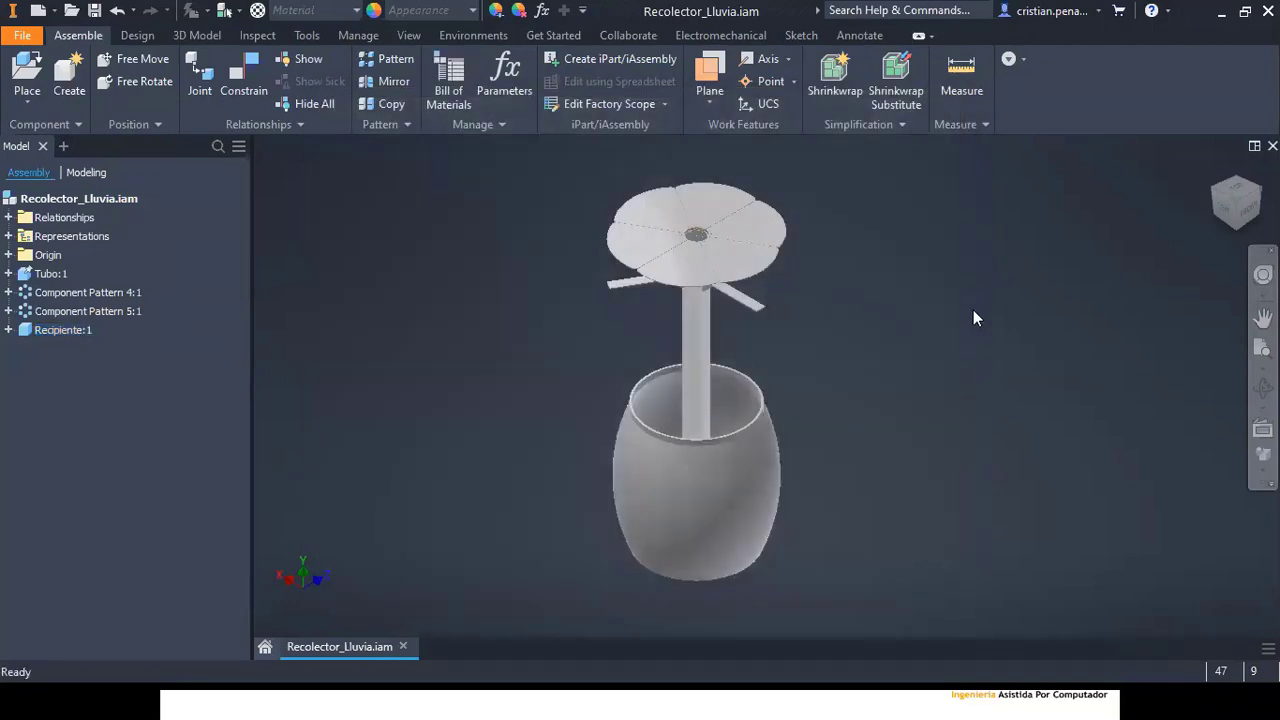
key(ctrl+s)
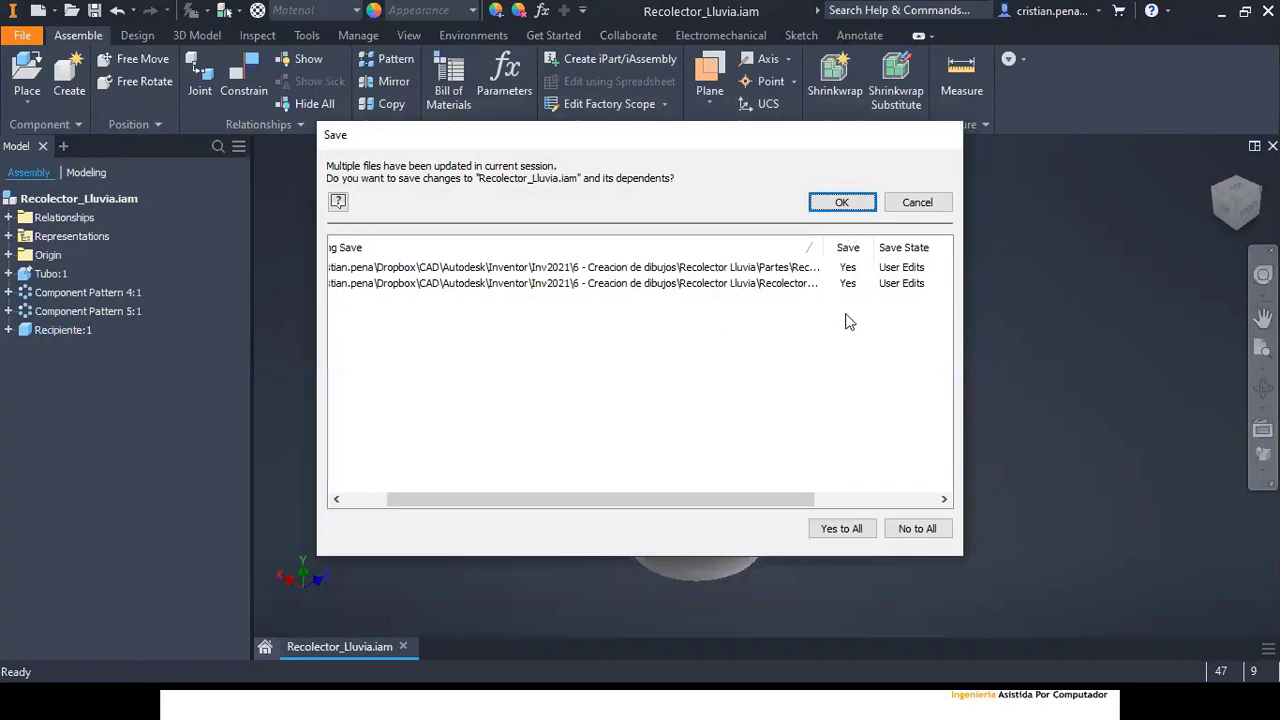
click(832, 204)
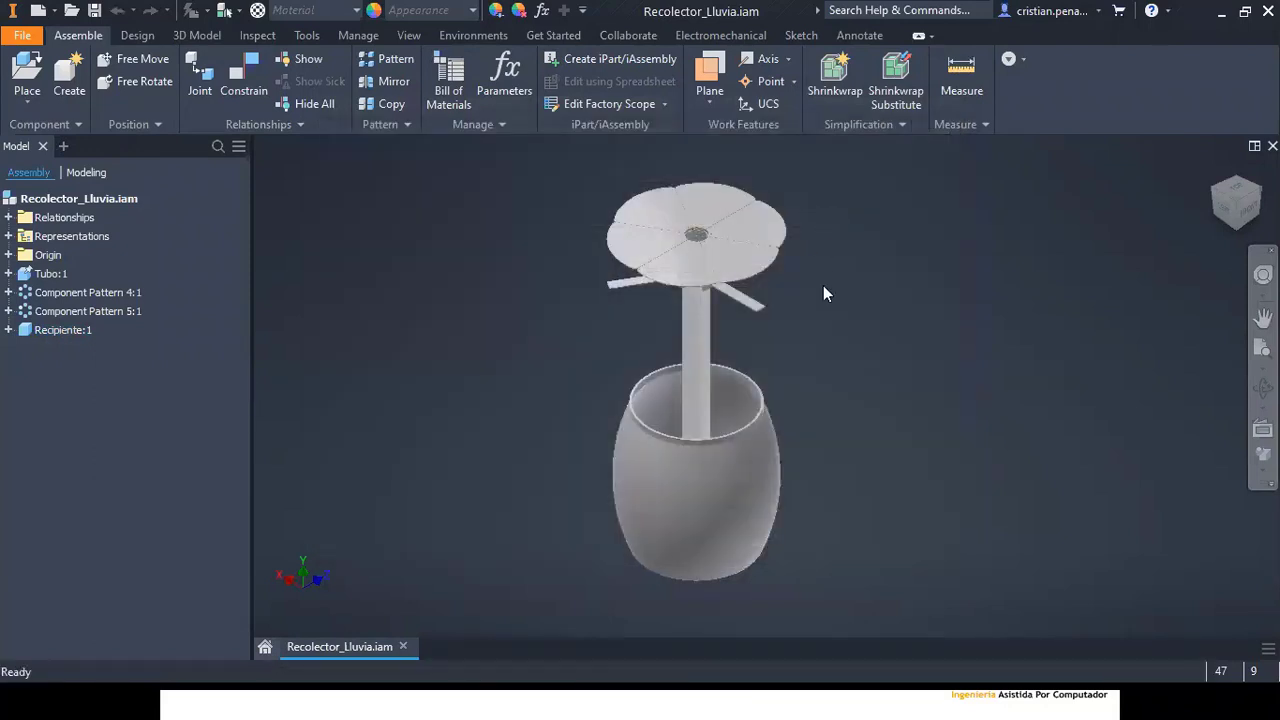
Step: Open the drawing of the Recolector_Lluvia assembly and activate its General sheet
right_click(65, 201)
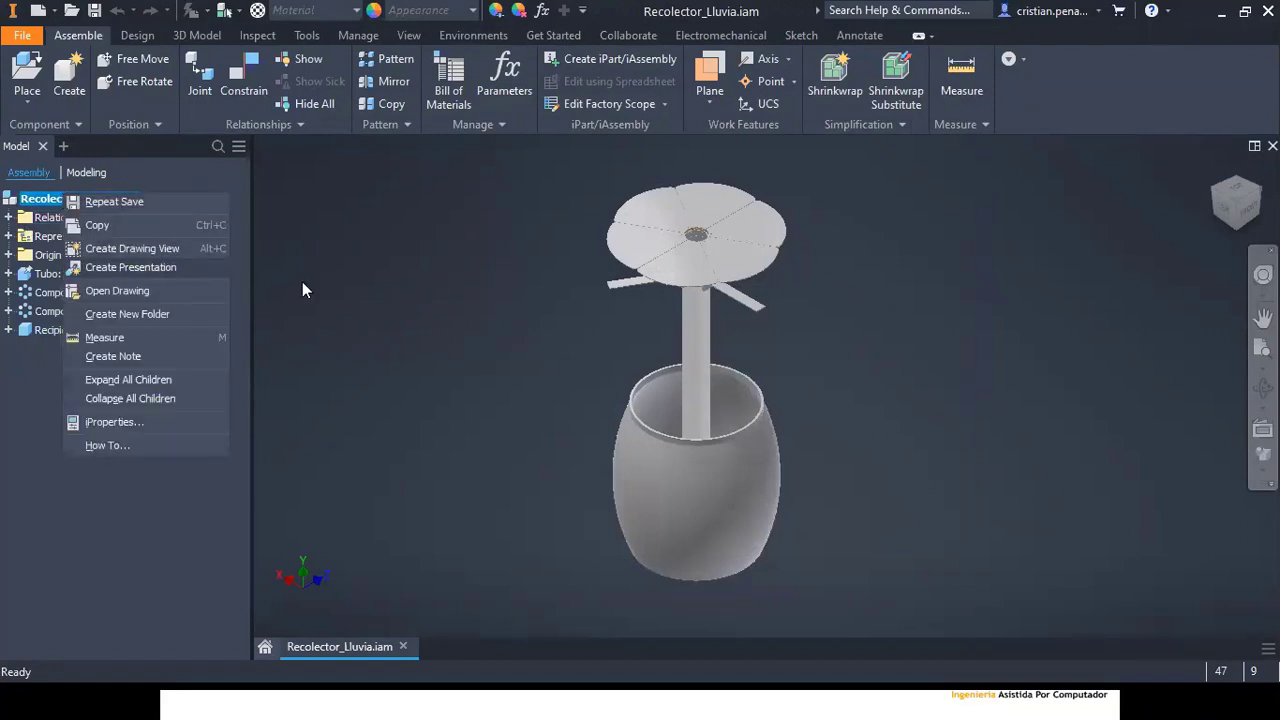
click(133, 291)
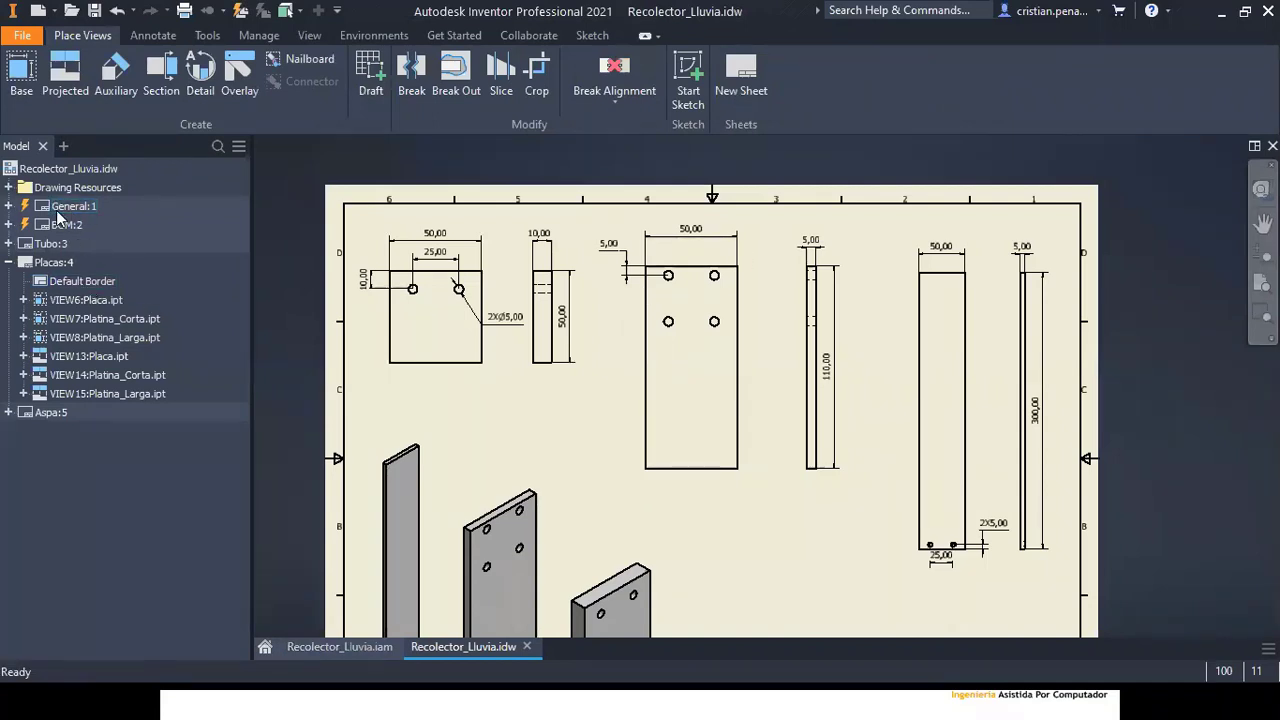
double_click(60, 207)
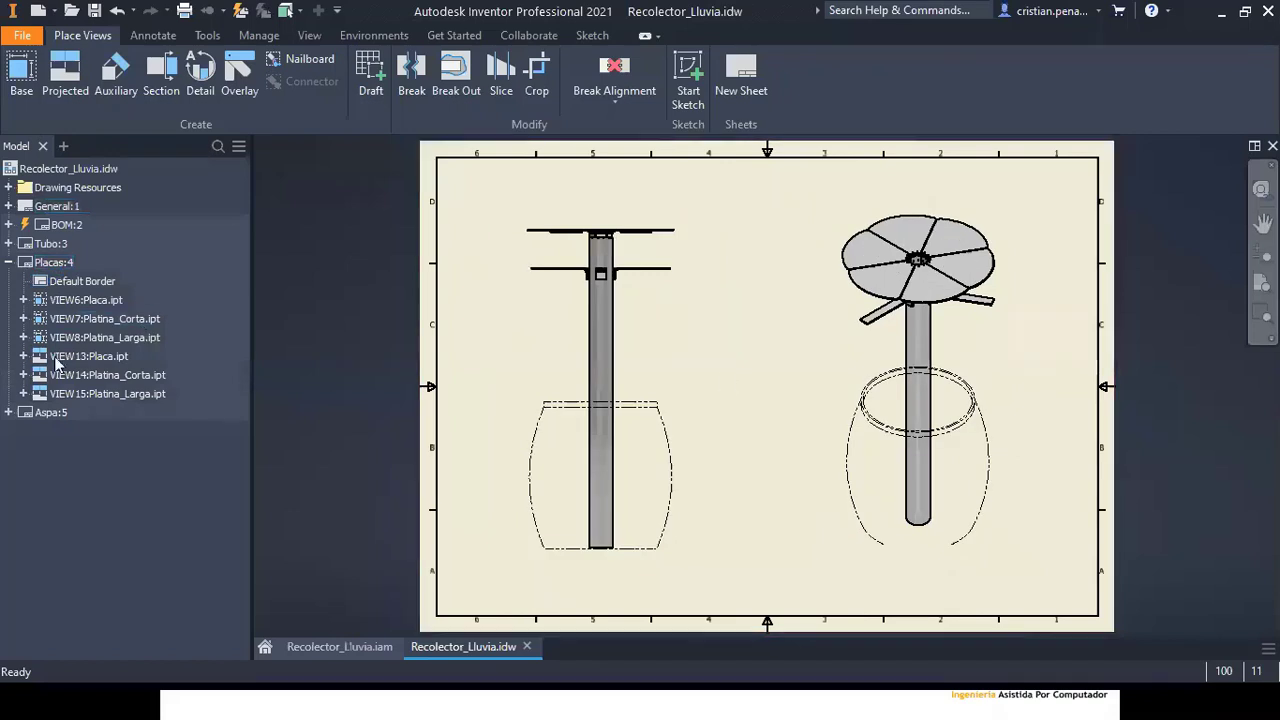
click(8, 262)
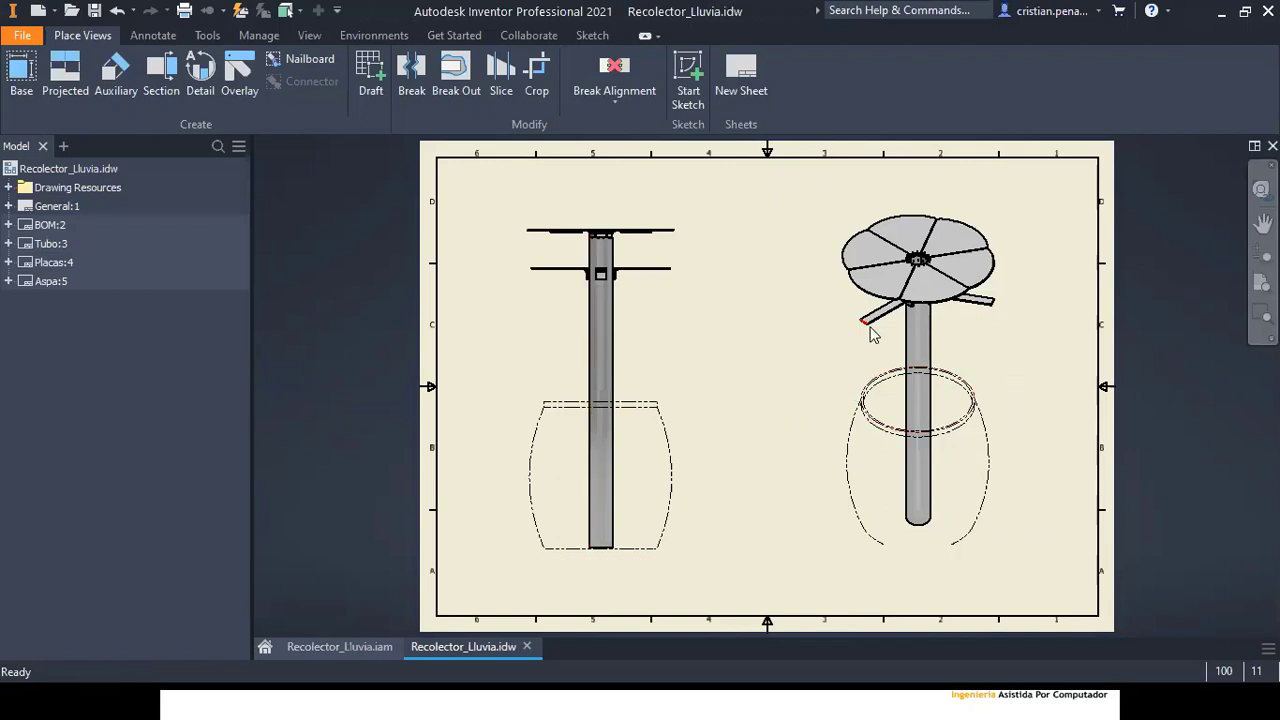
Step: Set the reference data display style of the front view to Edges as Reference, Shaded
double_click(678, 340)
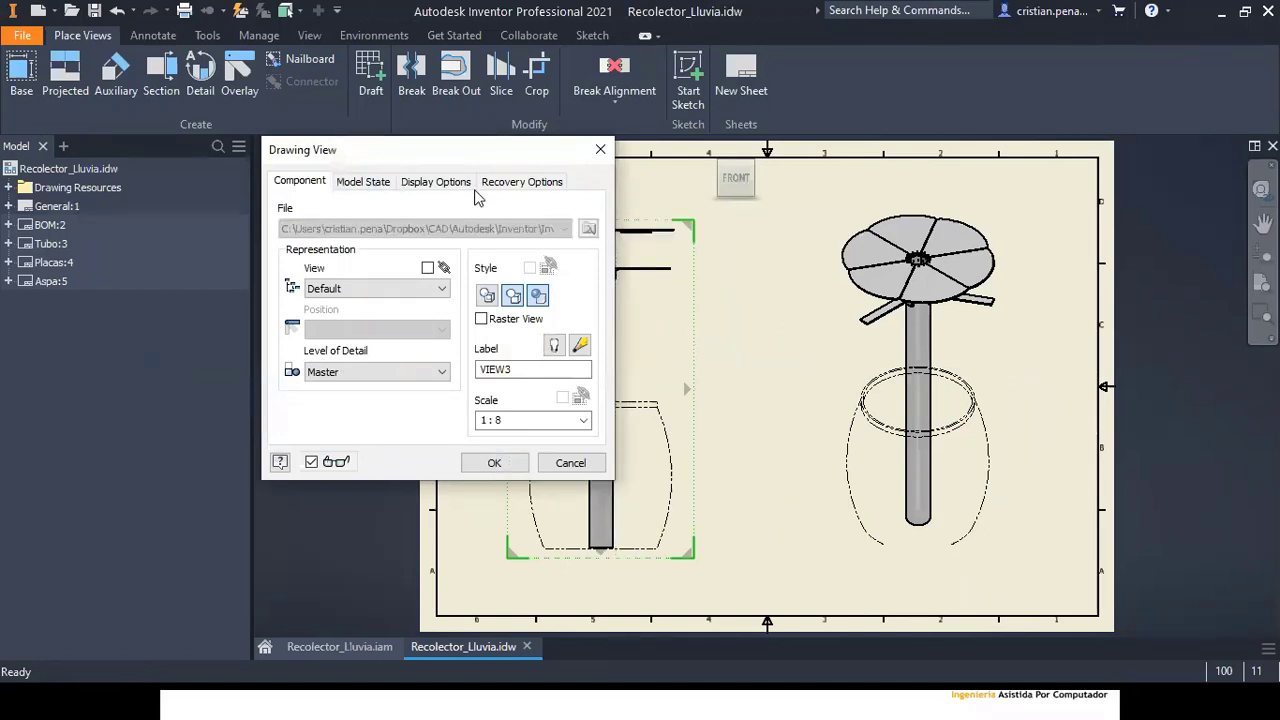
click(357, 182)
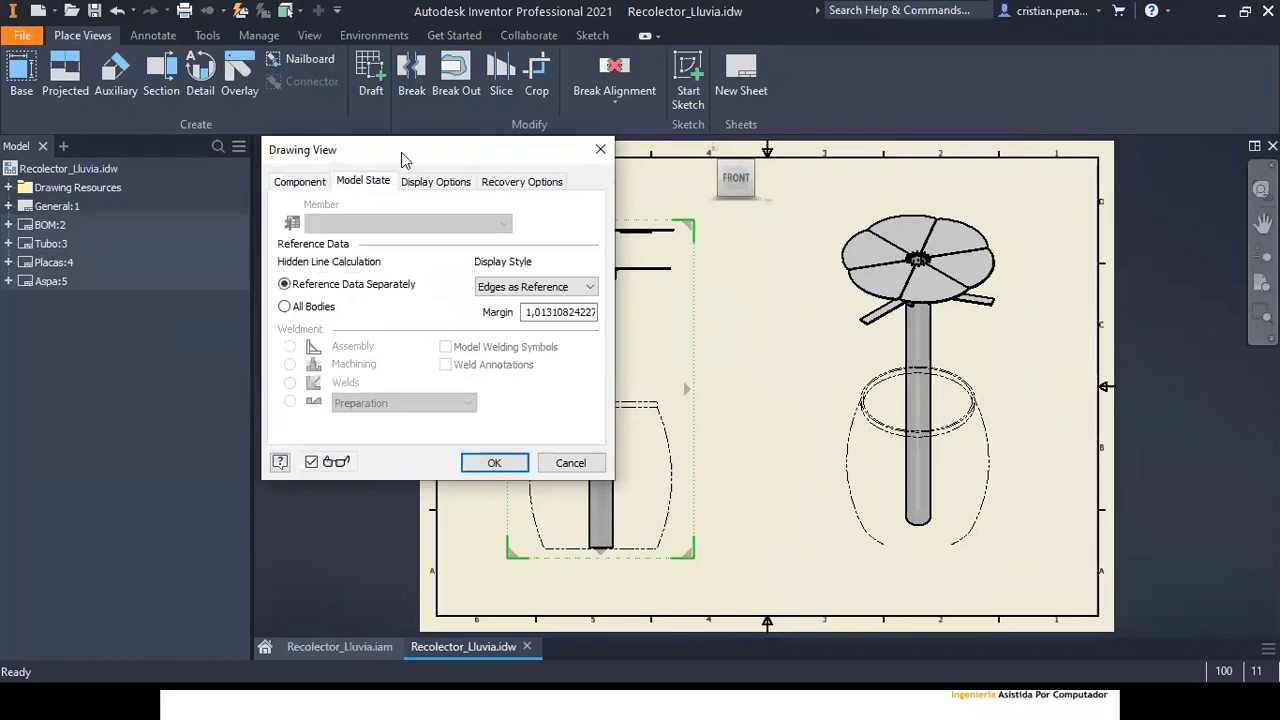
click(525, 288)
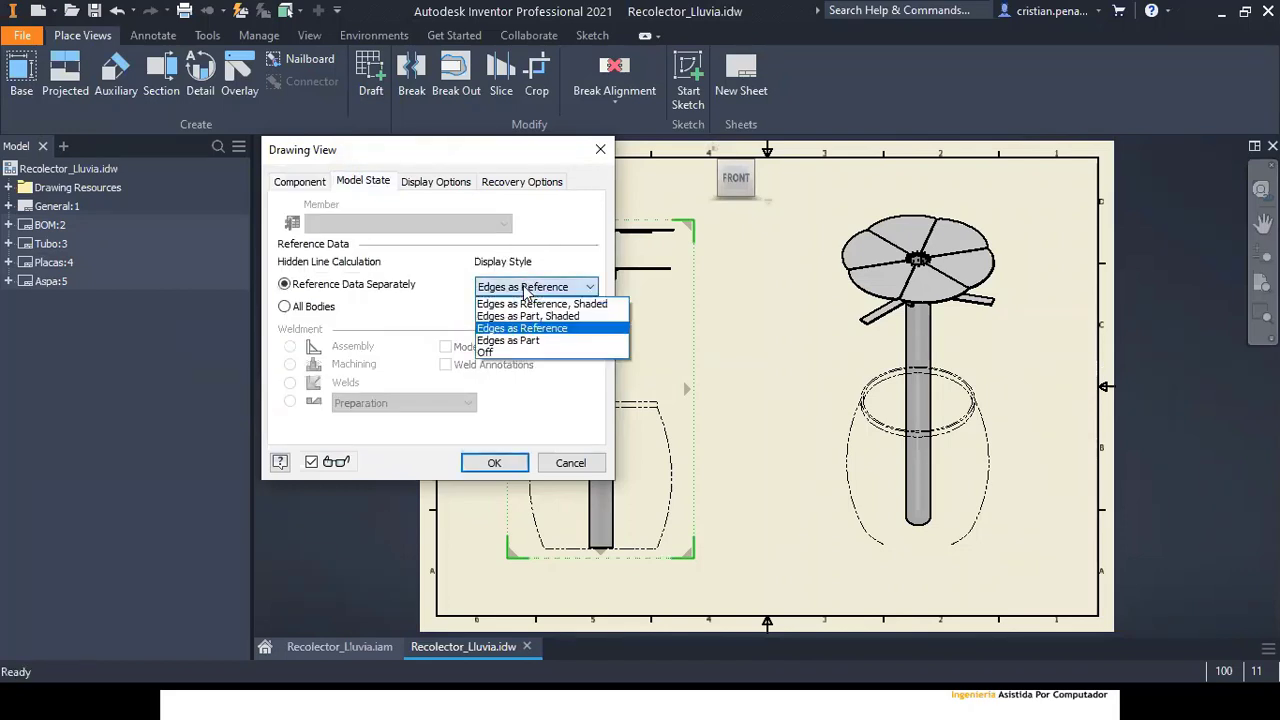
click(525, 292)
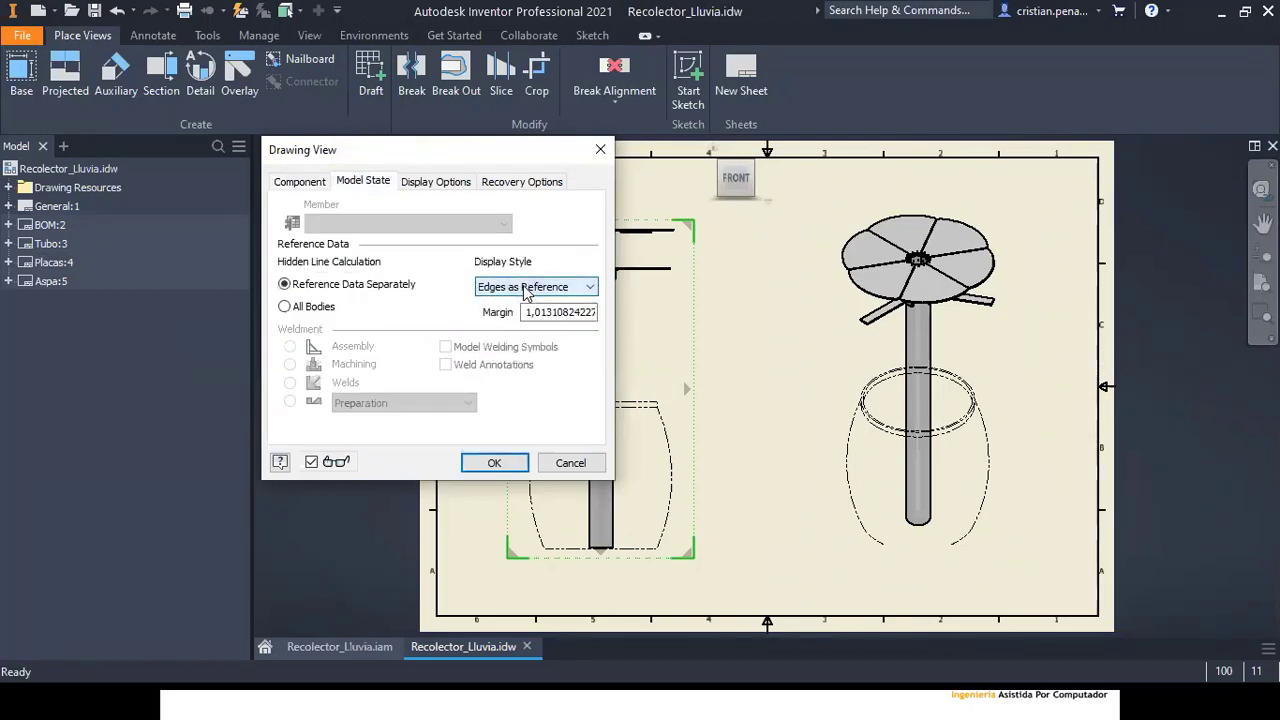
click(525, 288)
click(530, 311)
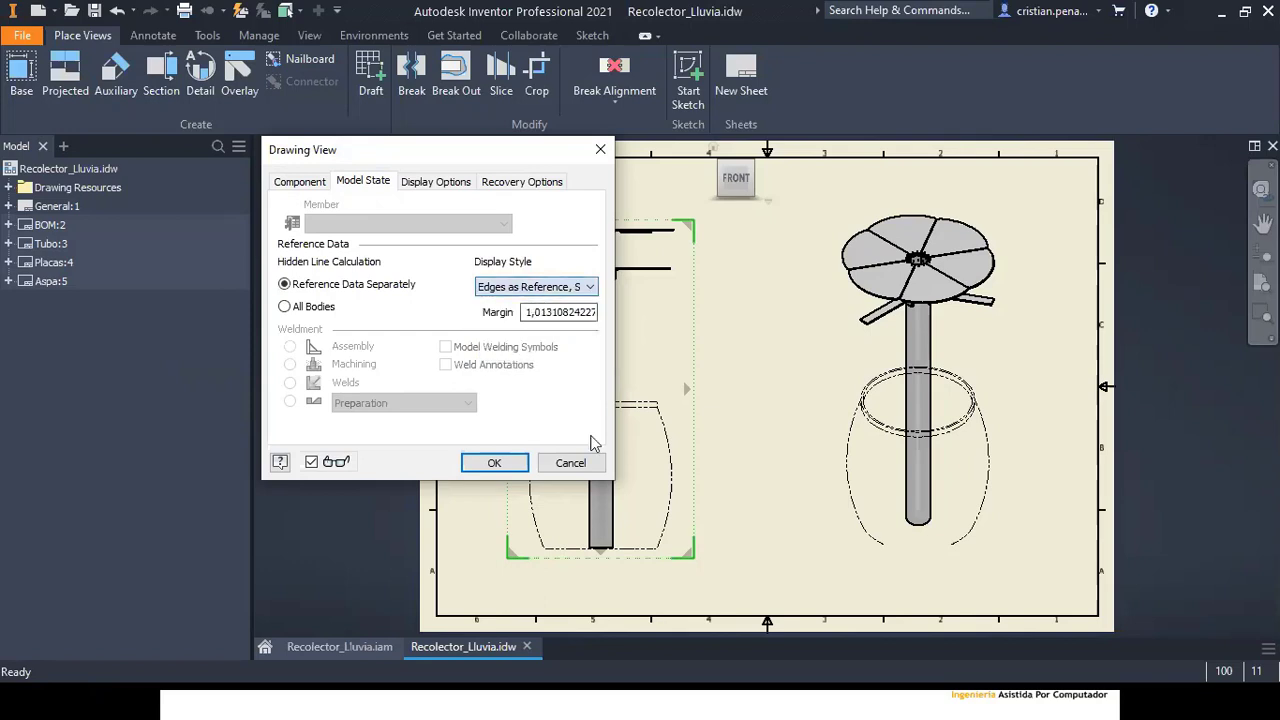
click(494, 462)
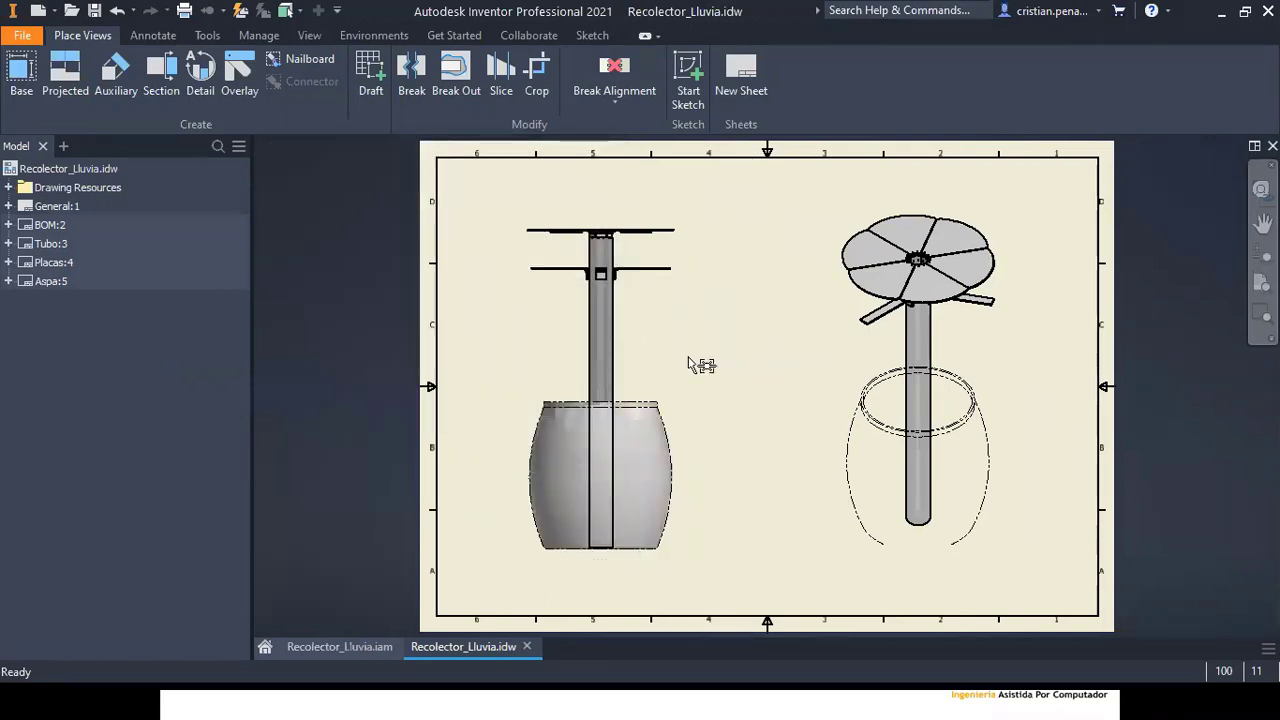
Step: Set the reference data display style of the front view to Edges as Part, Shaded
double_click(621, 418)
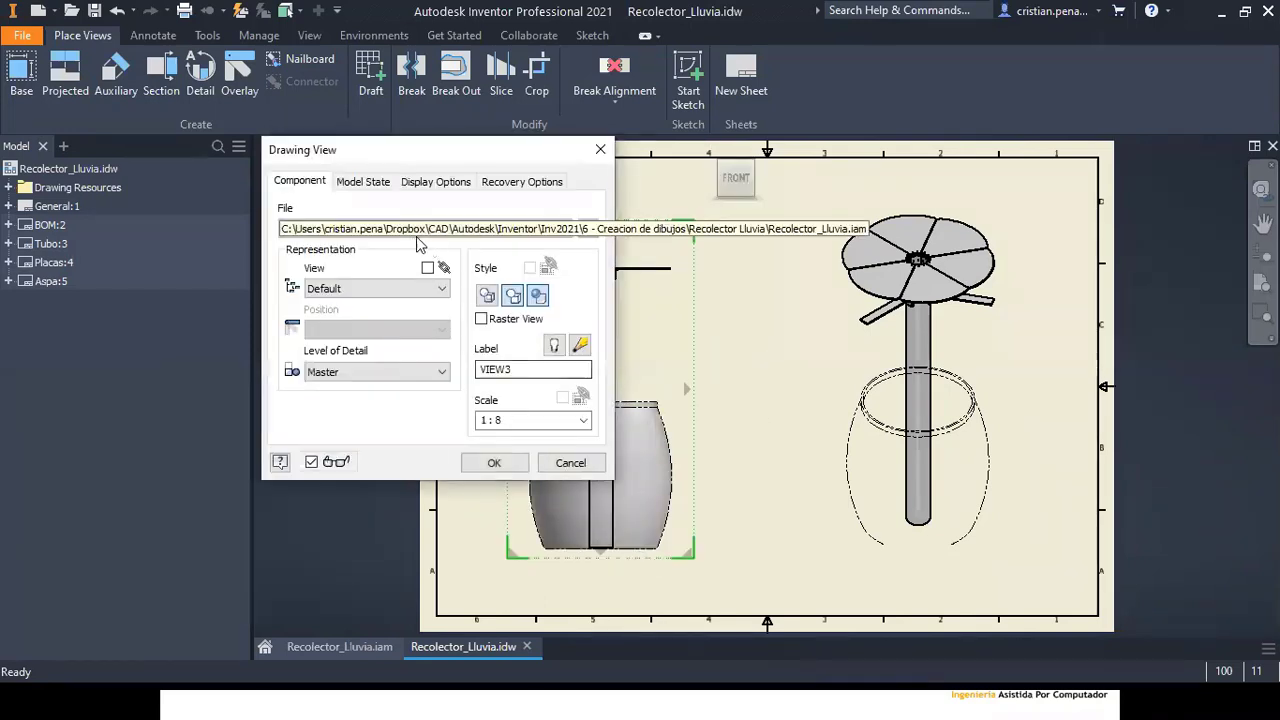
click(363, 181)
click(590, 286)
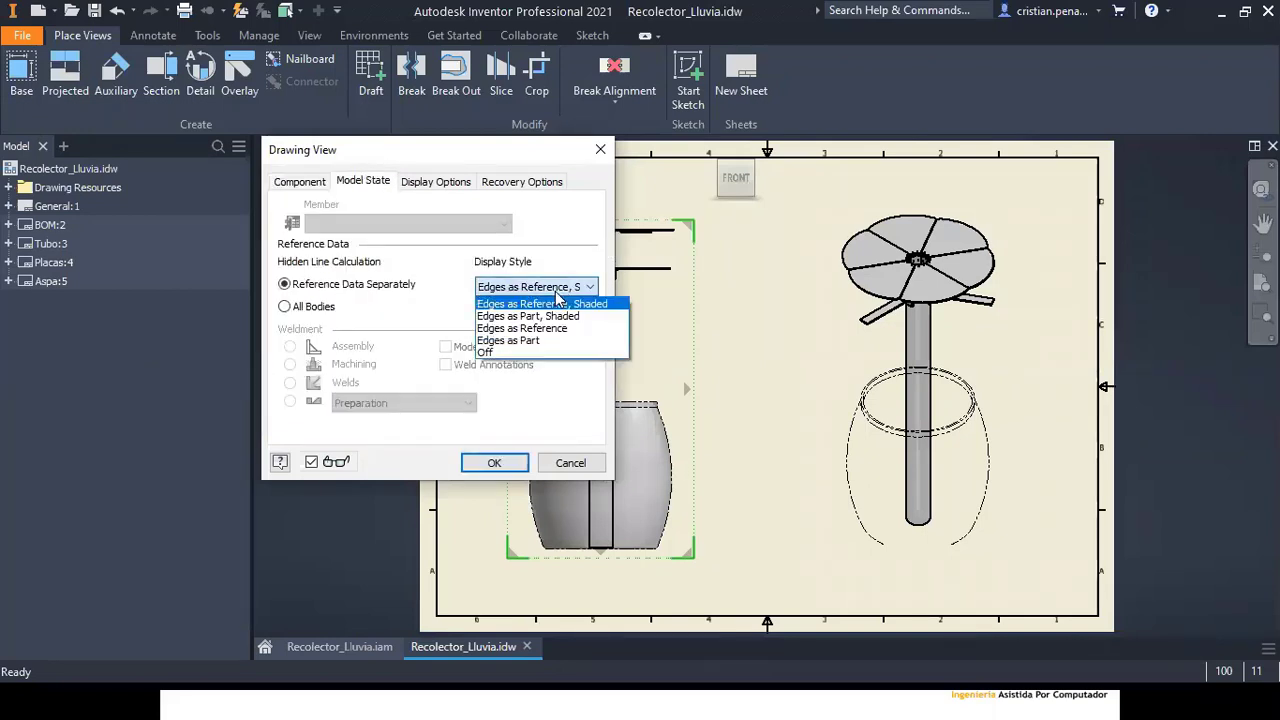
click(511, 317)
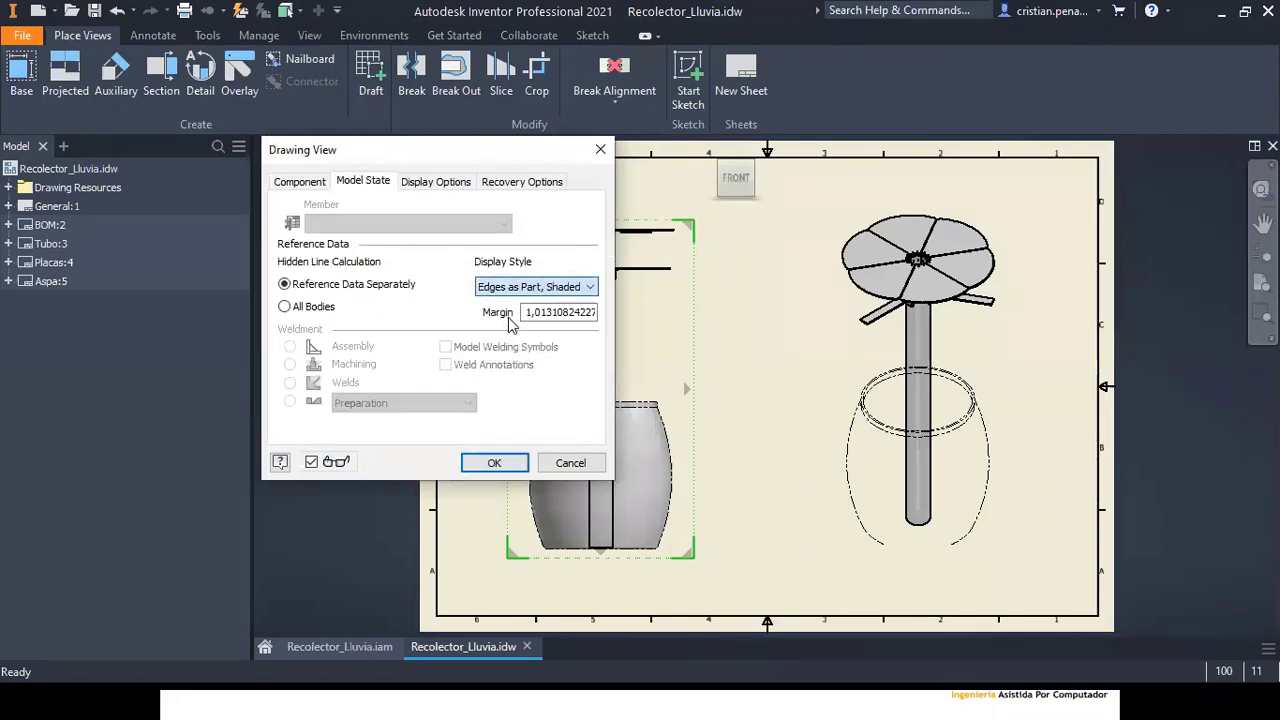
click(494, 463)
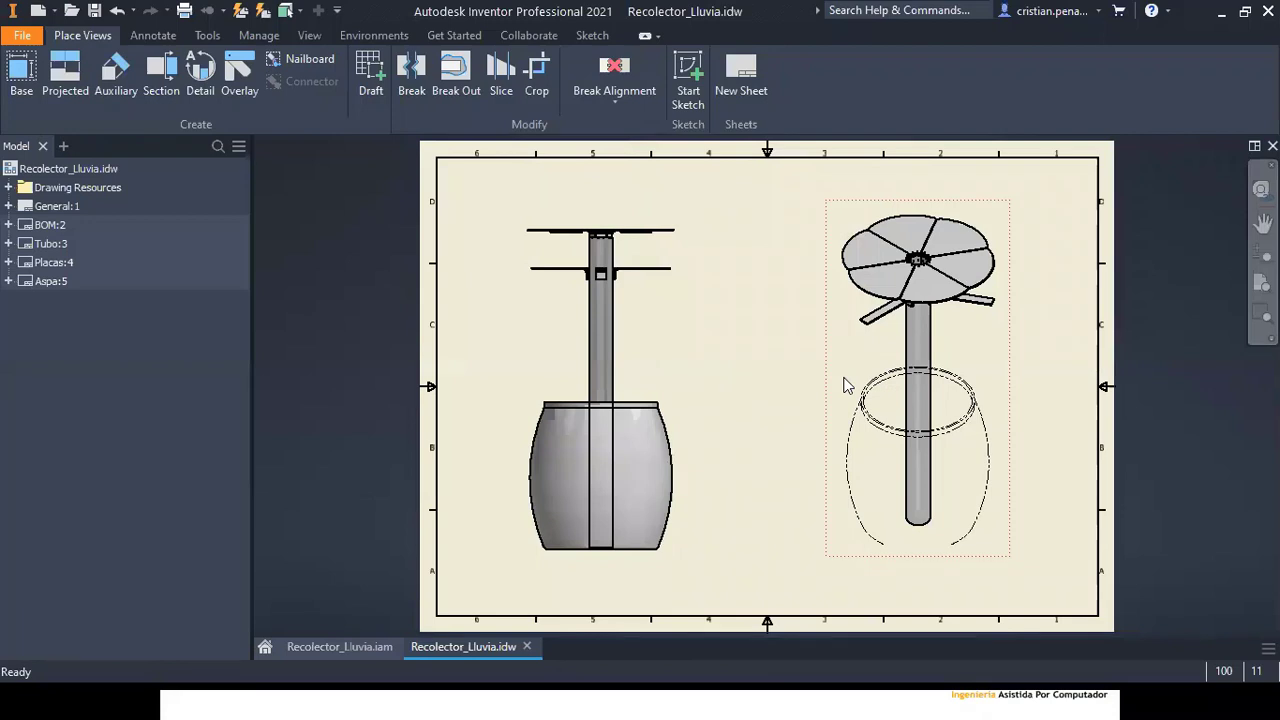
Step: Set the reference data display style of the isometric view to Edges as Part
double_click(810, 447)
click(378, 186)
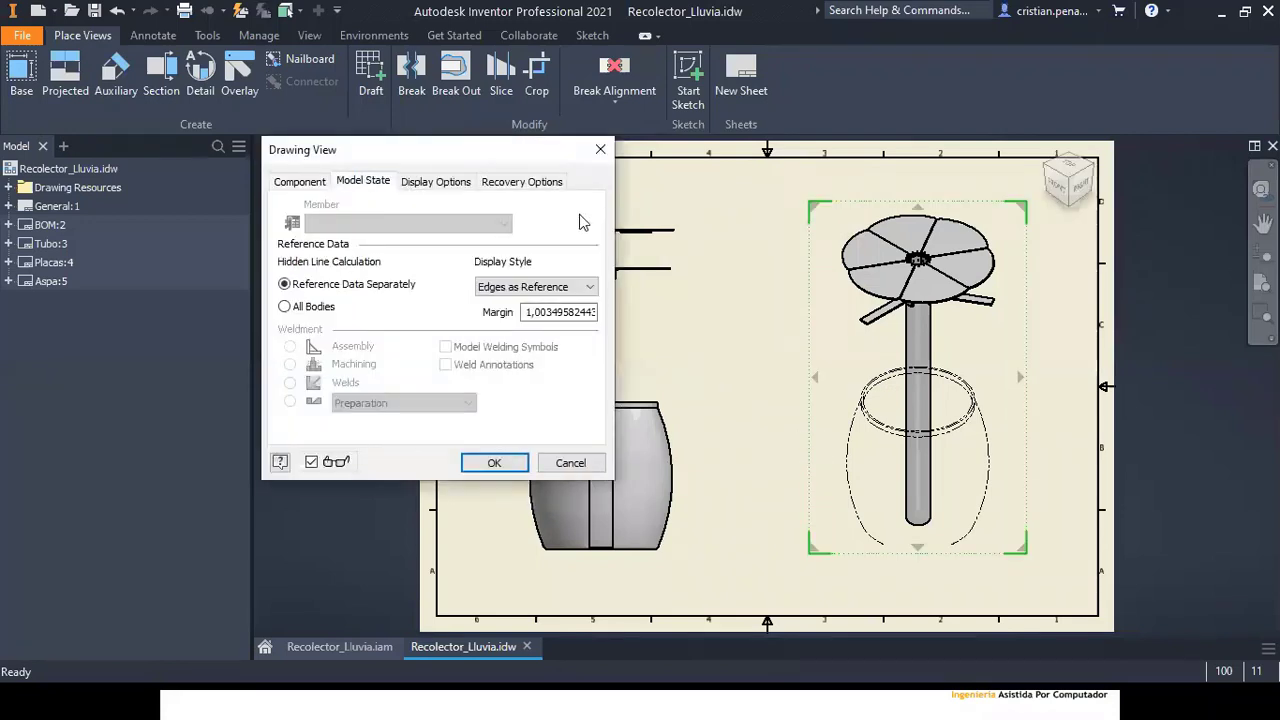
click(536, 287)
click(514, 341)
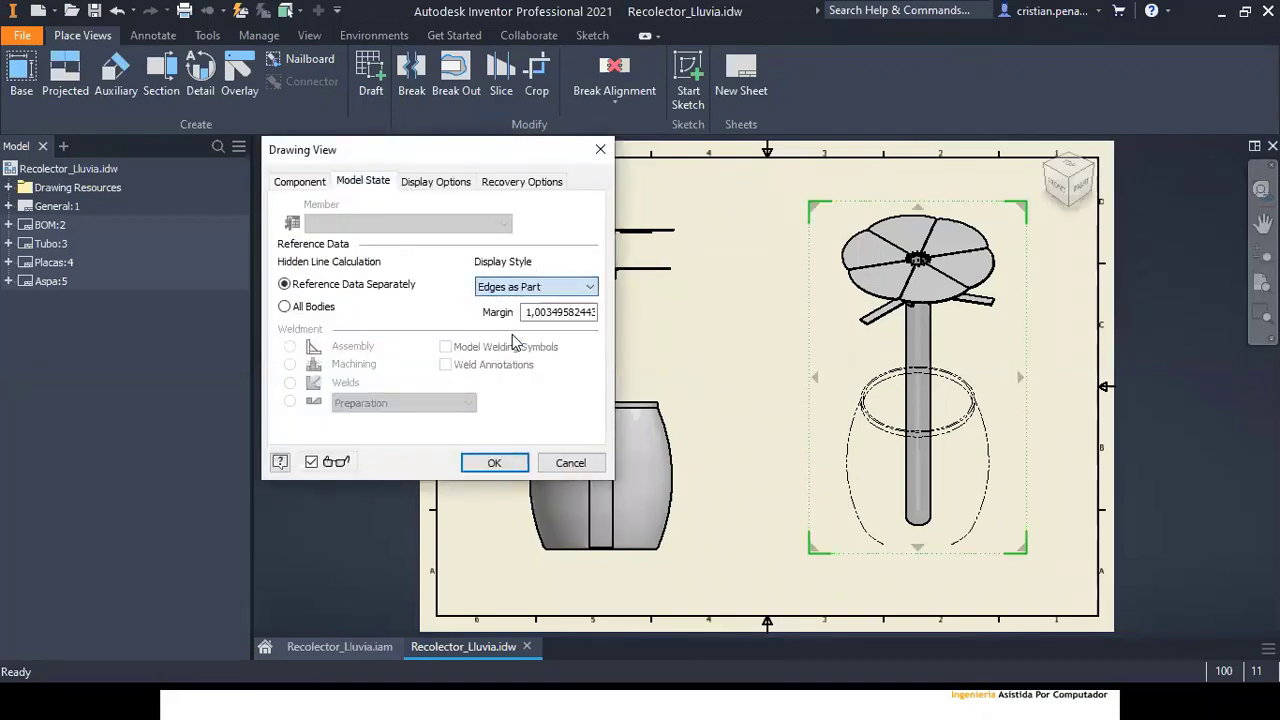
click(494, 463)
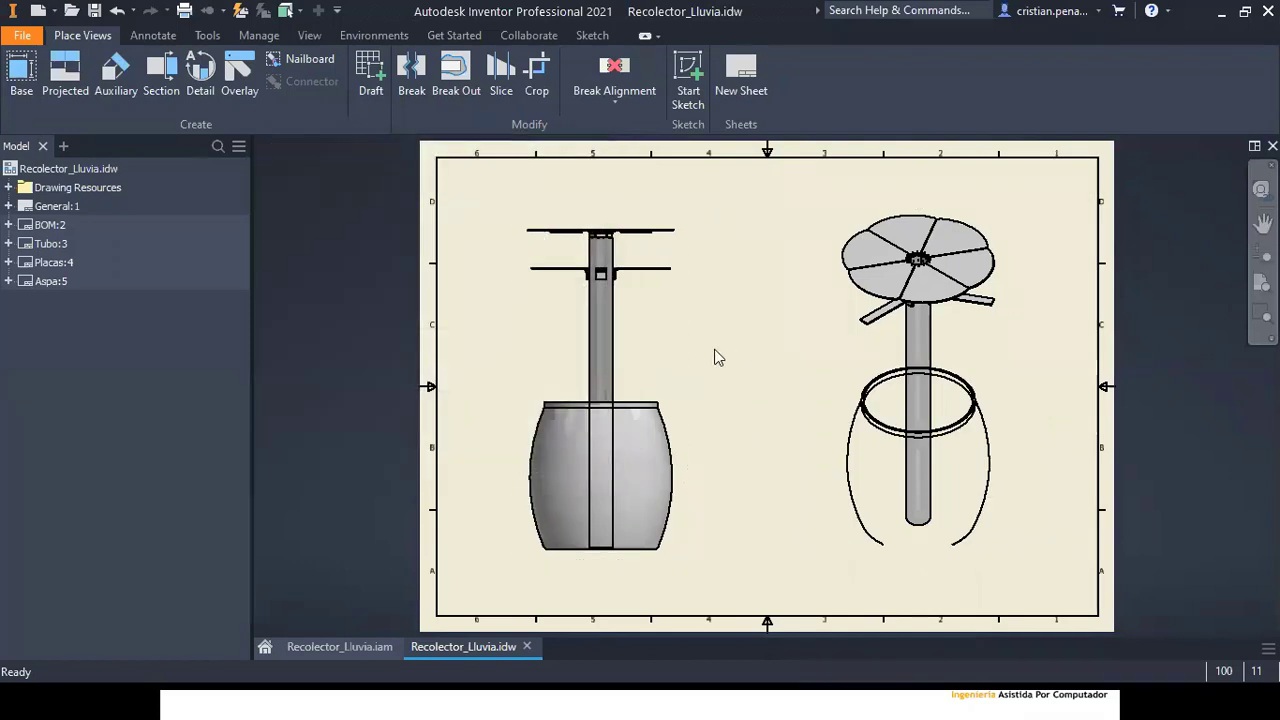
Step: Set the reference data display style of the isometric view to Edges as Part, Shaded
double_click(818, 355)
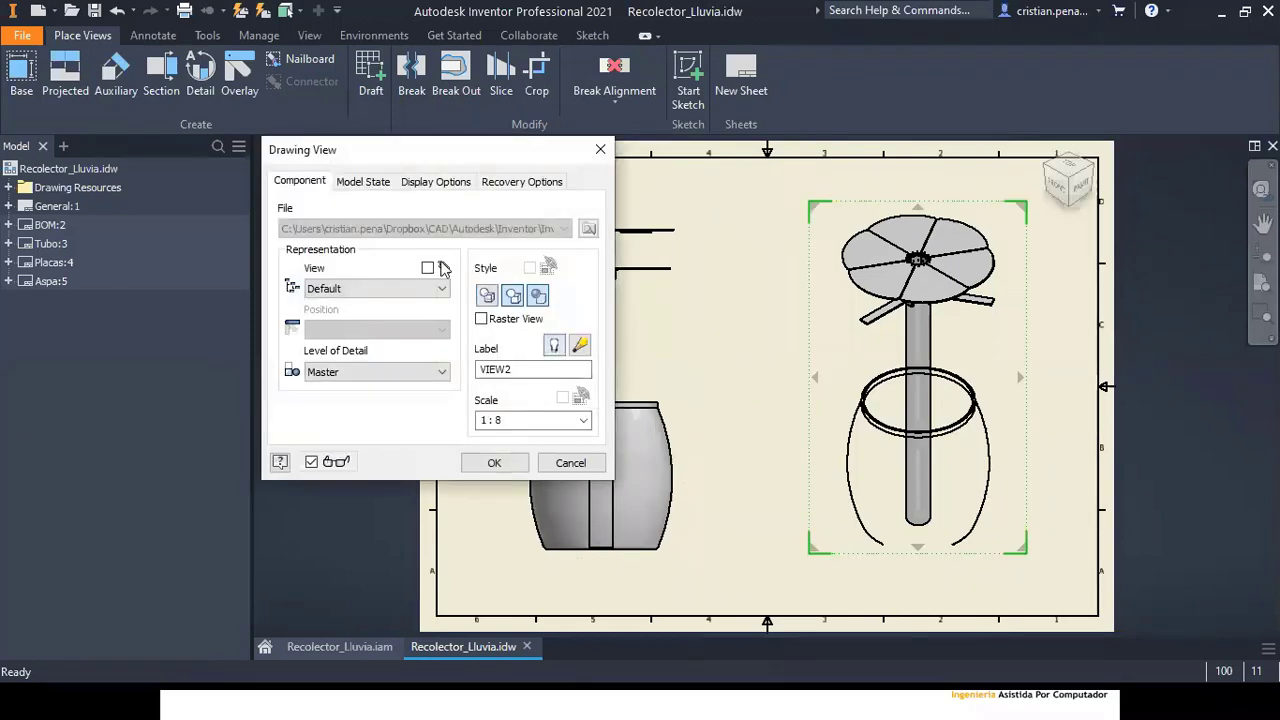
click(363, 181)
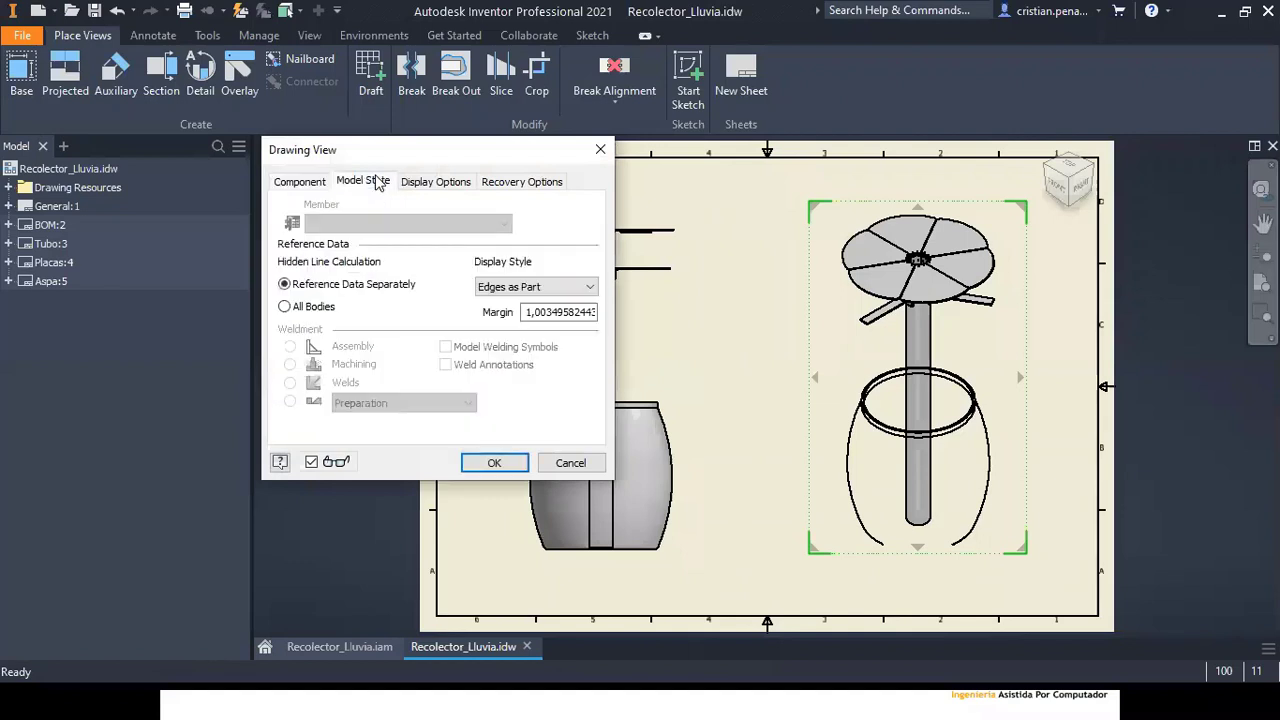
click(530, 287)
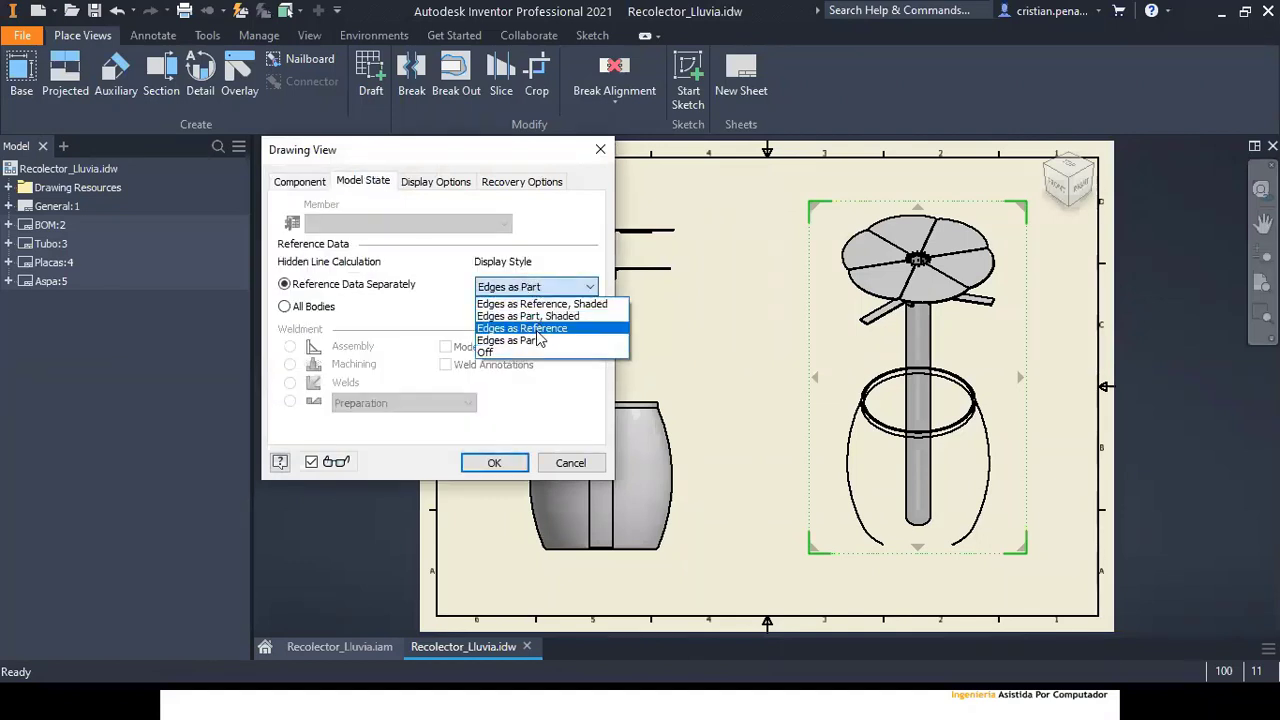
click(528, 316)
click(492, 462)
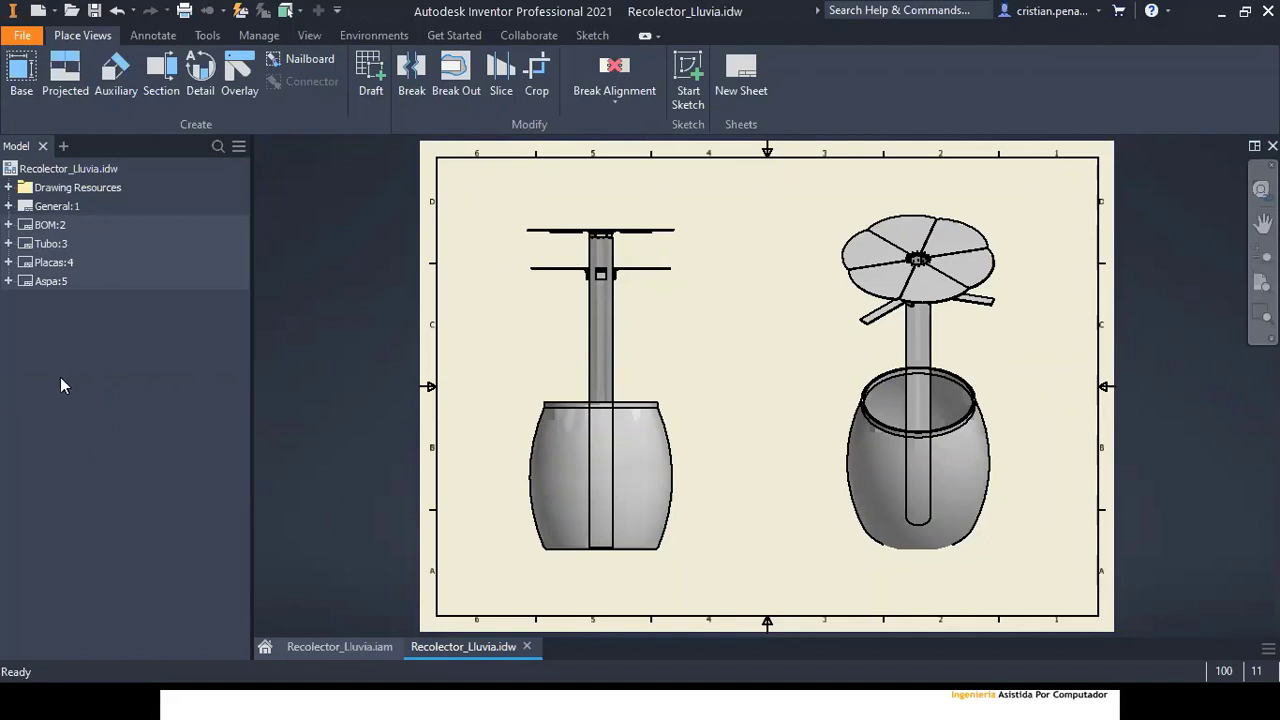
Step: Activate the Placas sheet of the drawing
double_click(50, 262)
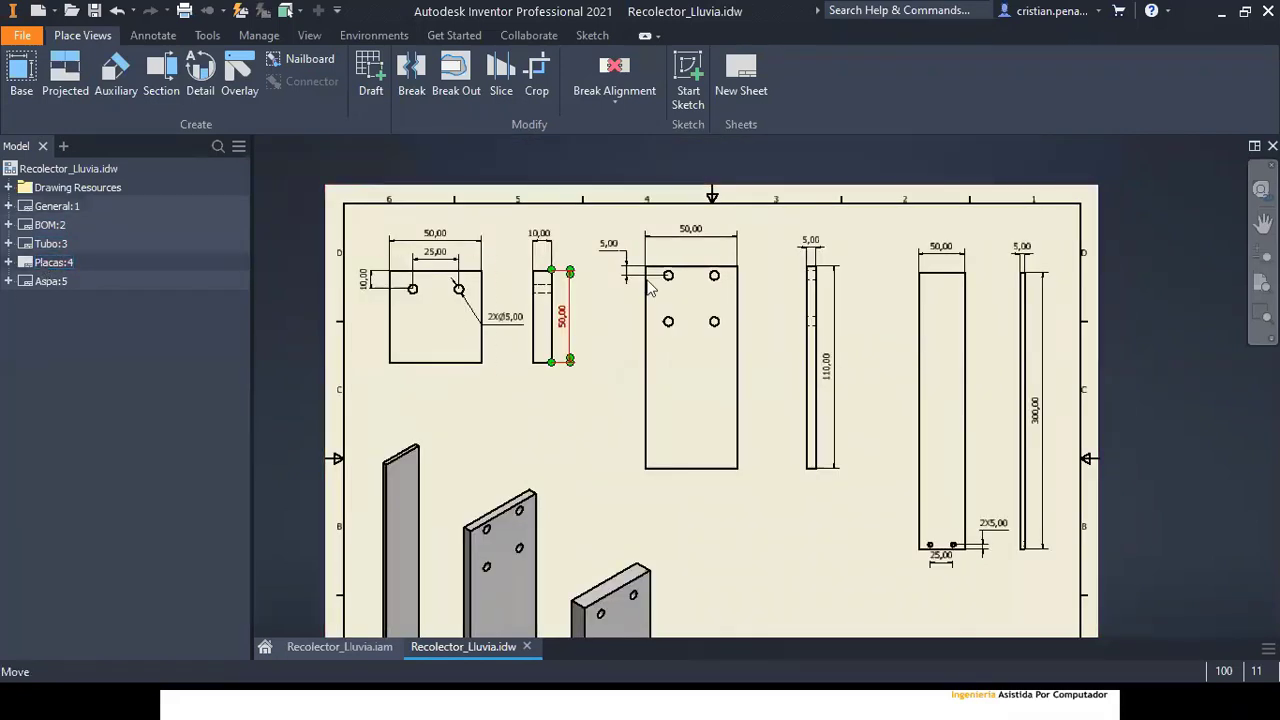
scroll(590, 258, down, 3)
scroll(675, 290, up, 8)
scroll(705, 356, down, 6)
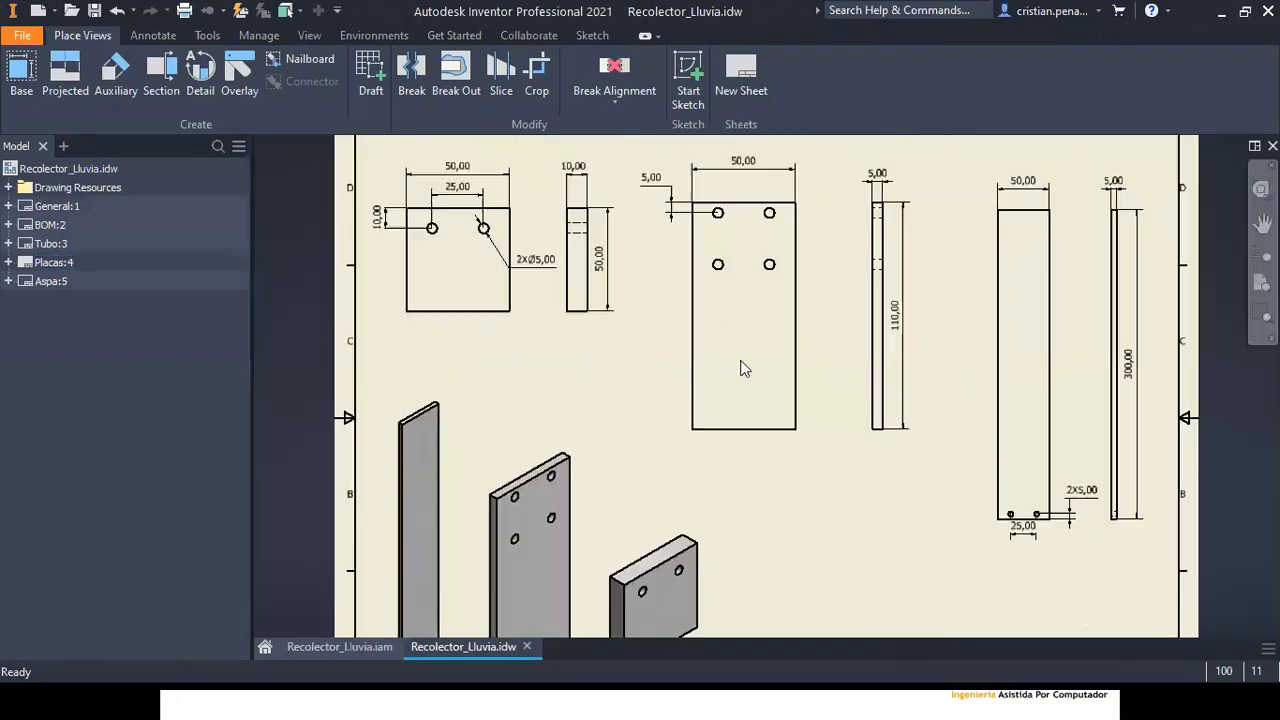
Step: Add automated center marks to the four holes in the front view of the 50 x 110 mm plate
scroll(780, 271, up, 6)
middle_drag(780, 271, 750, 424)
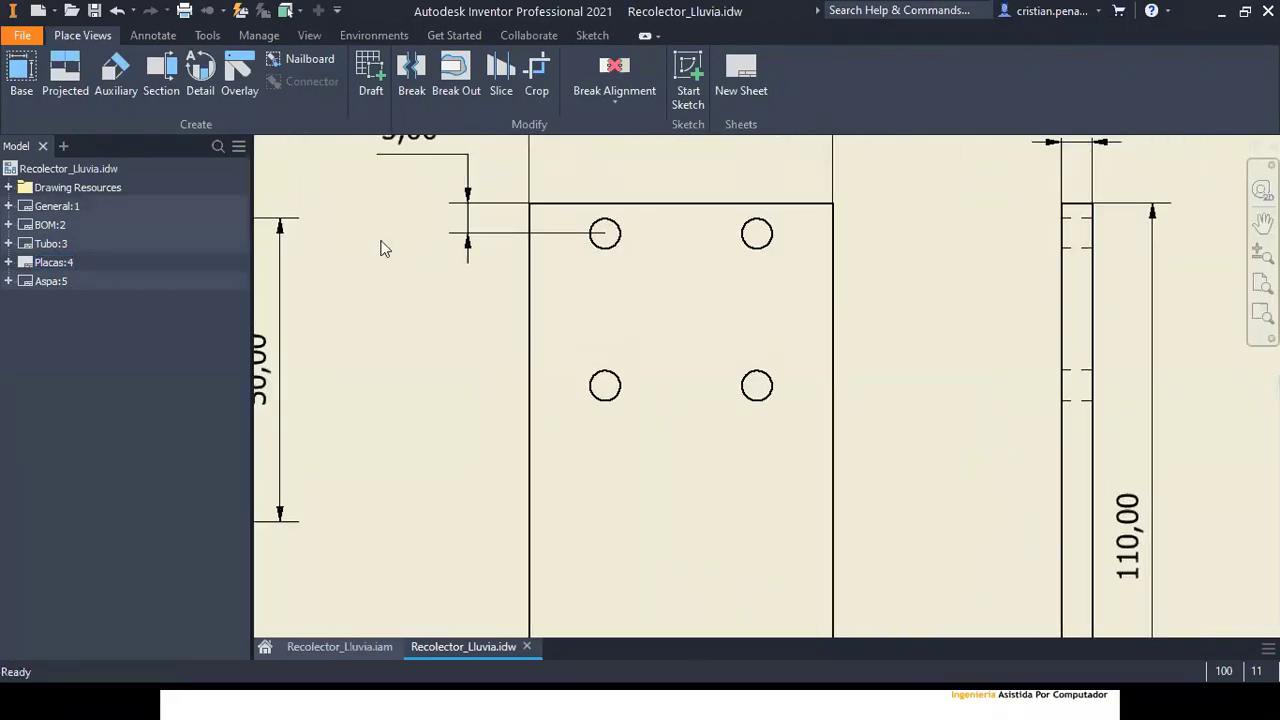
click(153, 35)
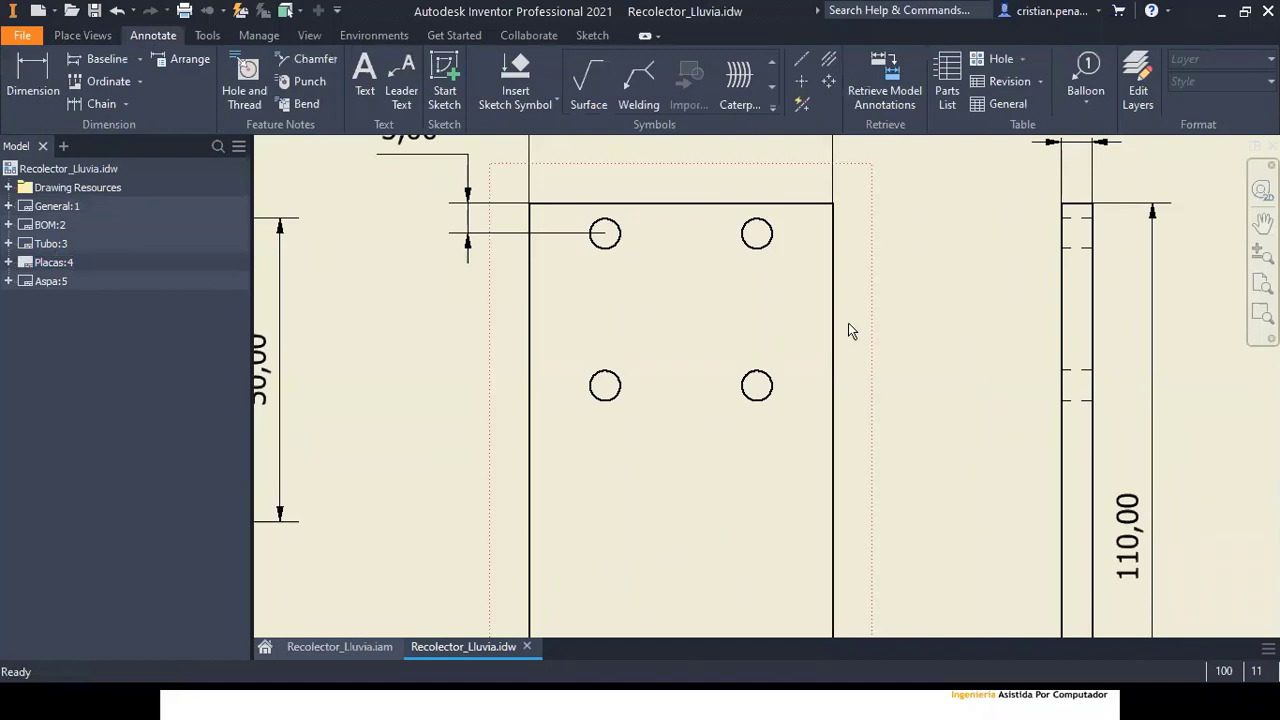
middle_drag(911, 277, 906, 331)
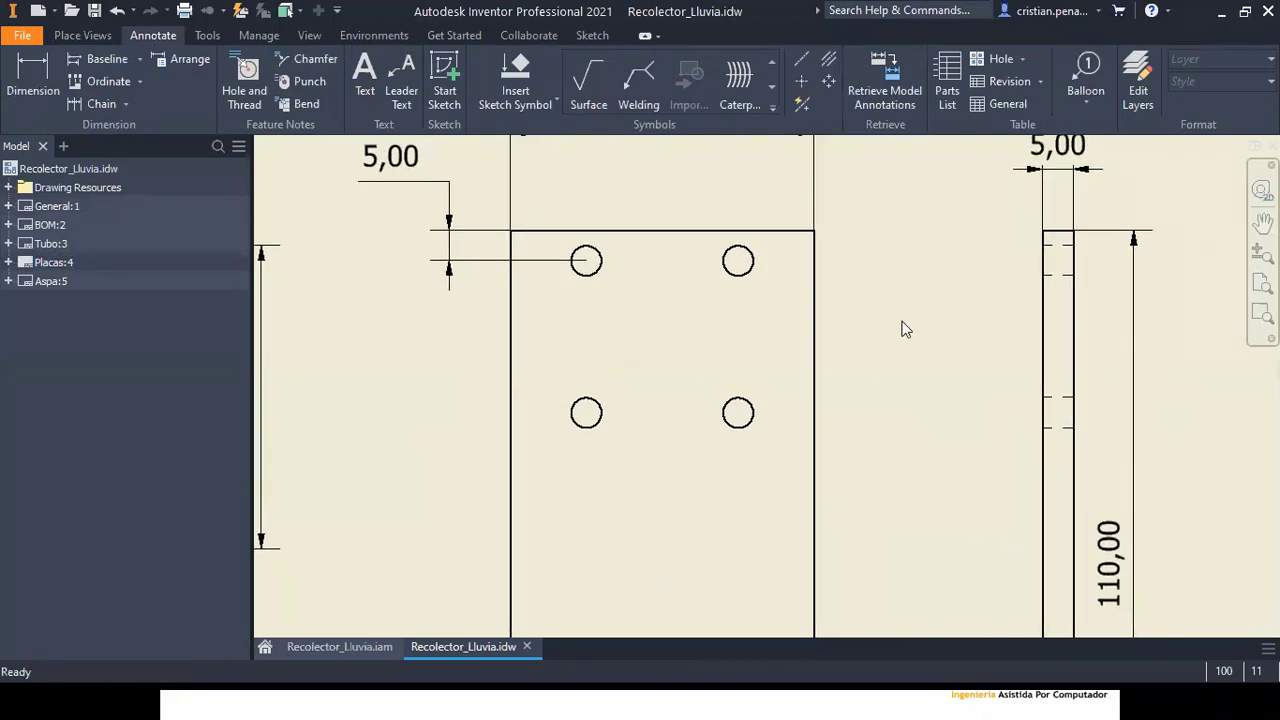
click(799, 104)
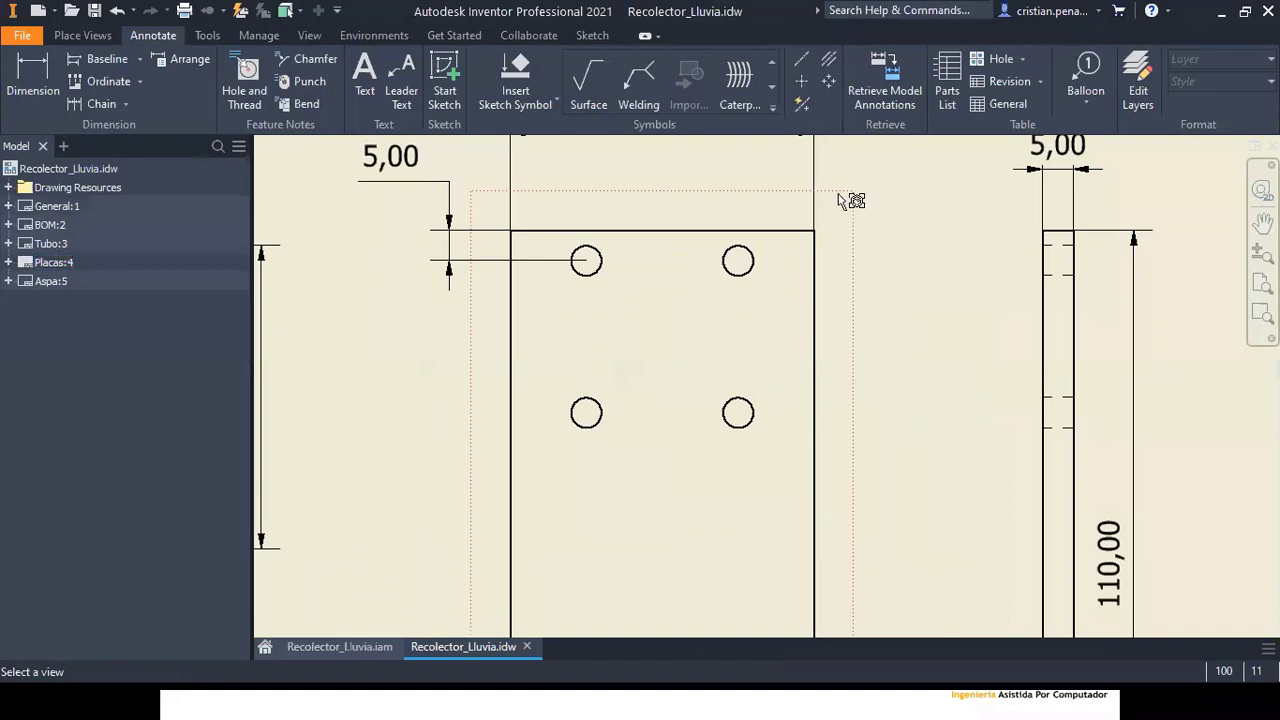
click(752, 206)
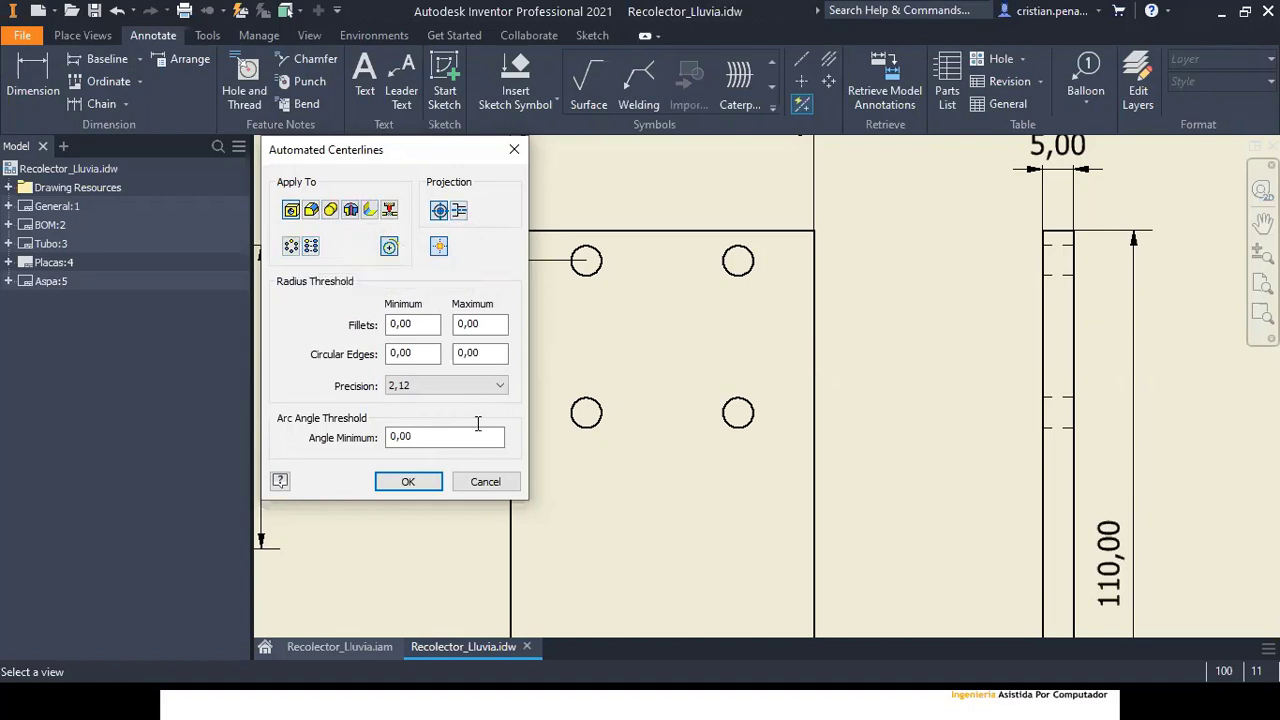
click(412, 482)
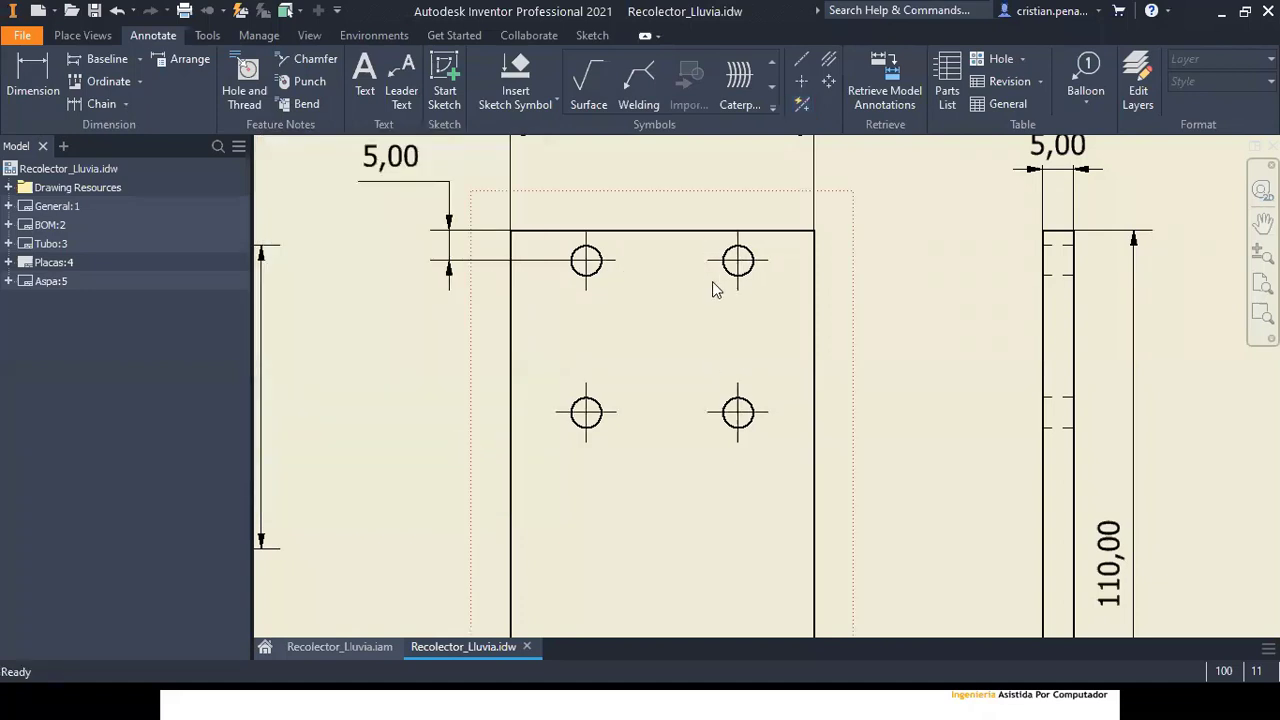
Step: Add automated centerlines to the hidden holes in the side view of the 110 mm plate
mouse_move(845, 270)
middle_down()
mouse_move(794, 323)
mouse_move(654, 269)
middle_up()
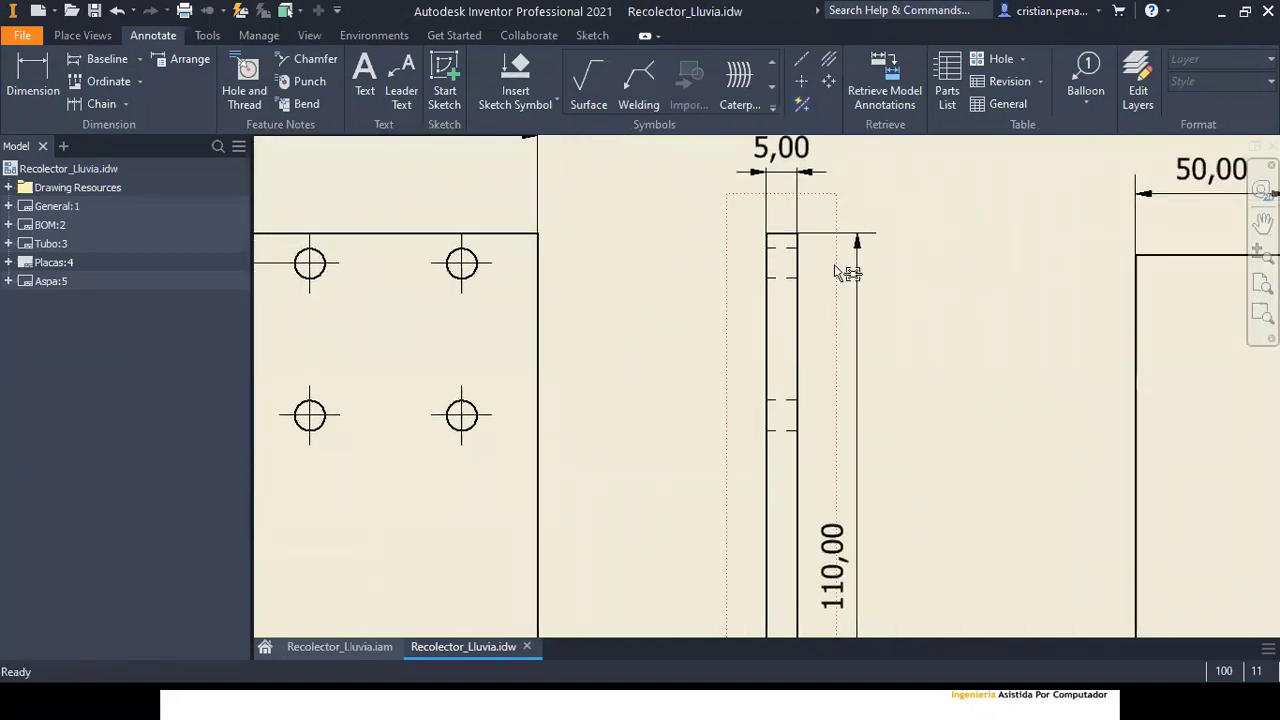
click(802, 104)
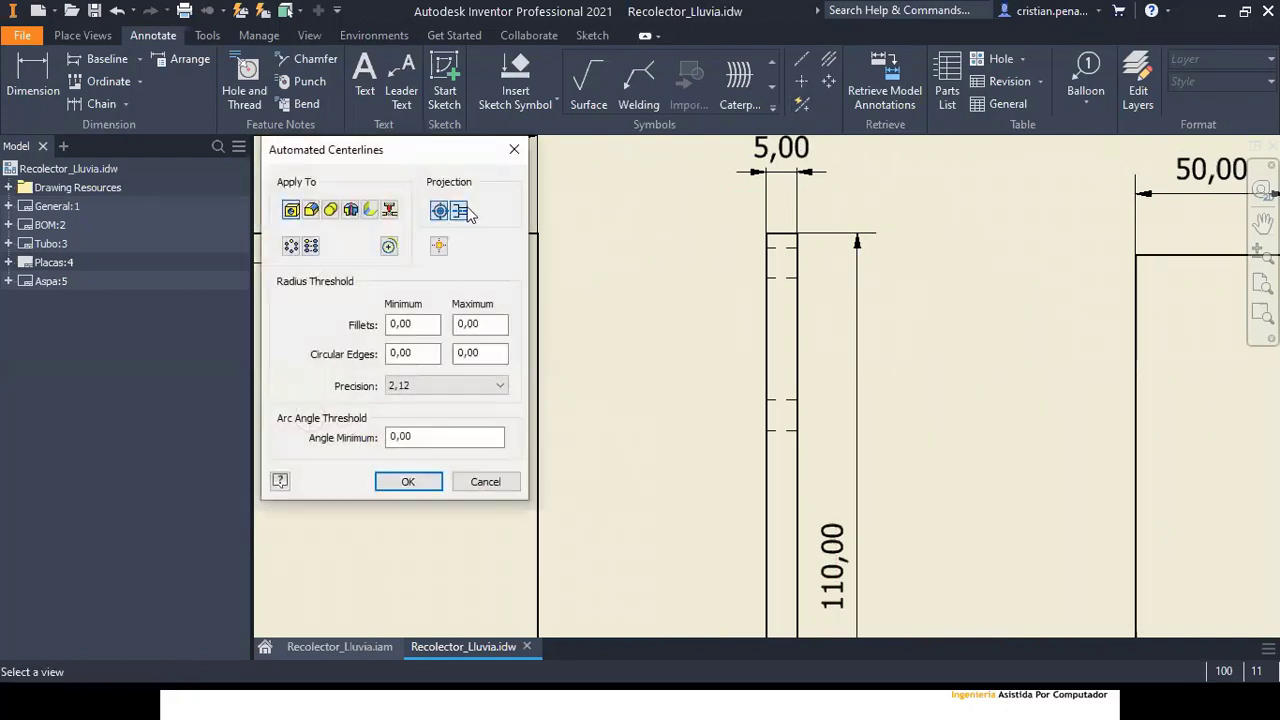
click(410, 481)
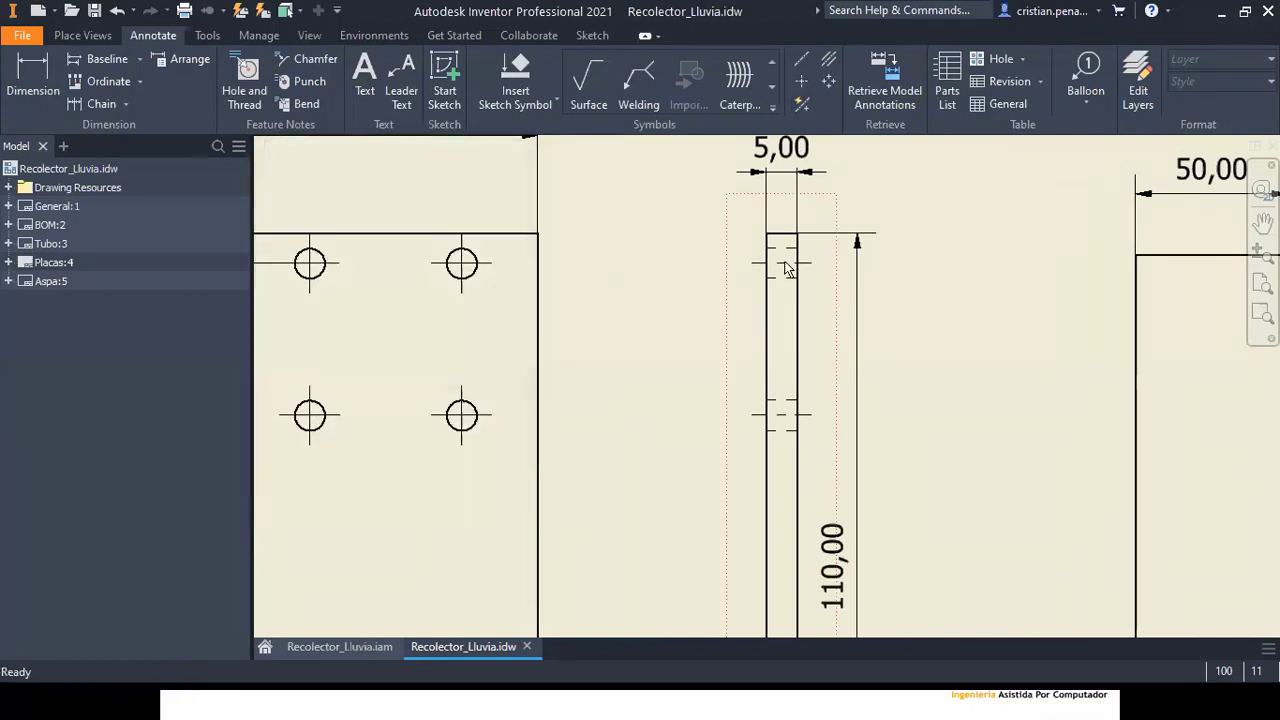
mouse_move(891, 340)
middle_down()
mouse_move(963, 366)
mouse_move(981, 357)
middle_up()
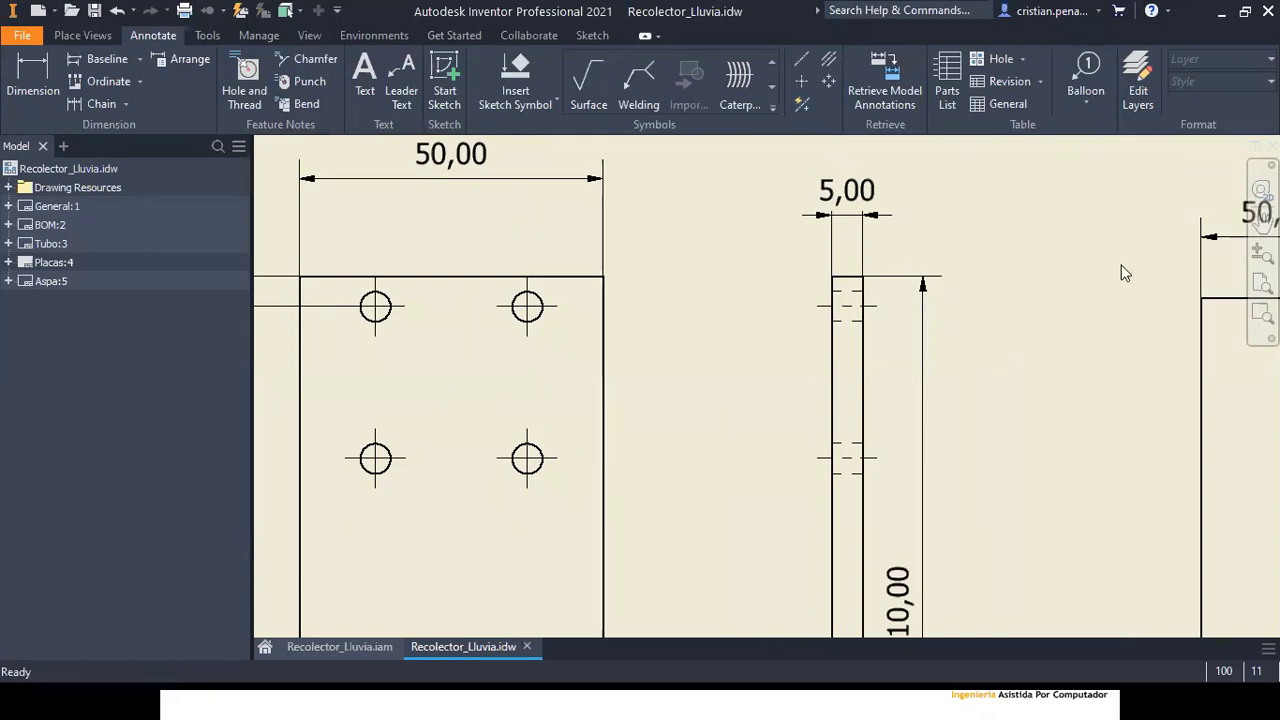
Step: Close the Recolector_Lluvia drawing without saving its changes and close the Recolector_Lluvia assembly
click(1262, 218)
click(527, 646)
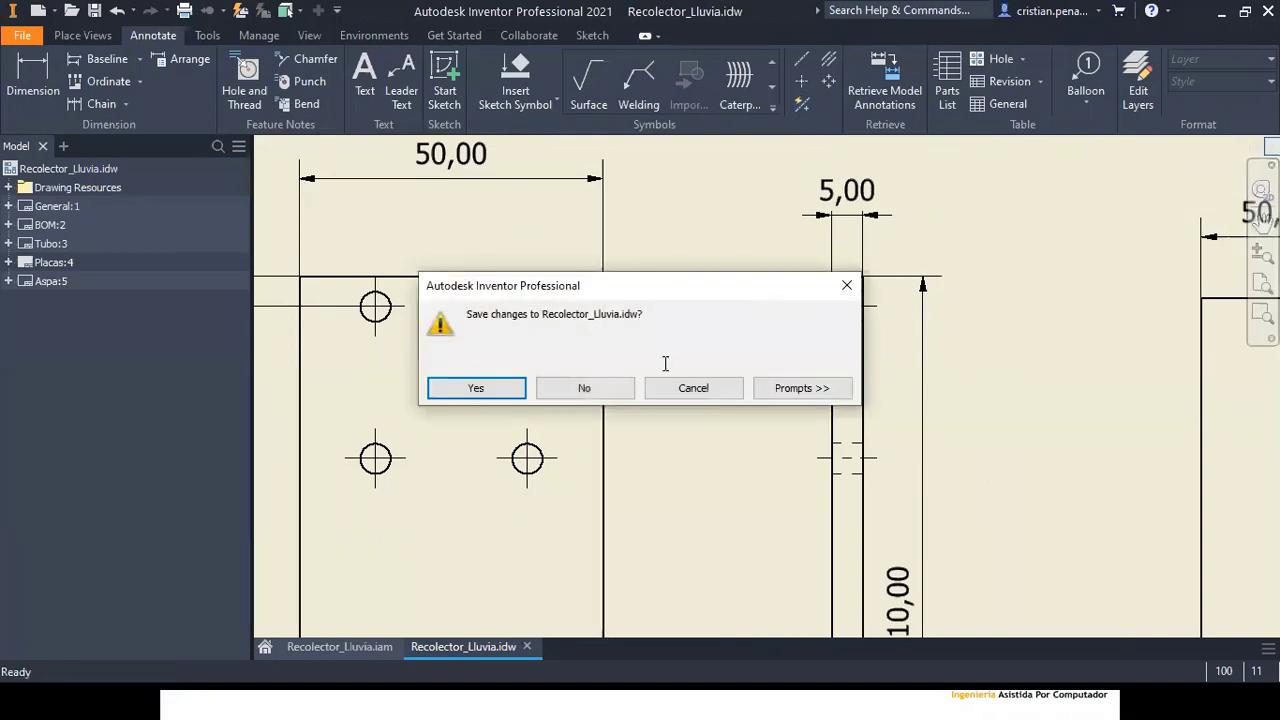
click(586, 390)
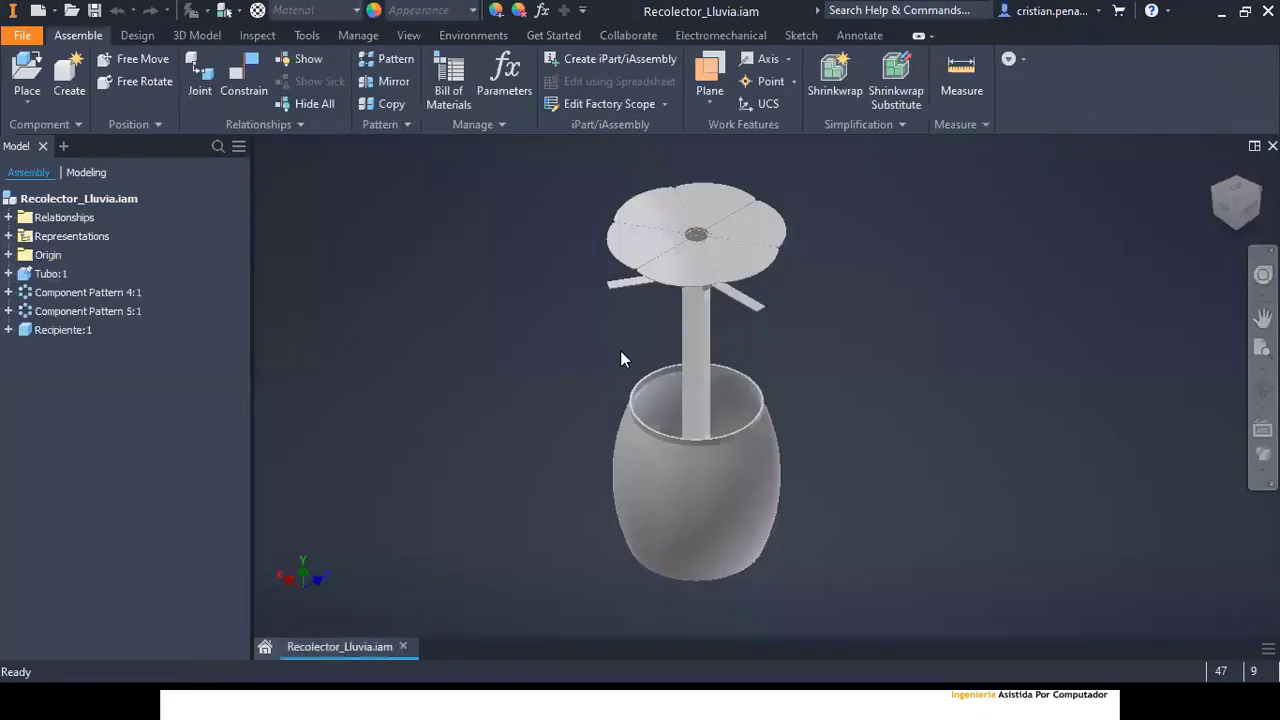
click(1272, 146)
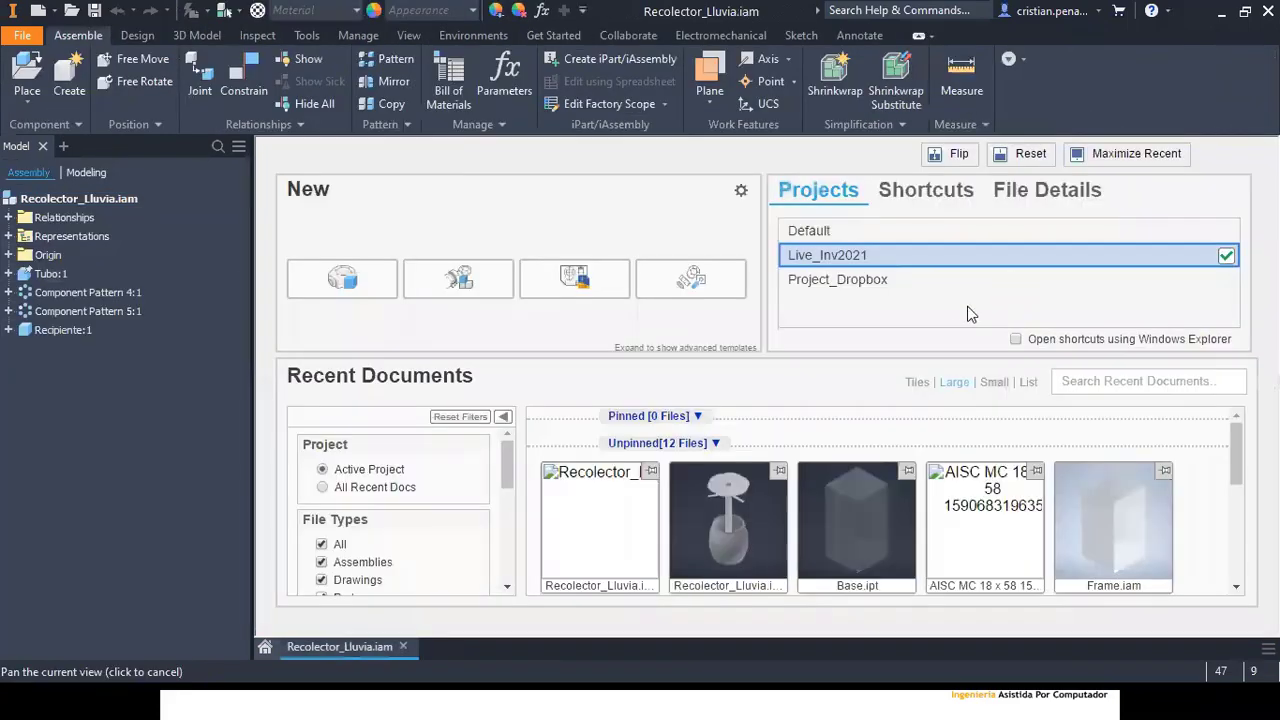
key(alt+Tab)
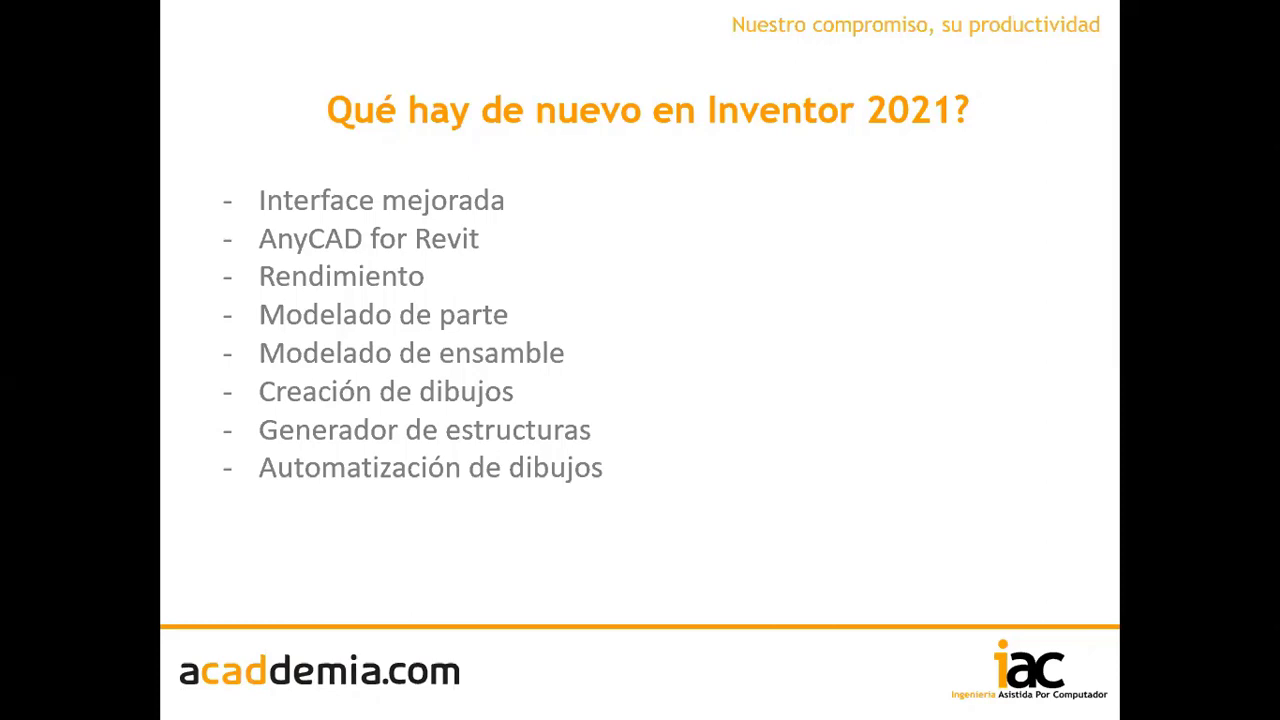
key(alt+Tab)
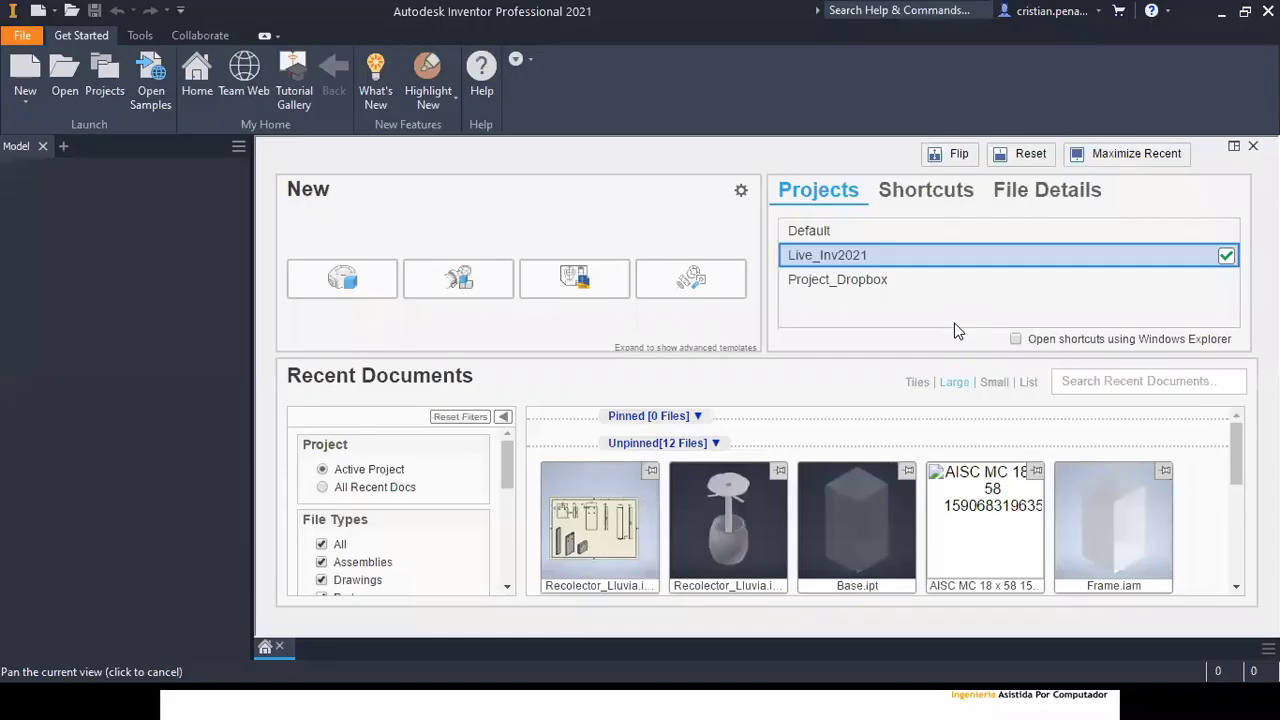
Step: Open FrameTools.iam from the workspace's 7 - Generador de estructuras folder, inside Estructuras
click(62, 72)
click(402, 191)
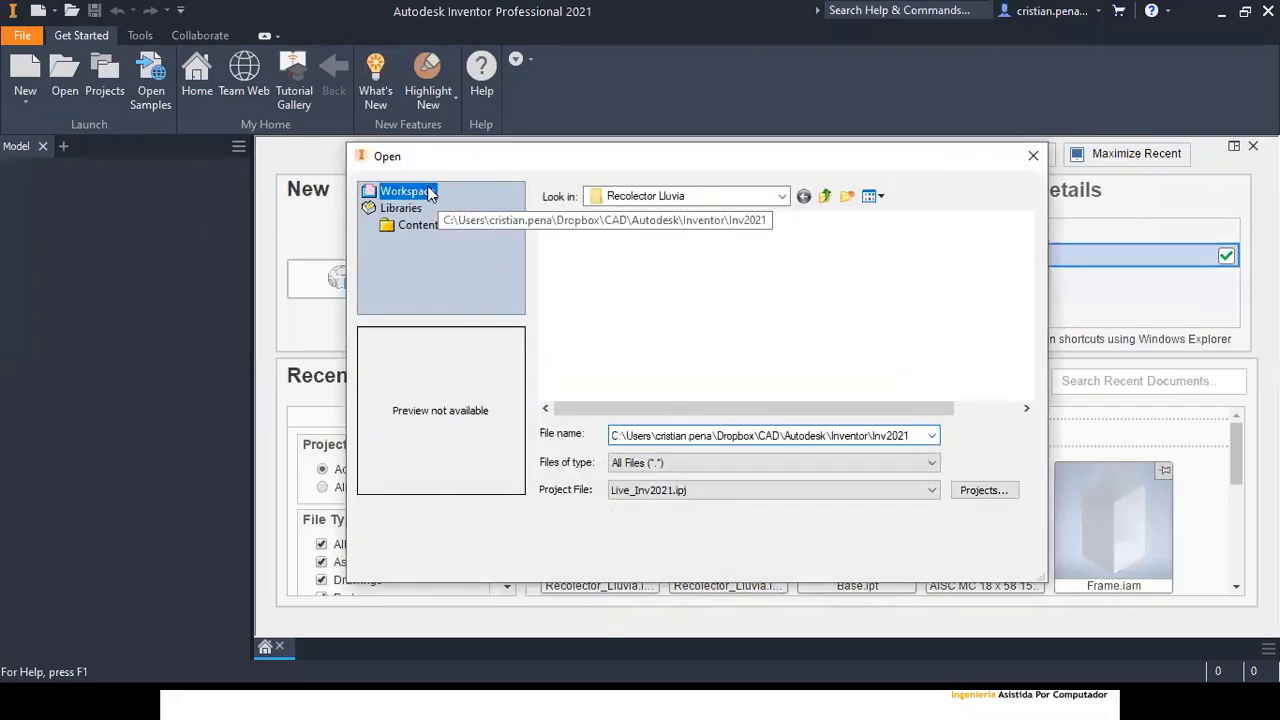
double_click(630, 350)
double_click(592, 246)
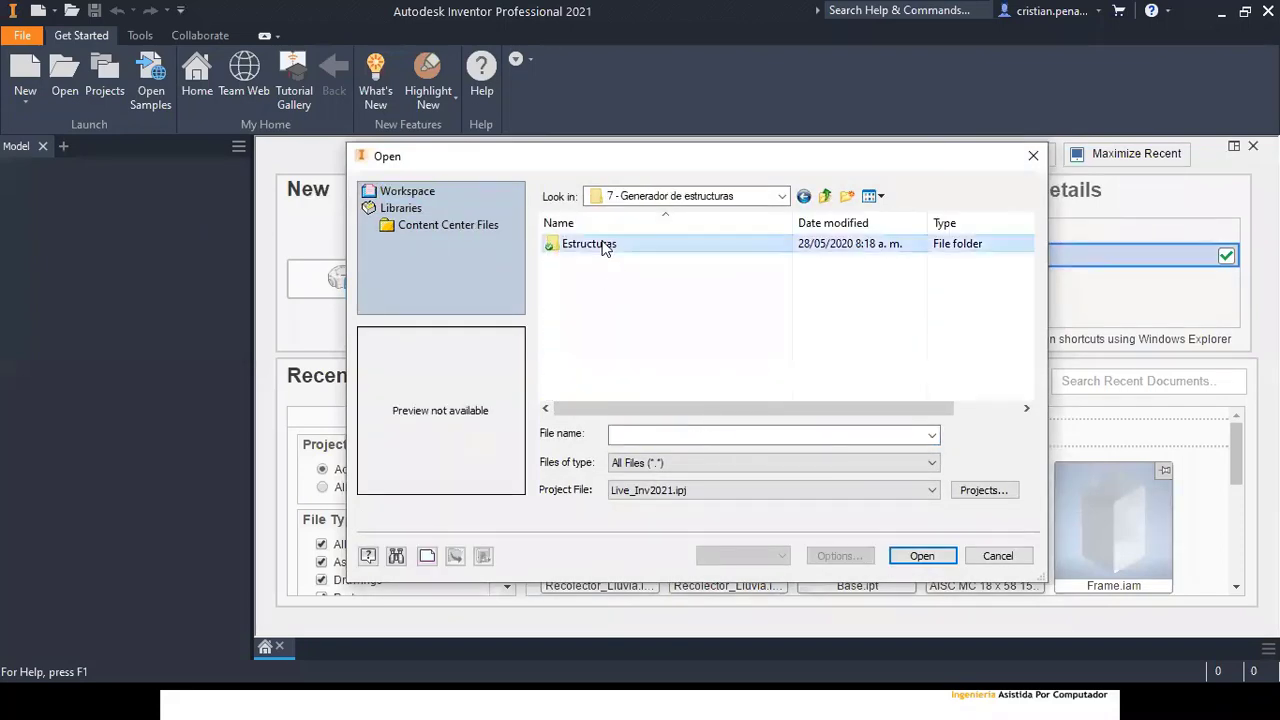
double_click(589, 300)
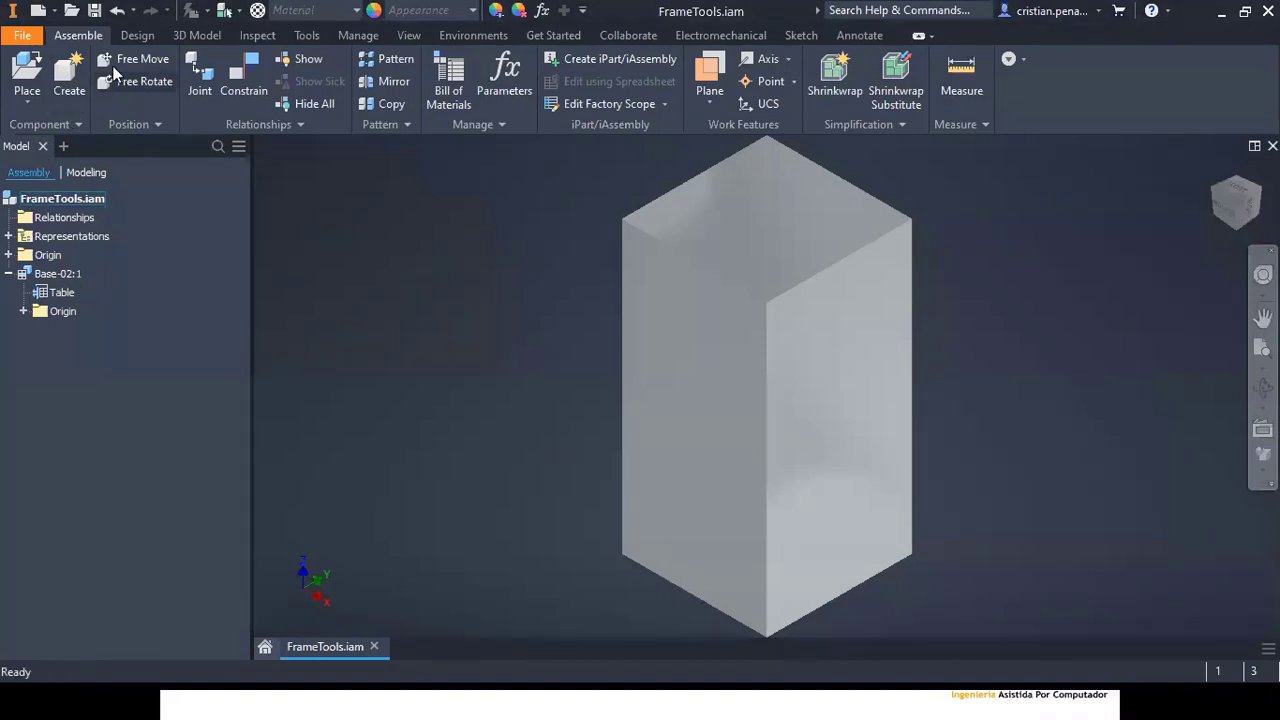
Step: Start Insert Frame with the ANSI MC 18 x 58 channel and place it on the box's left vertical edge
click(140, 35)
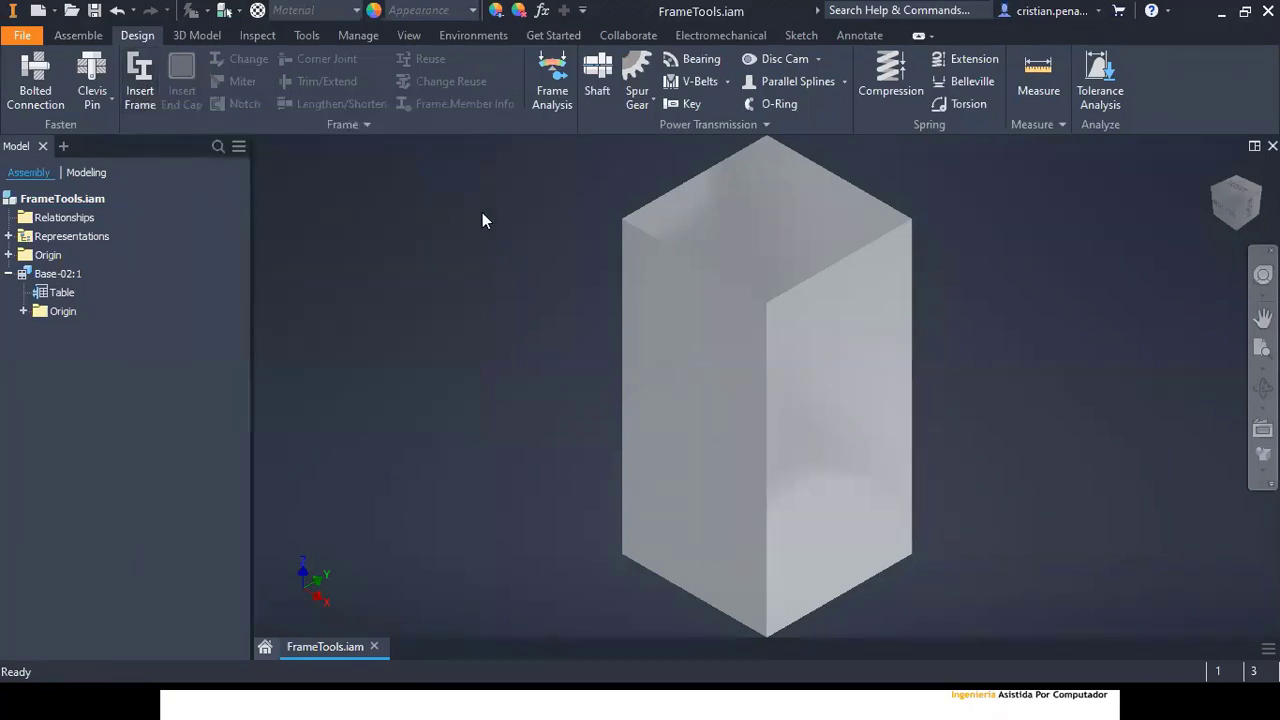
scroll(472, 244, up, 1)
middle_drag(557, 246, 514, 263)
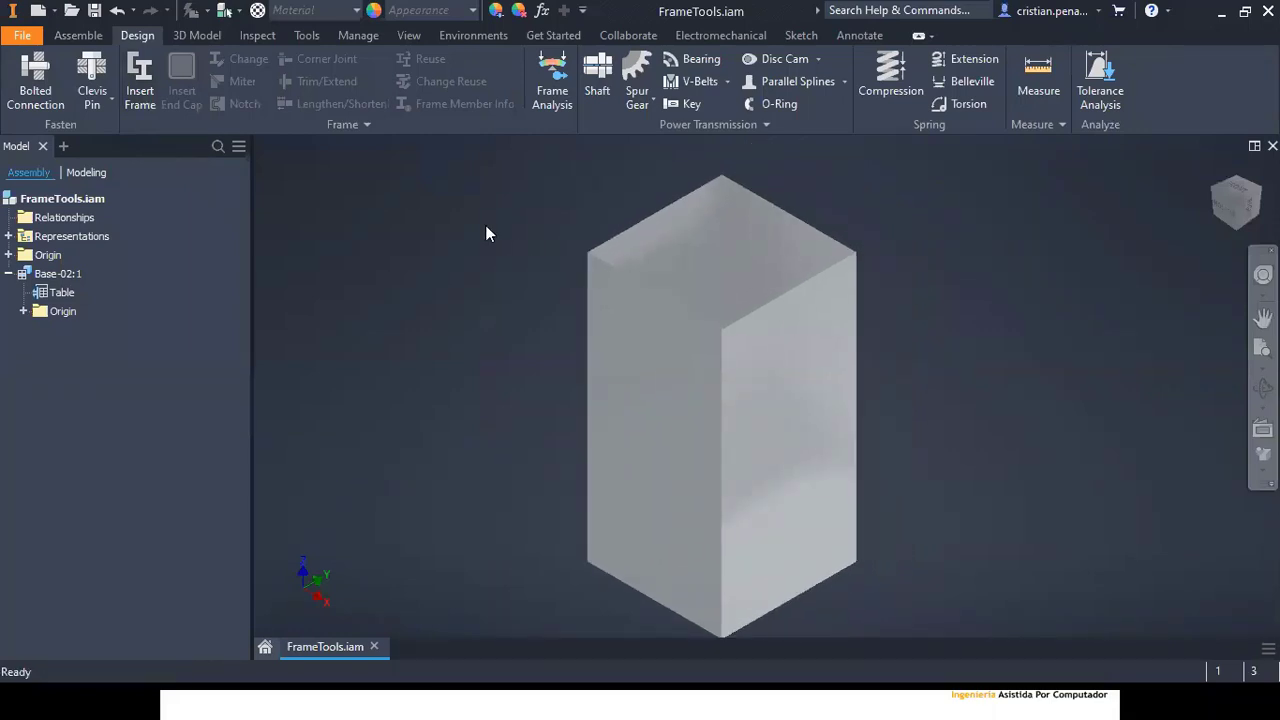
click(140, 80)
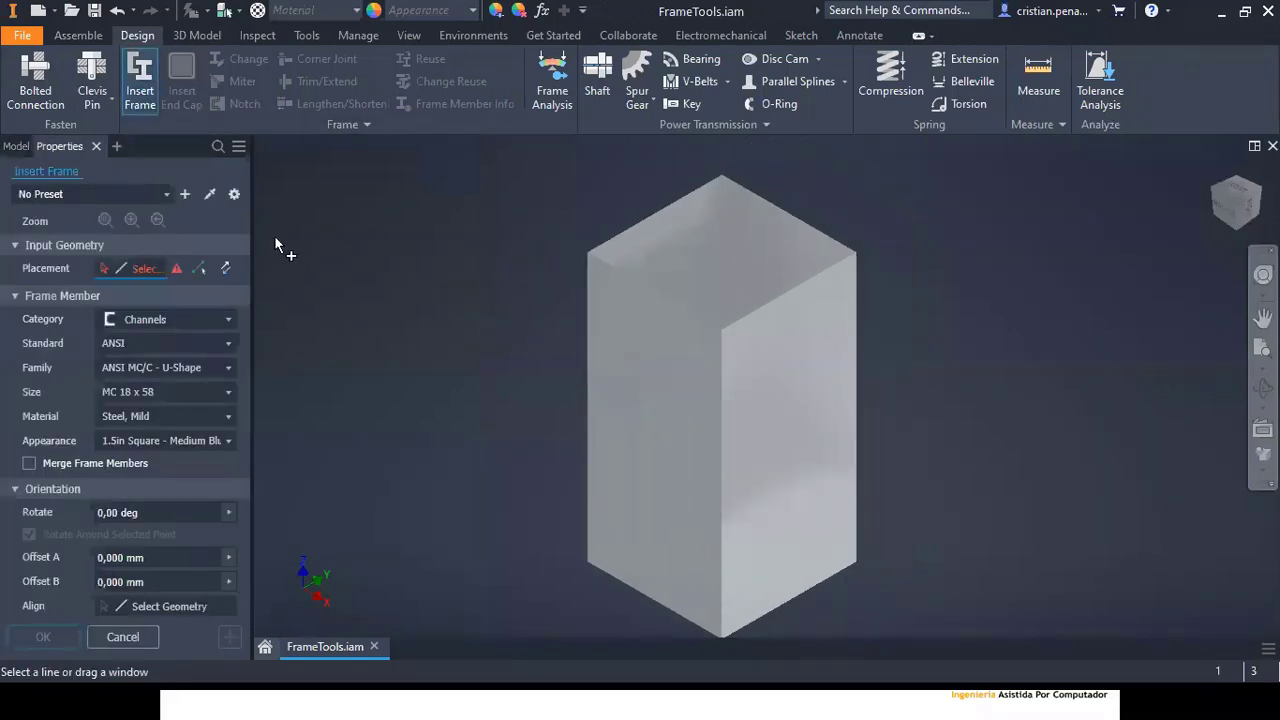
click(591, 282)
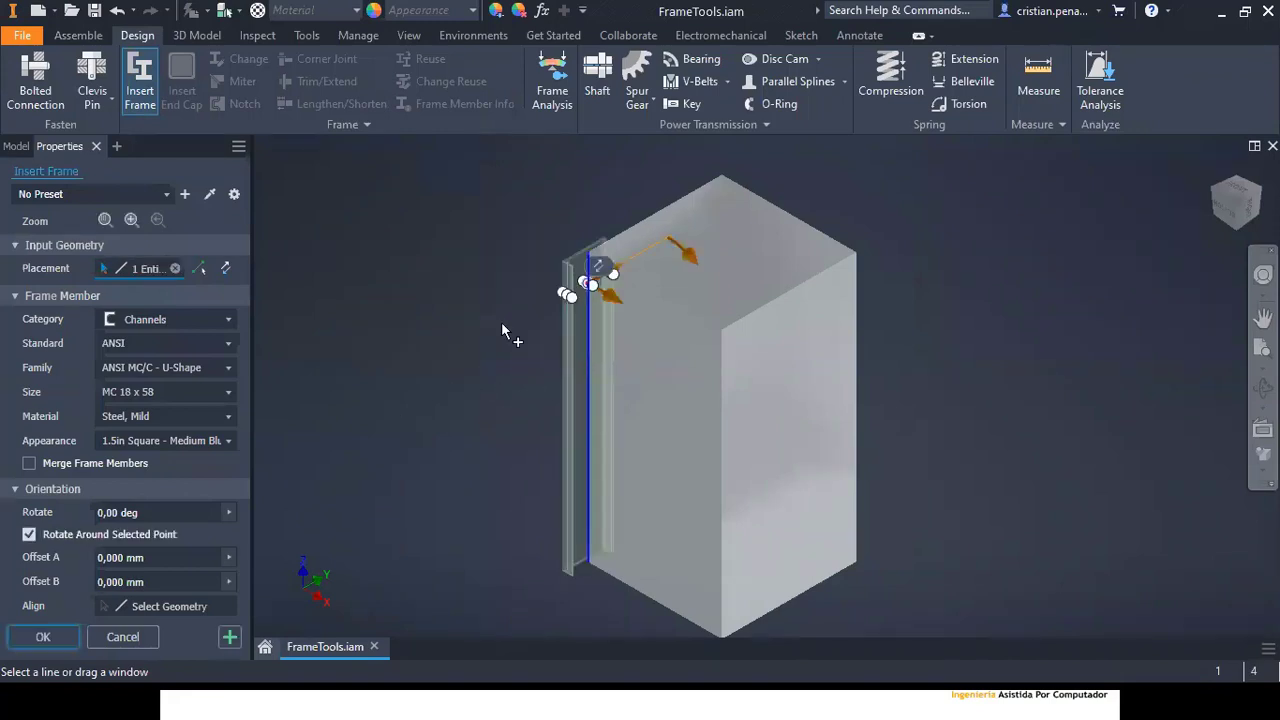
Step: Rotate the channel profile to -90 degrees and anchor it to the edge by the outer corner of its web
click(104, 221)
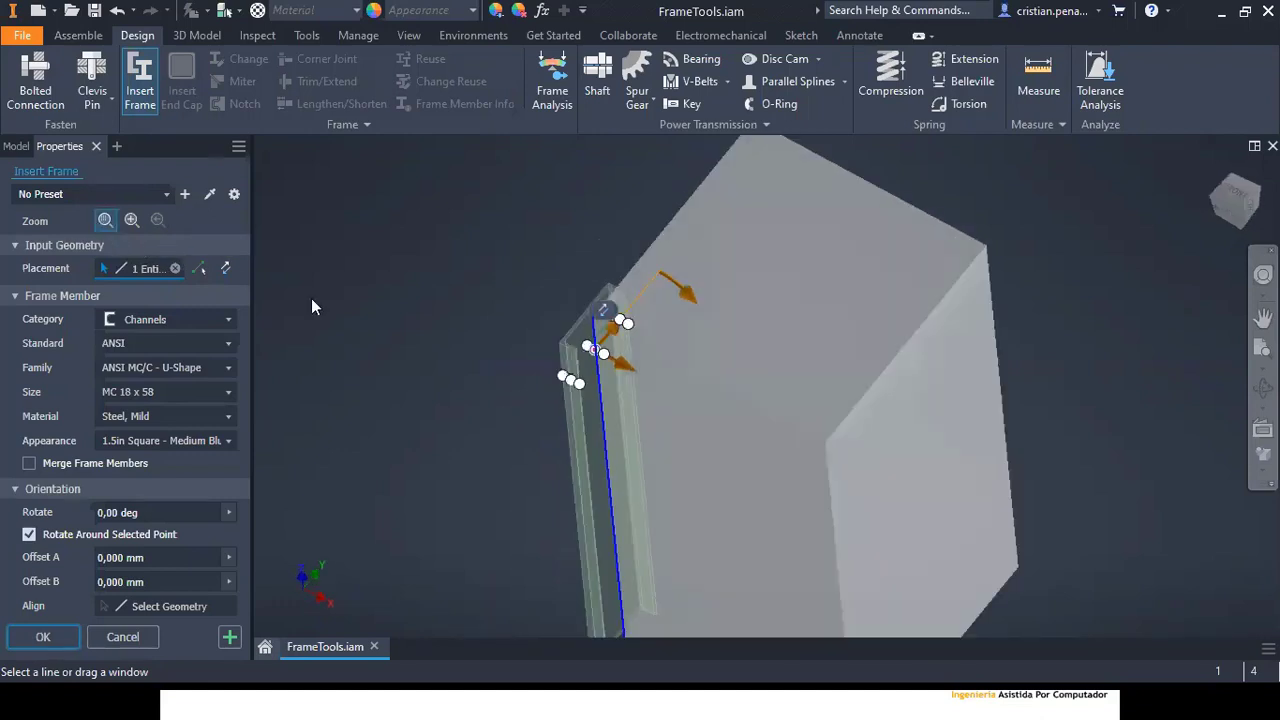
scroll(604, 323, up, 2)
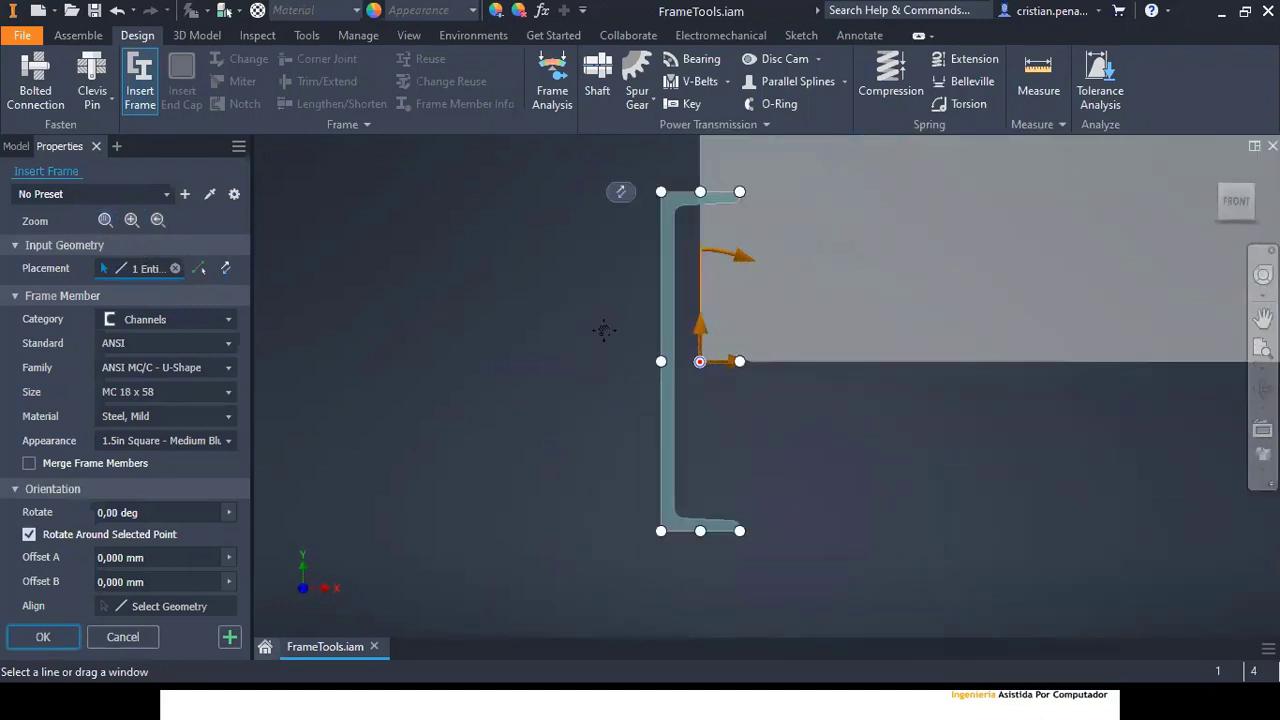
middle_drag(602, 328, 480, 323)
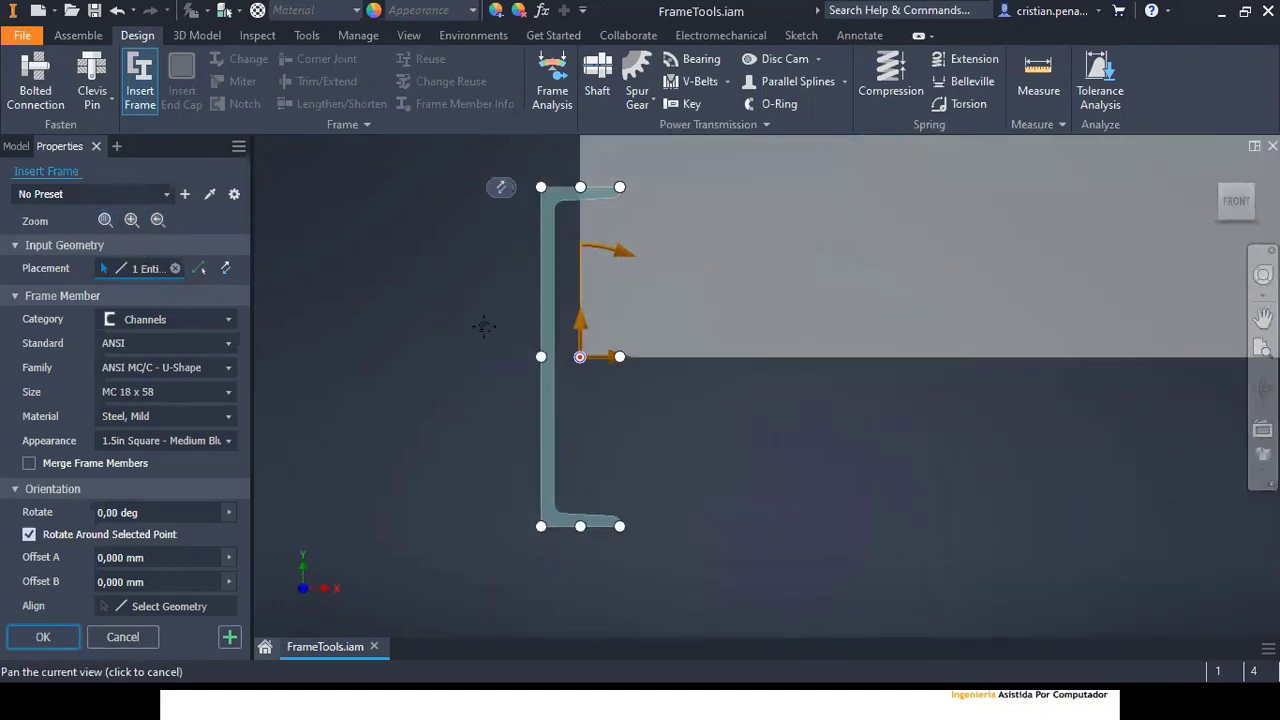
click(542, 357)
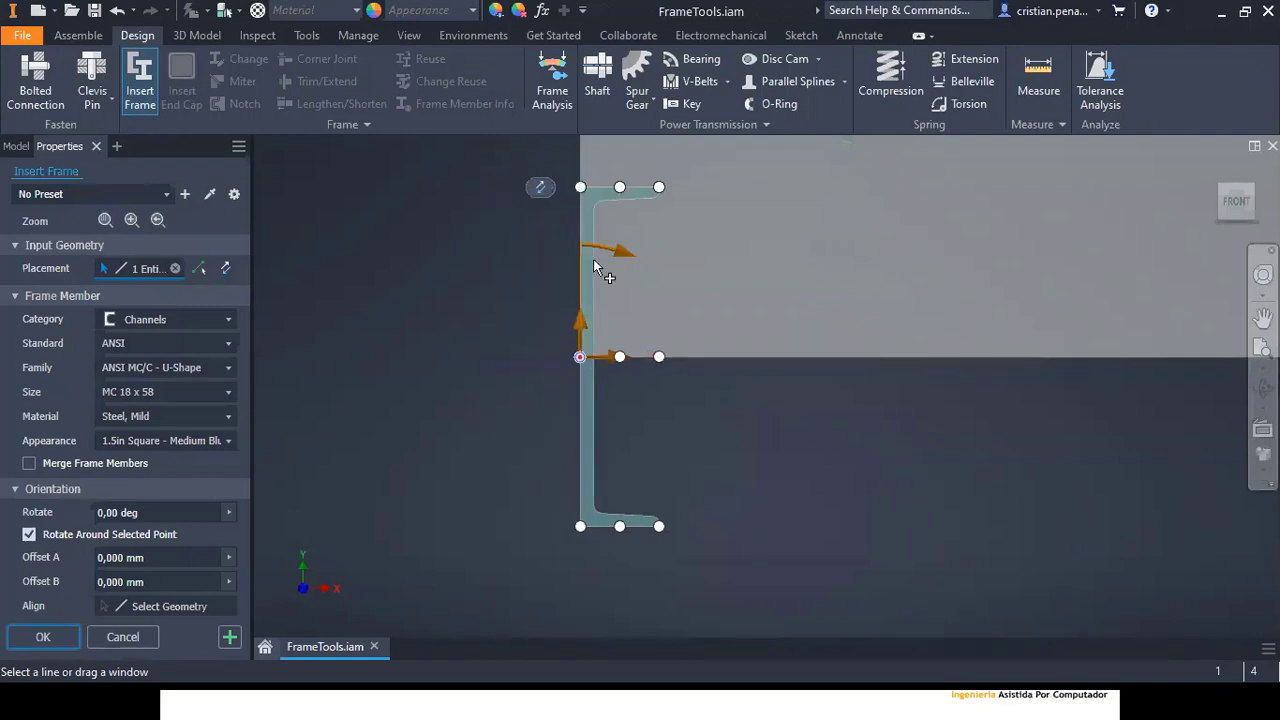
drag(613, 268, 465, 311)
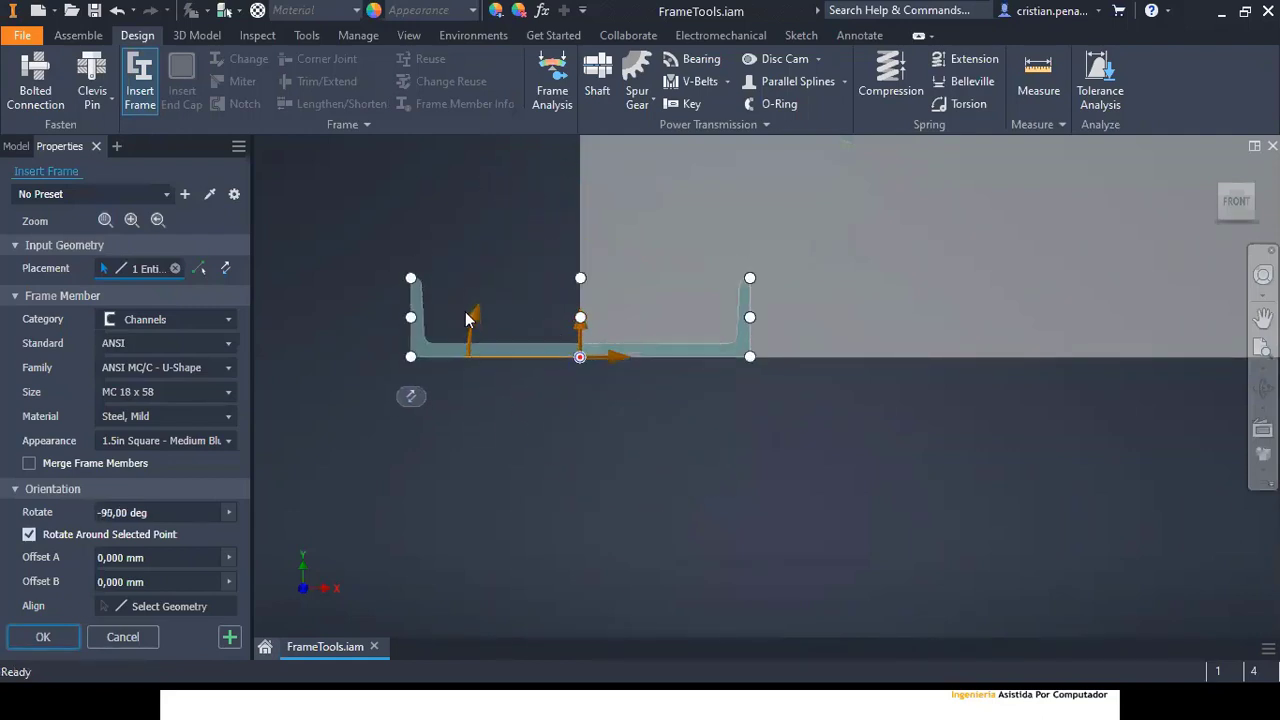
click(411, 356)
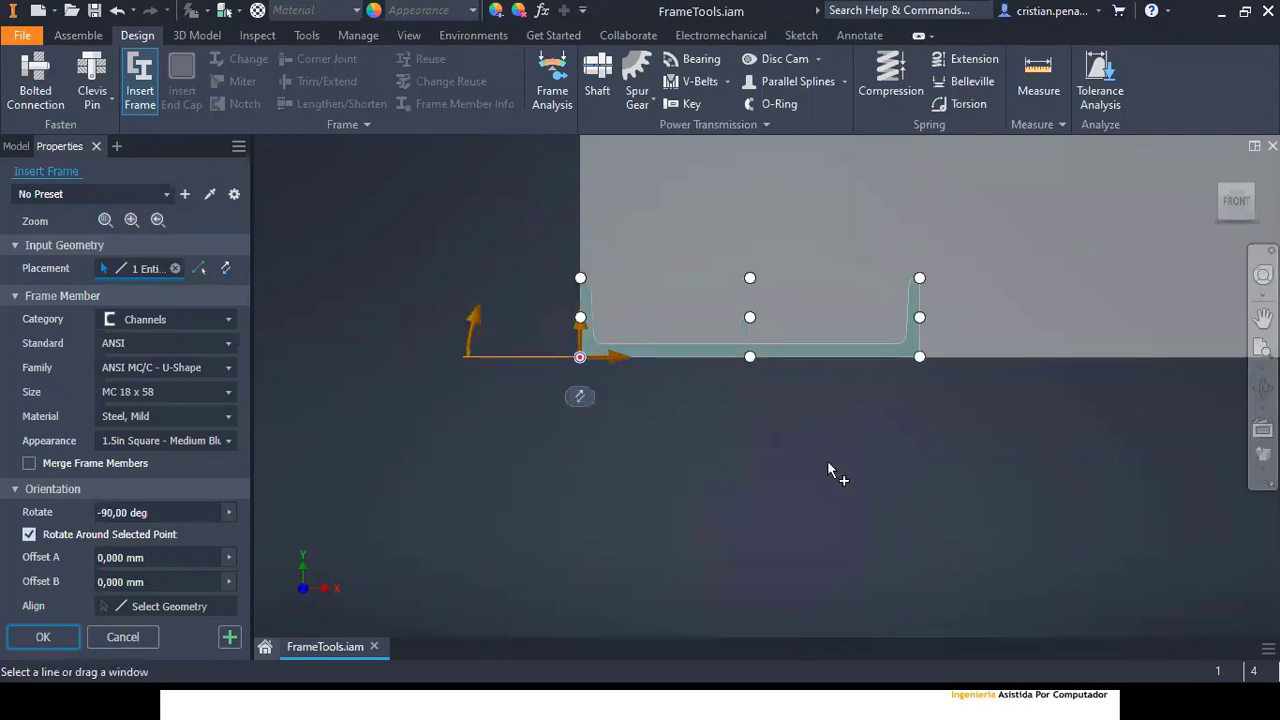
Step: Create the MC 18 x 58 channel on the box's left vertical edge, accepting the proposed display and file names
click(157, 220)
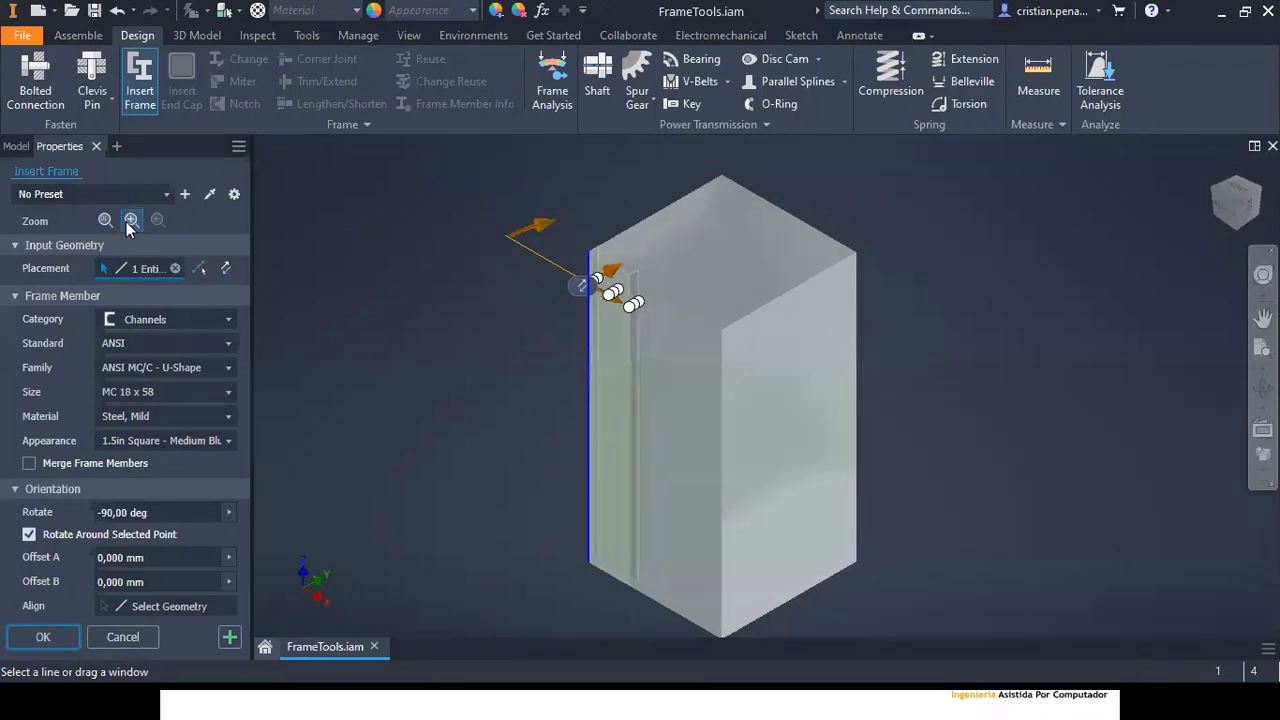
click(127, 221)
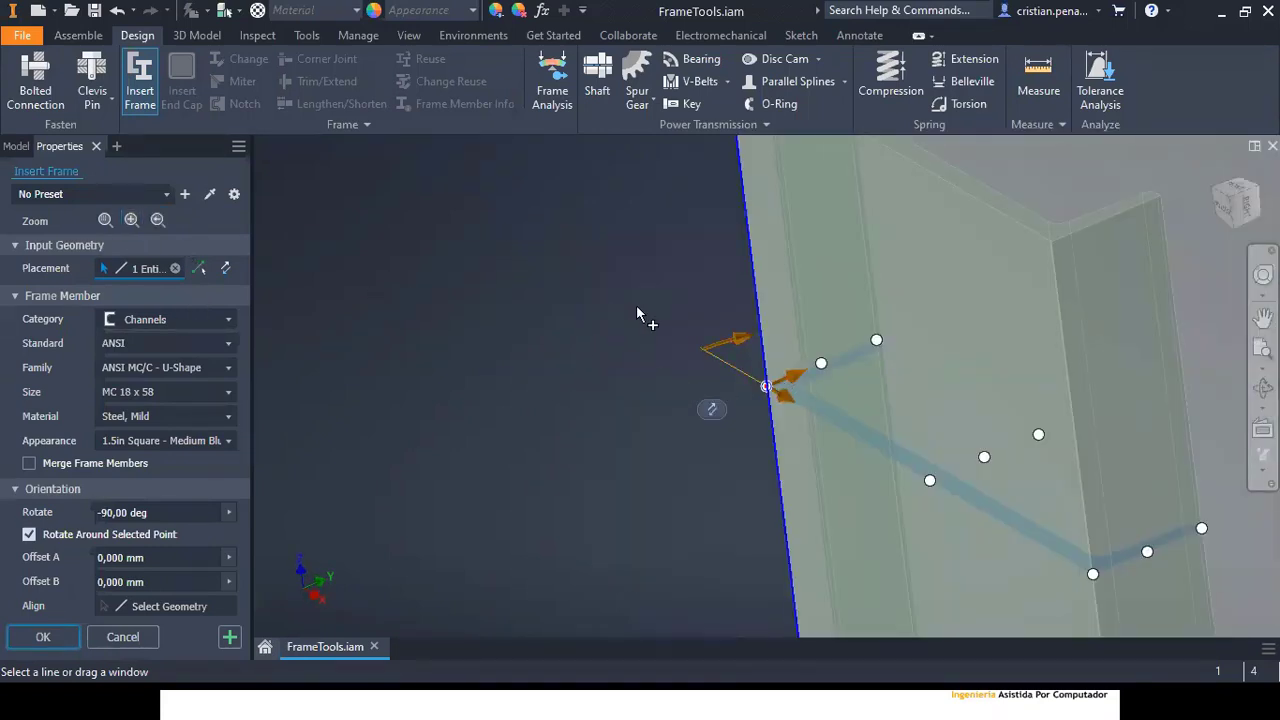
scroll(501, 313, down, 5)
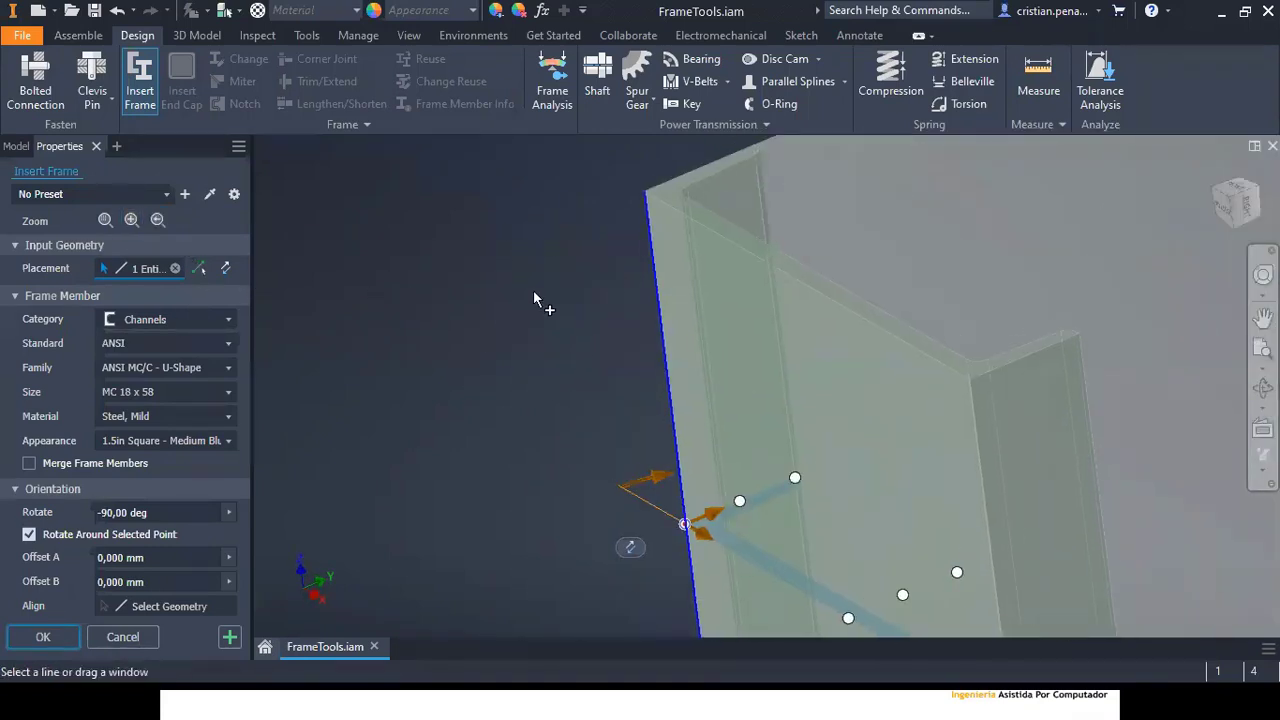
click(157, 220)
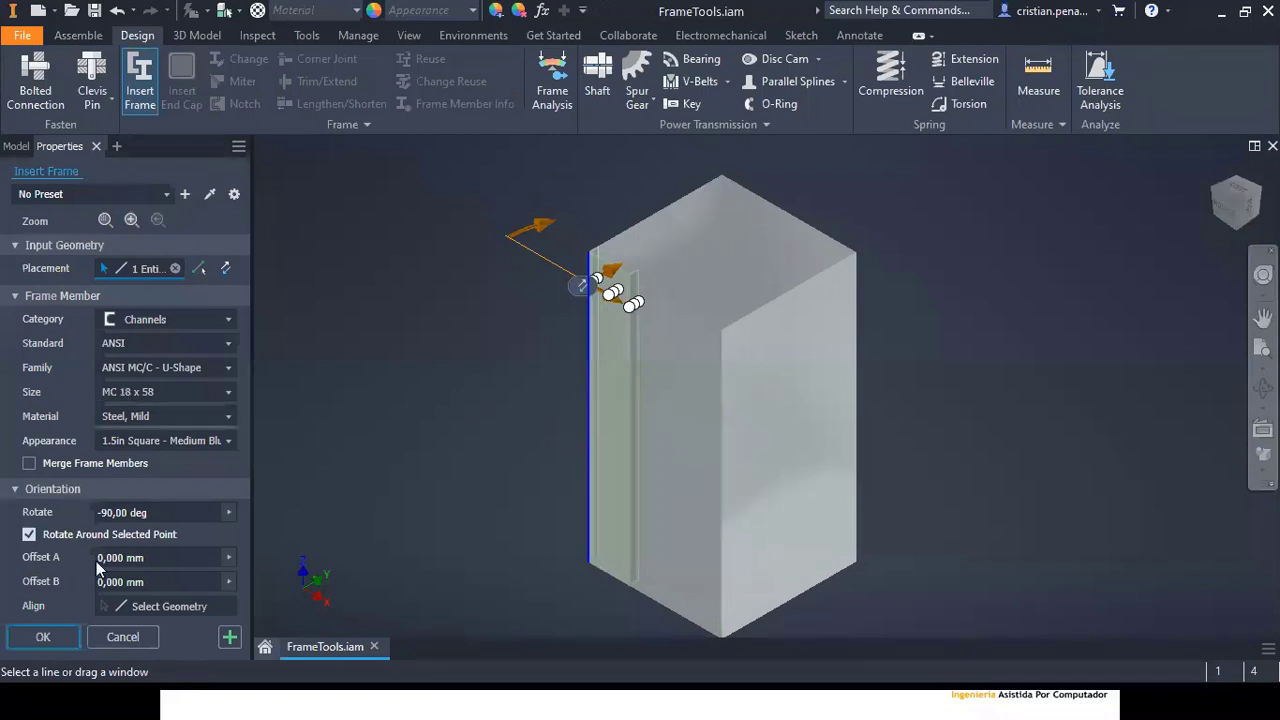
click(43, 637)
click(451, 384)
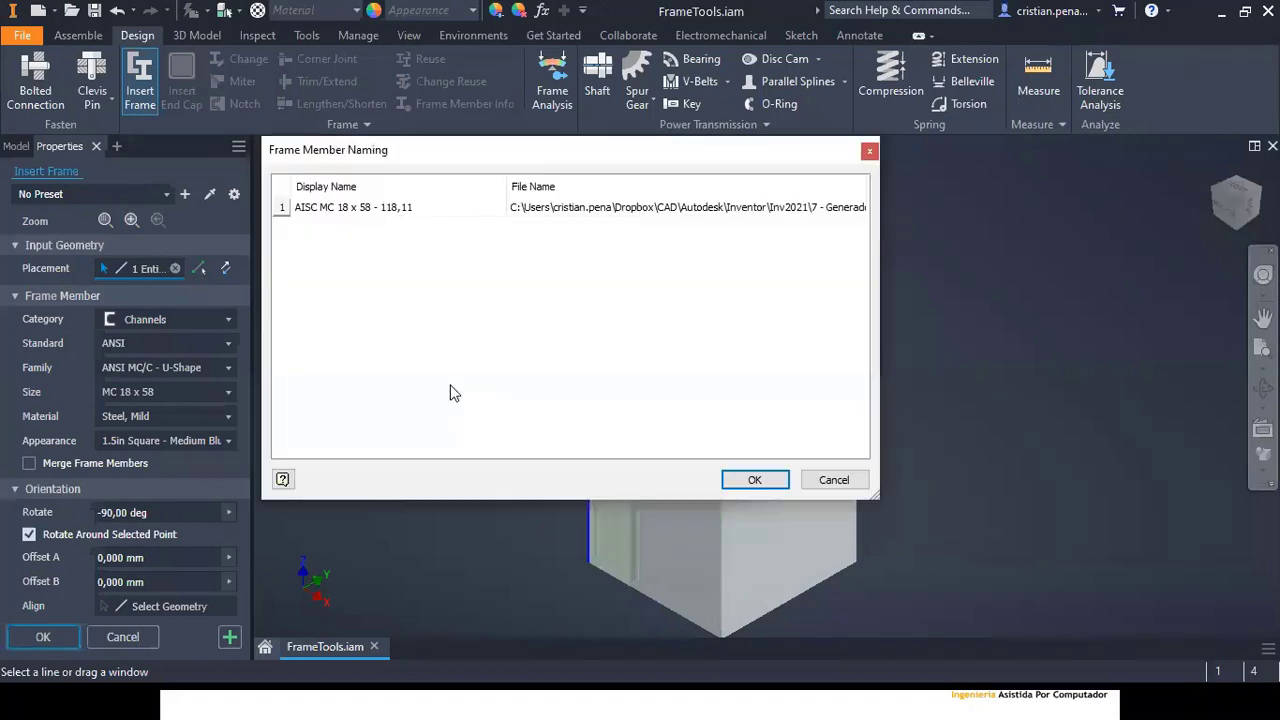
click(755, 478)
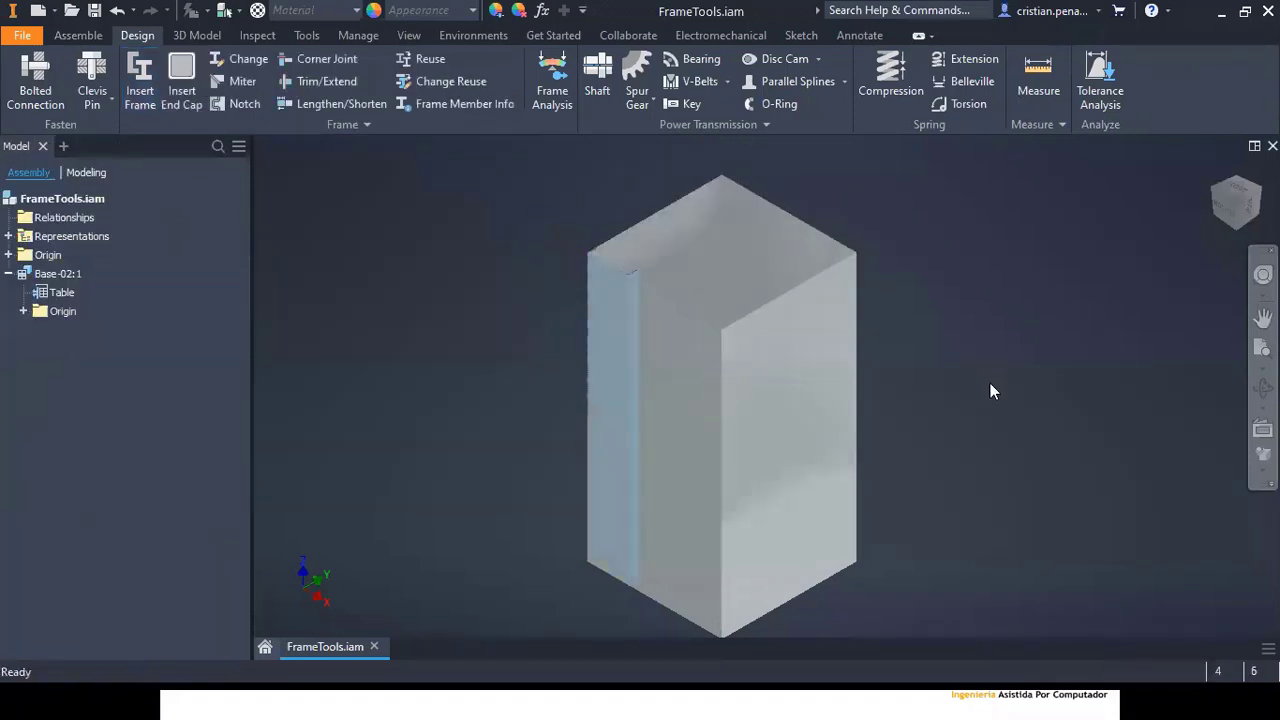
Step: Reuse the MC 18 x 58 channel on the box's other three vertical edges with the same -90 degree rotation
click(425, 59)
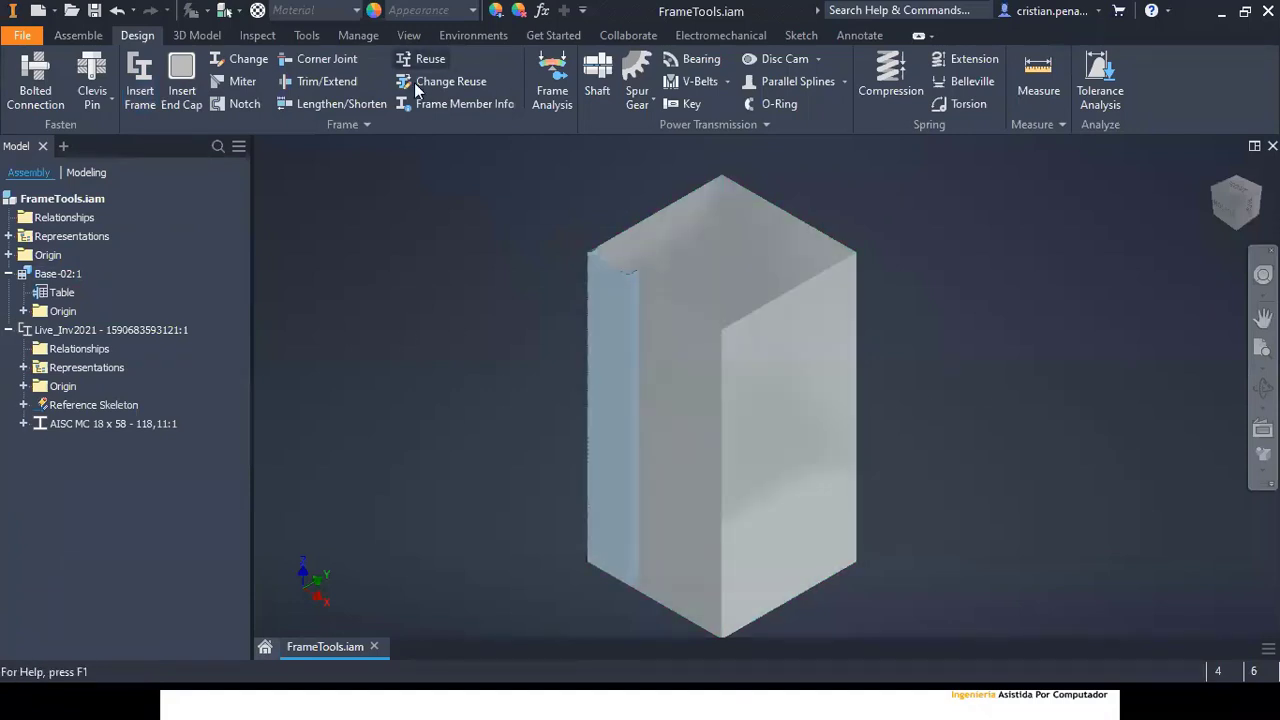
click(613, 317)
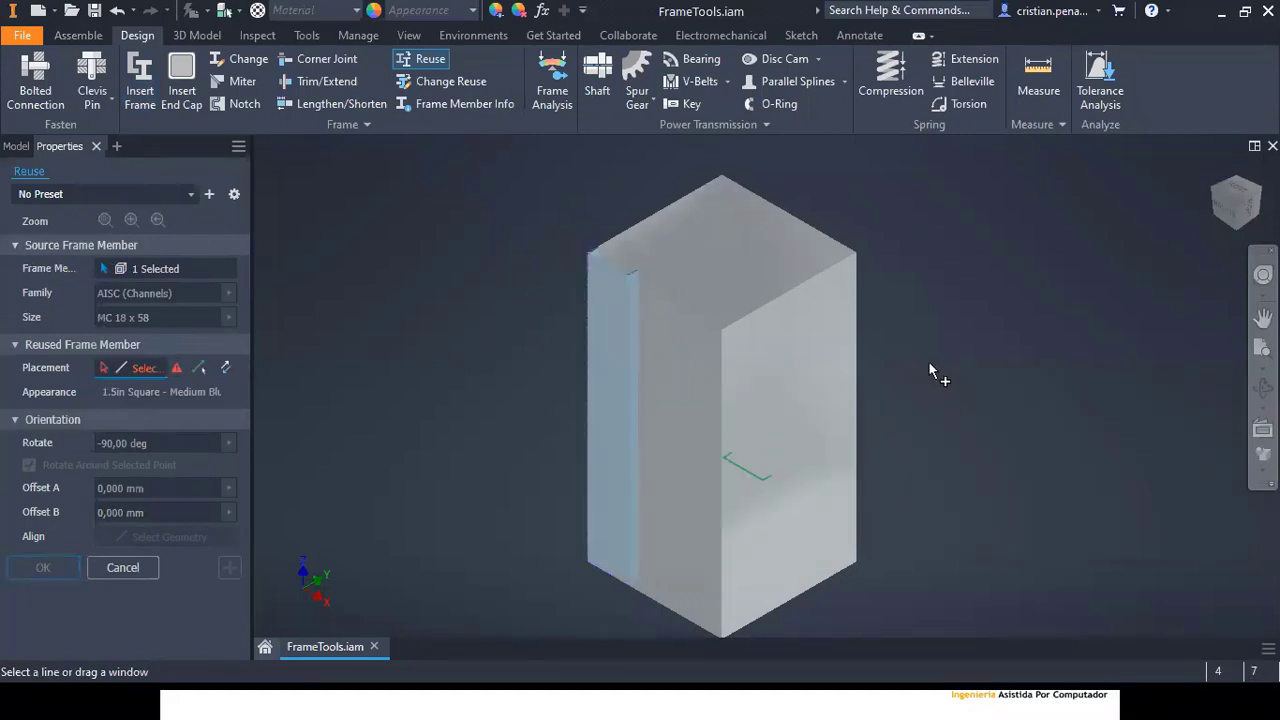
mouse_move(960, 331)
mouse_down()
mouse_move(599, 452)
mouse_move(511, 464)
mouse_up()
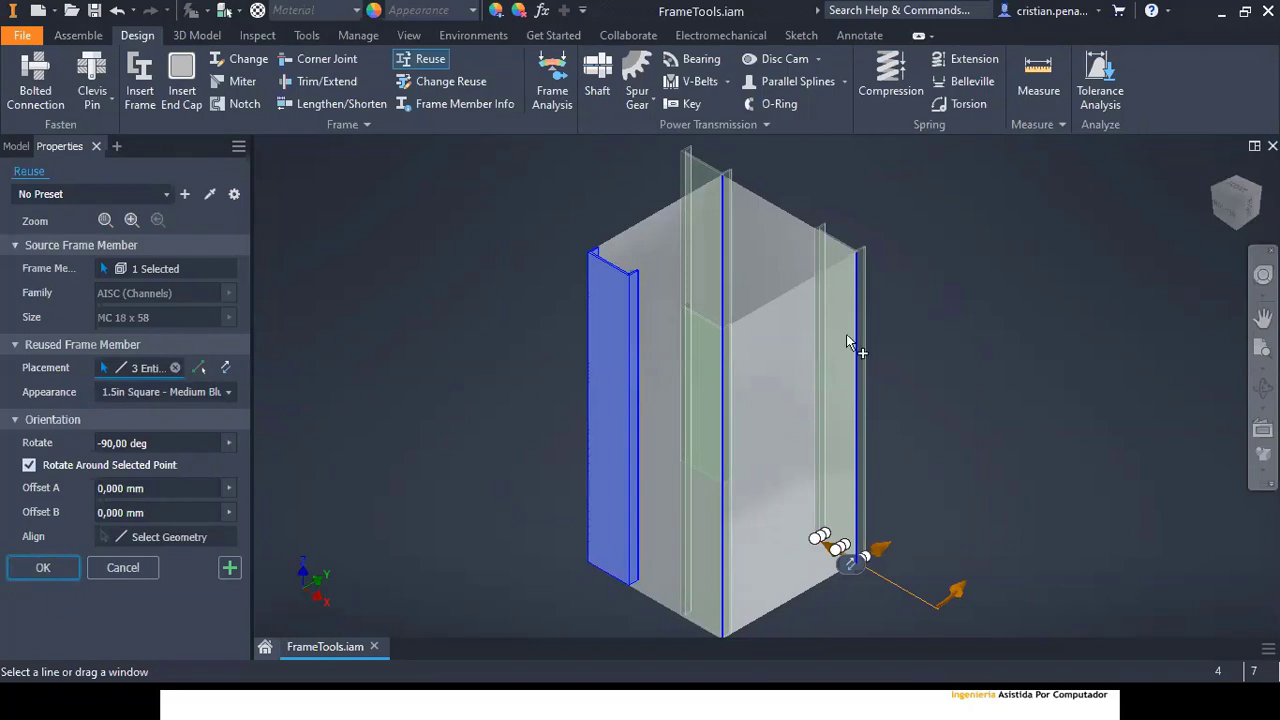
click(45, 573)
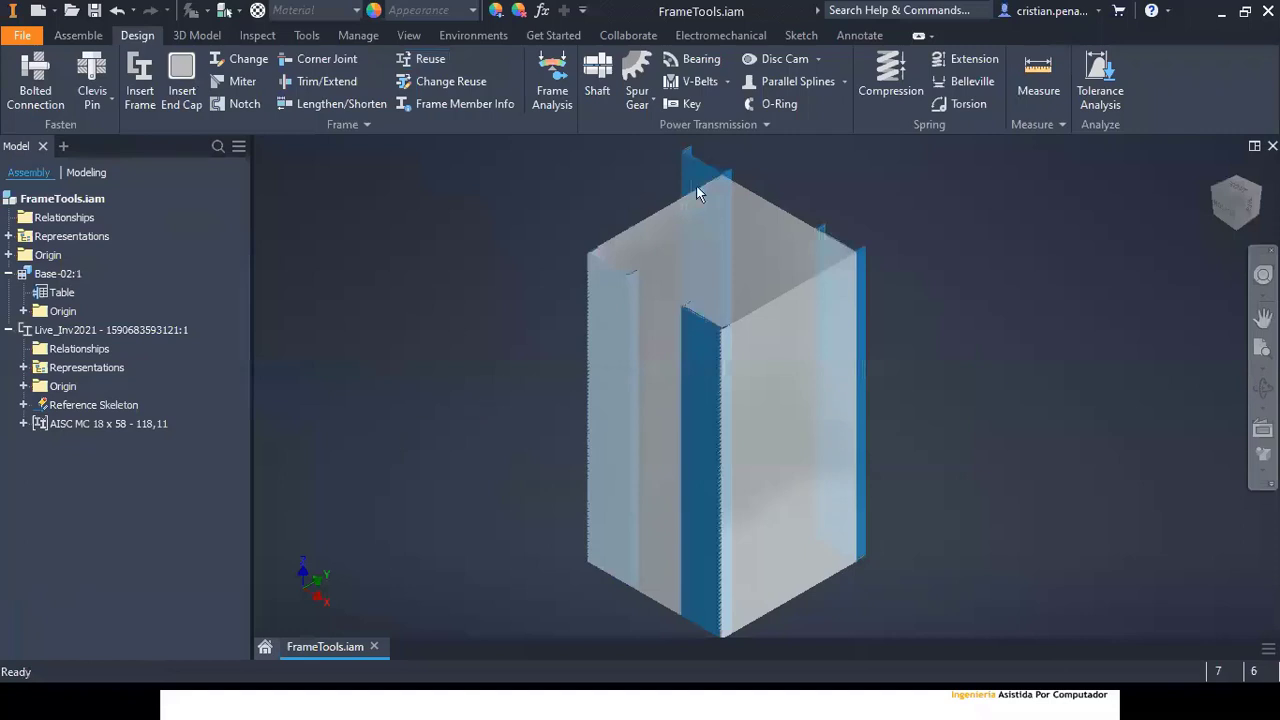
Step: Use Change Reuse on the channel at the box's rear vertical edge to rotate it to 90 degrees about the corner
shift+middle_drag(575, 200, 502, 264)
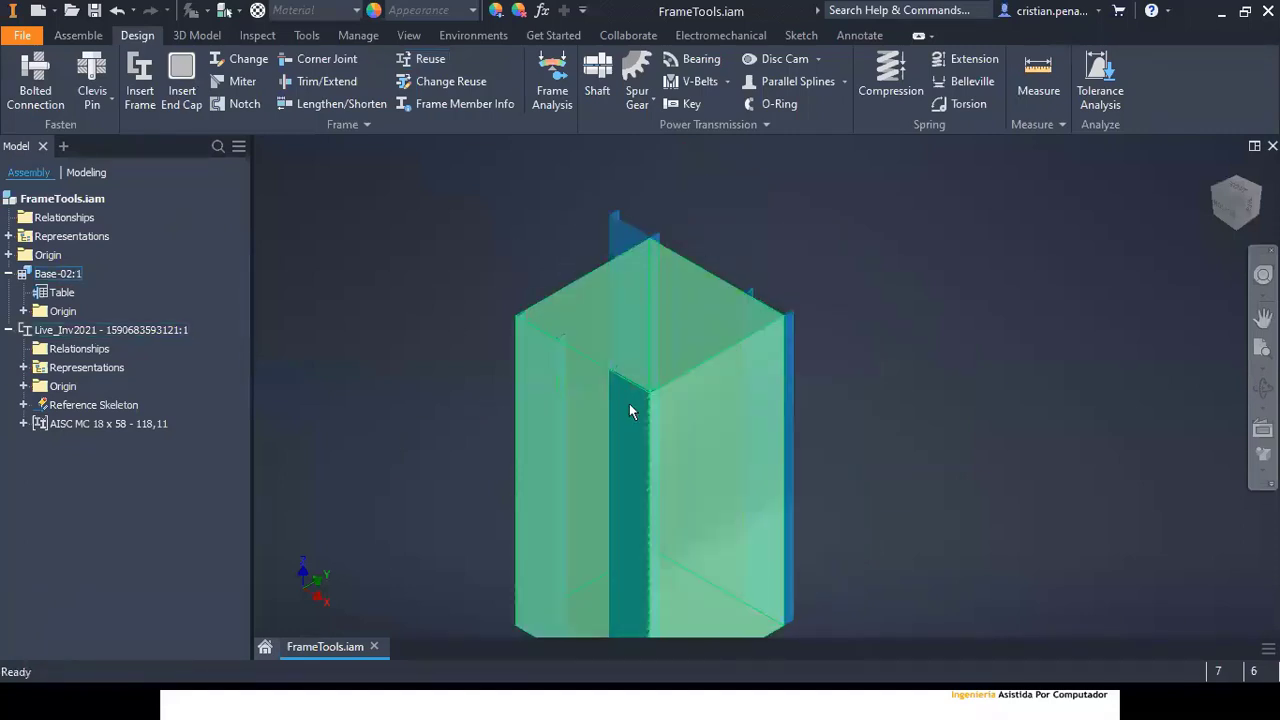
click(1247, 193)
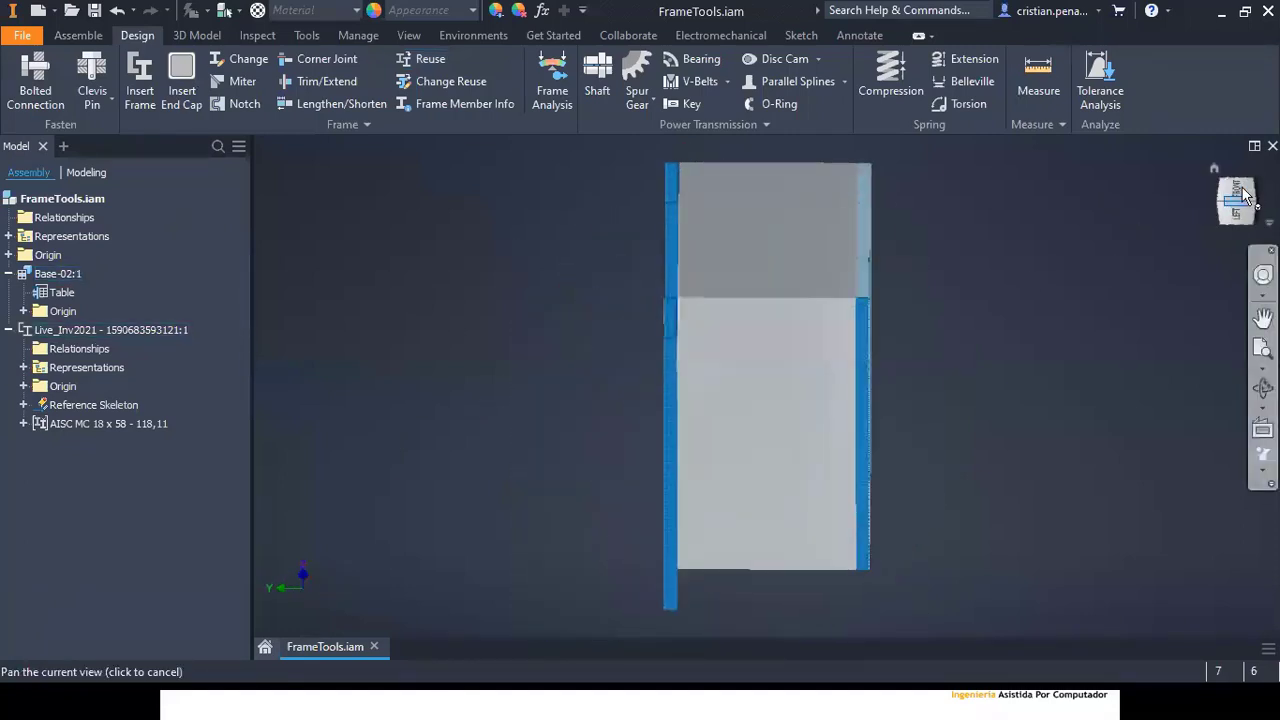
scroll(860, 322, down, 4)
scroll(870, 305, down, 3)
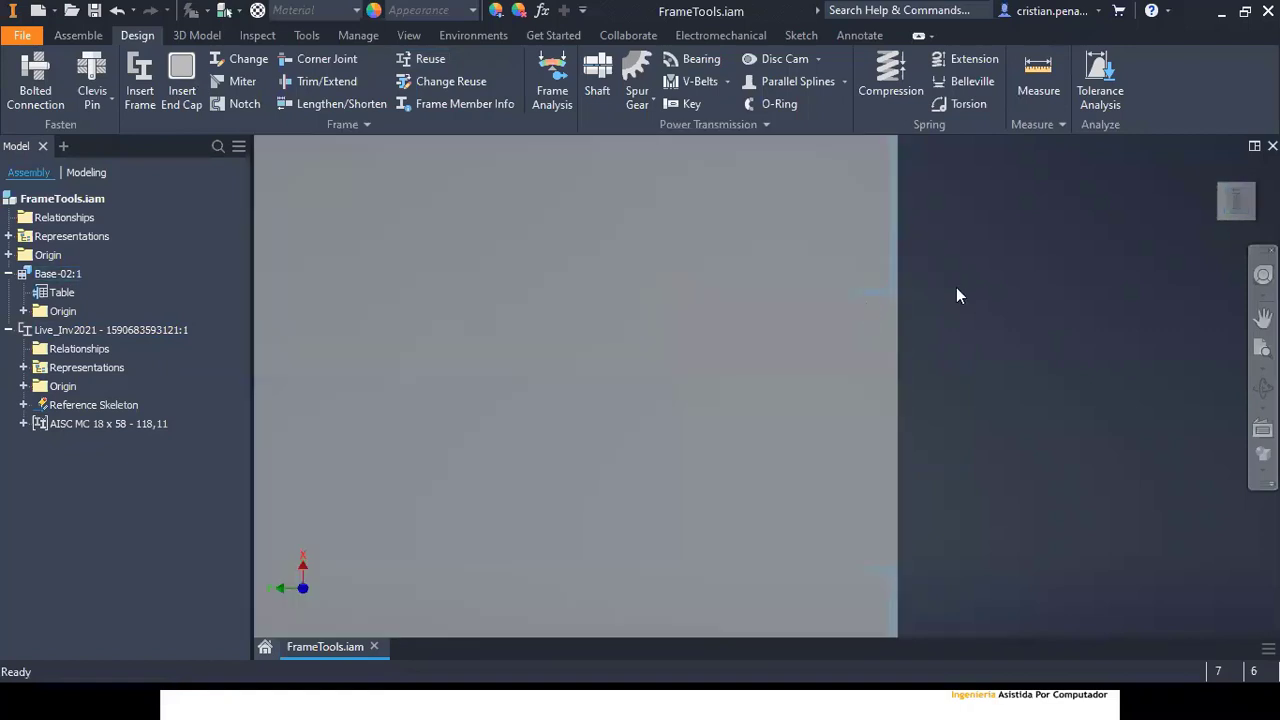
scroll(970, 310, up, 2)
click(1219, 186)
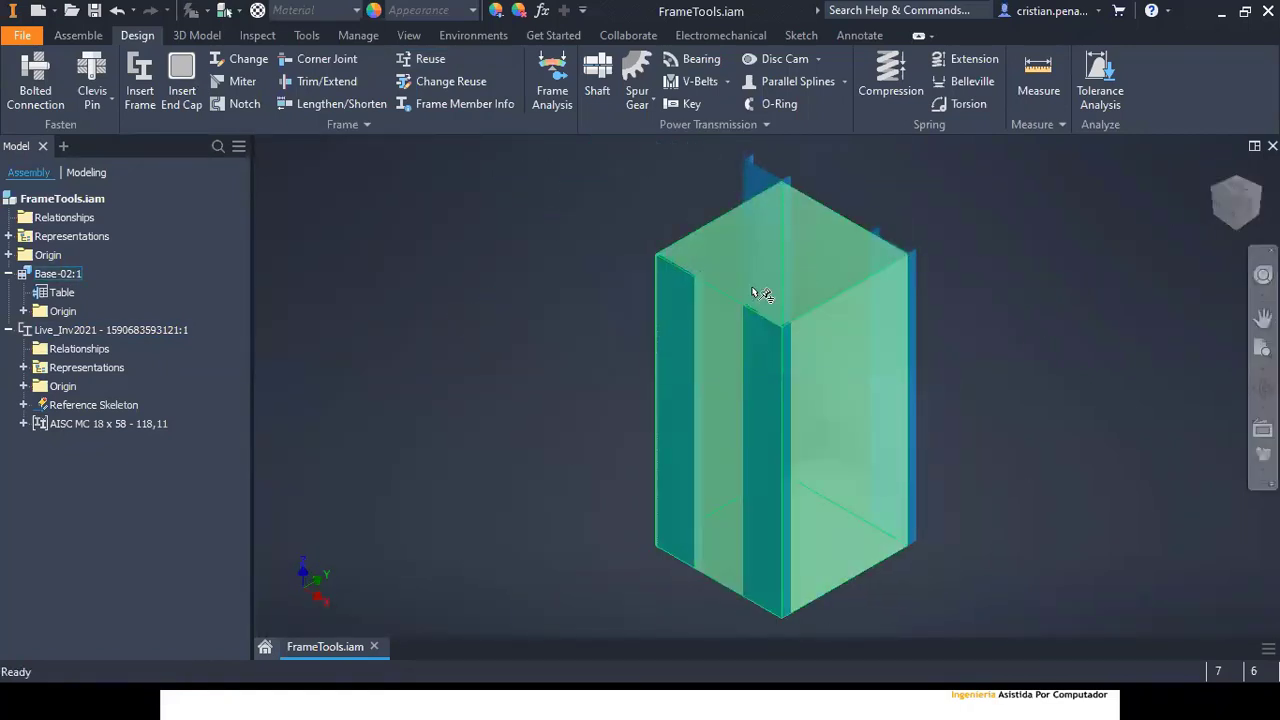
click(432, 82)
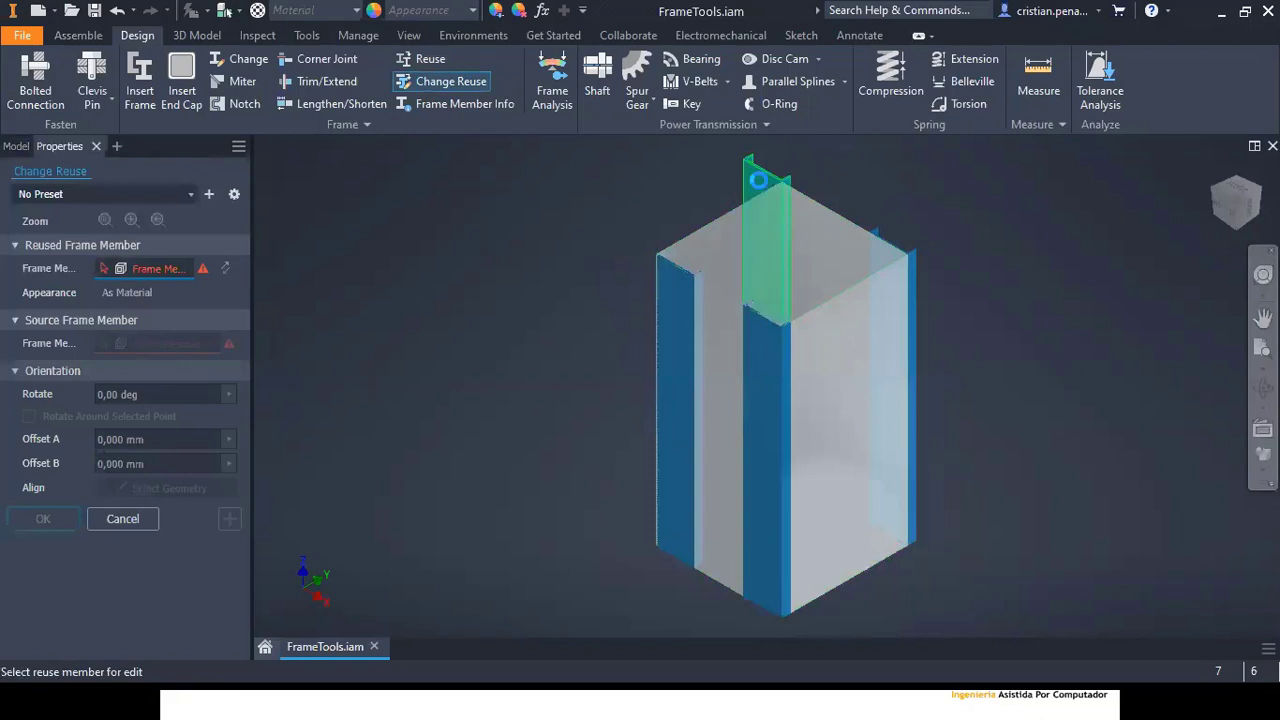
click(757, 176)
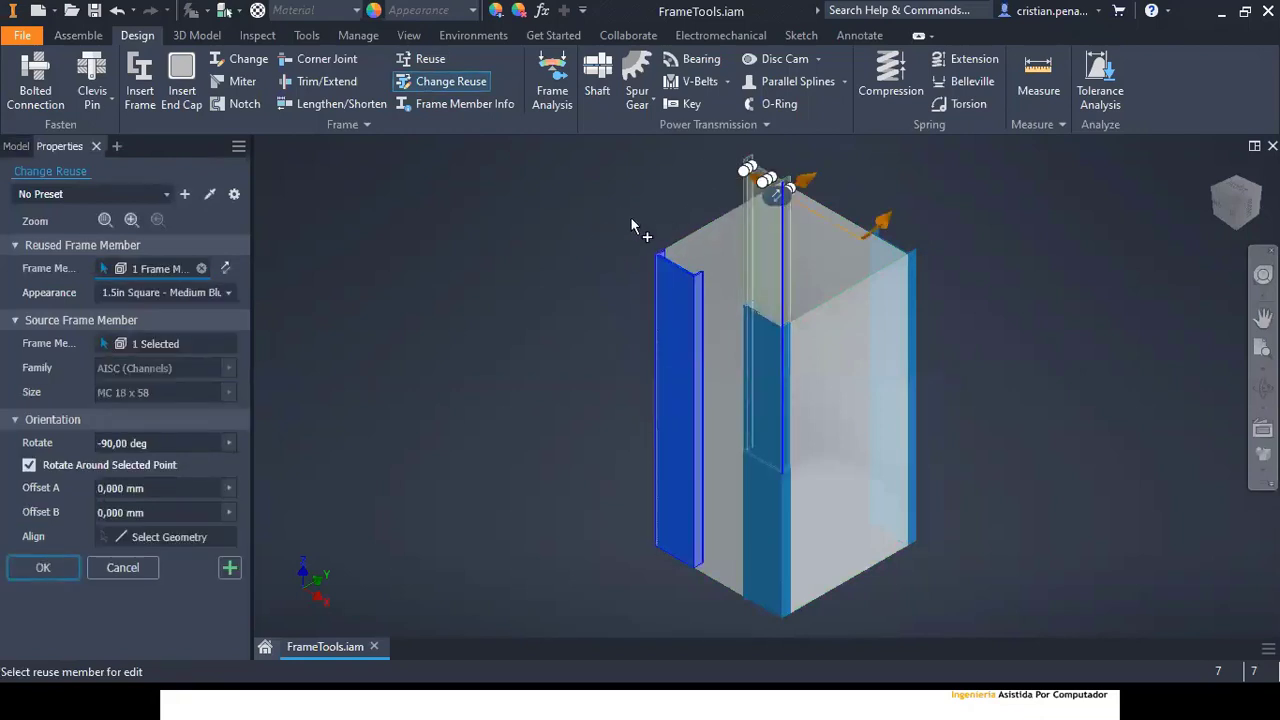
click(105, 219)
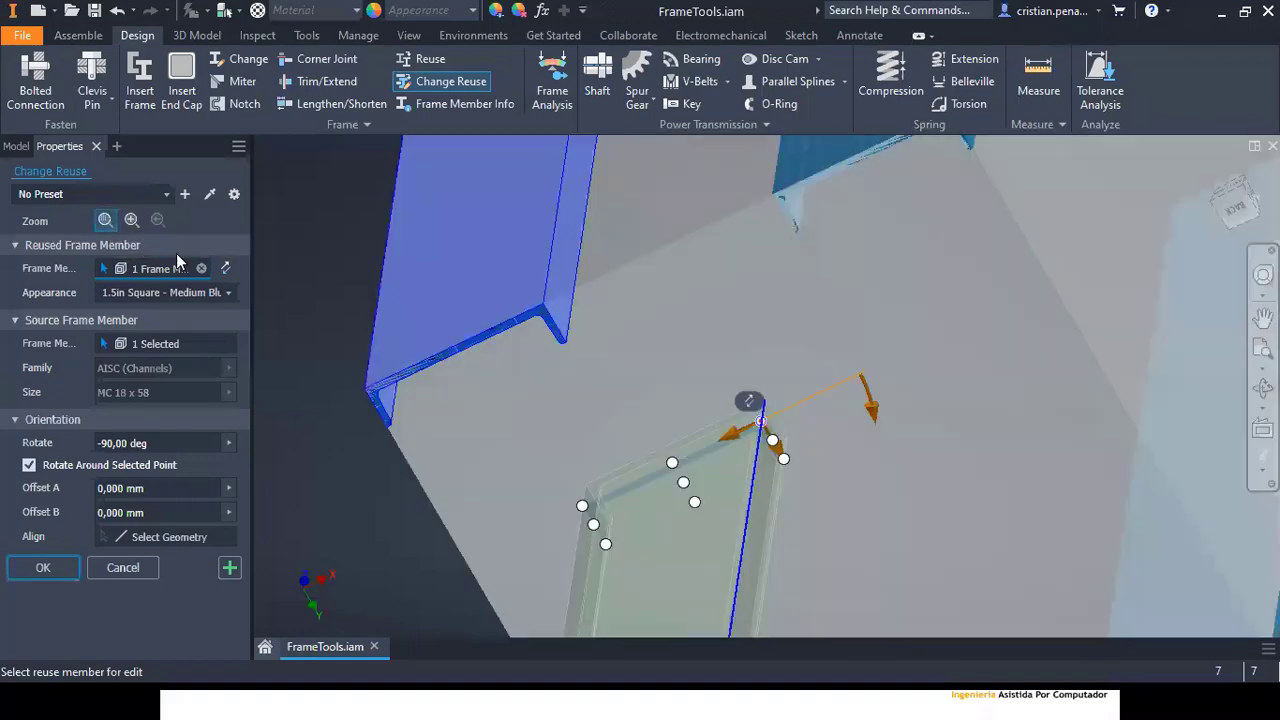
scroll(766, 355, up, 5)
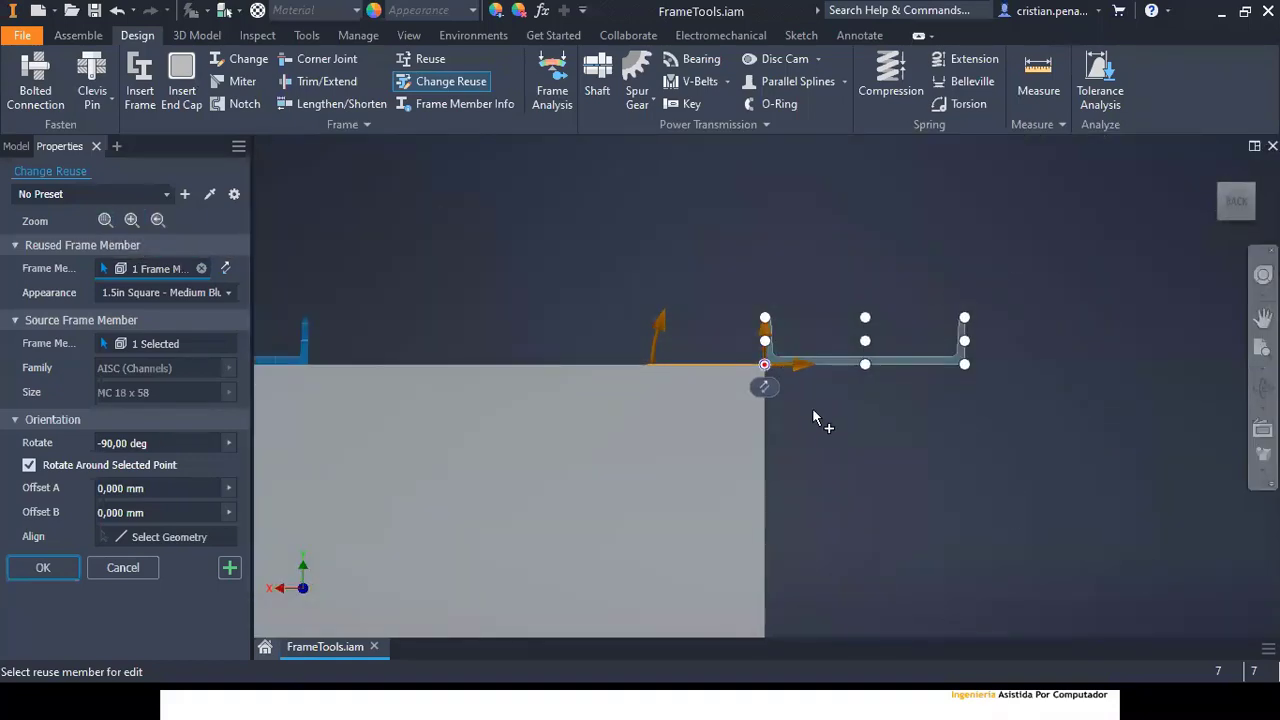
drag(659, 334, 887, 411)
scroll(855, 479, up, 5)
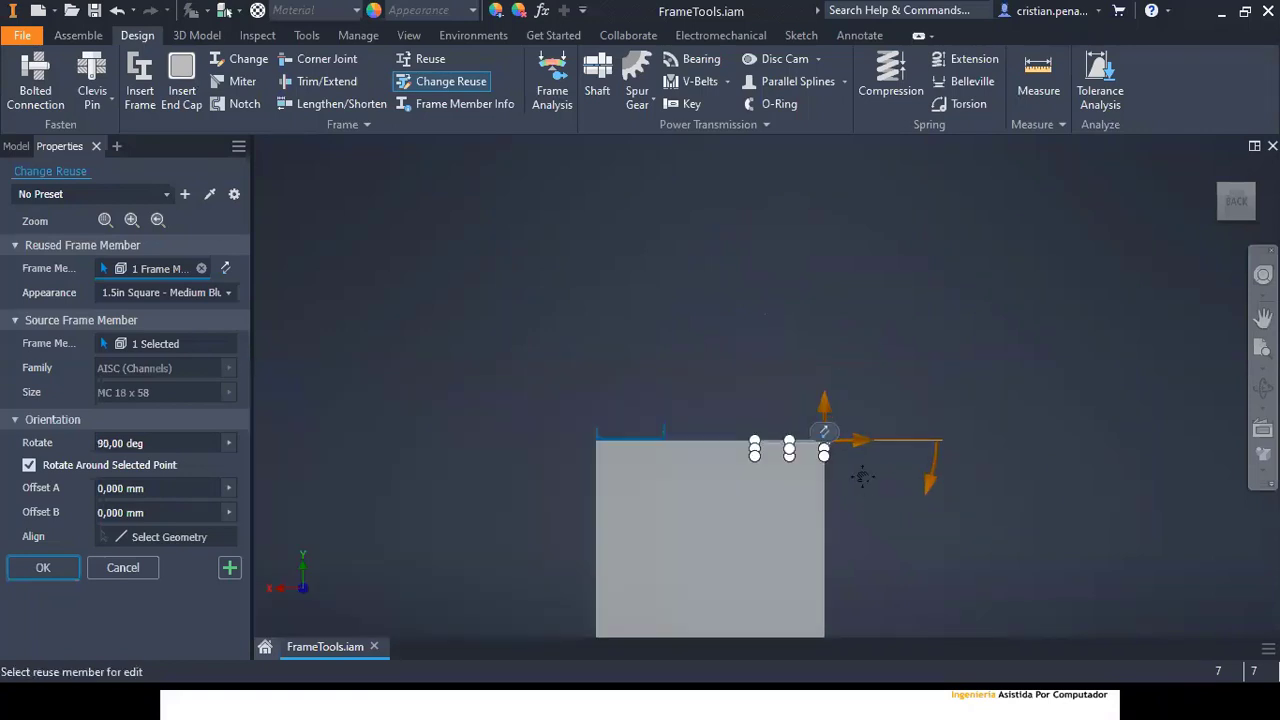
middle_drag(874, 530, 788, 325)
scroll(773, 289, down, 6)
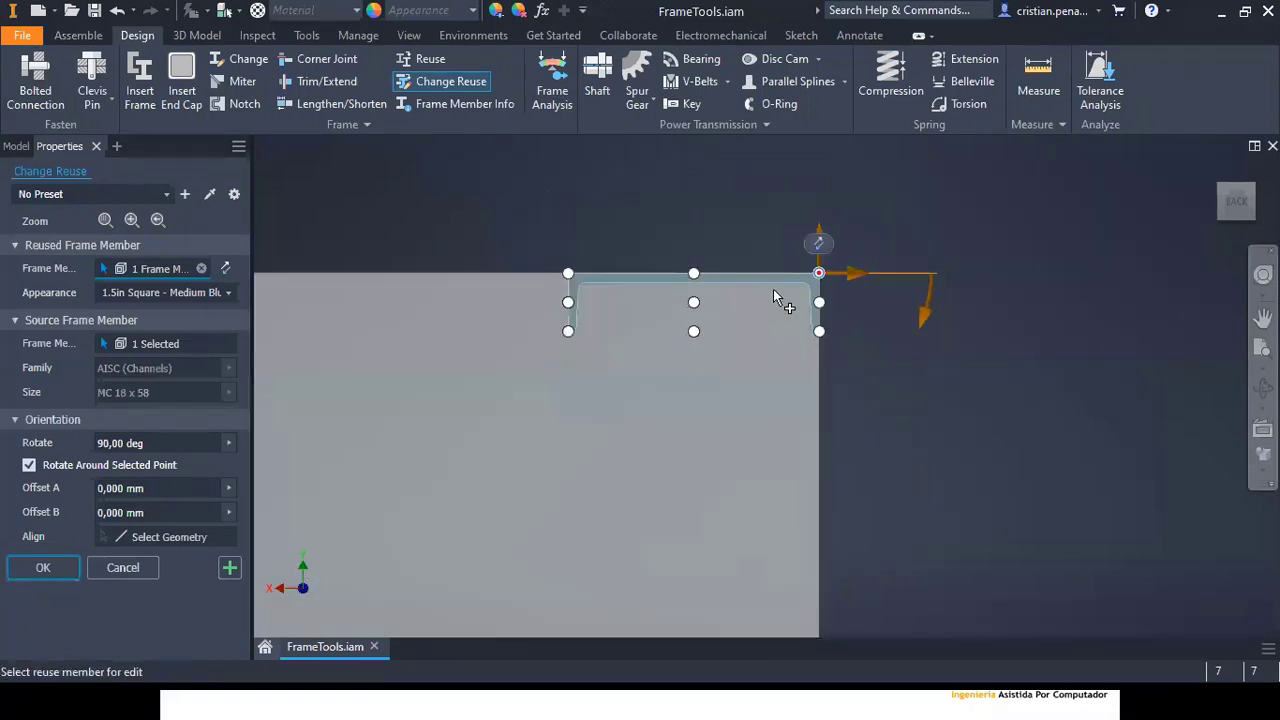
scroll(754, 300, up, 2)
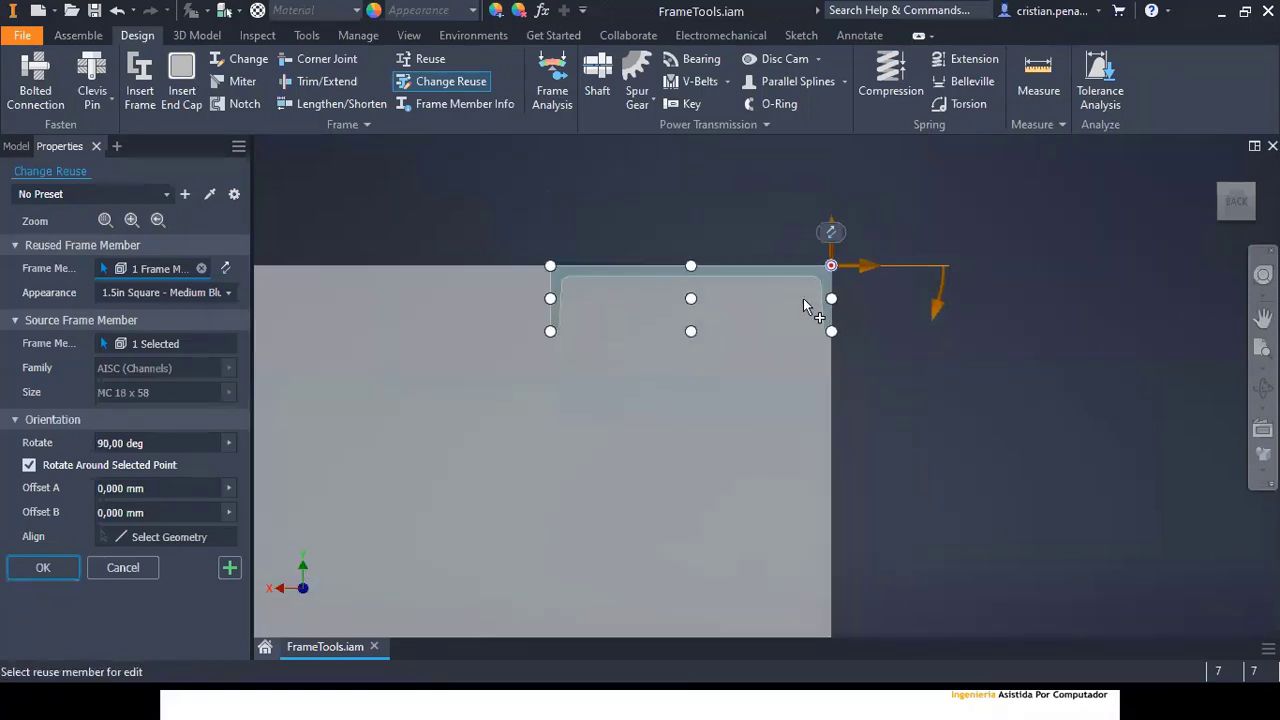
click(43, 567)
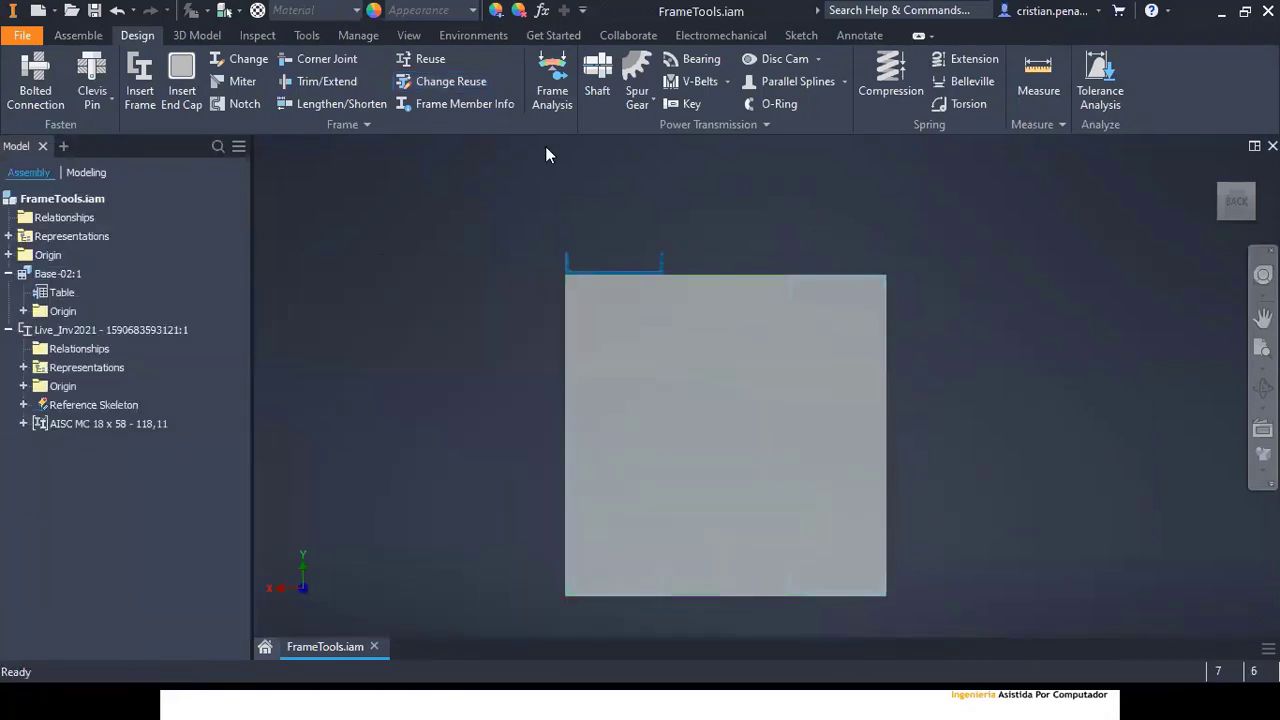
Step: Change the reused channel at the right vertical edge to 90 degrees rotation and anchor it by the opposite outer corner of its web
click(455, 84)
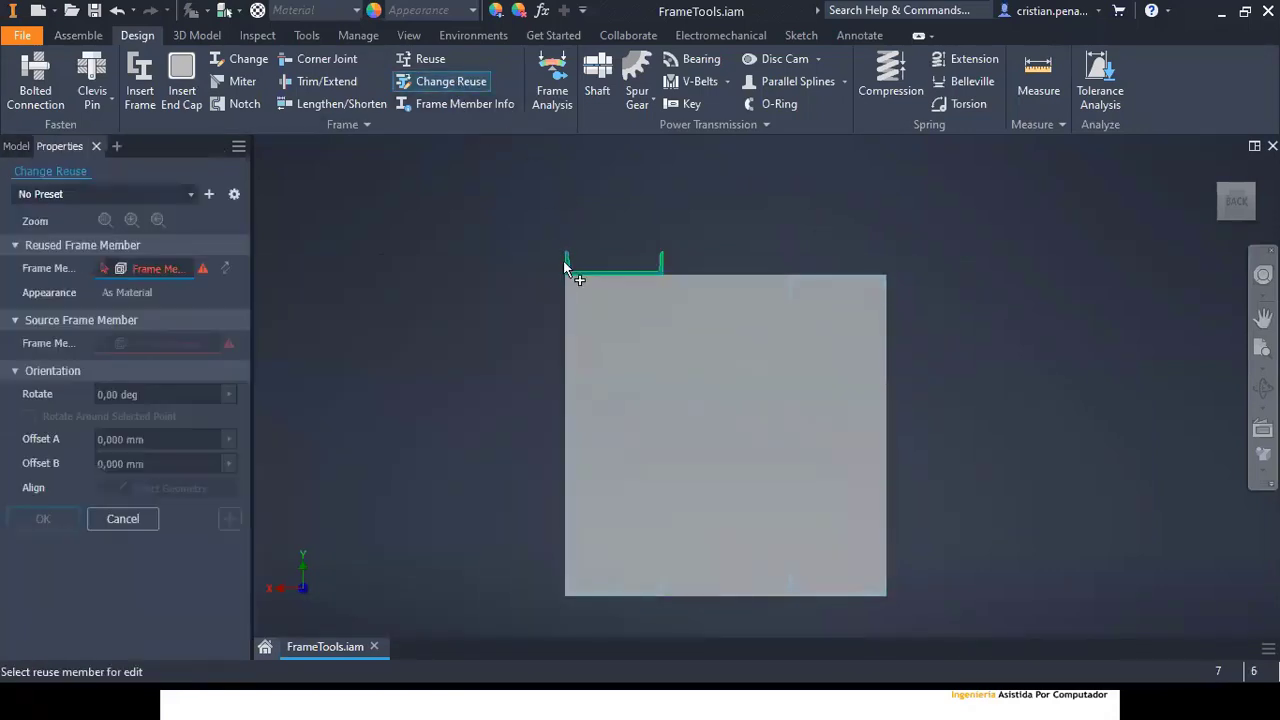
click(596, 262)
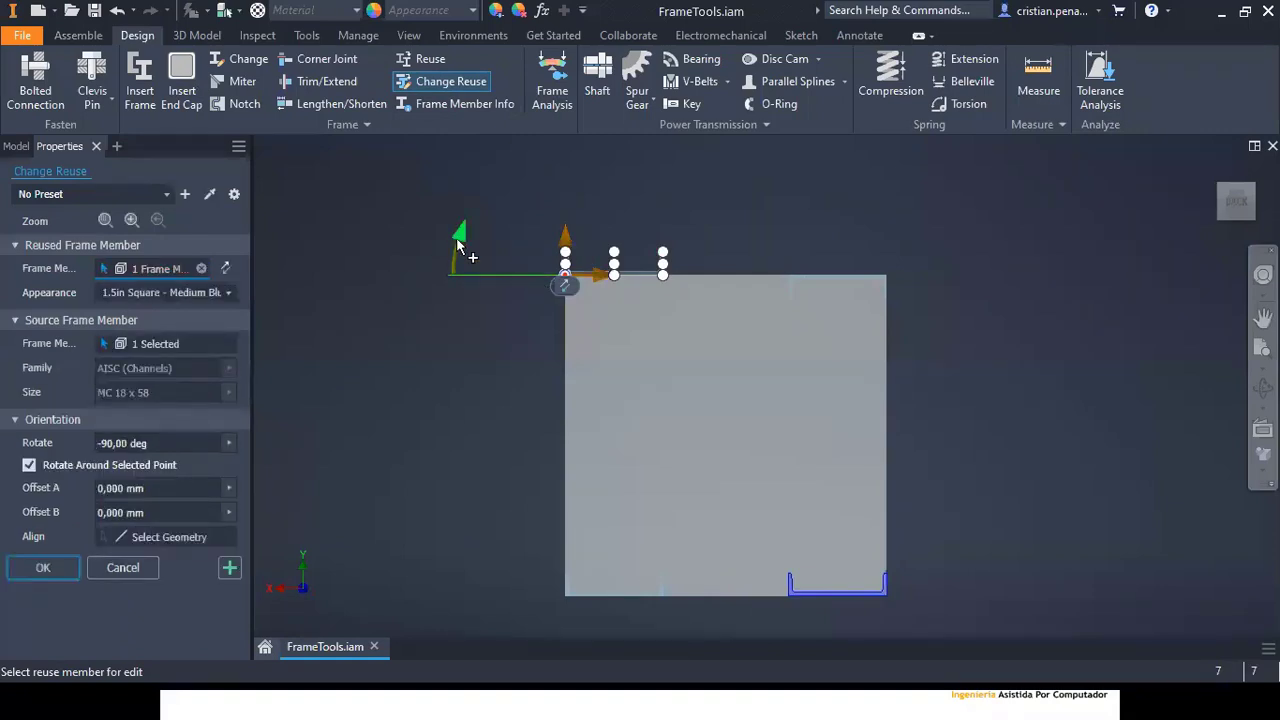
drag(457, 238, 697, 337)
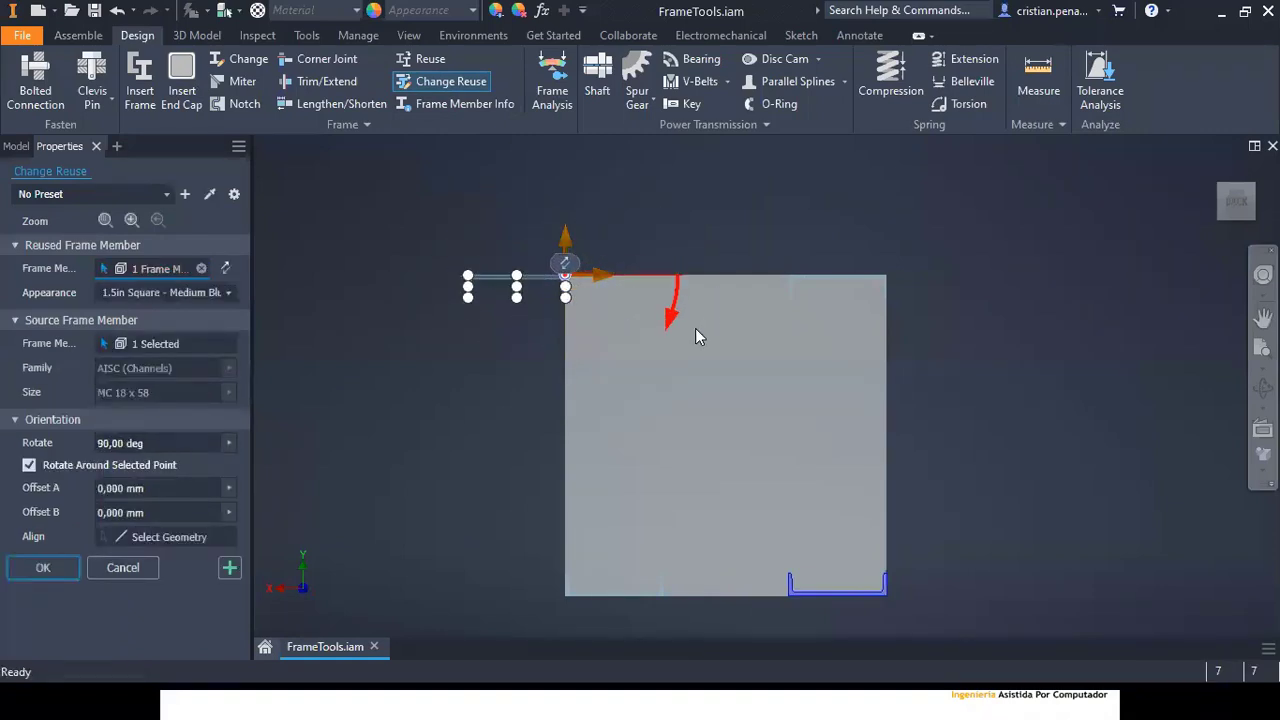
click(468, 278)
click(44, 569)
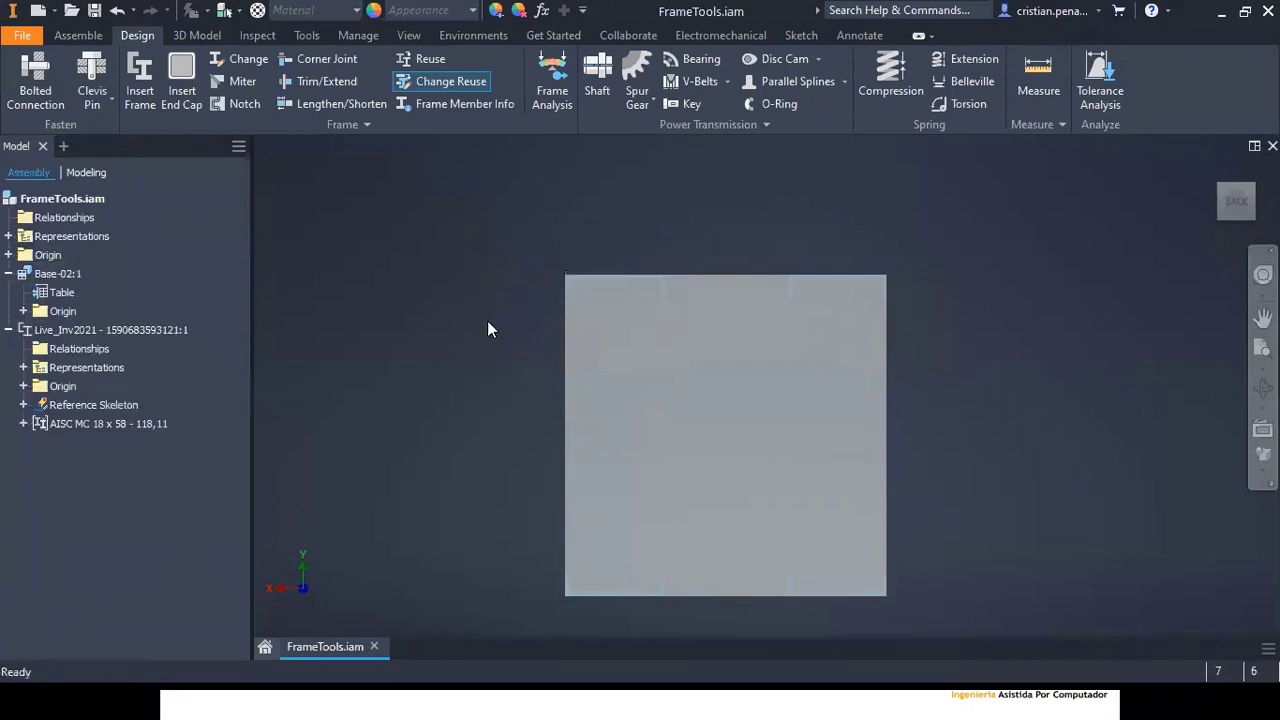
Step: Inspect the four channels in the home view and close FrameTools.iam without saving changes
click(1214, 172)
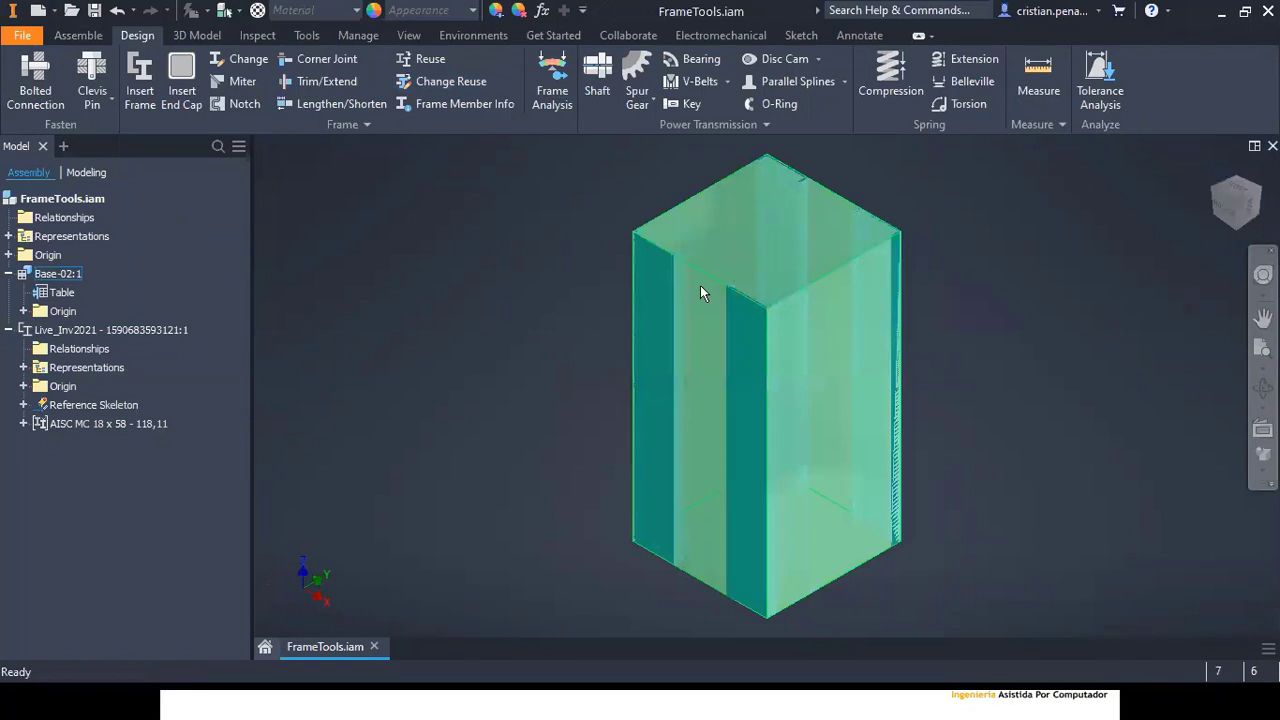
scroll(691, 255, up, 10)
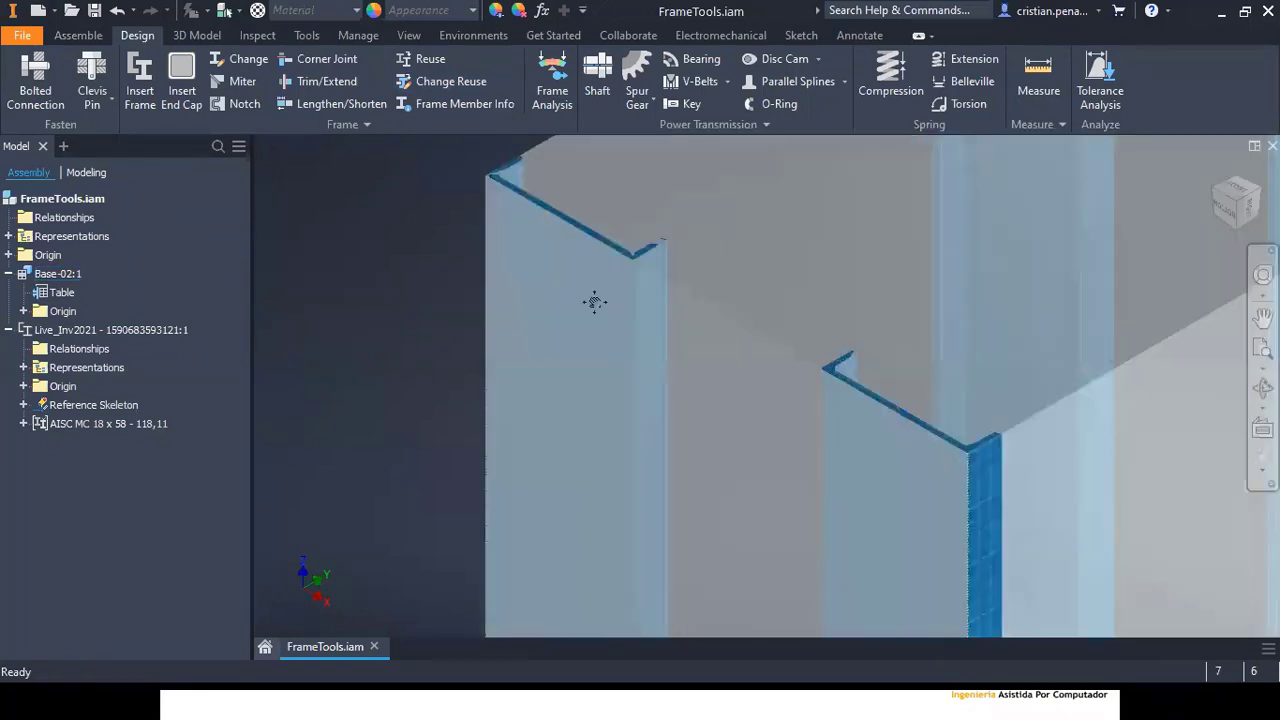
scroll(578, 320, down, 8)
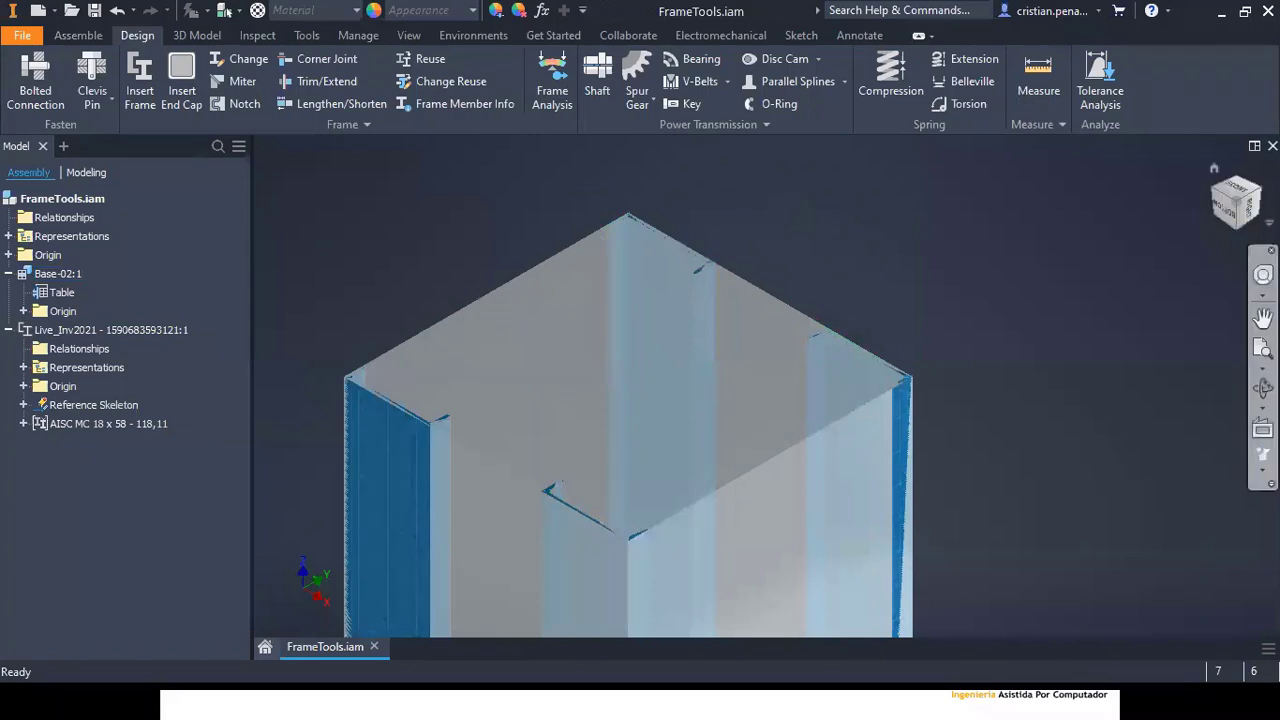
click(1263, 317)
key(ctrl+F4)
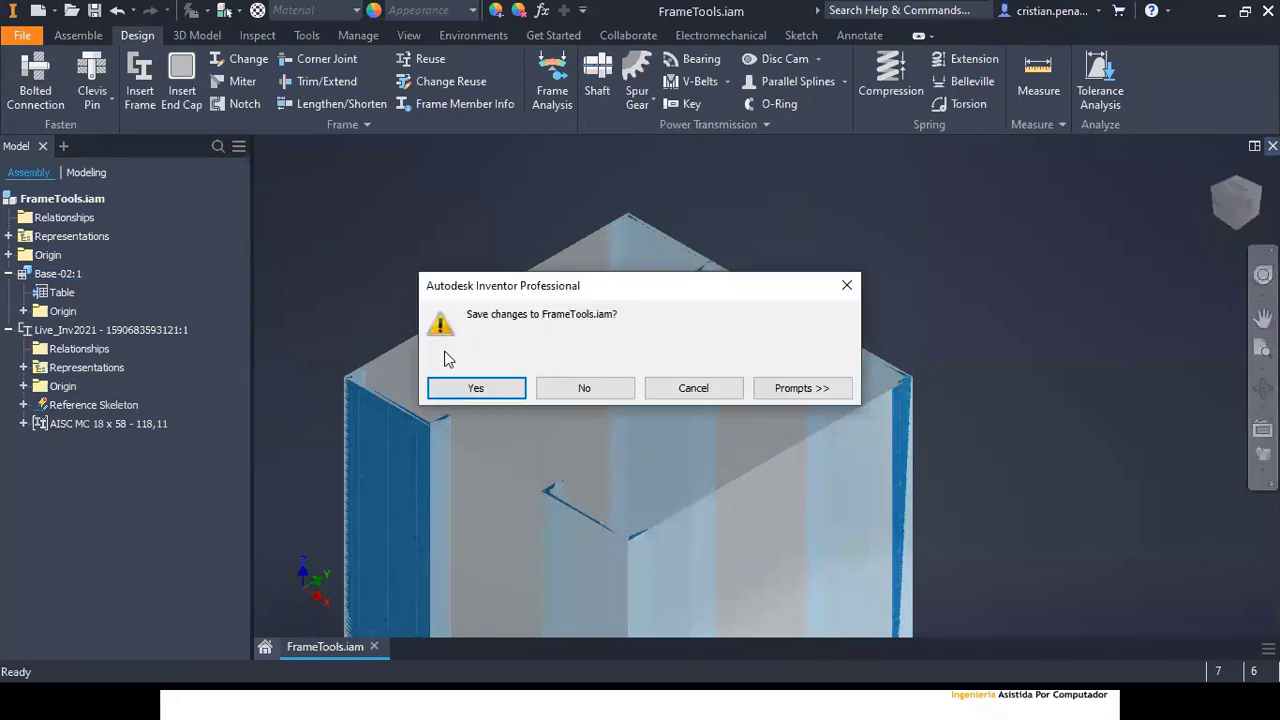
click(596, 394)
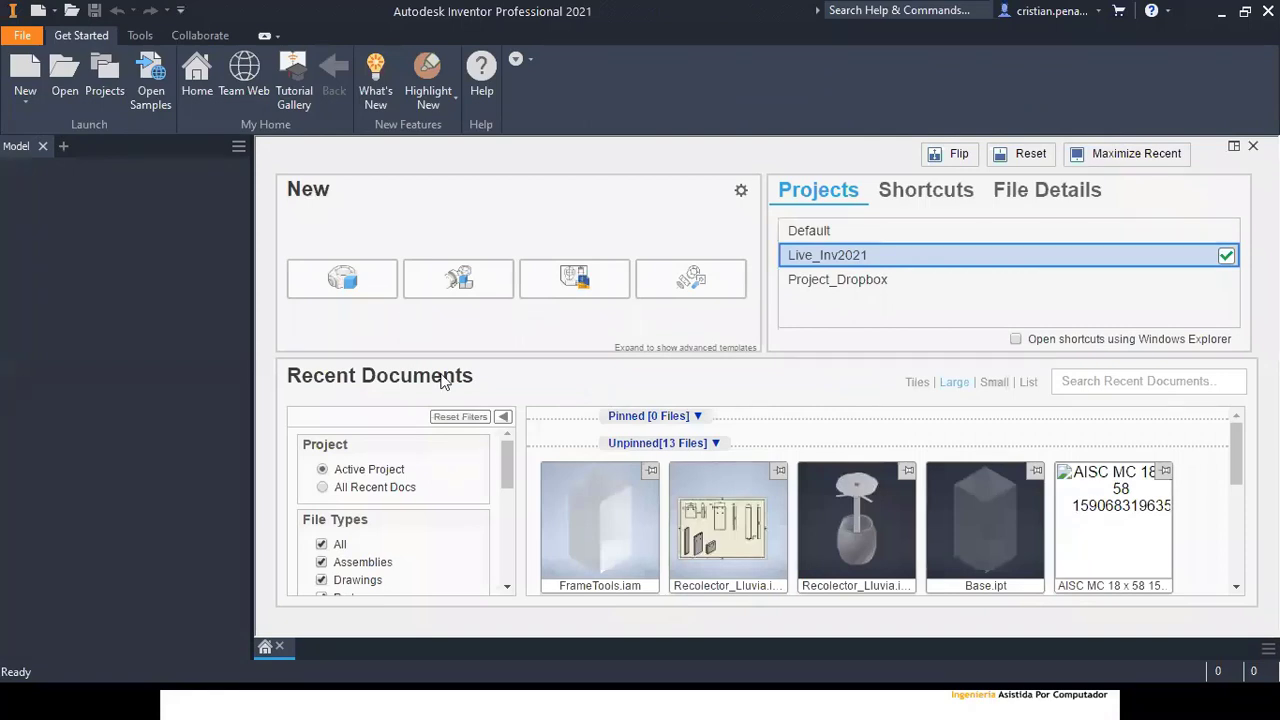
Step: Switch to the "Qué hay de nuevo en Inventor 2021?" slide to review the topic list, and return to Inventor
mouse_move(563, 470)
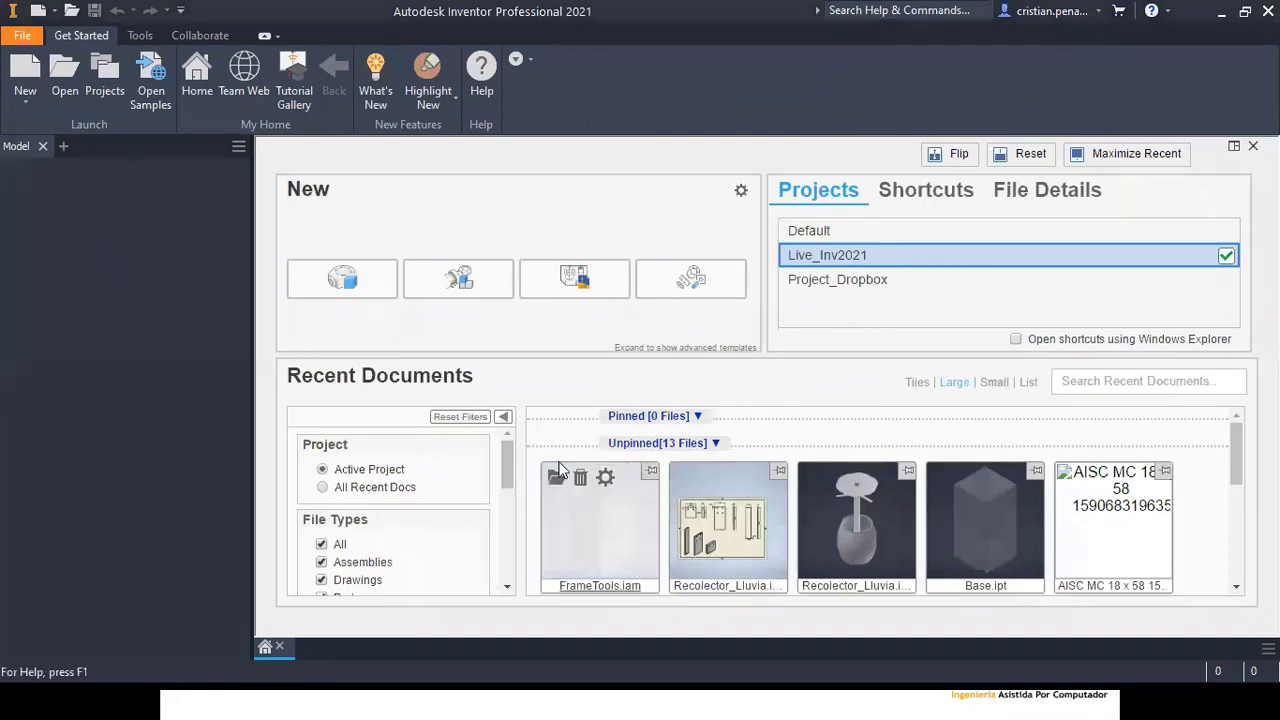
key(alt+Tab)
key(alt+Tab)
key(alt+Tab)
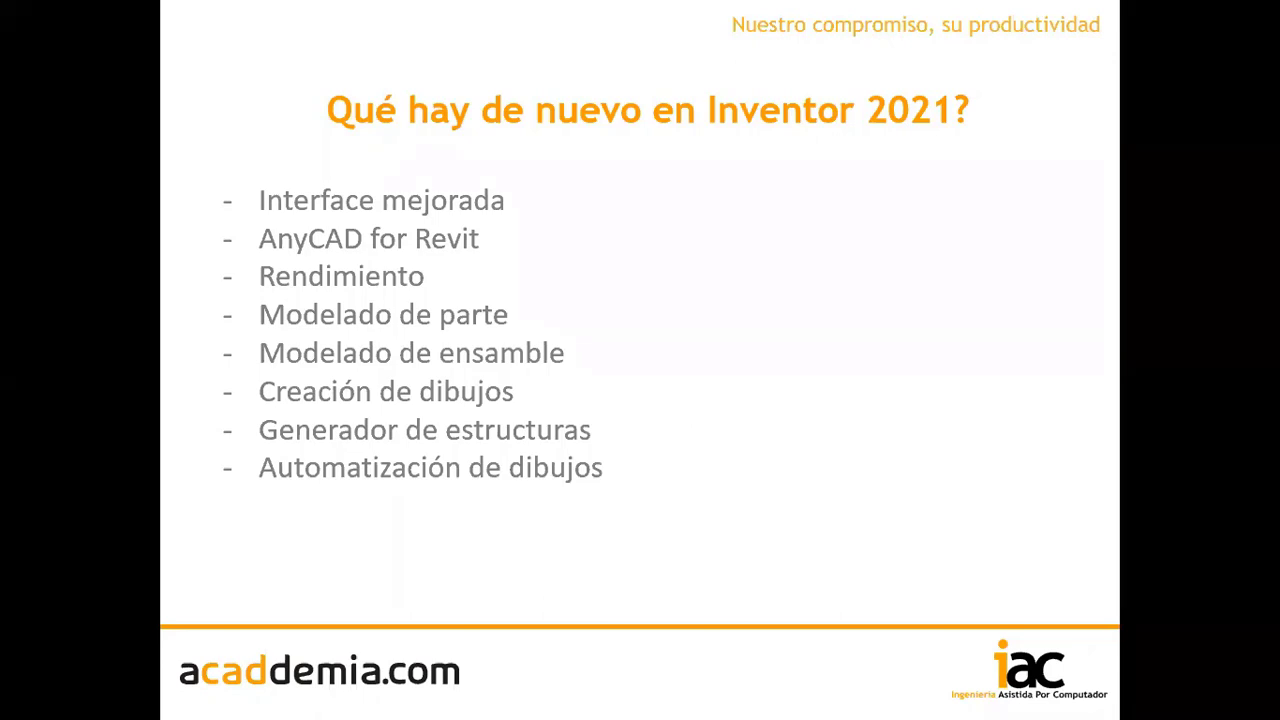
key(alt+Tab)
key(Tab)
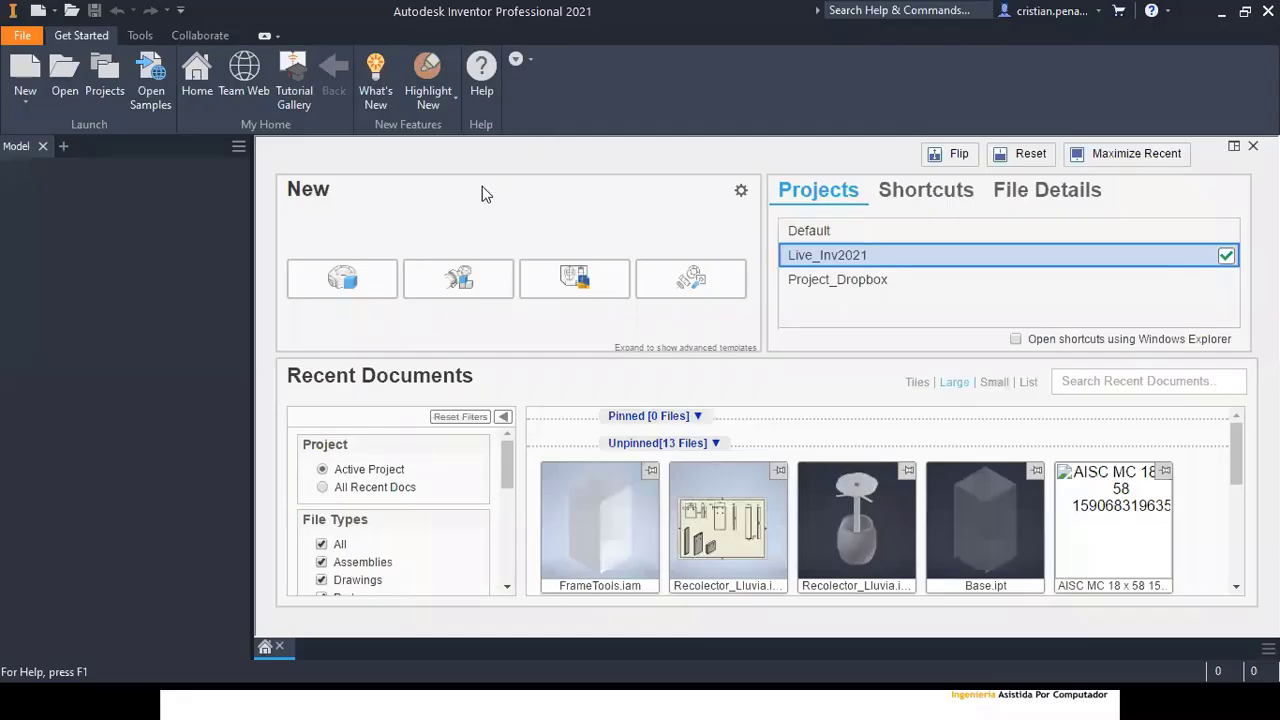
click(433, 288)
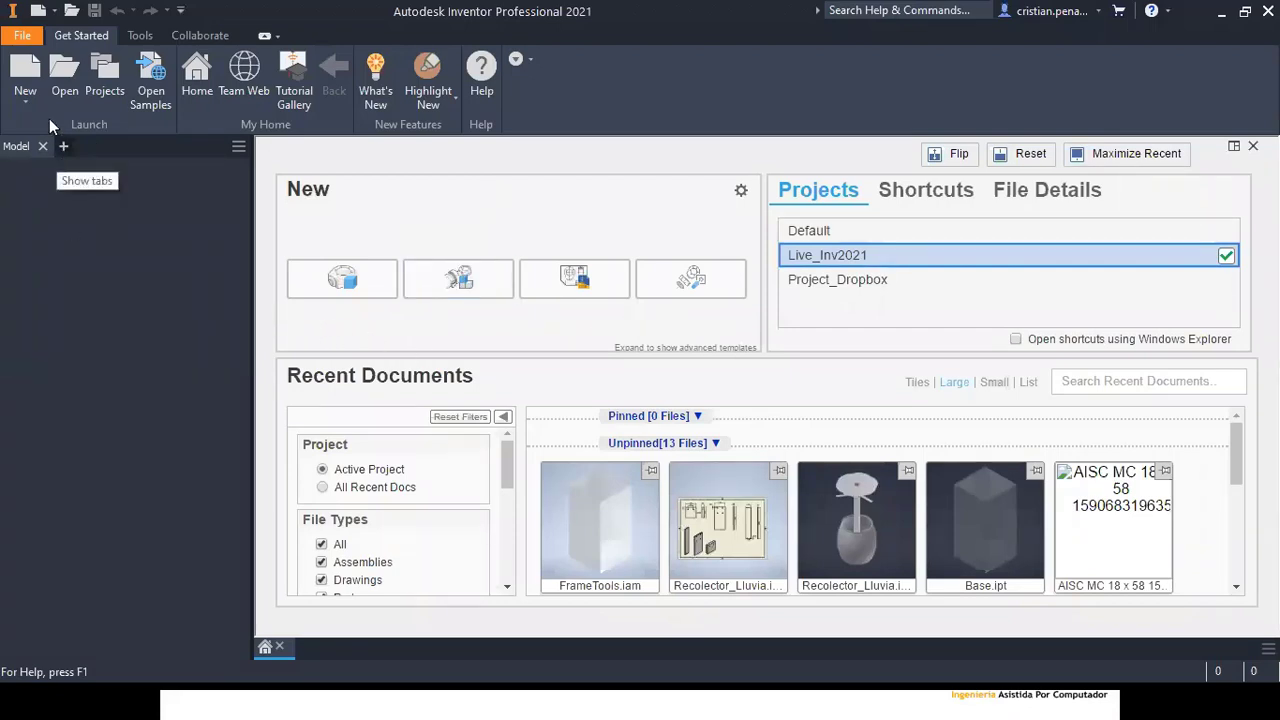
Step: Open Laminadora_Pizza.iam from the workspace folder 8 - Automatizacion de dibujos, subfolder Laminadora de Pizza
click(63, 70)
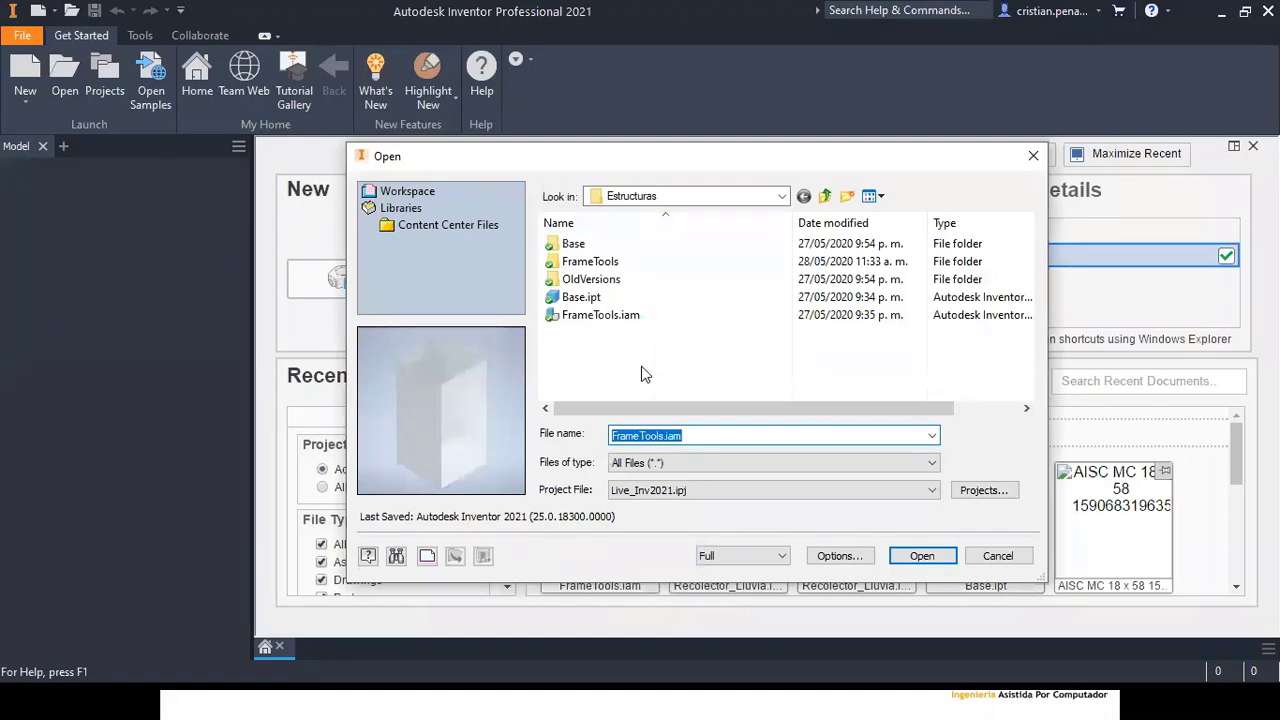
click(405, 191)
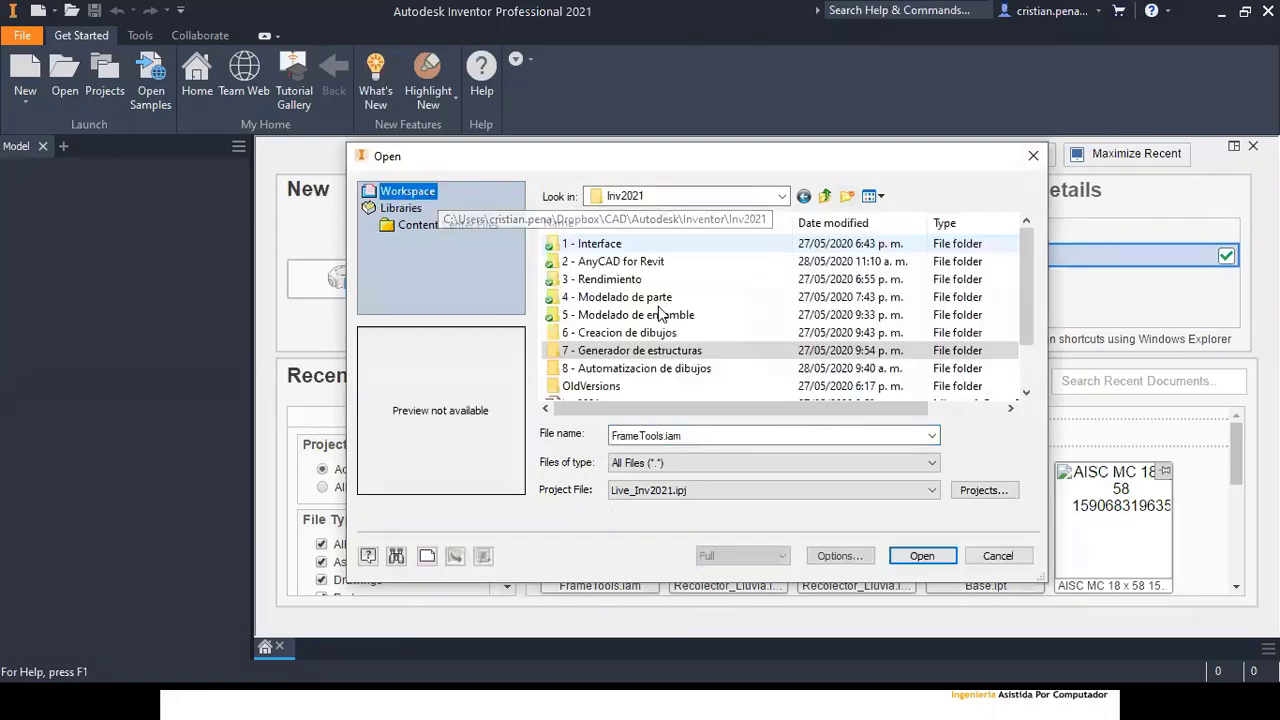
double_click(615, 369)
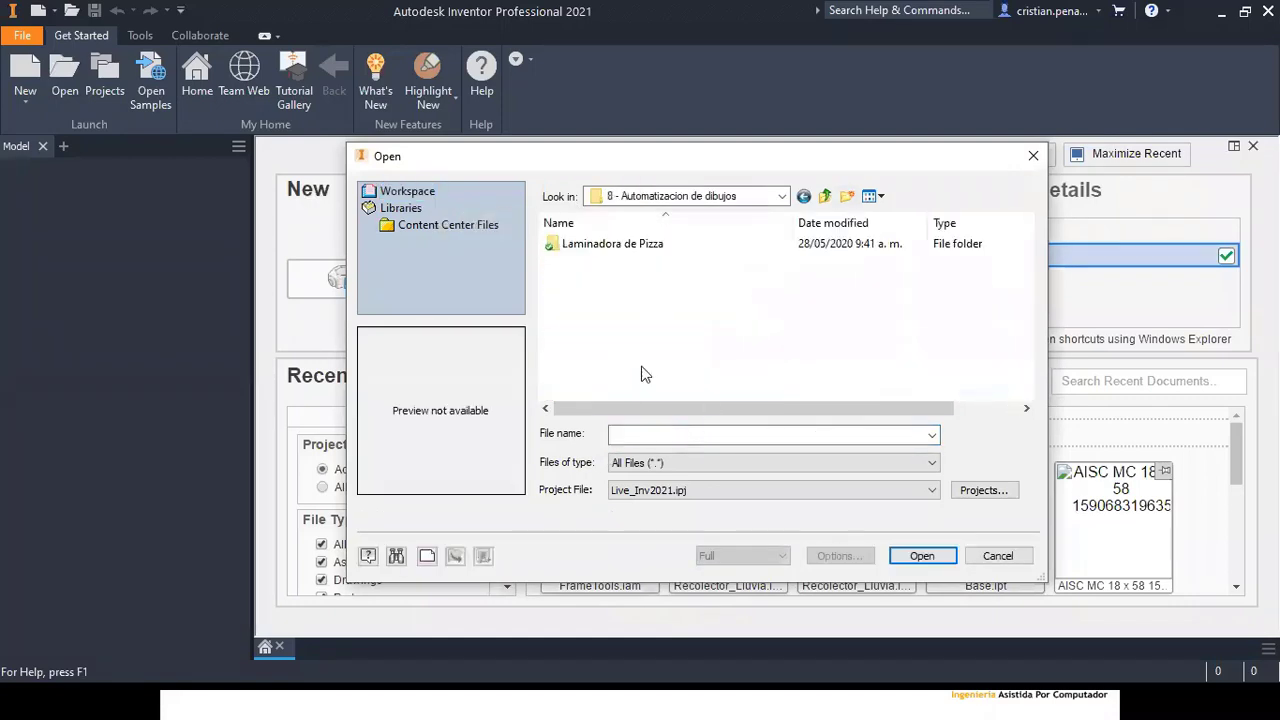
double_click(605, 246)
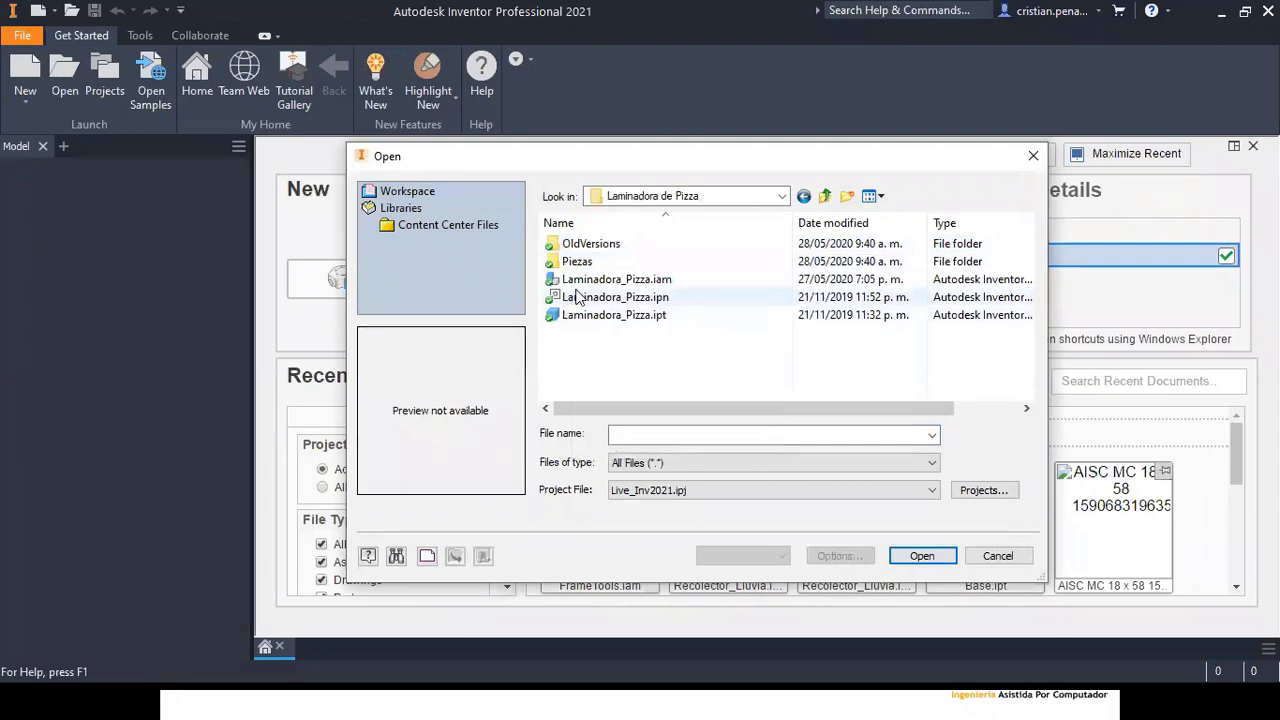
double_click(600, 280)
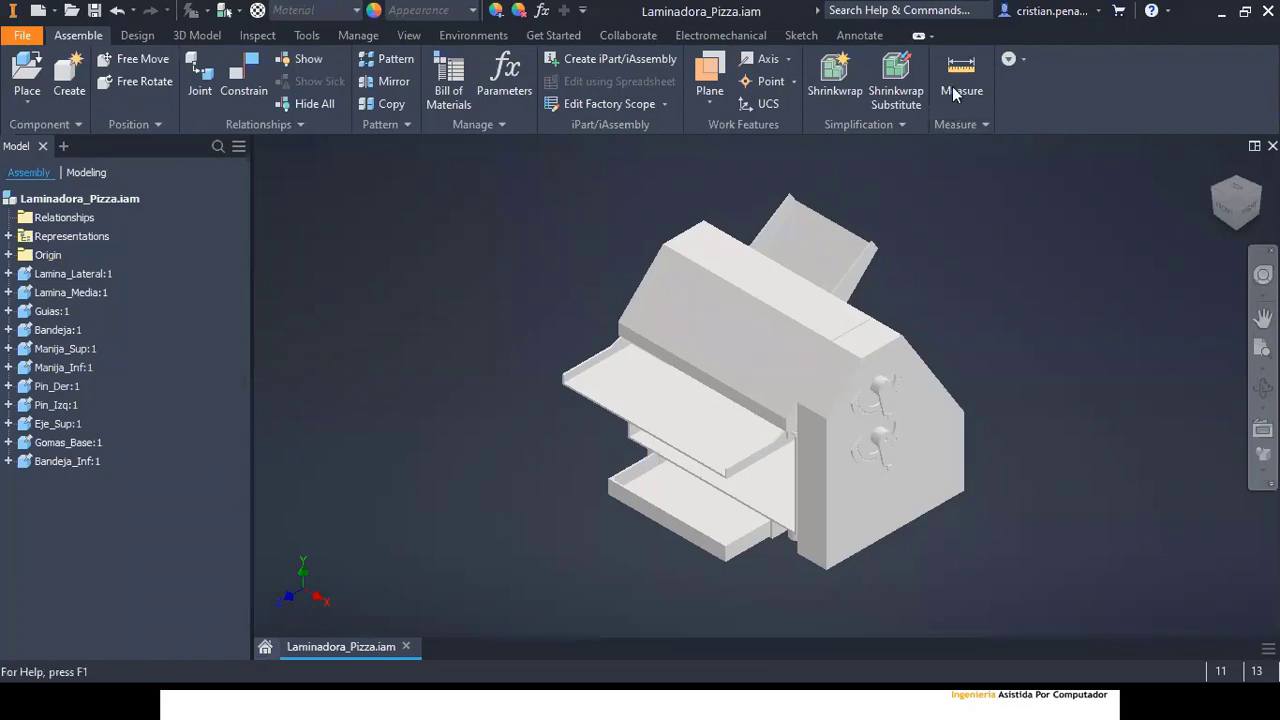
Step: Create a drawing of the assembly from Standard.idw with the A4 Size_ASM_1 view_wPL format, enabling the BOM view and discarding the additional base view
right_click(57, 203)
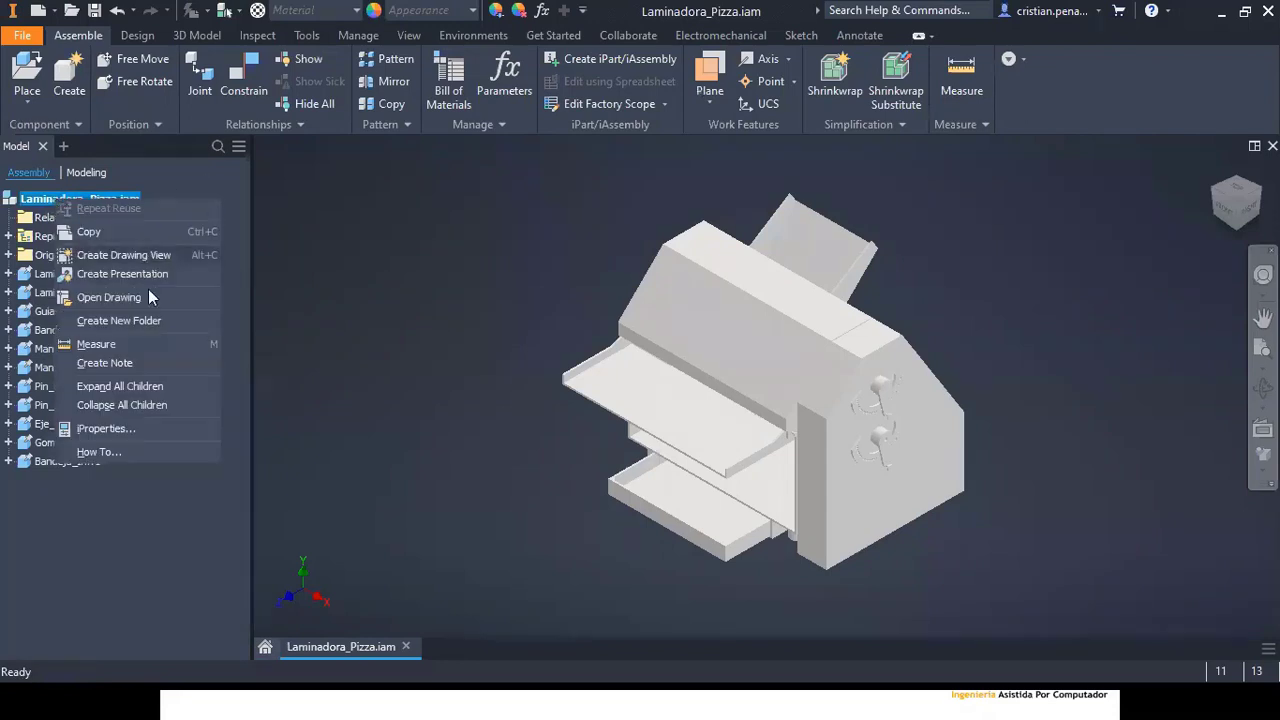
click(128, 258)
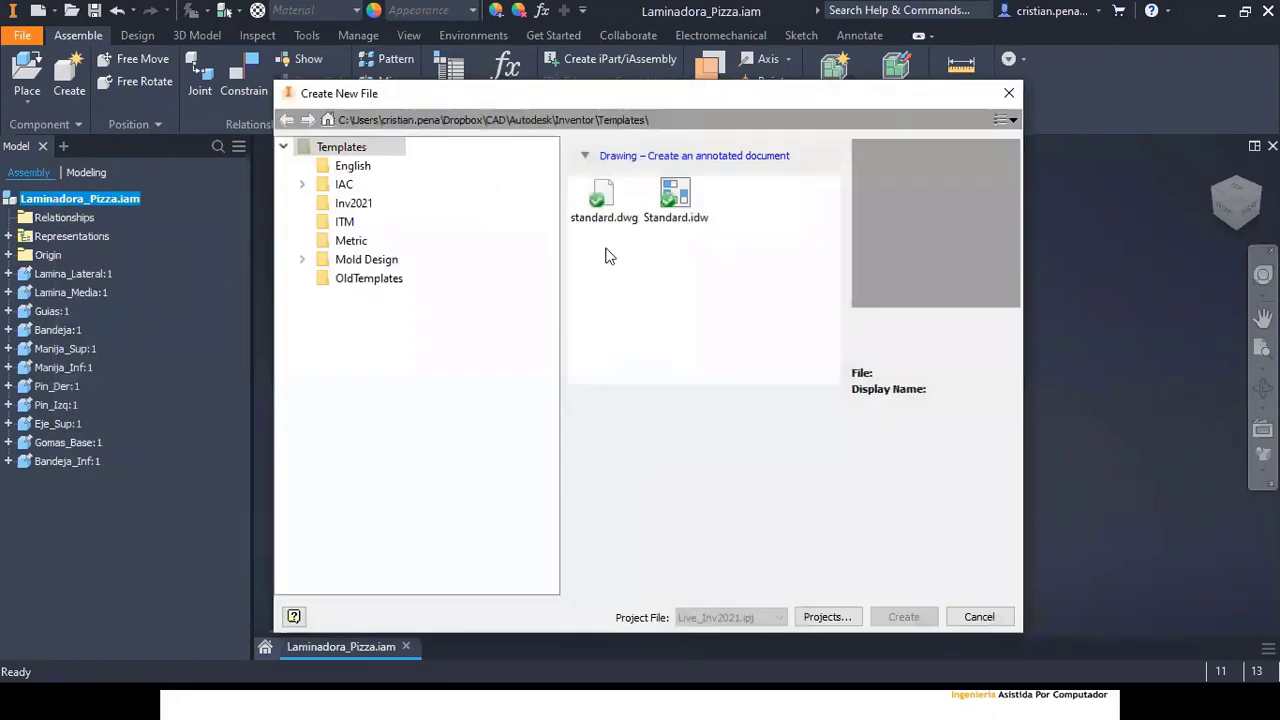
click(690, 226)
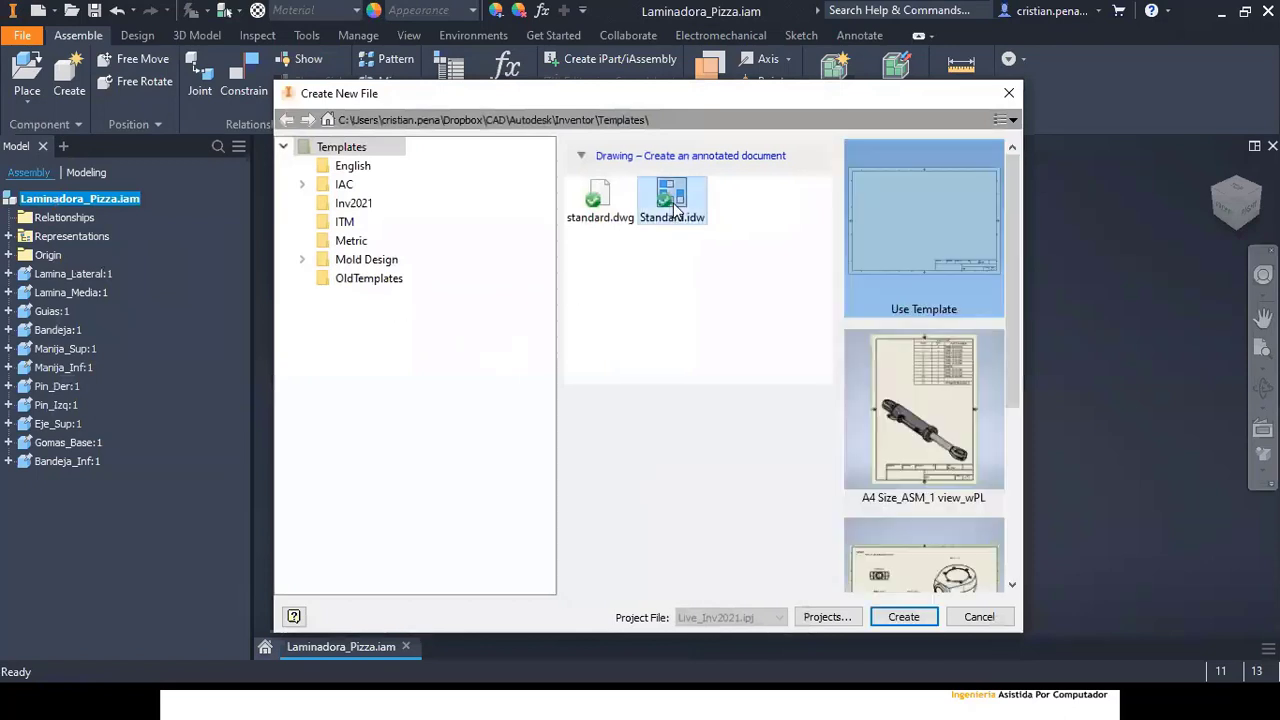
drag(1012, 202, 1035, 360)
drag(1029, 405, 995, 171)
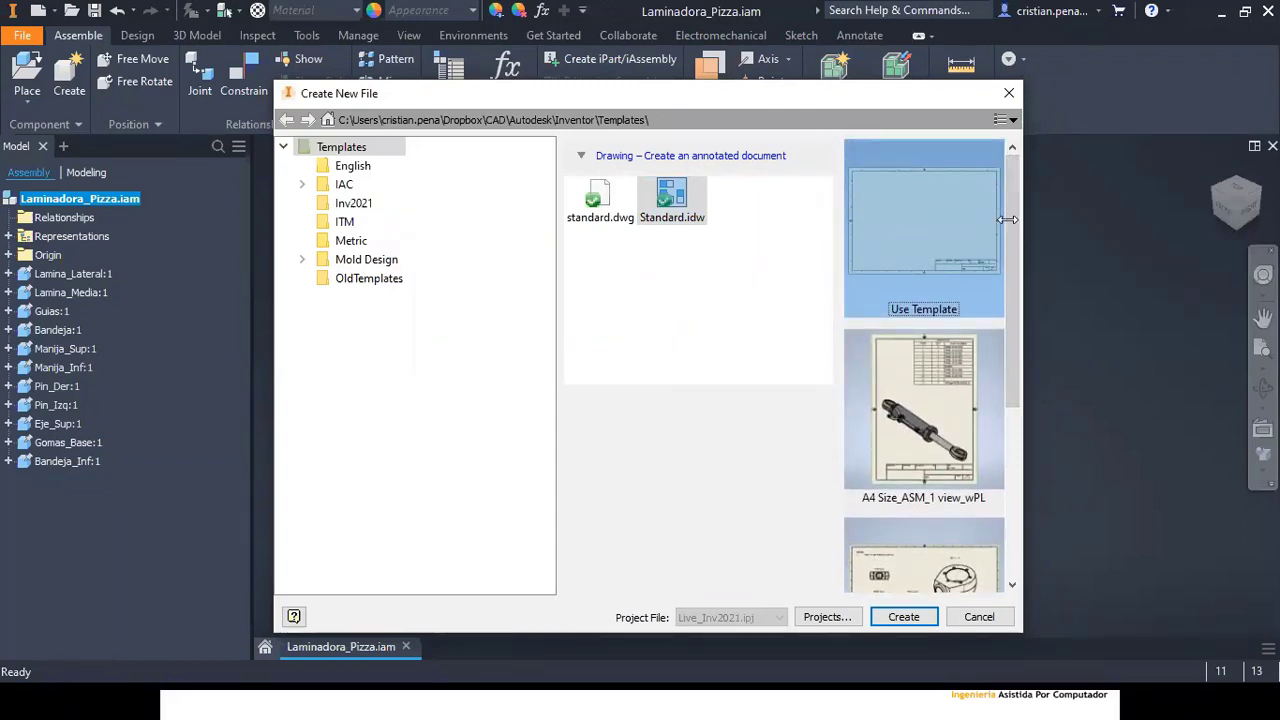
click(938, 399)
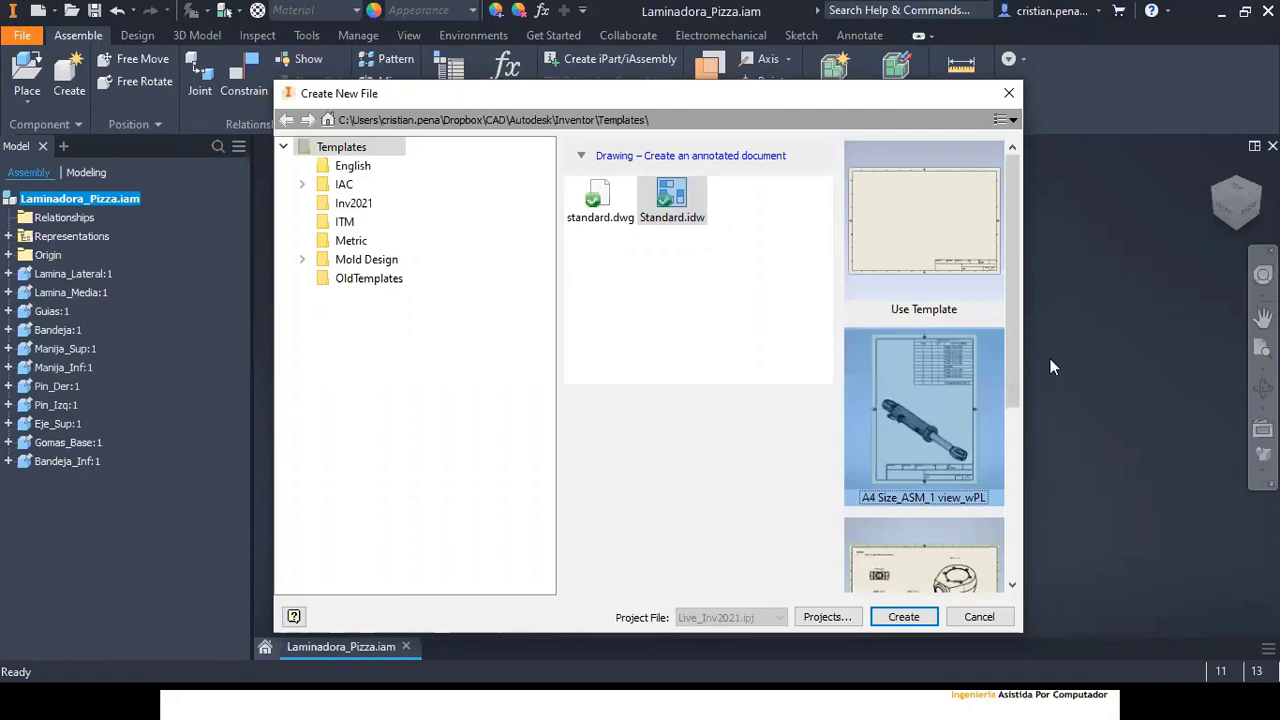
click(905, 616)
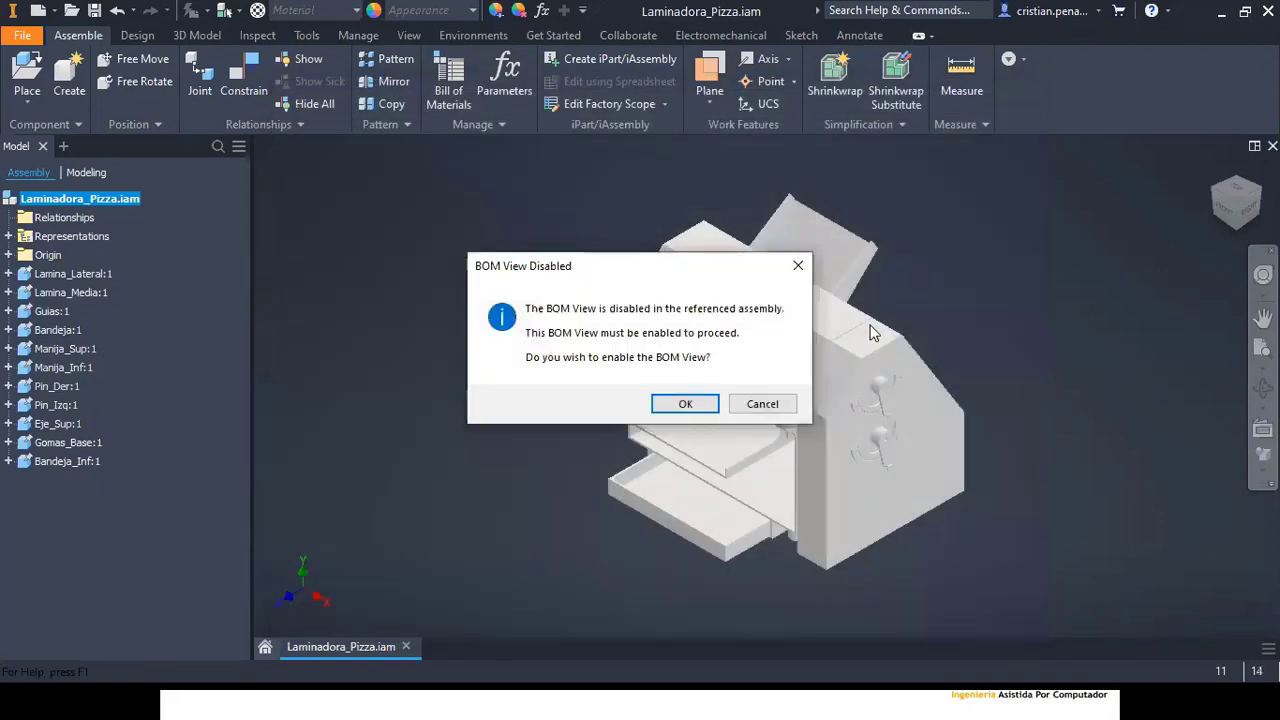
click(683, 403)
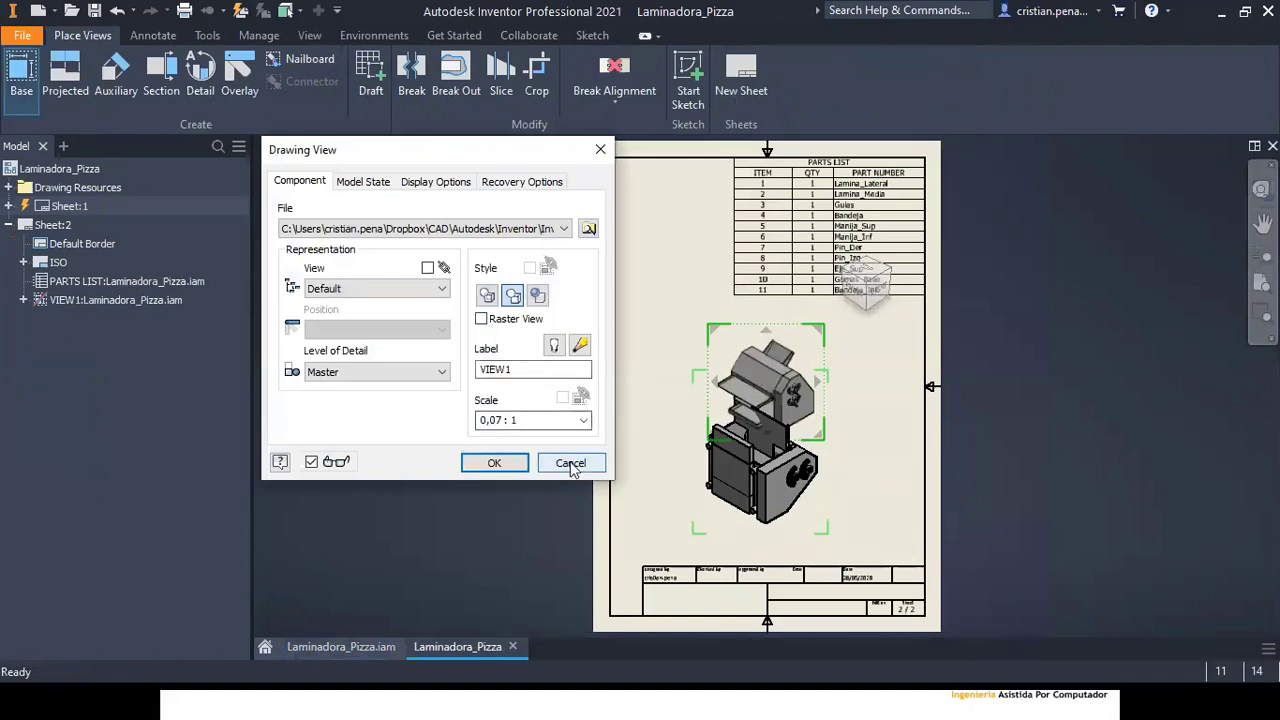
click(571, 464)
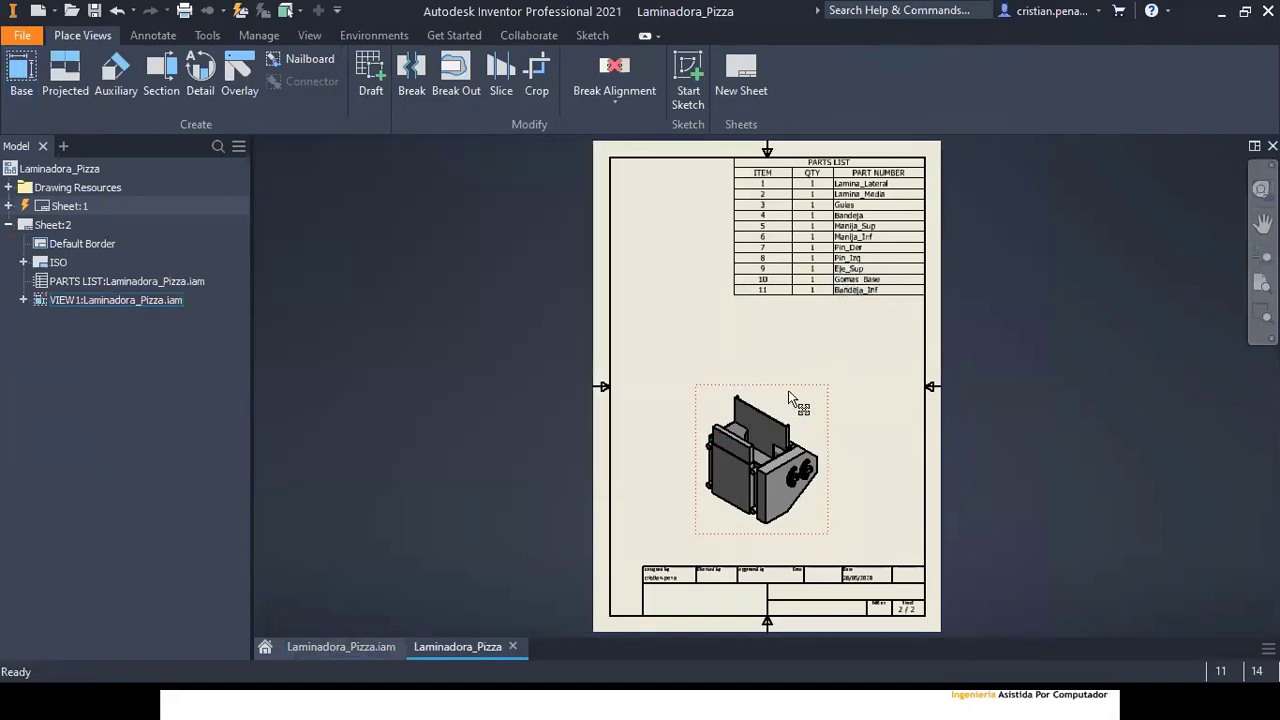
Step: Move the assembly view higher on the sheet and reorient it to an upright isometric showing the top, front and right faces
drag(788, 390, 784, 340)
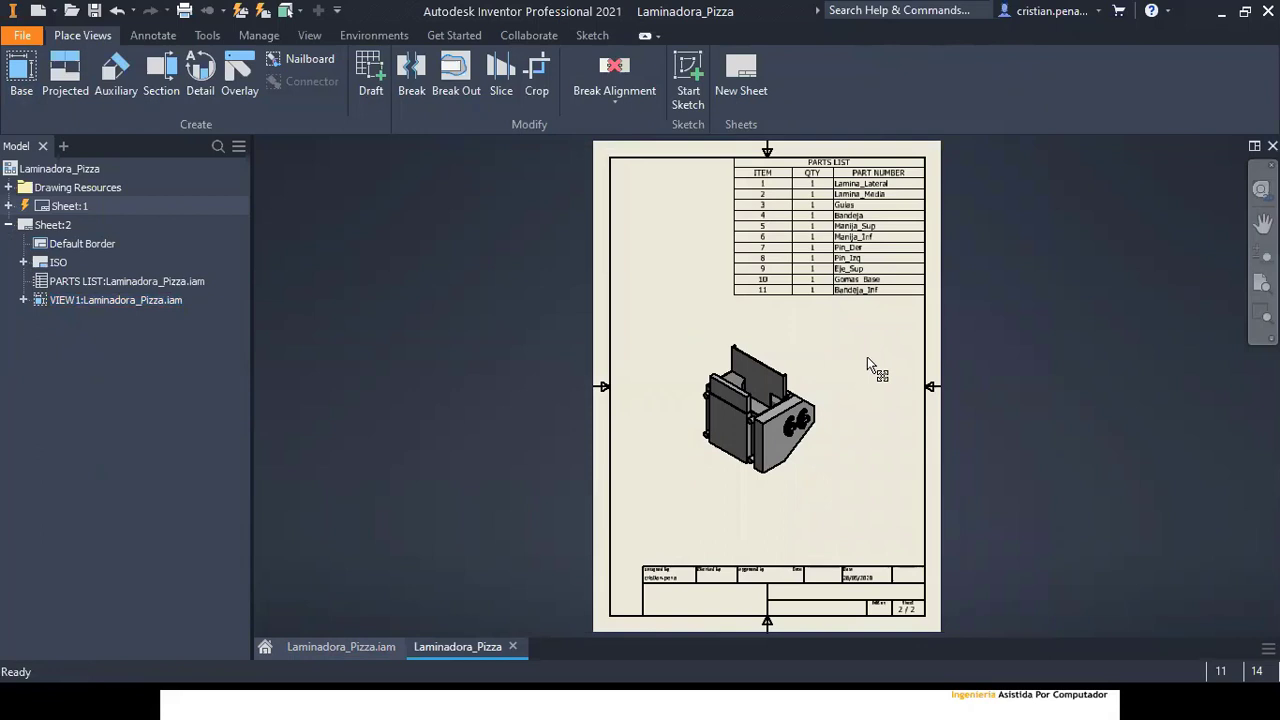
double_click(820, 390)
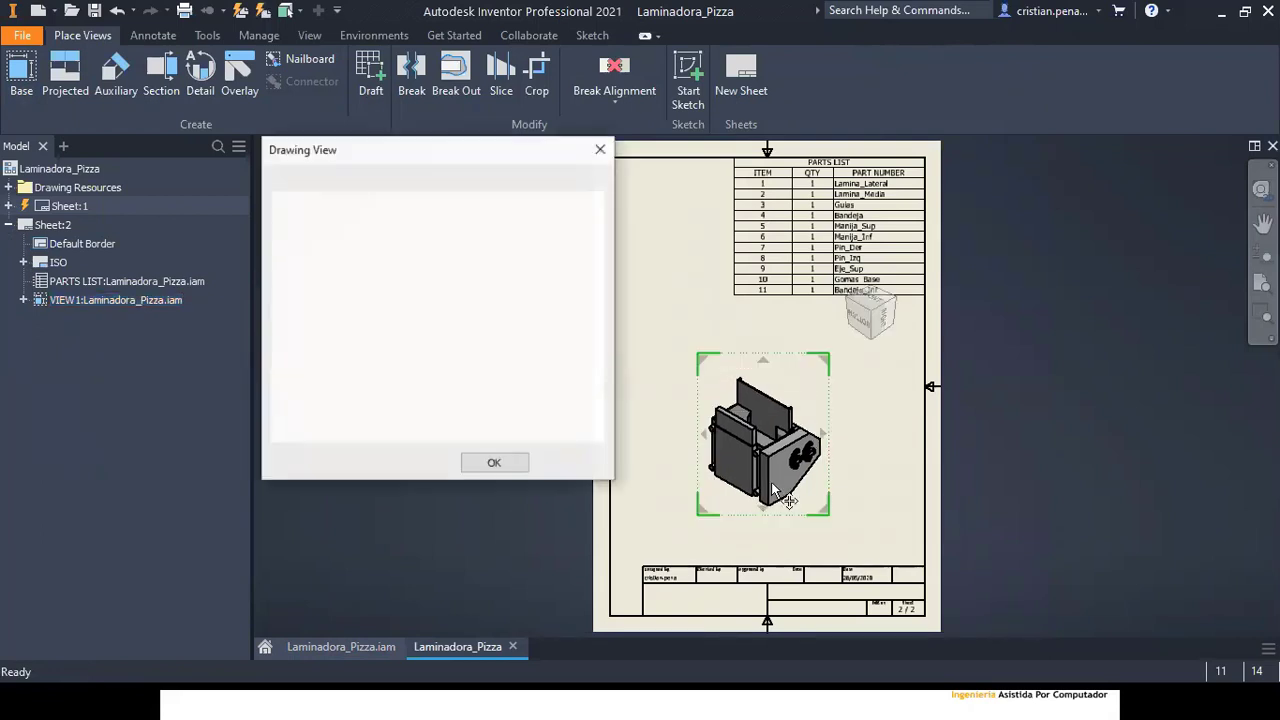
click(849, 288)
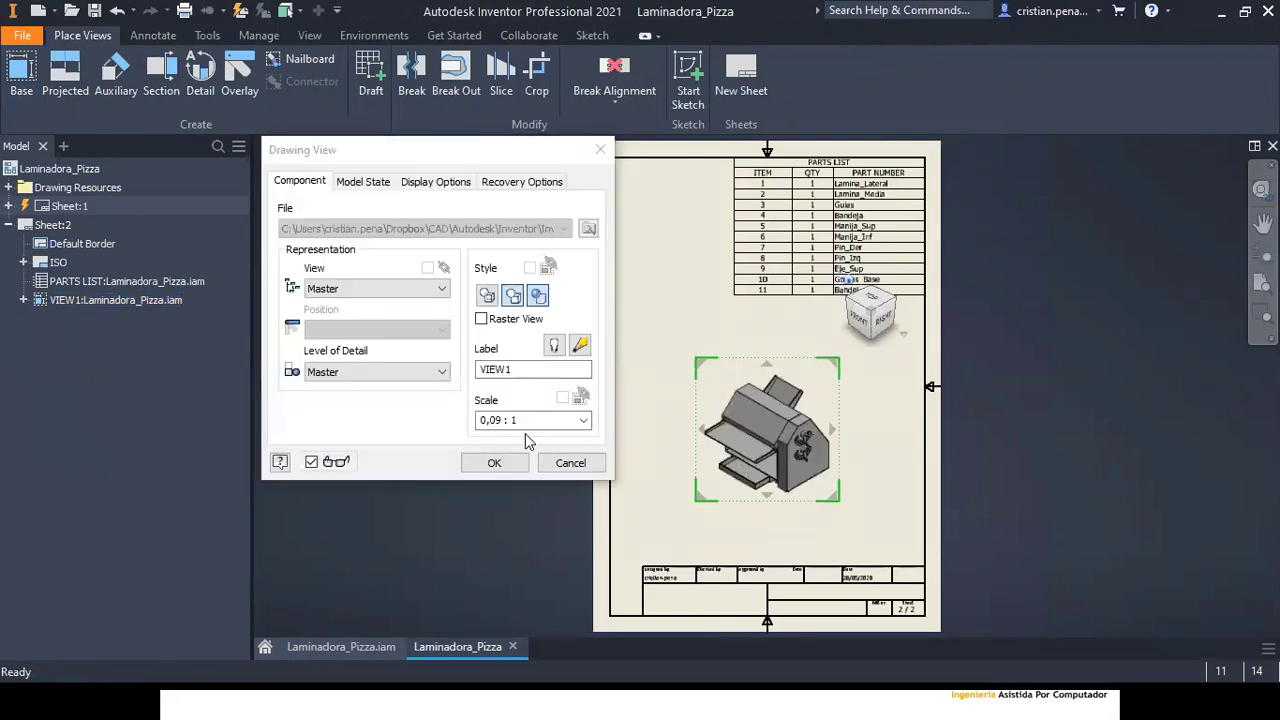
click(493, 463)
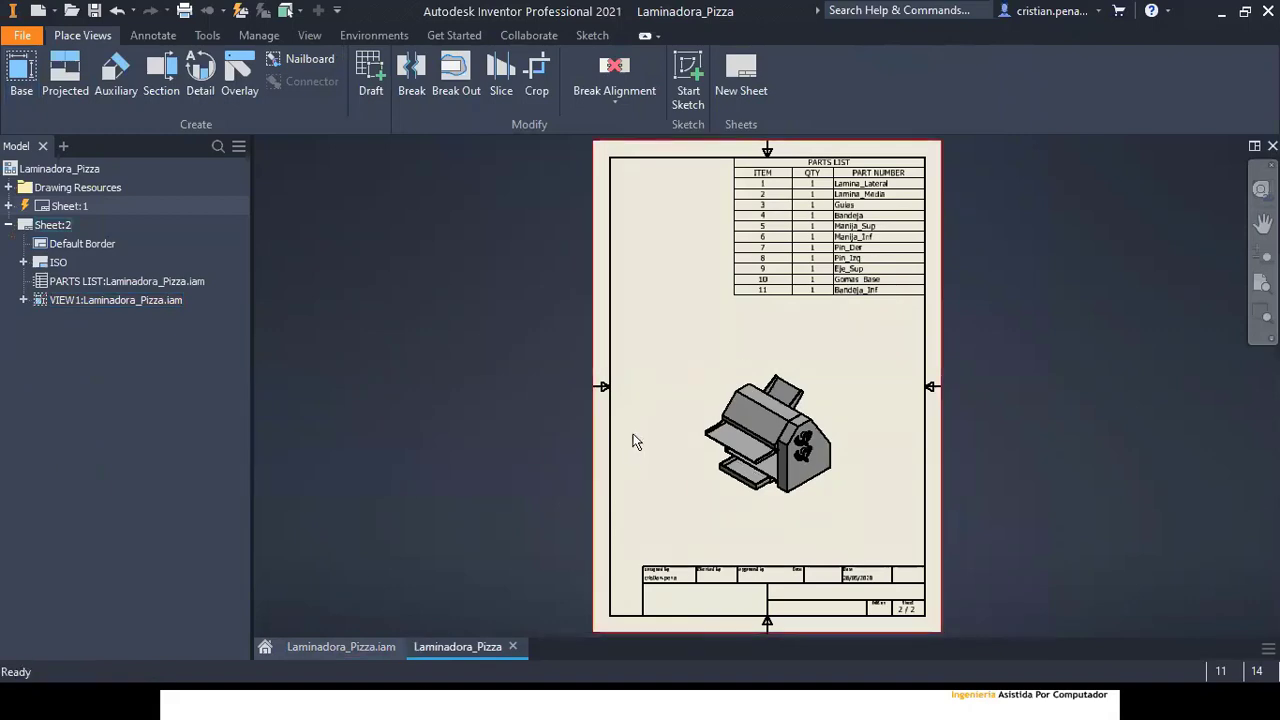
Step: Examine the parts list and the isometric view on Sheet:2
mouse_move(829, 351)
middle_down()
mouse_move(760, 300)
mouse_move(803, 286)
mouse_move(801, 329)
middle_up()
scroll(771, 166, up, 5)
scroll(760, 330, down, 2)
click(700, 330)
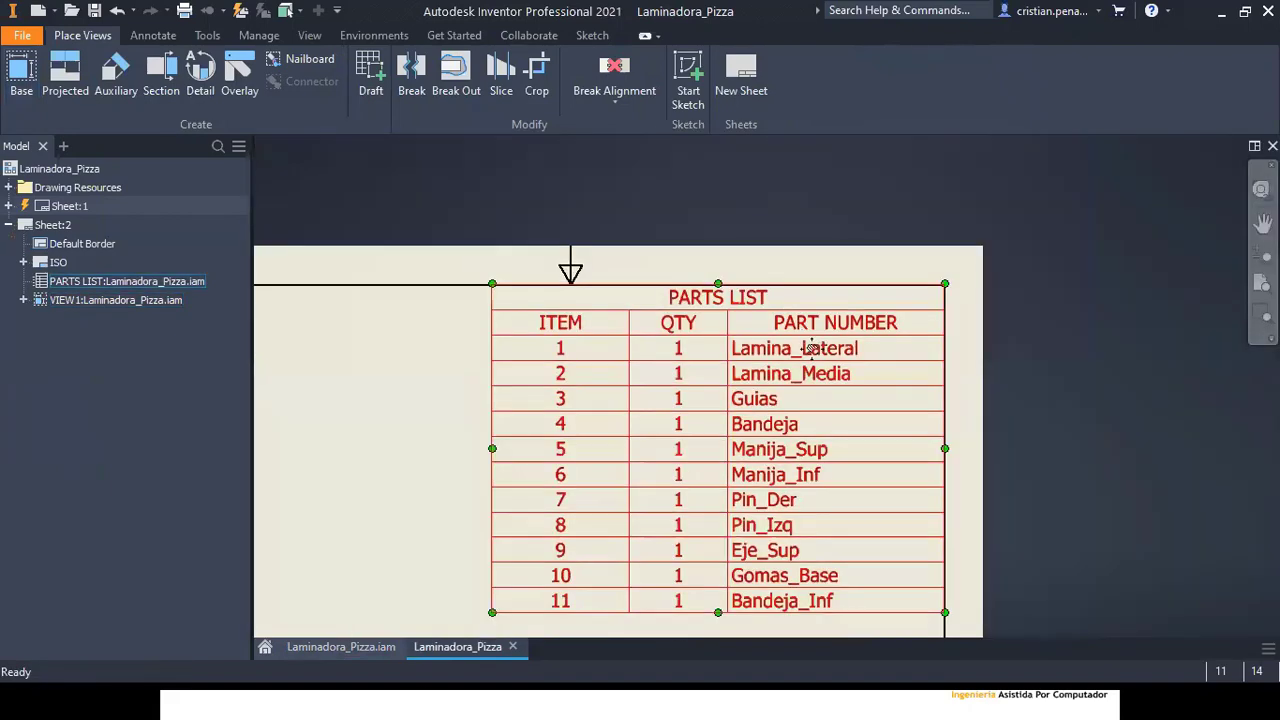
scroll(771, 294, down, 3)
key(Escape)
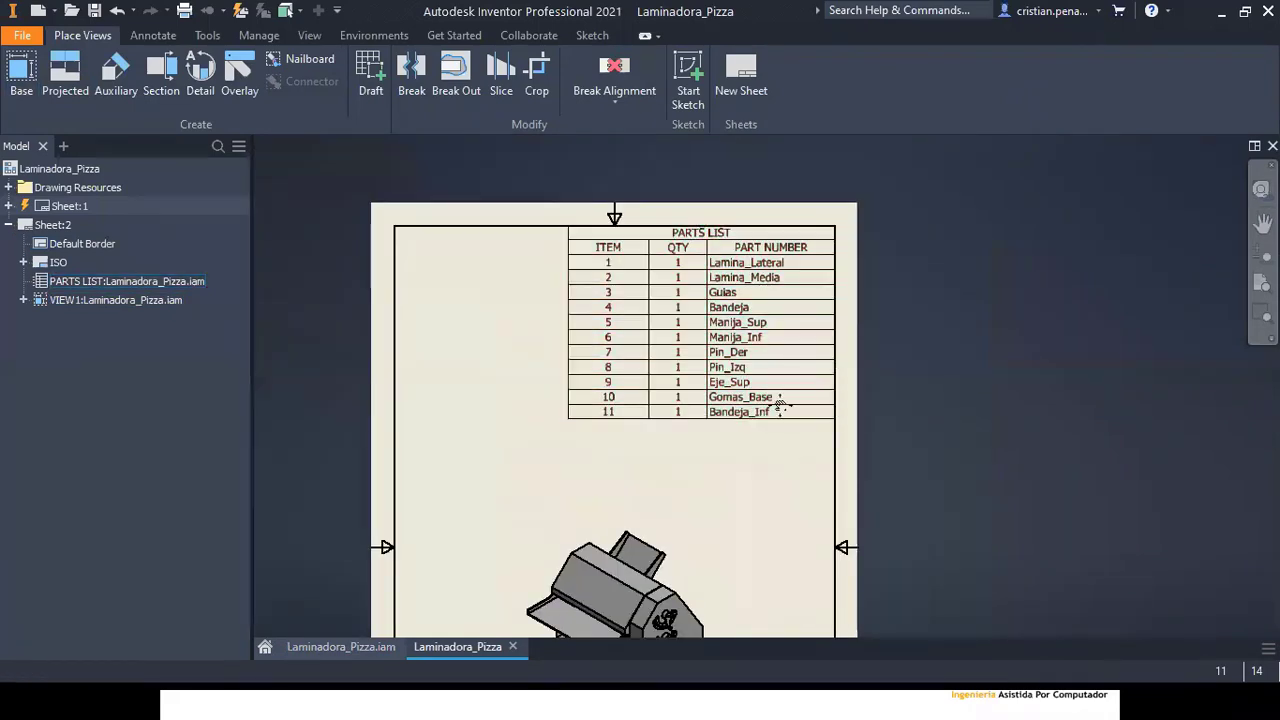
scroll(780, 410, down, 1)
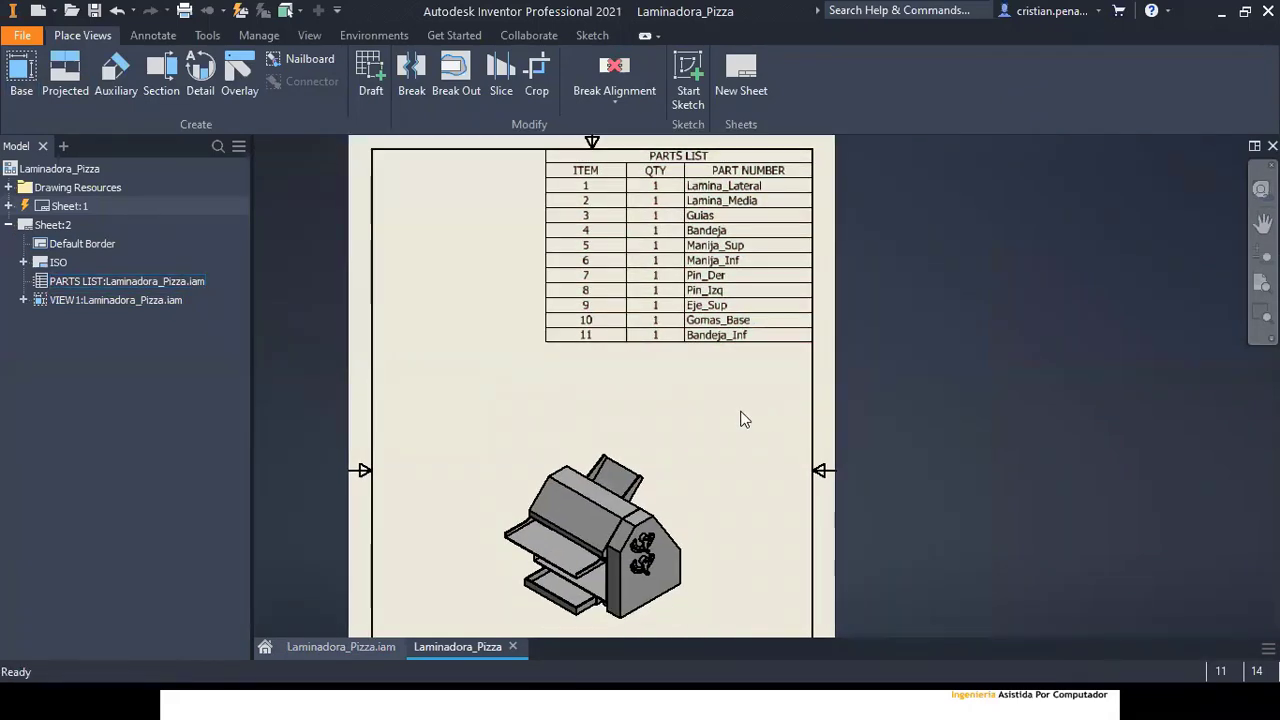
scroll(817, 371, down, 2)
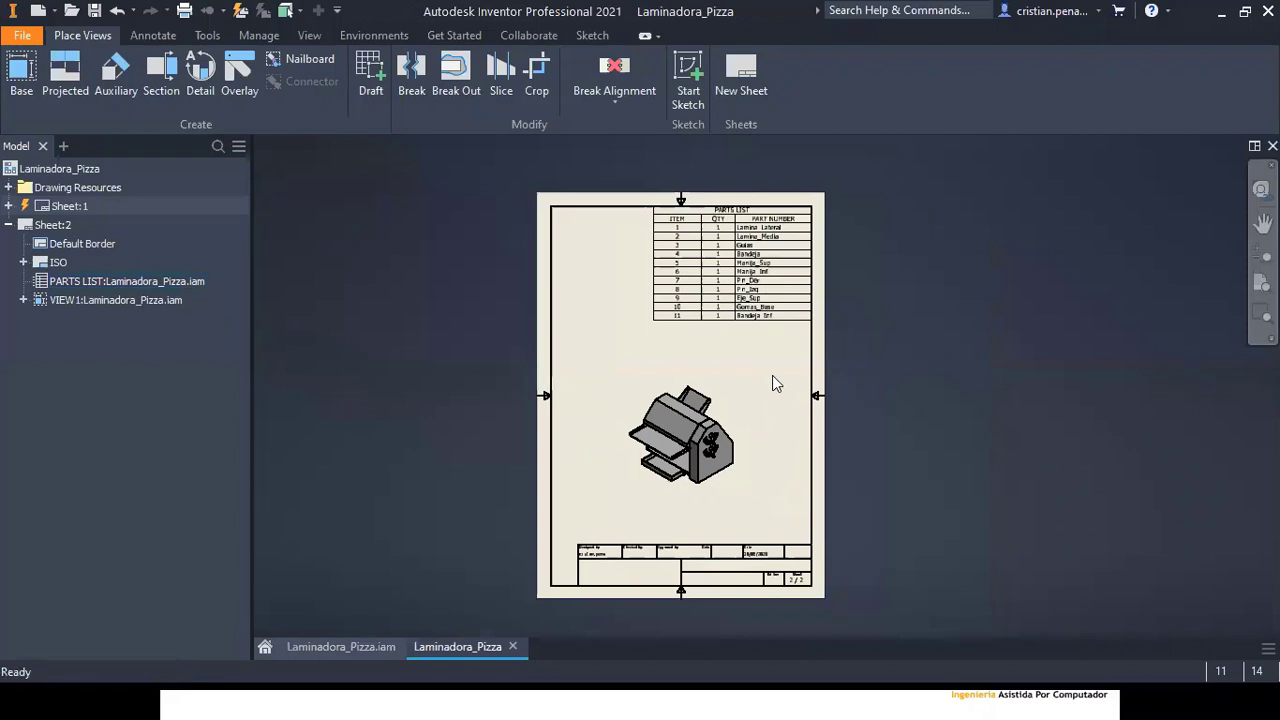
scroll(772, 375, up, 2)
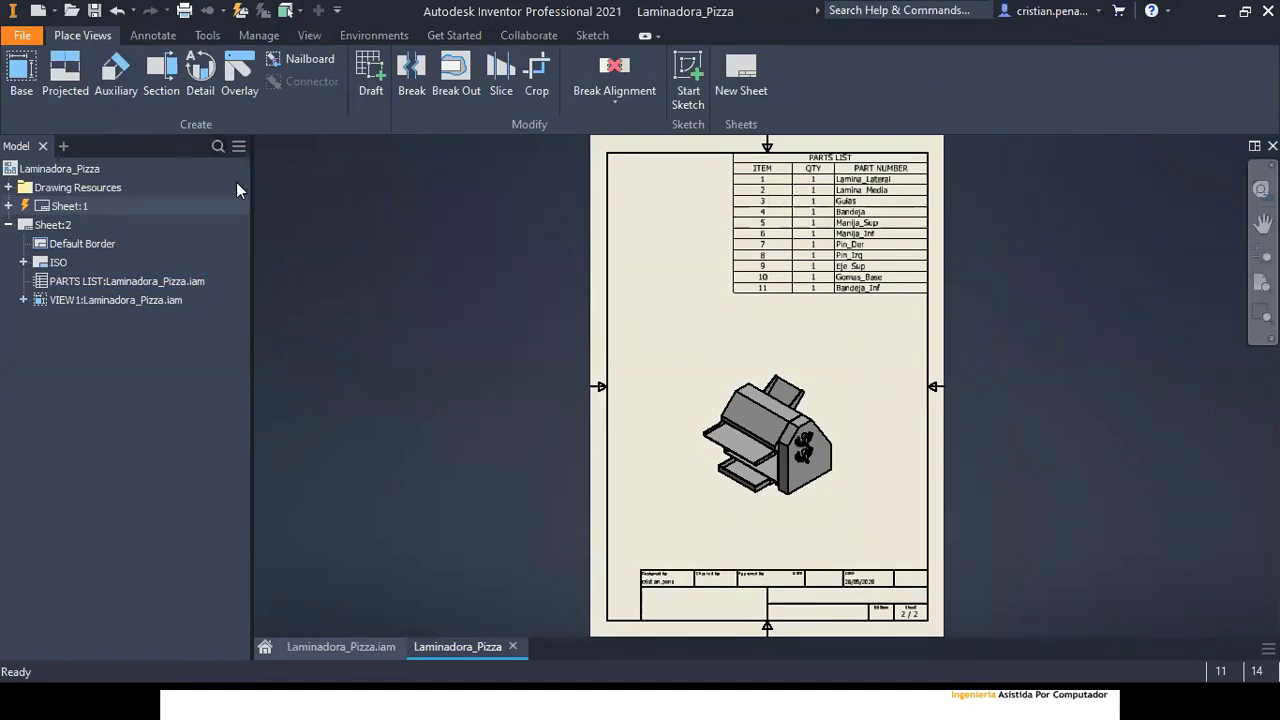
Step: Add Auto Balloons to all components of the isometric view, placed around it with 10,50 mm offset spacing
click(153, 35)
click(923, 214)
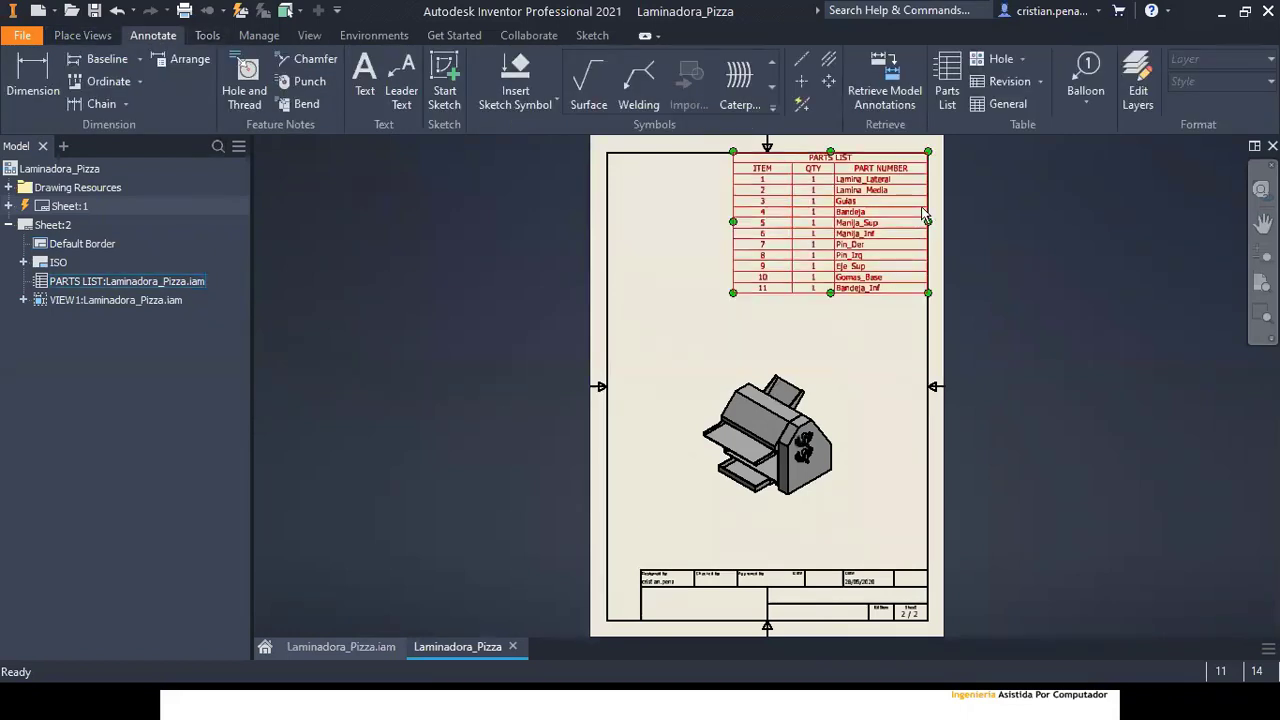
click(1092, 104)
click(1113, 172)
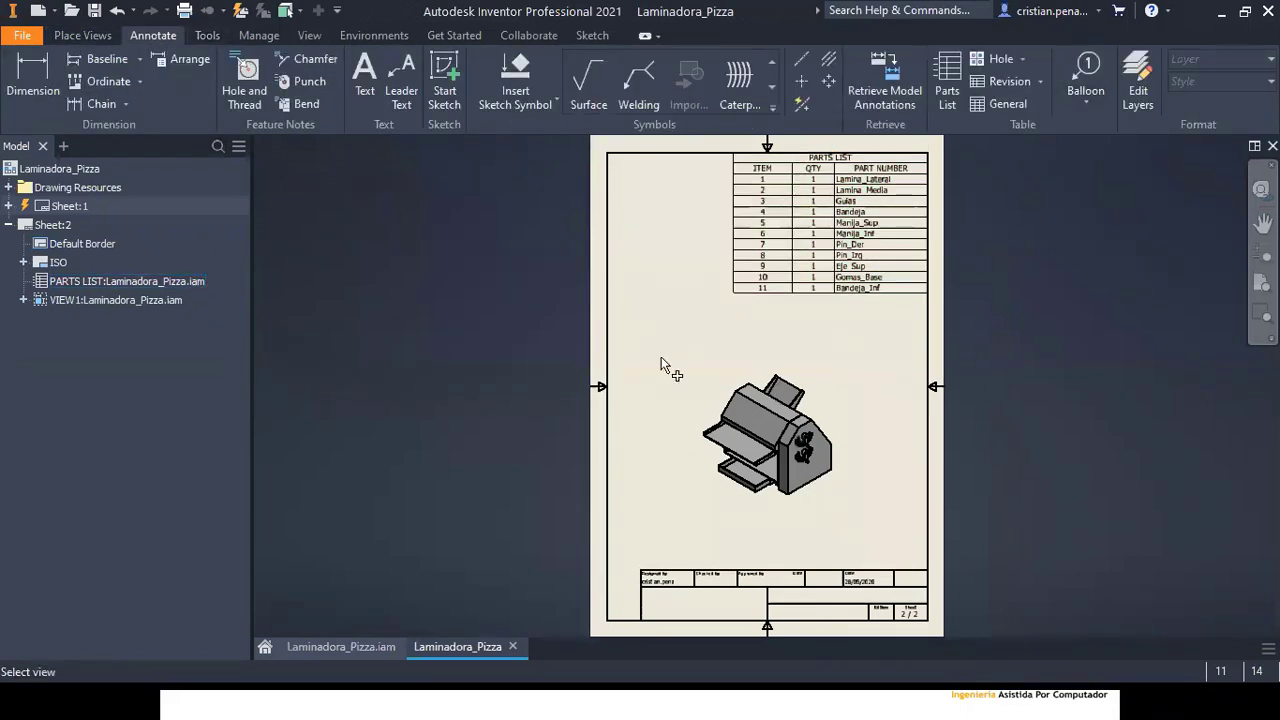
click(796, 364)
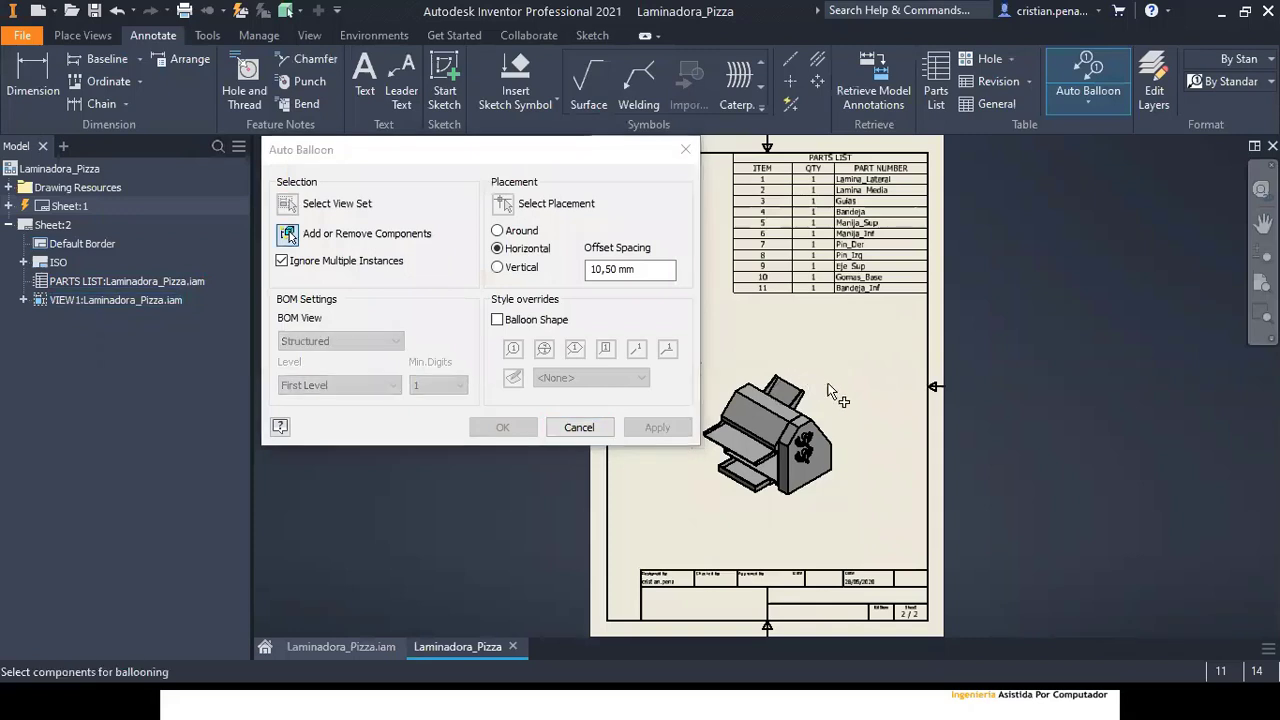
middle_drag(854, 379, 946, 361)
drag(749, 320, 1002, 500)
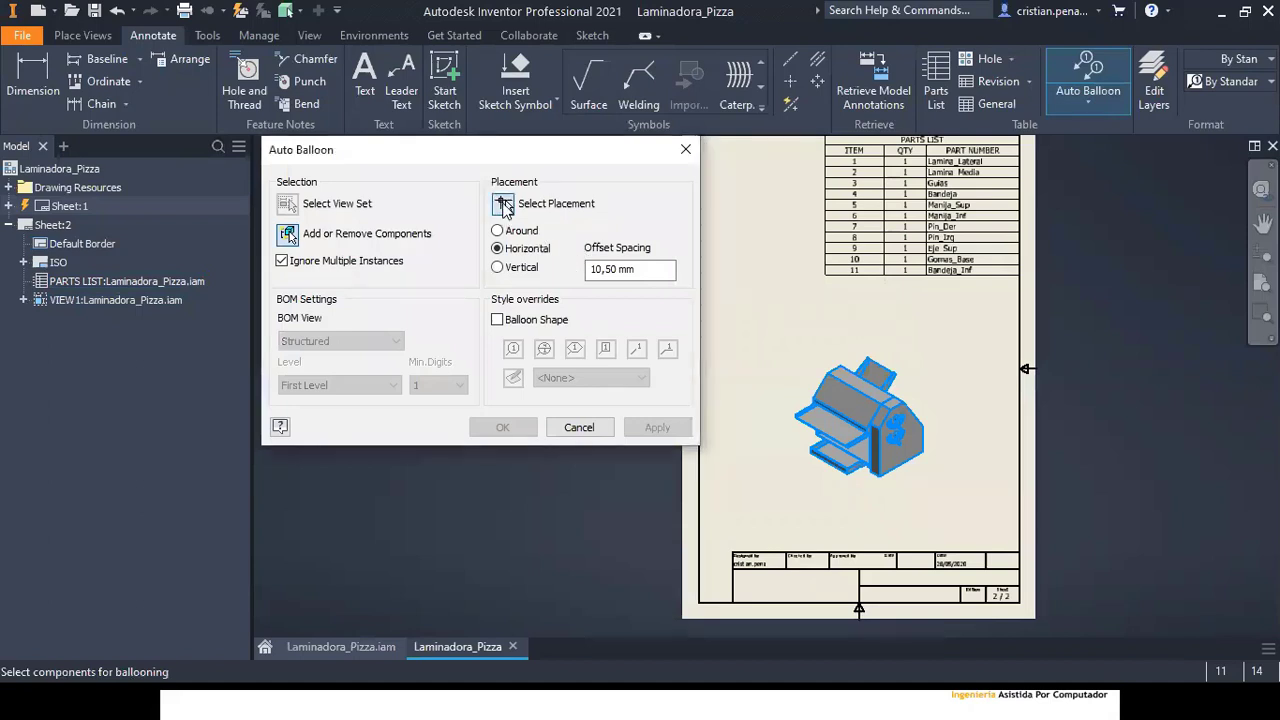
click(505, 205)
click(497, 230)
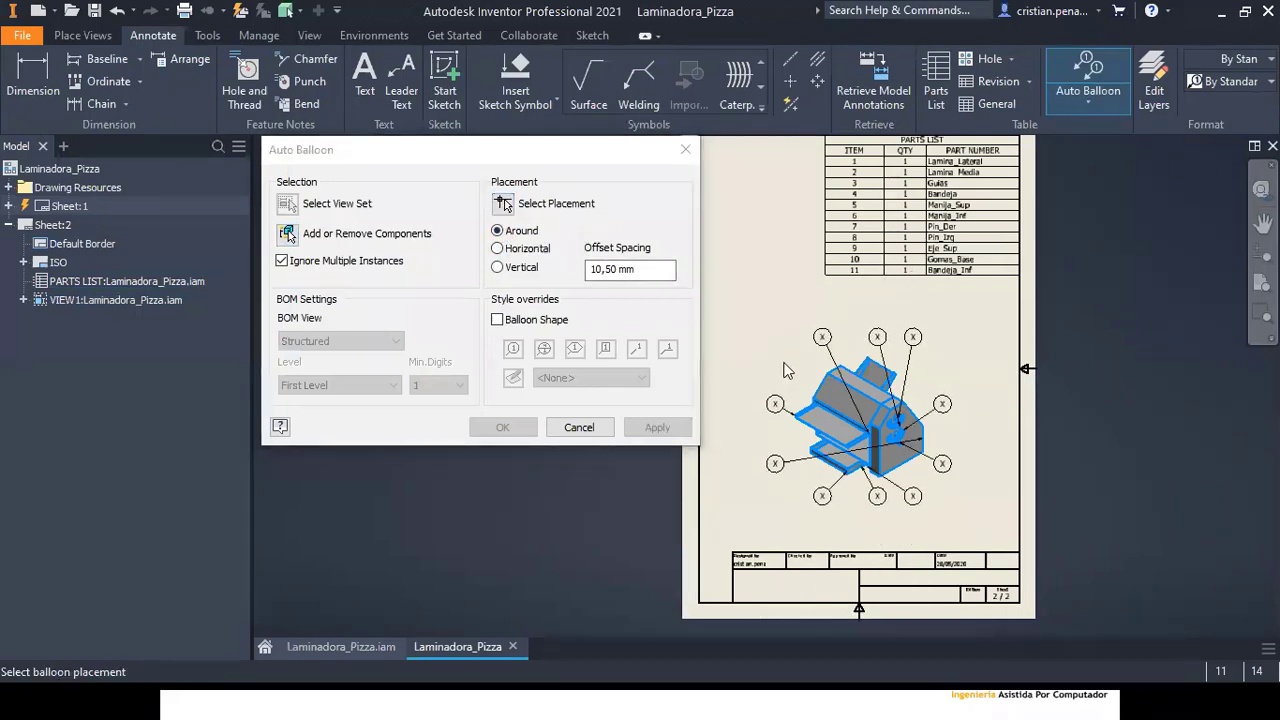
click(786, 370)
click(503, 427)
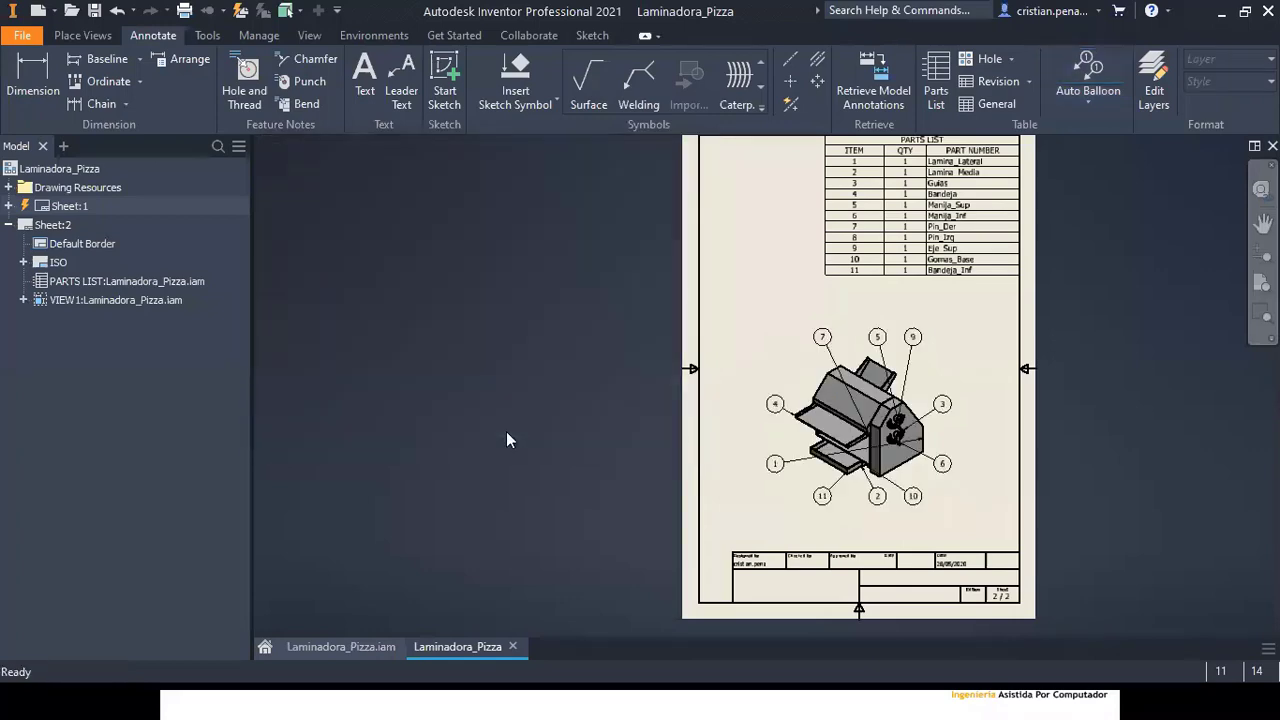
Step: Create a sheet format named BOM - Ballons from Sheet:2 with views fitted to the sheet
mouse_move(477, 323)
middle_down()
mouse_move(476, 306)
mouse_move(452, 308)
middle_up()
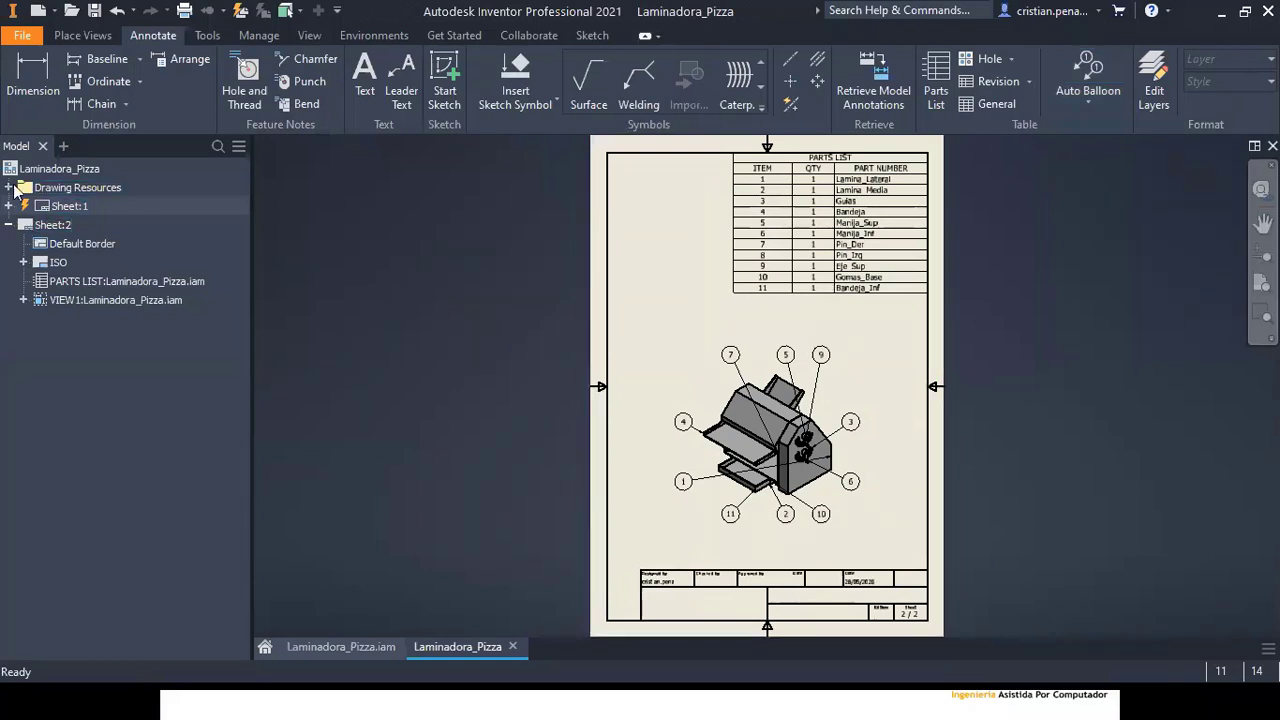
double_click(55, 188)
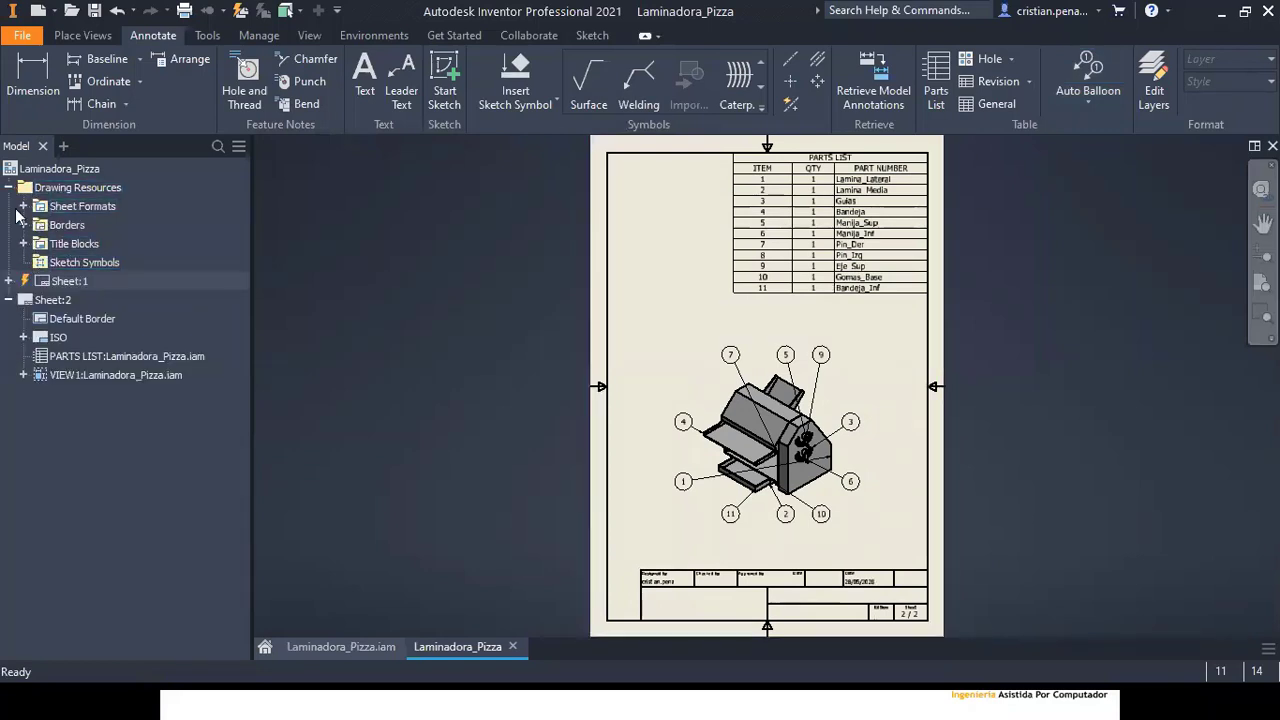
click(23, 206)
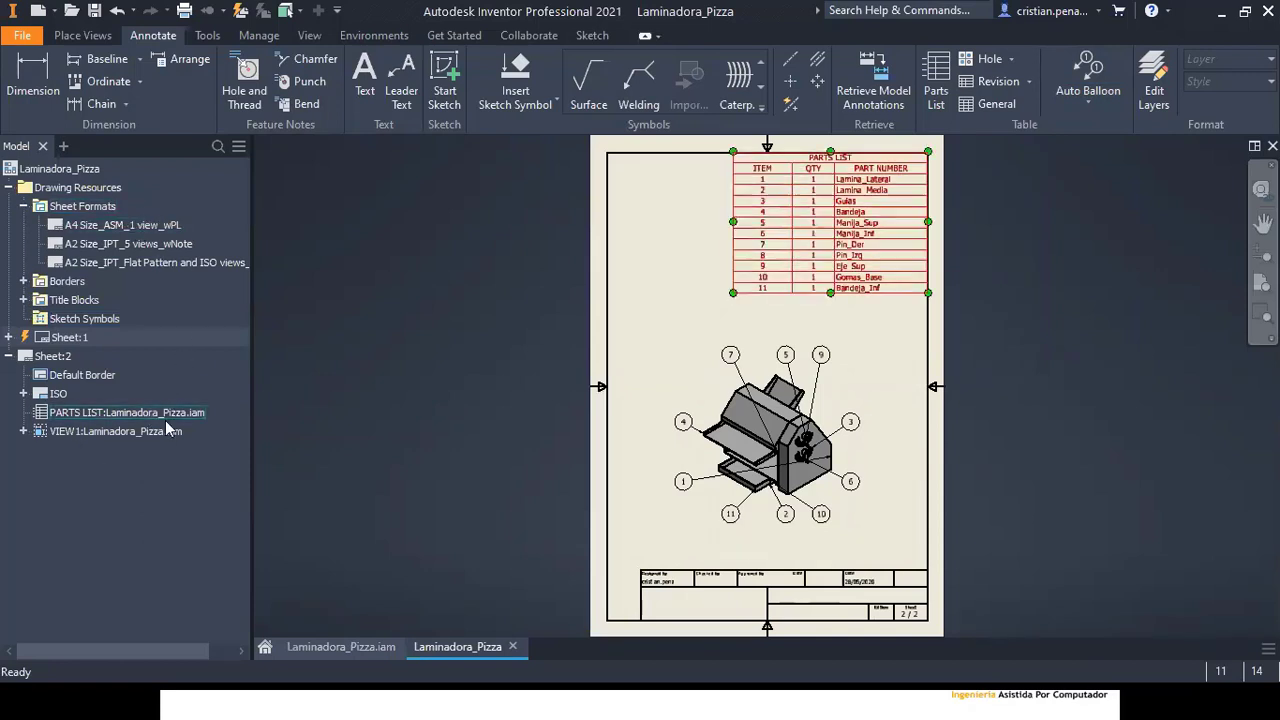
right_click(46, 356)
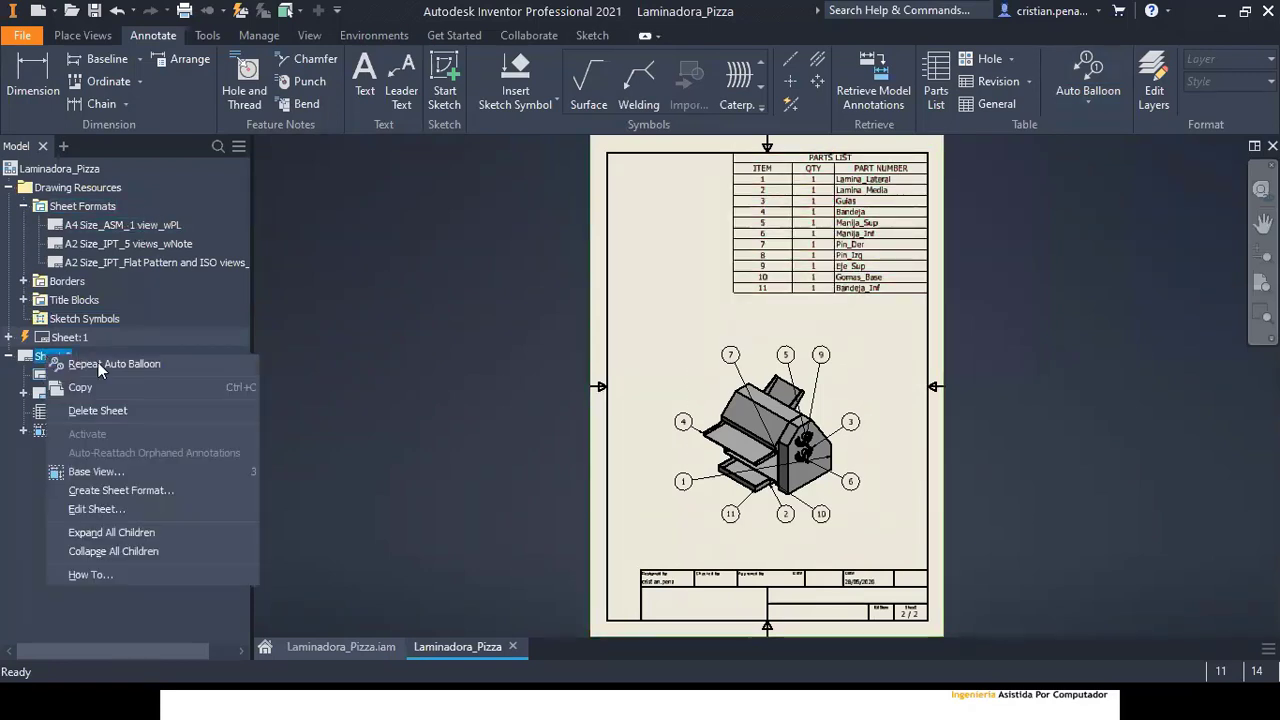
click(122, 490)
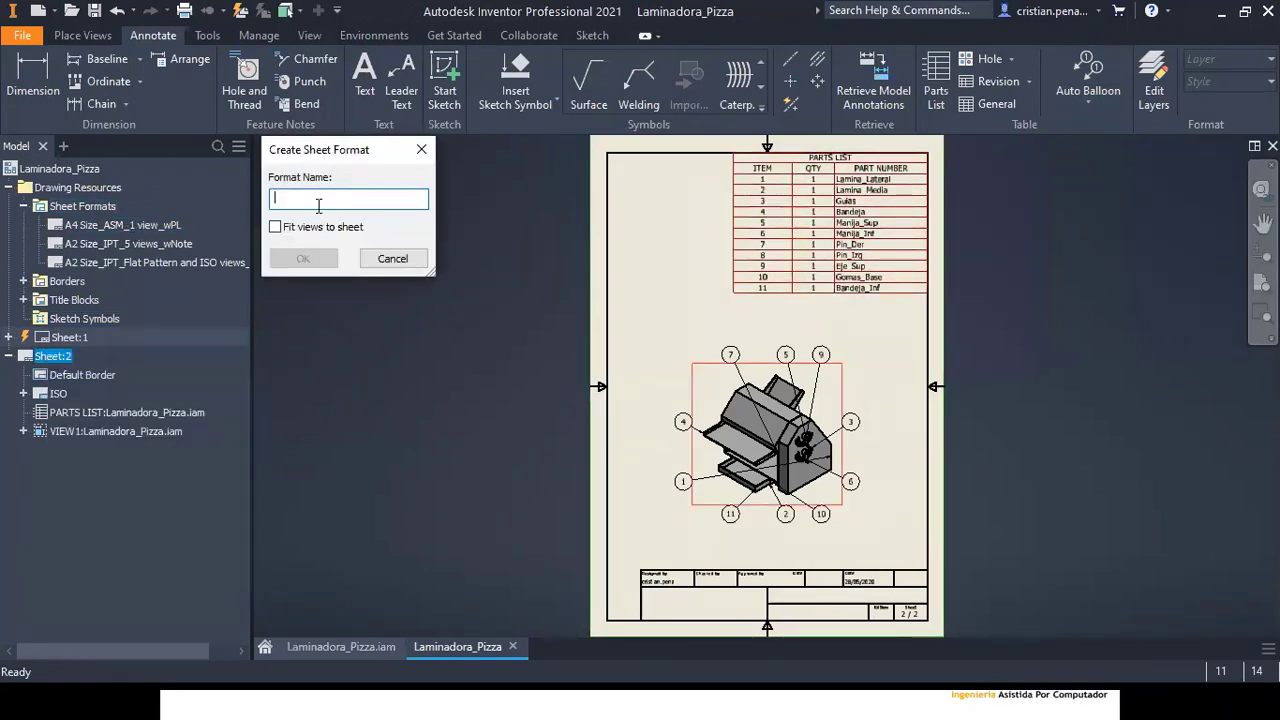
text(BOM - V)
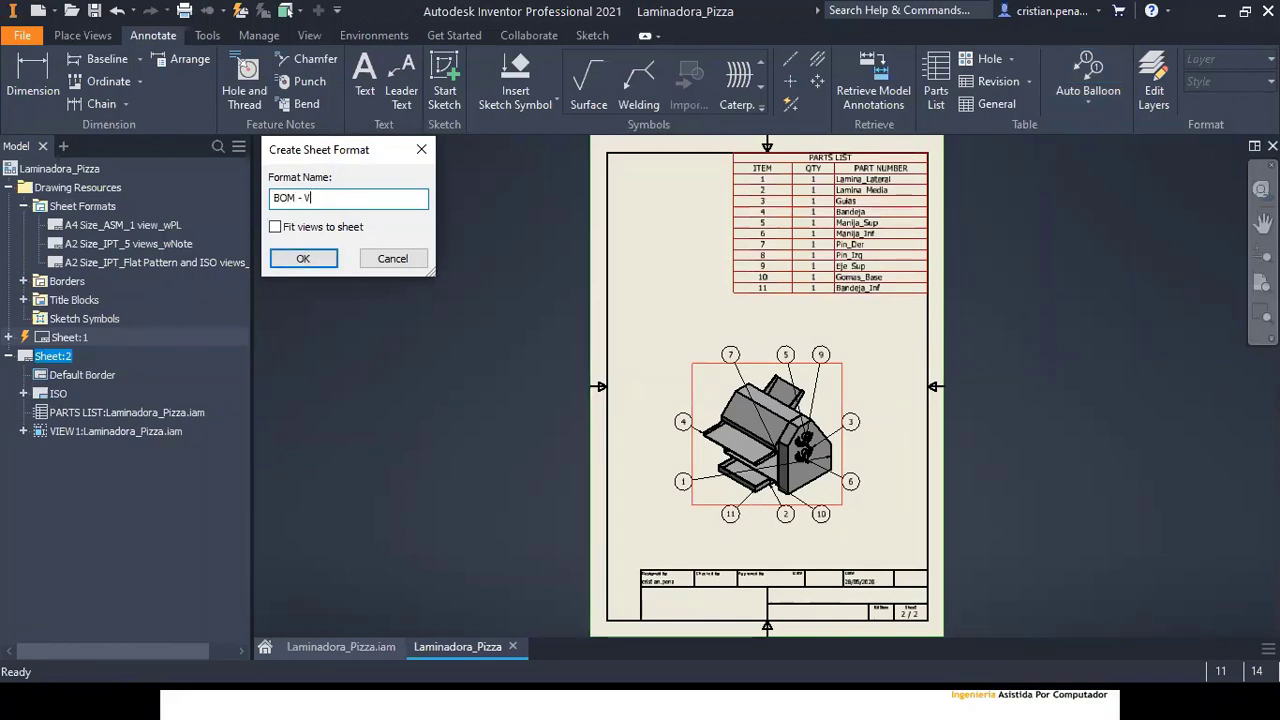
key(BackSpace)
click(276, 227)
click(302, 259)
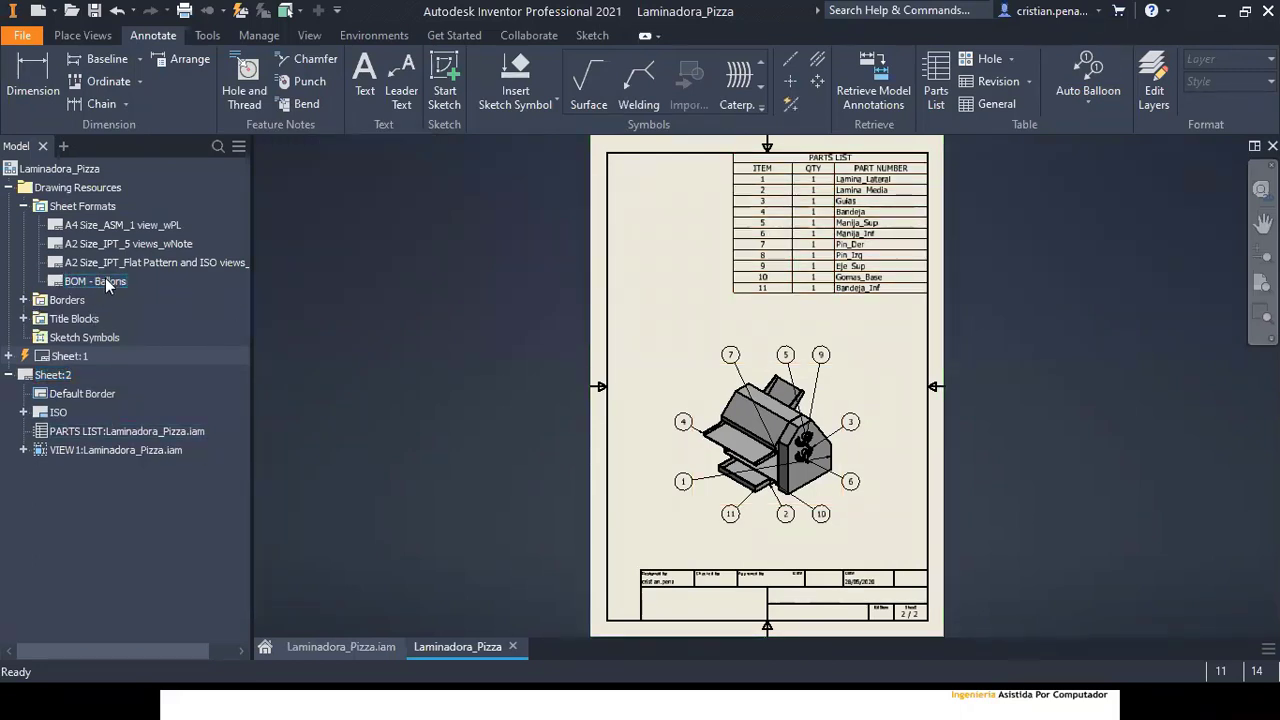
click(319, 261)
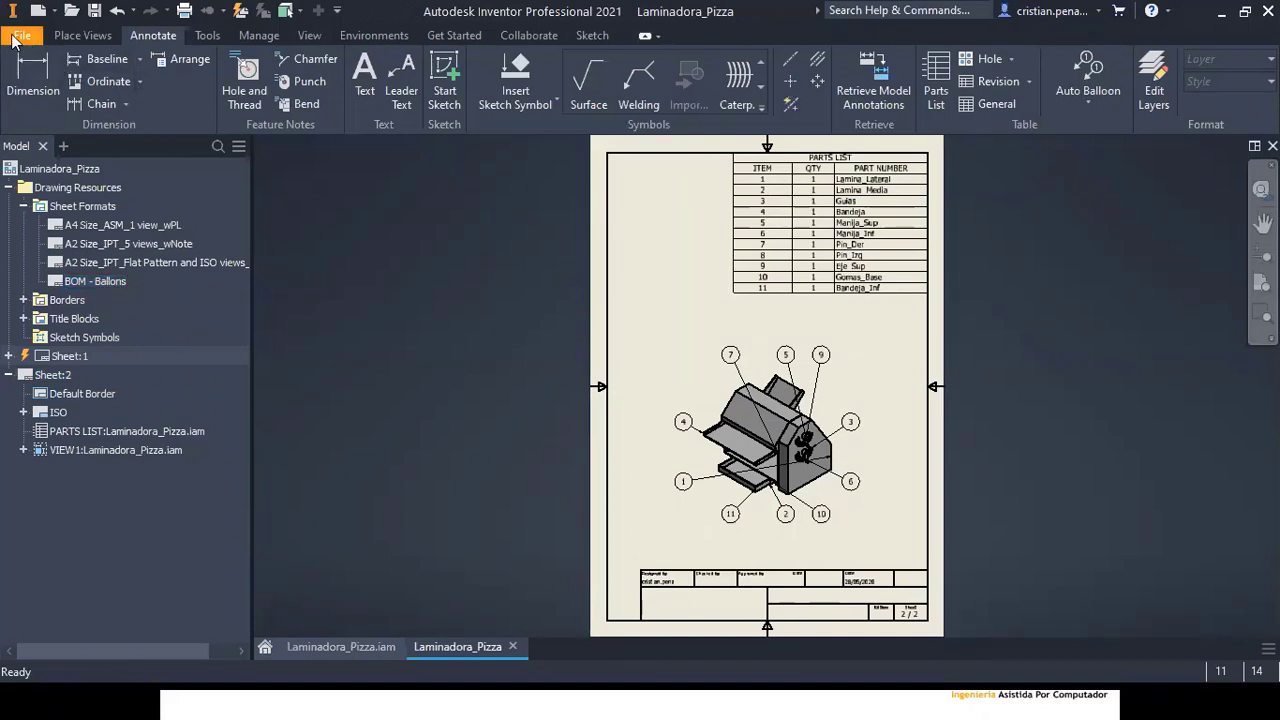
key(Escape)
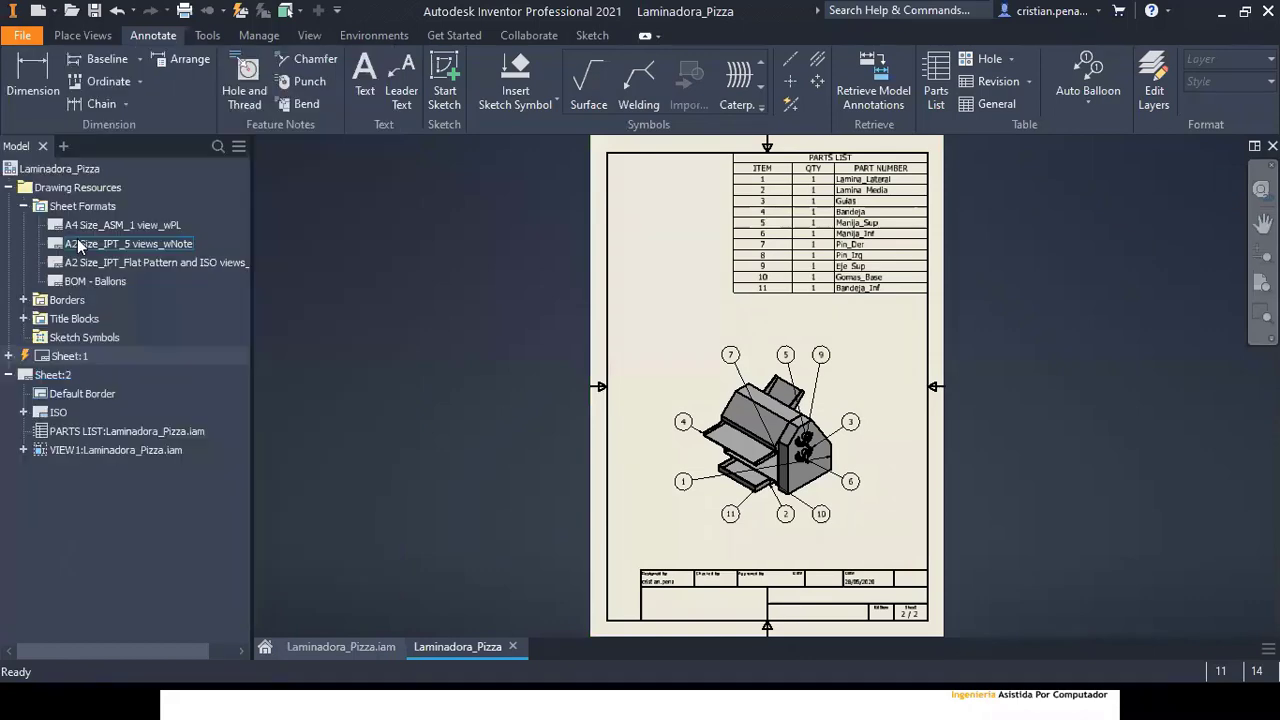
key(ctrl+s)
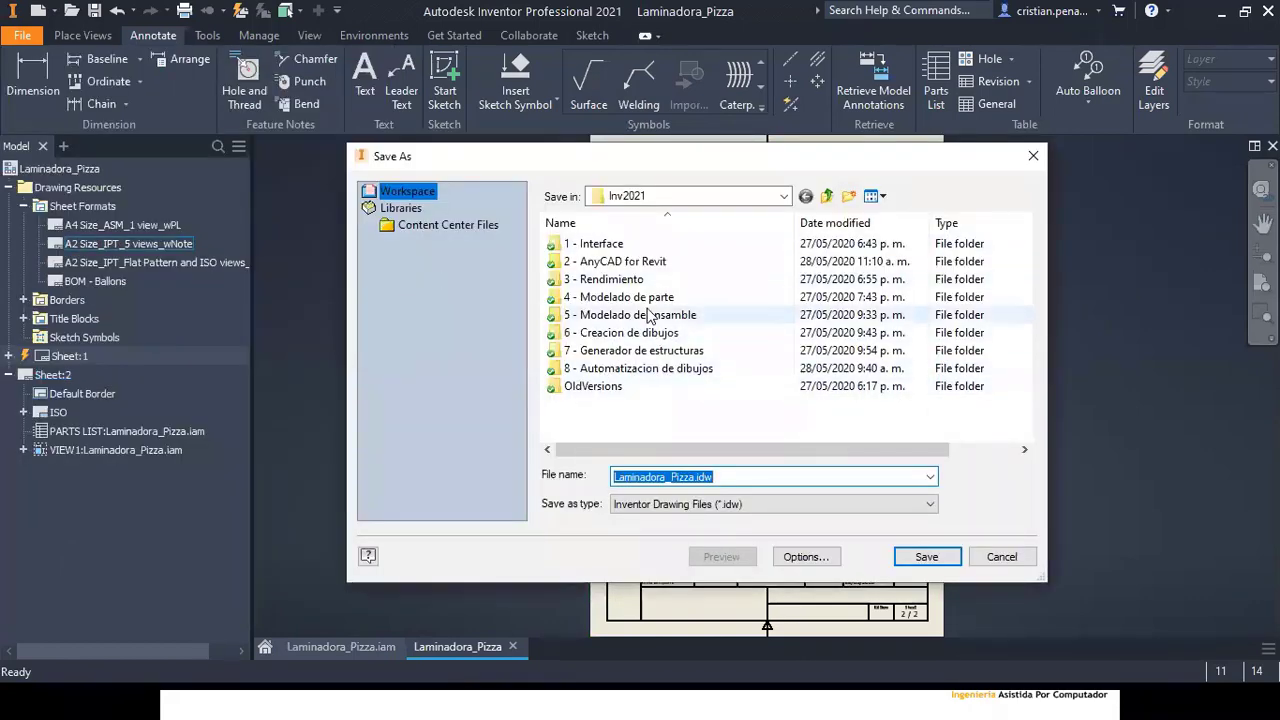
click(1033, 155)
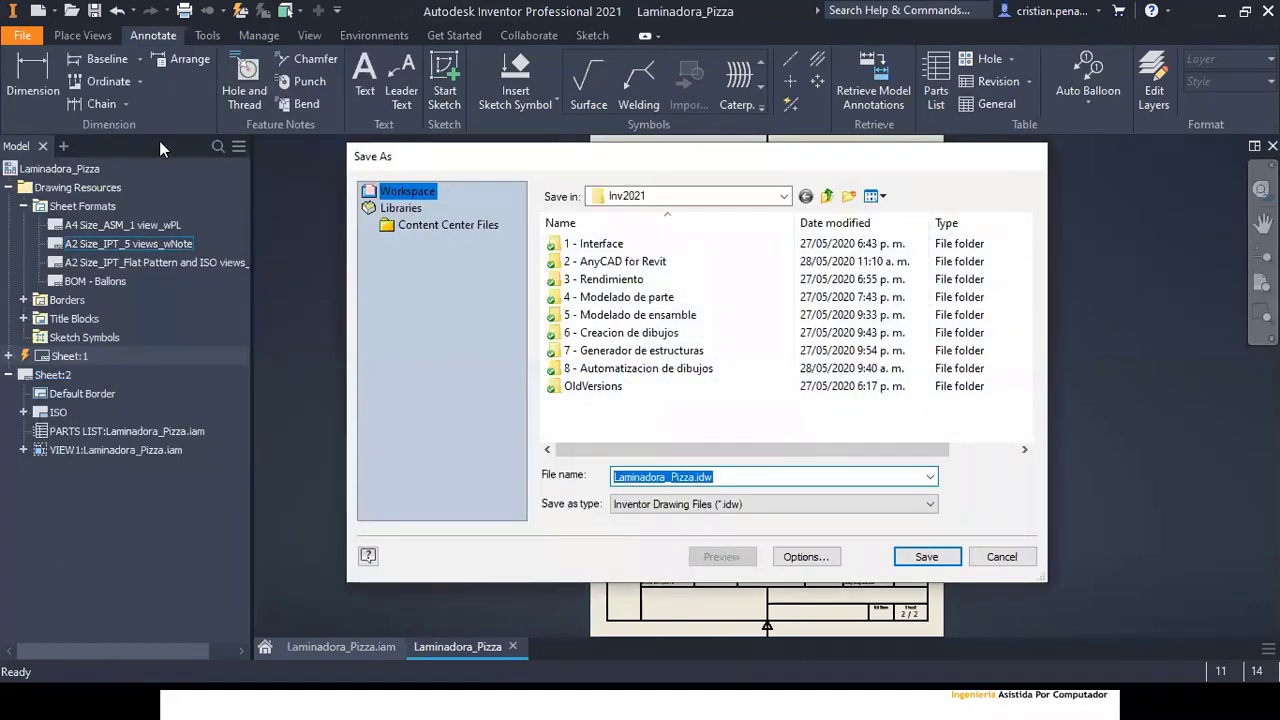
Step: Save a copy of the drawing as a template named Sheet Format in the Inv2021 templates folder, and close the drawing without saving
click(22, 36)
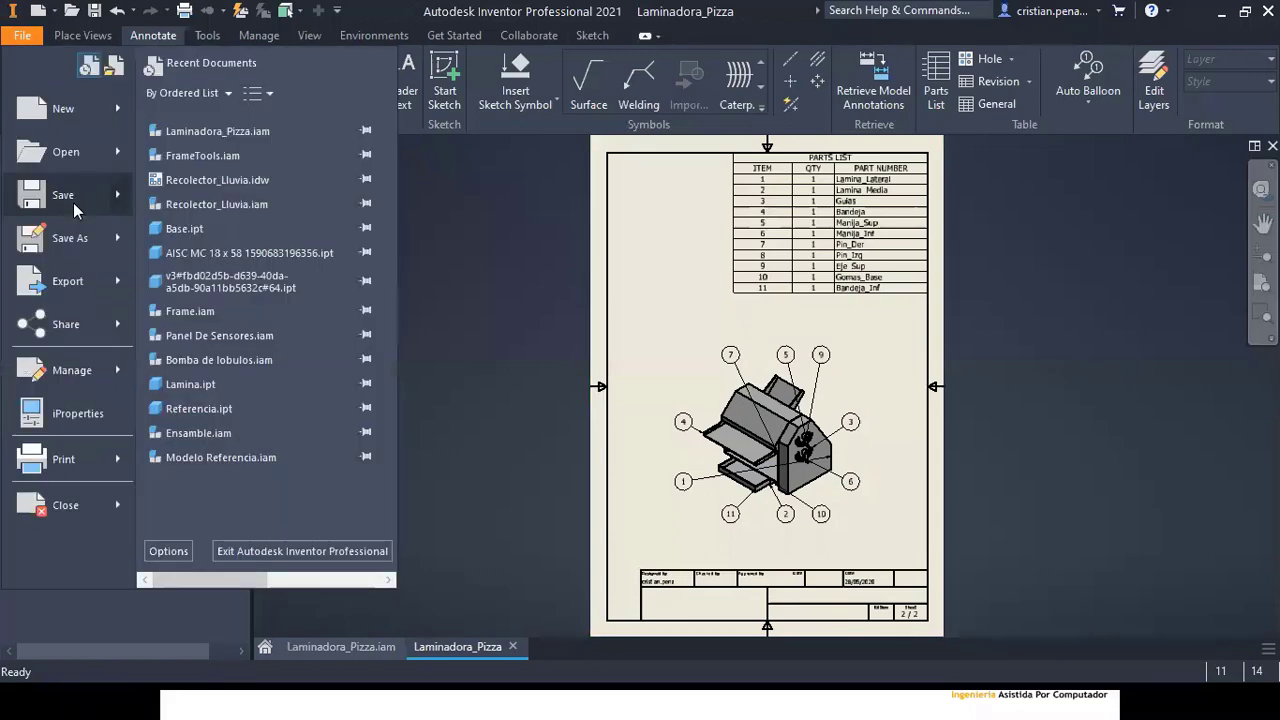
mouse_move(70, 238)
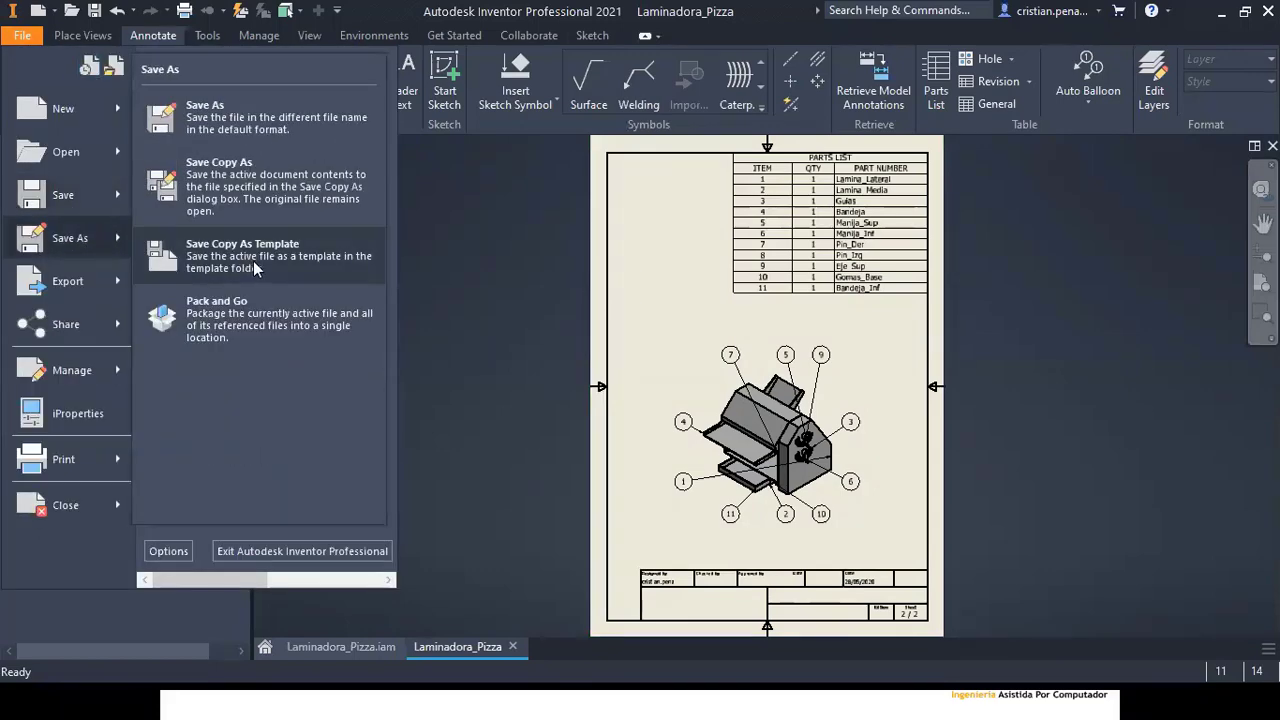
click(250, 260)
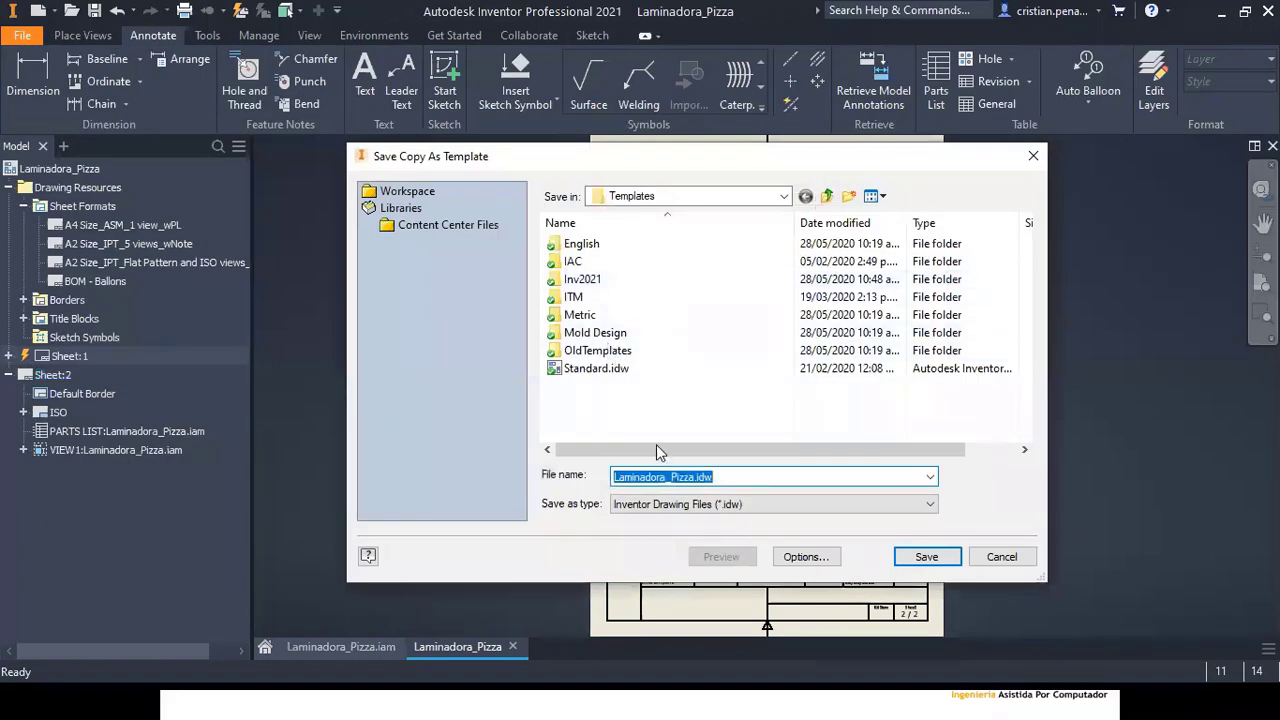
double_click(592, 280)
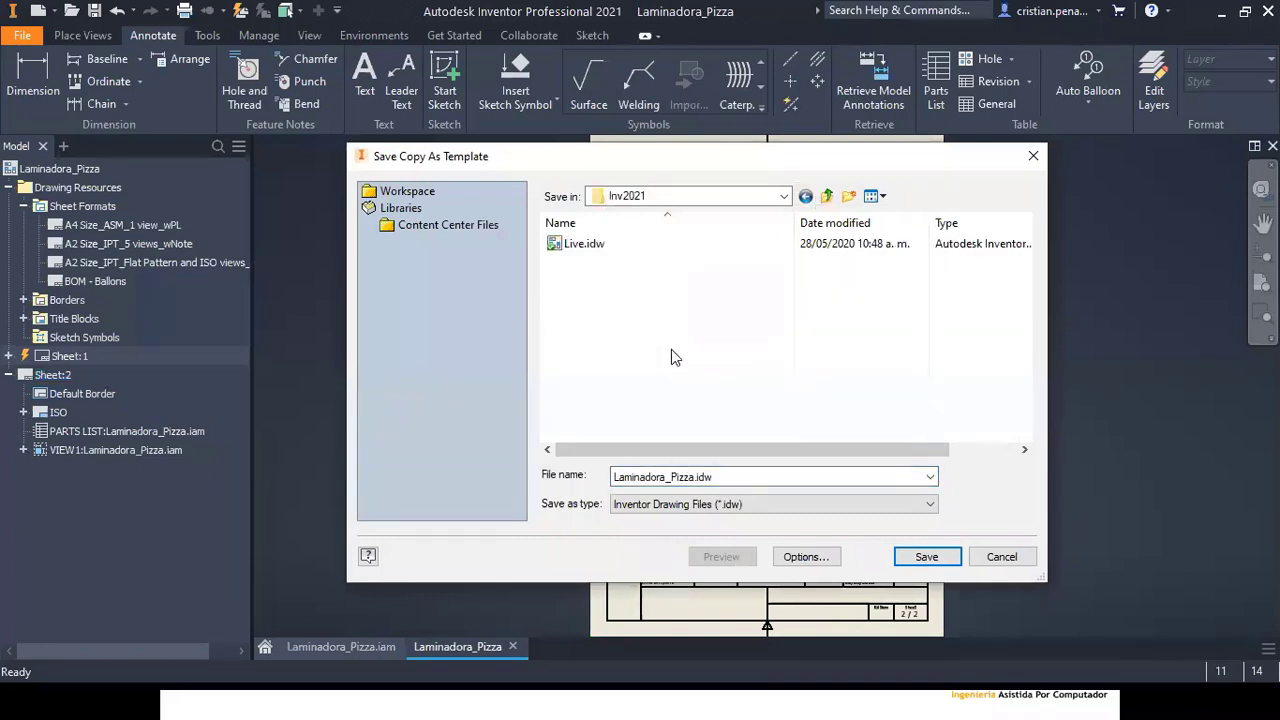
double_click(674, 477)
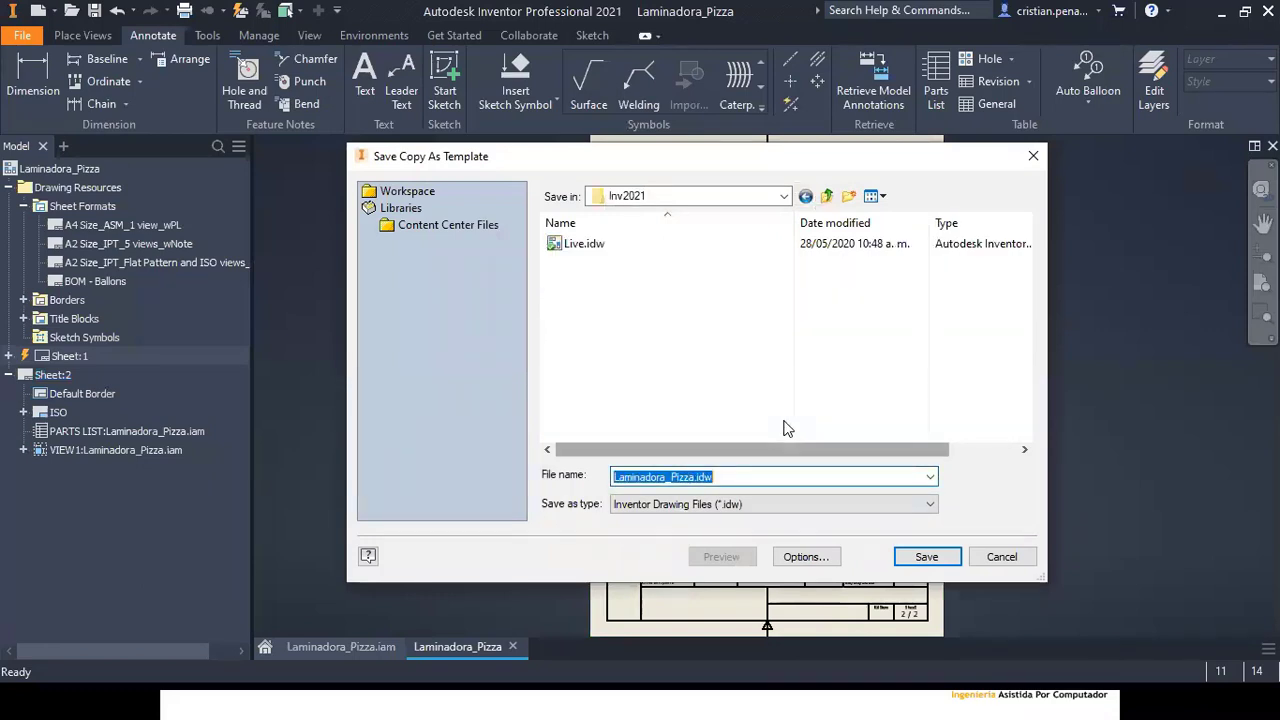
text(Sheet Format)
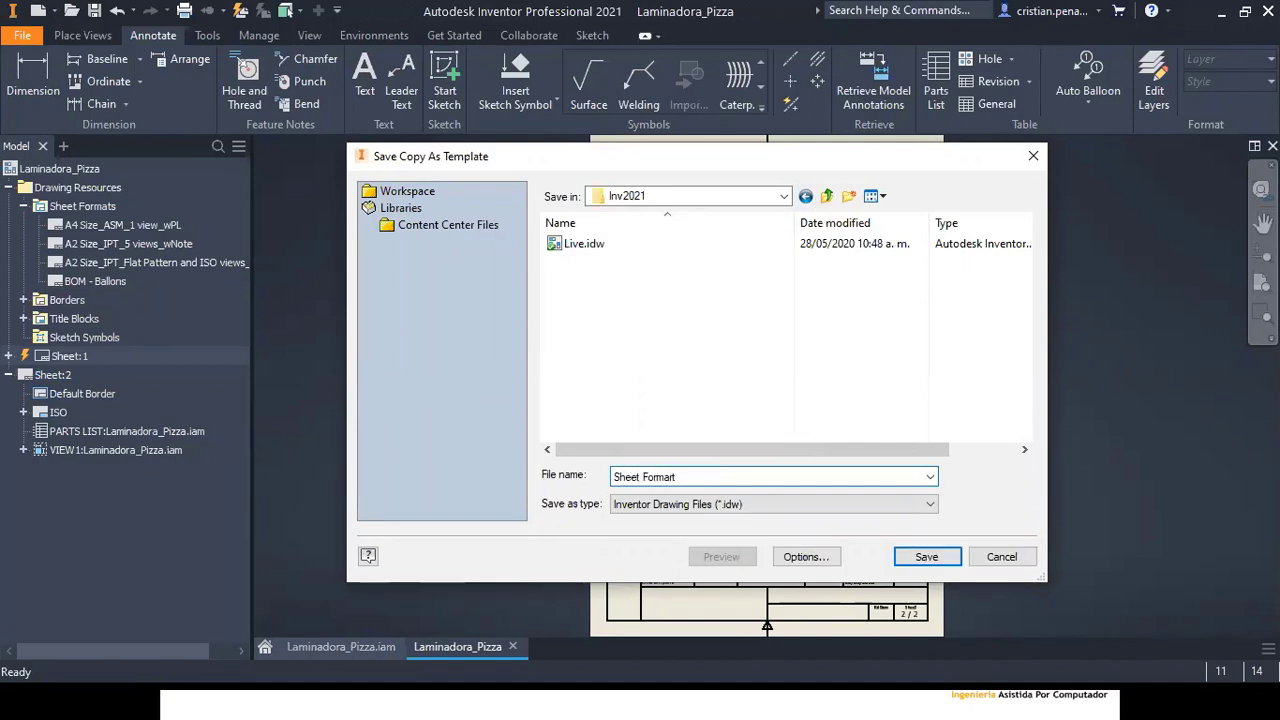
click(920, 560)
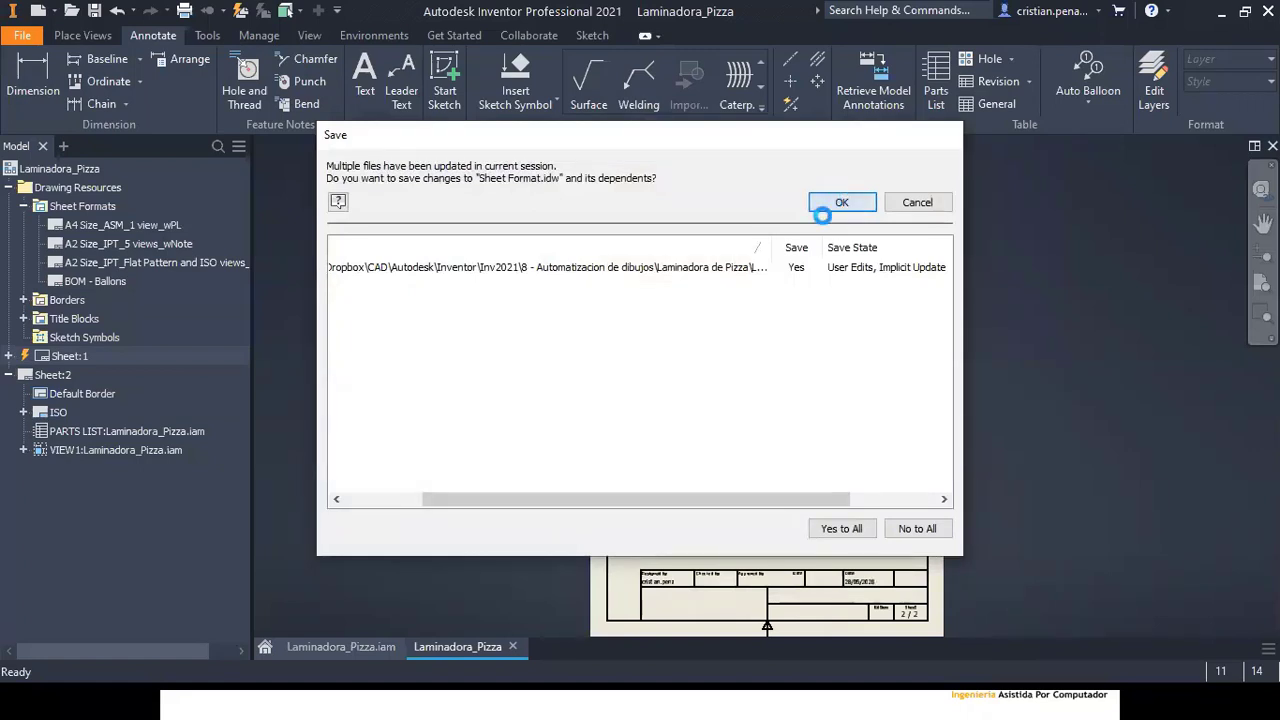
click(842, 203)
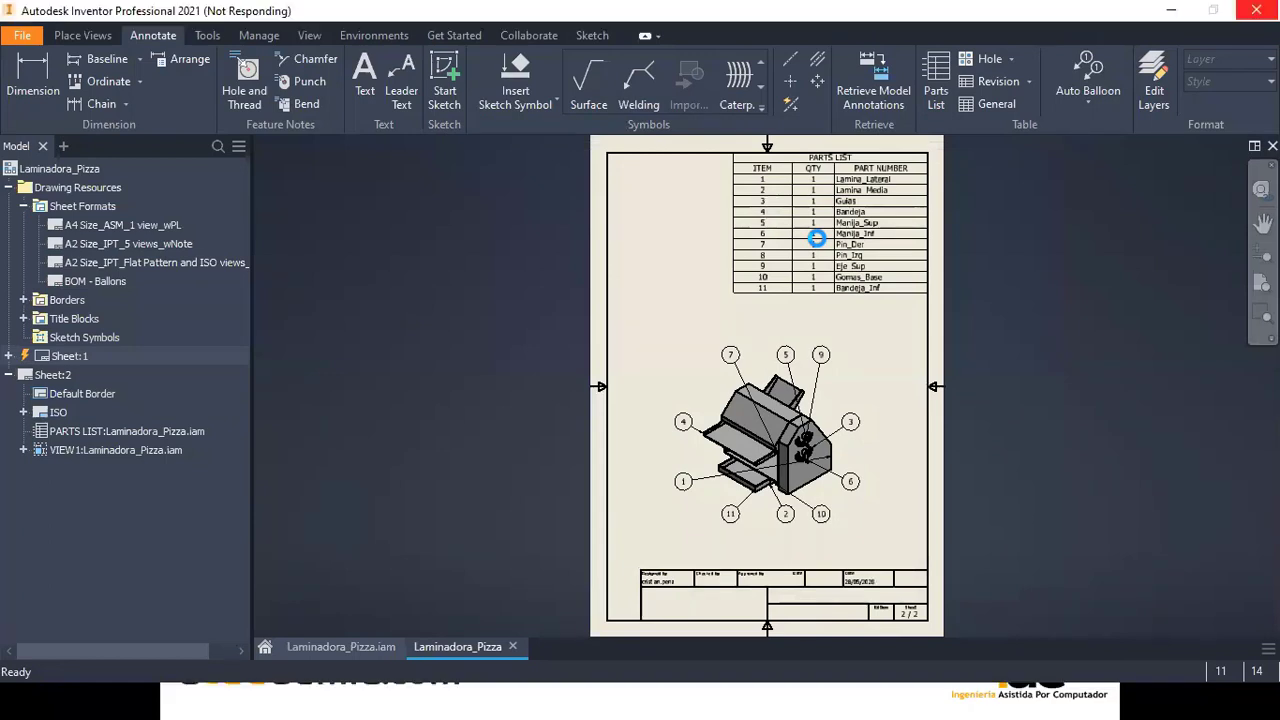
click(817, 238)
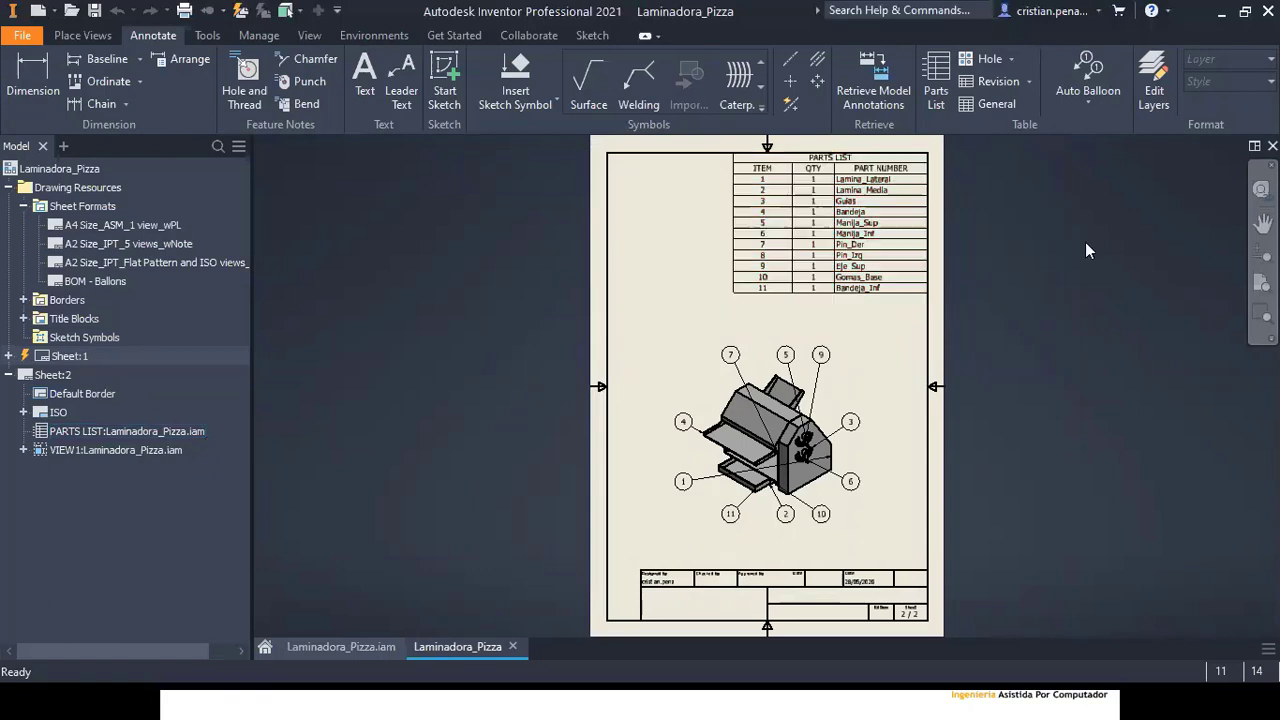
click(1272, 146)
click(584, 388)
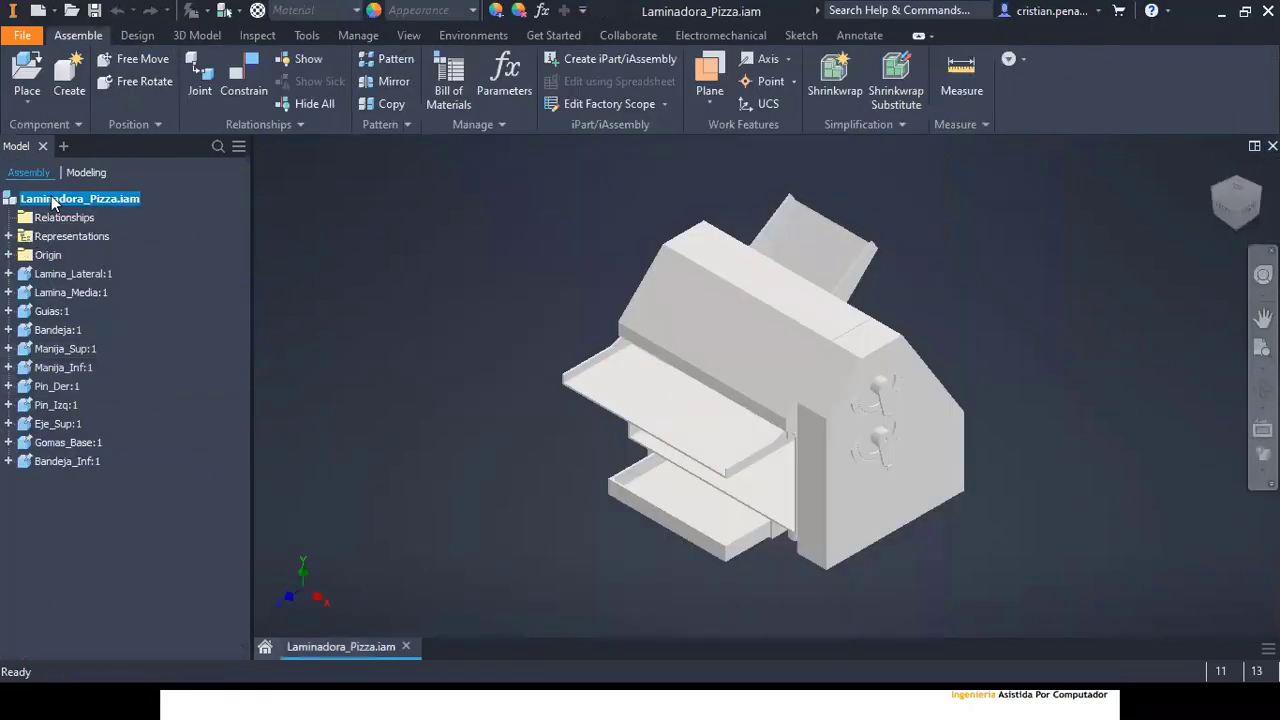
Step: Create a drawing of the Laminadora_Pizza assembly from the Inv2021 Sheet Format.idw template, without placing an additional base view
right_click(50, 198)
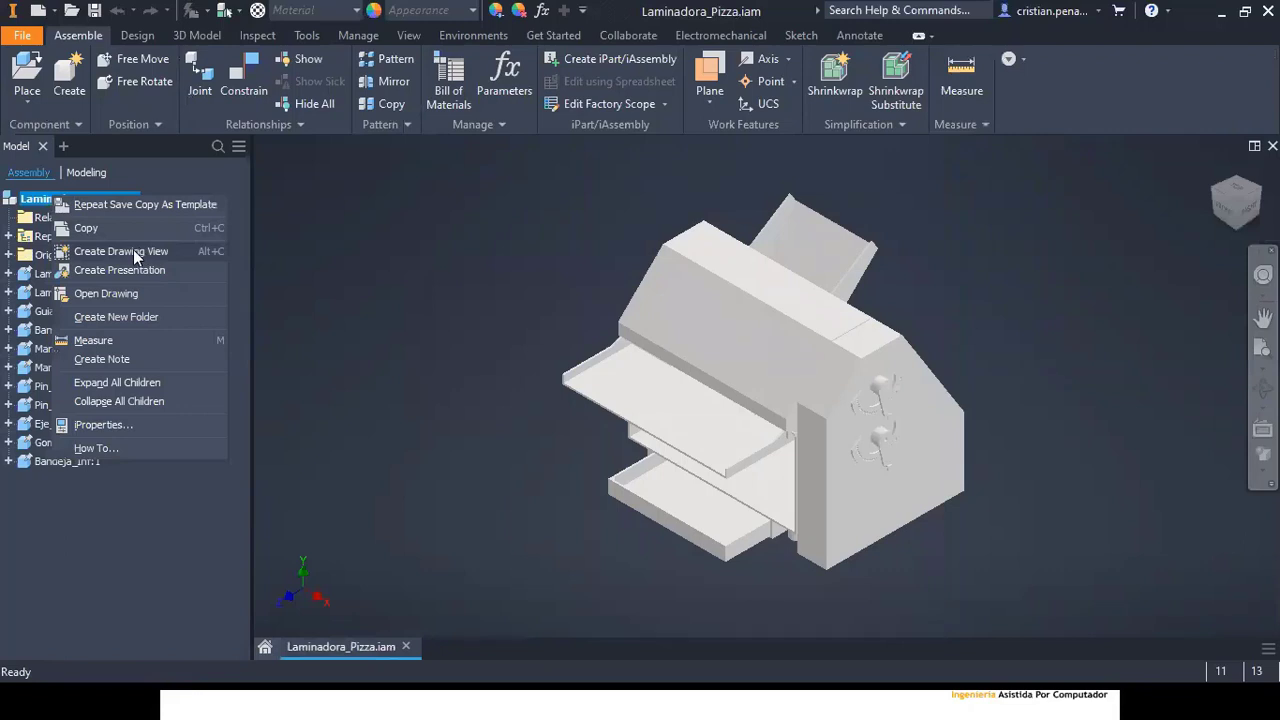
click(133, 249)
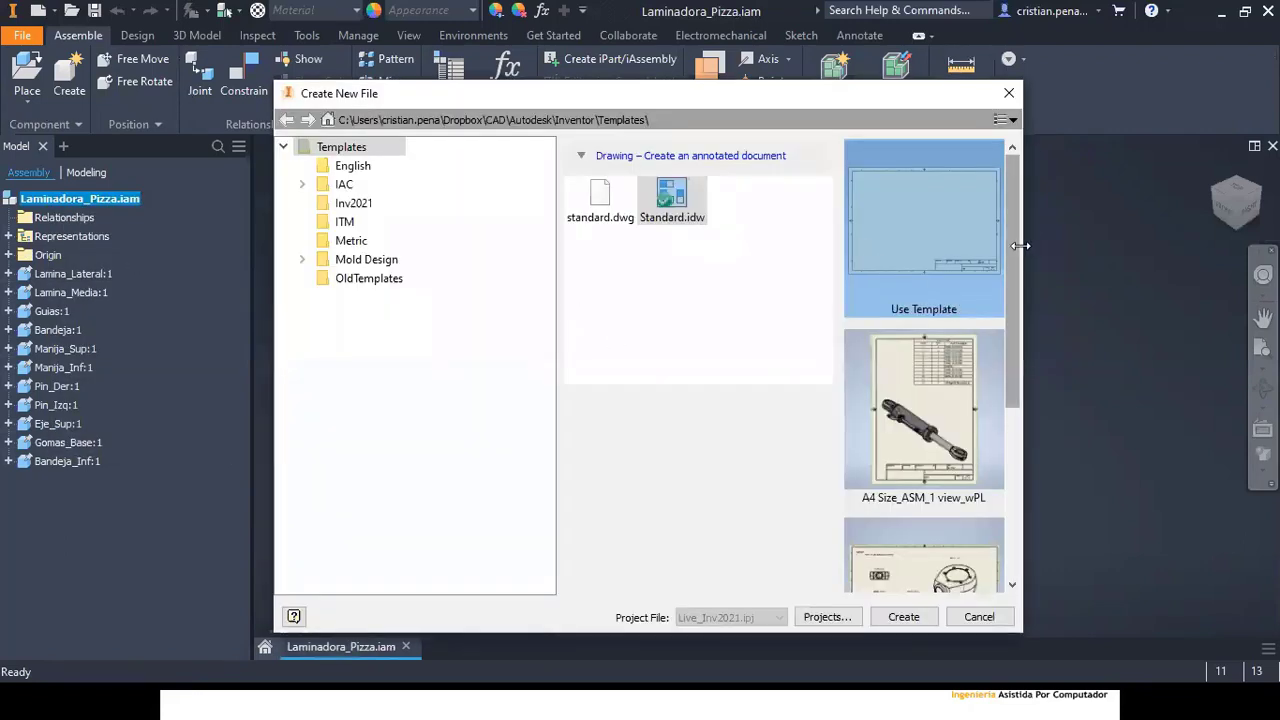
click(370, 204)
click(628, 208)
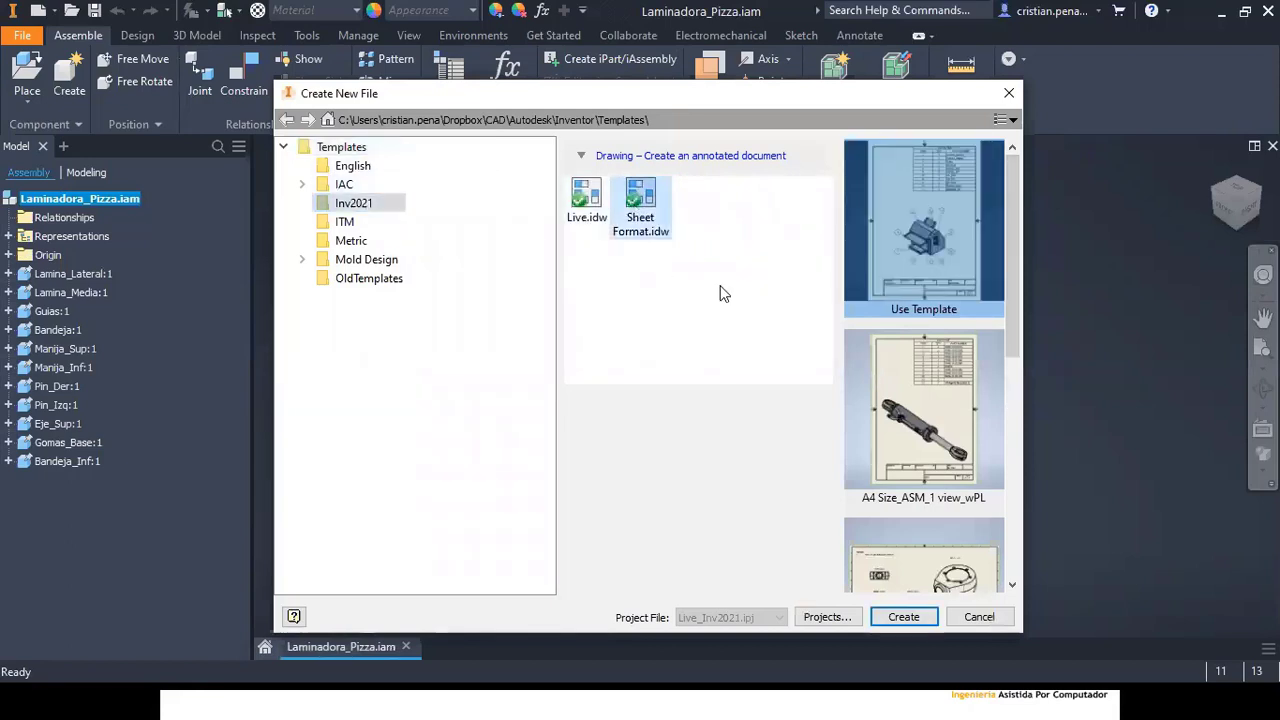
click(903, 617)
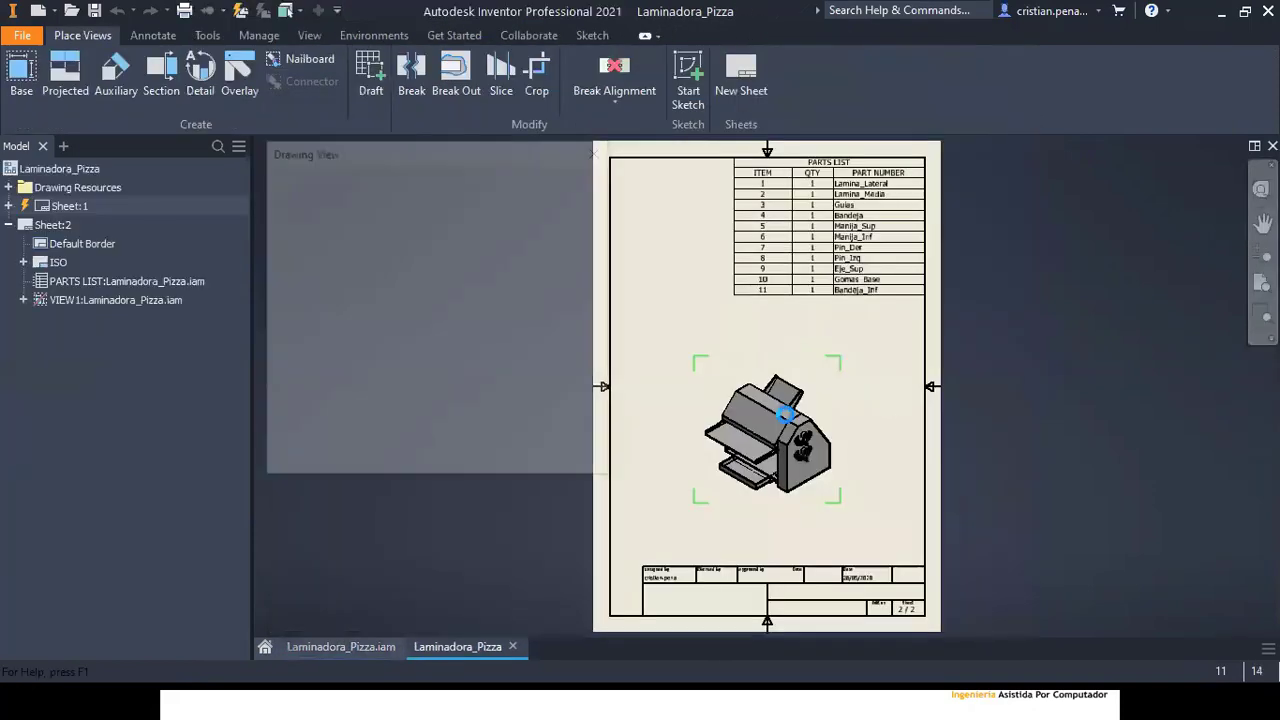
click(568, 465)
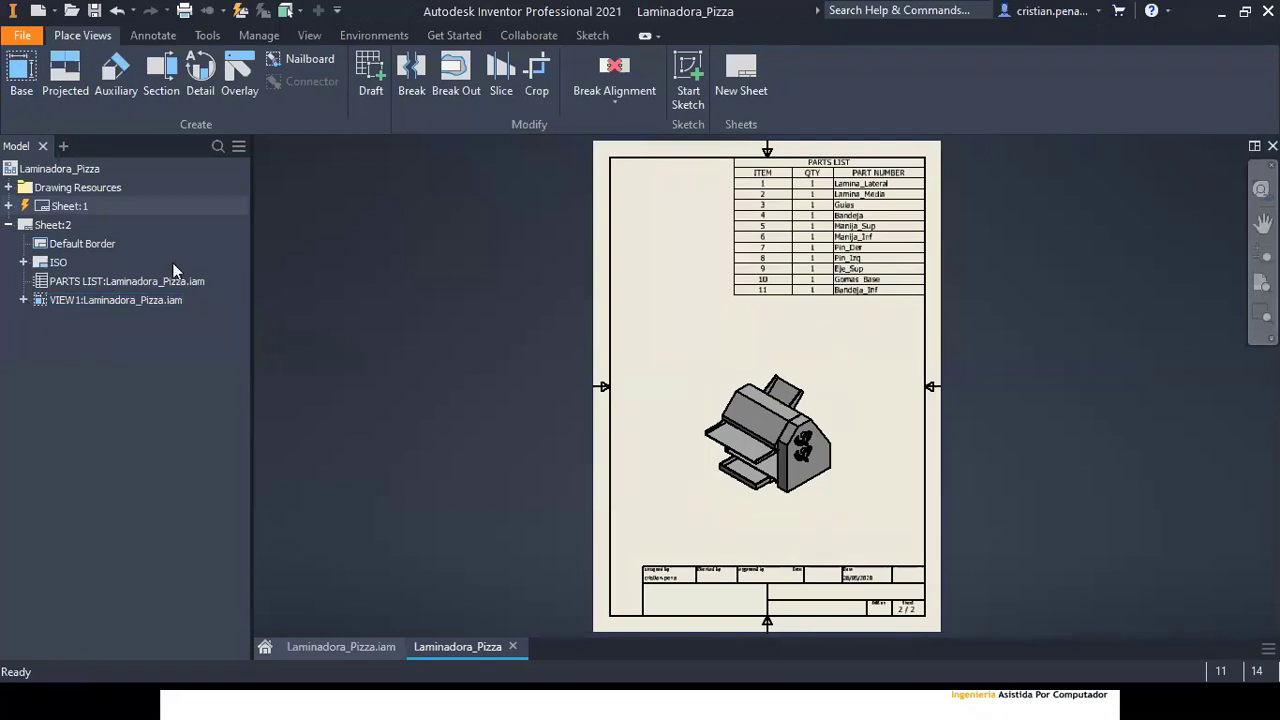
Step: Update the sheets and add a new sheet of the assembly from the BOM - Ballons format, discarding the drawing without saving
click(240, 11)
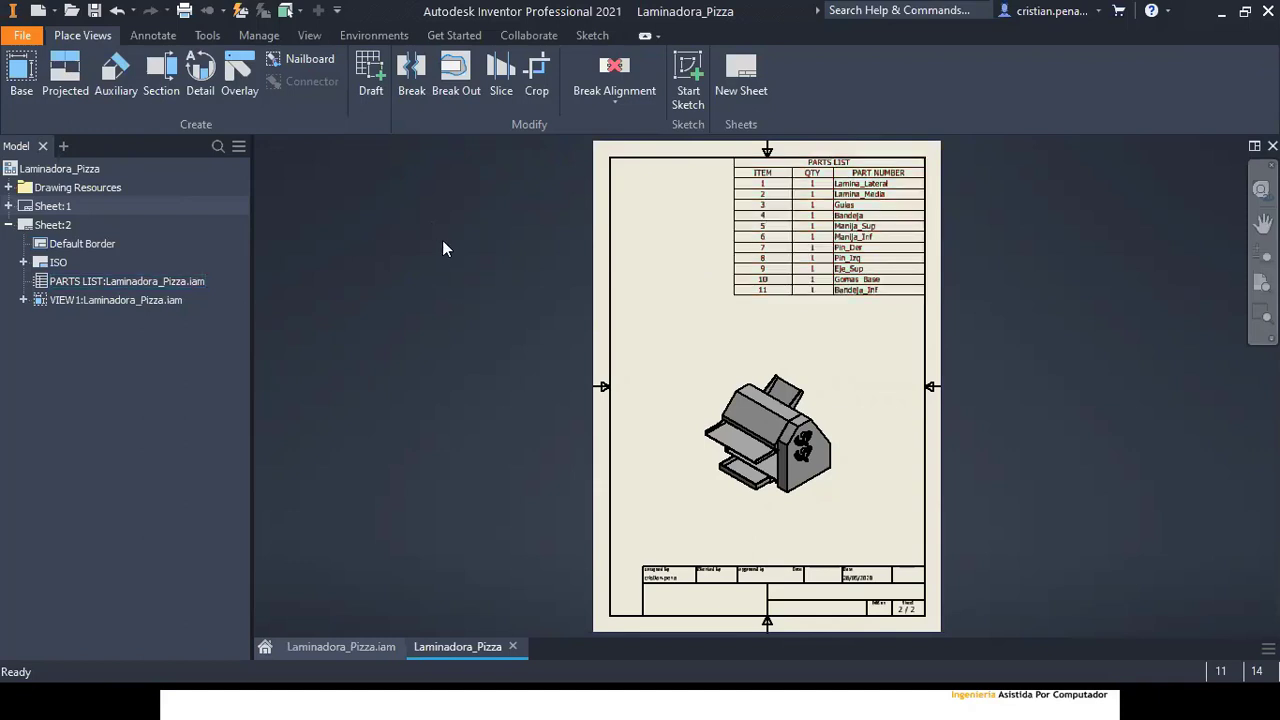
click(9, 188)
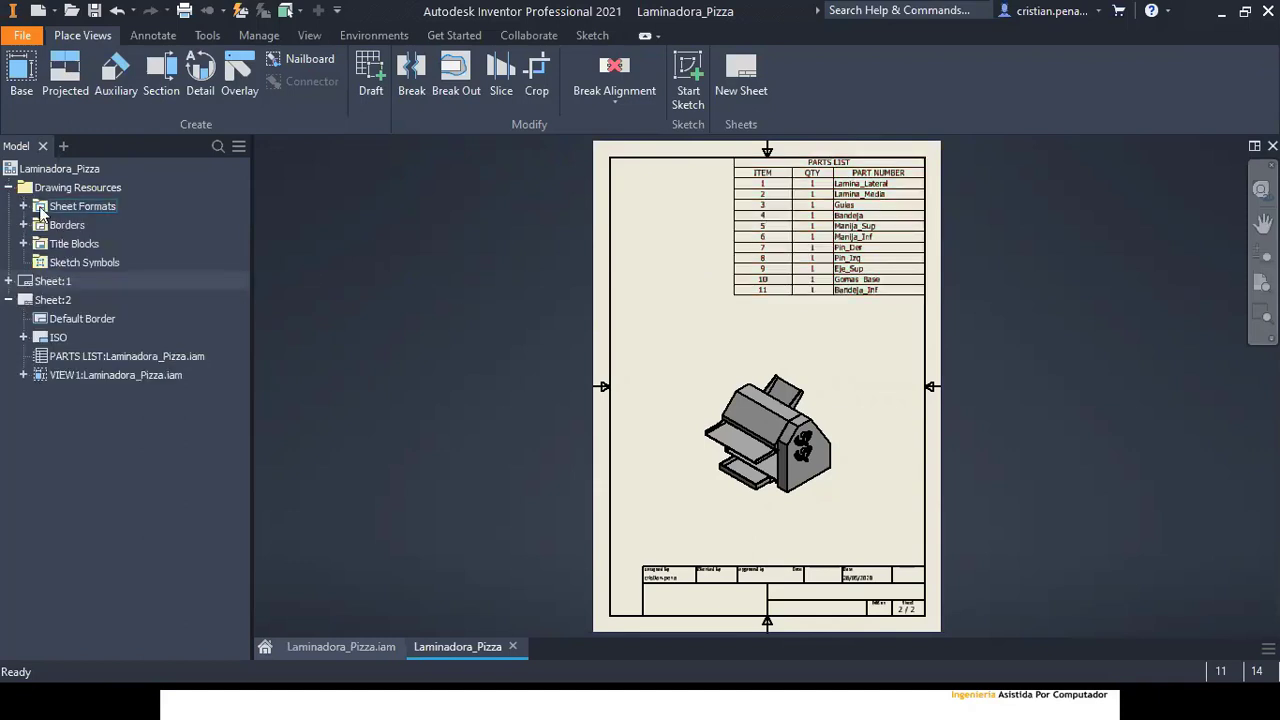
click(23, 206)
double_click(95, 281)
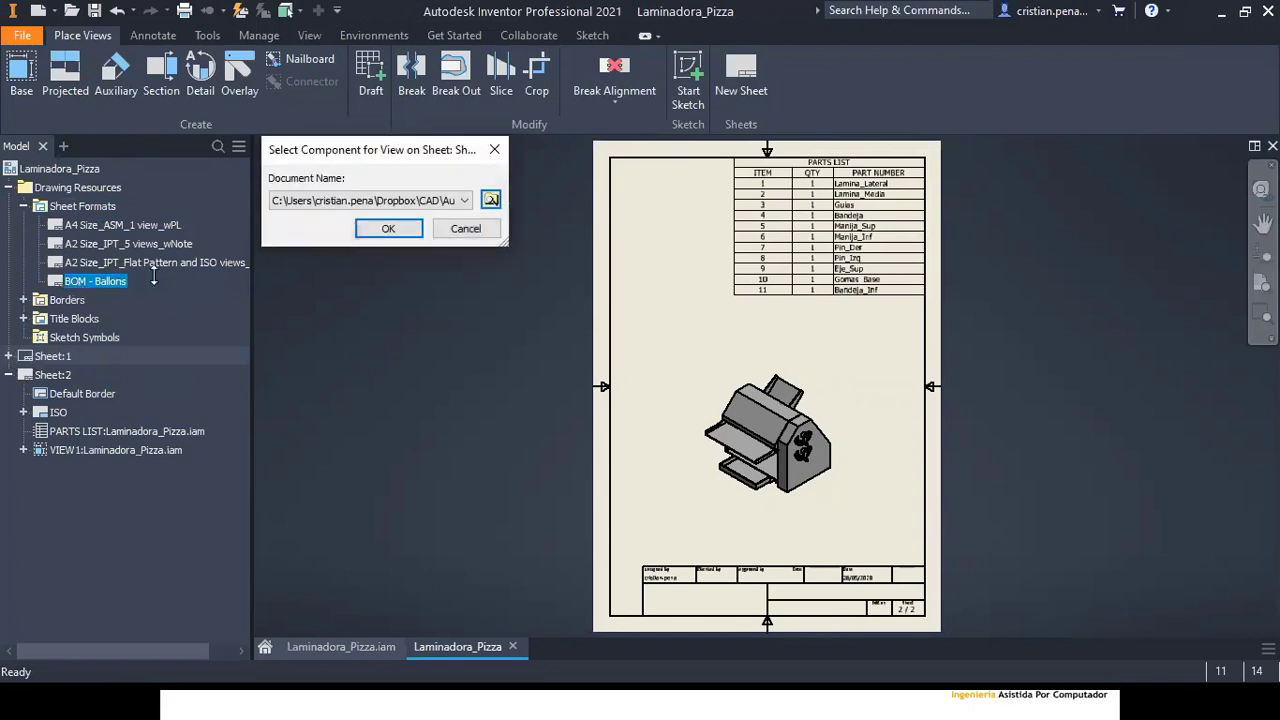
click(397, 224)
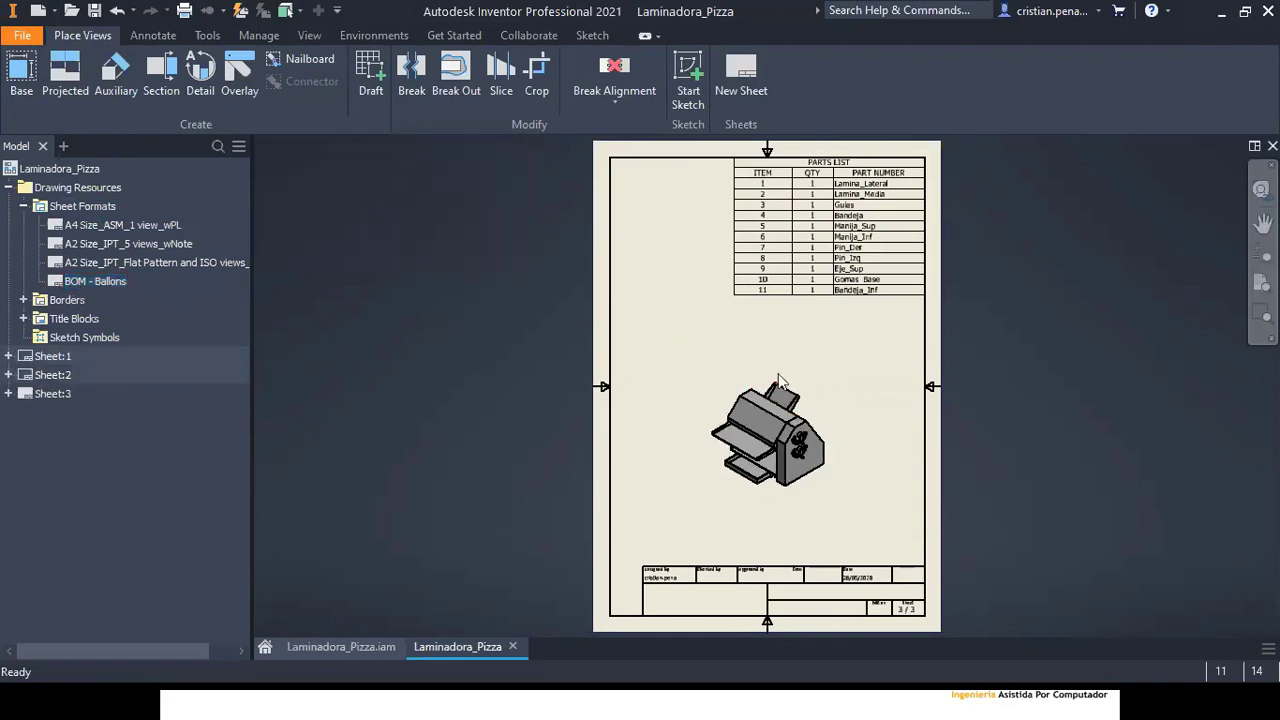
click(1272, 146)
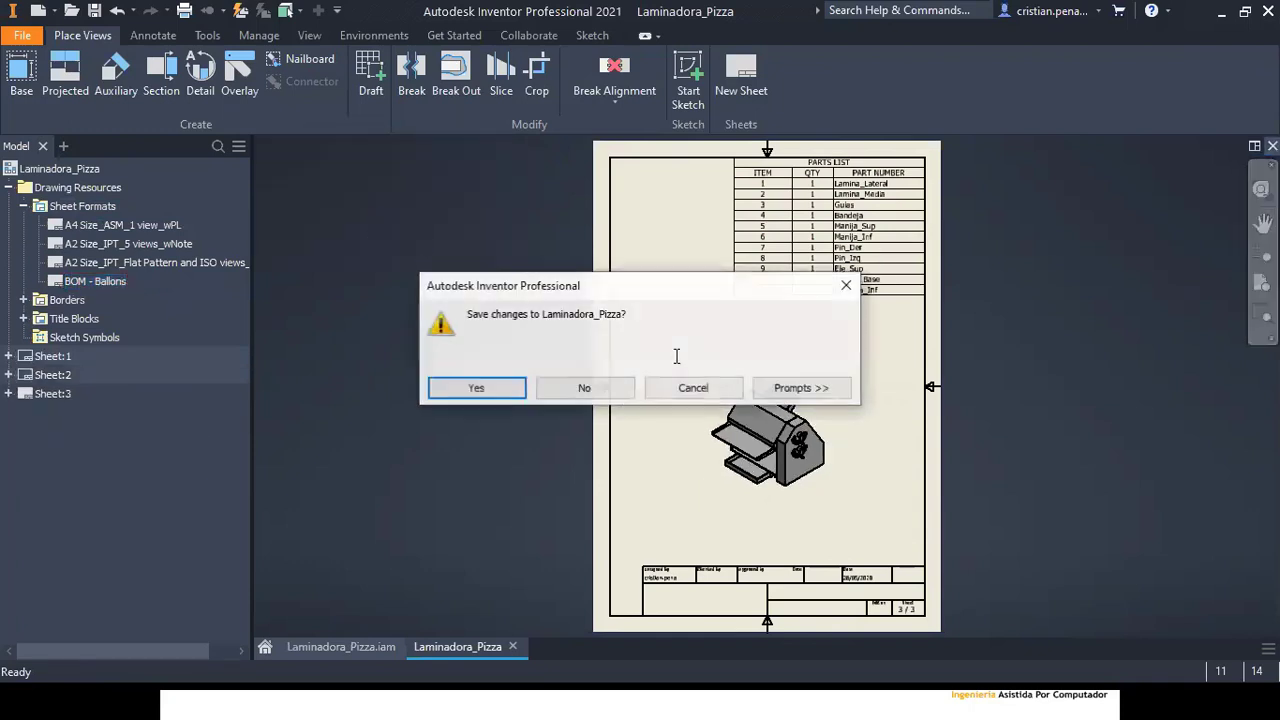
click(590, 392)
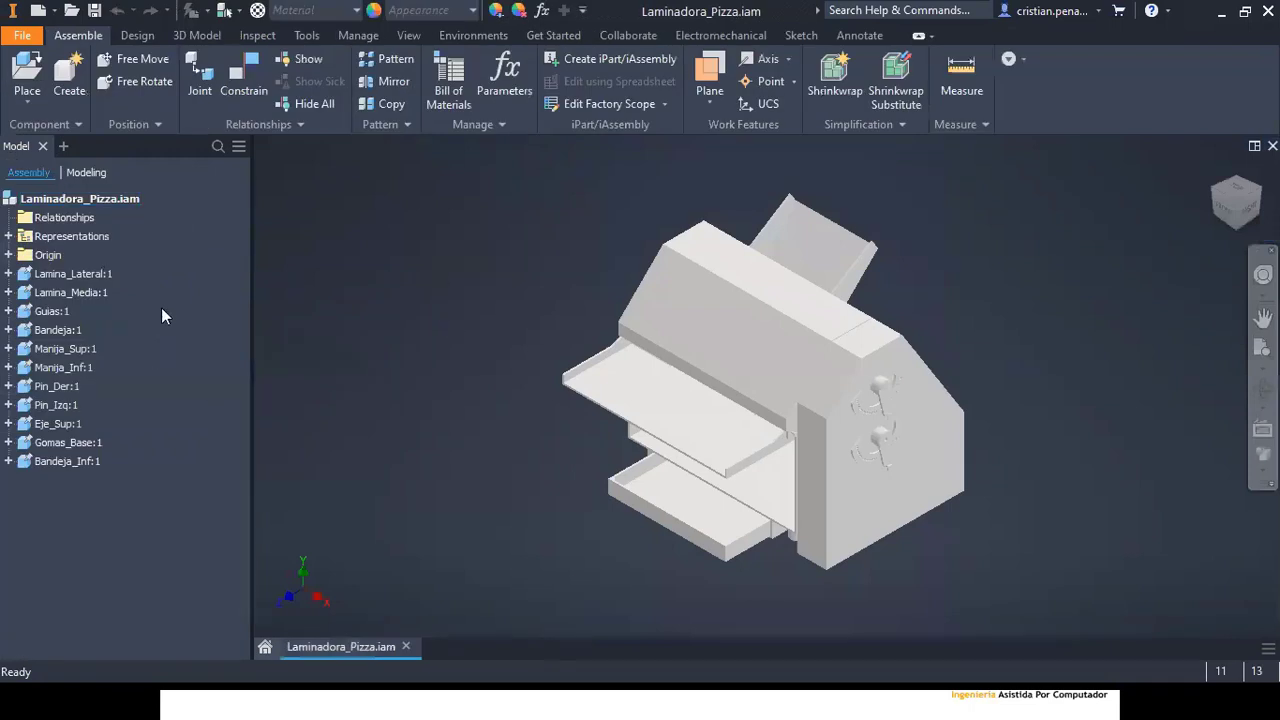
Step: Try to create a drawing of the Manija_Inf part from Sheet Format.idw with the A2 Size_IPT_5 views_wNote sheet format
double_click(54, 370)
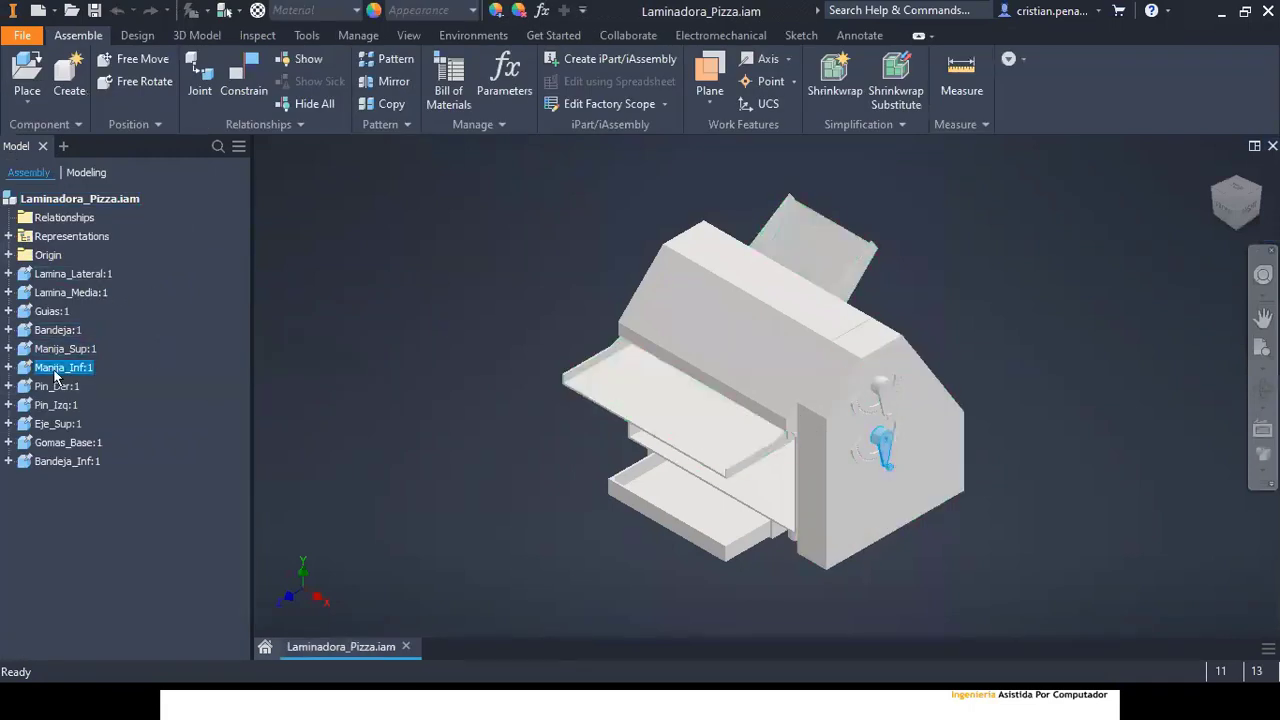
right_click(67, 378)
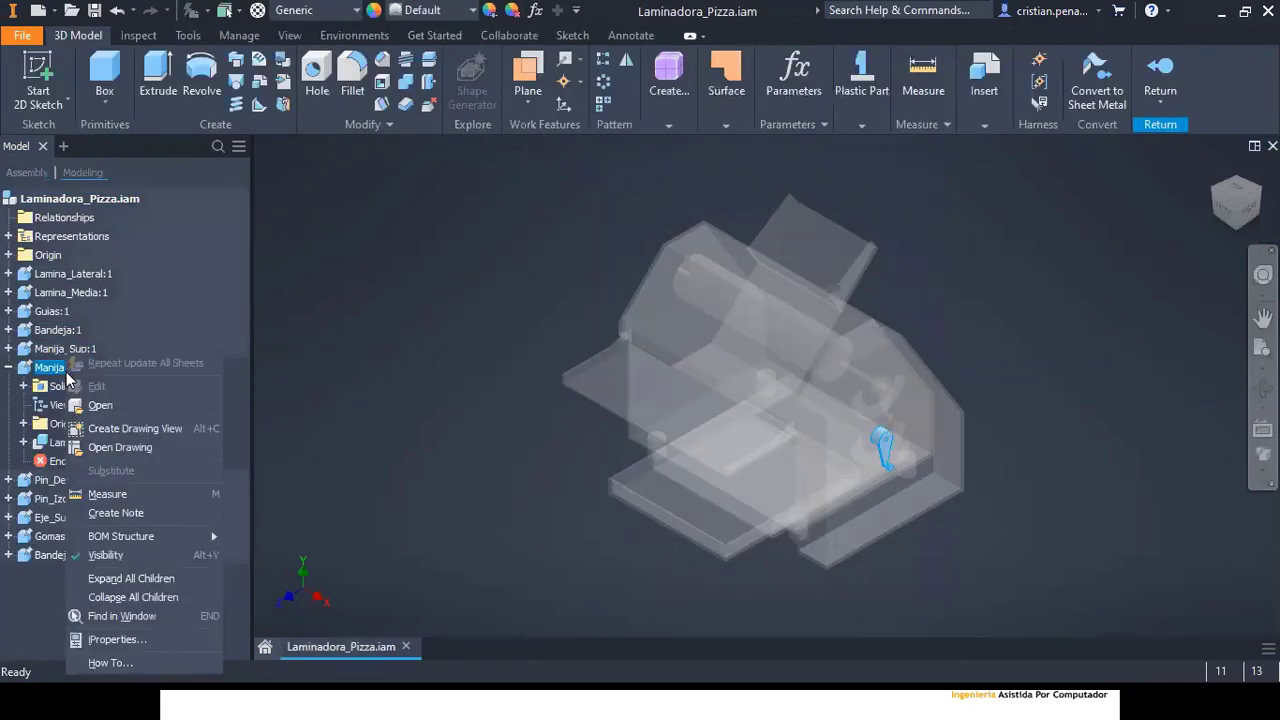
click(126, 430)
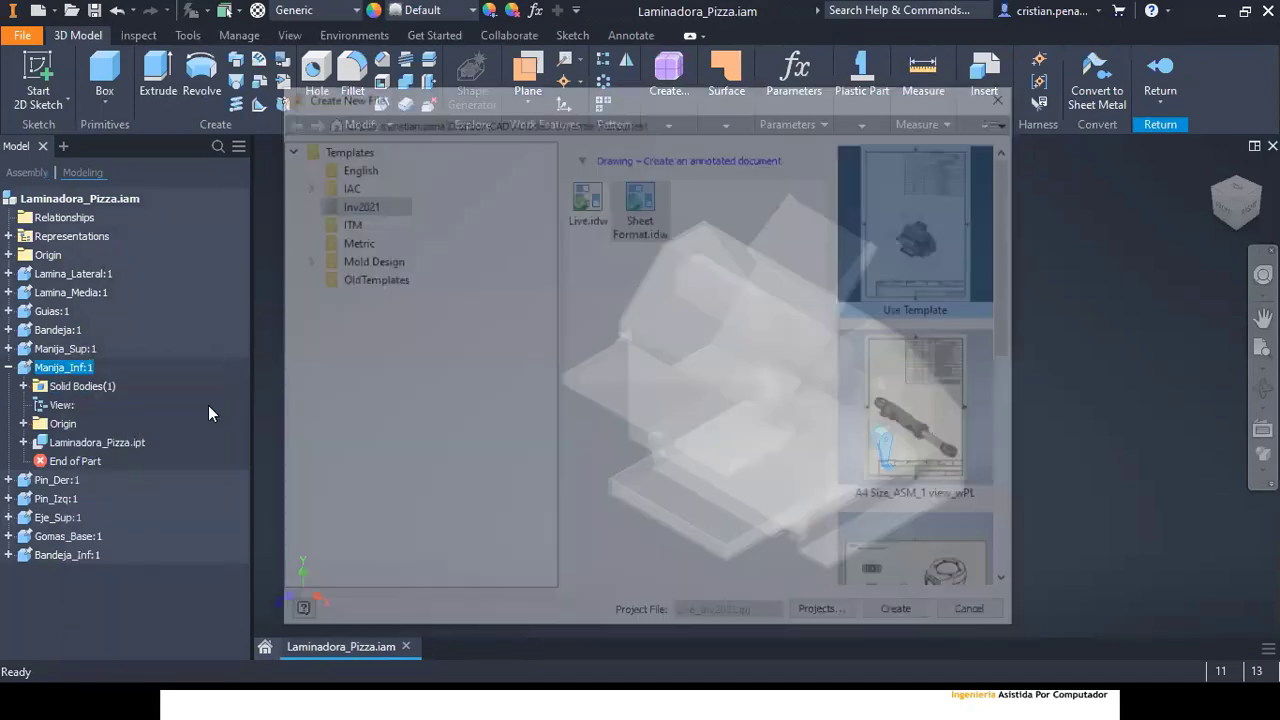
scroll(1018, 272, down, 5)
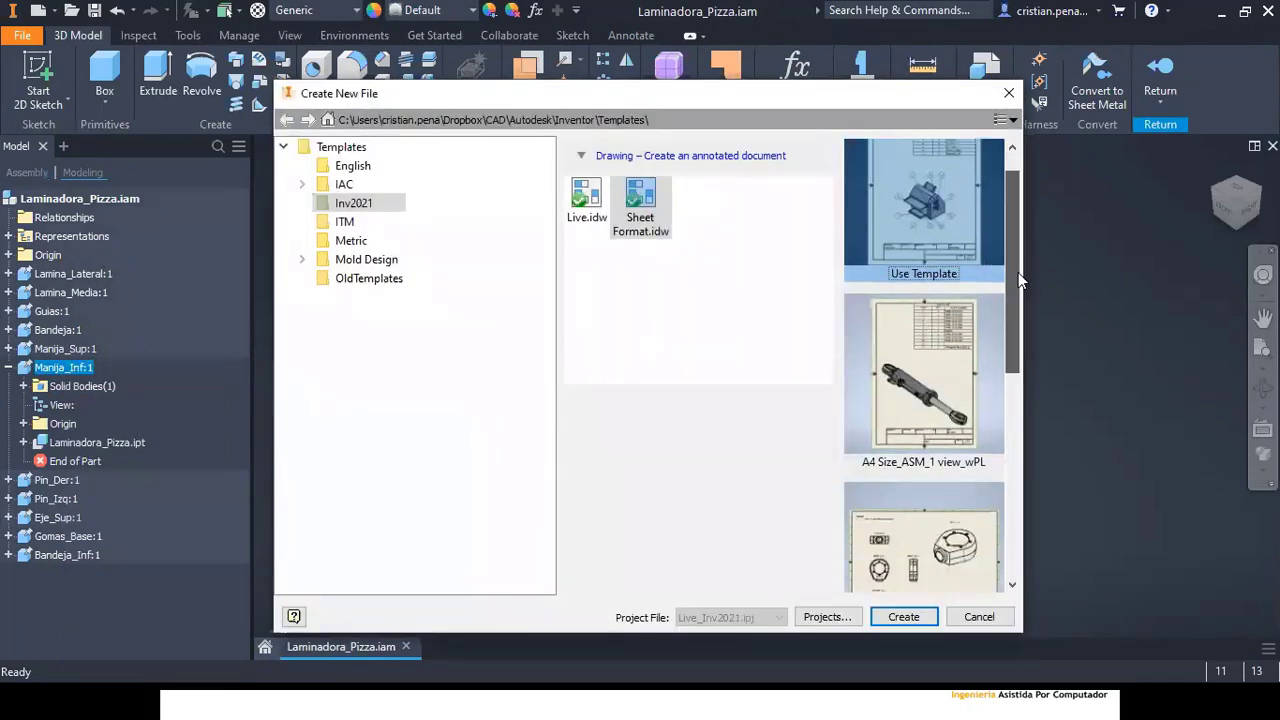
click(960, 355)
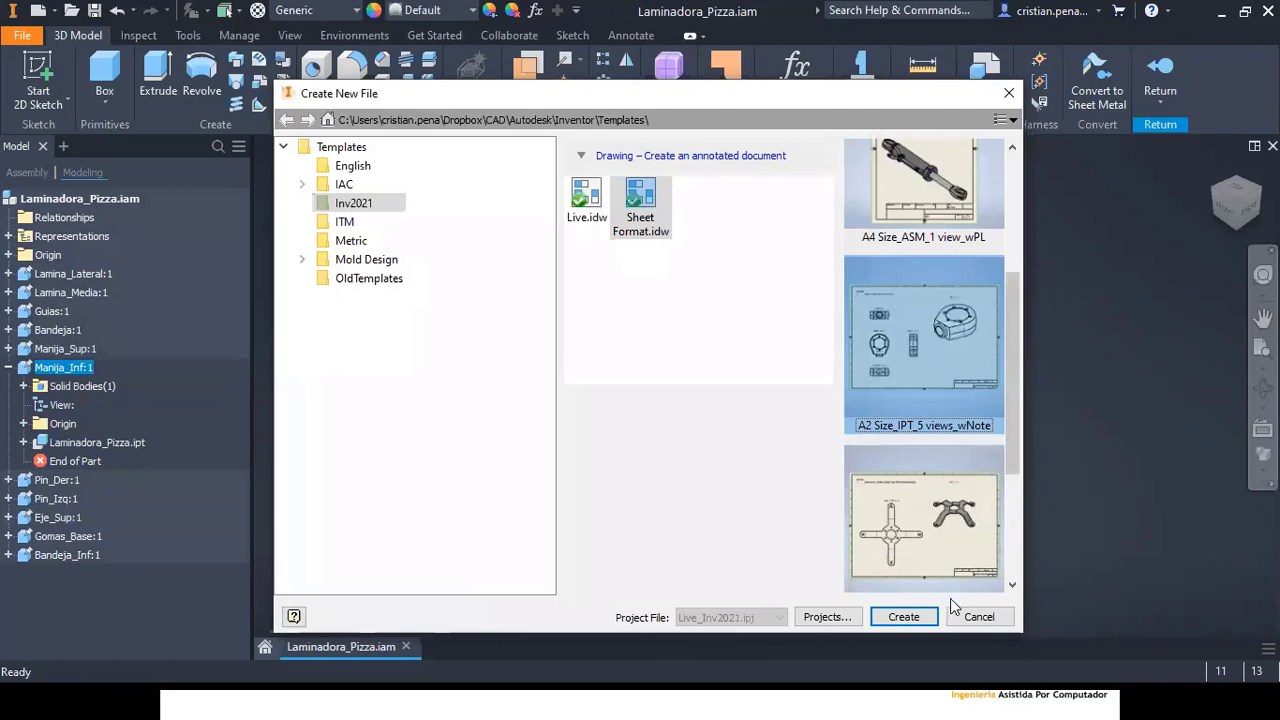
click(903, 617)
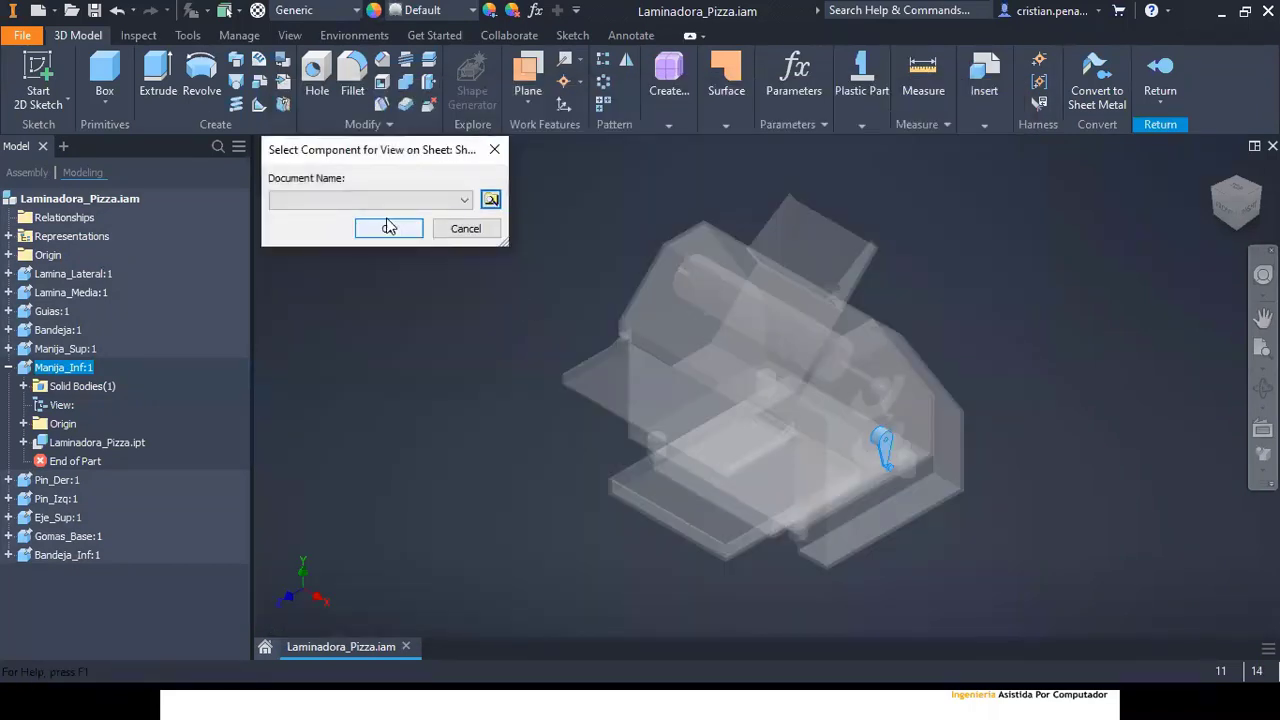
click(466, 229)
Step: Create a Manija_Inf drawing from Standard.idw with the A2 Size_IPT_5 views_wNote format, skip the additional base view, and move the FRONT label just above its view
click(54, 371)
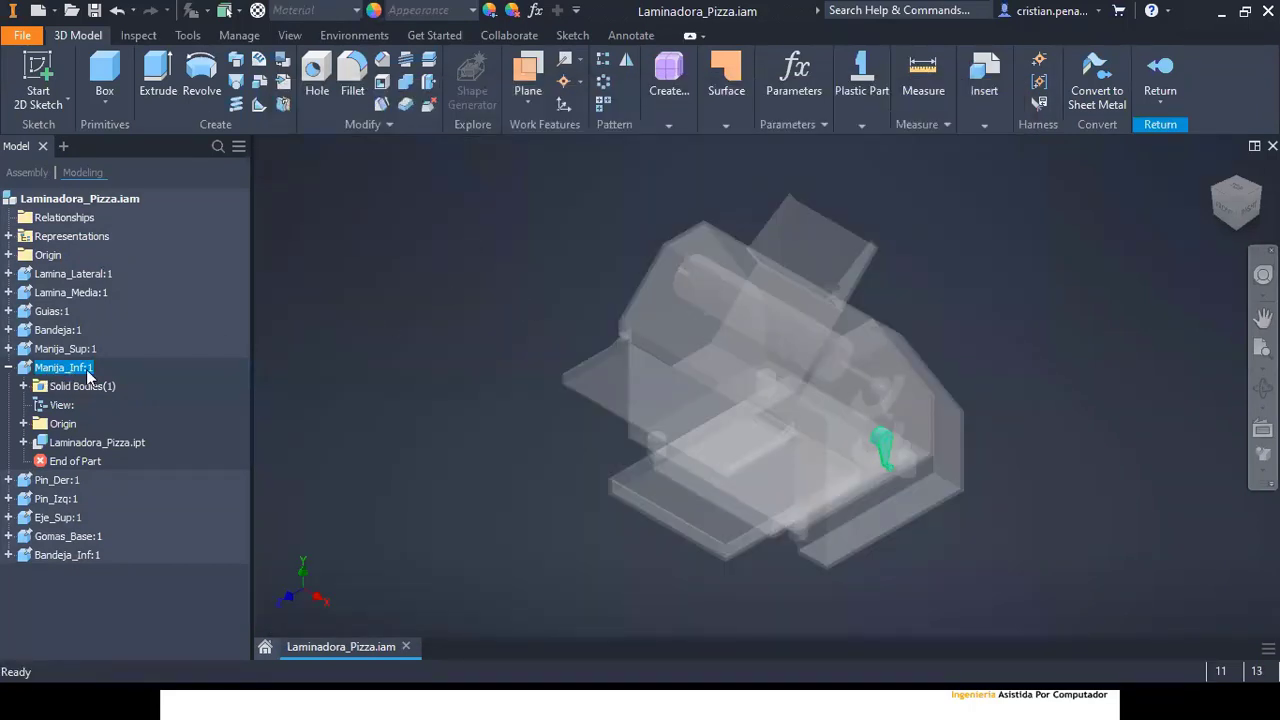
right_click(62, 366)
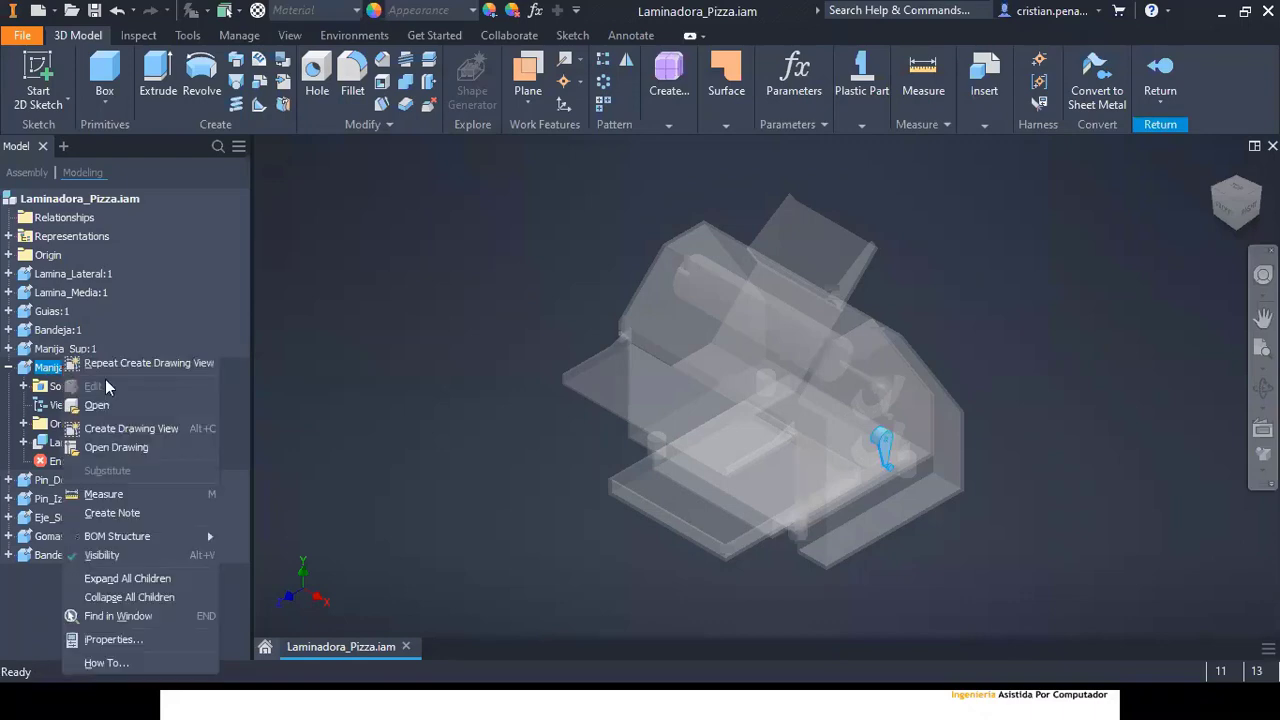
click(135, 431)
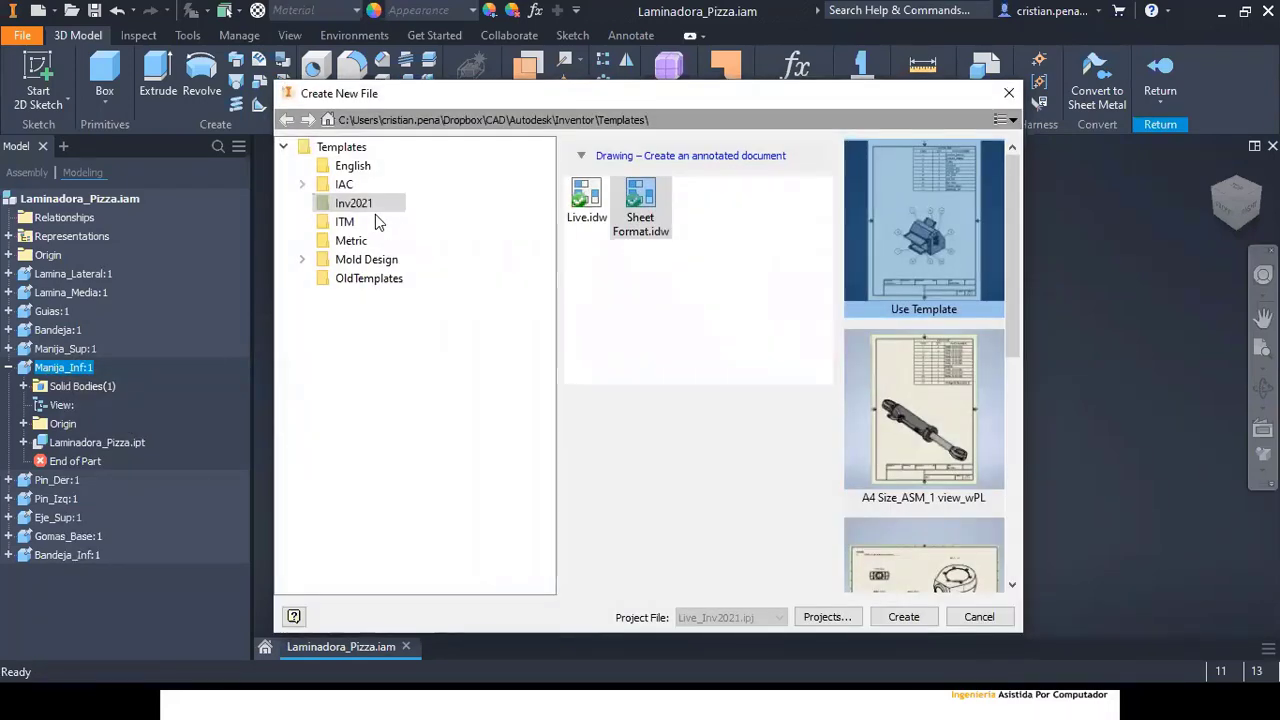
click(341, 147)
click(672, 197)
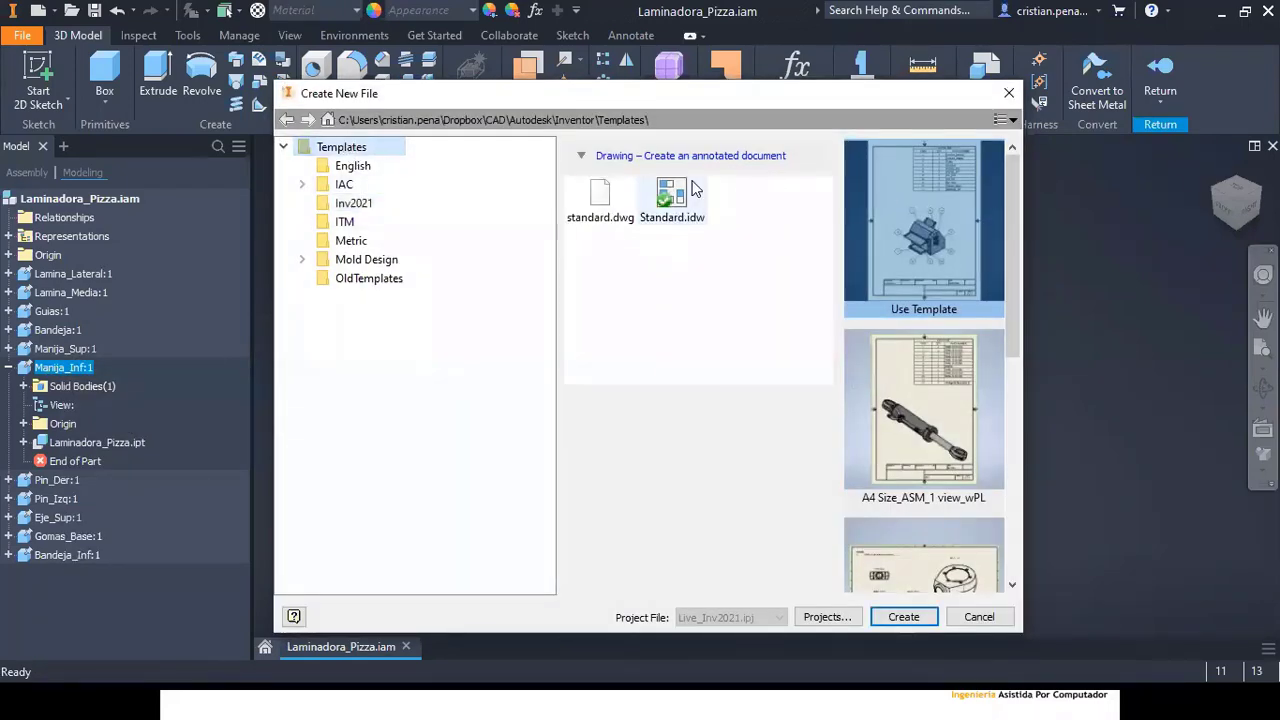
drag(1012, 212, 1022, 330)
scroll(948, 497, down, 1)
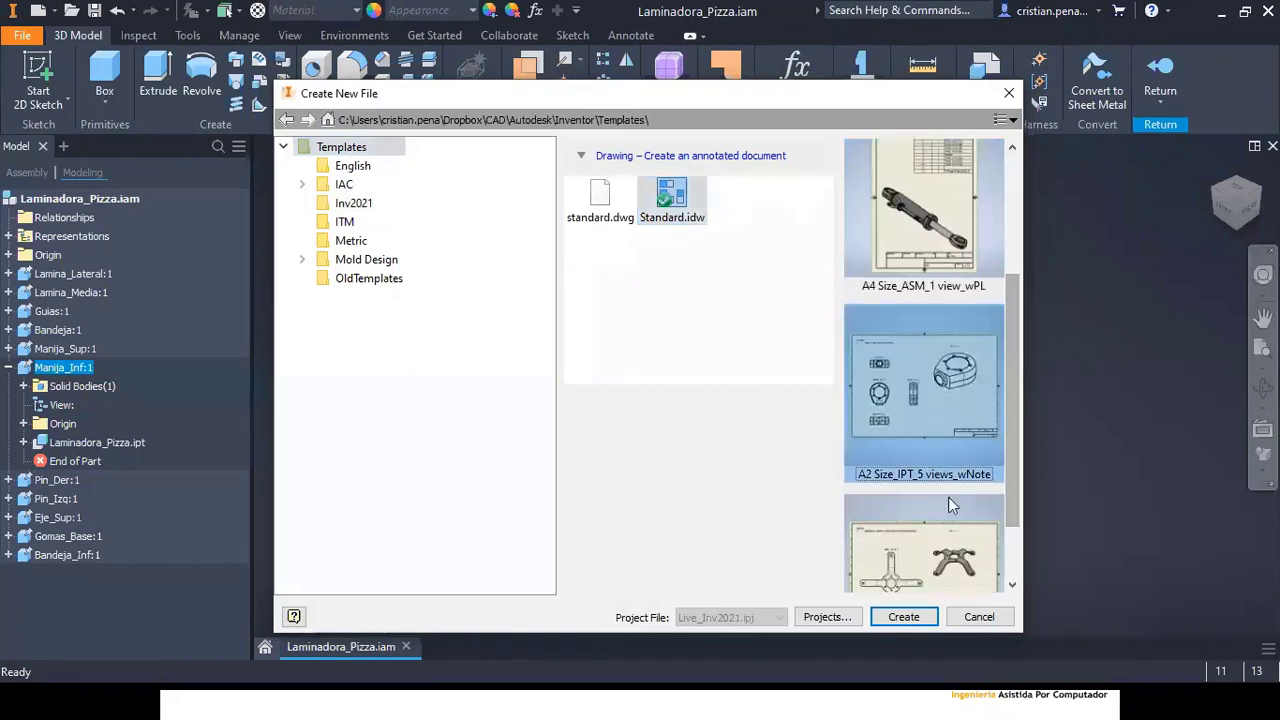
click(903, 616)
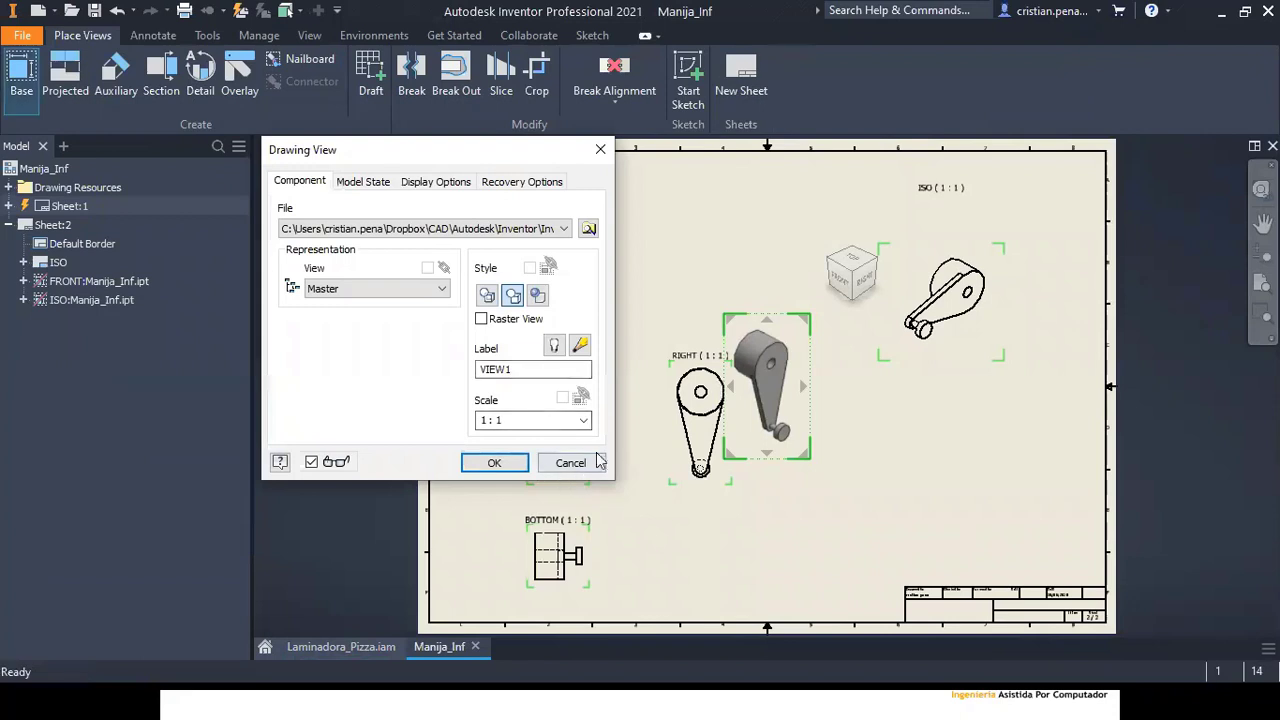
click(568, 462)
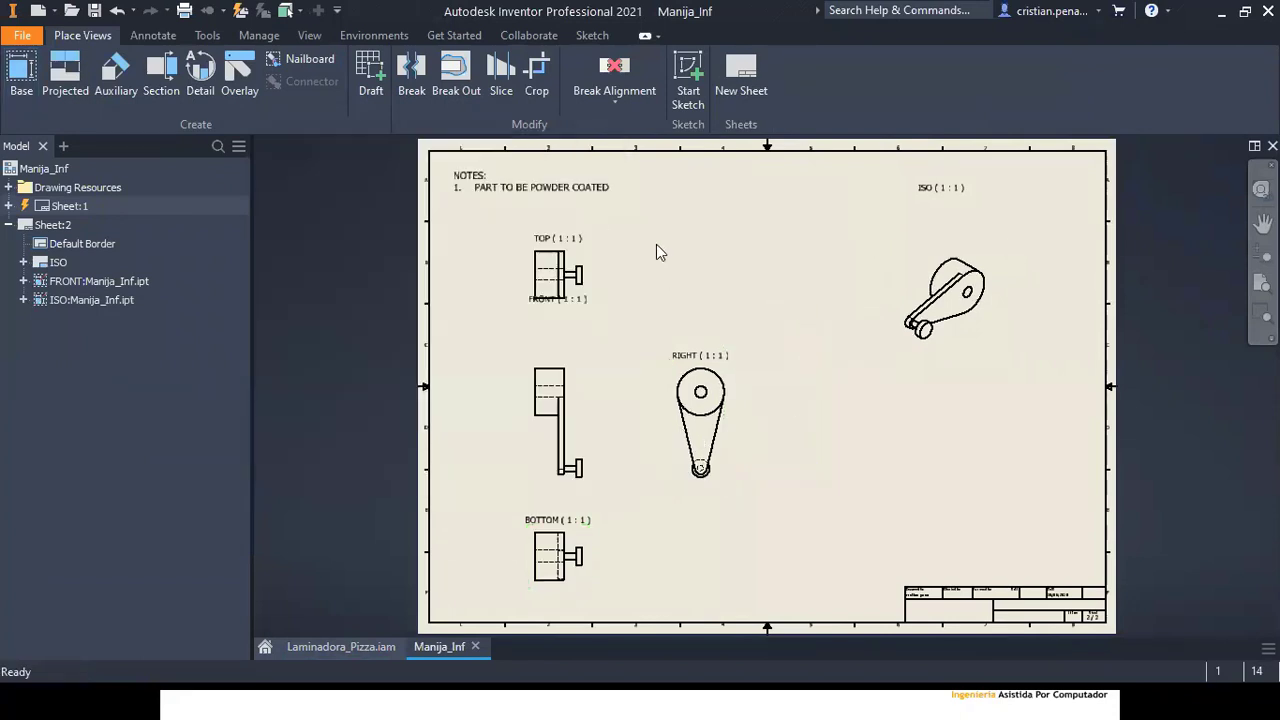
drag(556, 300, 548, 355)
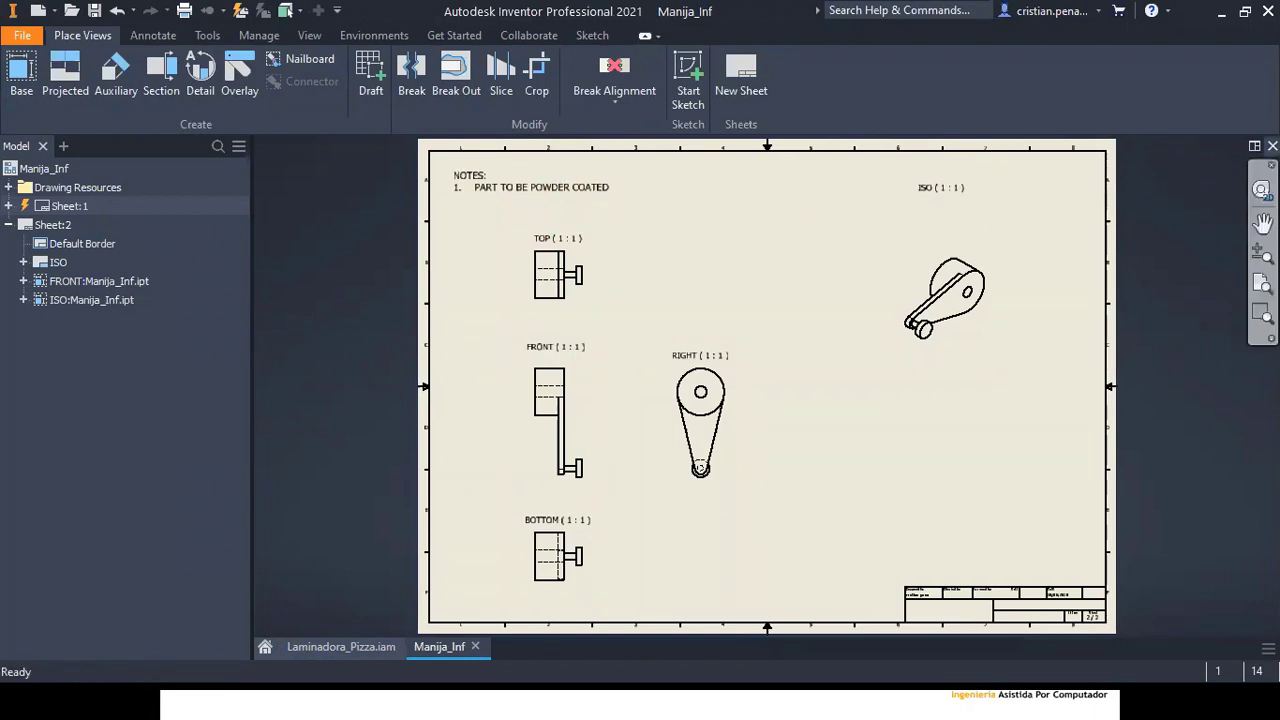
Step: Close the Manija_Inf drawing without saving, and close the Laminadora_Pizza assembly
click(1272, 146)
click(585, 386)
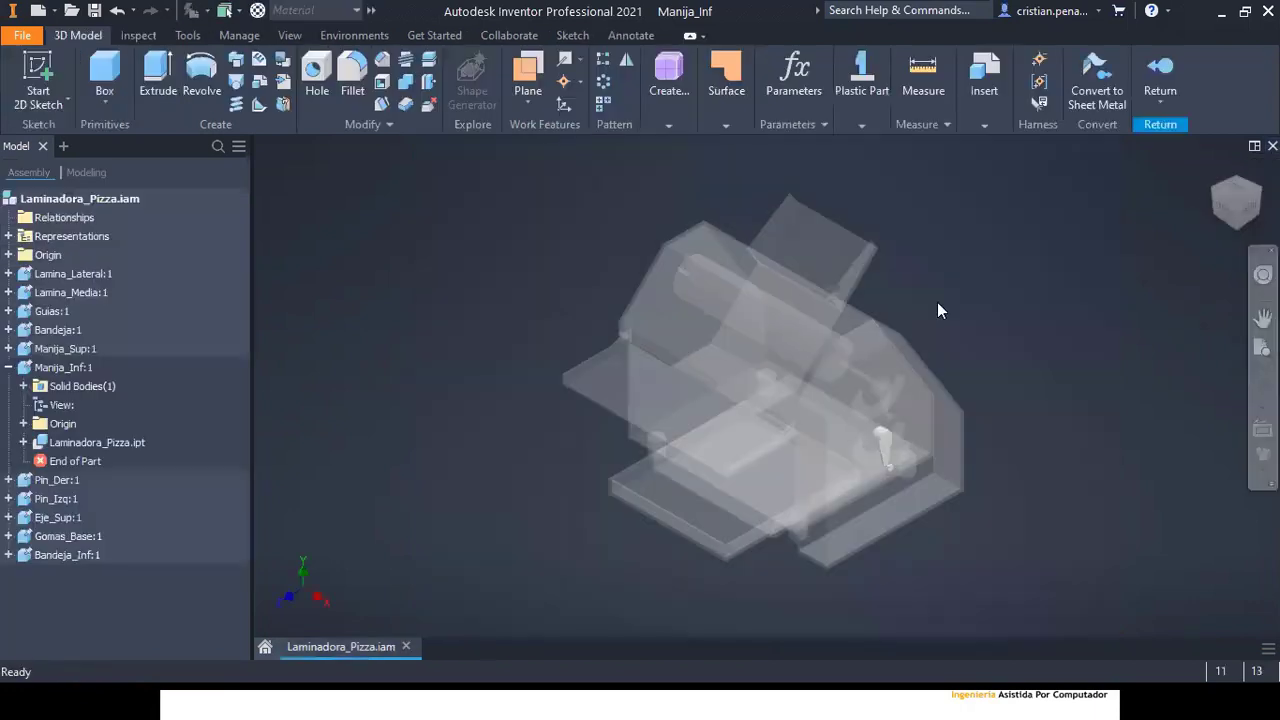
click(1272, 146)
click(608, 387)
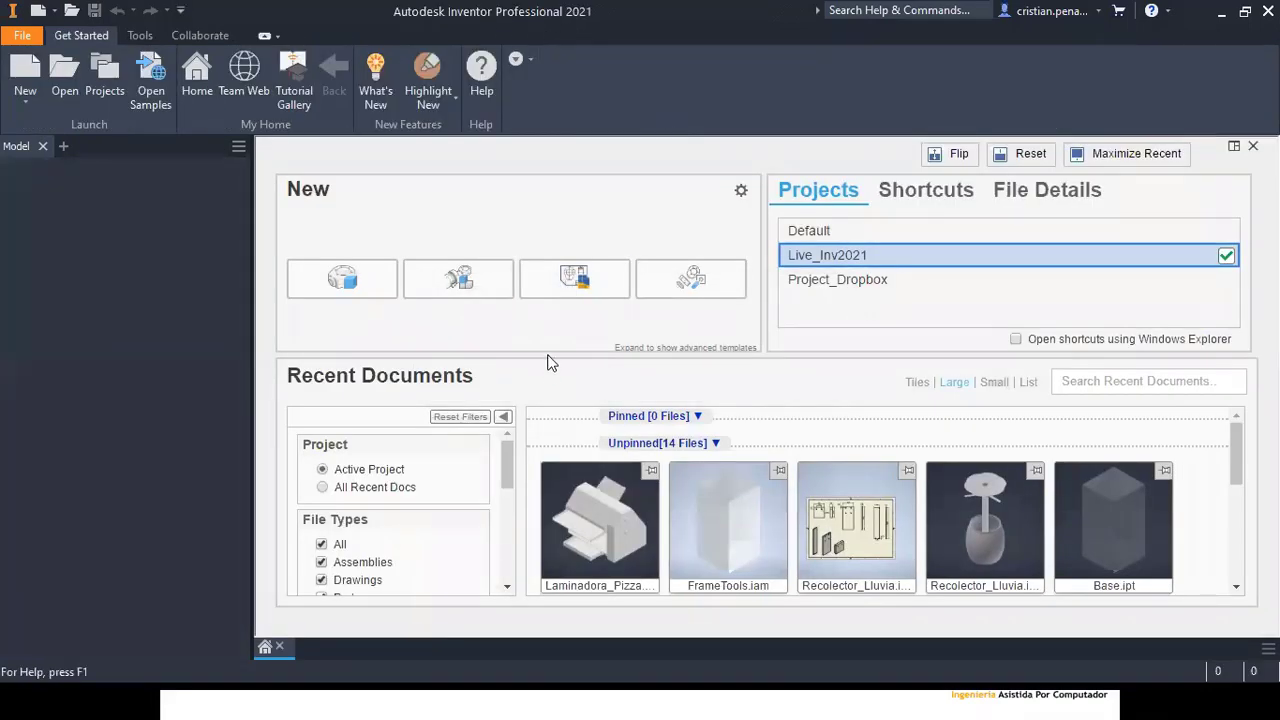
key(alt+Tab)
click(625, 343)
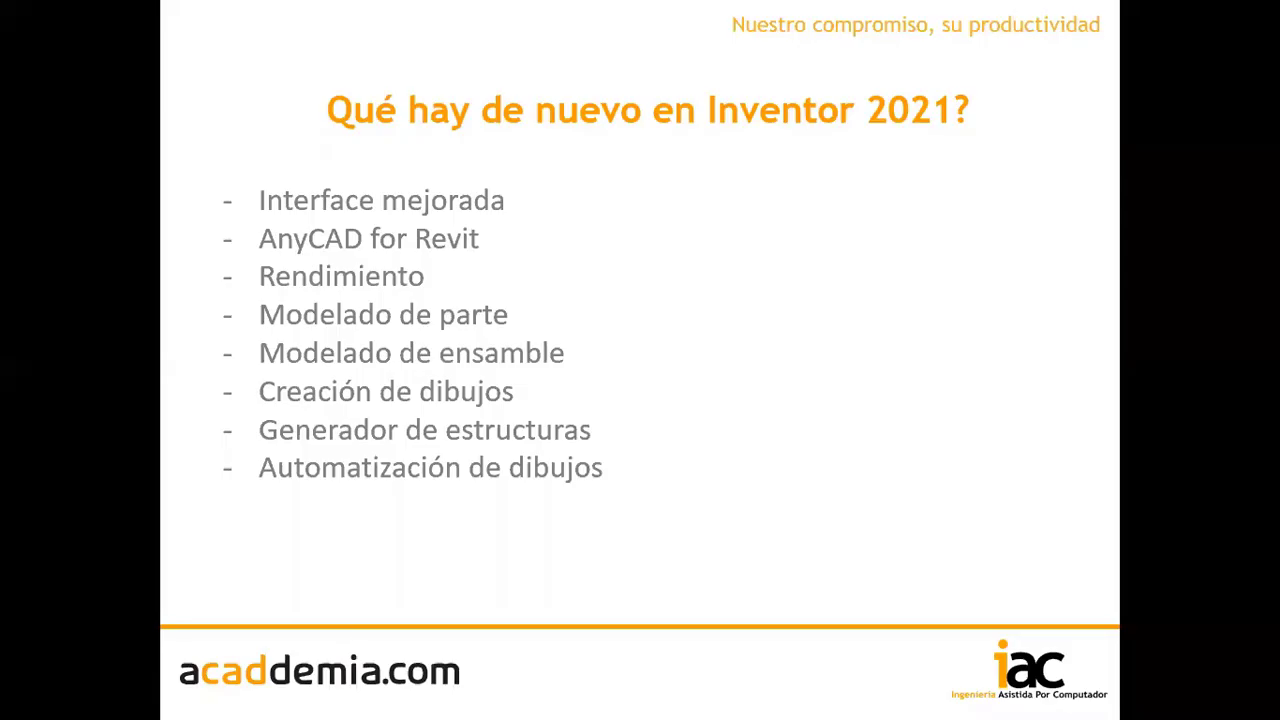
key(alt+Tab)
key(alt+Tab)
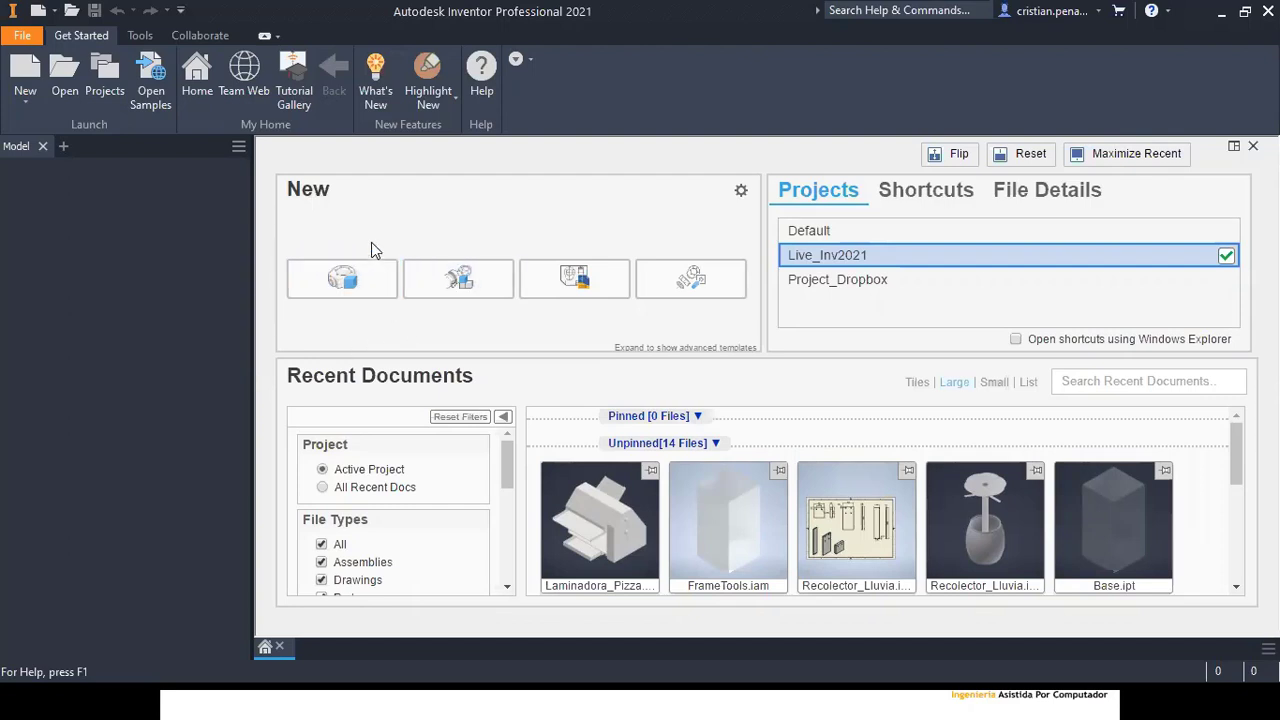
Step: Make Project_Dropbox the active project
click(60, 82)
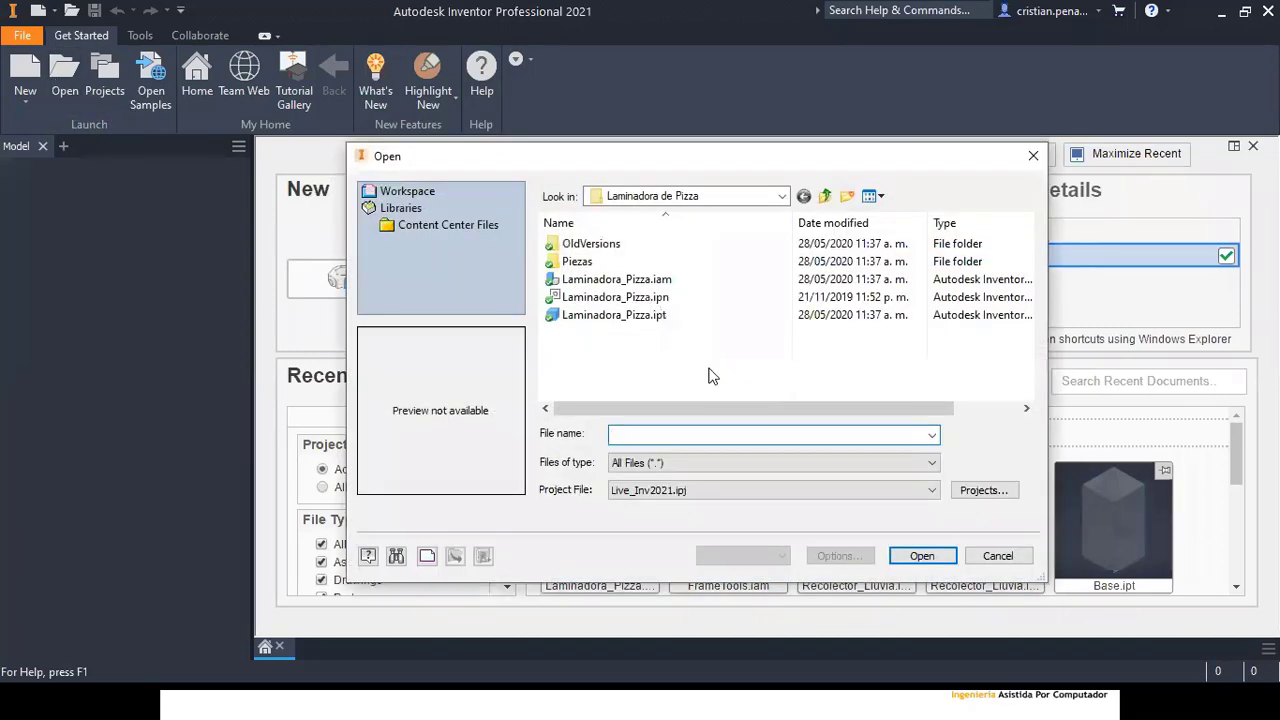
click(1034, 157)
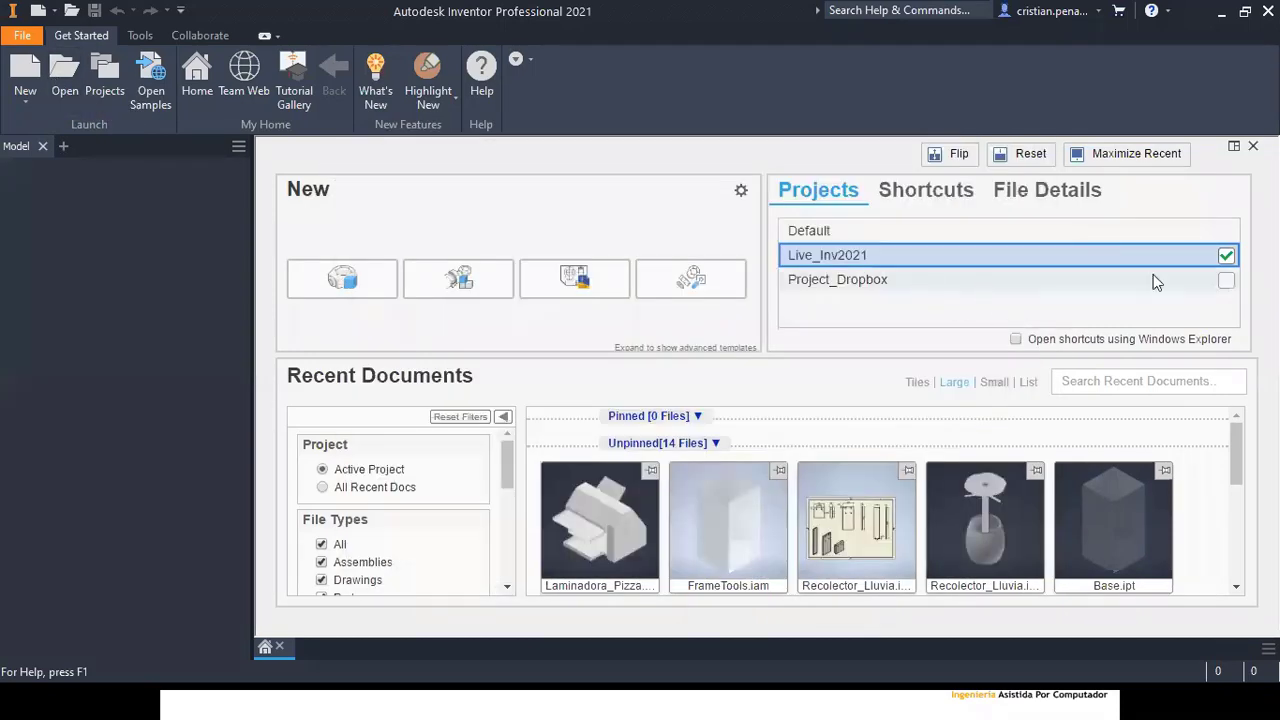
click(1227, 281)
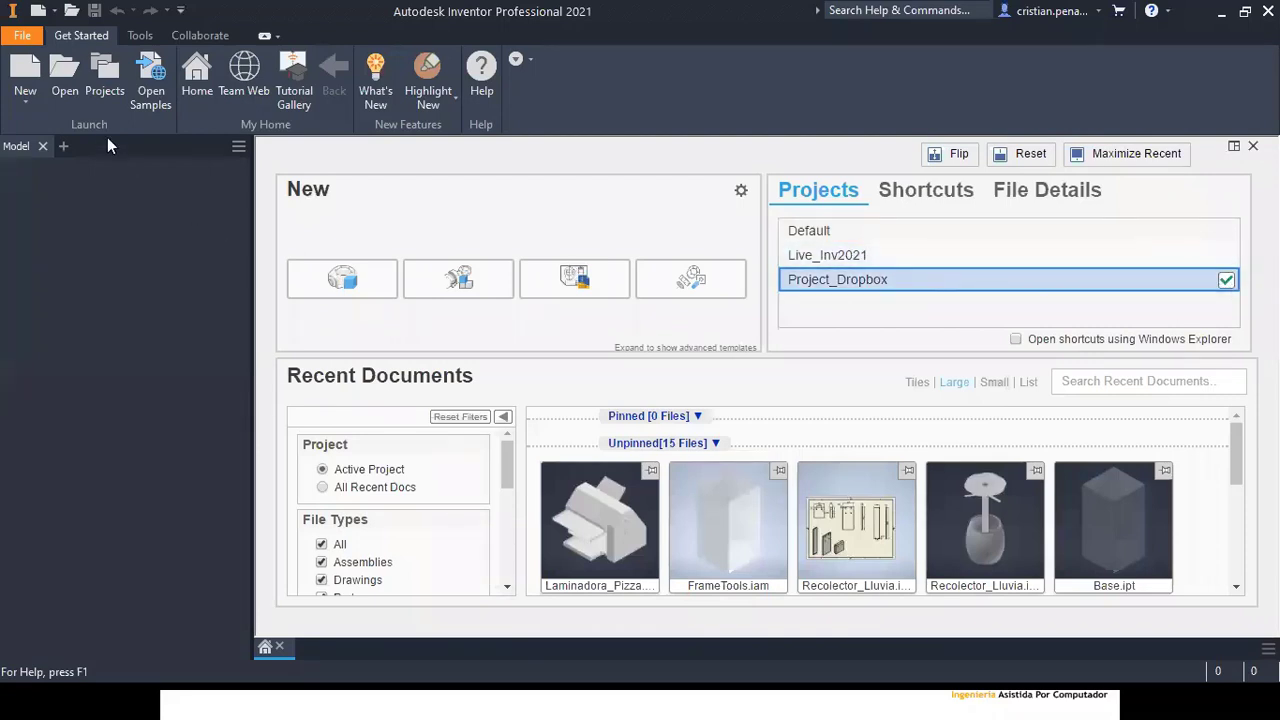
Step: Open the Parte Desconocida.ipt part from the Parte desconocida folder of the project workspace
click(75, 79)
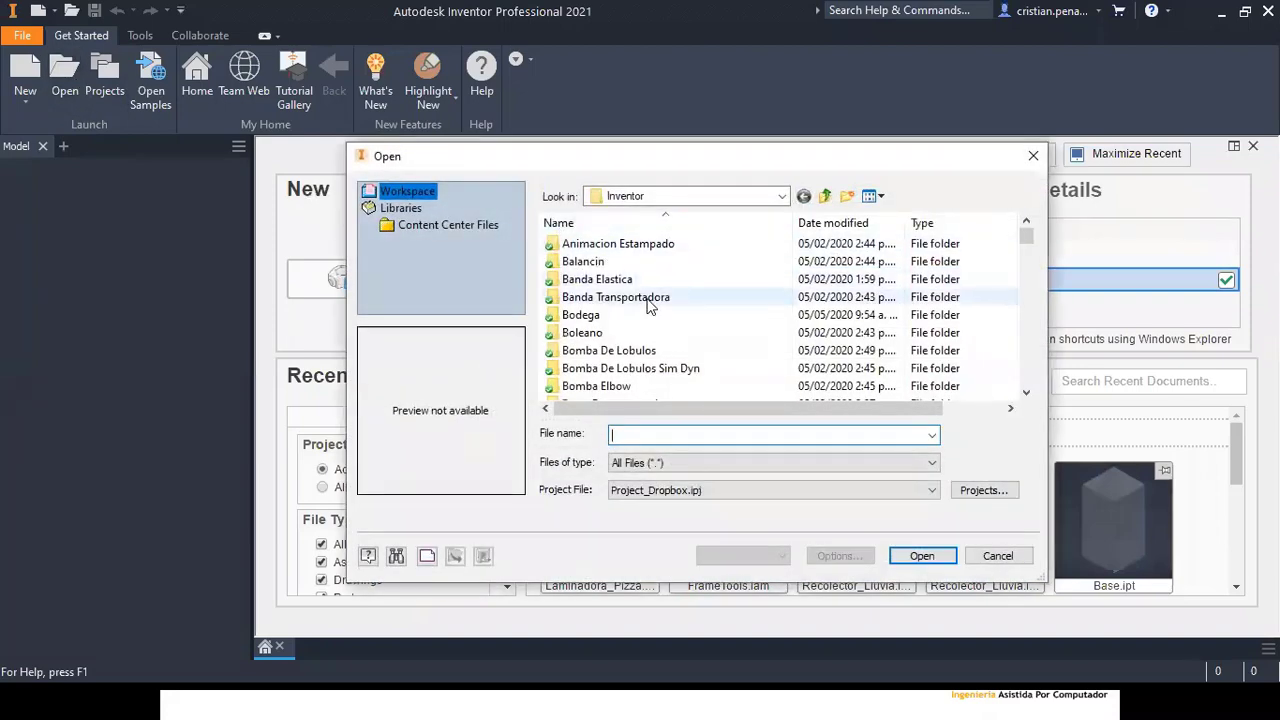
scroll(660, 333, down, 10)
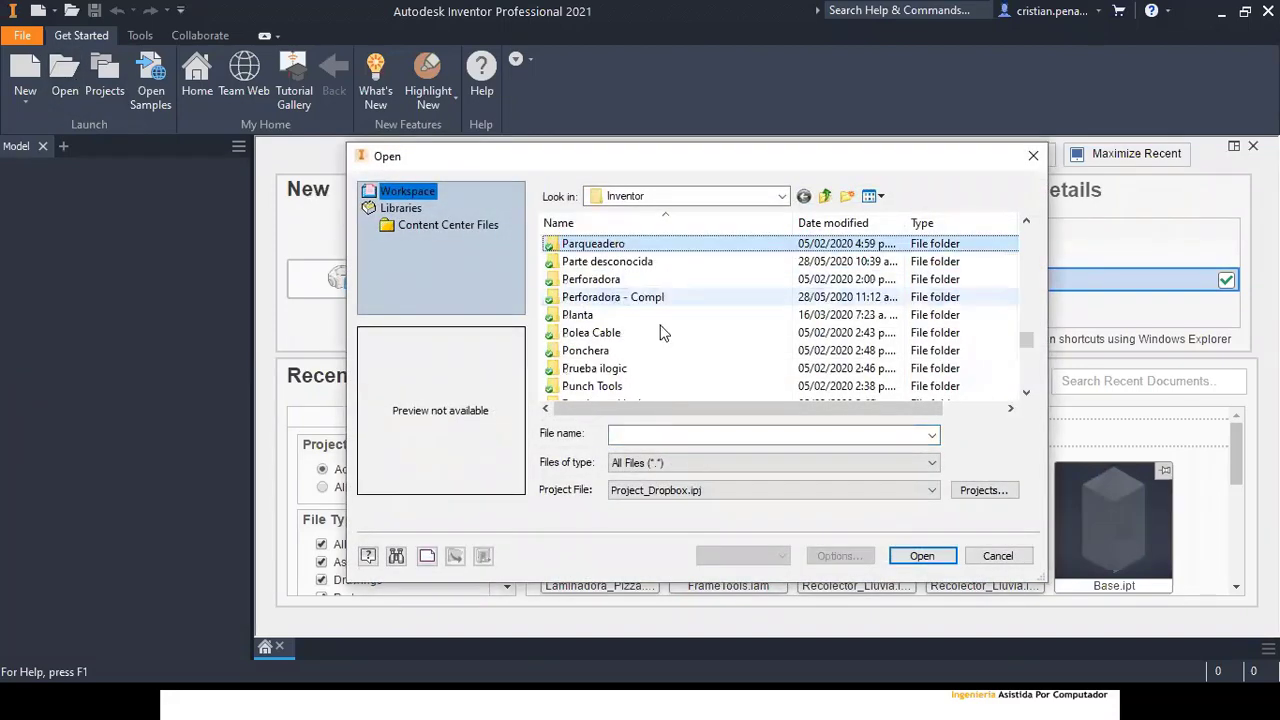
double_click(598, 261)
click(595, 302)
double_click(595, 303)
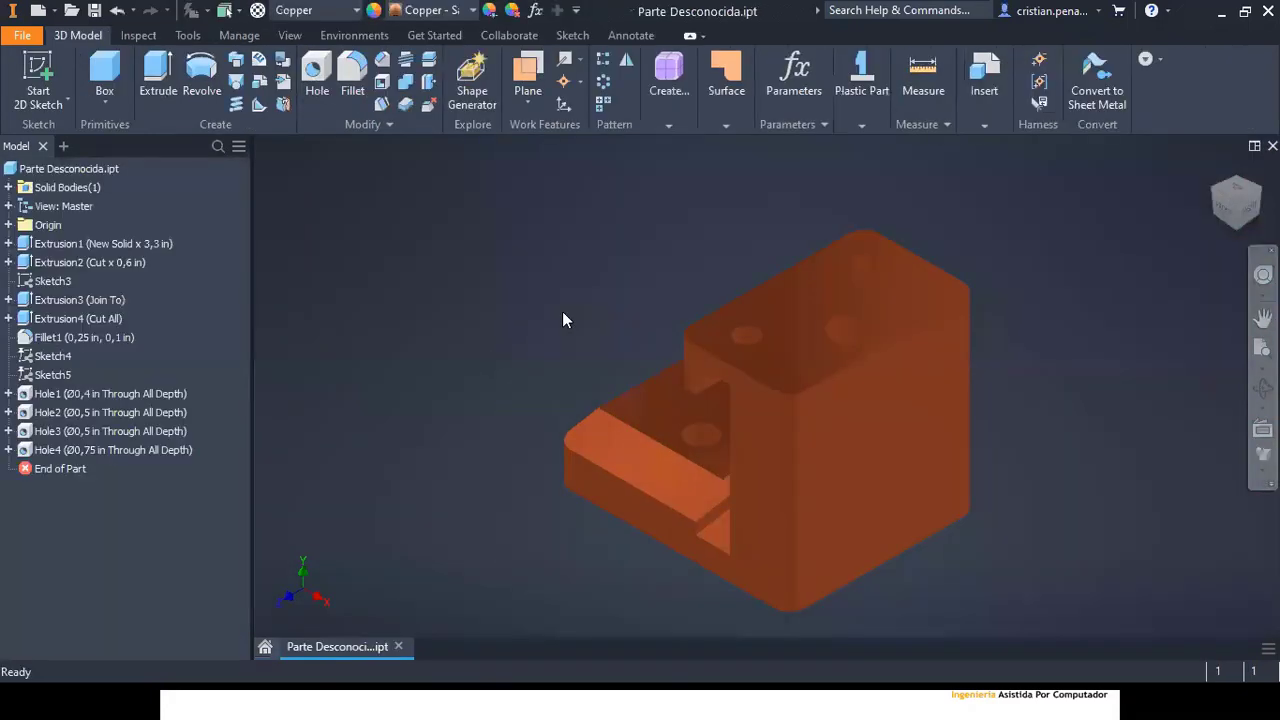
Step: Create a drawing of the Parte Desconocida part from the Inv2021 Live.idw template using the Use Template option, without placing an additional base view
right_click(86, 167)
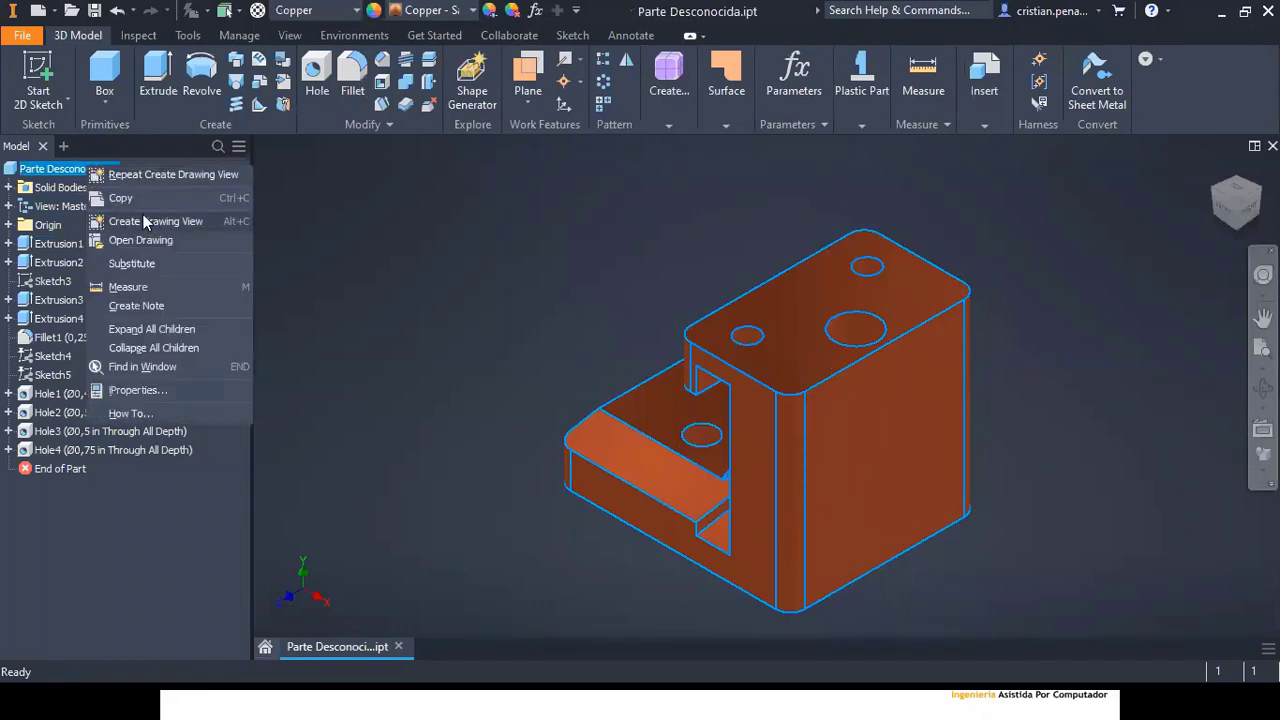
click(155, 221)
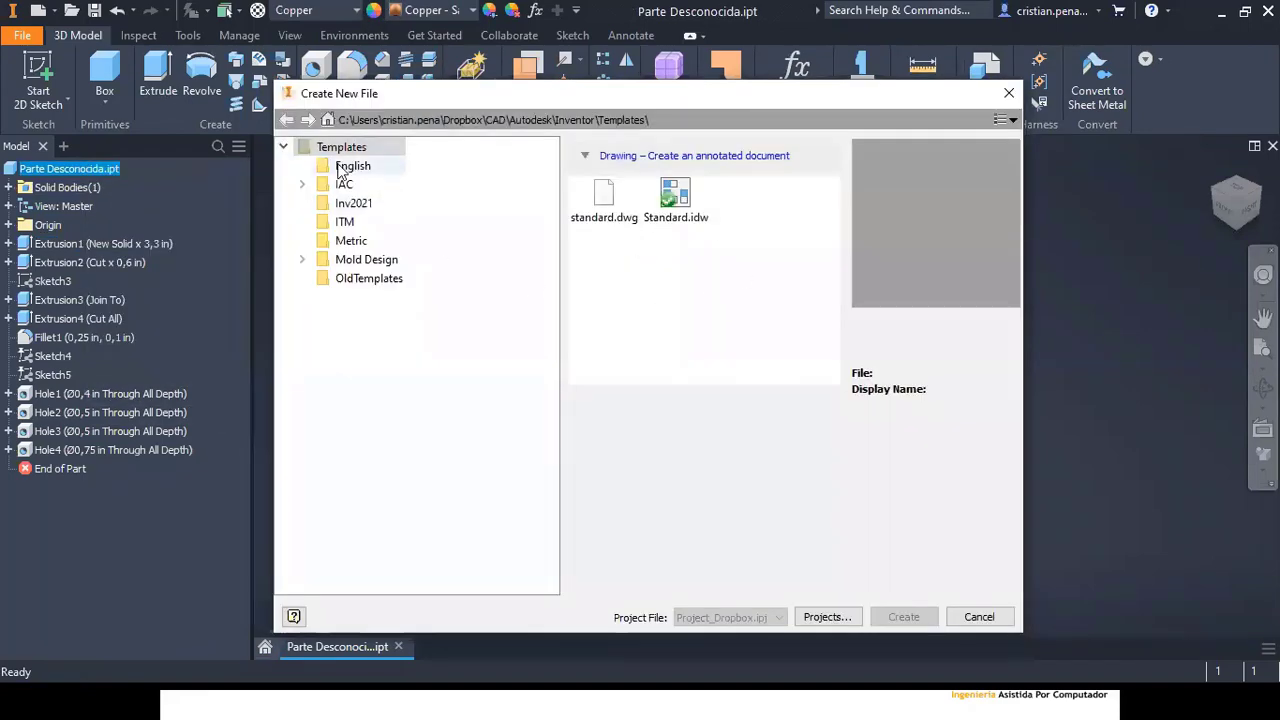
click(355, 203)
click(587, 197)
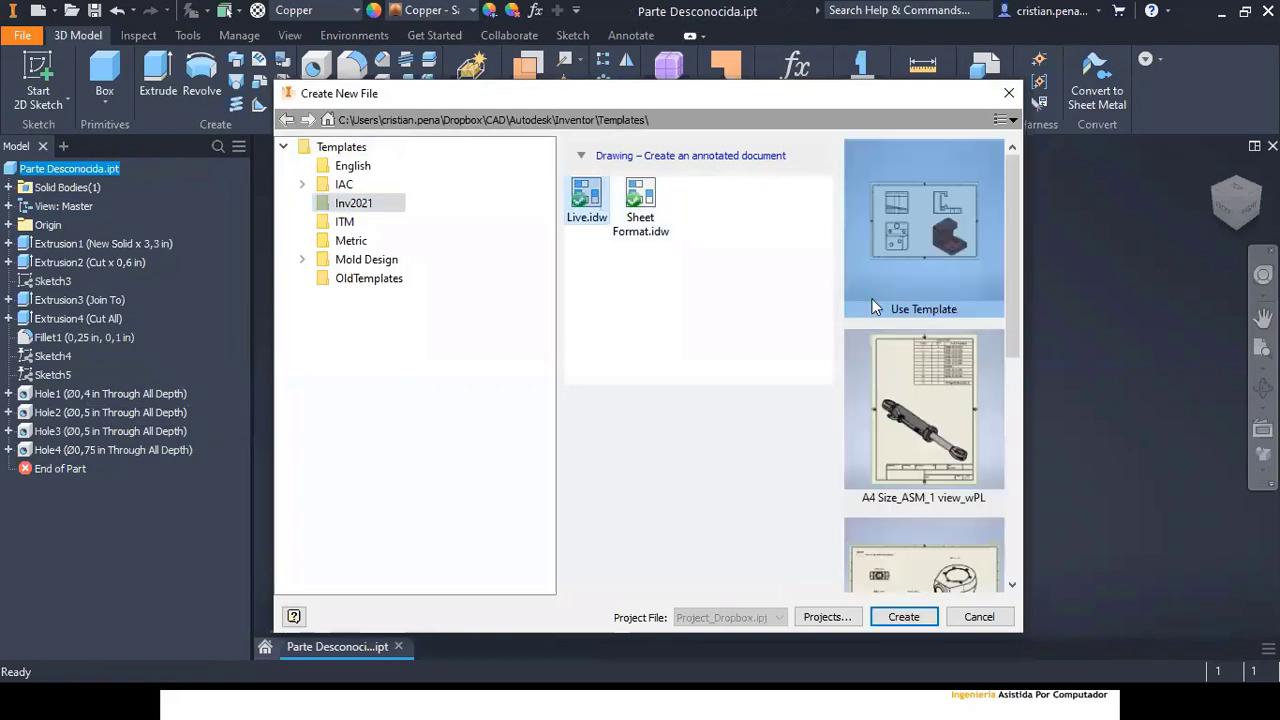
click(900, 619)
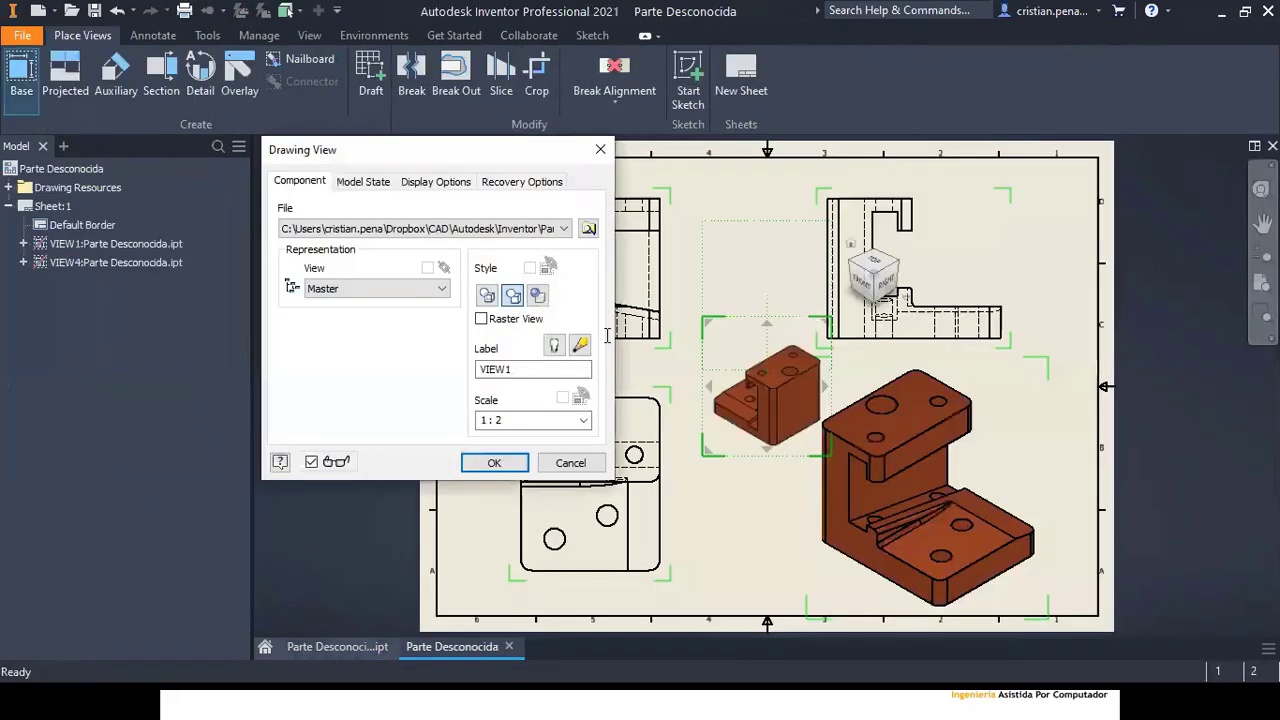
click(572, 466)
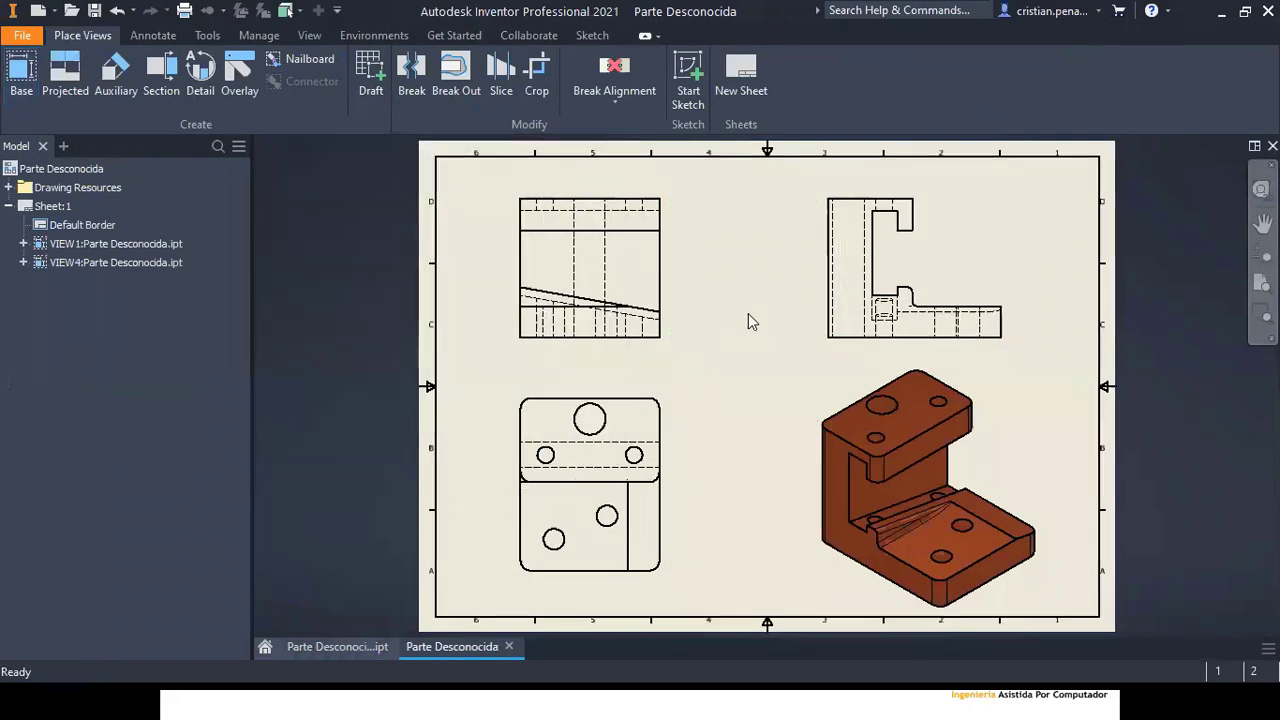
Step: Examine the dependent views of VIEW1 on the Parte Desconocida drawing sheet
click(23, 243)
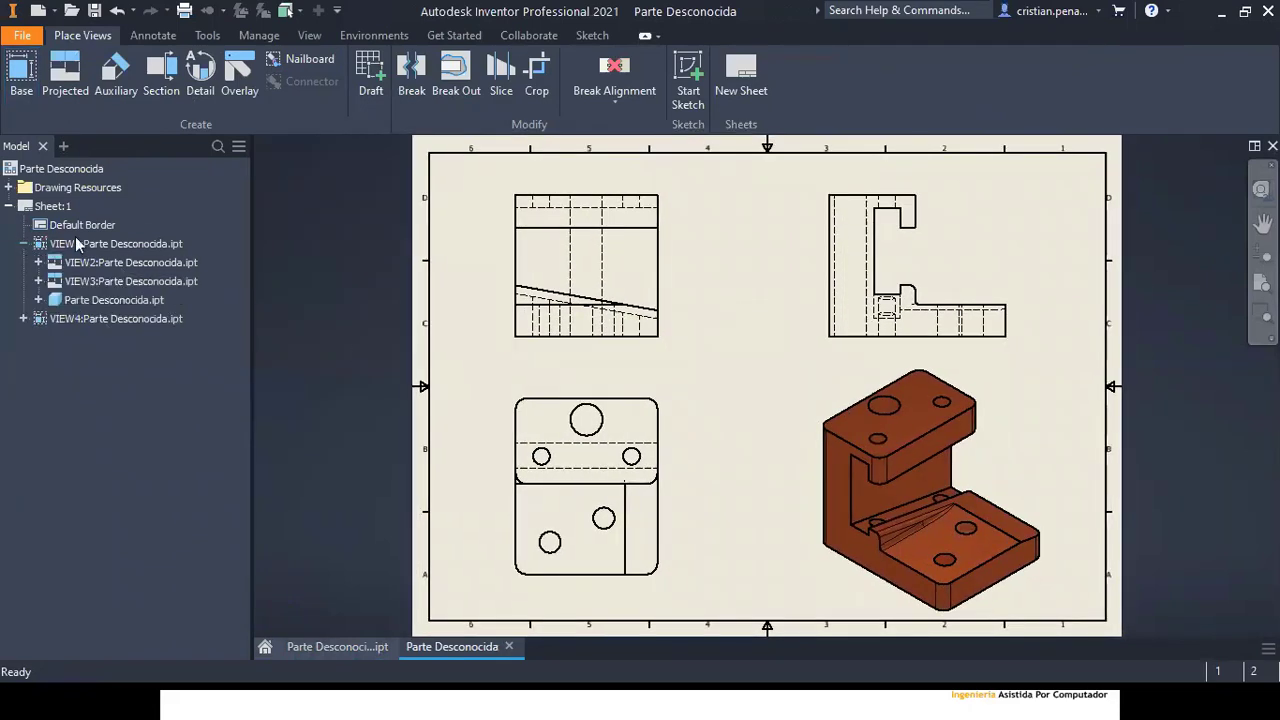
click(92, 245)
key(Down)
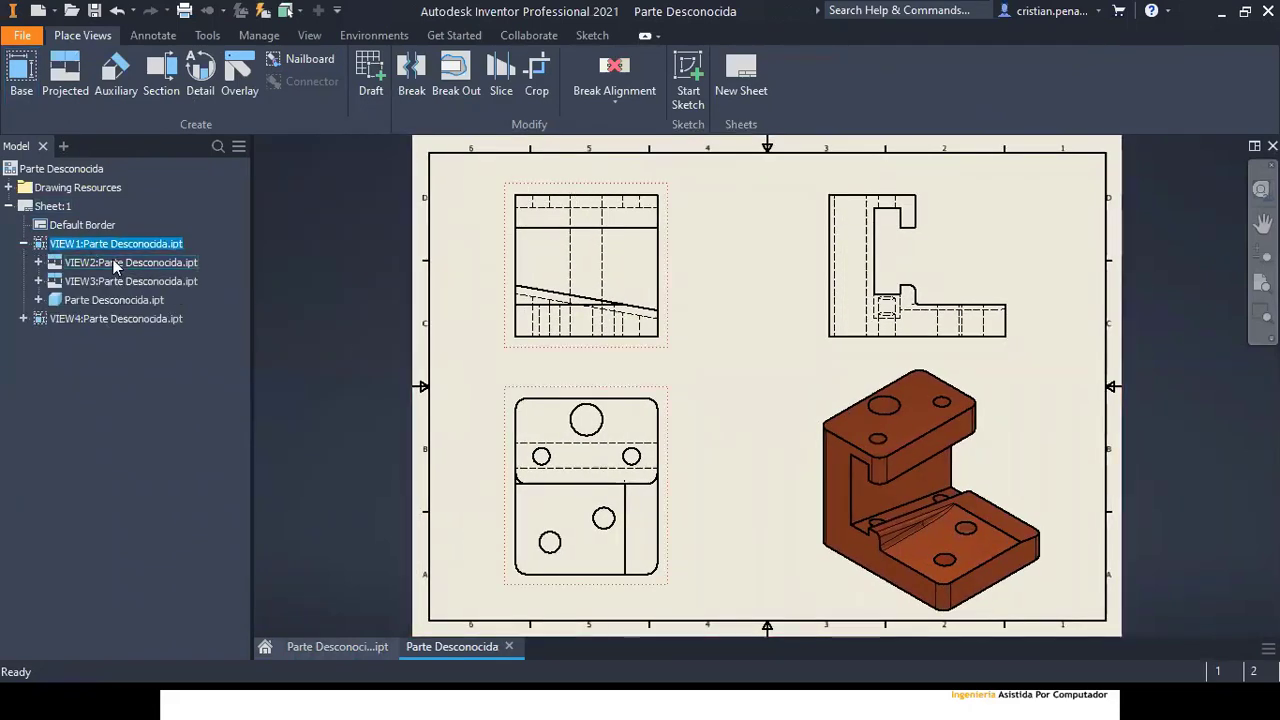
click(727, 375)
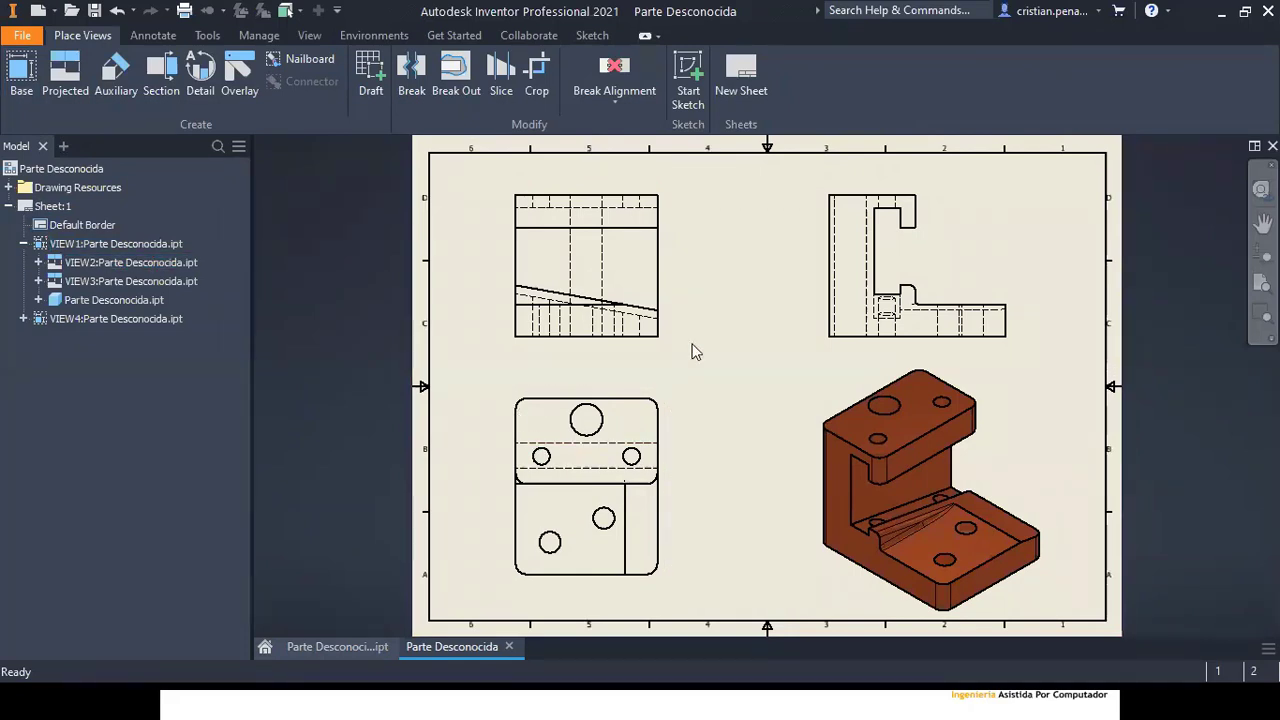